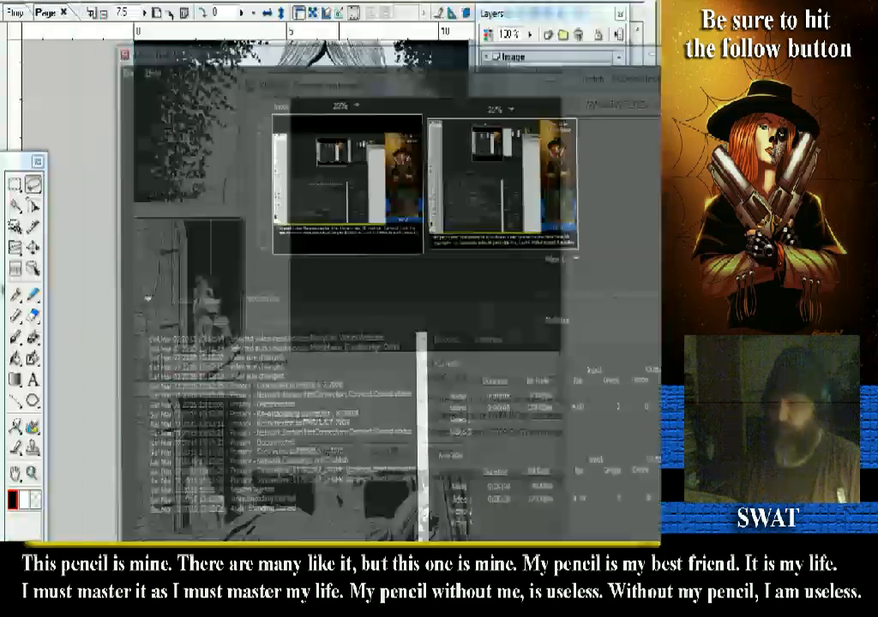
- Minimize the VH Multi Camera Studio window and move the browser window off the comic page
{"action": "left_click", "coordinate": [480, 85]}
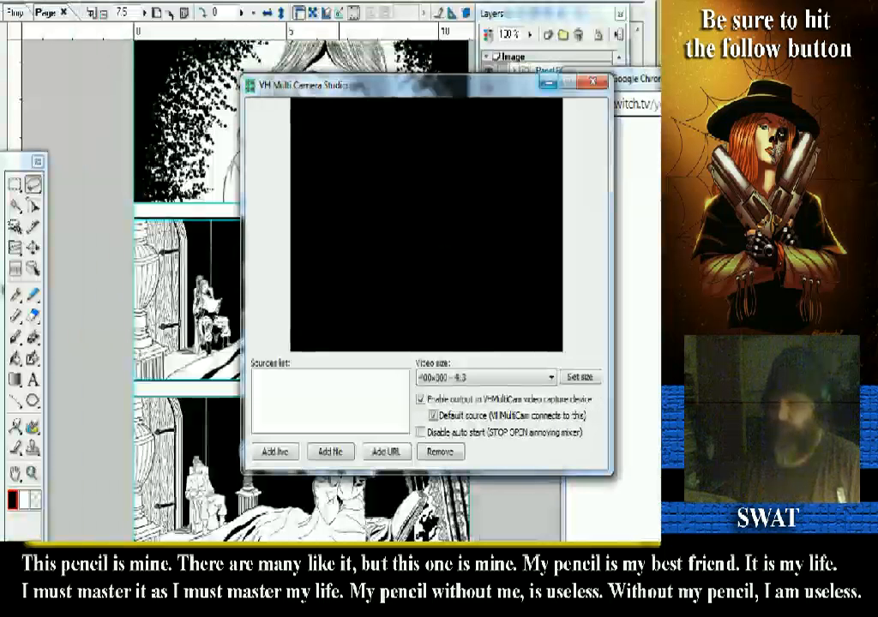
{"action": "left_click", "coordinate": [549, 84]}
{"action": "mouse_move", "coordinate": [617, 78]}
{"action": "left_mouse_down"}
{"action": "mouse_move", "coordinate": [620, 0]}
{"action": "mouse_move", "coordinate": [606, 0]}
{"action": "mouse_move", "coordinate": [715, 0]}
{"action": "left_mouse_up"}
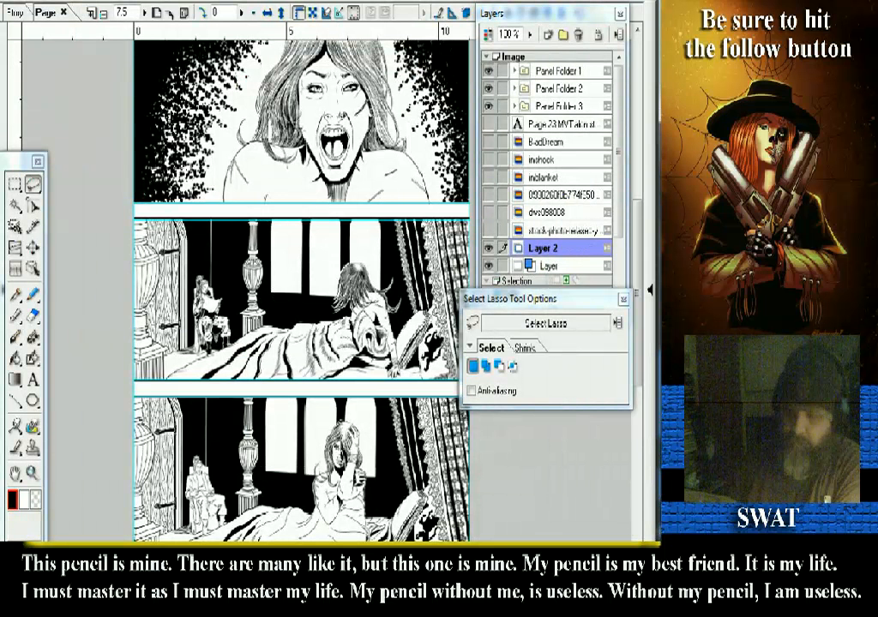
- Switch to the Twitch channel page and edit the broadcast title to "Drawing Comics Digitally with Manga Studio"
{"action": "key", "text": "alt+Tab"}
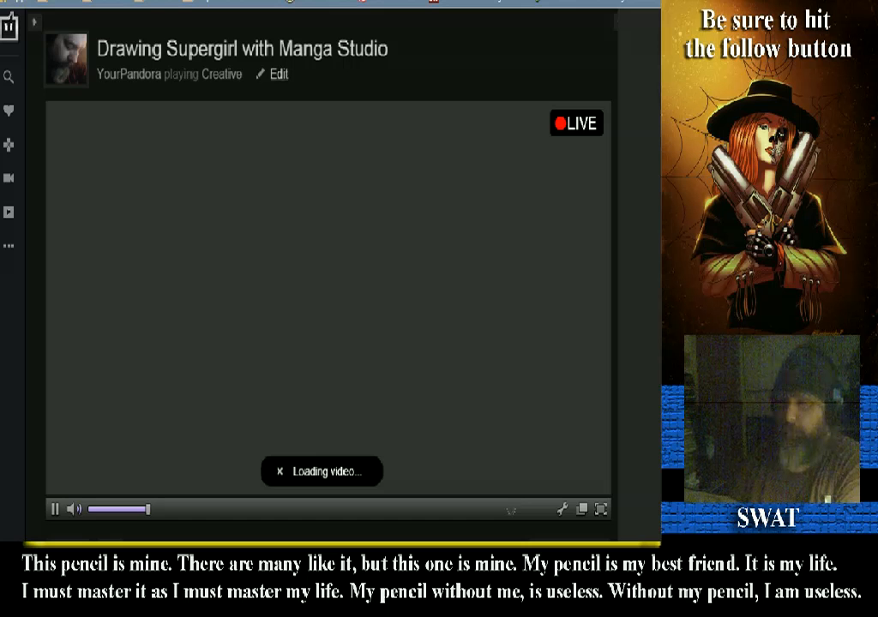
{"action": "left_click", "coordinate": [279, 75]}
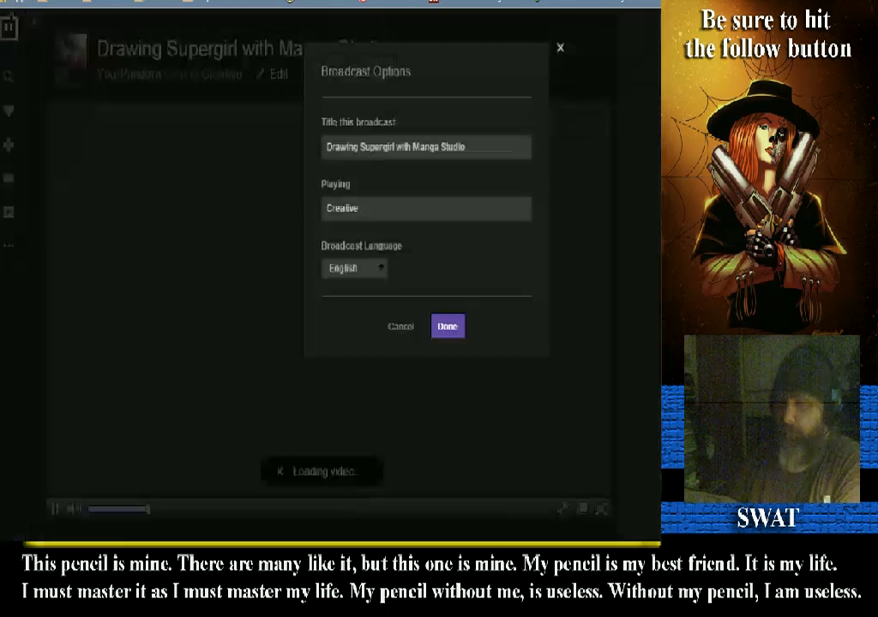
{"action": "double_click", "coordinate": [377, 146]}
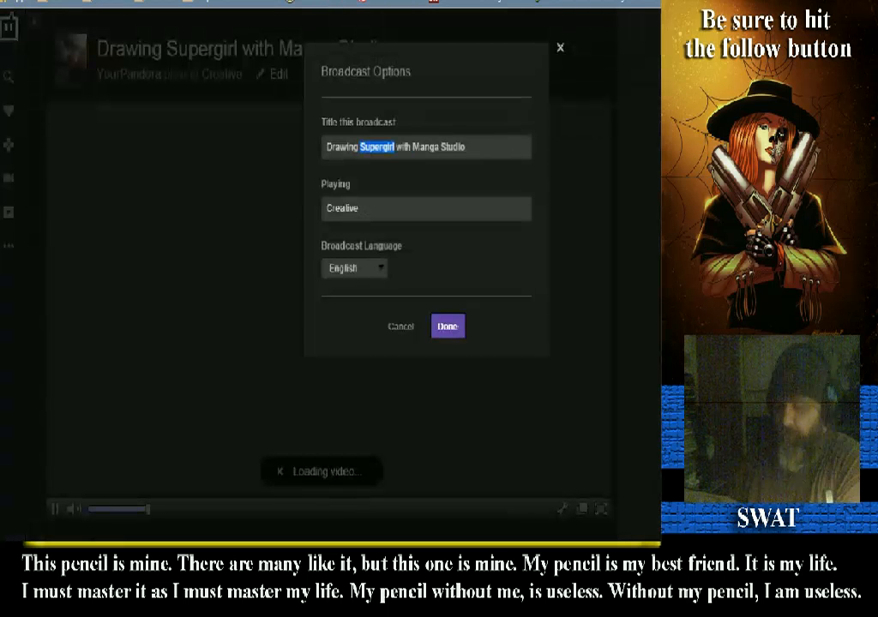
{"action": "type", "text": "Comics"}
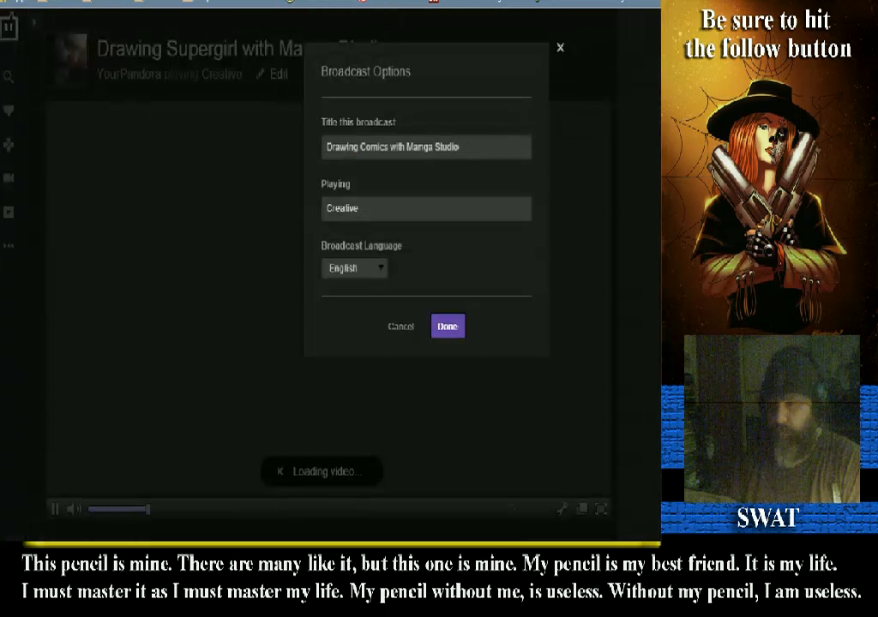
{"action": "type", "text": " Gigitally"}
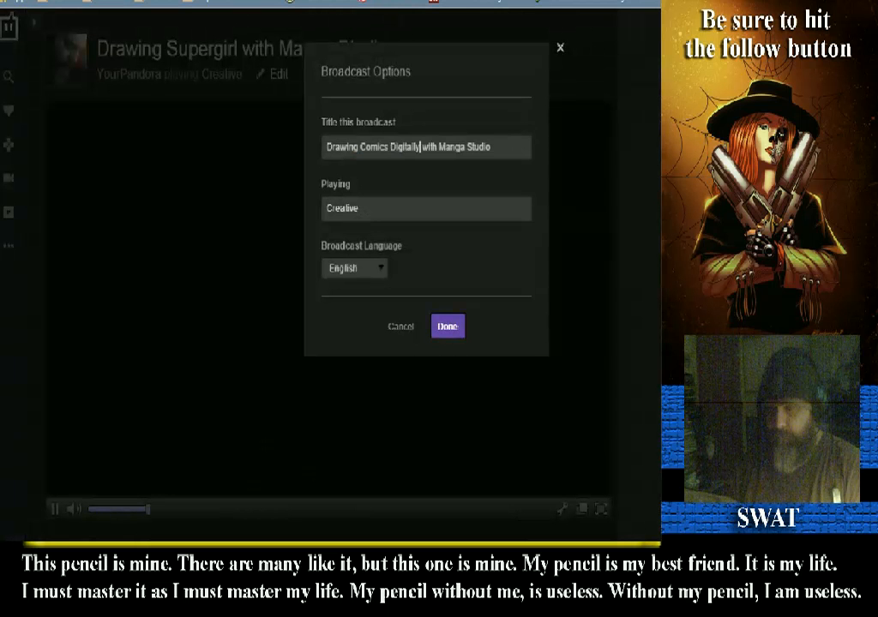
- Reword the broadcast title to "Drawing Comic Books Digitally with Manga Studio" and save the broadcast options
{"action": "left_click", "coordinate": [388, 146]}
{"action": "type", "text": "="}
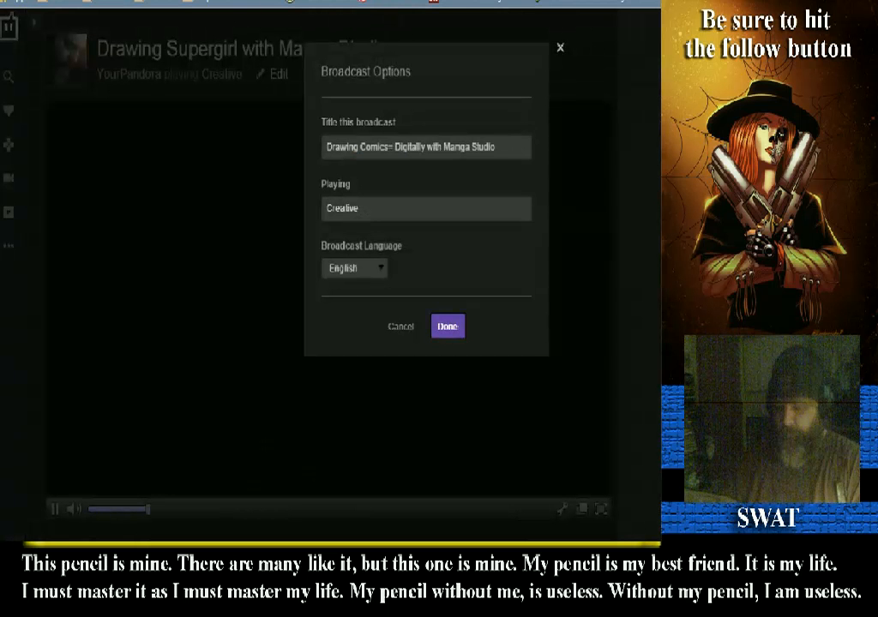
{"action": "type", "text": " Boo"}
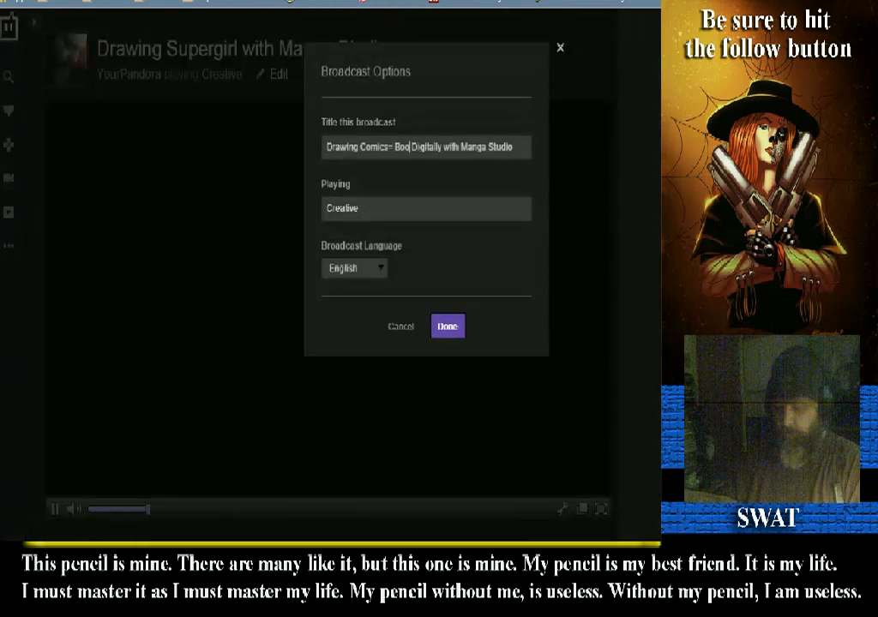
{"action": "type", "text": "k"}
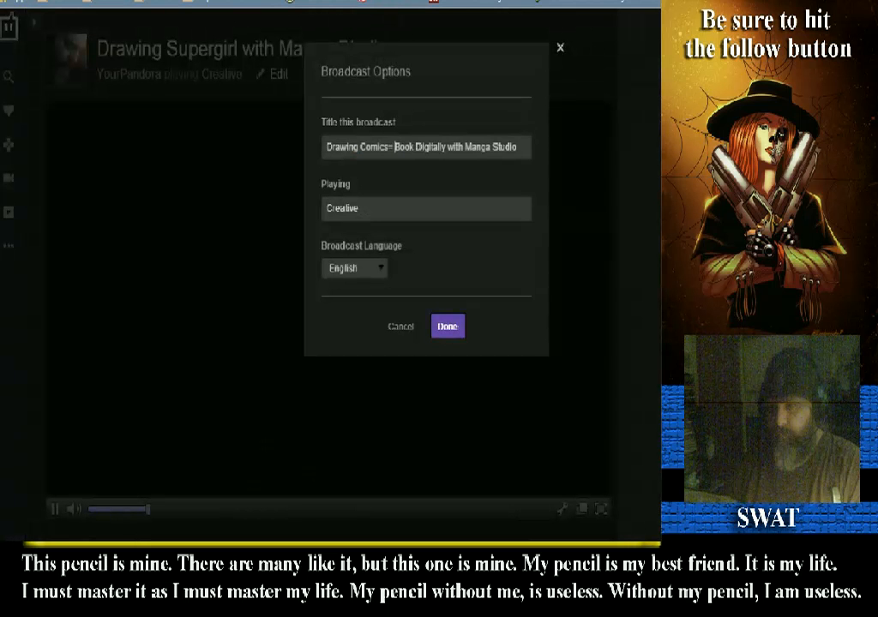
{"action": "key", "text": "BackSpace"}
{"action": "key", "text": "BackSpace"}
{"action": "key", "text": "BackSpace"}
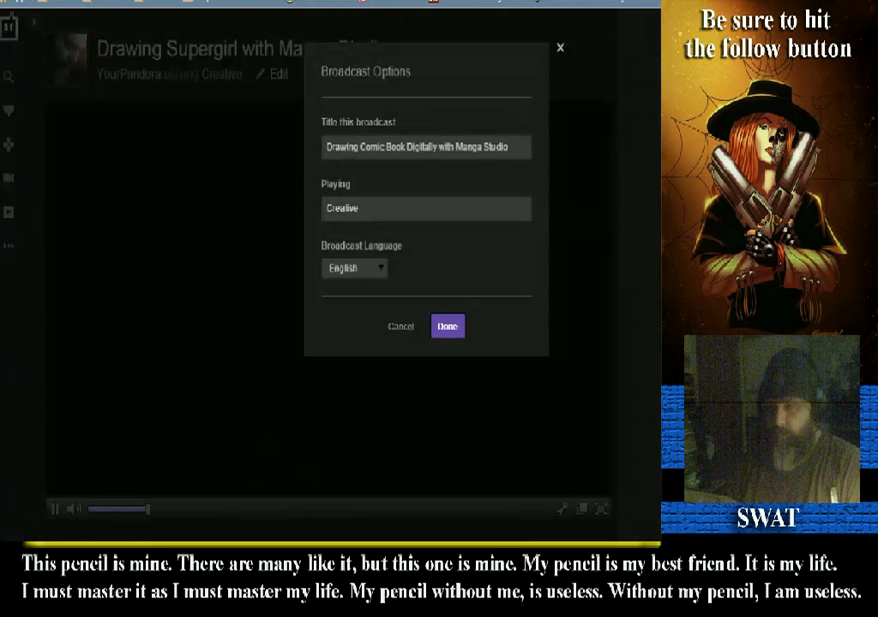
{"action": "type", "text": "s"}
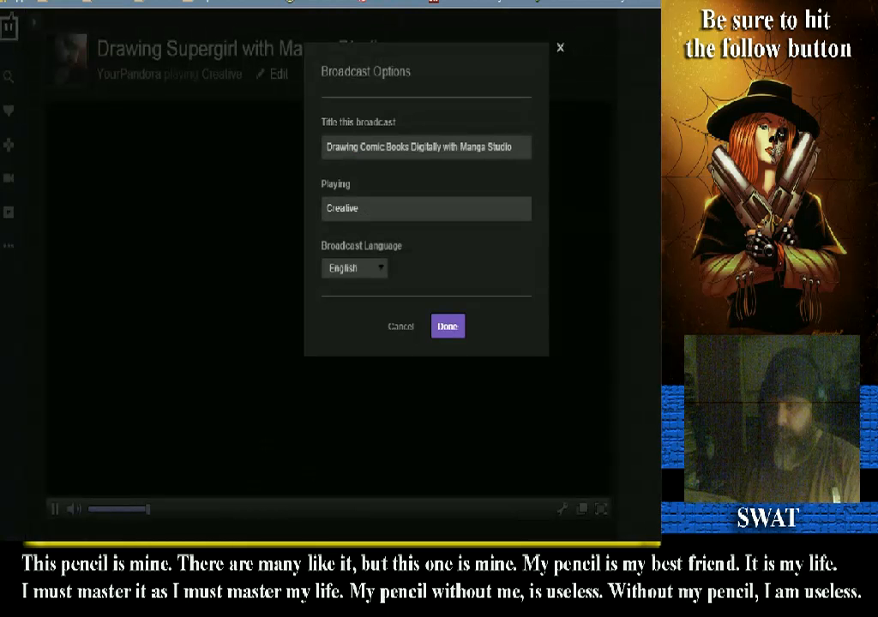
{"action": "key", "text": "Return"}
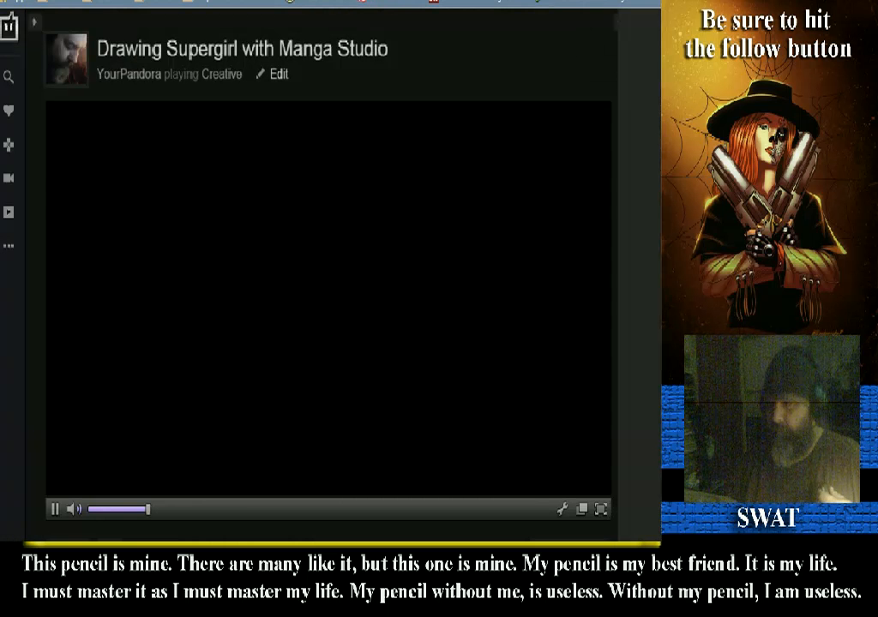
- Switch to ManyCam to check its audio settings, and return to Manga Studio
{"action": "key", "text": "alt+Tab"}
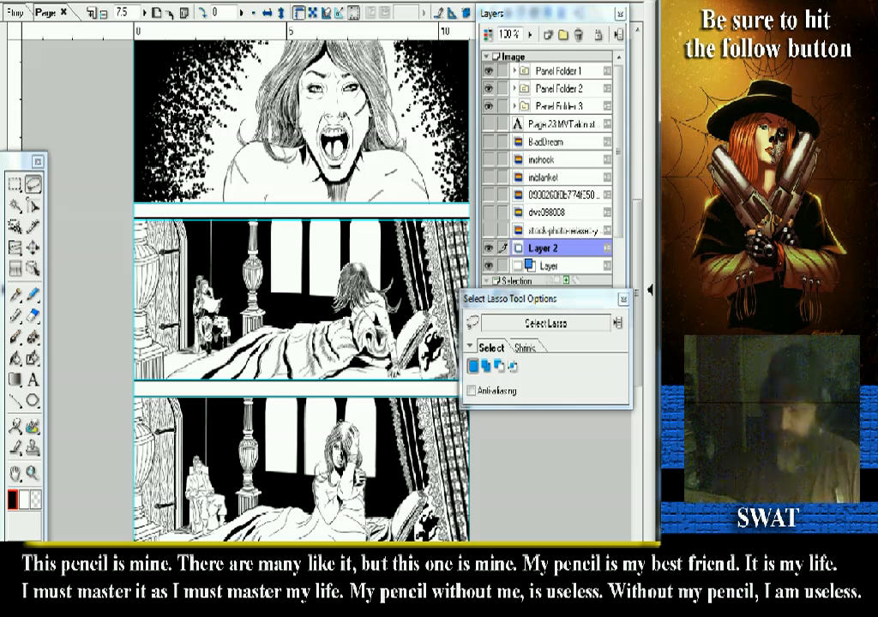
{"action": "key", "text": "alt+Tab"}
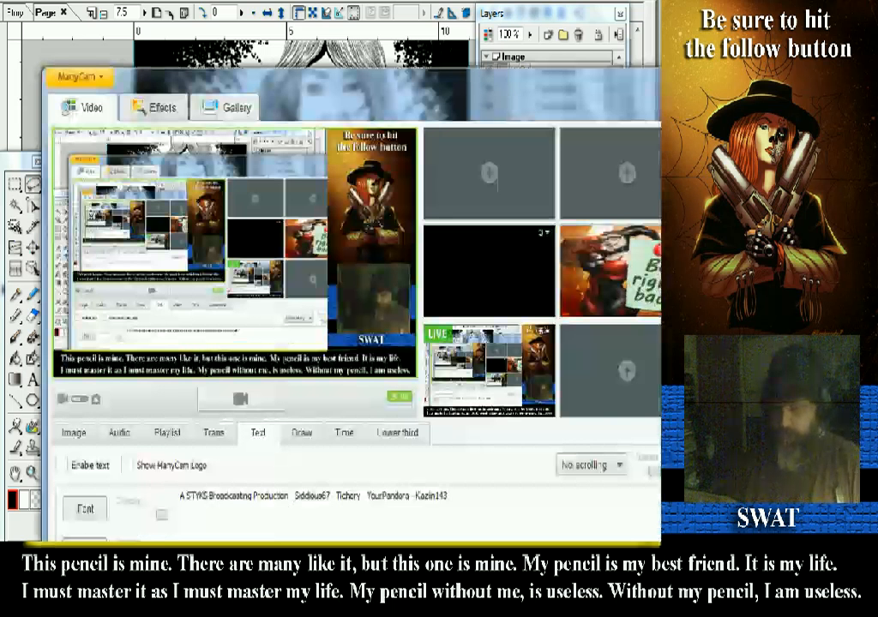
{"action": "left_click", "coordinate": [119, 432]}
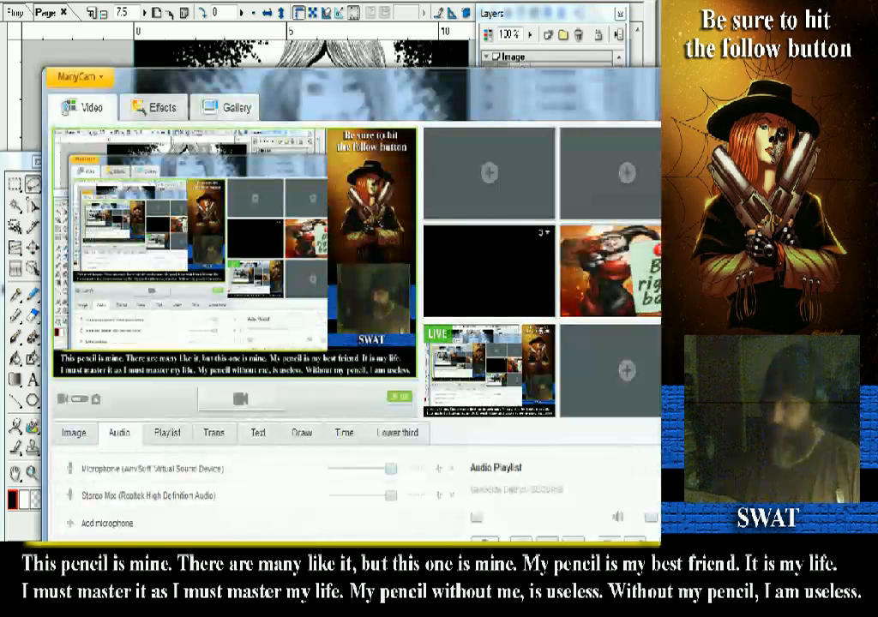
{"action": "key", "text": "alt+Tab"}
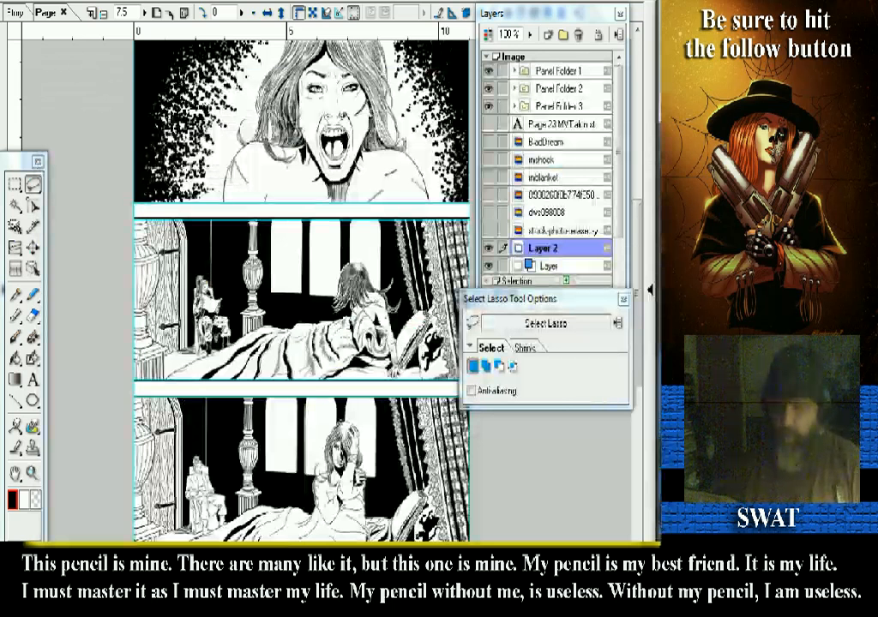
- Check the broadcast title and live video on the Twitch channel page, and review the encoding log in Adobe Flash Media Live Encoder
{"action": "mouse_move", "coordinate": [150, 605]}
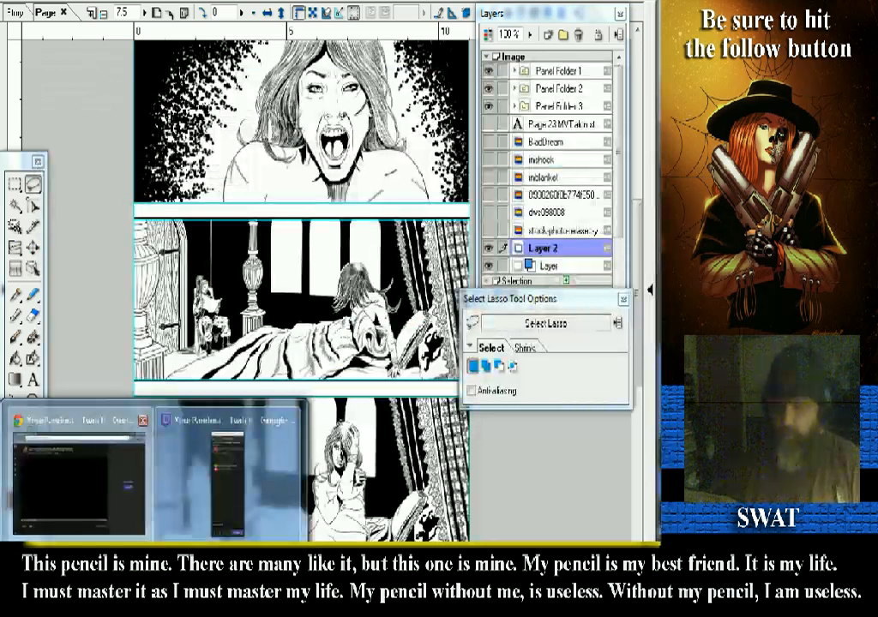
{"action": "left_click", "coordinate": [77, 480]}
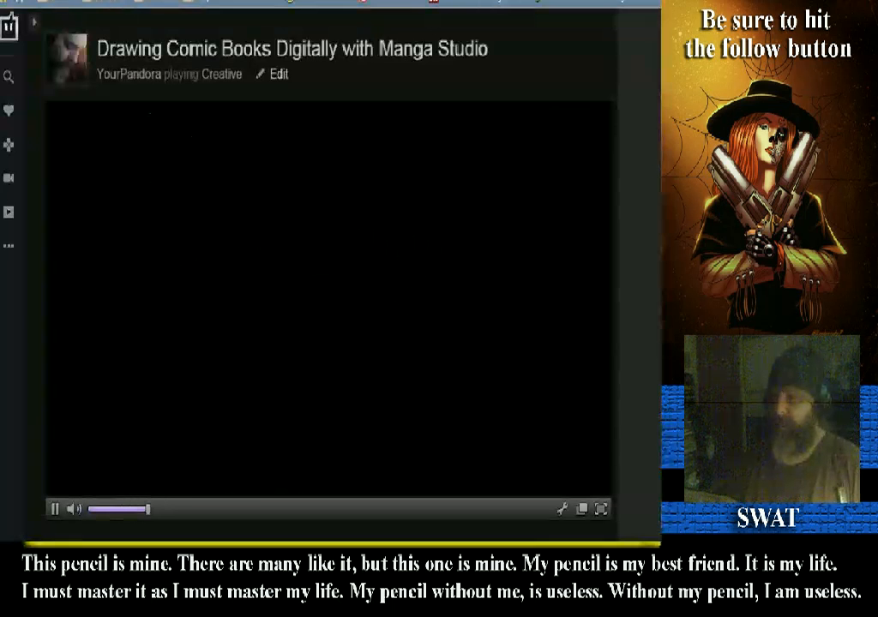
{"action": "key", "text": "alt+Tab"}
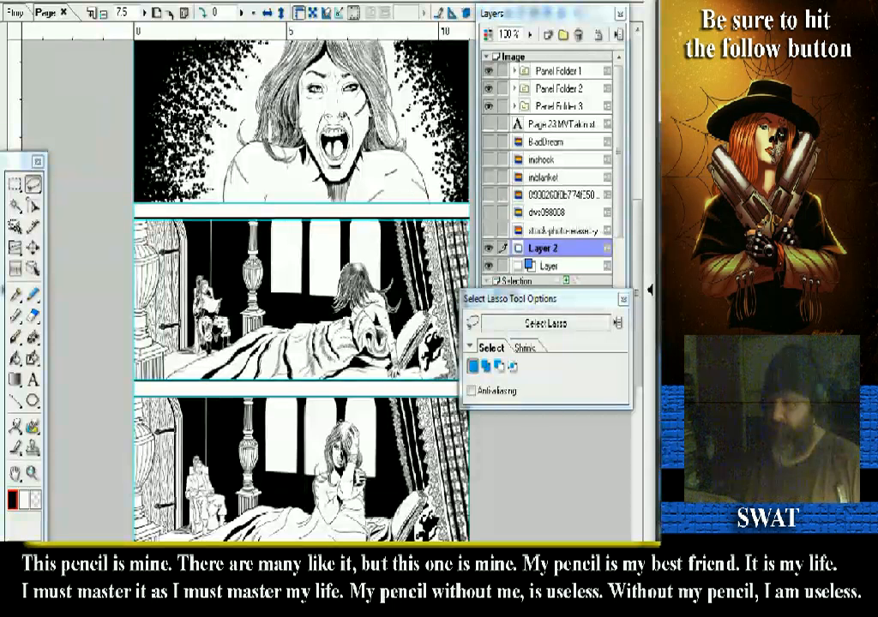
{"action": "mouse_move", "coordinate": [150, 554]}
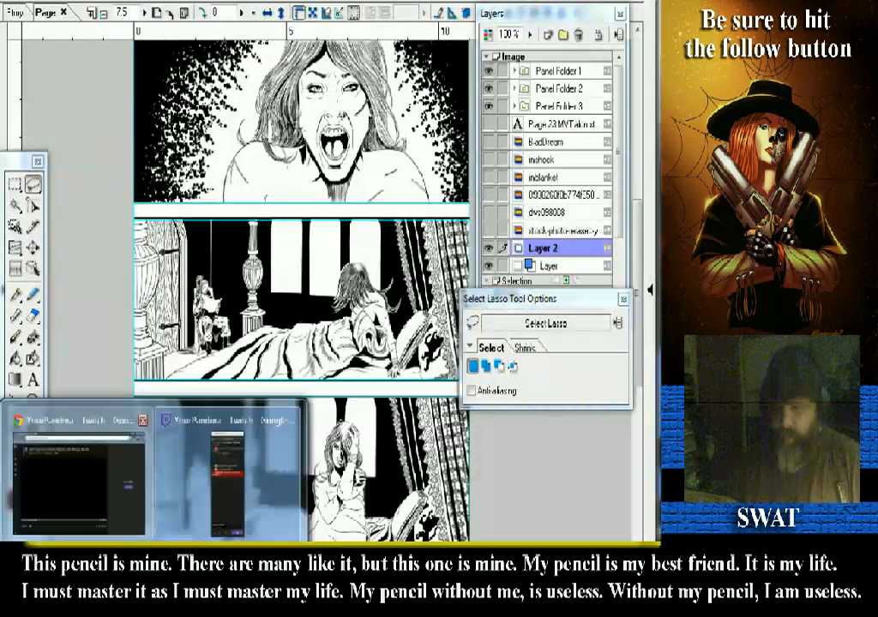
{"action": "left_click", "coordinate": [78, 484]}
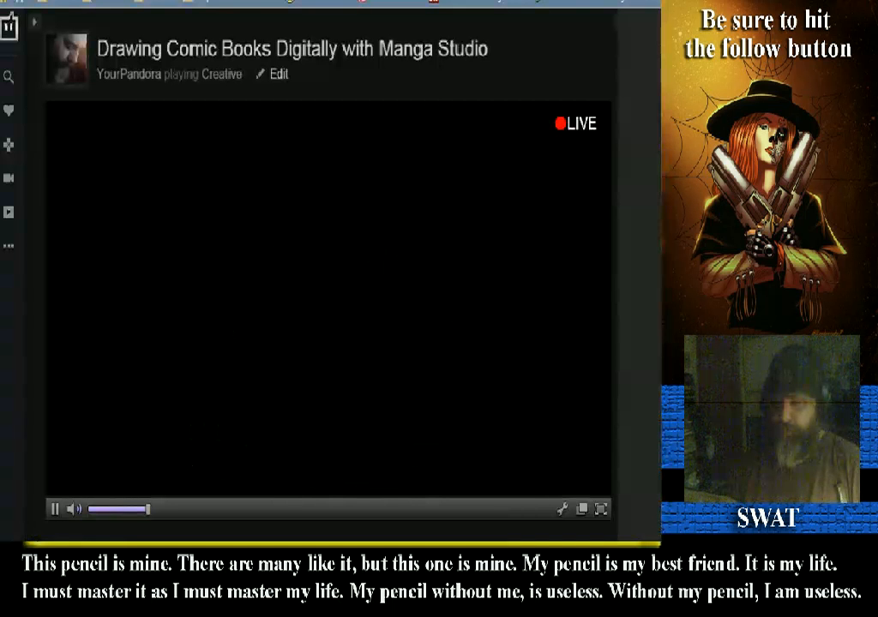
{"action": "key", "text": "super+Down"}
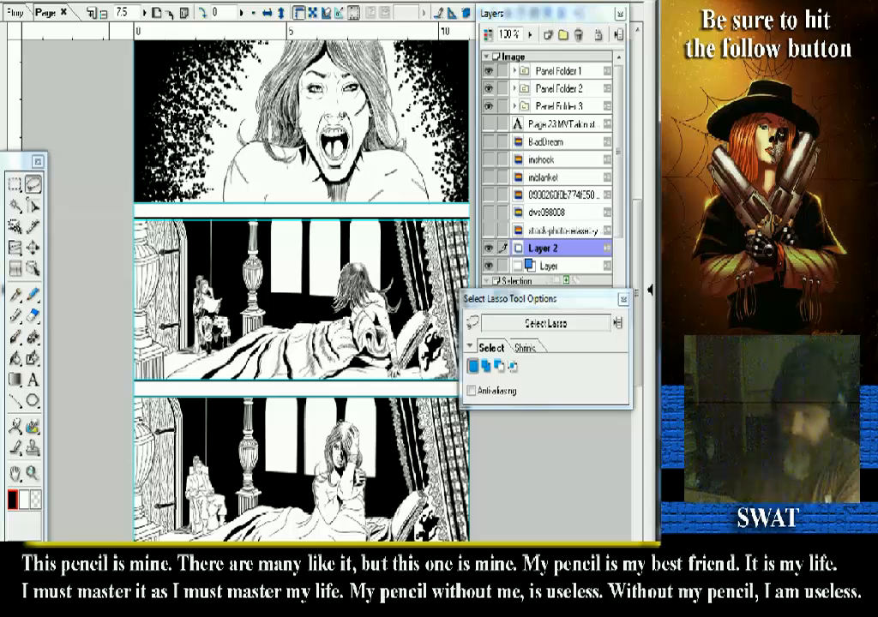
{"action": "key", "text": "alt+Tab"}
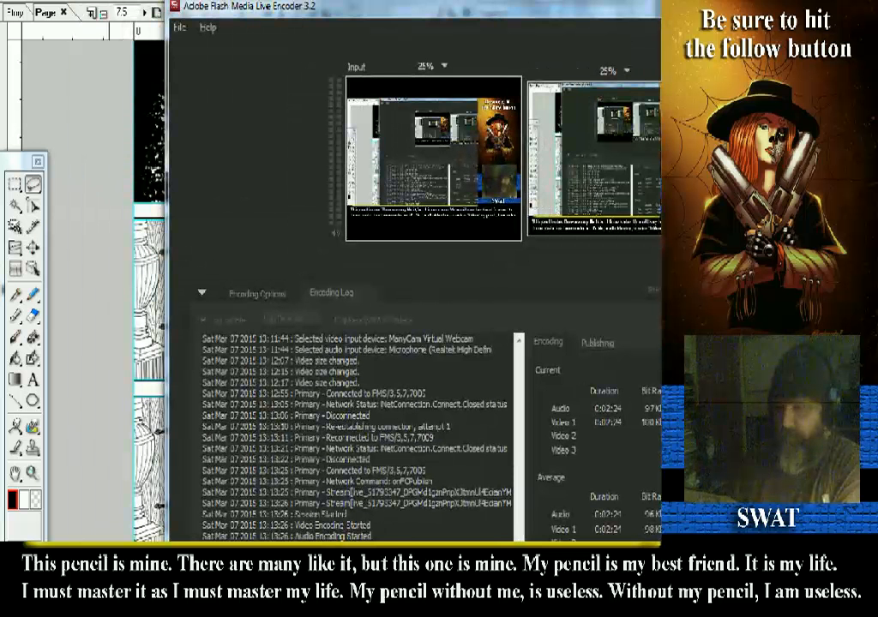
{"action": "key", "text": "alt+Tab"}
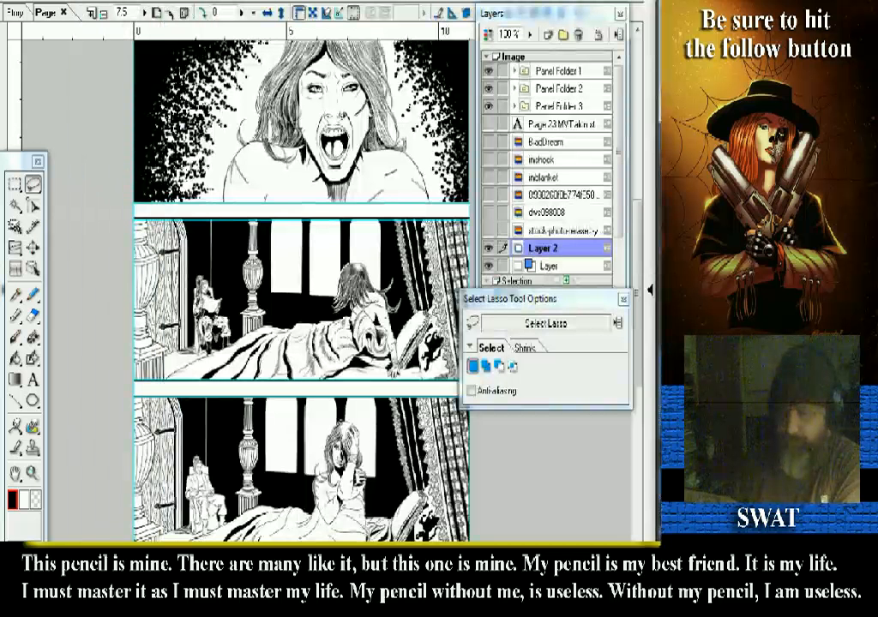
- Mute the stream player on the Twitch channel page and unmute it again
{"action": "key", "text": "alt+Tab"}
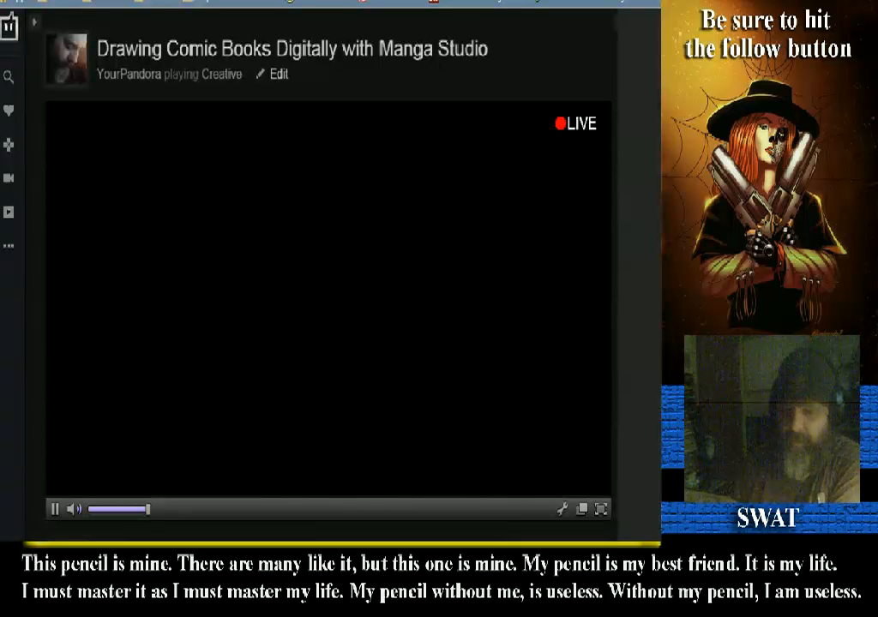
{"action": "left_click", "coordinate": [75, 509]}
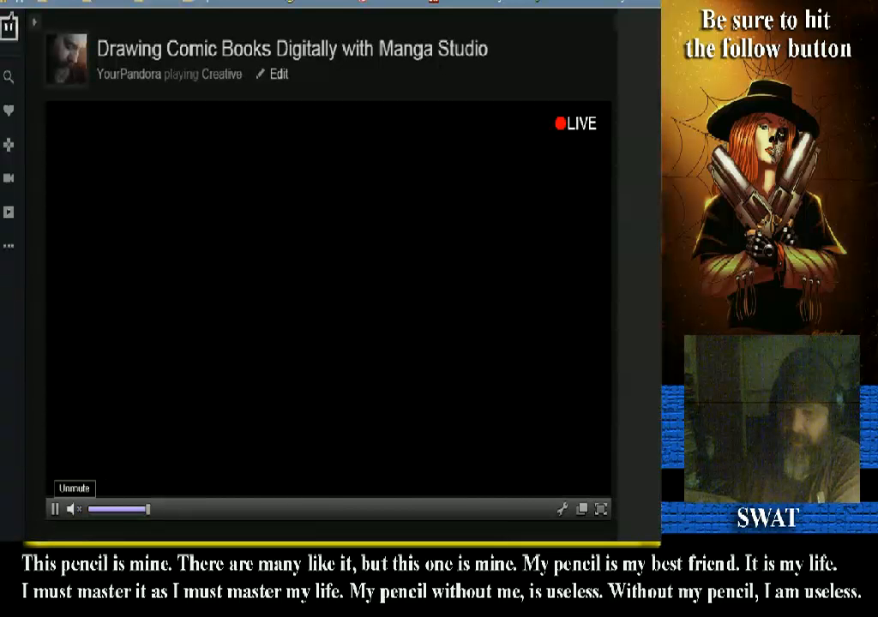
{"action": "left_click", "coordinate": [75, 509]}
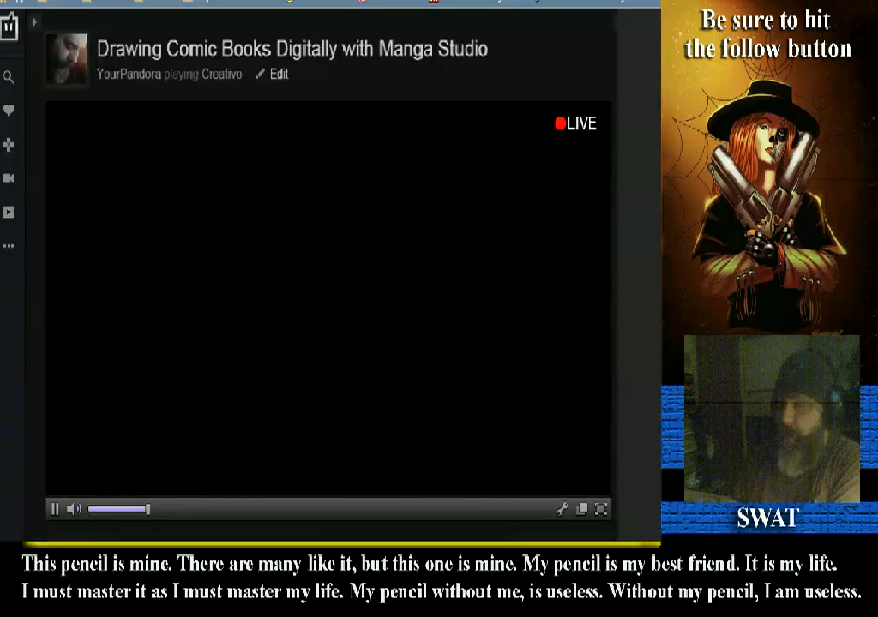
{"action": "key", "text": "alt+Tab"}
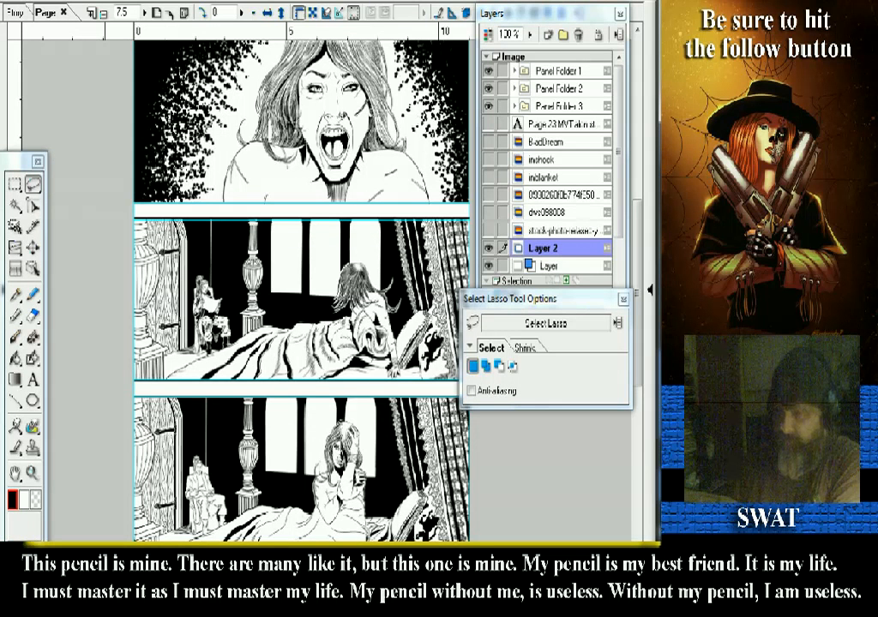
- Return to the Twitch channel page to check whether the live stream is playing
{"action": "left_click", "coordinate": [82, 458]}
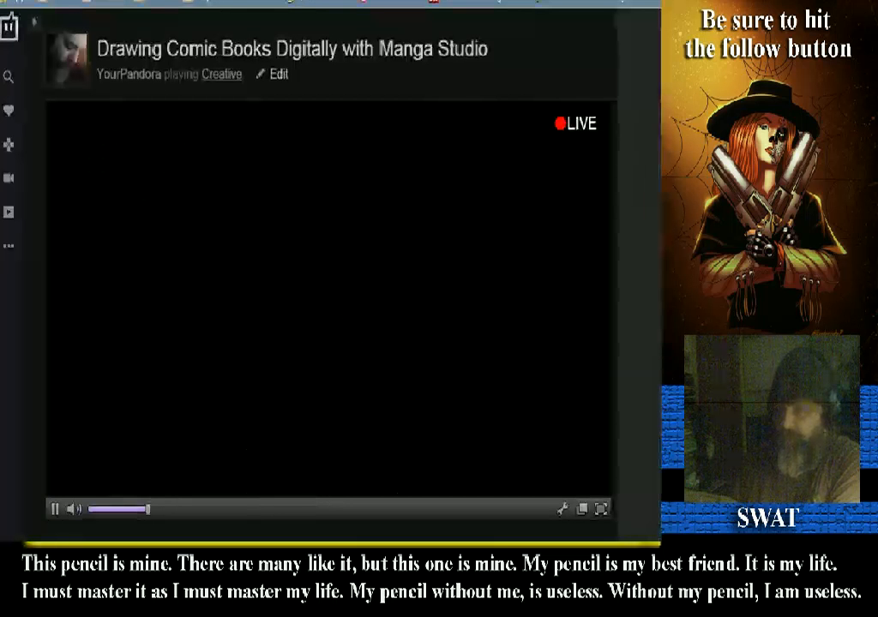
{"action": "key", "text": "alt+Tab"}
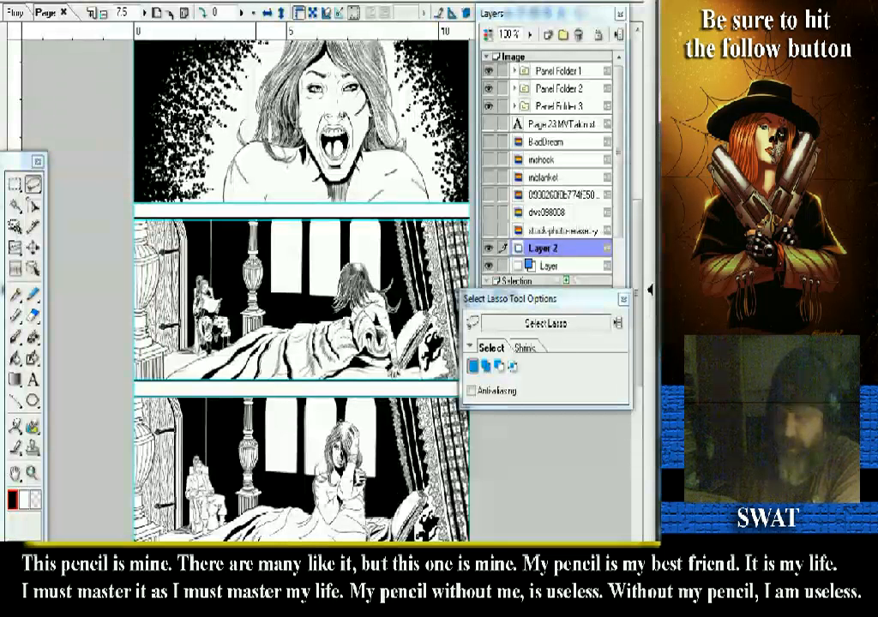
{"action": "mouse_move", "coordinate": [292, 600]}
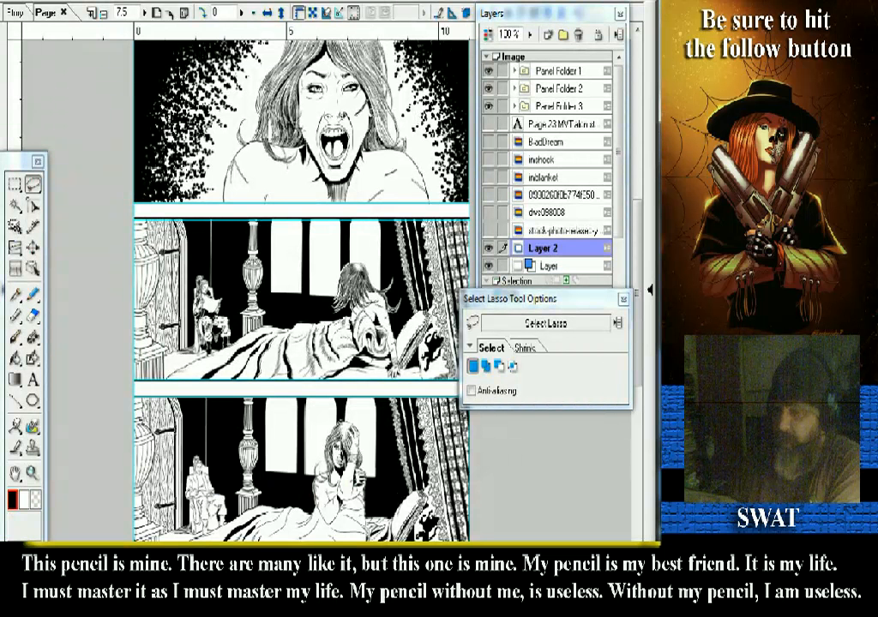
{"action": "mouse_move", "coordinate": [120, 551]}
{"action": "mouse_move", "coordinate": [80, 482]}
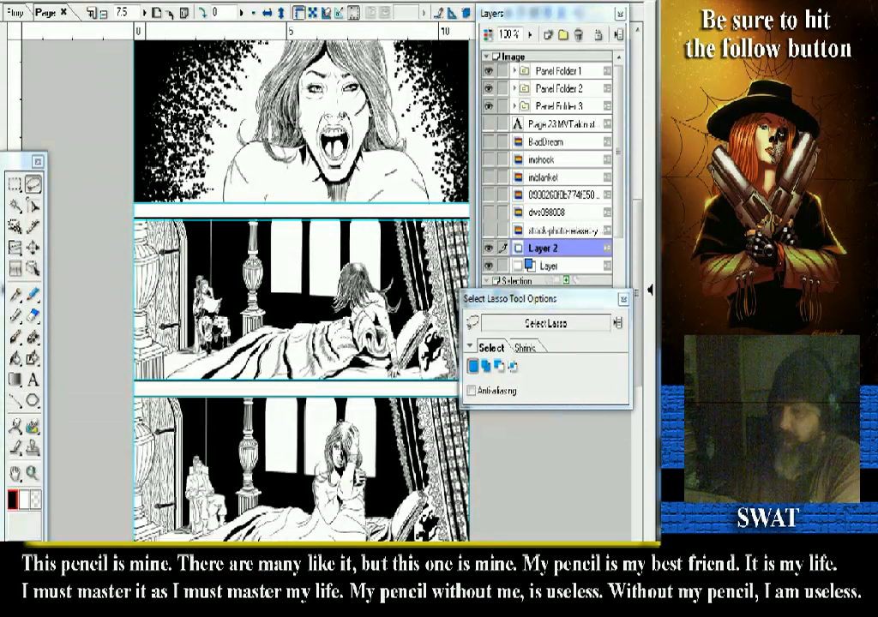
{"action": "key", "text": "alt+Tab"}
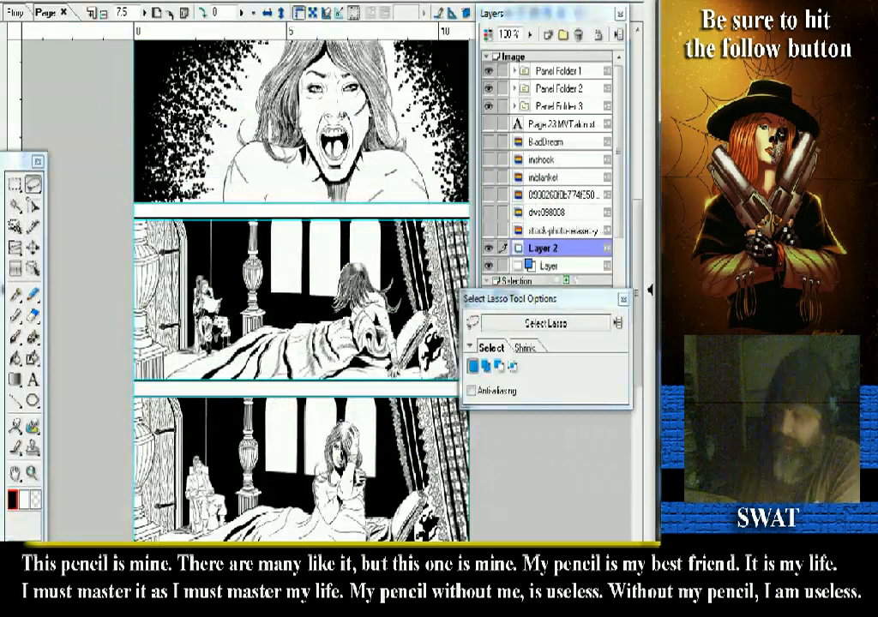
{"action": "mouse_move", "coordinate": [153, 556]}
{"action": "left_click", "coordinate": [230, 478]}
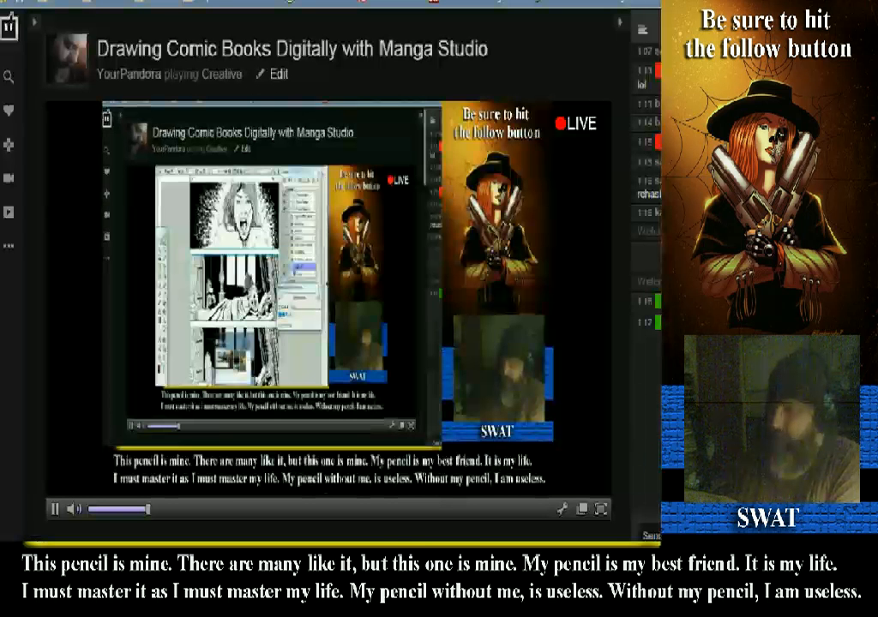
- Switch to Manga Studio and look over the lower panels of the comic page
{"action": "key", "text": "alt+Tab"}
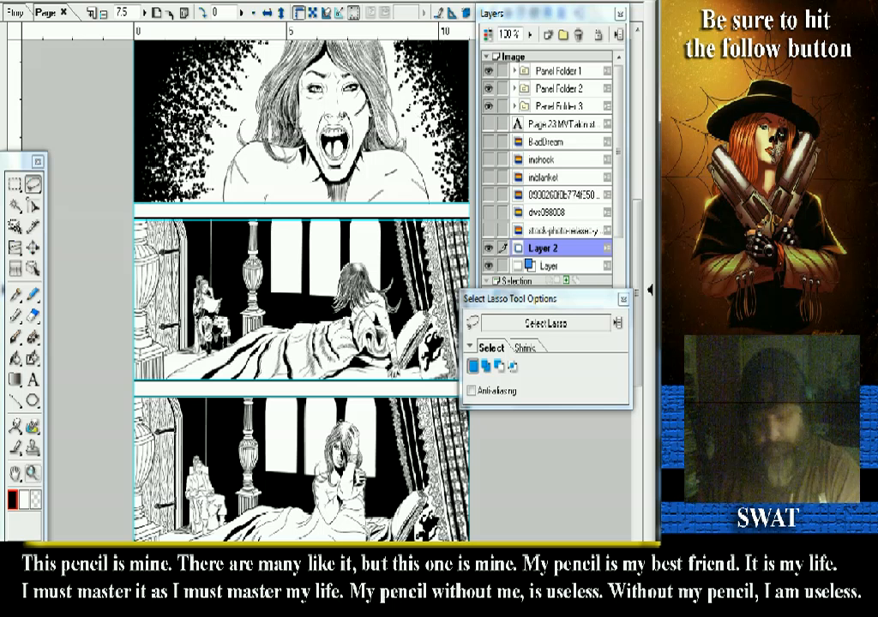
{"action": "key", "text": "/"}
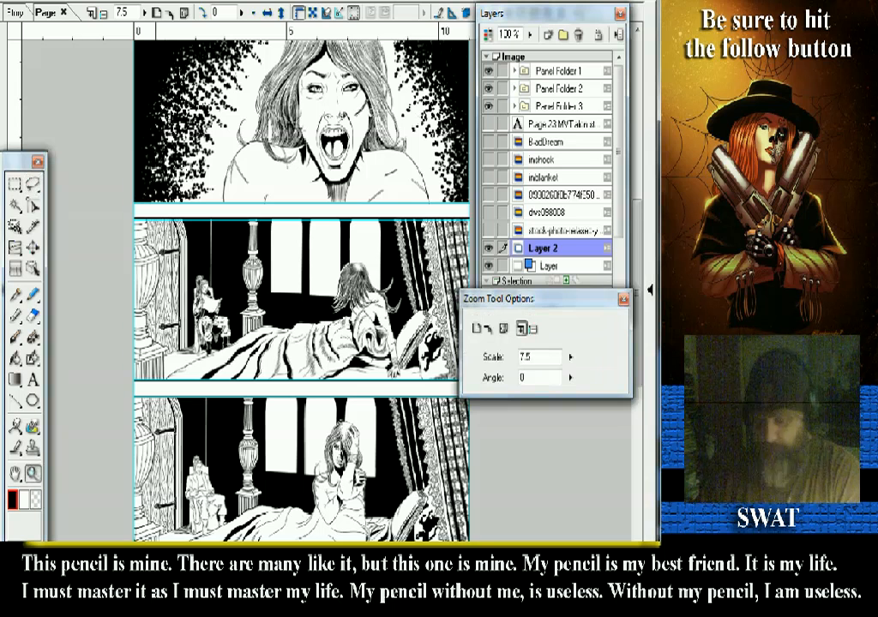
{"action": "scroll", "coordinate": [300, 283], "scroll_direction": "down", "scroll_amount": 1}
{"action": "scroll", "coordinate": [300, 283], "scroll_direction": "down", "scroll_amount": 3}
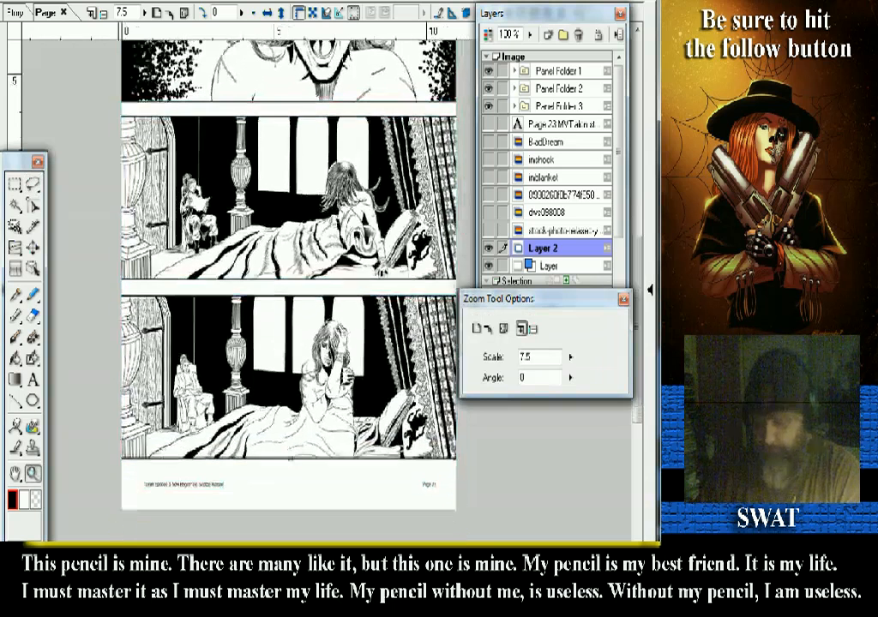
{"action": "scroll", "coordinate": [300, 283], "scroll_direction": "down", "scroll_amount": 1}
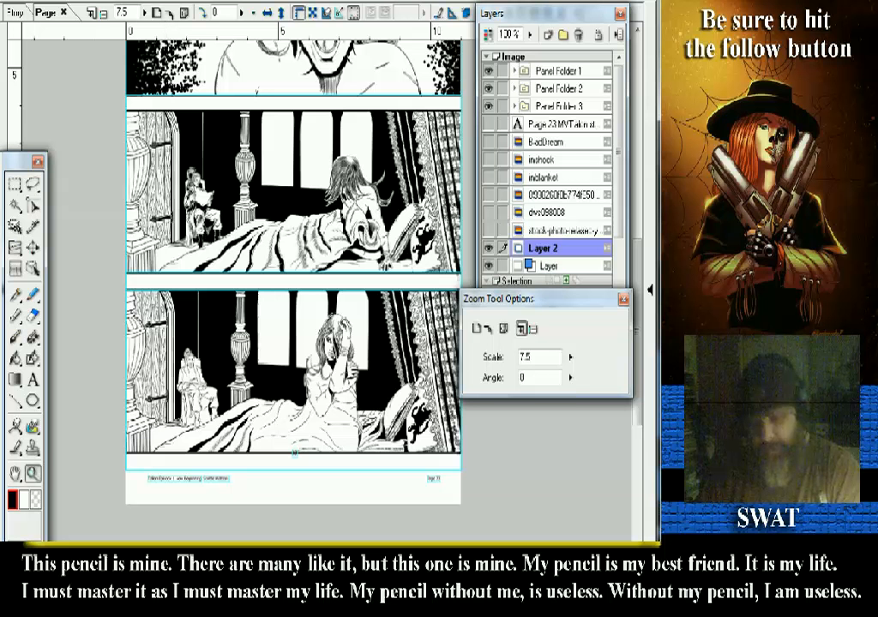
- Examine the panels up close, comparing the seated figure by the door in the middle panel with the one in the bottom panel
{"action": "scroll", "coordinate": [300, 283], "scroll_direction": "up", "scroll_amount": 3}
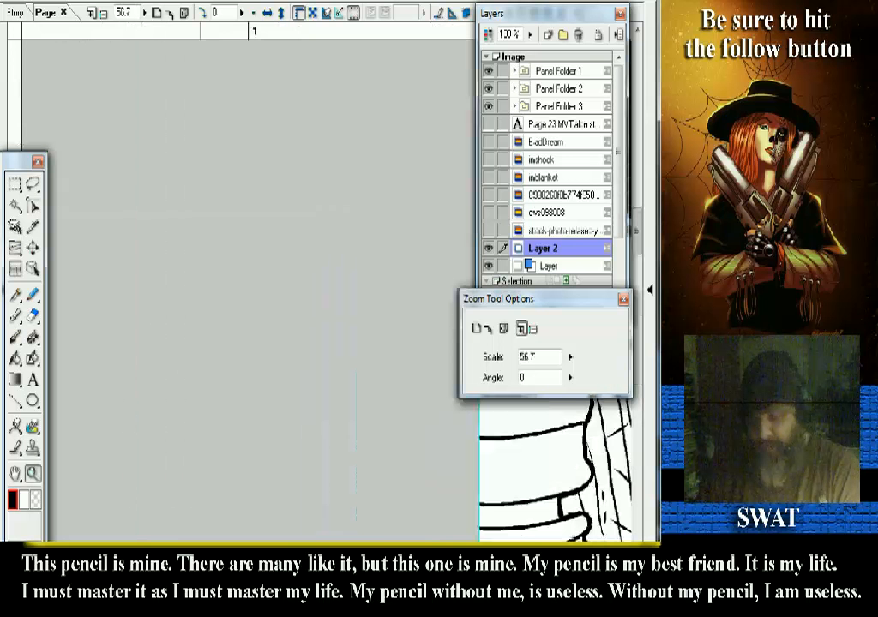
{"action": "left_click_drag", "start_coordinate": [446, 300], "coordinate": [71, 287]}
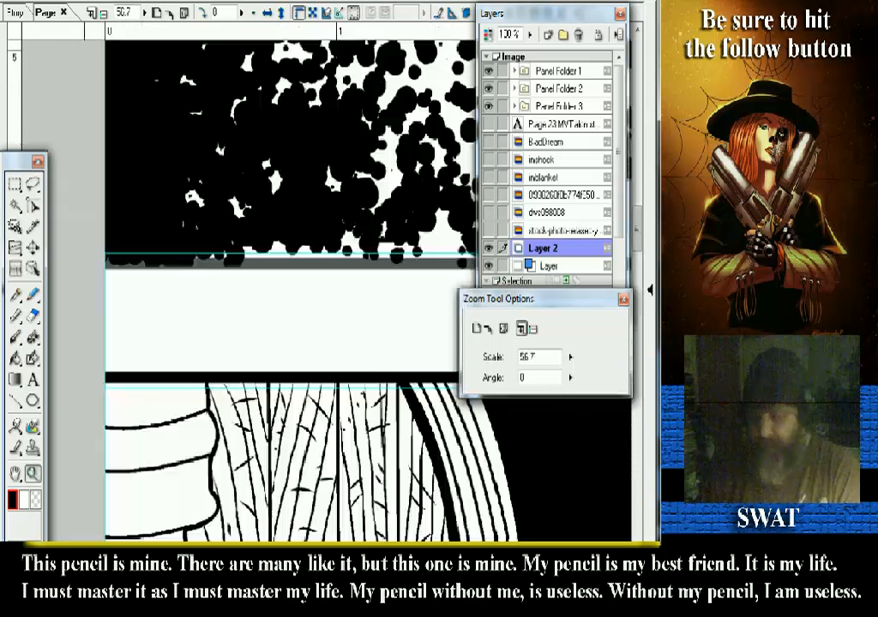
{"action": "key", "text": "ctrl+minus"}
{"action": "key", "text": "ctrl+minus"}
{"action": "key", "text": "ctrl+minus"}
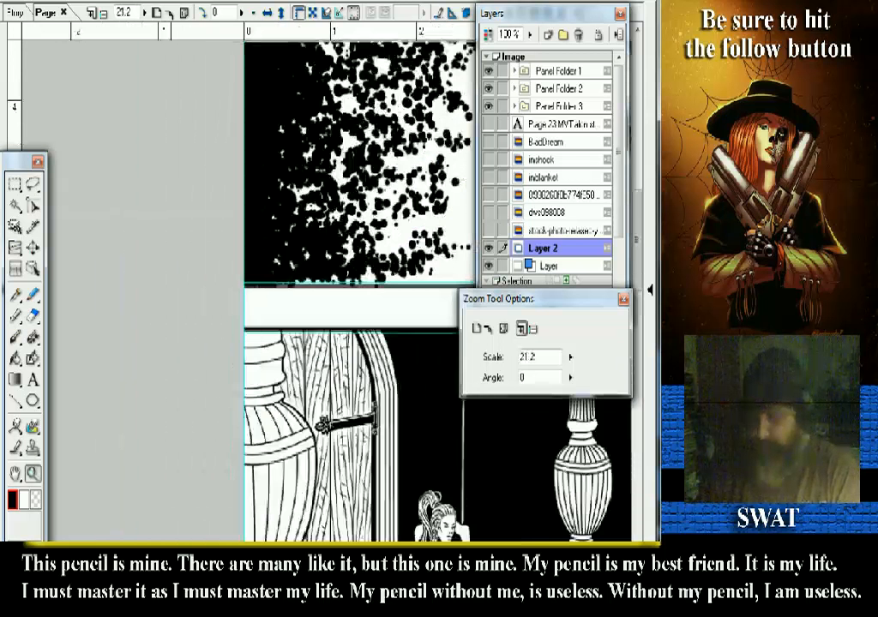
{"action": "left_click_drag", "start_coordinate": [360, 257], "coordinate": [253, 384]}
{"action": "scroll", "coordinate": [300, 283], "scroll_direction": "down", "scroll_amount": 5}
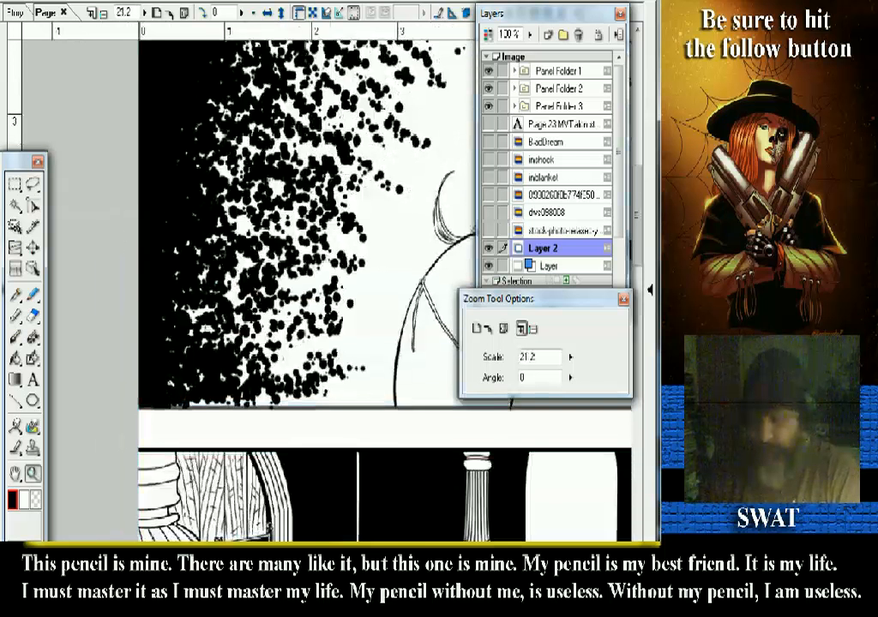
{"action": "left_click_drag", "start_coordinate": [343, 257], "coordinate": [322, 244]}
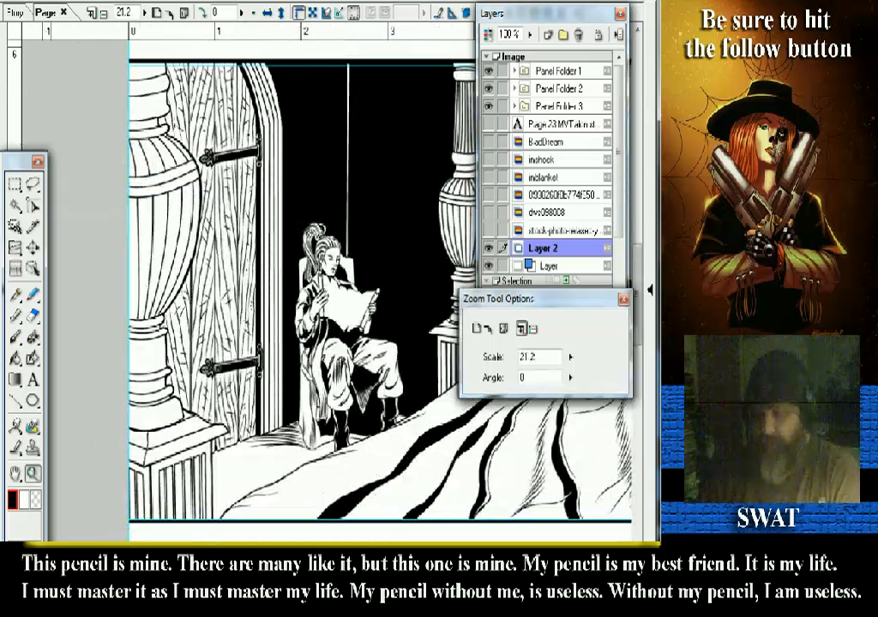
{"action": "scroll", "coordinate": [300, 282], "scroll_direction": "down", "scroll_amount": 5}
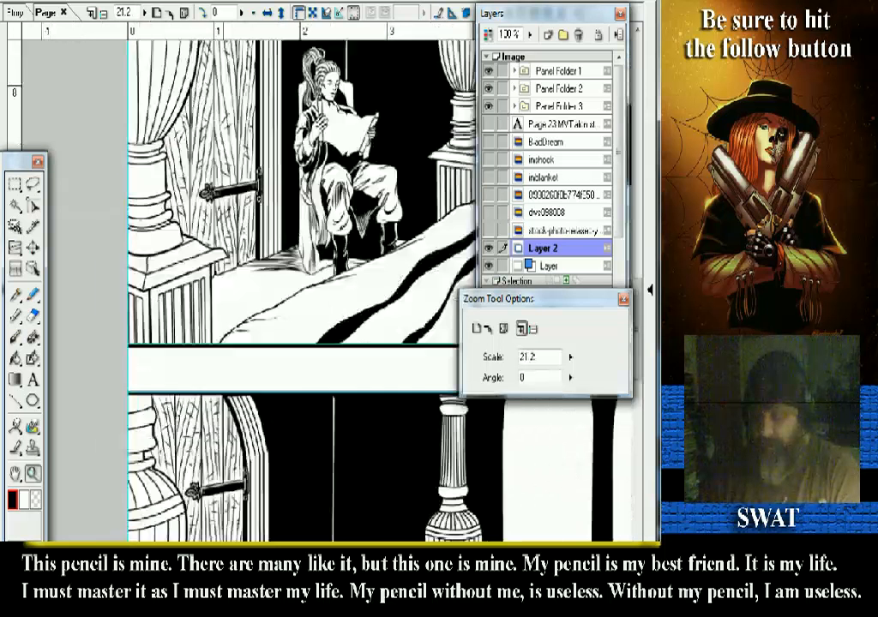
{"action": "scroll", "coordinate": [300, 283], "scroll_direction": "down", "scroll_amount": 4}
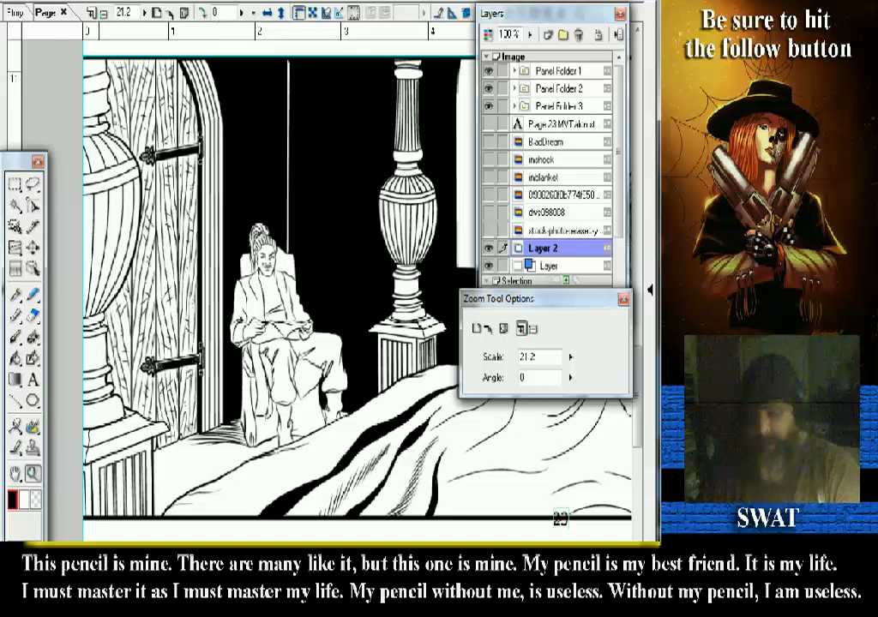
{"action": "left_click_drag", "start_coordinate": [325, 257], "coordinate": [388, 359]}
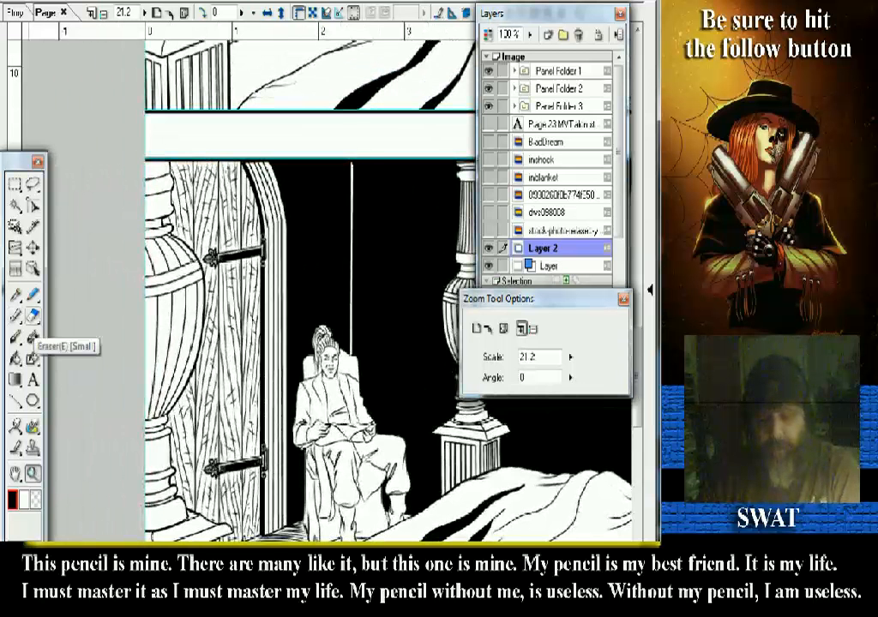
- Fill the gap between the seated figure's hanging coat and front leg in the bottom panel with black
{"action": "left_click", "coordinate": [33, 293]}
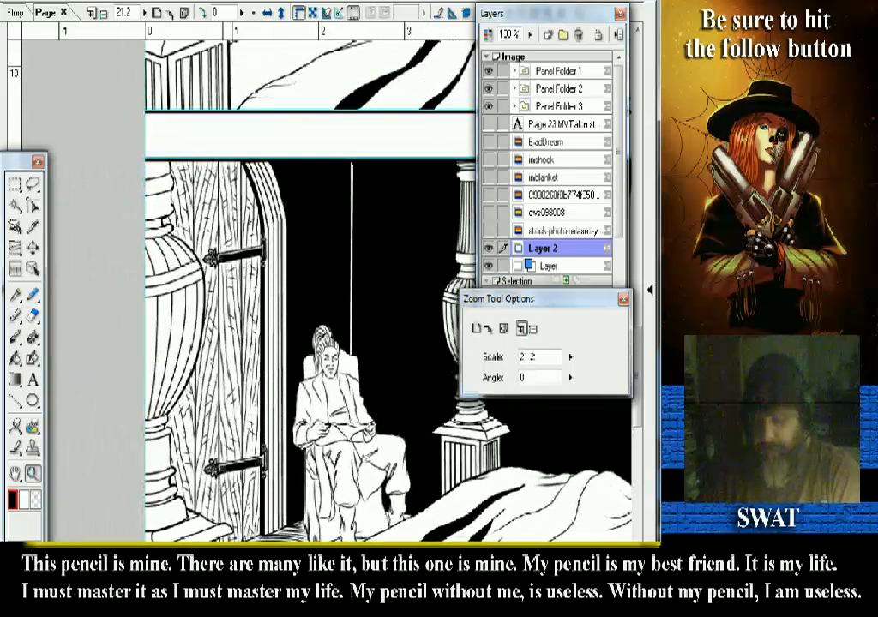
{"action": "left_click_drag", "start_coordinate": [324, 274], "coordinate": [300, 341]}
{"action": "left_click_drag", "start_coordinate": [300, 295], "coordinate": [286, 137]}
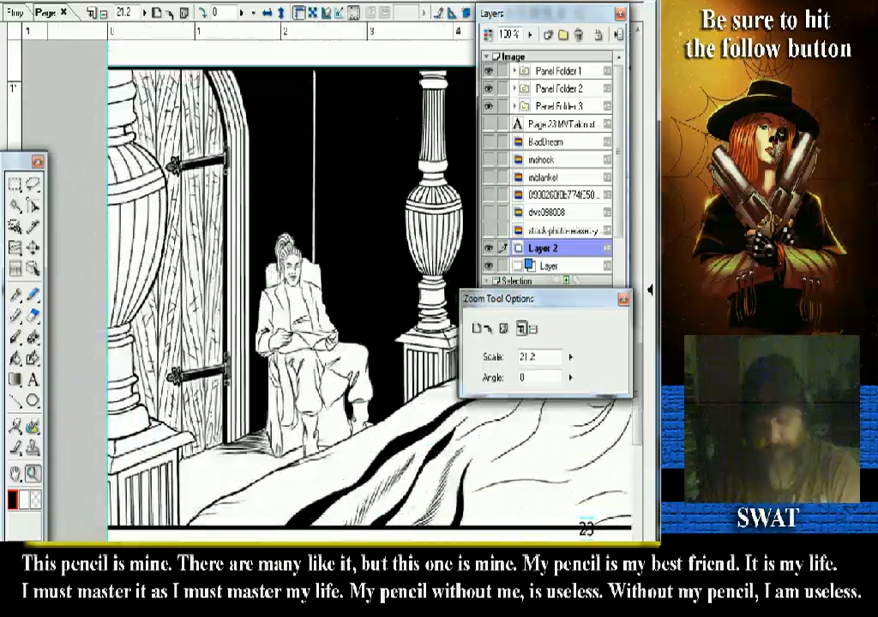
{"action": "left_click_drag", "start_coordinate": [247, 271], "coordinate": [349, 452]}
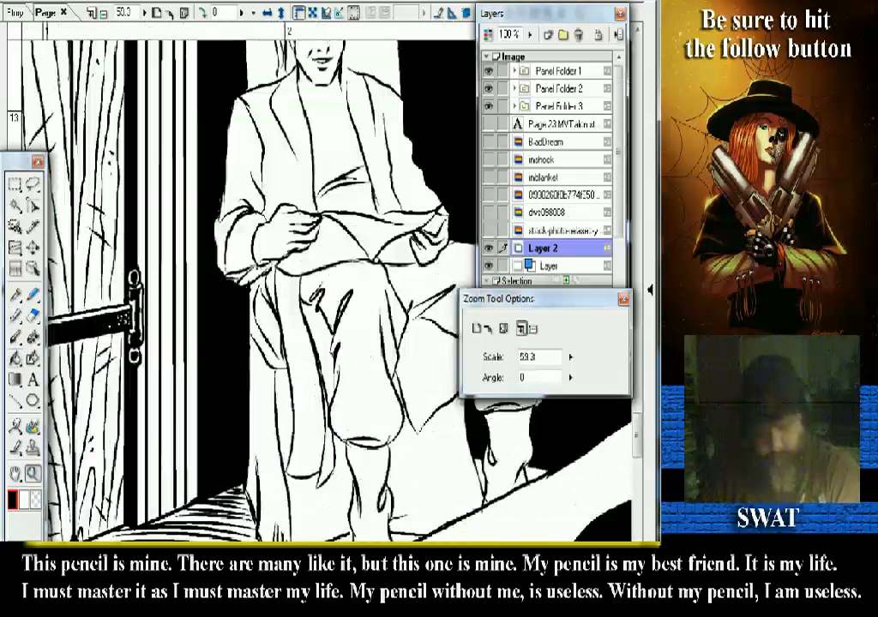
{"action": "key", "text": "g"}
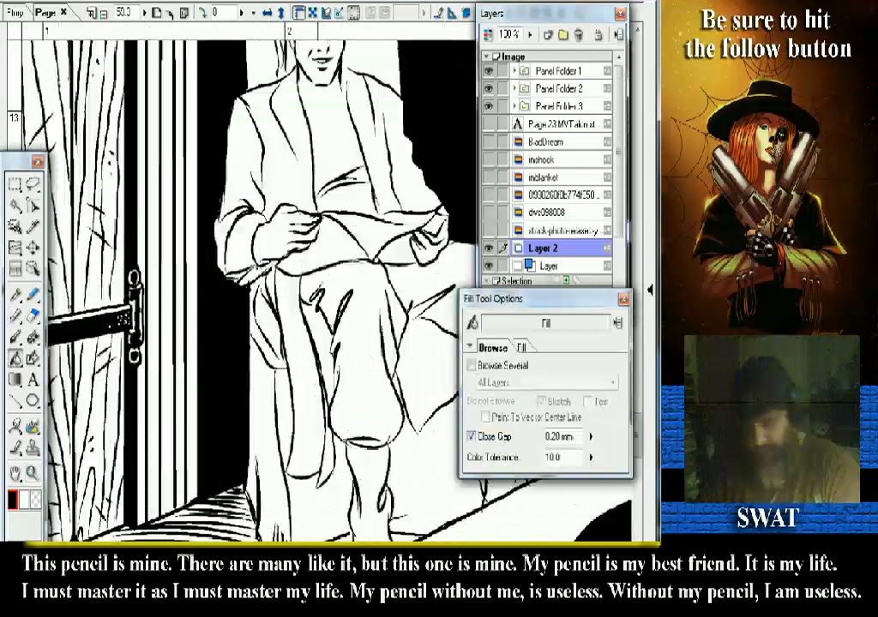
{"action": "scroll", "coordinate": [257, 283], "scroll_direction": "up", "scroll_amount": 2}
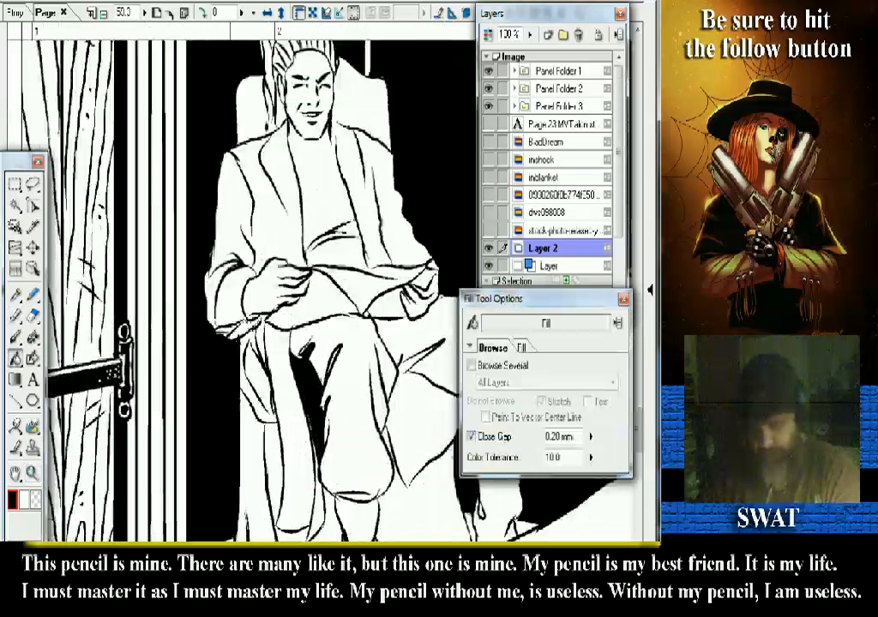
- Ink fabric folds on the thigh and knee of the seated figure's other leg with the Kabura pen
{"action": "scroll", "coordinate": [258, 283], "scroll_direction": "down", "scroll_amount": 2}
{"action": "scroll", "coordinate": [257, 283], "scroll_direction": "down", "scroll_amount": 3}
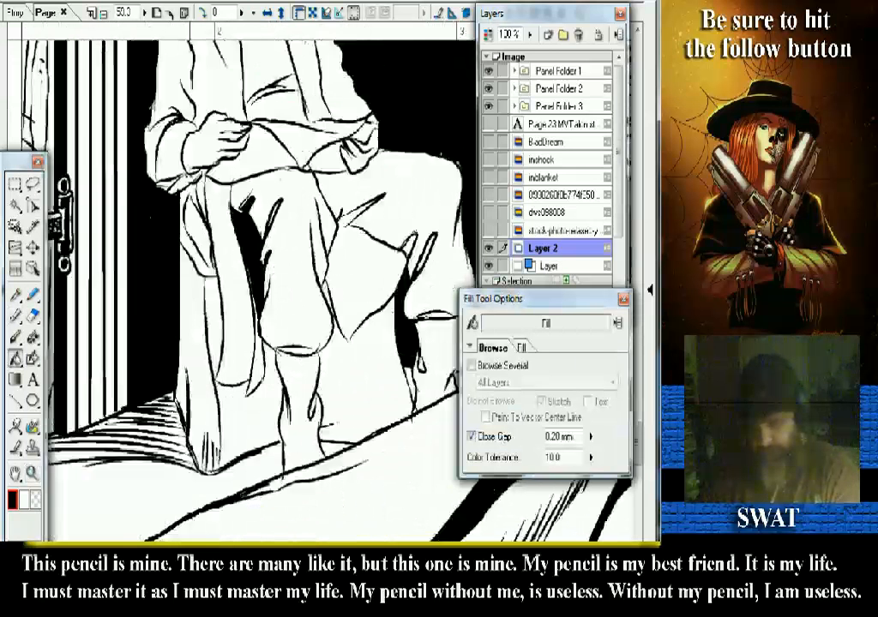
{"action": "scroll", "coordinate": [257, 283], "scroll_direction": "up", "scroll_amount": 3}
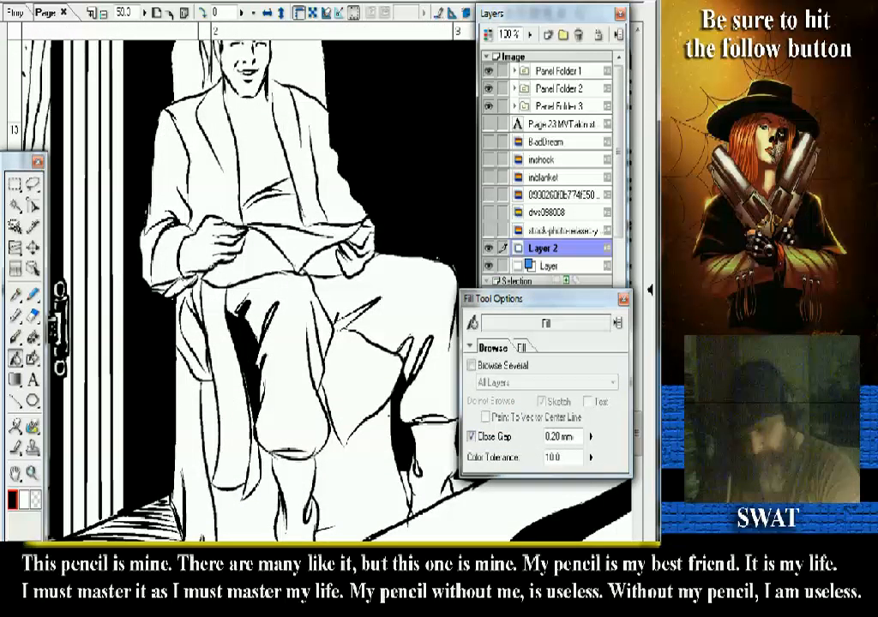
{"action": "left_click_drag", "start_coordinate": [514, 298], "coordinate": [518, 303]}
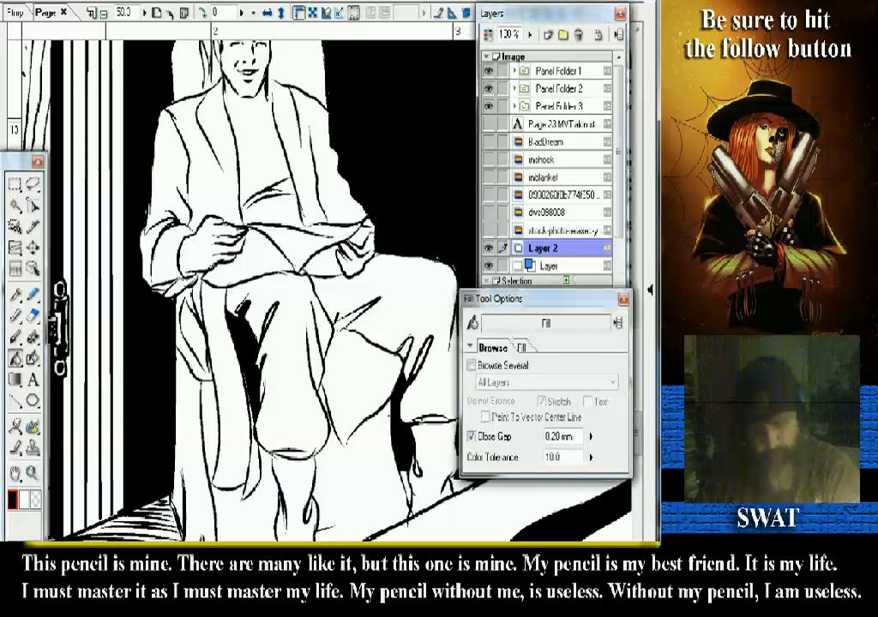
{"action": "key", "text": "p"}
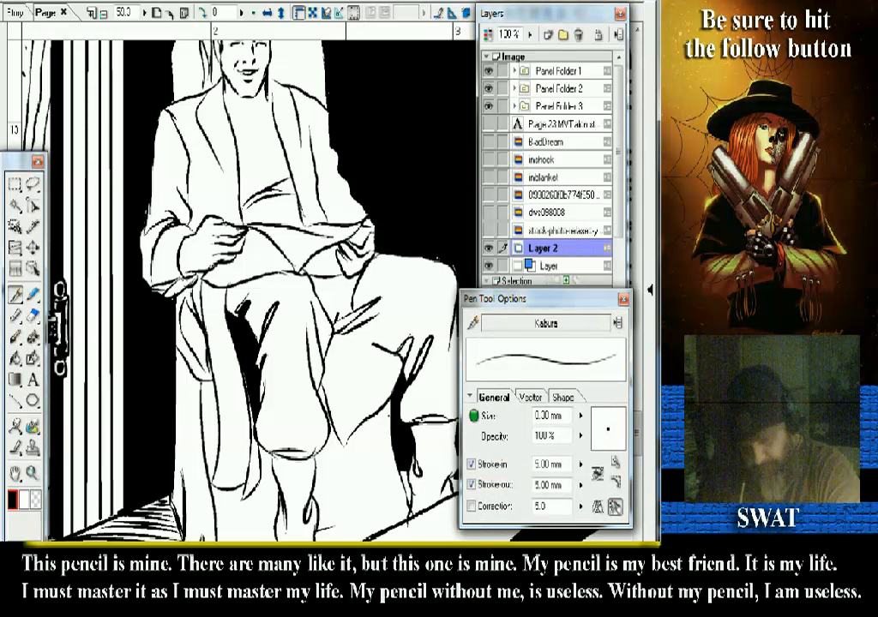
{"action": "left_click_drag", "start_coordinate": [347, 332], "coordinate": [374, 347]}
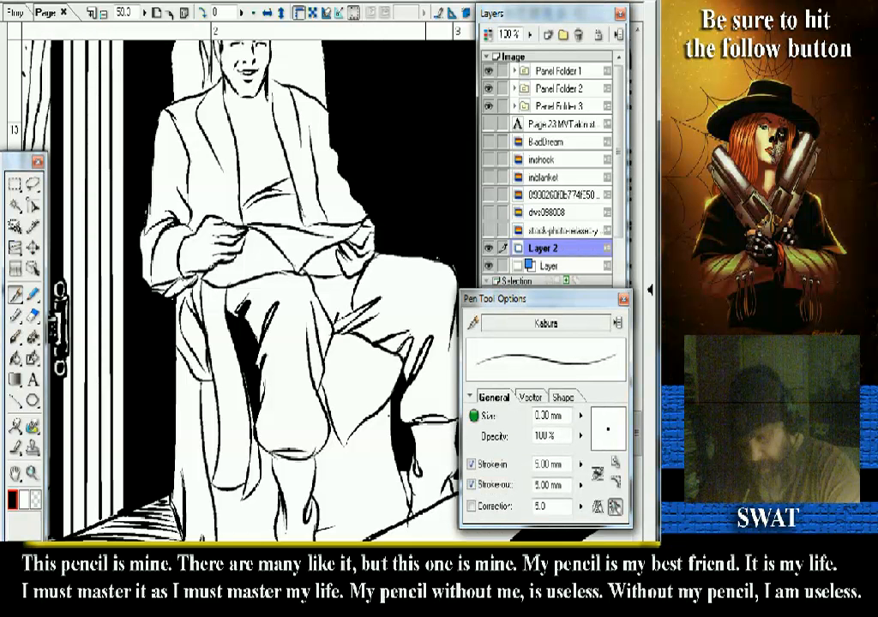
{"action": "scroll", "coordinate": [240, 283], "scroll_direction": "down", "scroll_amount": 2}
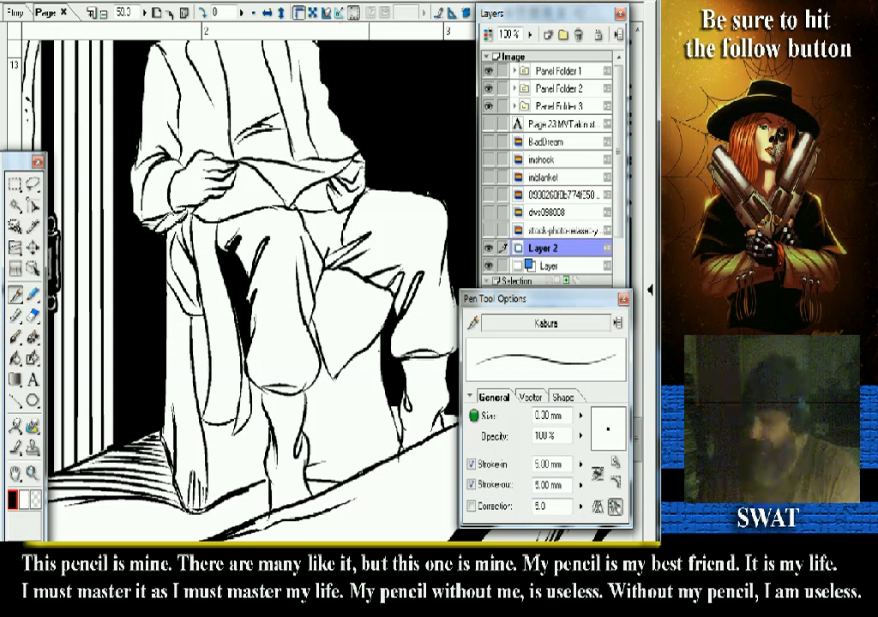
- Ink the lower edge of the seated figure's sleeve with the Kabura pen, extending the hanging cuff to a point
{"action": "scroll", "coordinate": [240, 282], "scroll_direction": "down", "scroll_amount": 2}
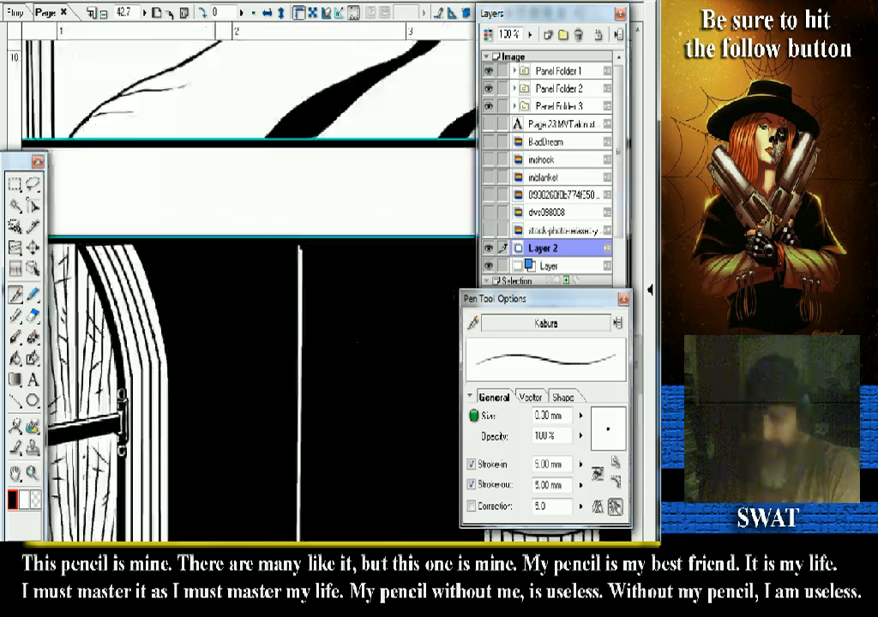
{"action": "left_click_drag", "start_coordinate": [244, 270], "coordinate": [234, 354]}
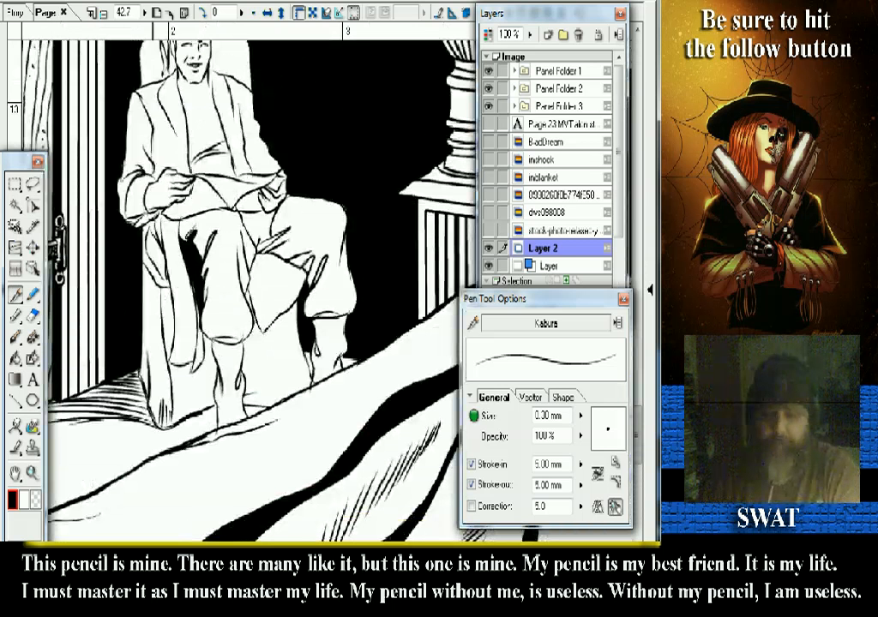
{"action": "left_click_drag", "start_coordinate": [231, 206], "coordinate": [246, 308]}
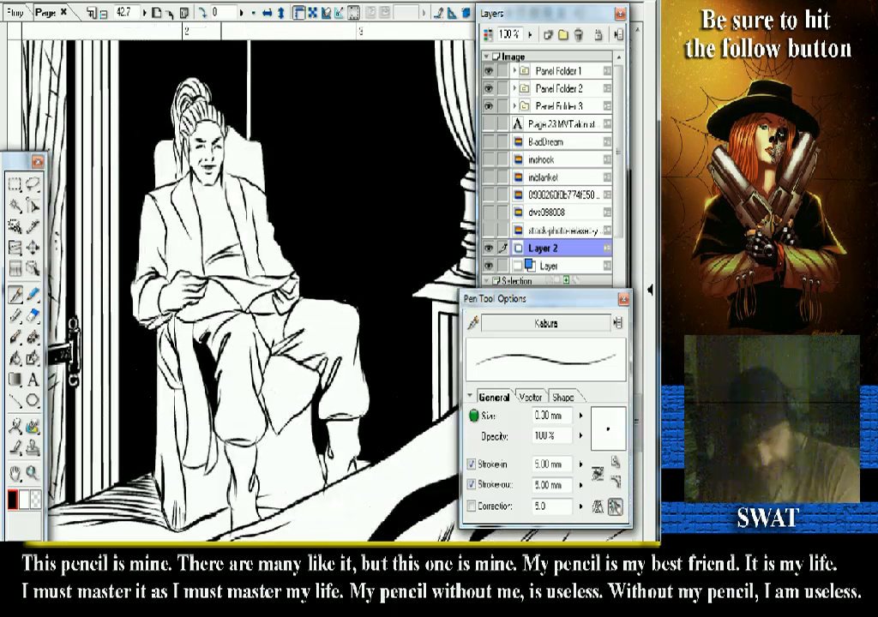
{"action": "left_click", "coordinate": [32, 472]}
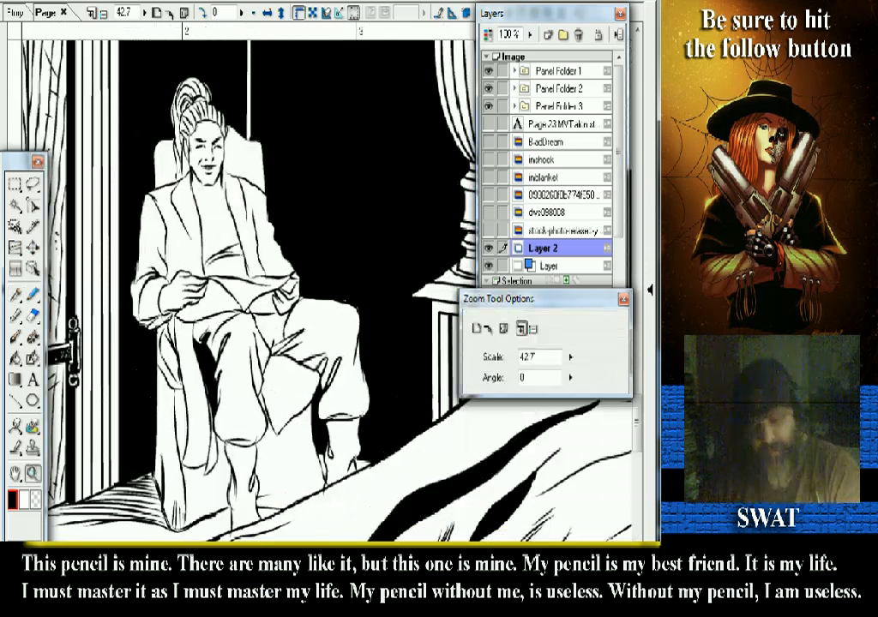
{"action": "left_click", "coordinate": [210, 339]}
{"action": "left_click", "coordinate": [15, 294]}
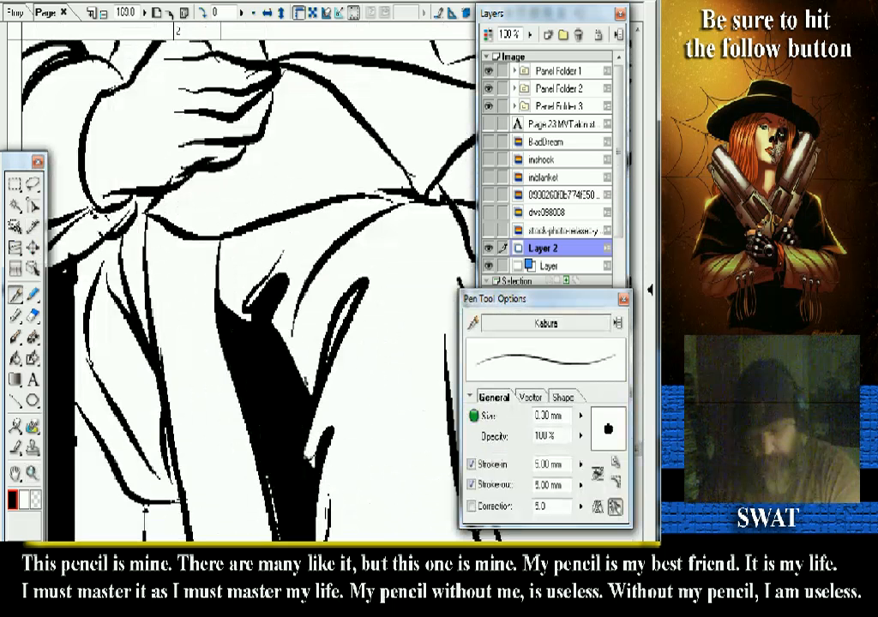
{"action": "left_click_drag", "start_coordinate": [144, 512], "coordinate": [275, 510]}
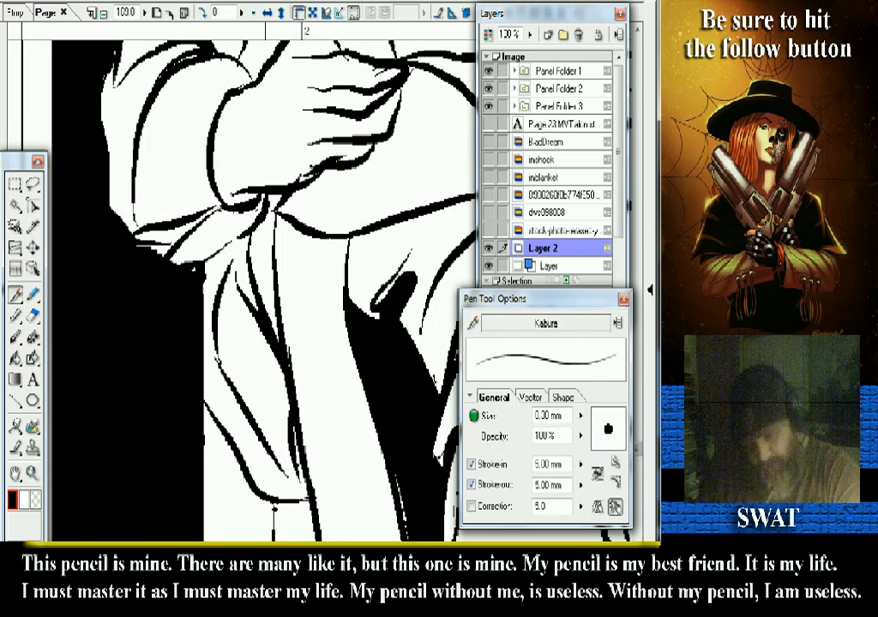
{"action": "left_click_drag", "start_coordinate": [200, 250], "coordinate": [153, 278]}
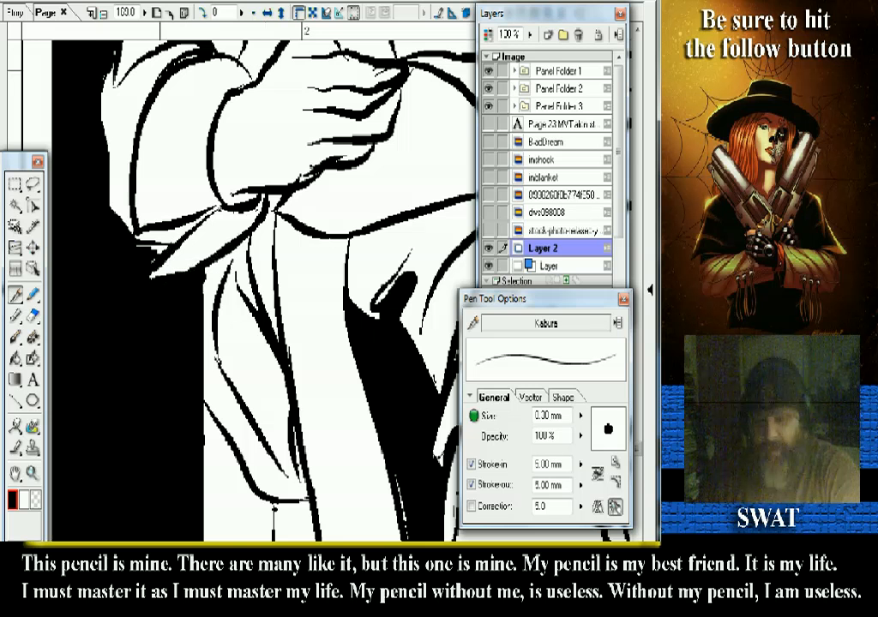
- Redraw the finger lines and the lower outline of the seated figure's hand holding the paper
{"action": "scroll", "coordinate": [249, 282], "scroll_direction": "up", "scroll_amount": 4}
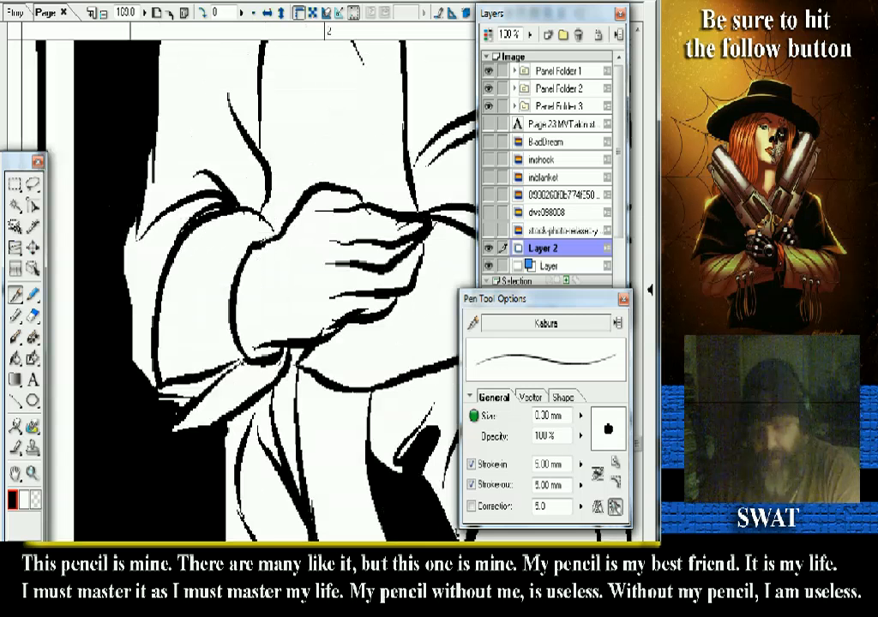
{"action": "scroll", "coordinate": [257, 283], "scroll_direction": "up", "scroll_amount": 1}
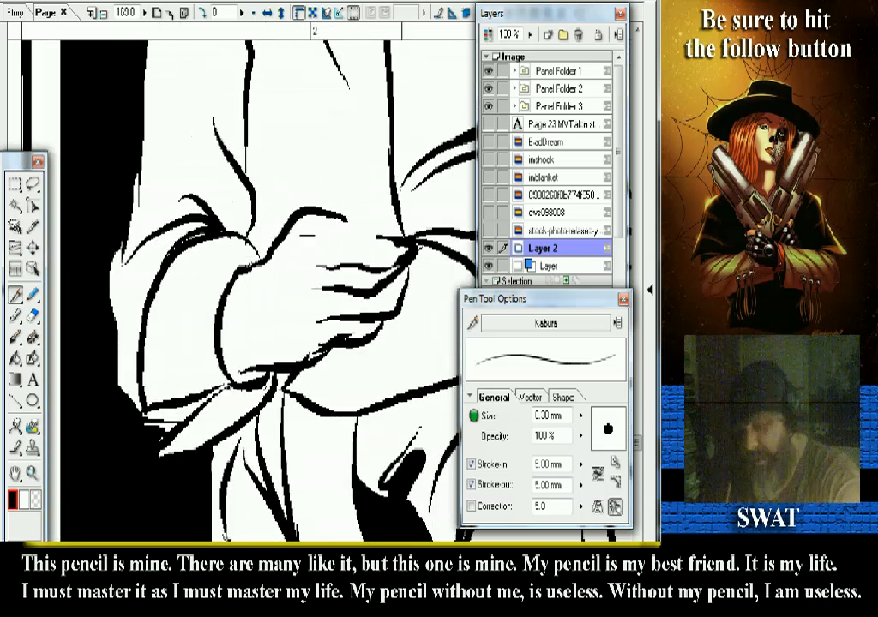
{"action": "left_click_drag", "start_coordinate": [304, 232], "coordinate": [386, 239]}
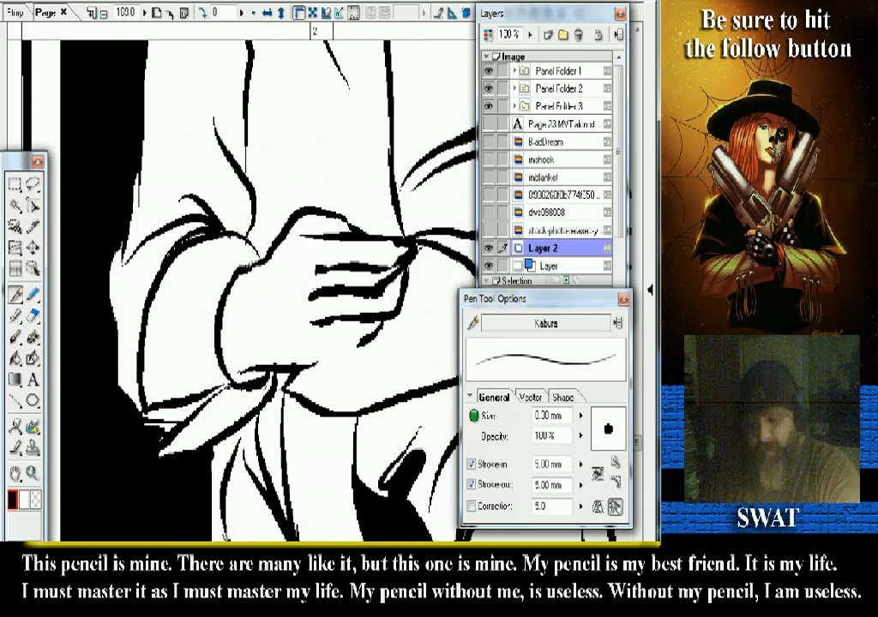
{"action": "left_click_drag", "start_coordinate": [374, 338], "coordinate": [318, 352]}
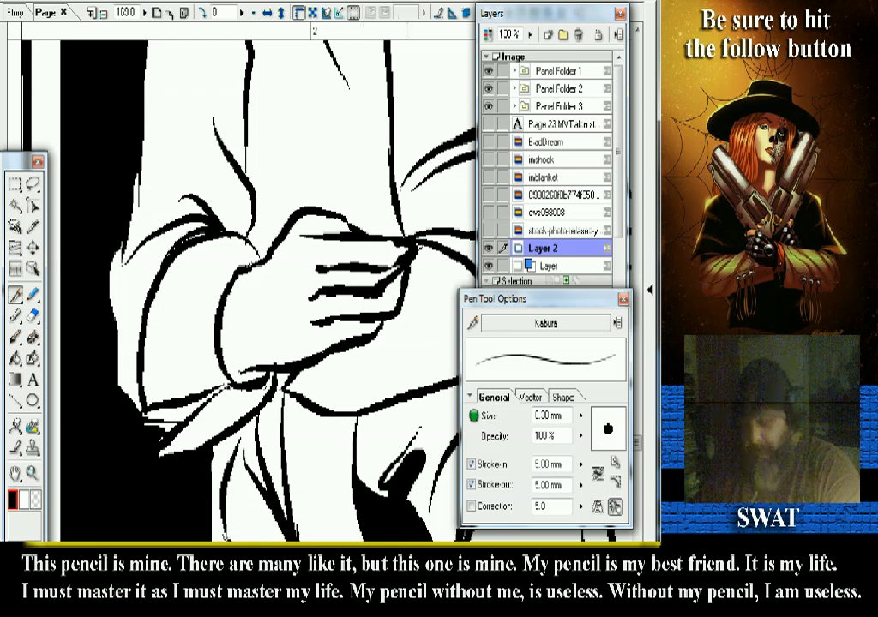
{"action": "scroll", "coordinate": [249, 283], "scroll_direction": "down", "scroll_amount": 2}
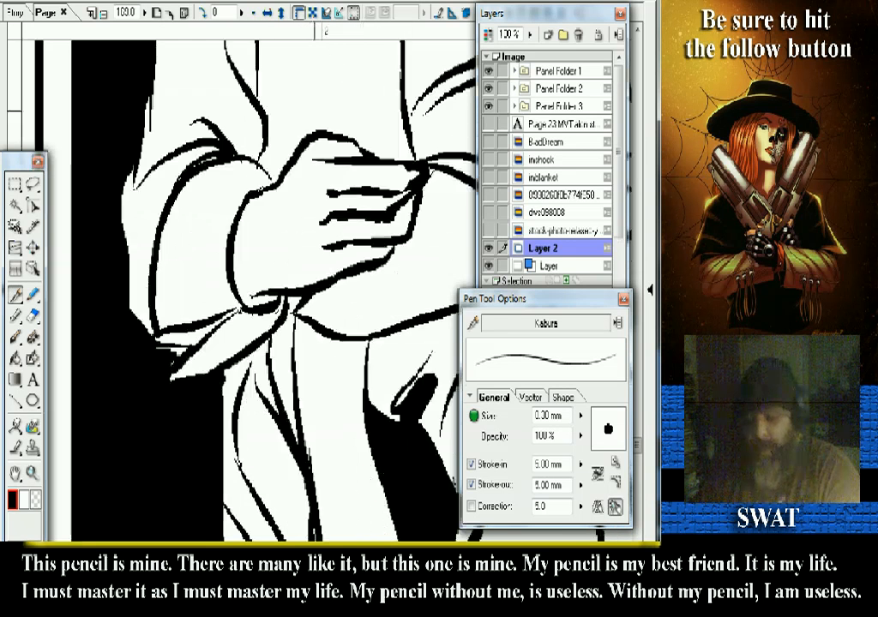
- Crosshatch the inside of the looped coat fabric hanging below the seated figure's sleeve with the Kabura pen
{"action": "scroll", "coordinate": [249, 283], "scroll_direction": "up", "scroll_amount": 7}
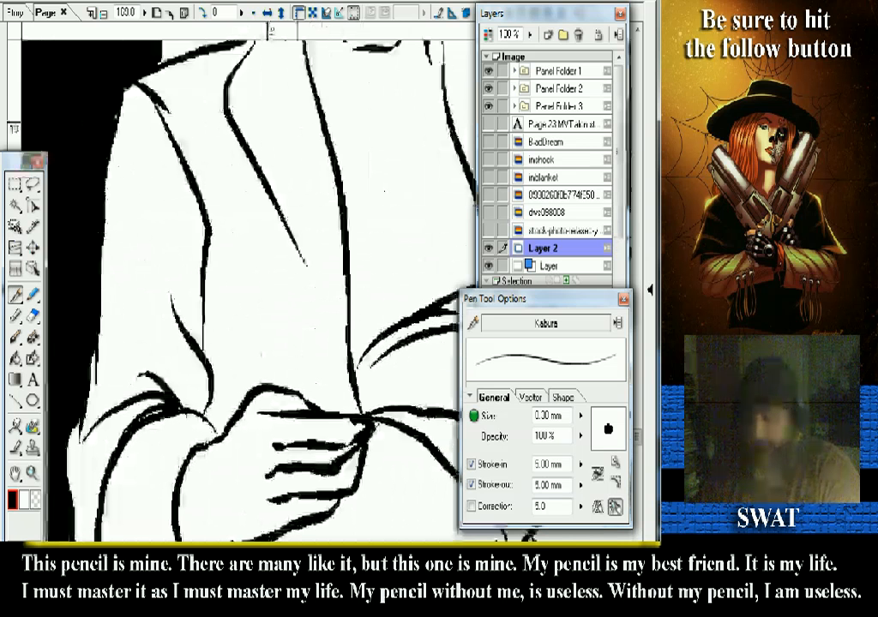
{"action": "scroll", "coordinate": [257, 291], "scroll_direction": "down", "scroll_amount": 3}
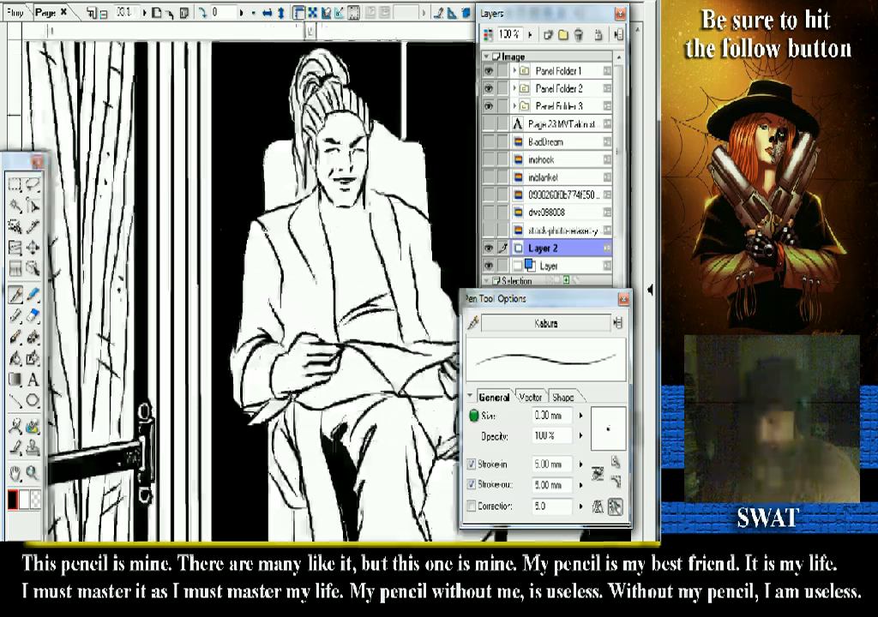
{"action": "scroll", "coordinate": [257, 292], "scroll_direction": "up", "scroll_amount": 3}
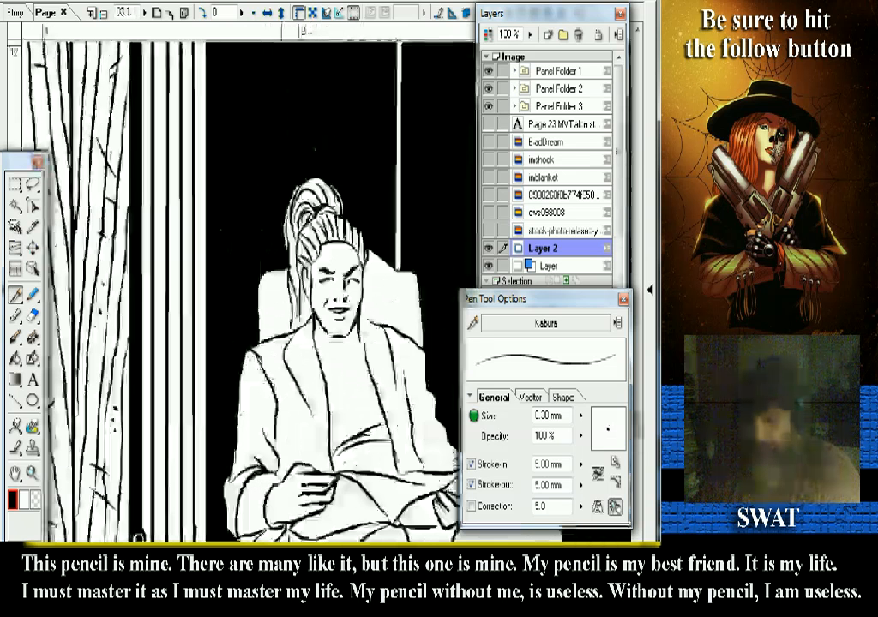
{"action": "scroll", "coordinate": [257, 291], "scroll_direction": "up", "scroll_amount": 3}
{"action": "scroll", "coordinate": [257, 291], "scroll_direction": "up", "scroll_amount": 2}
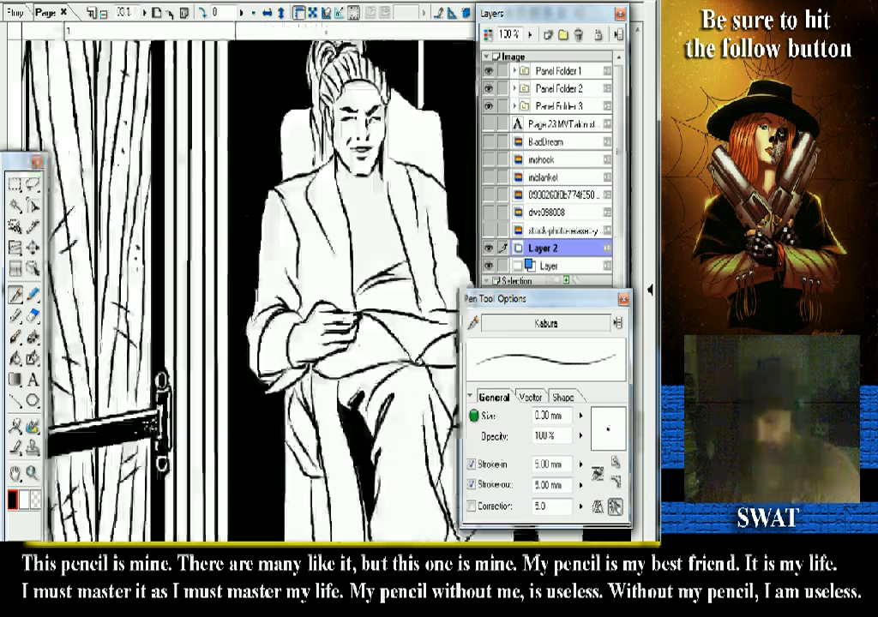
{"action": "scroll", "coordinate": [257, 292], "scroll_direction": "down", "scroll_amount": 5}
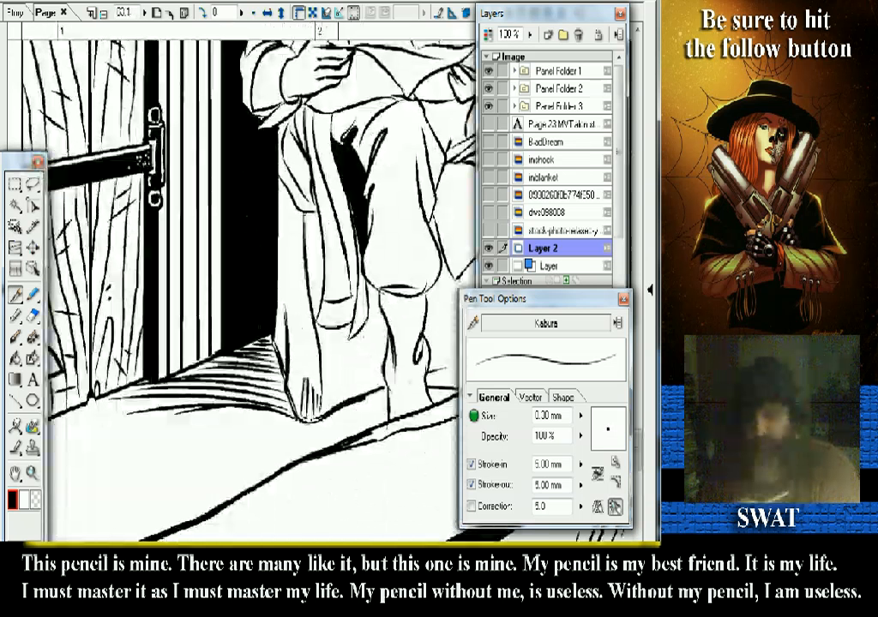
{"action": "left_click_drag", "start_coordinate": [271, 257], "coordinate": [239, 368]}
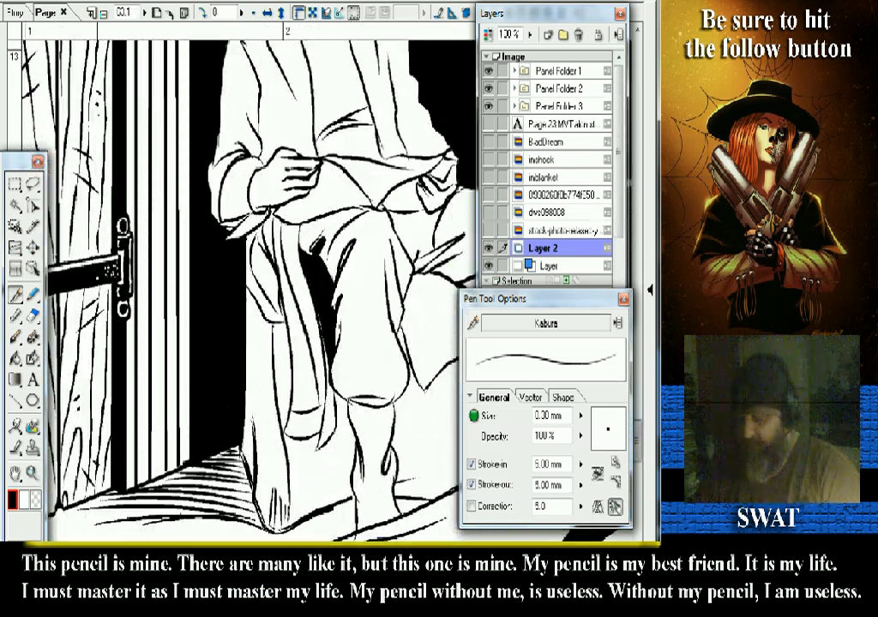
{"action": "left_click", "coordinate": [32, 473]}
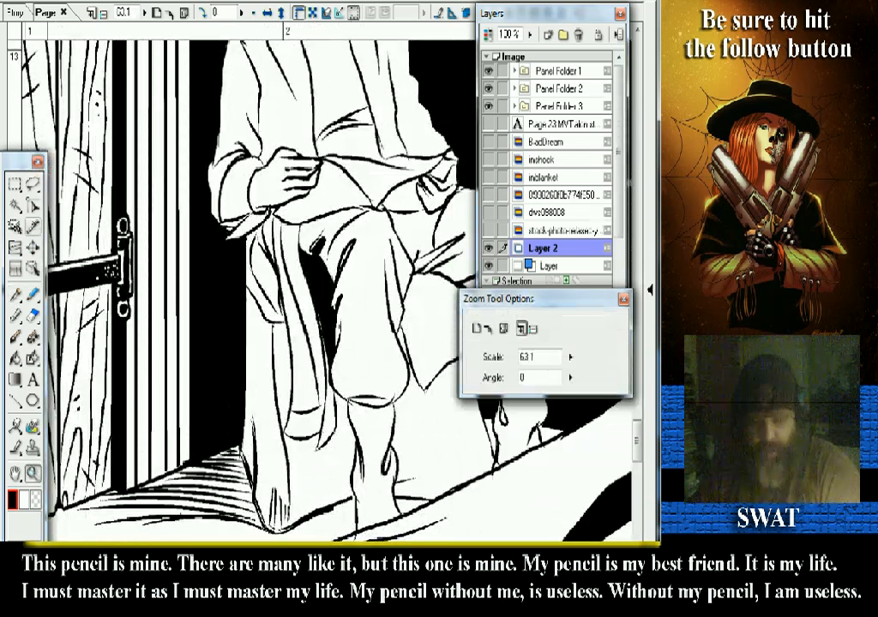
{"action": "left_click_drag", "start_coordinate": [181, 167], "coordinate": [262, 271]}
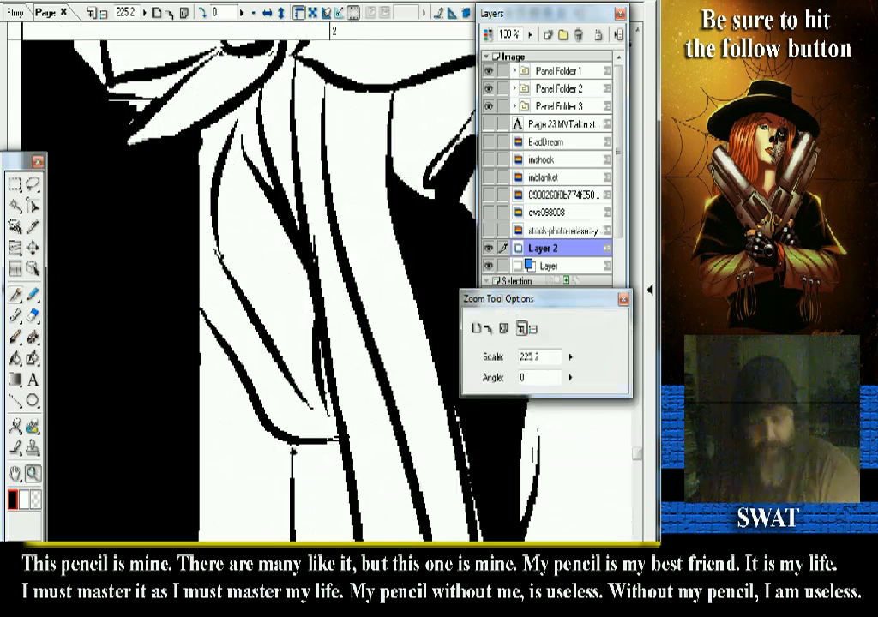
{"action": "left_click", "coordinate": [15, 294]}
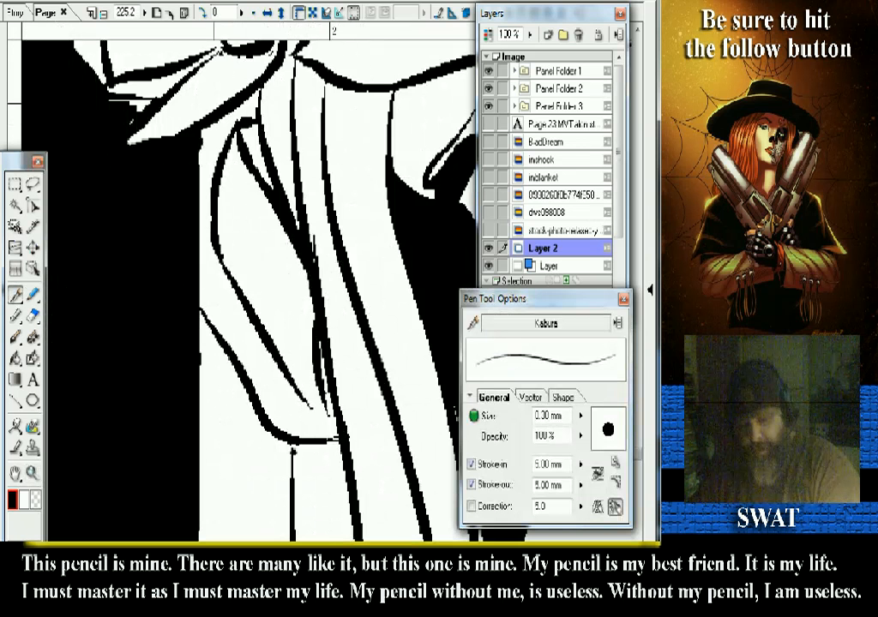
{"action": "left_click_drag", "start_coordinate": [235, 166], "coordinate": [290, 294]}
{"action": "left_click_drag", "start_coordinate": [225, 186], "coordinate": [274, 323]}
{"action": "left_click_drag", "start_coordinate": [228, 158], "coordinate": [261, 223]}
{"action": "mouse_move", "coordinate": [221, 205]}
{"action": "left_mouse_down"}
{"action": "mouse_move", "coordinate": [304, 336]}
{"action": "mouse_move", "coordinate": [300, 360]}
{"action": "left_mouse_up"}
{"action": "mouse_move", "coordinate": [238, 149]}
{"action": "left_mouse_down"}
{"action": "mouse_move", "coordinate": [218, 236]}
{"action": "mouse_move", "coordinate": [221, 202]}
{"action": "left_mouse_up"}
{"action": "left_click_drag", "start_coordinate": [268, 171], "coordinate": [224, 248]}
{"action": "left_click_drag", "start_coordinate": [276, 206], "coordinate": [232, 283]}
{"action": "left_click_drag", "start_coordinate": [282, 231], "coordinate": [244, 296]}
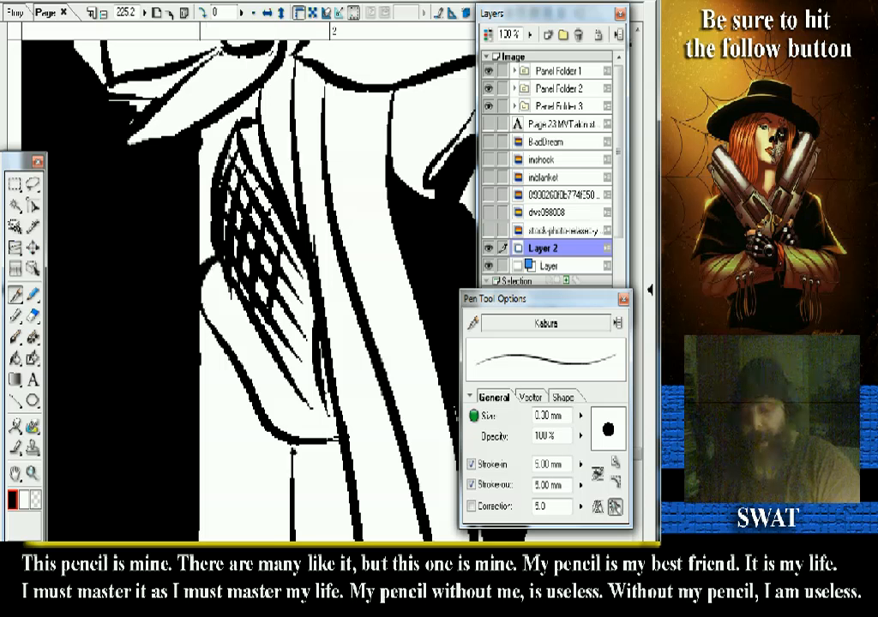
- Ink additional strand lines in the seated figure's topknot and in the hair beside the forehead
{"action": "scroll", "coordinate": [324, 281], "scroll_direction": "down", "scroll_amount": 5}
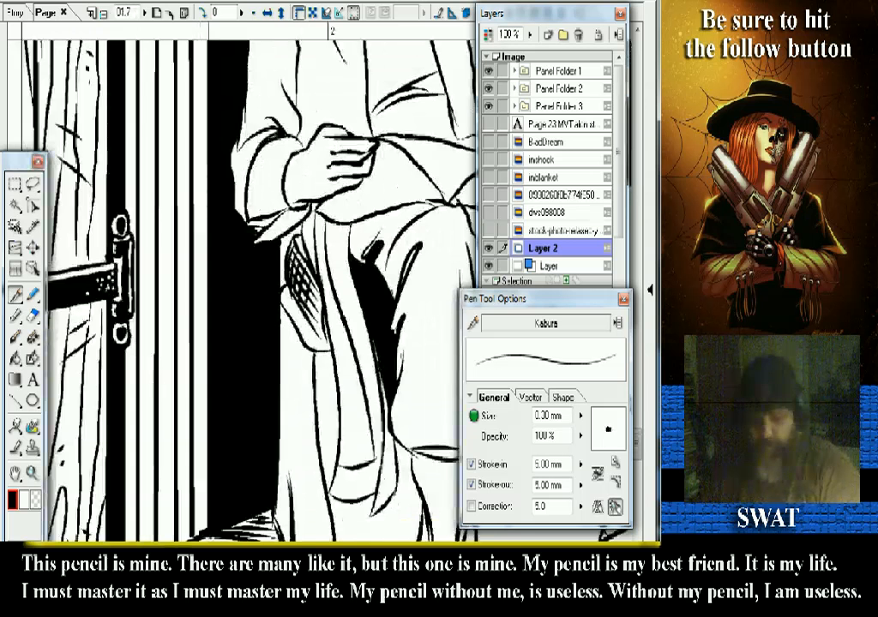
{"action": "scroll", "coordinate": [248, 282], "scroll_direction": "down", "scroll_amount": 3}
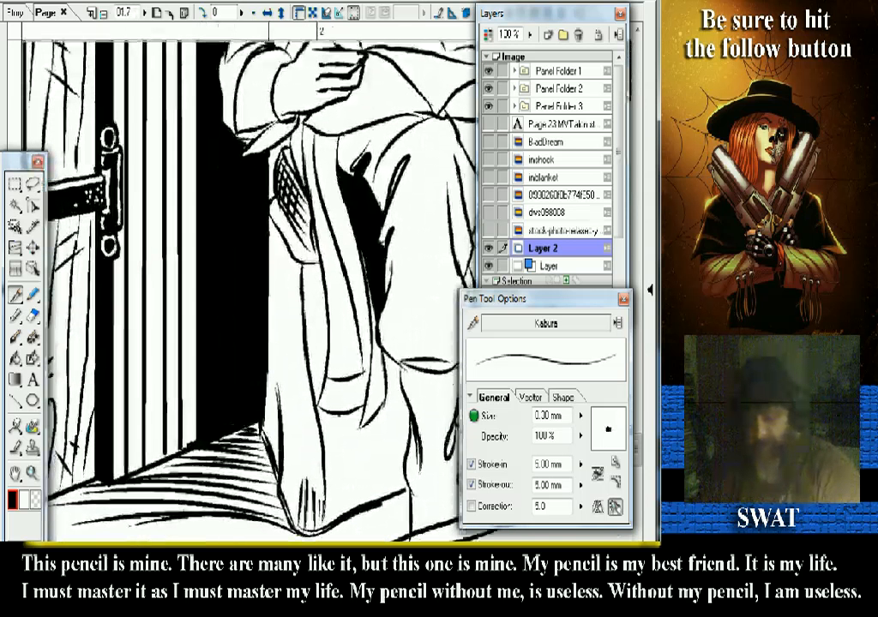
{"action": "scroll", "coordinate": [249, 283], "scroll_direction": "up", "scroll_amount": 3}
{"action": "scroll", "coordinate": [248, 282], "scroll_direction": "up", "scroll_amount": 6}
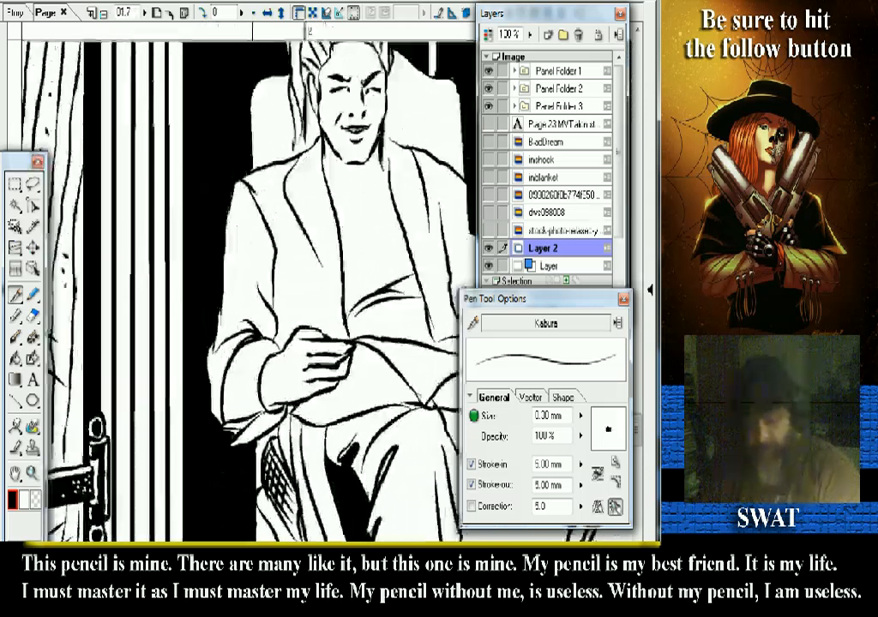
{"action": "scroll", "coordinate": [249, 283], "scroll_direction": "up", "scroll_amount": 5}
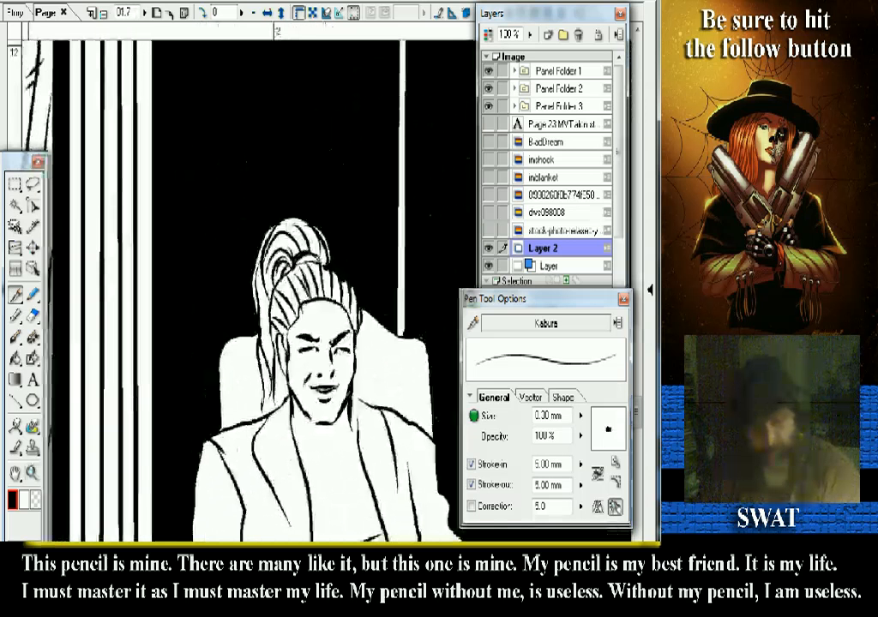
{"action": "key", "text": "ctrl+space"}
{"action": "left_click_drag", "start_coordinate": [231, 186], "coordinate": [389, 407]}
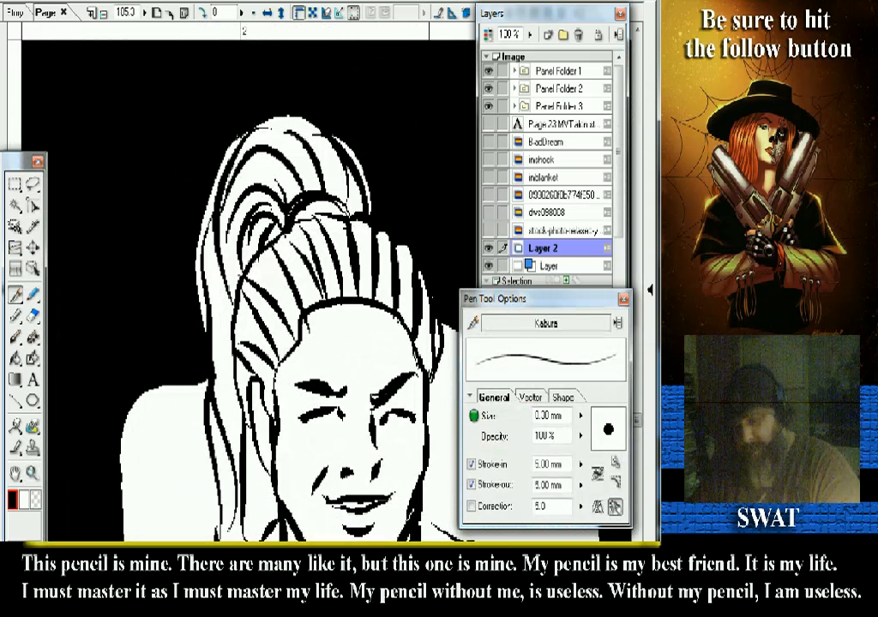
{"action": "left_click_drag", "start_coordinate": [430, 332], "coordinate": [427, 371]}
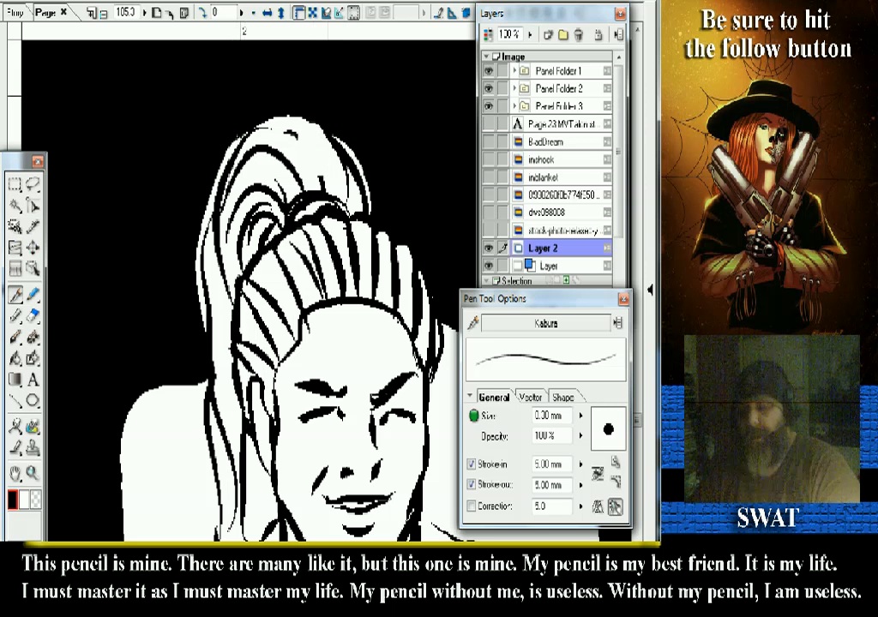
{"action": "left_click_drag", "start_coordinate": [281, 130], "coordinate": [327, 190]}
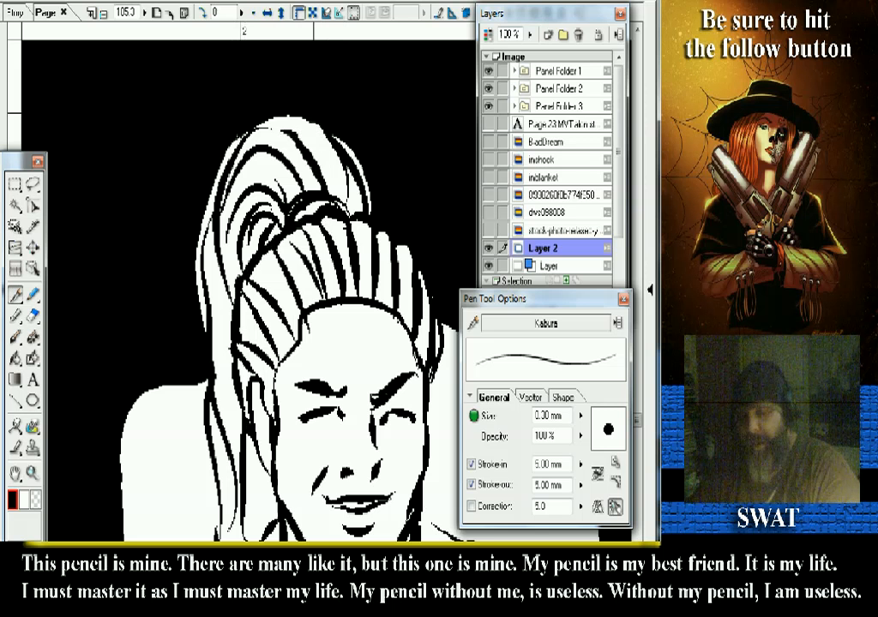
{"action": "key", "text": "ctrl+z"}
{"action": "mouse_move", "coordinate": [273, 129]}
{"action": "left_mouse_down"}
{"action": "mouse_move", "coordinate": [286, 131]}
{"action": "mouse_move", "coordinate": [326, 190]}
{"action": "left_mouse_up"}
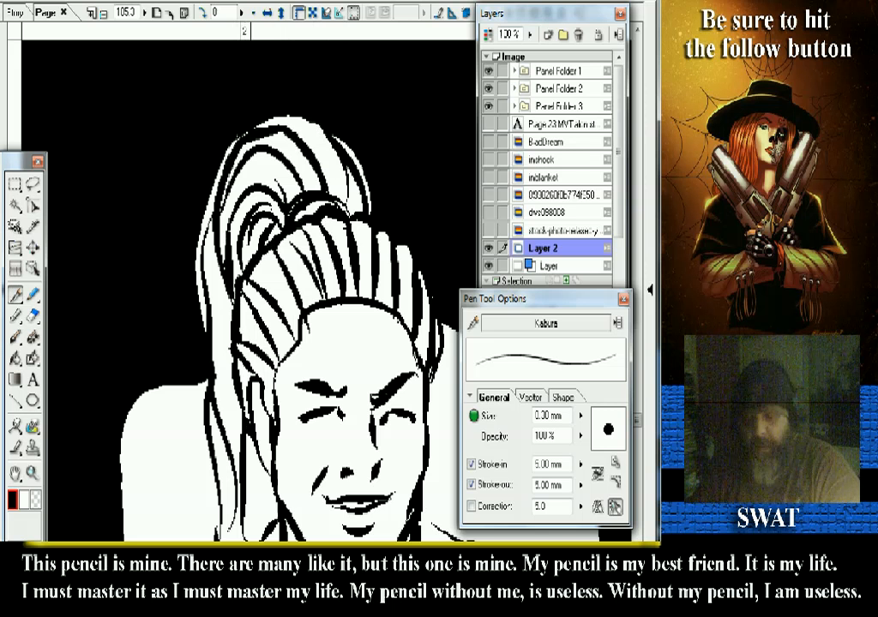
- Refine the seated figure's eyes and nose, and redraw the corner of the mouth
{"action": "scroll", "coordinate": [257, 283], "scroll_direction": "down", "scroll_amount": 3}
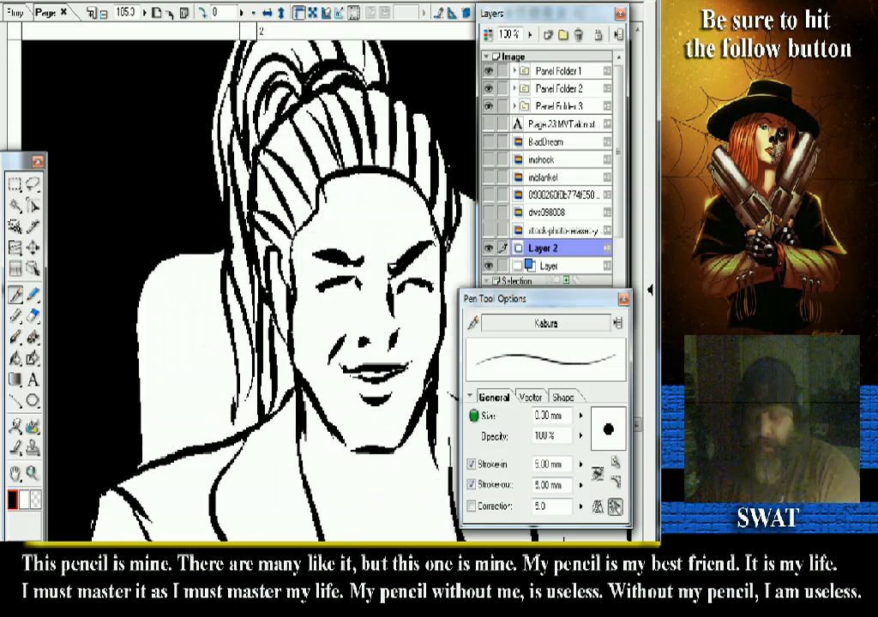
{"action": "left_click_drag", "start_coordinate": [225, 288], "coordinate": [217, 343]}
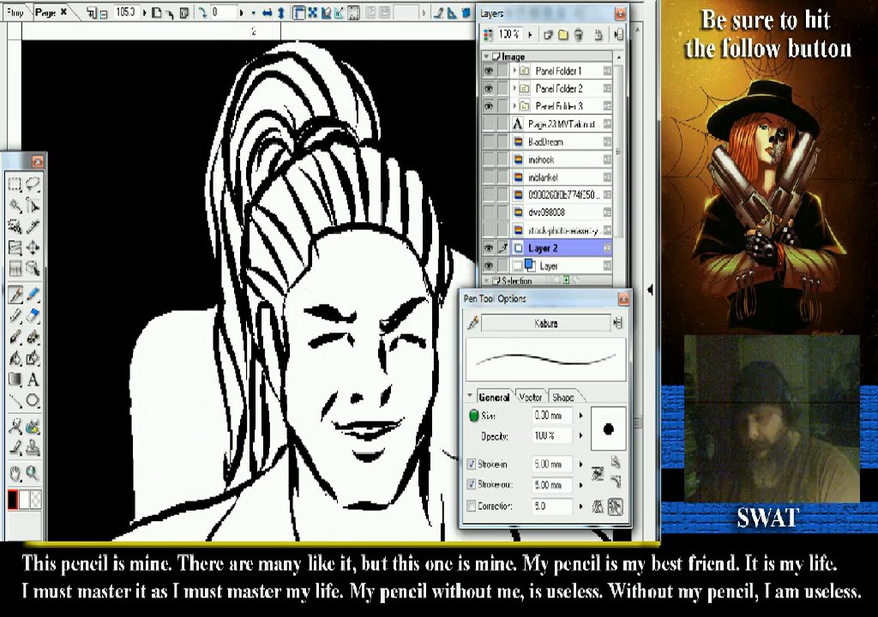
{"action": "left_click_drag", "start_coordinate": [253, 343], "coordinate": [219, 311]}
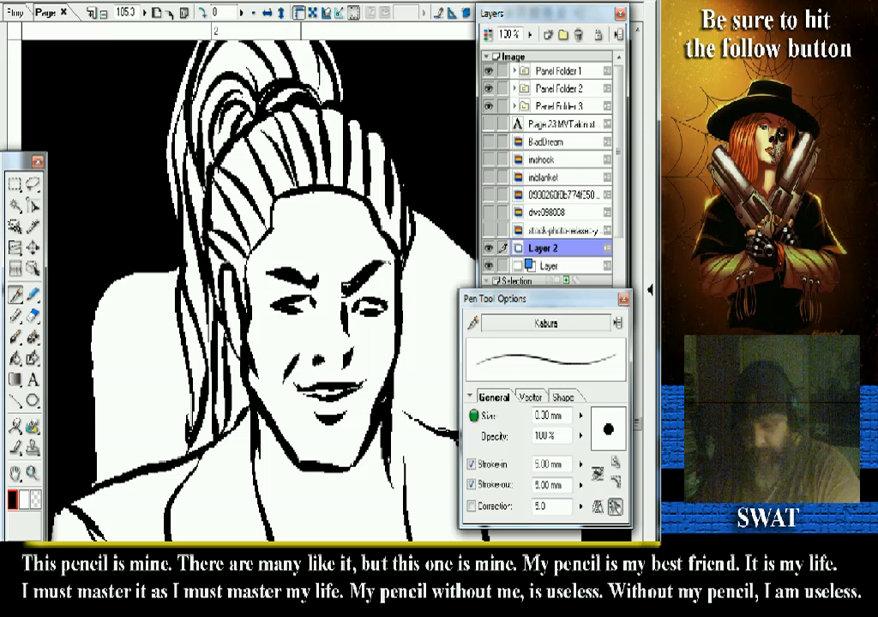
{"action": "left_click_drag", "start_coordinate": [276, 264], "coordinate": [280, 275]}
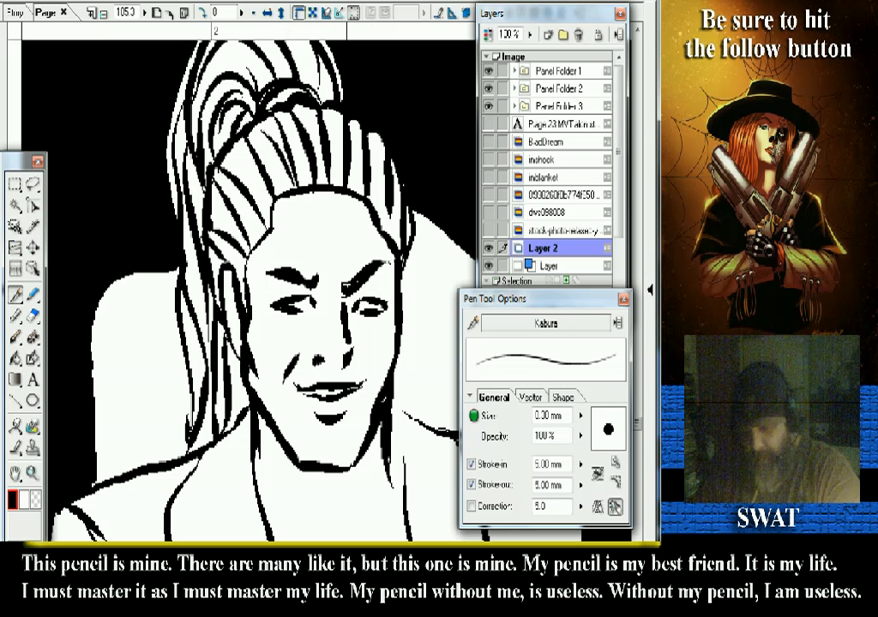
{"action": "key", "text": "ctrl+z"}
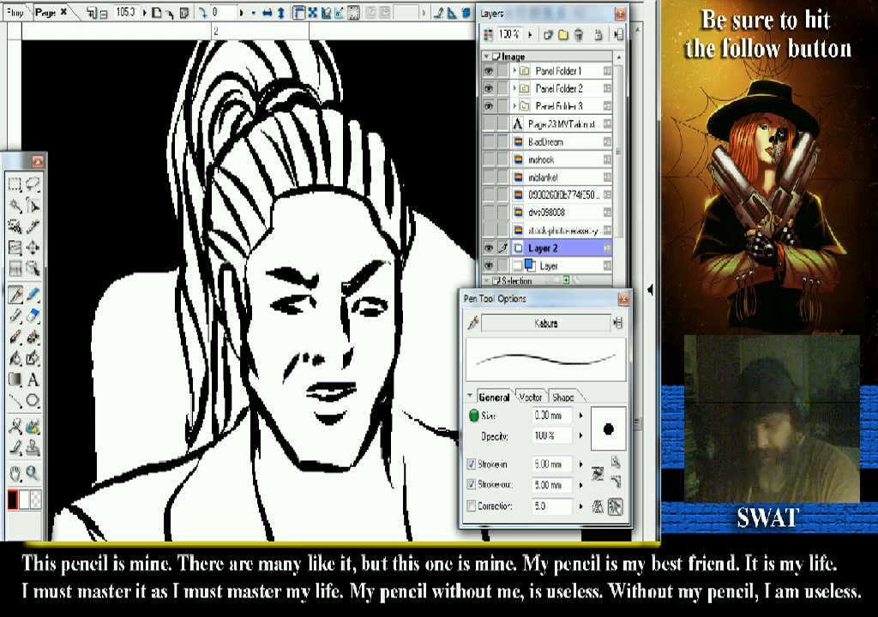
{"action": "left_click_drag", "start_coordinate": [293, 386], "coordinate": [312, 393]}
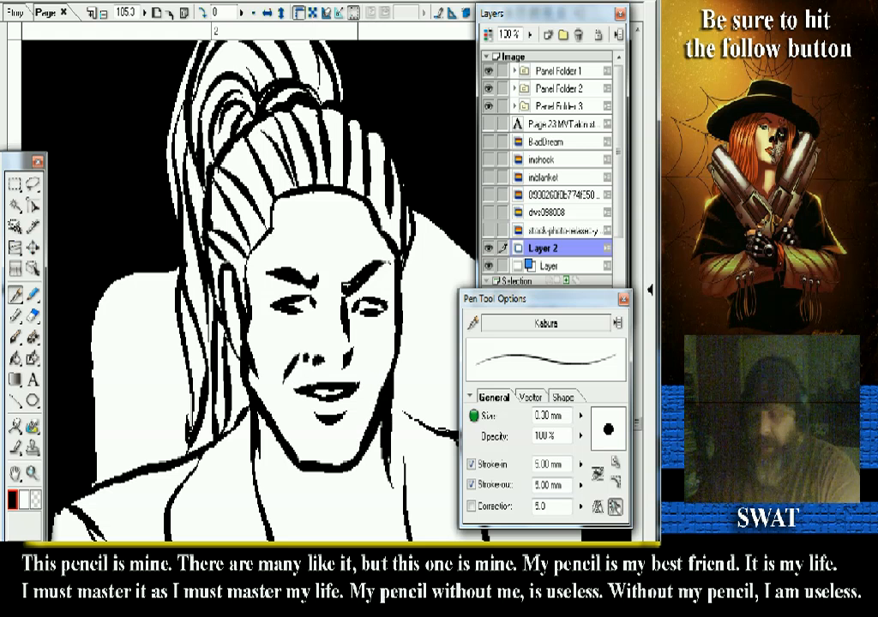
- Thicken the lines on both sides of the seated figure's neck and ink the shoulder line from the neck to the coat lapel
{"action": "scroll", "coordinate": [249, 283], "scroll_direction": "down", "scroll_amount": 3}
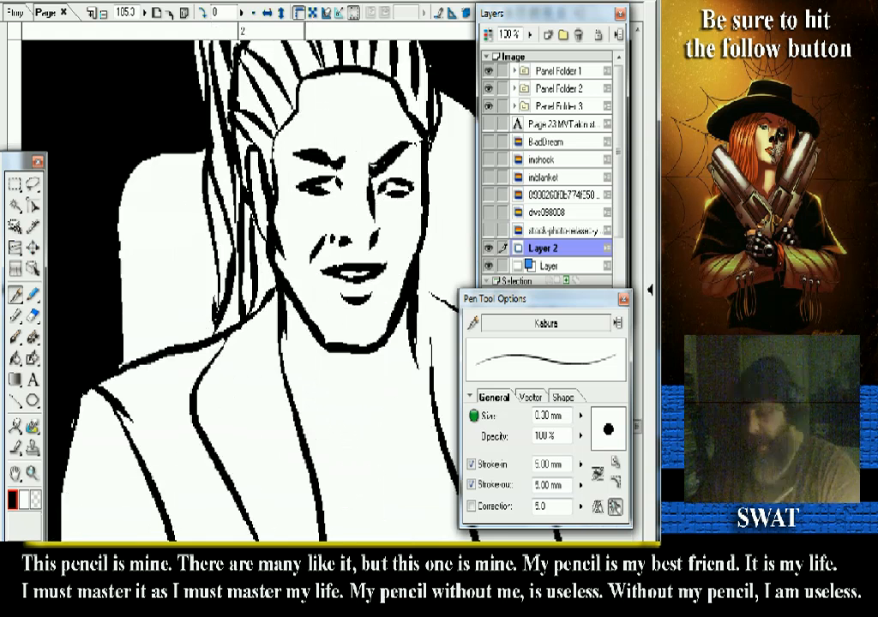
{"action": "left_click_drag", "start_coordinate": [281, 317], "coordinate": [284, 369]}
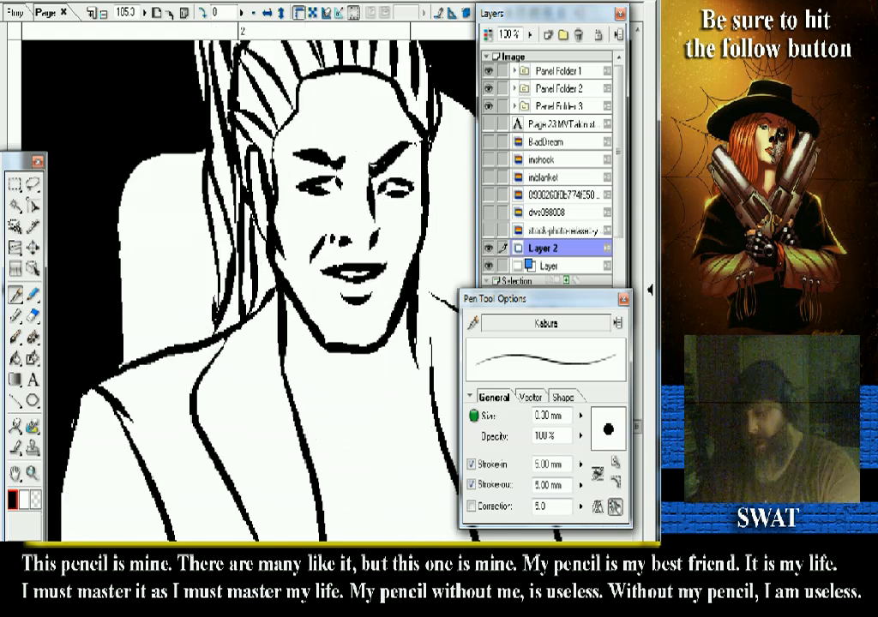
{"action": "left_click_drag", "start_coordinate": [409, 310], "coordinate": [420, 382]}
{"action": "scroll", "coordinate": [257, 282], "scroll_direction": "down", "scroll_amount": 3}
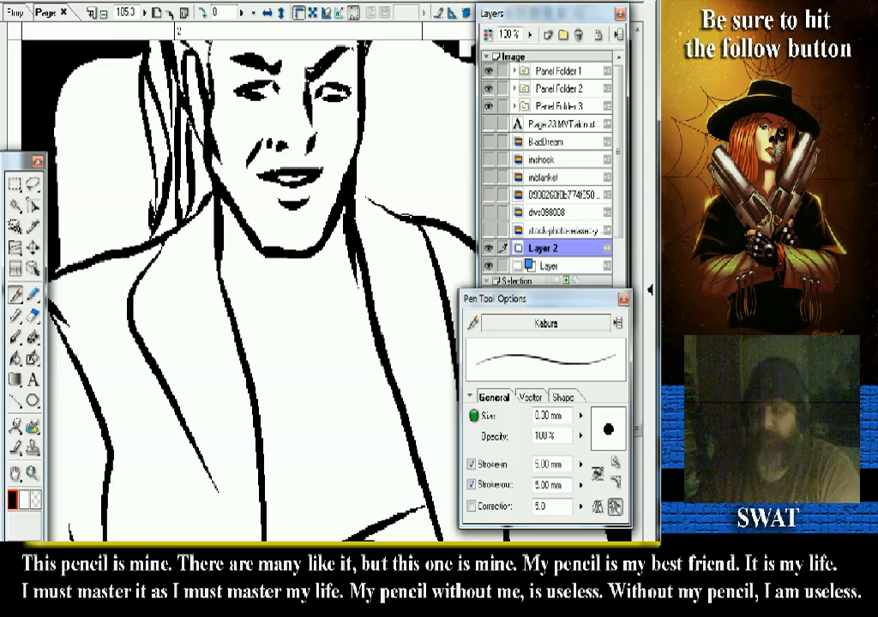
{"action": "left_click_drag", "start_coordinate": [257, 257], "coordinate": [175, 285]}
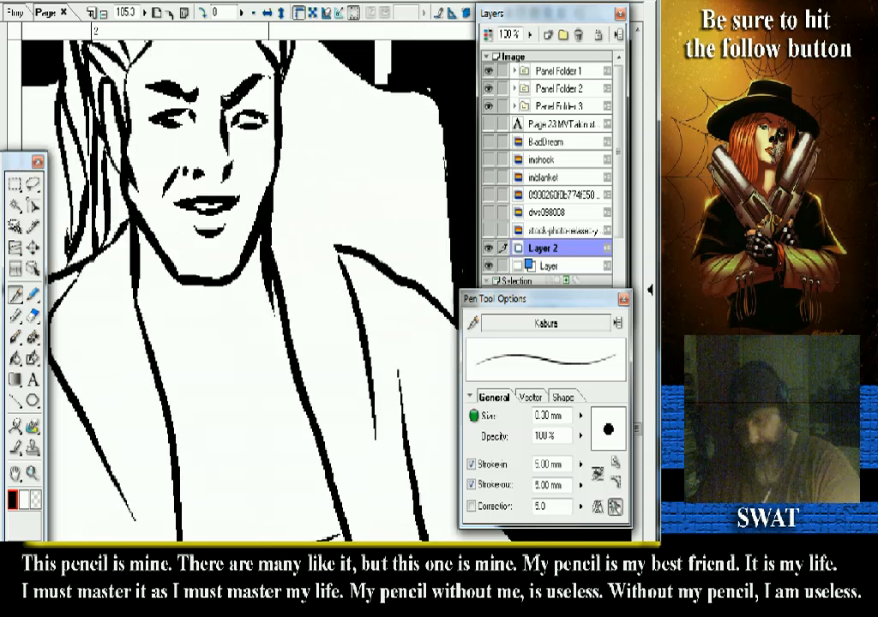
{"action": "left_click_drag", "start_coordinate": [273, 206], "coordinate": [336, 249]}
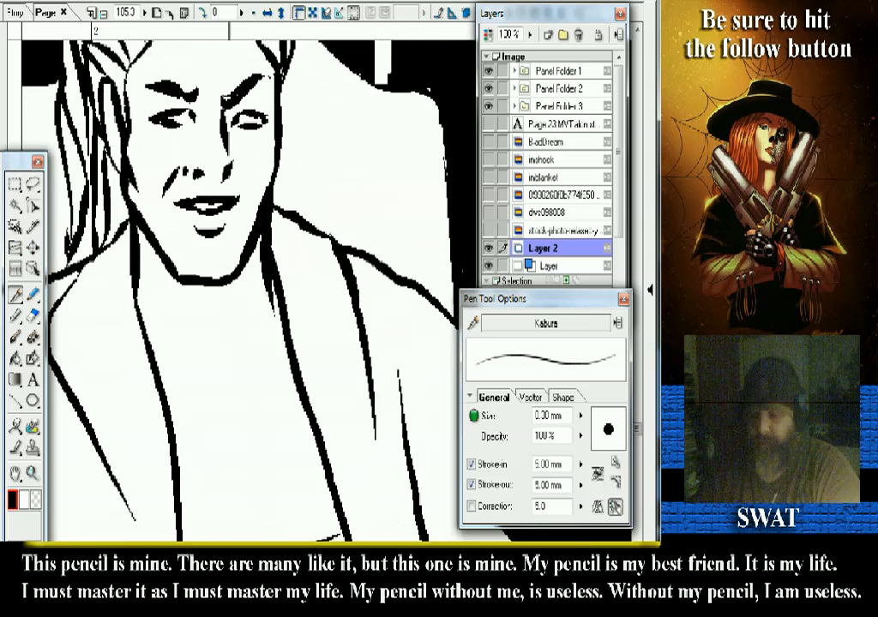
- Ink the front edge and lapel lines of the seated figure's open coat down to the paper
{"action": "scroll", "coordinate": [240, 283], "scroll_direction": "down", "scroll_amount": 3}
{"action": "left_click_drag", "start_coordinate": [276, 197], "coordinate": [313, 393]}
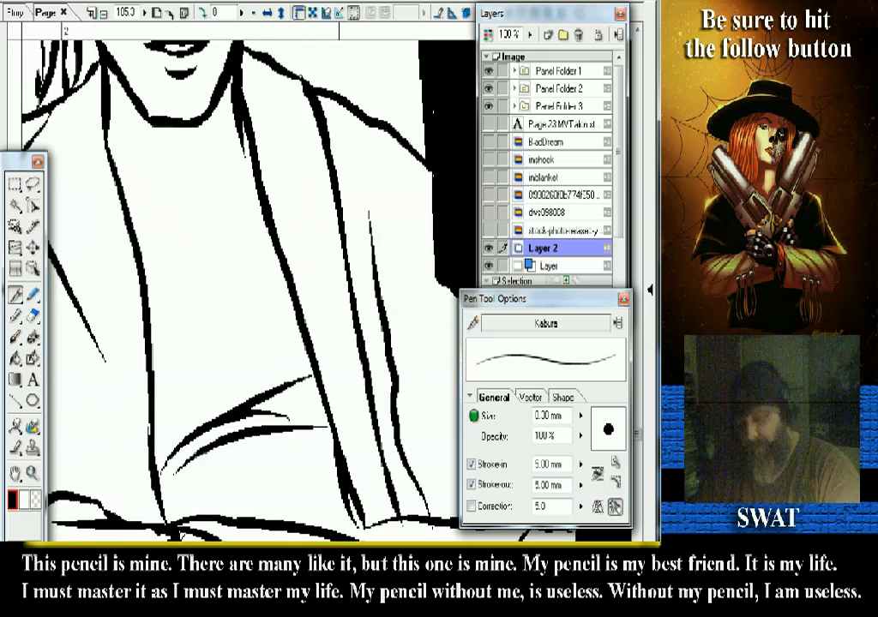
{"action": "scroll", "coordinate": [368, 214], "scroll_direction": "up", "scroll_amount": 2}
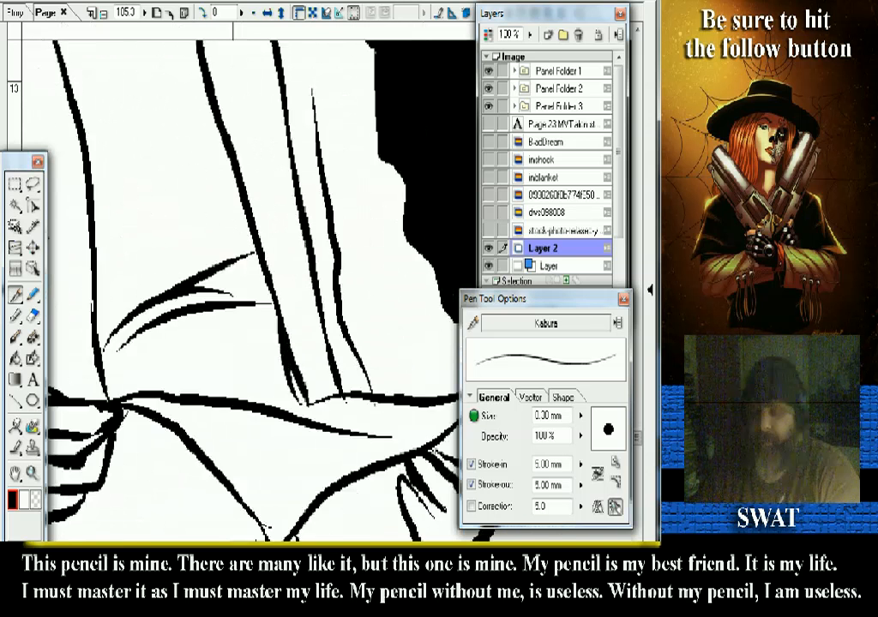
{"action": "scroll", "coordinate": [240, 282], "scroll_direction": "down", "scroll_amount": 2}
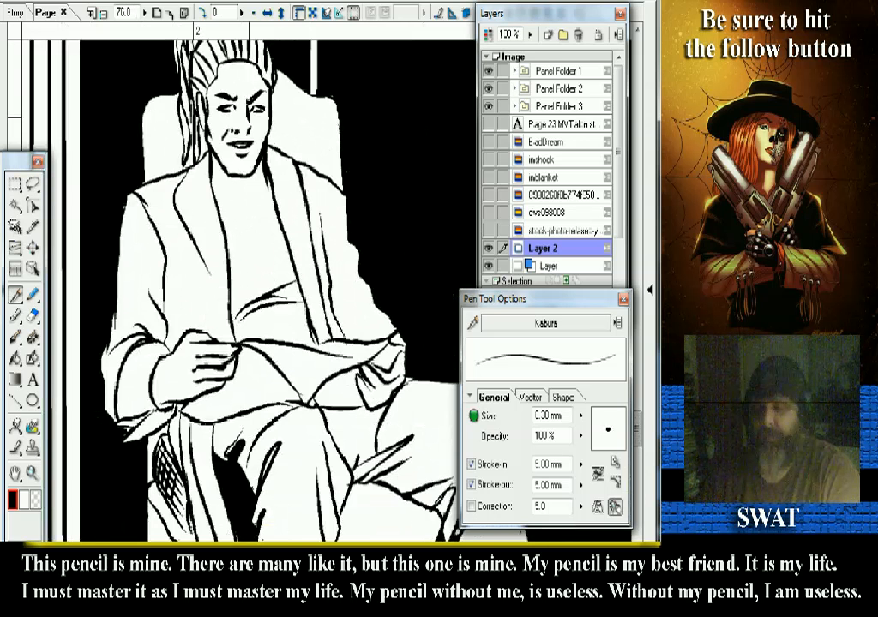
{"action": "left_click_drag", "start_coordinate": [248, 214], "coordinate": [288, 360]}
{"action": "scroll", "coordinate": [291, 283], "scroll_direction": "down", "scroll_amount": 4}
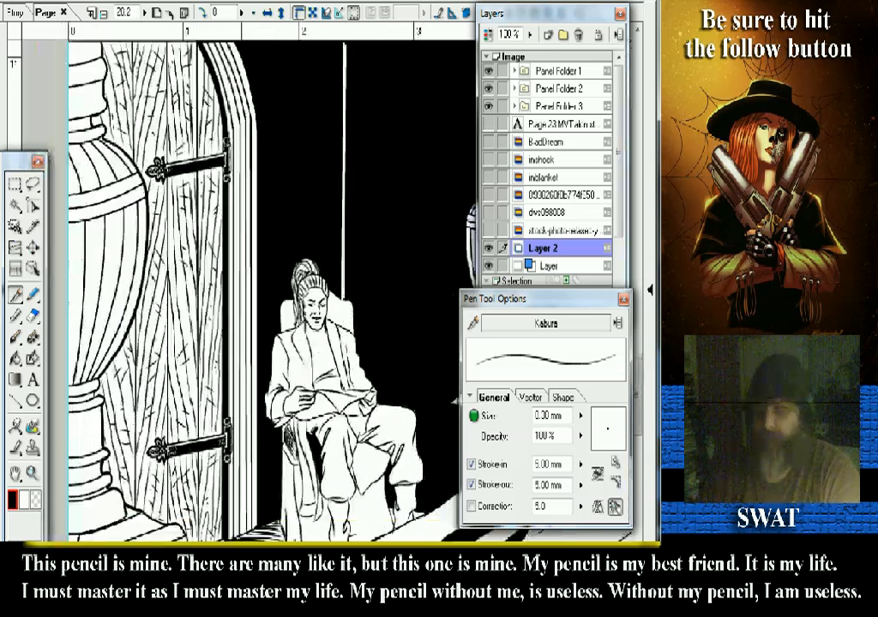
{"action": "scroll", "coordinate": [300, 283], "scroll_direction": "down", "scroll_amount": 2}
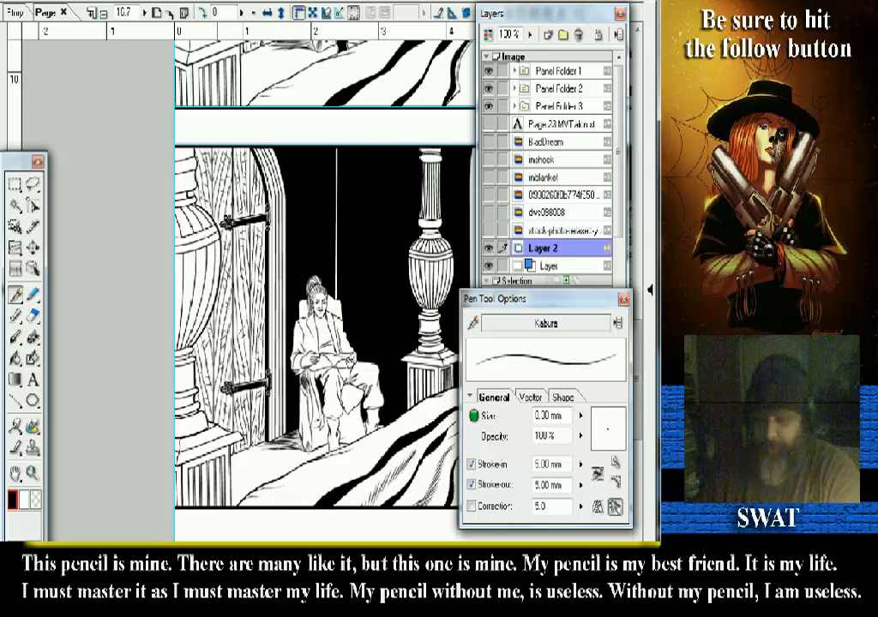
{"action": "scroll", "coordinate": [318, 283], "scroll_direction": "down", "scroll_amount": 5}
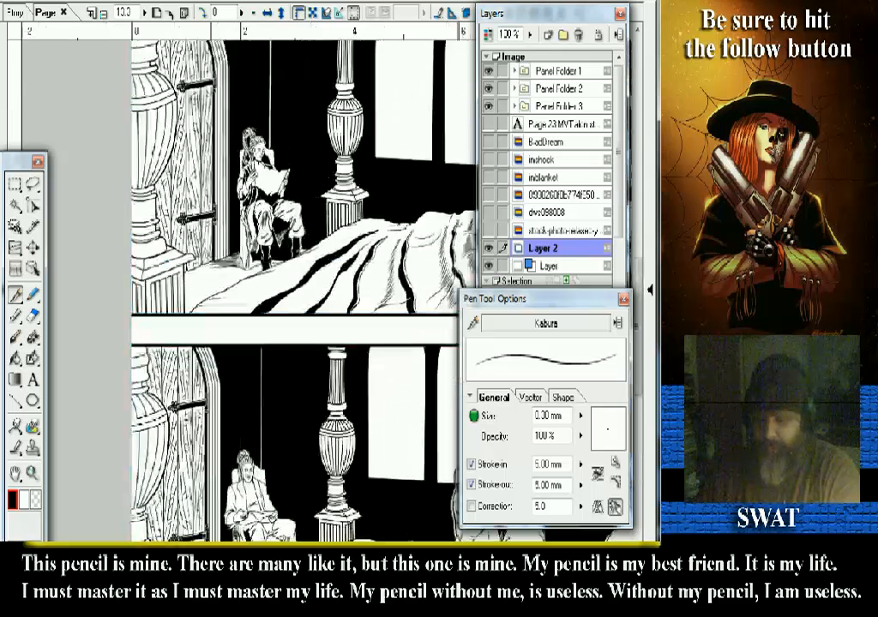
- Redraw the seated figure's eyes beneath the frowning brows in the bottom panel, and touch up the nostril and cheek edge
{"action": "scroll", "coordinate": [300, 283], "scroll_direction": "down", "scroll_amount": 4}
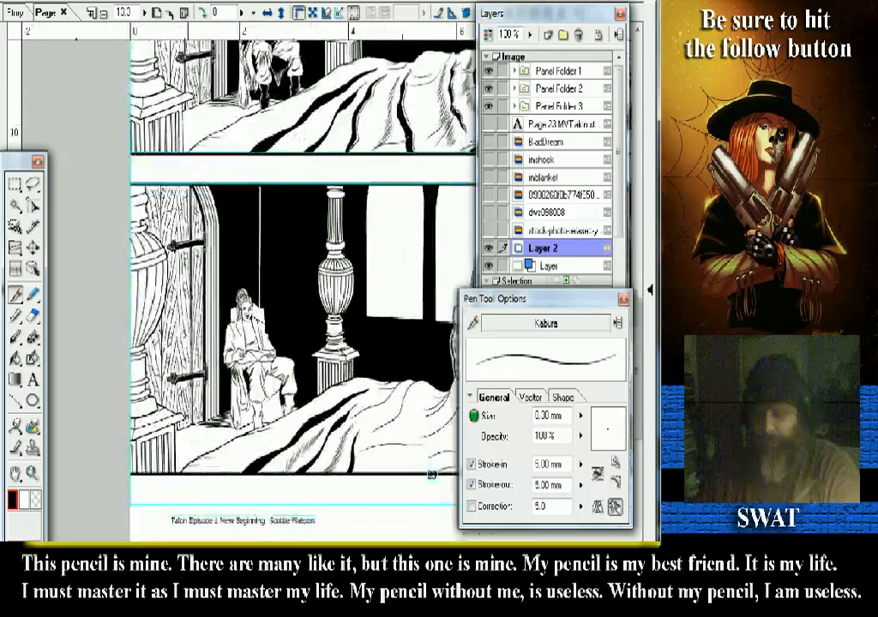
{"action": "key", "text": "slash"}
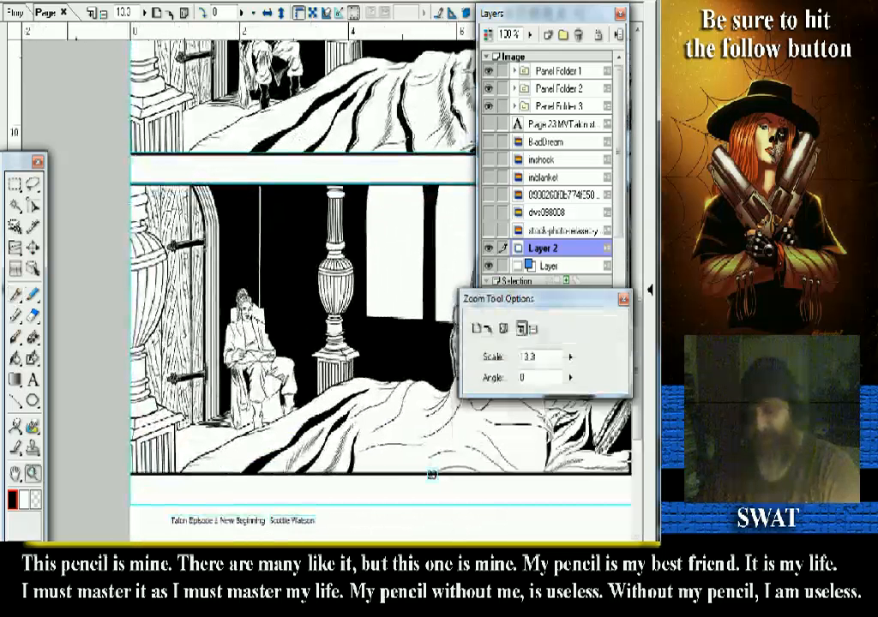
{"action": "left_click_drag", "start_coordinate": [210, 270], "coordinate": [322, 422]}
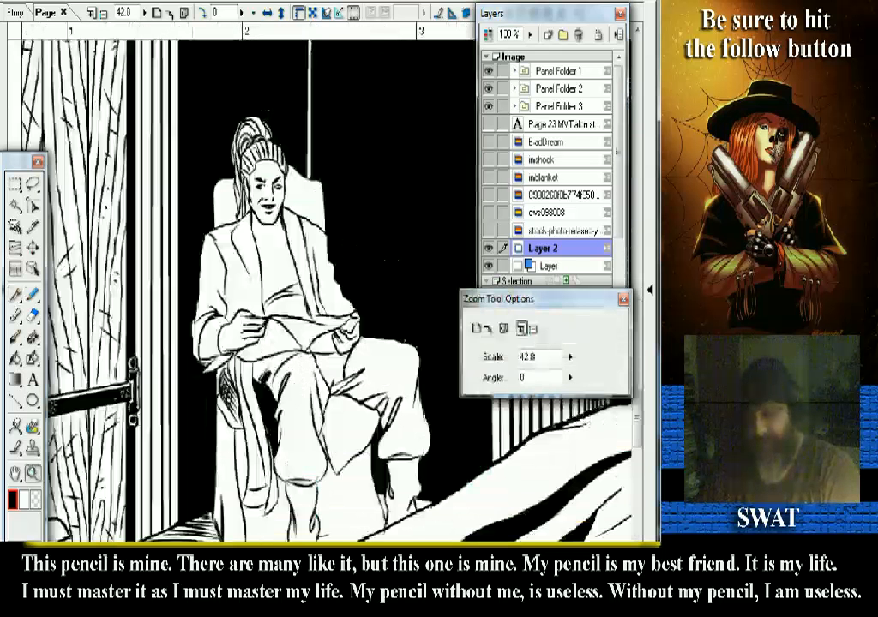
{"action": "left_click_drag", "start_coordinate": [225, 108], "coordinate": [352, 306]}
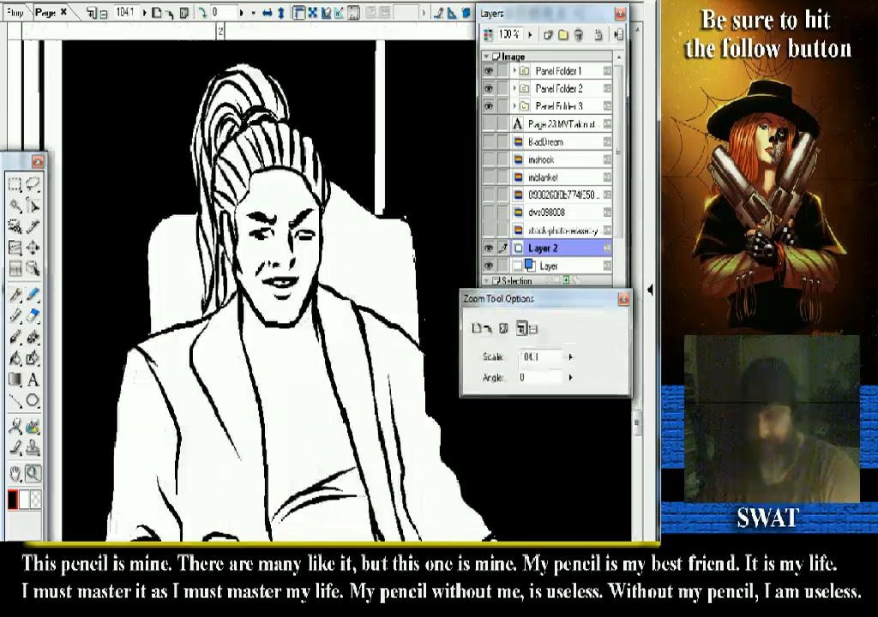
{"action": "left_click_drag", "start_coordinate": [157, 98], "coordinate": [394, 351]}
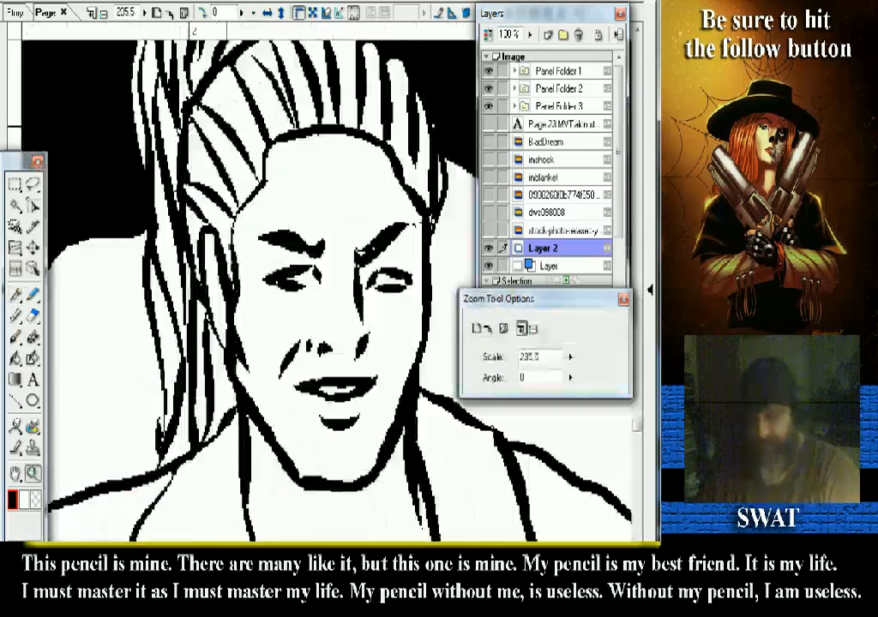
{"action": "key", "text": "p"}
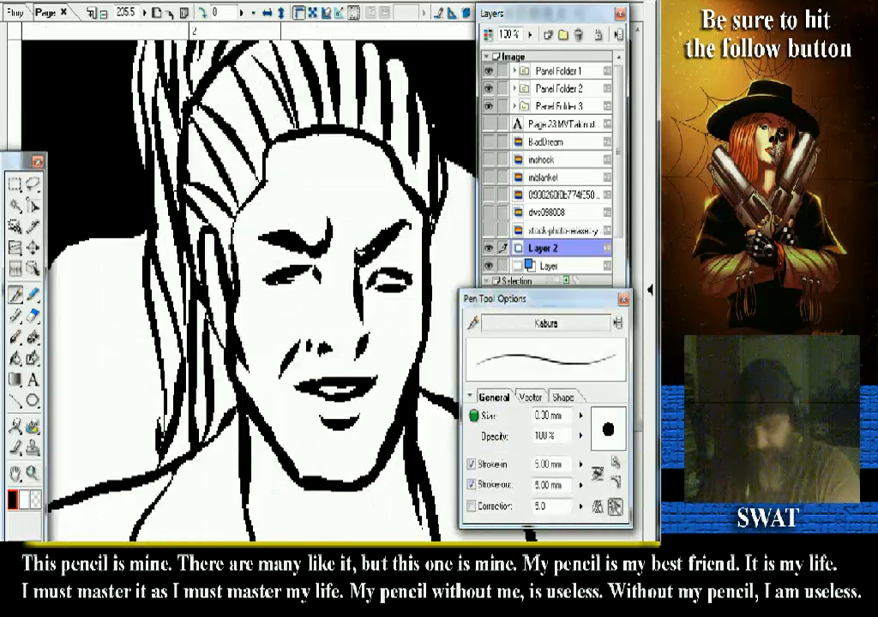
{"action": "left_click_drag", "start_coordinate": [263, 280], "coordinate": [293, 276]}
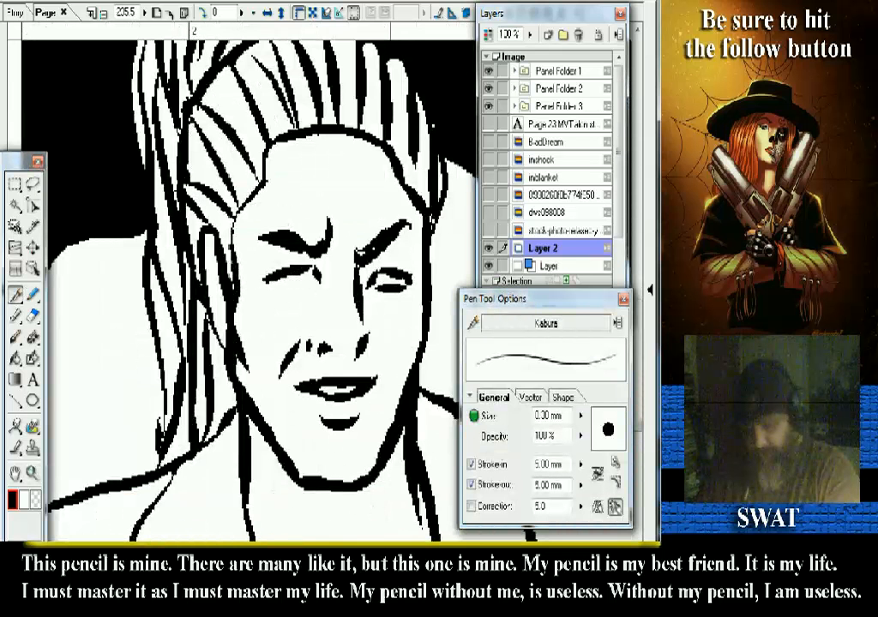
{"action": "left_click_drag", "start_coordinate": [375, 290], "coordinate": [408, 282]}
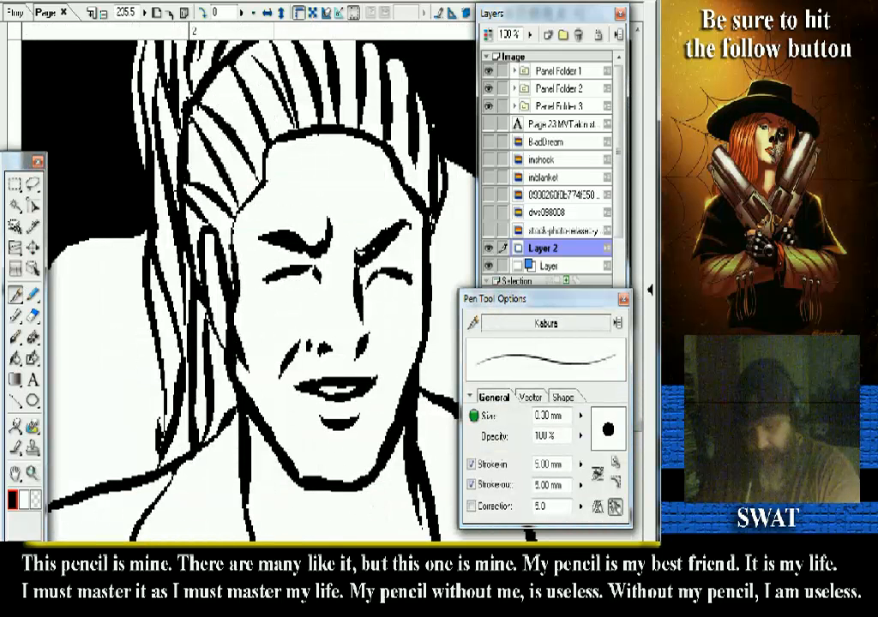
{"action": "left_click_drag", "start_coordinate": [290, 279], "coordinate": [269, 292]}
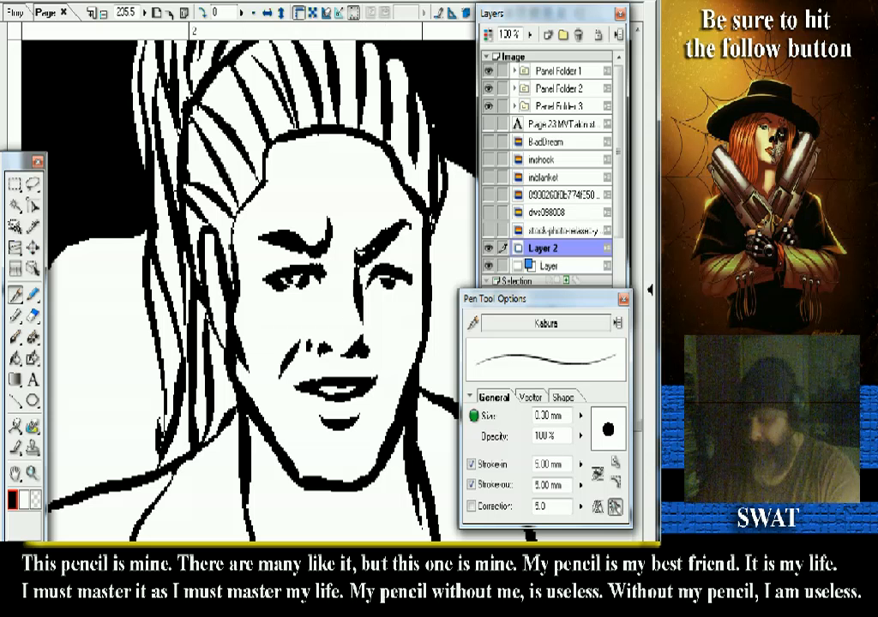
{"action": "left_click_drag", "start_coordinate": [424, 257], "coordinate": [428, 299]}
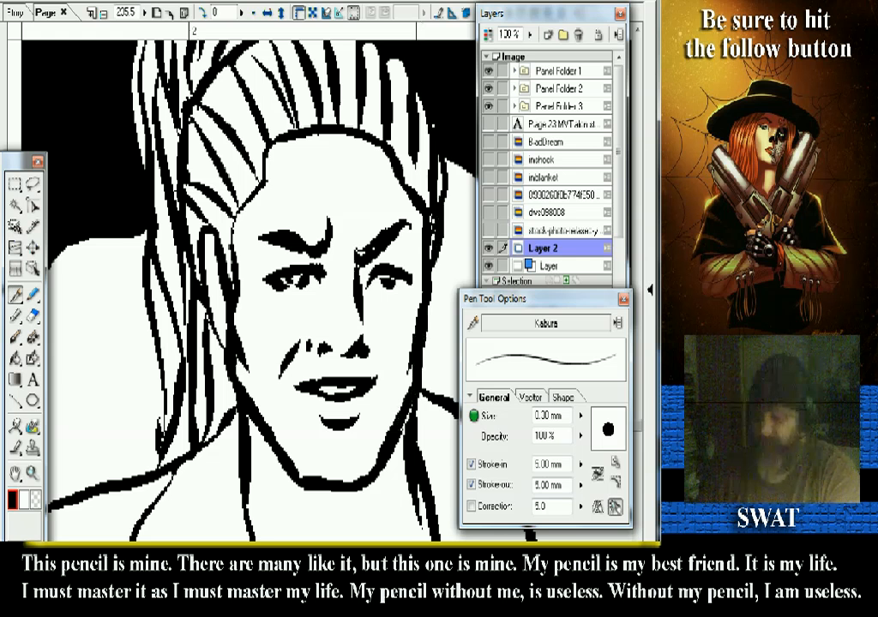
- Examine how the seated figure's reworked face reads at the scale of the whole bottom panel
{"action": "key", "text": "minus"}
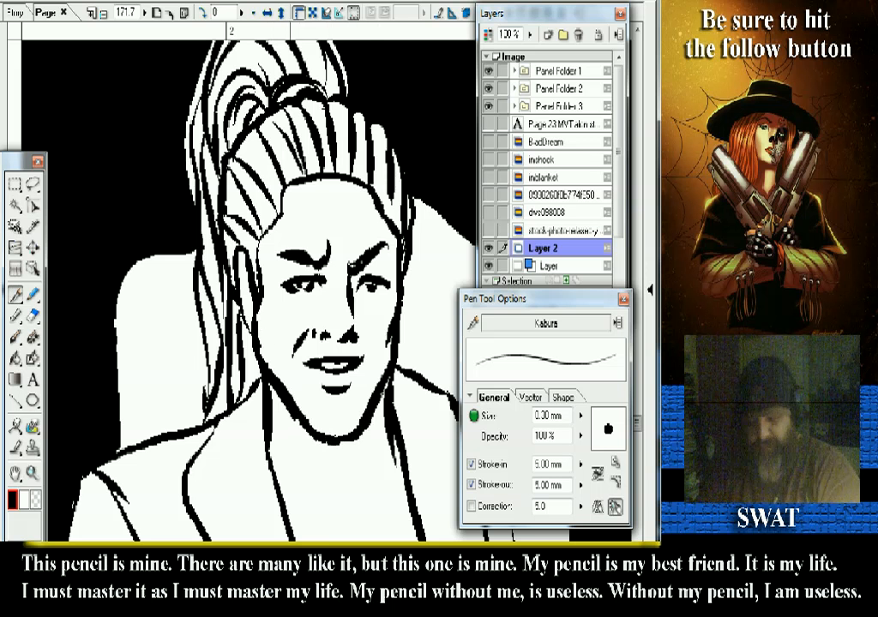
{"action": "key", "text": "ctrl+minus"}
{"action": "key", "text": "ctrl+minus"}
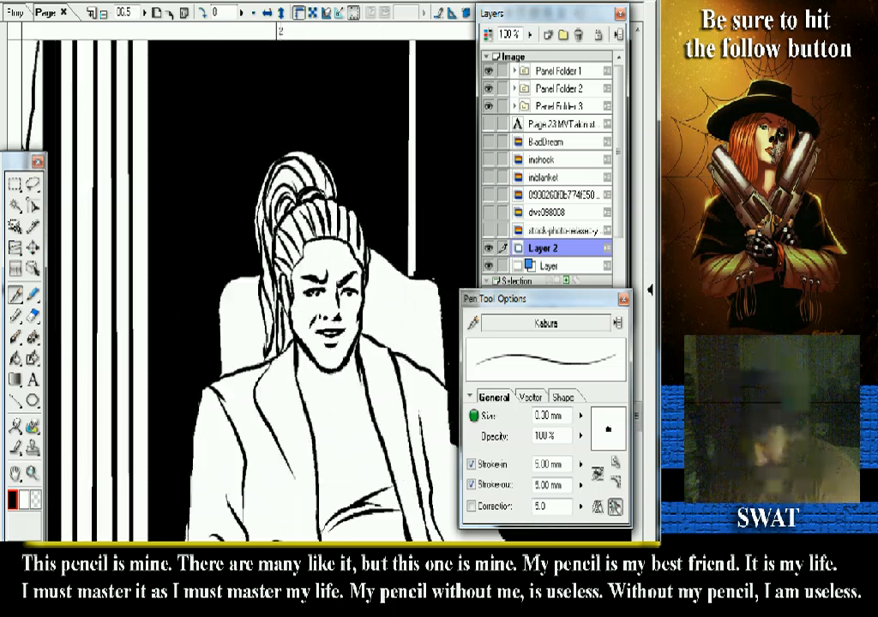
{"action": "key", "text": "ctrl+minus"}
{"action": "key", "text": "ctrl+minus"}
{"action": "key", "text": "ctrl+minus"}
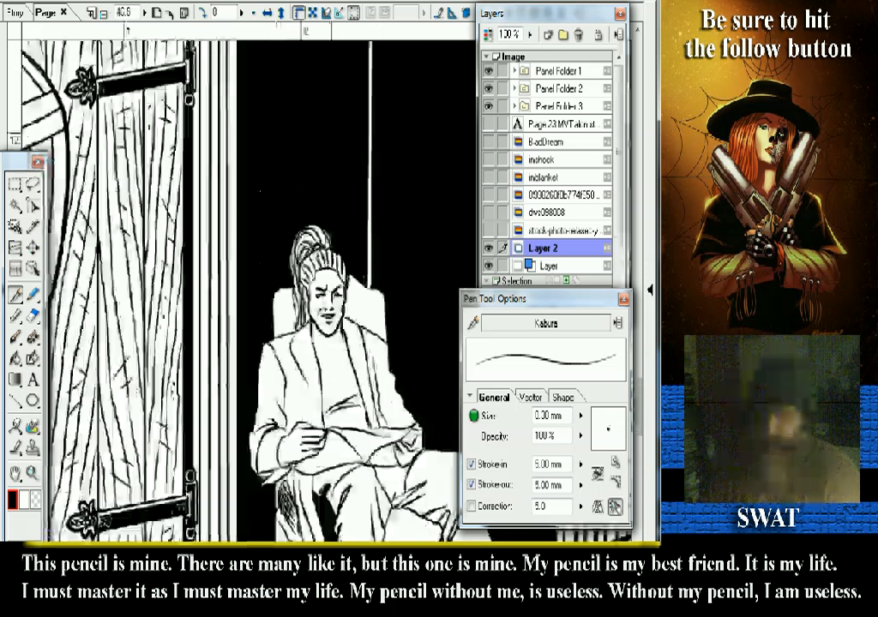
{"action": "key", "text": "ctrl+minus"}
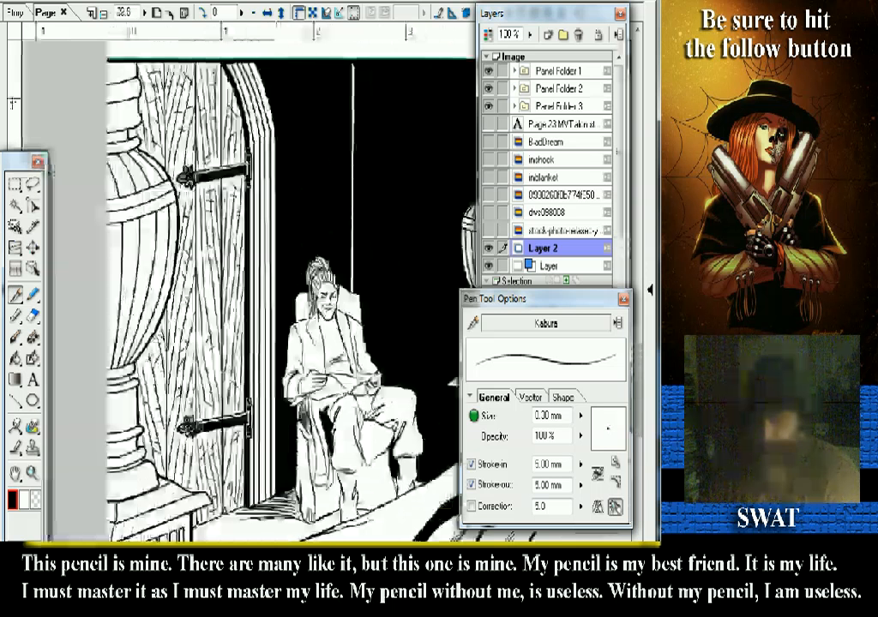
{"action": "key", "text": "ctrl+minus"}
{"action": "key", "text": "ctrl+minus"}
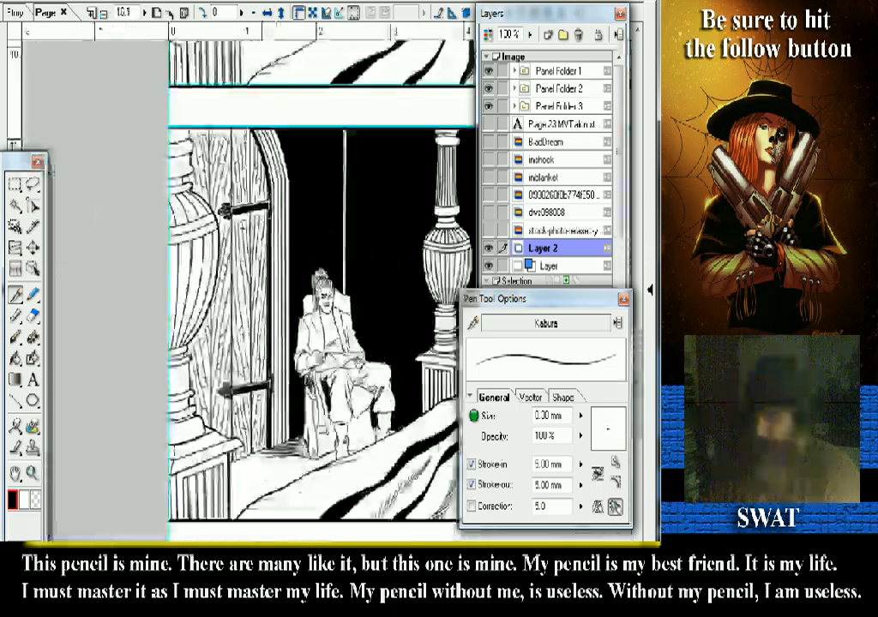
{"action": "key", "text": "ctrl+minus"}
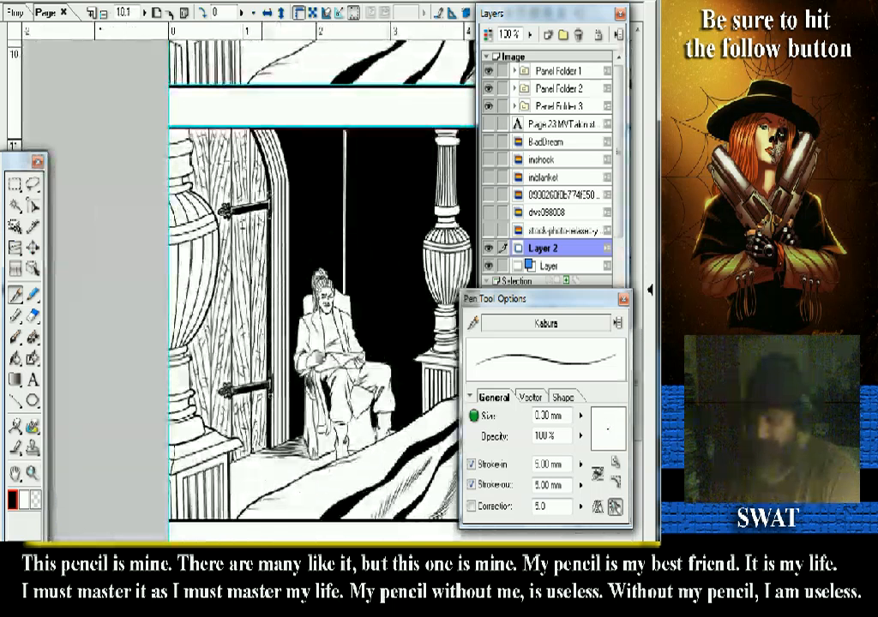
{"action": "scroll", "coordinate": [321, 283], "scroll_direction": "up", "scroll_amount": 2}
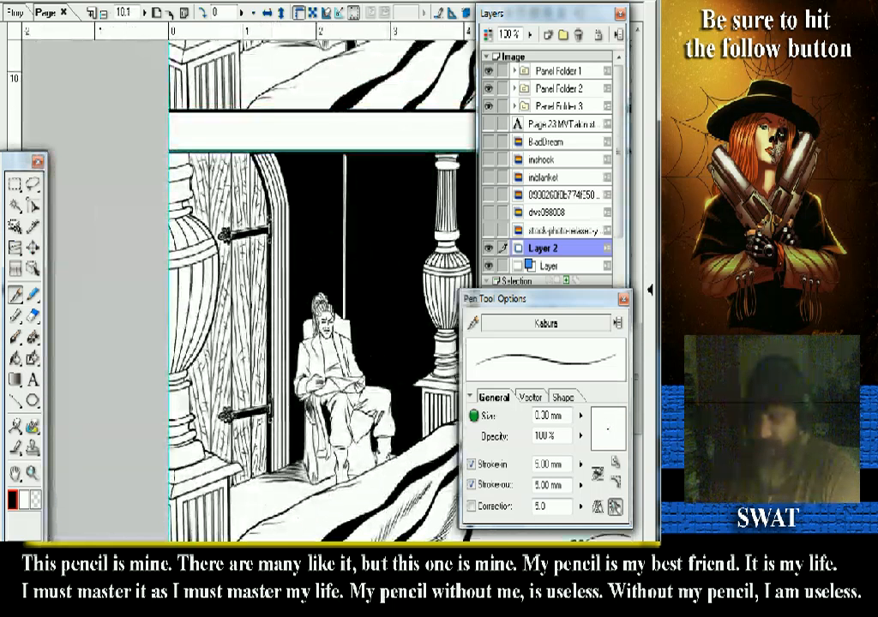
- Rework the seated figure's jawline and trim the chin line thinner with white
{"action": "key", "text": "z"}
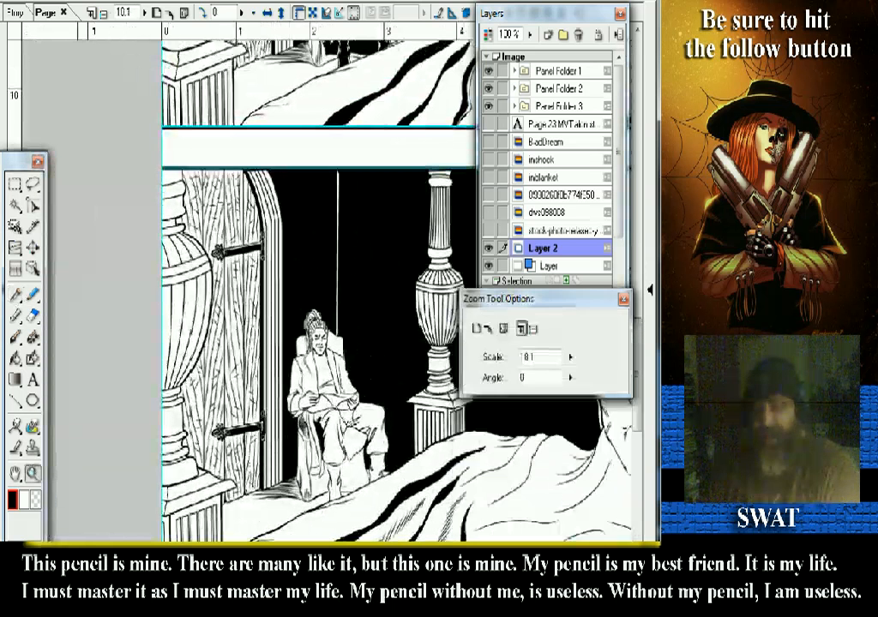
{"action": "left_click_drag", "start_coordinate": [276, 299], "coordinate": [375, 401]}
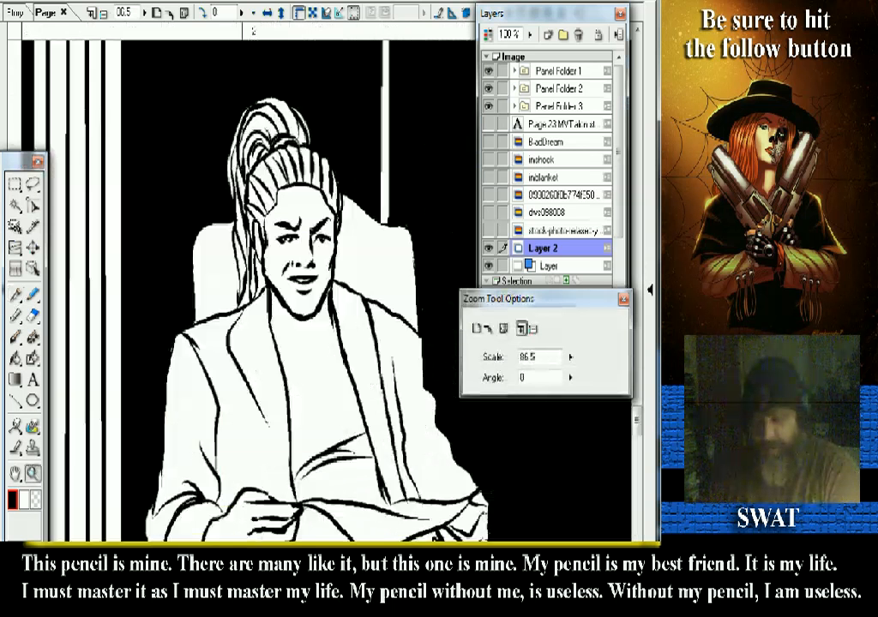
{"action": "left_click_drag", "start_coordinate": [199, 172], "coordinate": [383, 375]}
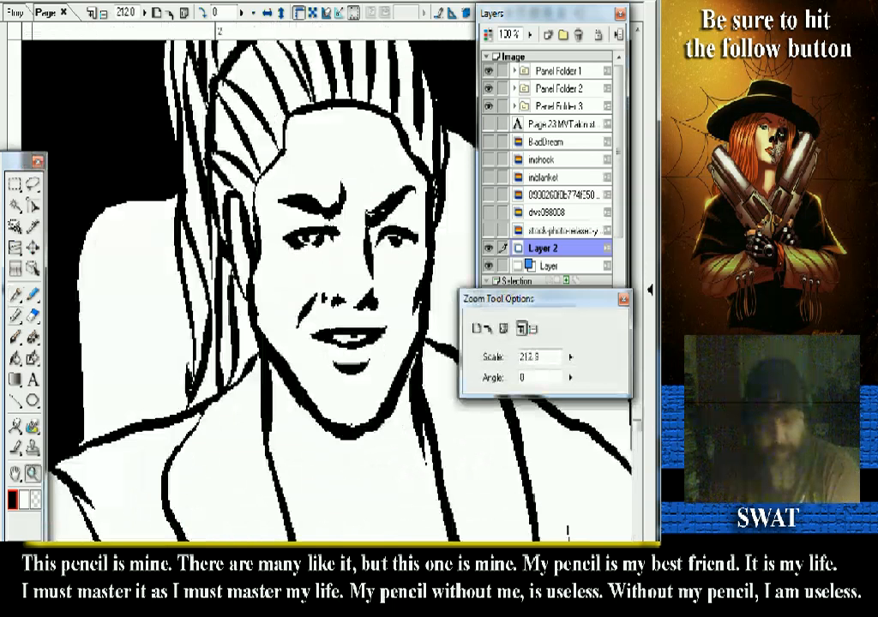
{"action": "key", "text": "p"}
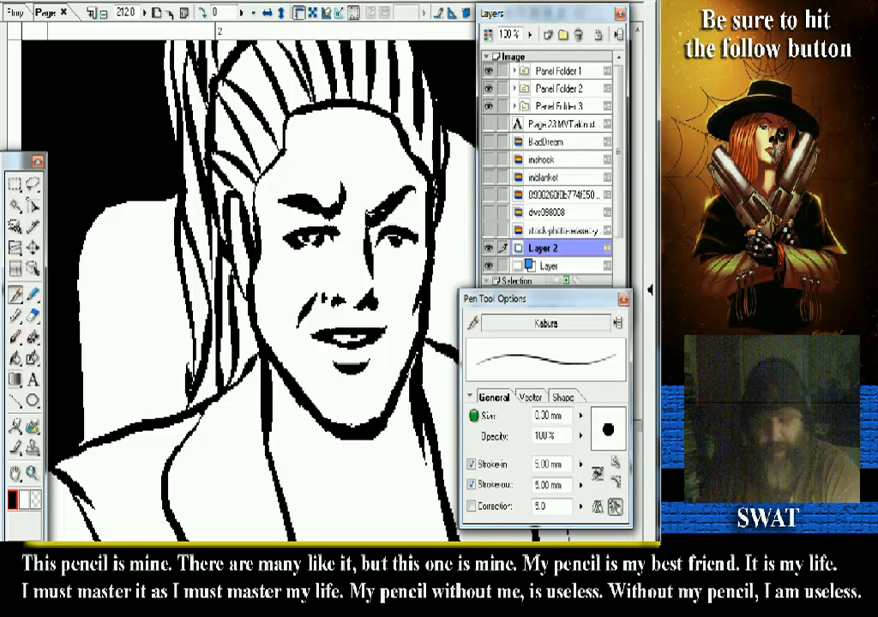
{"action": "key", "text": "x"}
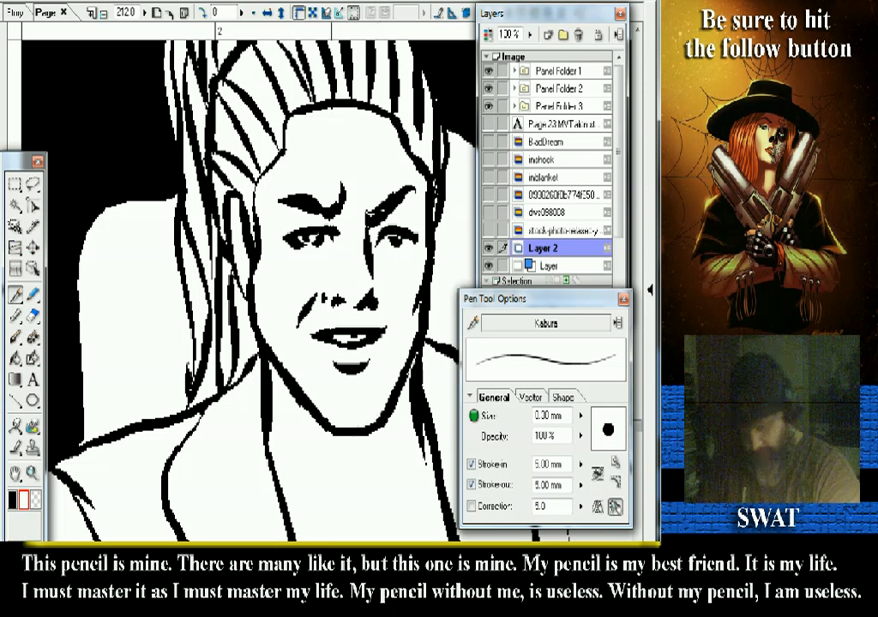
- Replace the curved coat lapel on the ponytail side with a long line running from the collar down to the hand holding the paper
{"action": "key", "text": "ctrl+minus"}
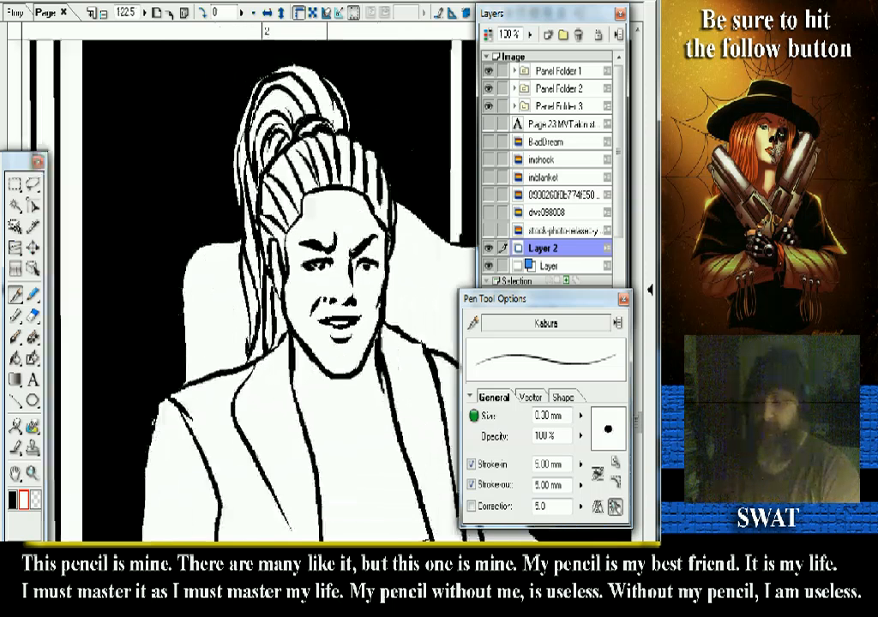
{"action": "key", "text": "ctrl+minus"}
{"action": "key", "text": "ctrl+minus"}
{"action": "key", "text": "ctrl+minus"}
{"action": "key", "text": "ctrl+minus"}
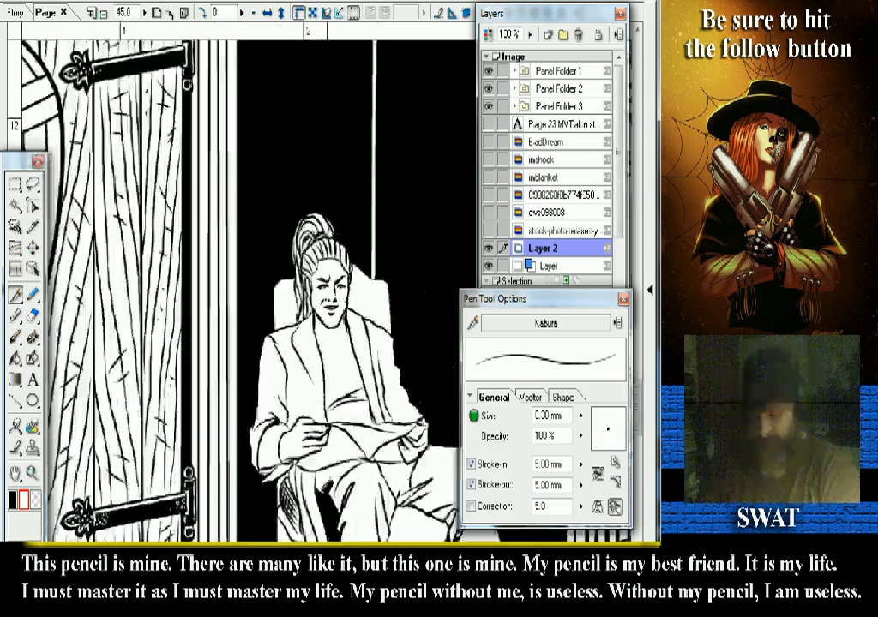
{"action": "left_click", "coordinate": [33, 473]}
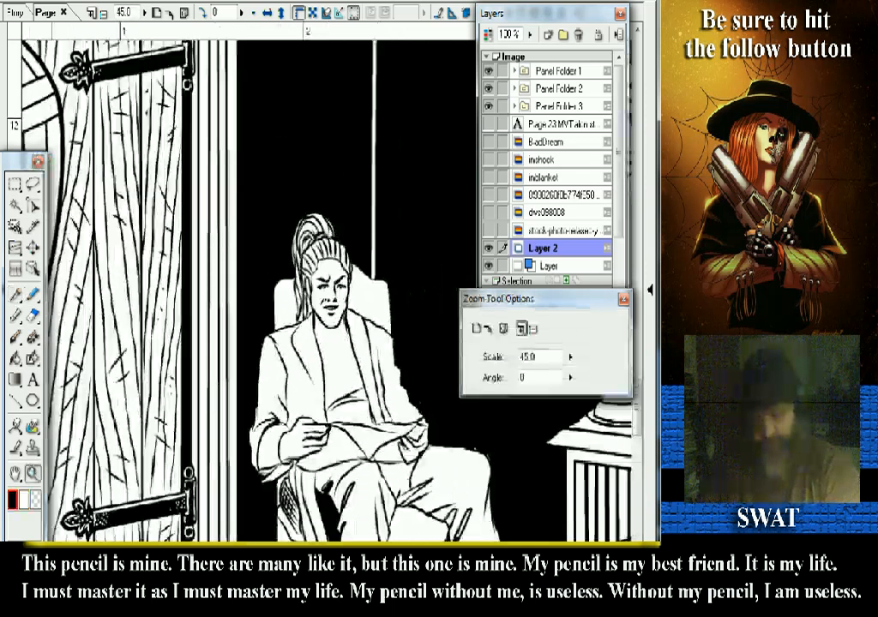
{"action": "left_click_drag", "start_coordinate": [225, 287], "coordinate": [429, 486]}
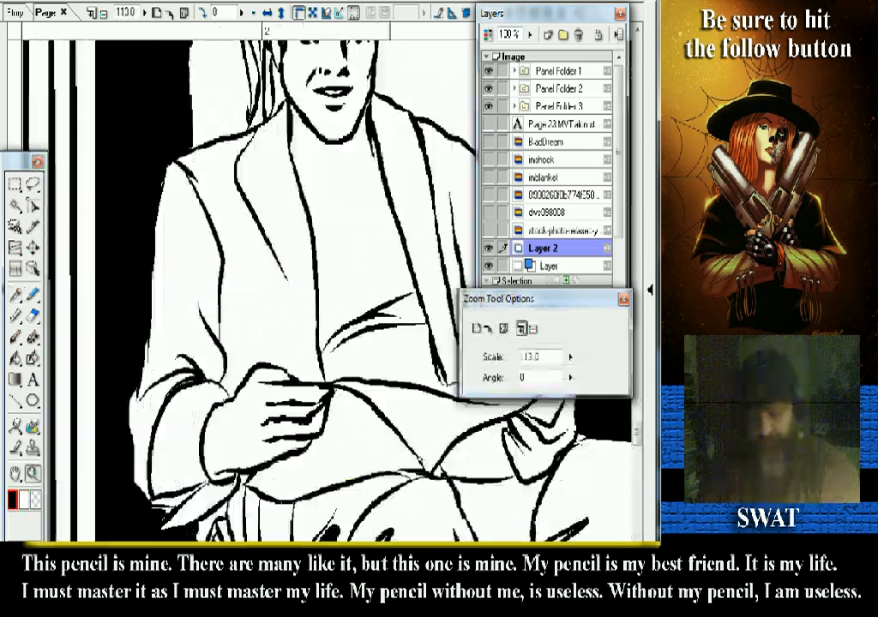
{"action": "left_click_drag", "start_coordinate": [411, 314], "coordinate": [436, 468]}
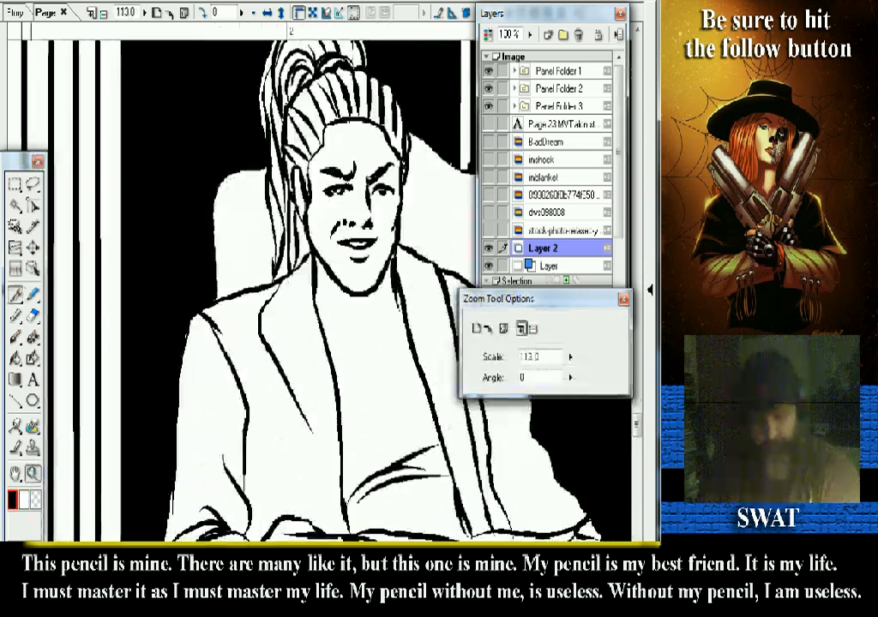
{"action": "left_click", "coordinate": [15, 294]}
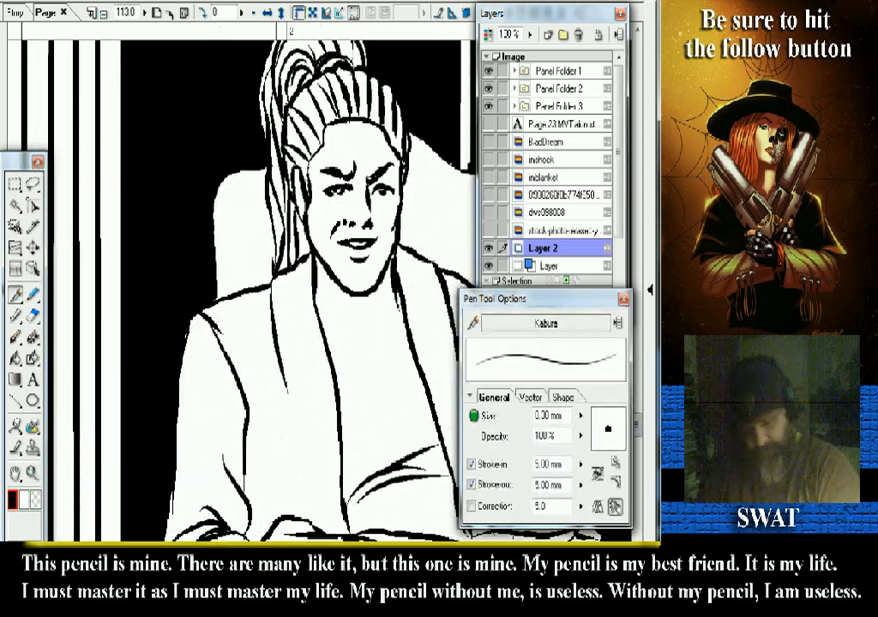
{"action": "left_click_drag", "start_coordinate": [271, 283], "coordinate": [291, 392]}
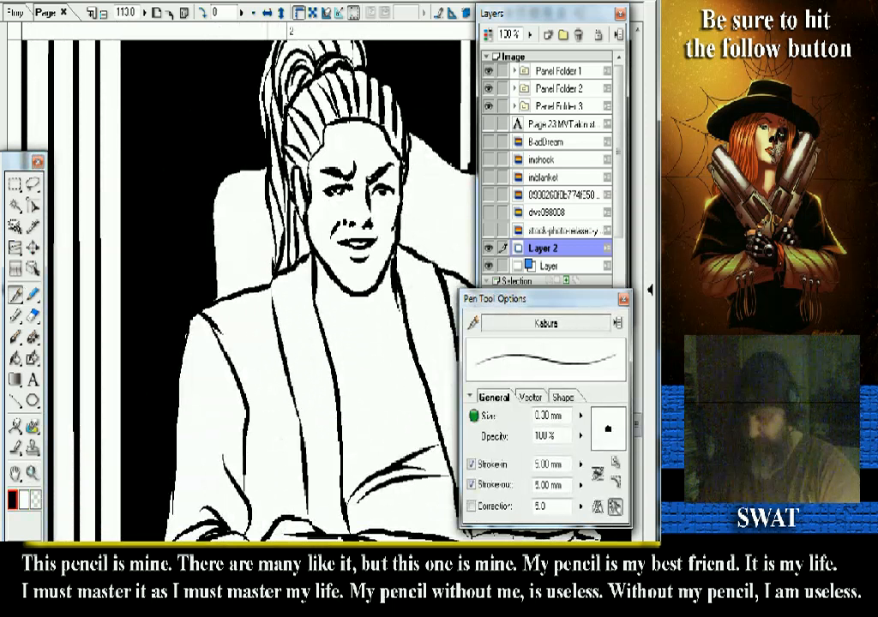
- Ink a short fold line on the seated figure's coat beside the lapel opposite the ponytail
{"action": "scroll", "coordinate": [300, 282], "scroll_direction": "down", "scroll_amount": 2}
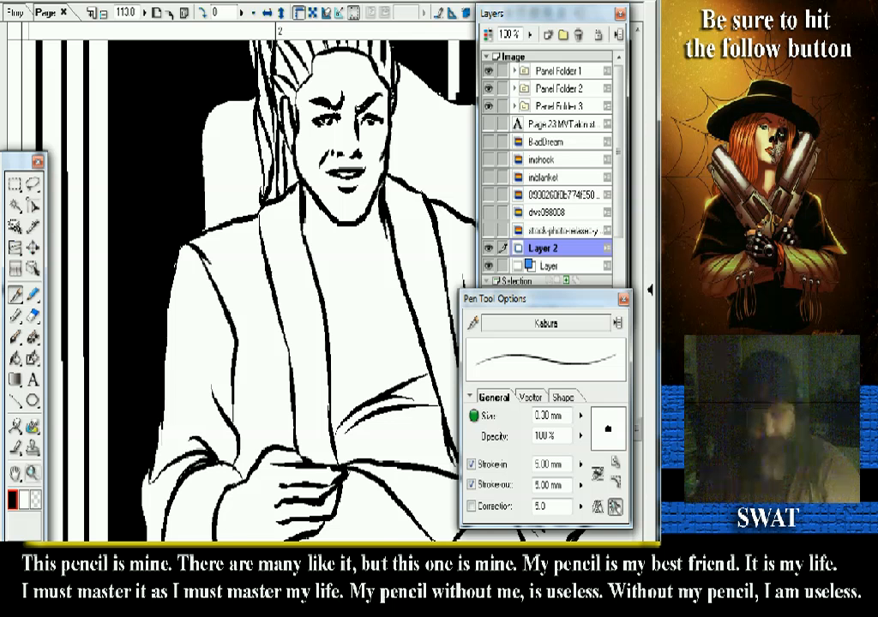
{"action": "left_click", "coordinate": [32, 472]}
{"action": "left_click_drag", "start_coordinate": [342, 343], "coordinate": [232, 319]}
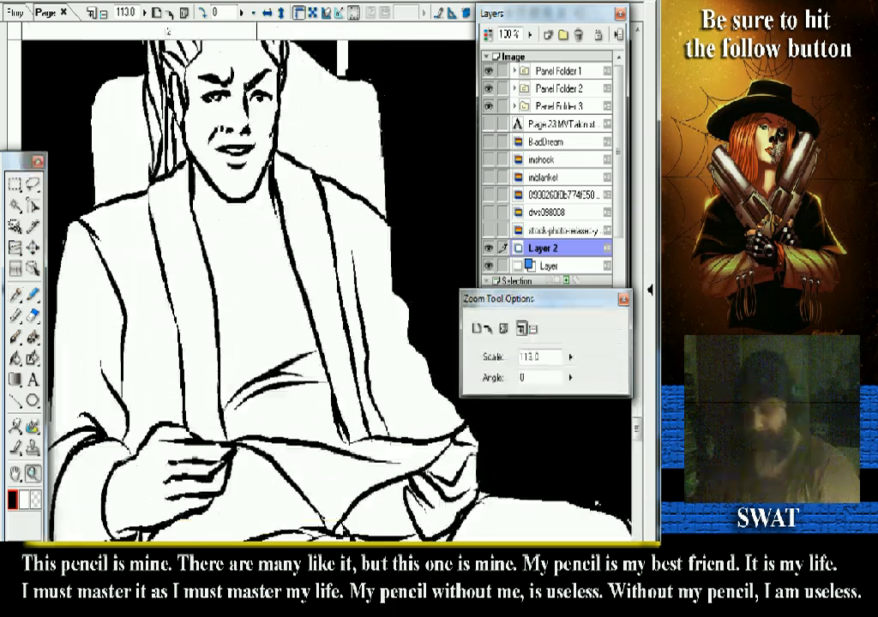
{"action": "key", "text": "p"}
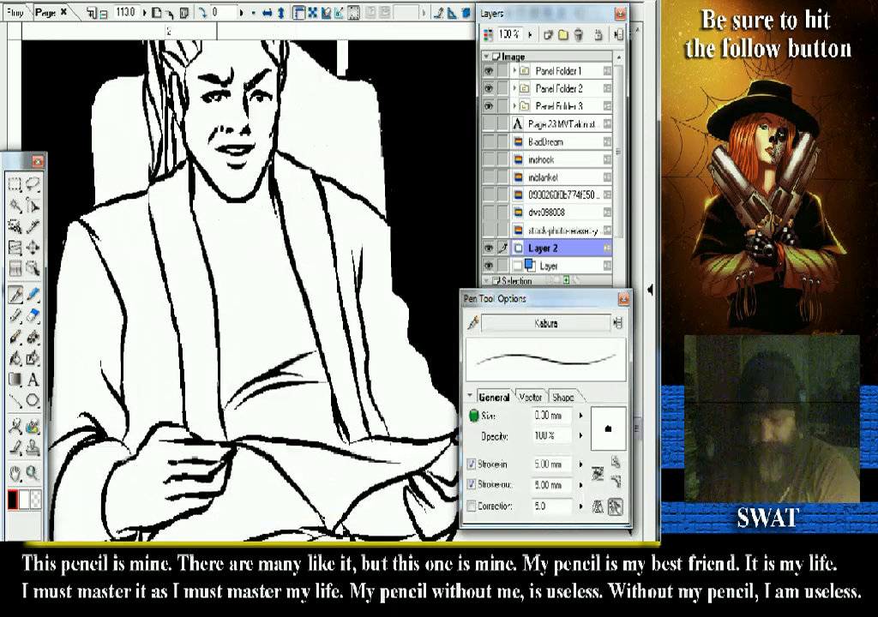
- Examine the matching seated figure in the panel above and compare its legs and coat shading with the bottom panel's figure
{"action": "key", "text": "ctrl+minus"}
{"action": "key", "text": "ctrl+minus"}
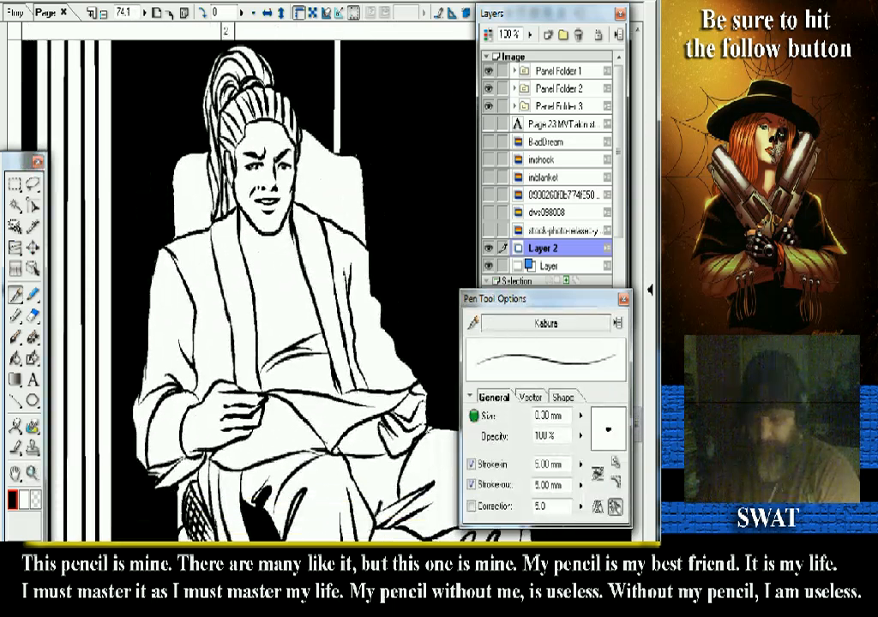
{"action": "scroll", "coordinate": [258, 291], "scroll_direction": "up", "scroll_amount": 5}
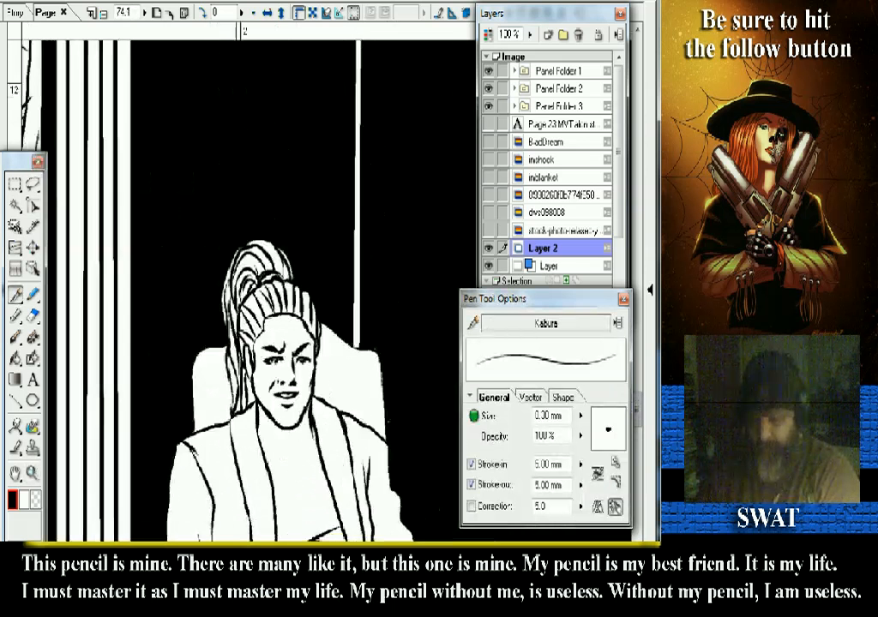
{"action": "scroll", "coordinate": [249, 283], "scroll_direction": "up", "scroll_amount": 10}
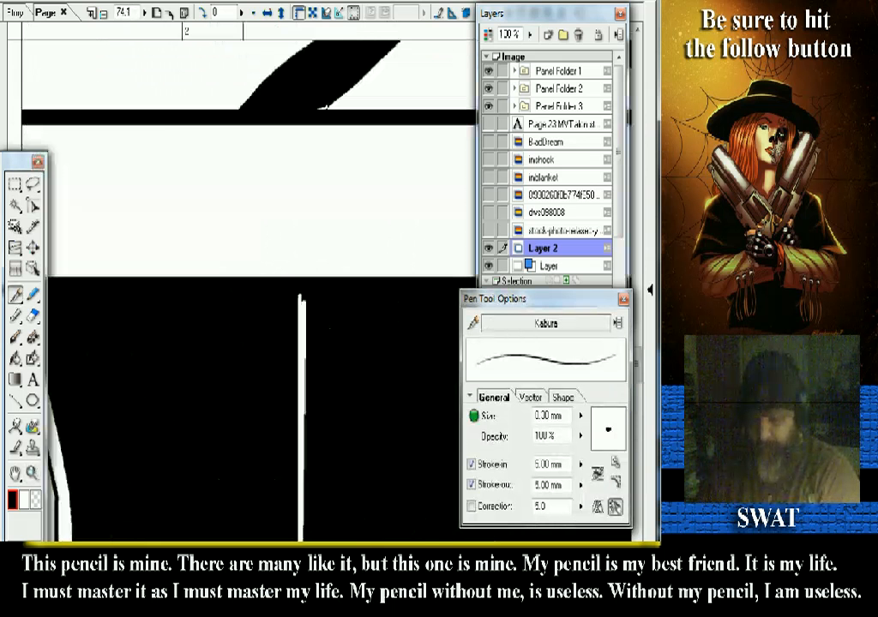
{"action": "scroll", "coordinate": [248, 283], "scroll_direction": "down", "scroll_amount": 15}
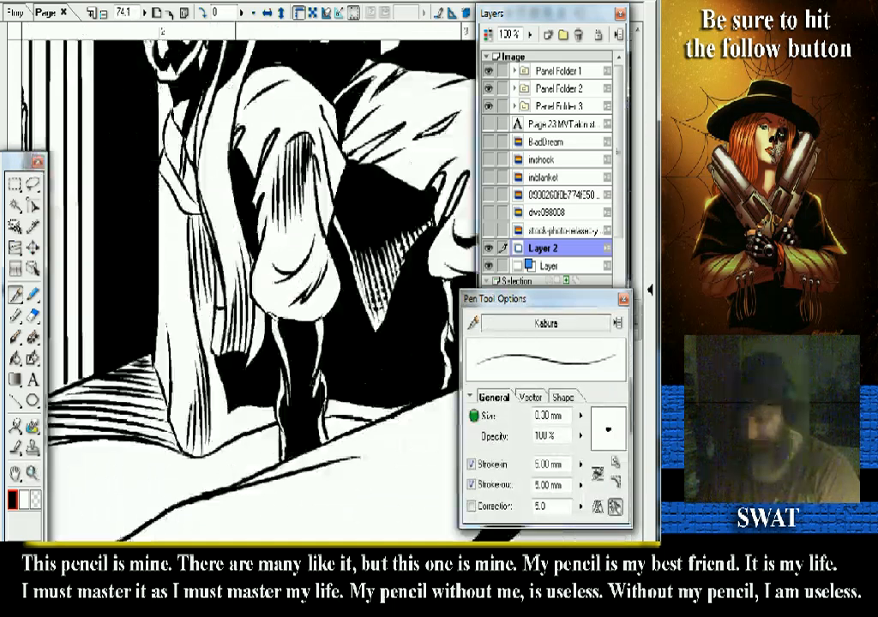
{"action": "scroll", "coordinate": [248, 283], "scroll_direction": "down", "scroll_amount": 10}
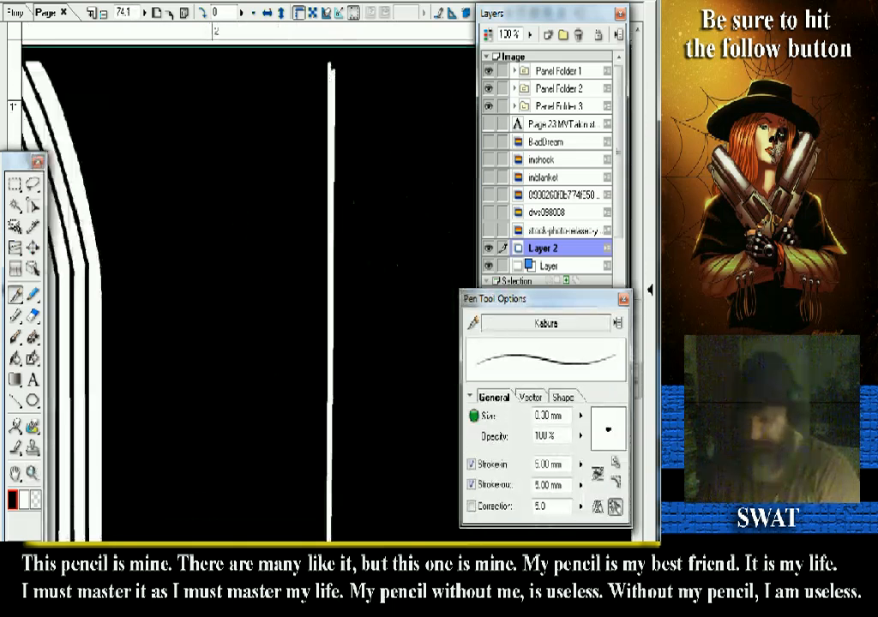
{"action": "scroll", "coordinate": [249, 282], "scroll_direction": "down", "scroll_amount": 5}
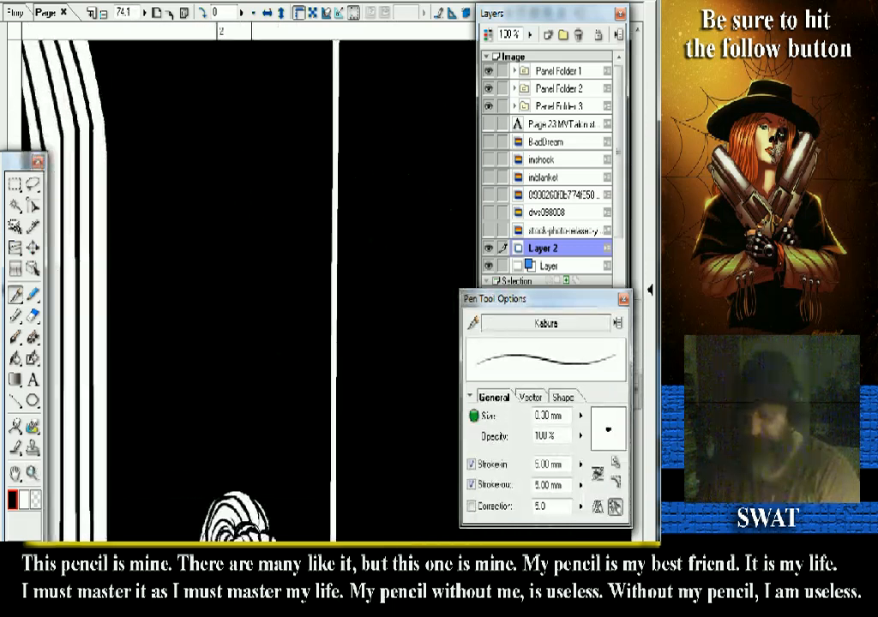
{"action": "scroll", "coordinate": [249, 282], "scroll_direction": "down", "scroll_amount": 3}
{"action": "scroll", "coordinate": [248, 283], "scroll_direction": "down", "scroll_amount": 6}
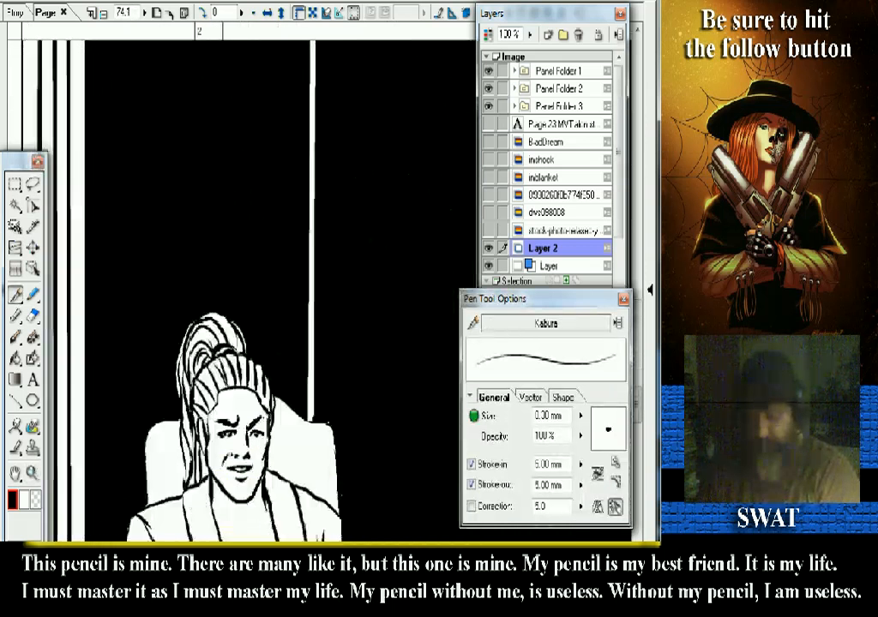
{"action": "scroll", "coordinate": [248, 283], "scroll_direction": "down", "scroll_amount": 6}
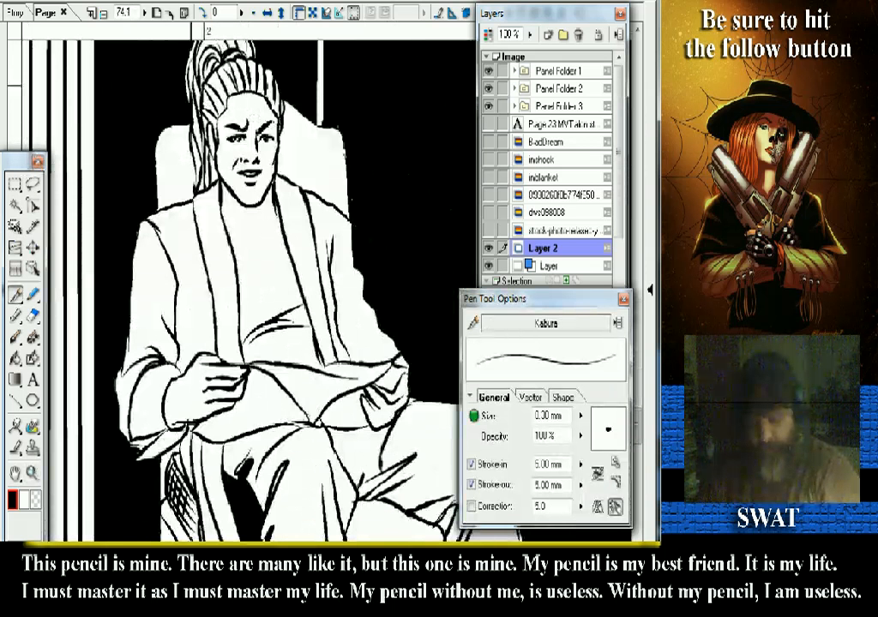
{"action": "scroll", "coordinate": [248, 283], "scroll_direction": "down", "scroll_amount": 2}
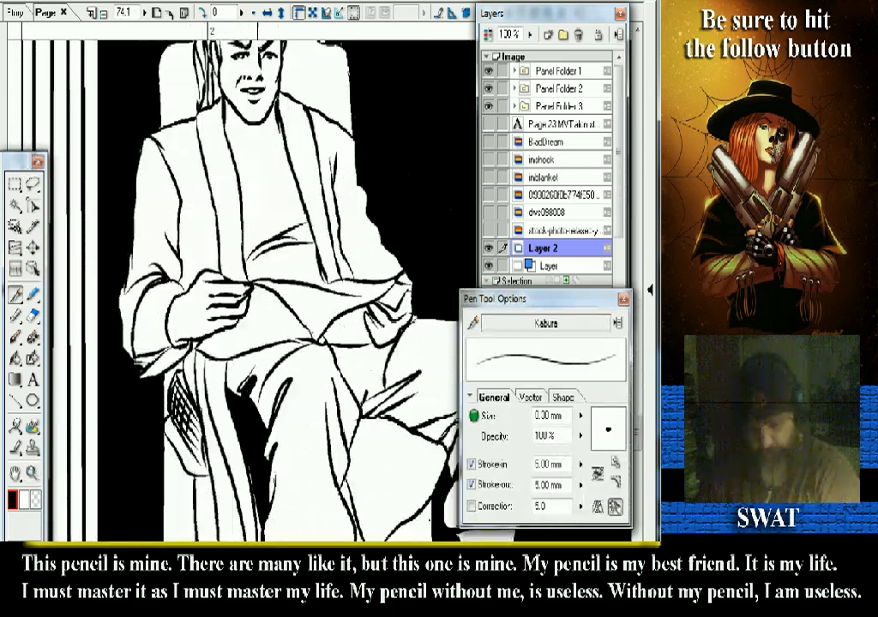
- Ink a curved dividing line across the cloth hanging between the seated figure's legs and fill the area above it with black
{"action": "key", "text": "g"}
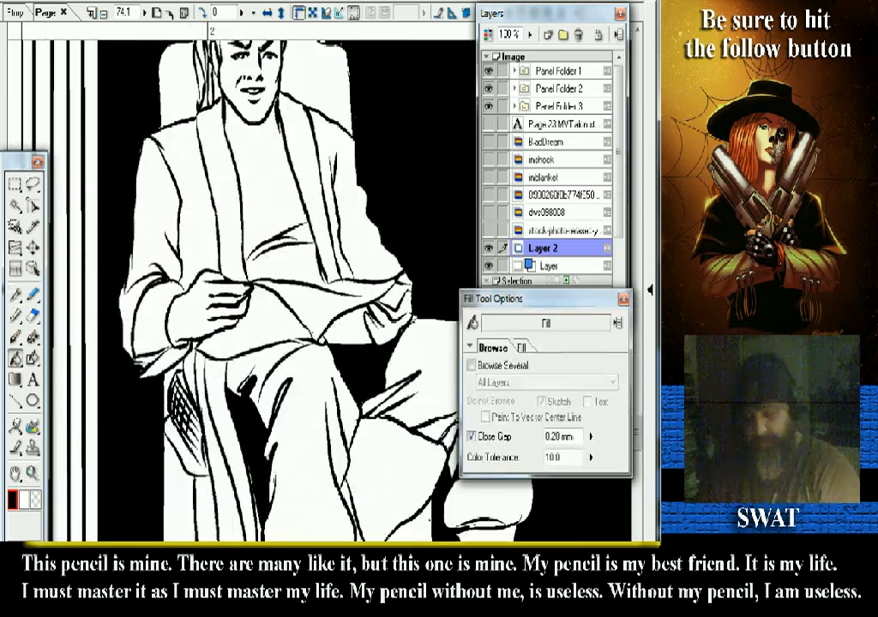
{"action": "scroll", "coordinate": [249, 282], "scroll_direction": "down", "scroll_amount": 3}
{"action": "scroll", "coordinate": [249, 282], "scroll_direction": "down", "scroll_amount": 1}
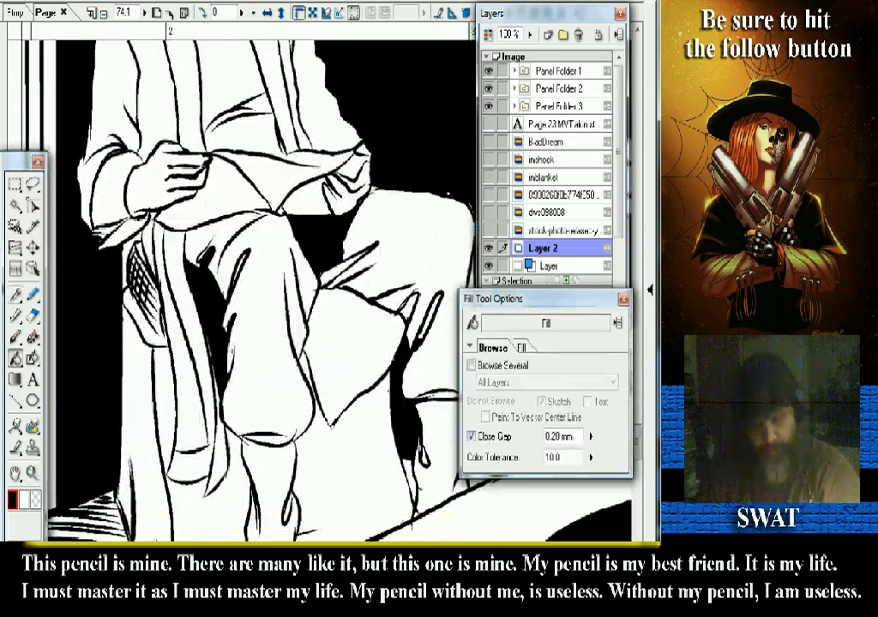
{"action": "key", "text": "p"}
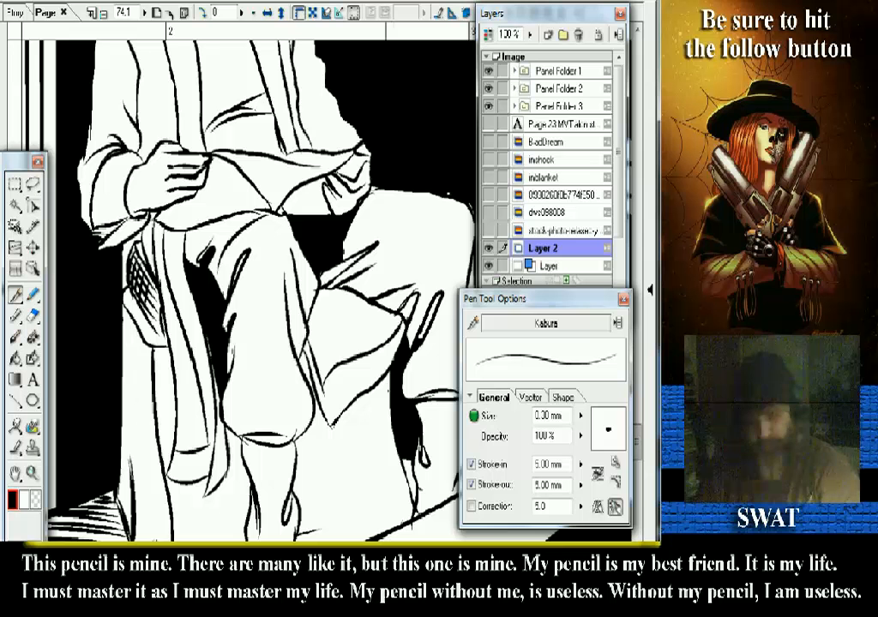
{"action": "key", "text": "g"}
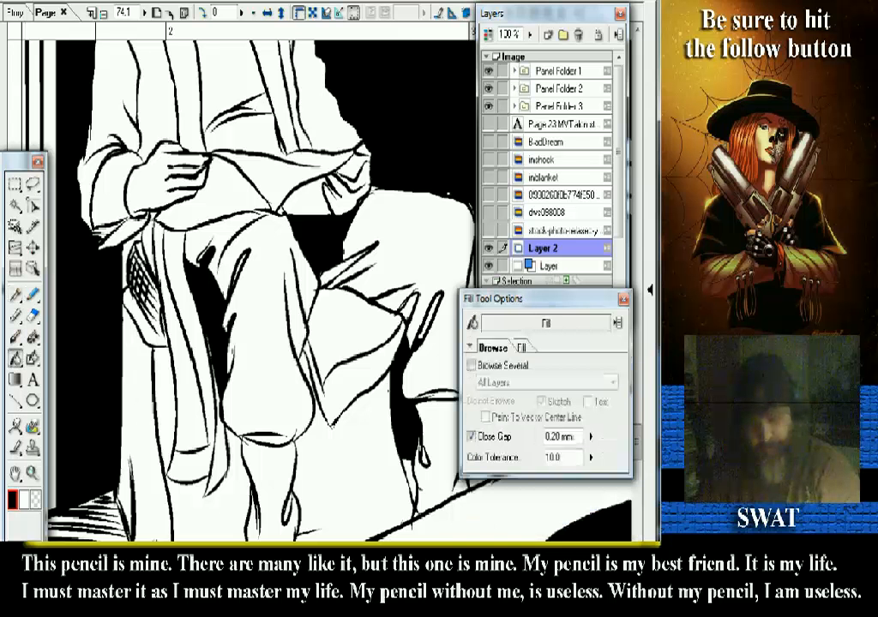
{"action": "left_click", "coordinate": [360, 330]}
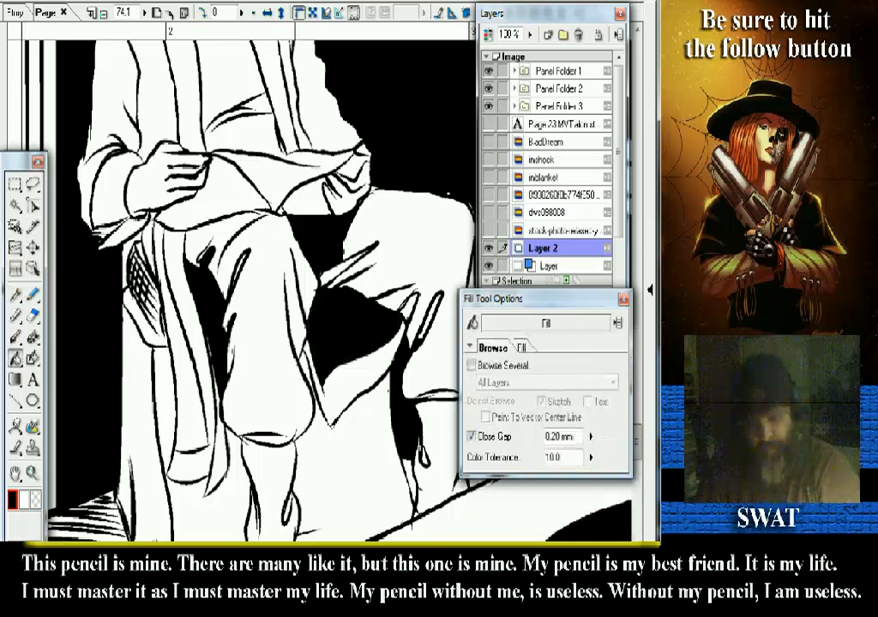
- Shade the seated figure's nearer trouser leg with vertical hatching below the knee and ink a curved fold above the cuff
{"action": "key", "text": "p"}
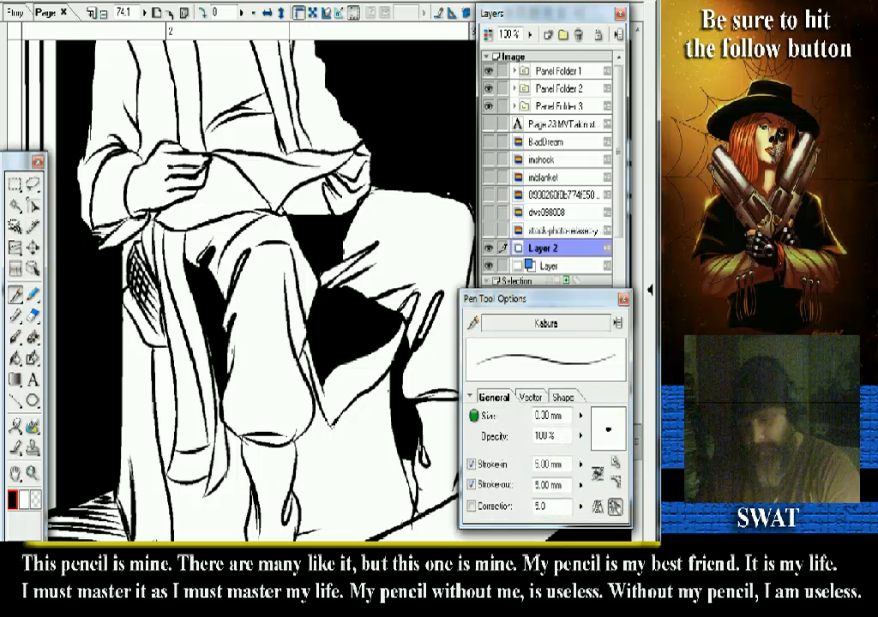
{"action": "mouse_move", "coordinate": [221, 195]}
{"action": "left_mouse_down"}
{"action": "mouse_move", "coordinate": [218, 306]}
{"action": "mouse_move", "coordinate": [213, 273]}
{"action": "left_mouse_up"}
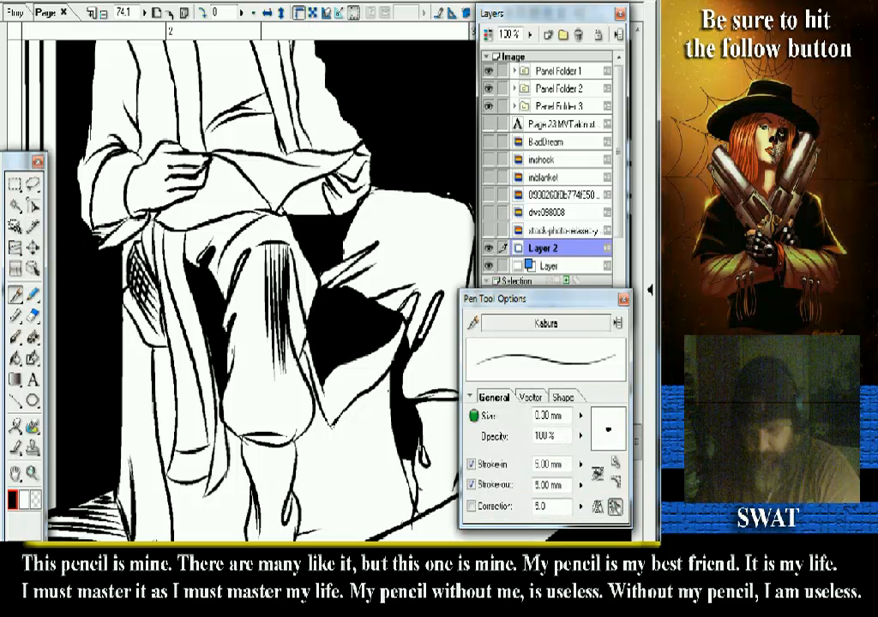
{"action": "mouse_move", "coordinate": [208, 196]}
{"action": "left_mouse_down"}
{"action": "mouse_move", "coordinate": [207, 285]}
{"action": "mouse_move", "coordinate": [200, 276]}
{"action": "left_mouse_up"}
{"action": "left_click_drag", "start_coordinate": [197, 221], "coordinate": [195, 273]}
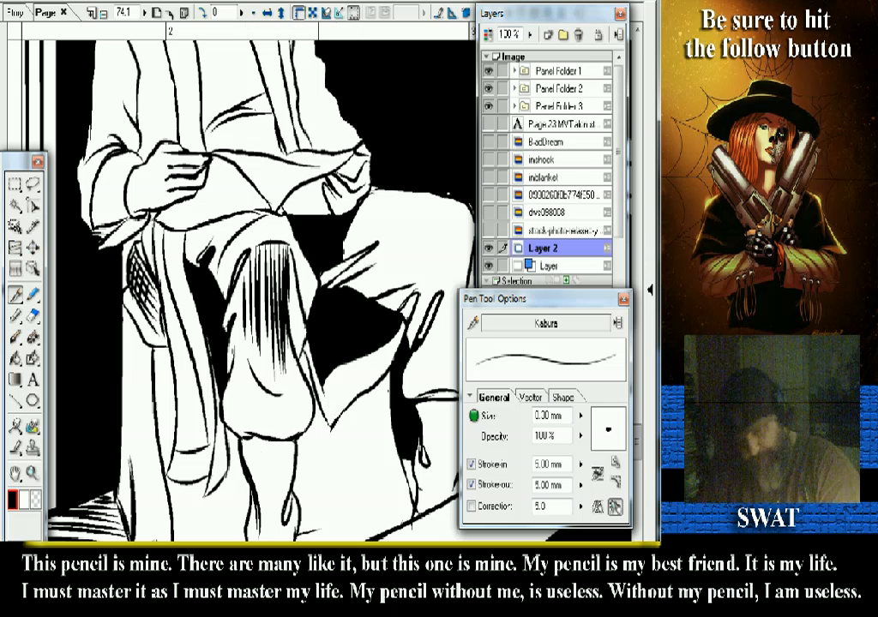
- Crosshatch the strip of cloth below the black shape between the seated figure's legs
{"action": "left_click_drag", "start_coordinate": [323, 382], "coordinate": [339, 415]}
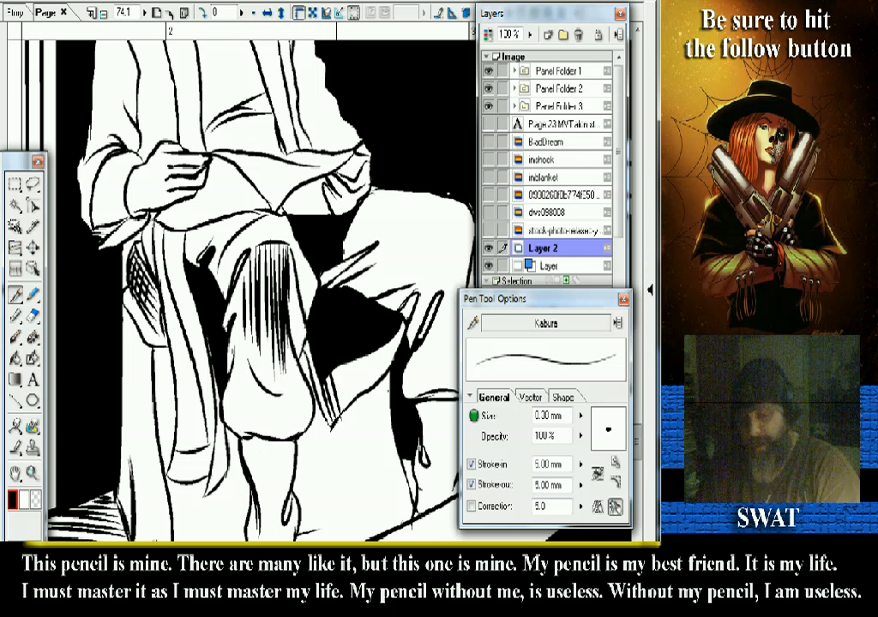
{"action": "key", "text": "ctrl+z"}
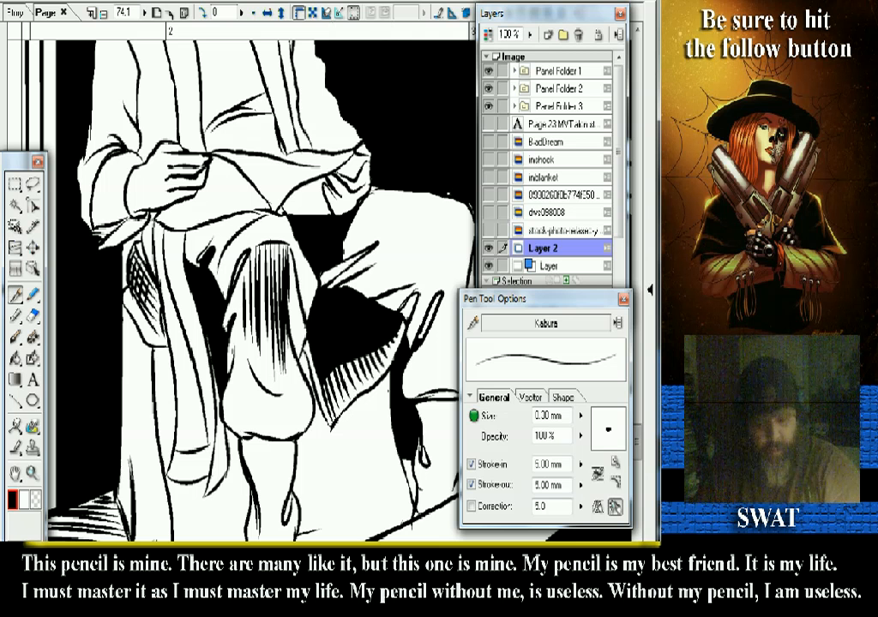
{"action": "left_click", "coordinate": [24, 500]}
{"action": "left_click", "coordinate": [15, 294]}
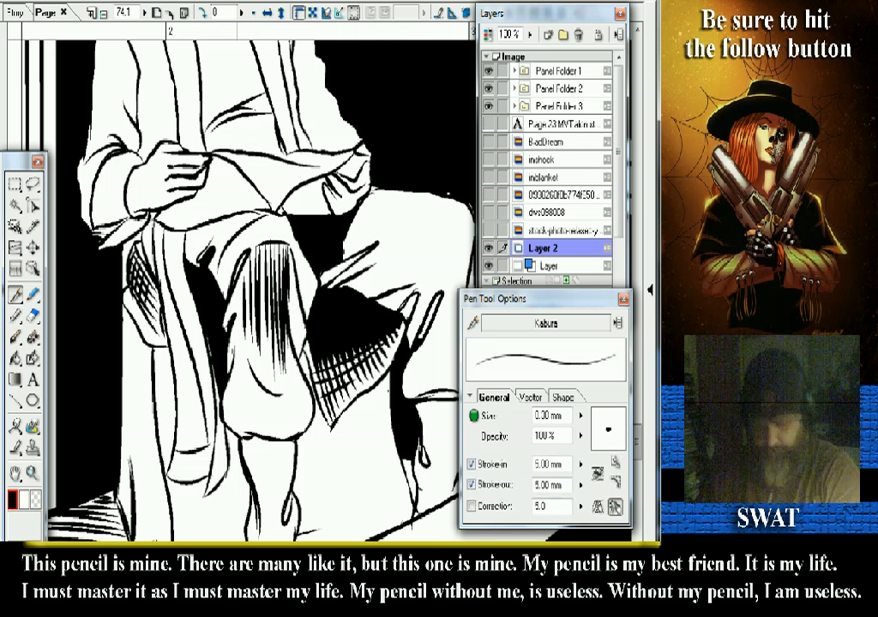
- Try to fill the narrow strip between the chair's side and the hanging coat panel with black
{"action": "scroll", "coordinate": [257, 283], "scroll_direction": "down", "scroll_amount": 2}
{"action": "scroll", "coordinate": [257, 283], "scroll_direction": "up", "scroll_amount": 1}
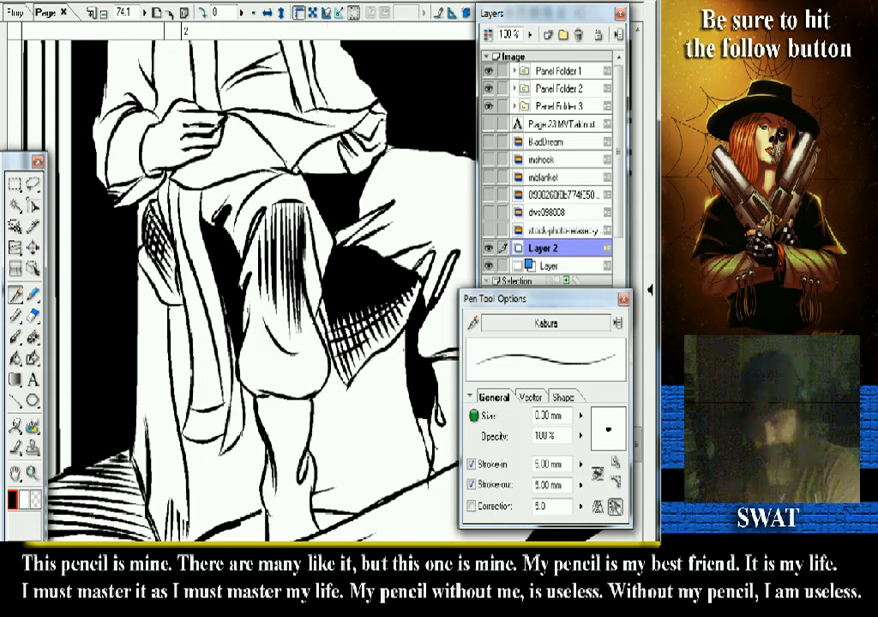
{"action": "left_click_drag", "start_coordinate": [265, 300], "coordinate": [288, 261]}
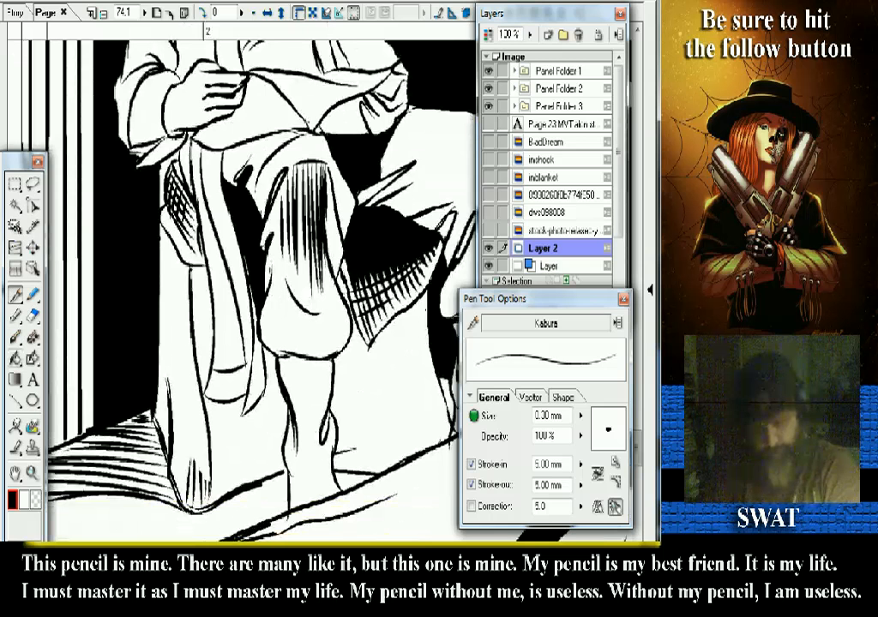
{"action": "key", "text": "g"}
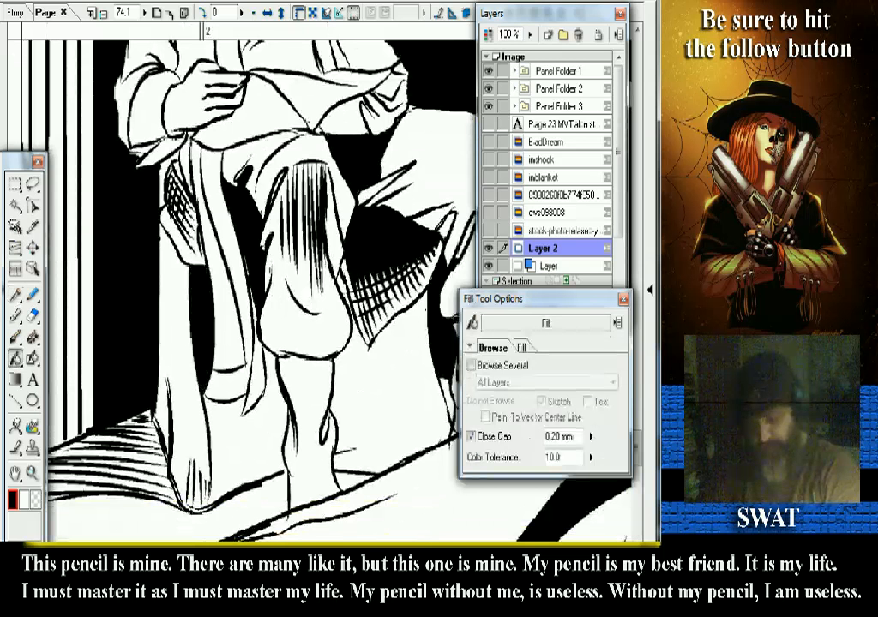
- Examine how the chair, coat tails and shadows around the legs are inked in the panel above against the bottom panel
{"action": "key", "text": "ctrl+0"}
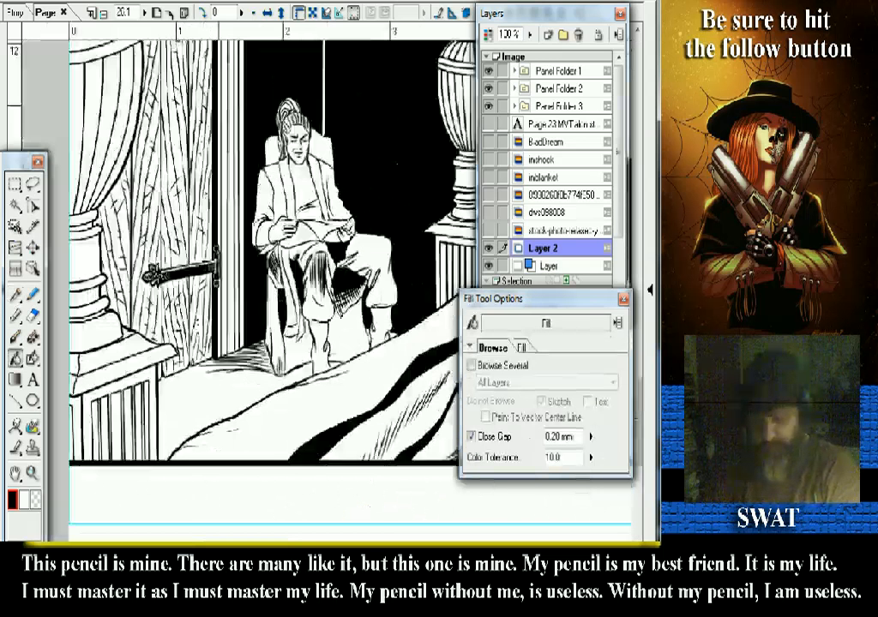
{"action": "key", "text": "ctrl+minus"}
{"action": "key", "text": "ctrl+minus"}
{"action": "key", "text": "ctrl+minus"}
{"action": "left_click_drag", "start_coordinate": [453, 386], "coordinate": [426, 584]}
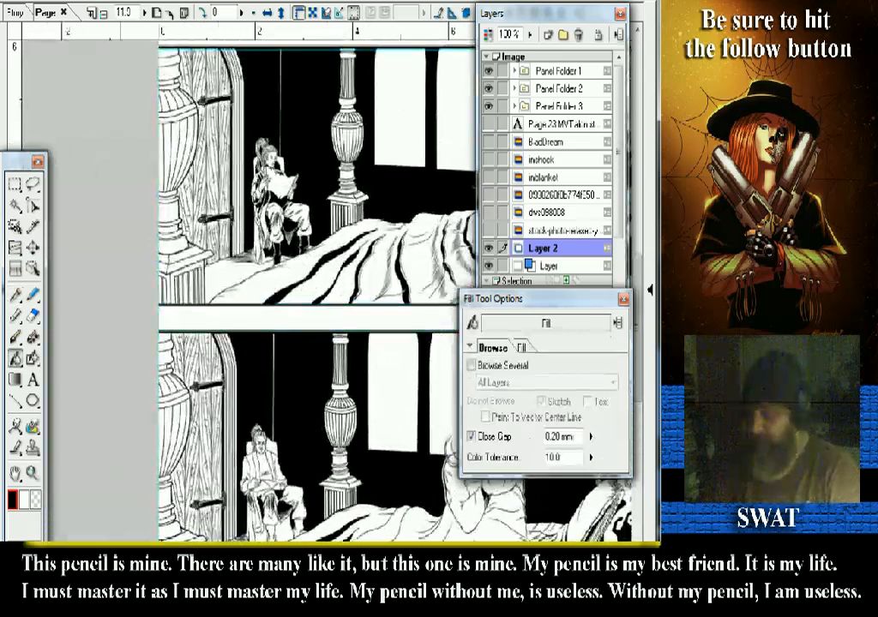
{"action": "key", "text": "slash"}
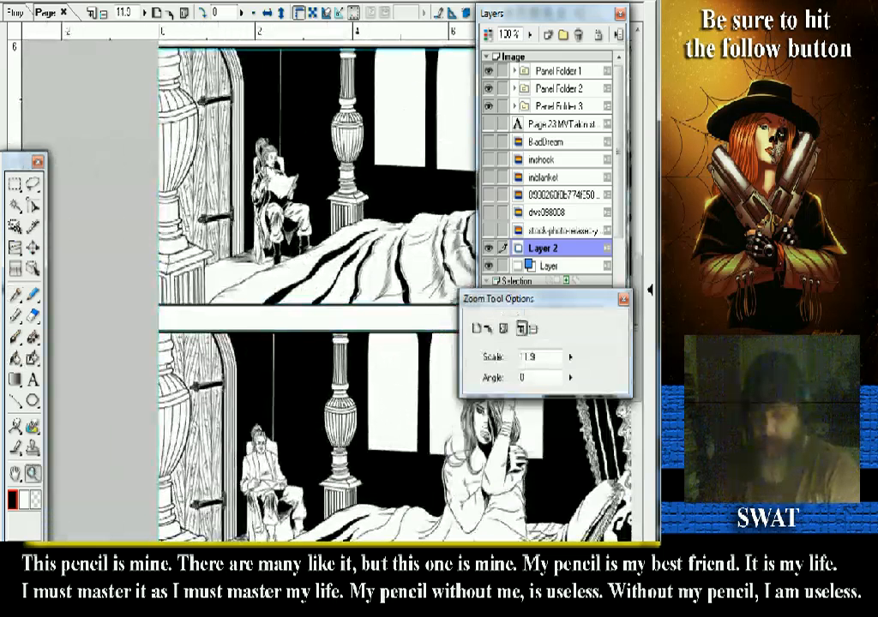
{"action": "left_click_drag", "start_coordinate": [237, 202], "coordinate": [312, 268]}
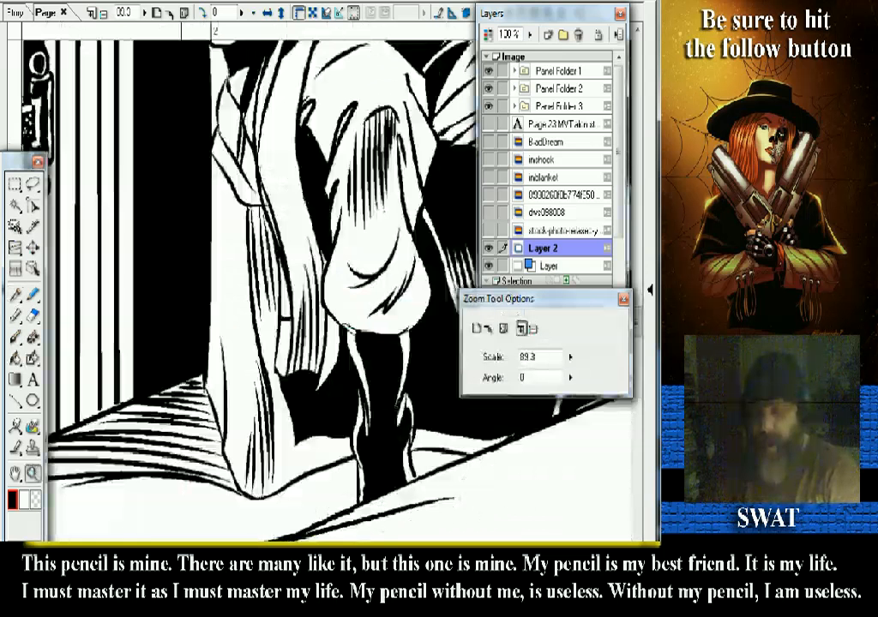
{"action": "scroll", "coordinate": [248, 283], "scroll_direction": "down", "scroll_amount": 5}
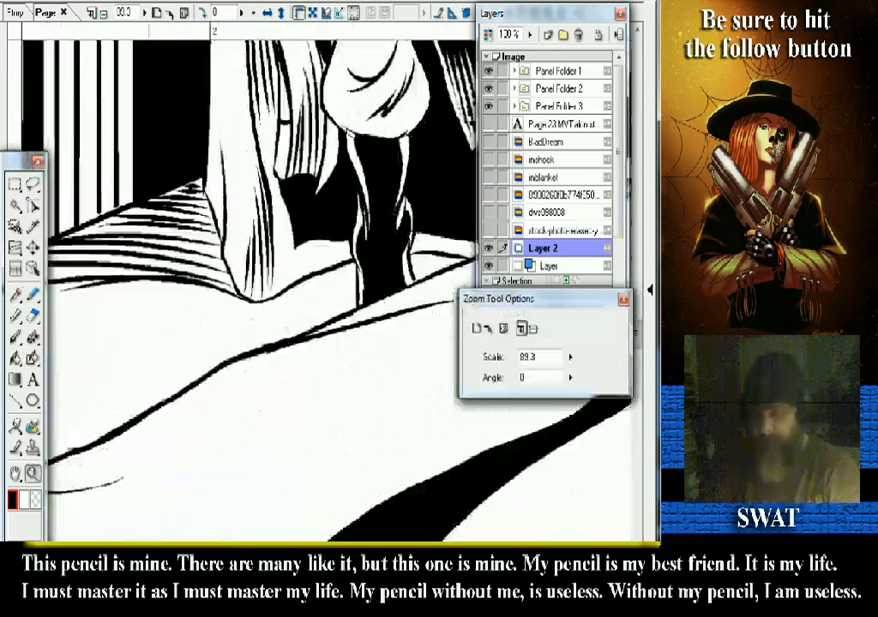
{"action": "scroll", "coordinate": [249, 283], "scroll_direction": "down", "scroll_amount": 10}
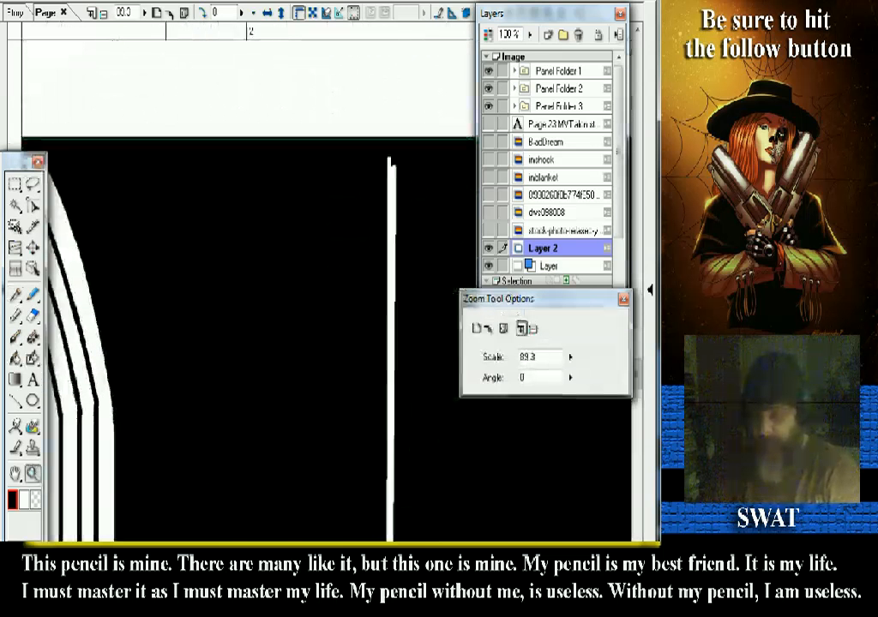
{"action": "scroll", "coordinate": [249, 283], "scroll_direction": "up", "scroll_amount": 5}
{"action": "scroll", "coordinate": [249, 283], "scroll_direction": "up", "scroll_amount": 5}
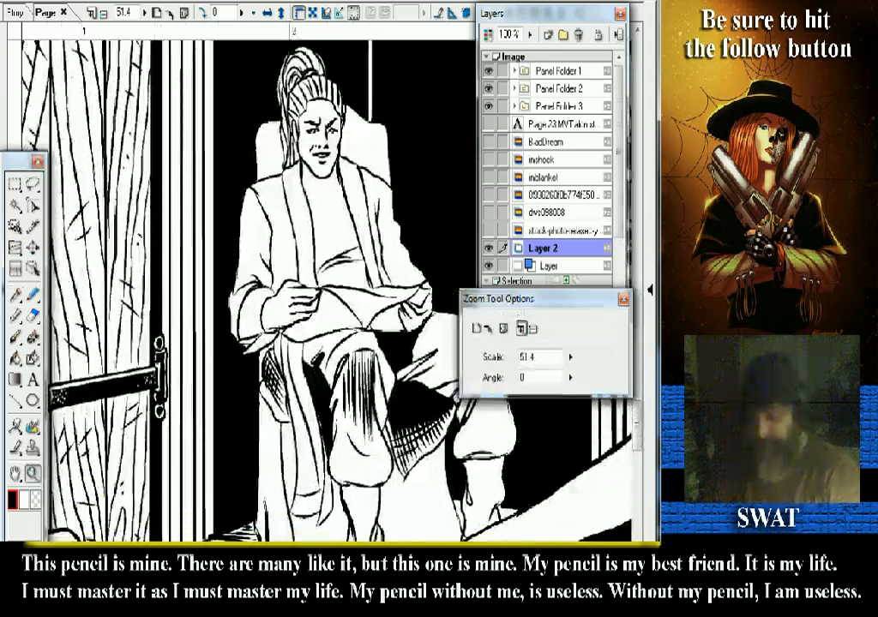
{"action": "scroll", "coordinate": [257, 282], "scroll_direction": "up", "scroll_amount": 5}
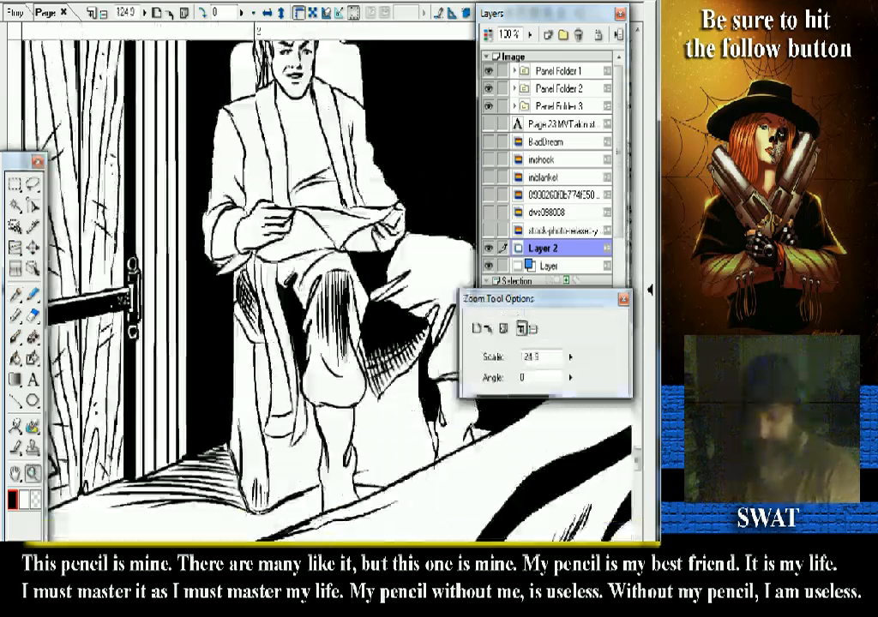
- Hatch the narrow strip beside the hanging coat panel and outline the shadow area from the coat hem down to the bed edge
{"action": "key", "text": "p"}
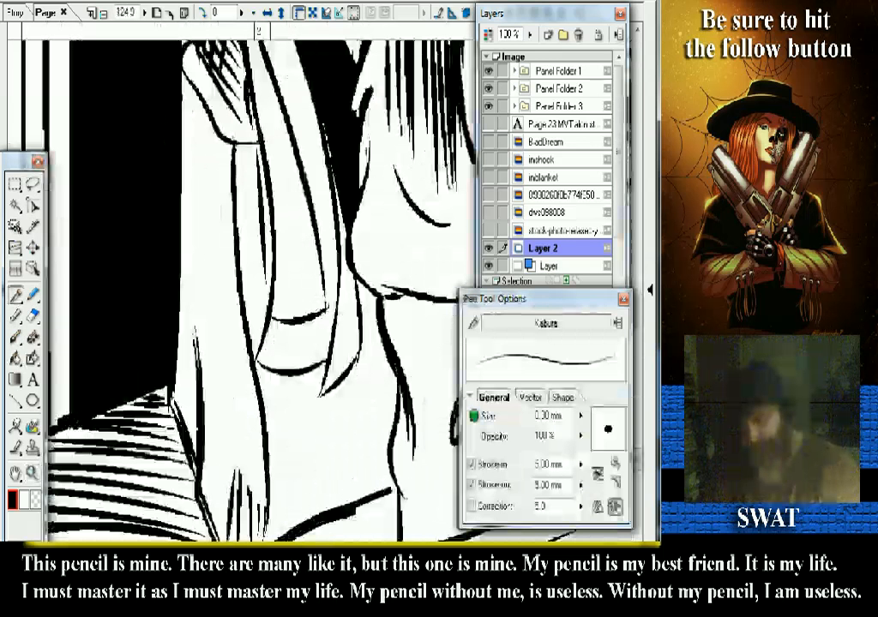
{"action": "left_click_drag", "start_coordinate": [247, 146], "coordinate": [236, 247]}
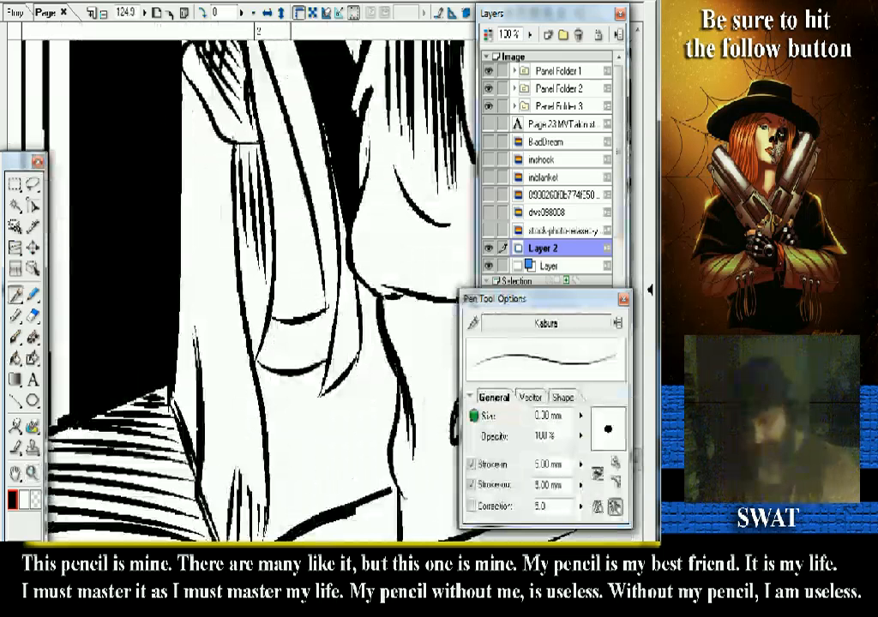
{"action": "left_click_drag", "start_coordinate": [243, 302], "coordinate": [226, 387]}
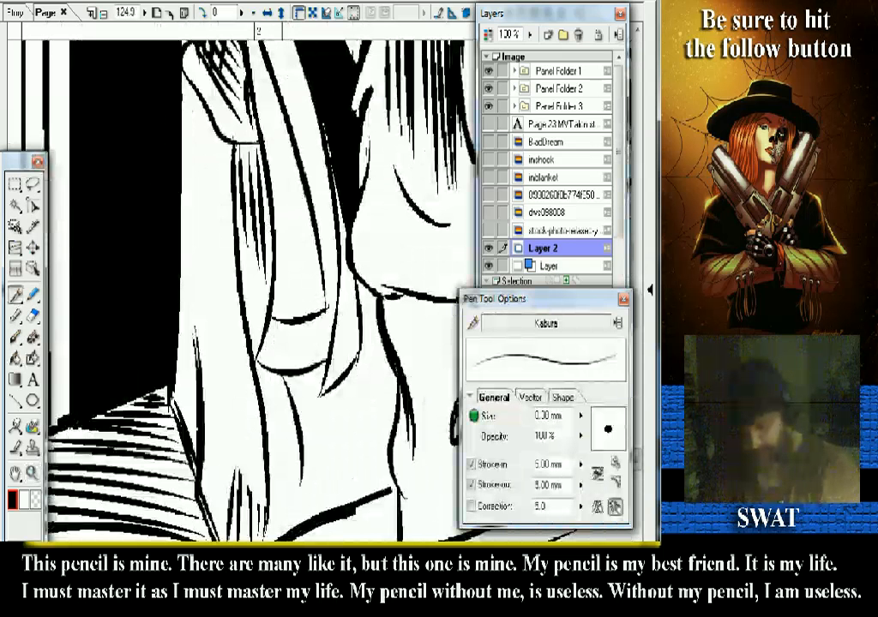
{"action": "key", "text": "ctrl+z"}
{"action": "mouse_move", "coordinate": [299, 377]}
{"action": "left_mouse_down"}
{"action": "mouse_move", "coordinate": [292, 468]}
{"action": "mouse_move", "coordinate": [369, 482]}
{"action": "left_mouse_up"}
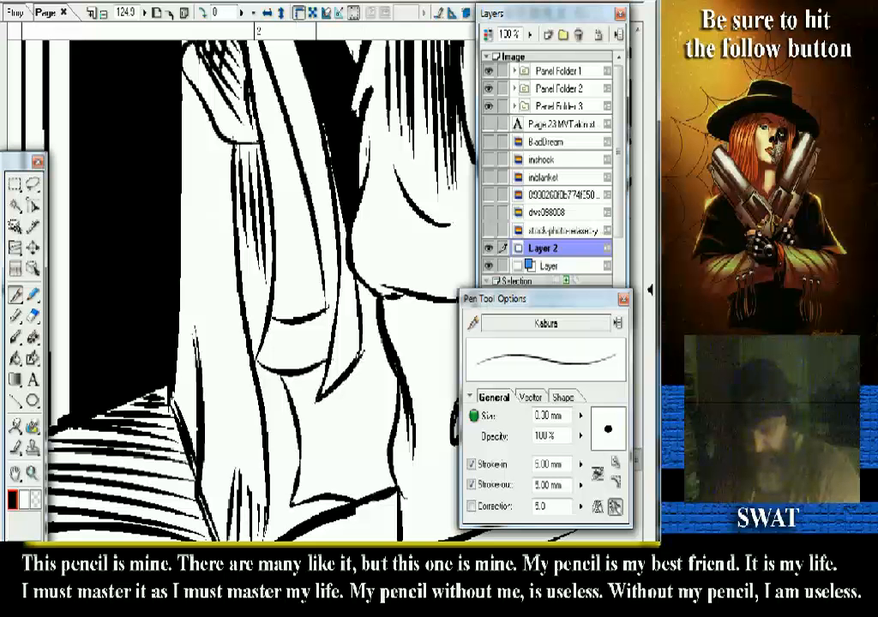
- Fill the outlined shadow area between the hanging coat panel and the seated figure's leg beside it with black
{"action": "left_click", "coordinate": [15, 358]}
{"action": "left_click", "coordinate": [323, 429]}
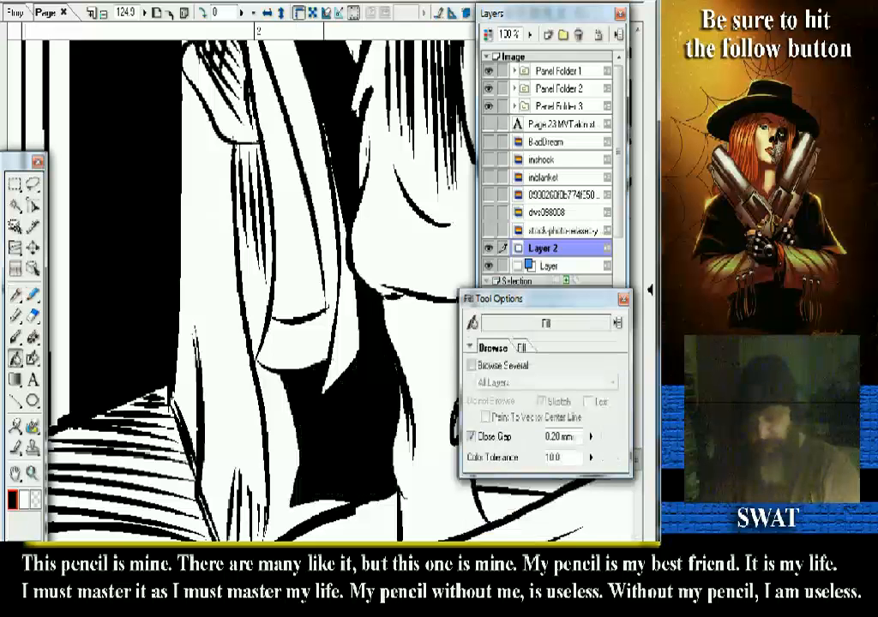
{"action": "scroll", "coordinate": [249, 283], "scroll_direction": "down", "scroll_amount": 2}
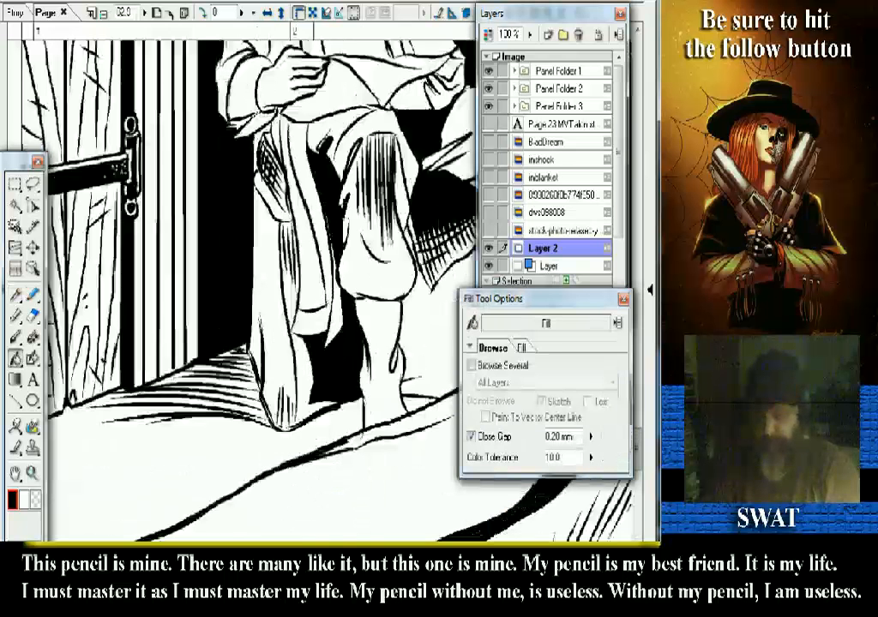
{"action": "key", "text": "ctrl+minus"}
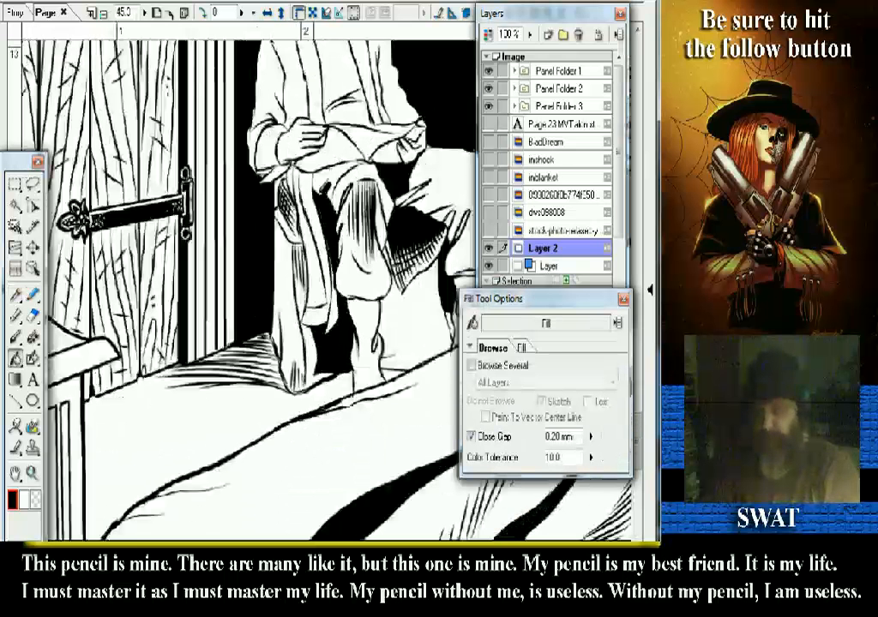
{"action": "scroll", "coordinate": [248, 283], "scroll_direction": "up", "scroll_amount": 5}
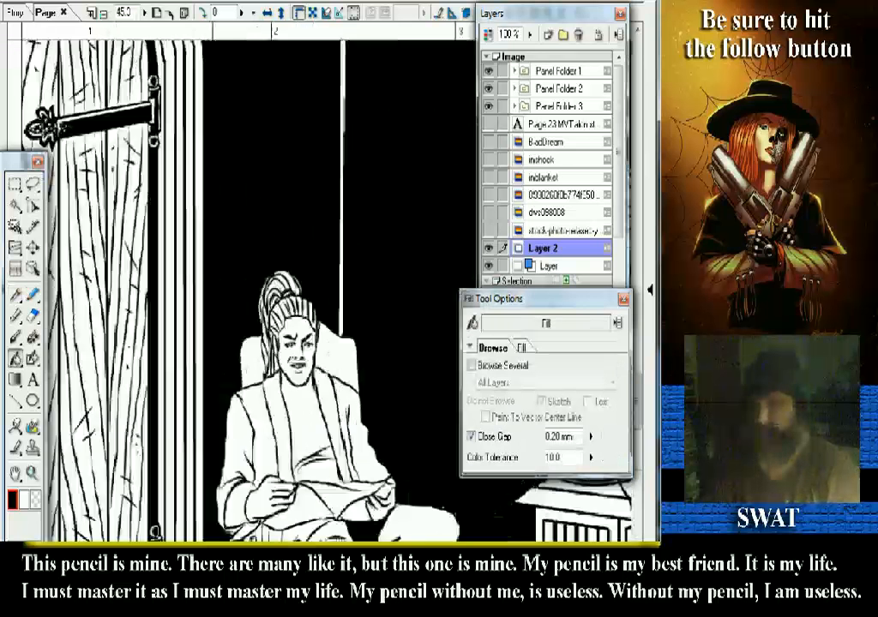
{"action": "scroll", "coordinate": [249, 283], "scroll_direction": "down", "scroll_amount": 5}
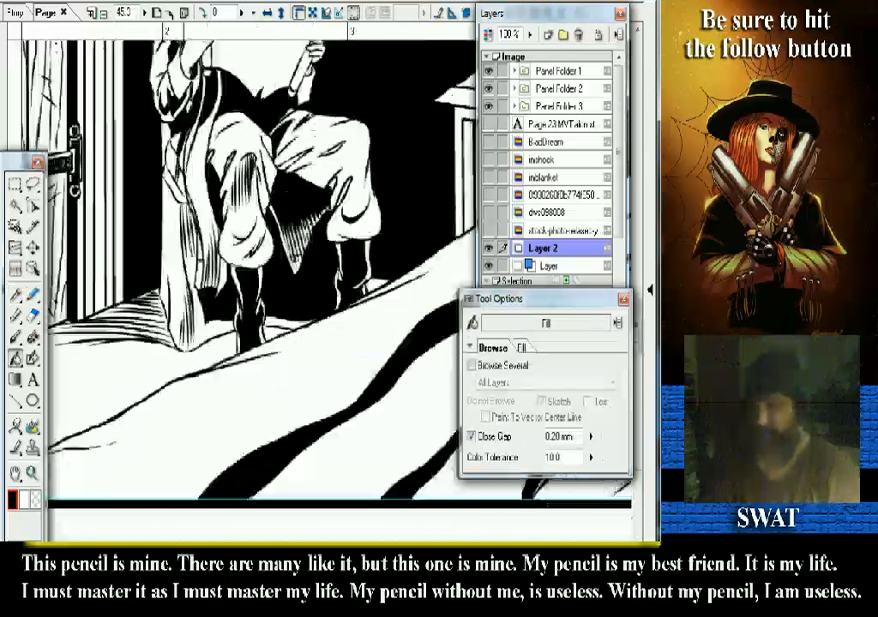
{"action": "scroll", "coordinate": [248, 283], "scroll_direction": "down", "scroll_amount": 5}
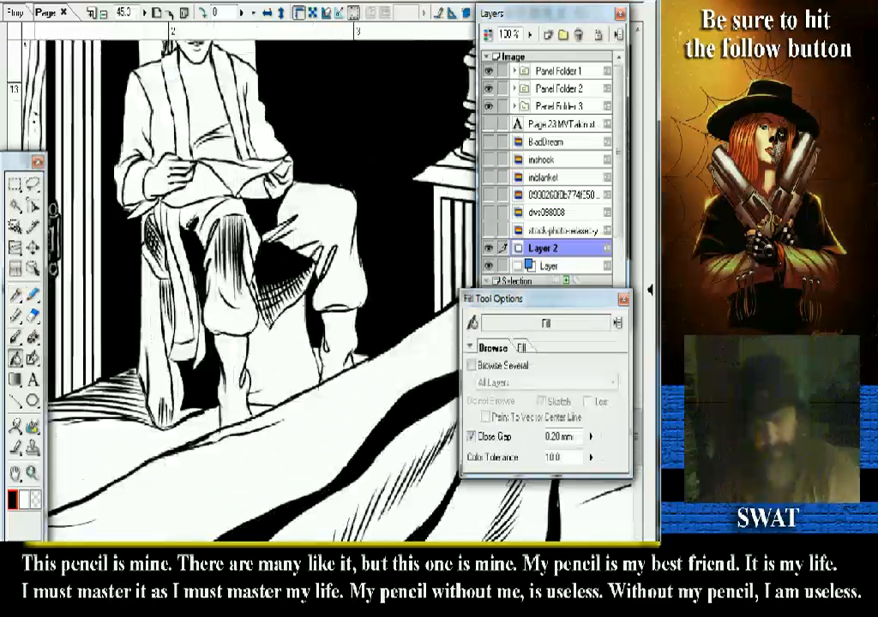
- Ink the chair leg's edge and floor line between the seated figure's lower legs, and fill the space between them with black
{"action": "key", "text": "/"}
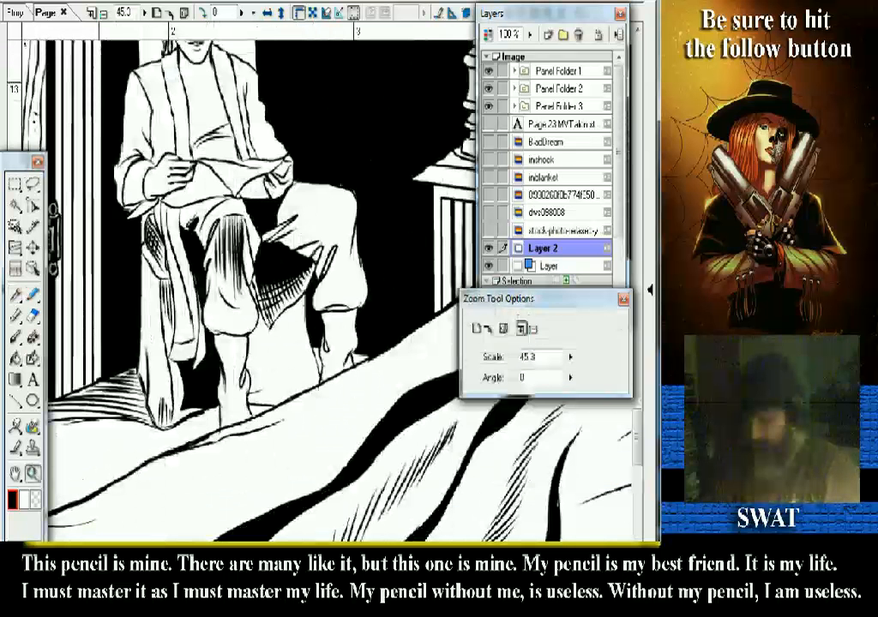
{"action": "left_click_drag", "start_coordinate": [214, 255], "coordinate": [396, 418]}
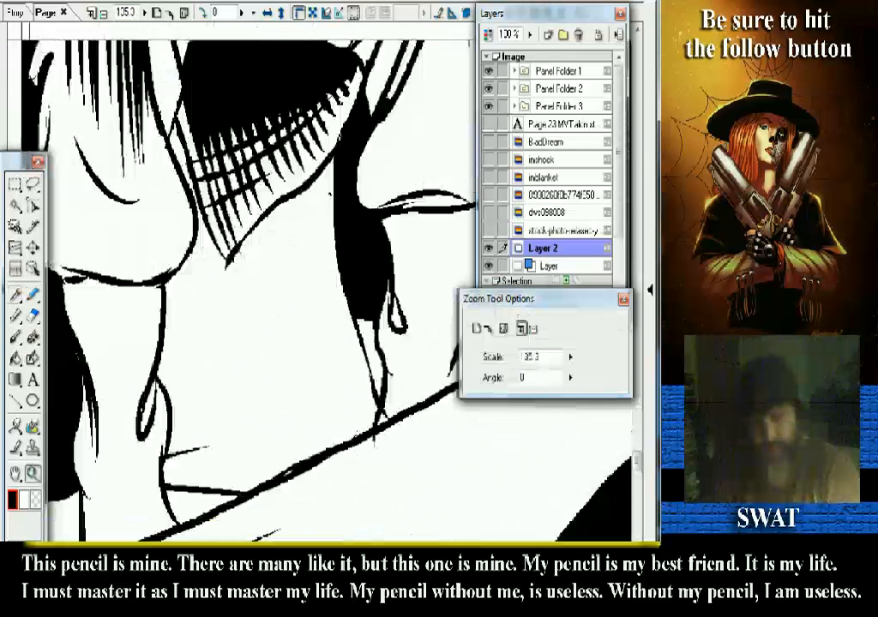
{"action": "key", "text": "p"}
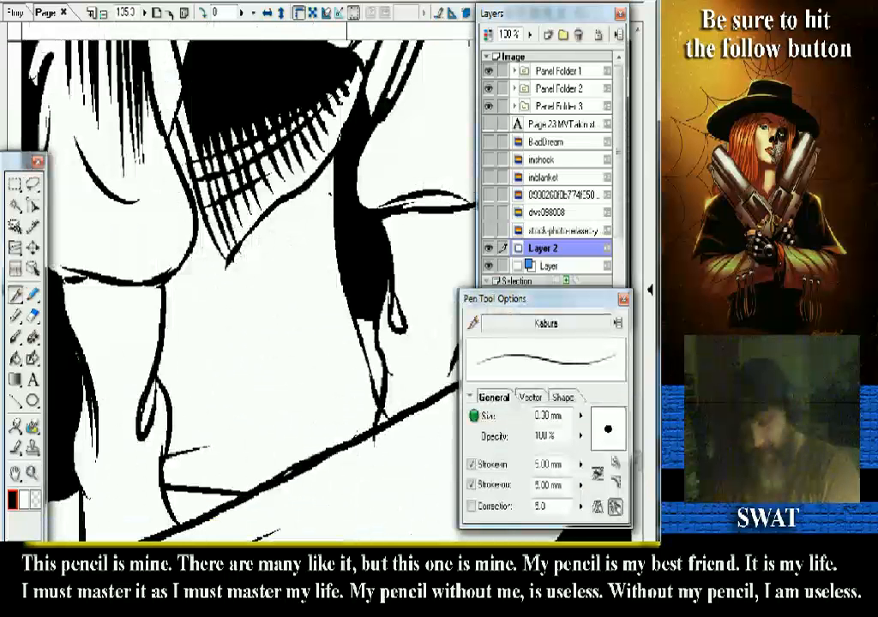
{"action": "left_click_drag", "start_coordinate": [326, 180], "coordinate": [339, 309]}
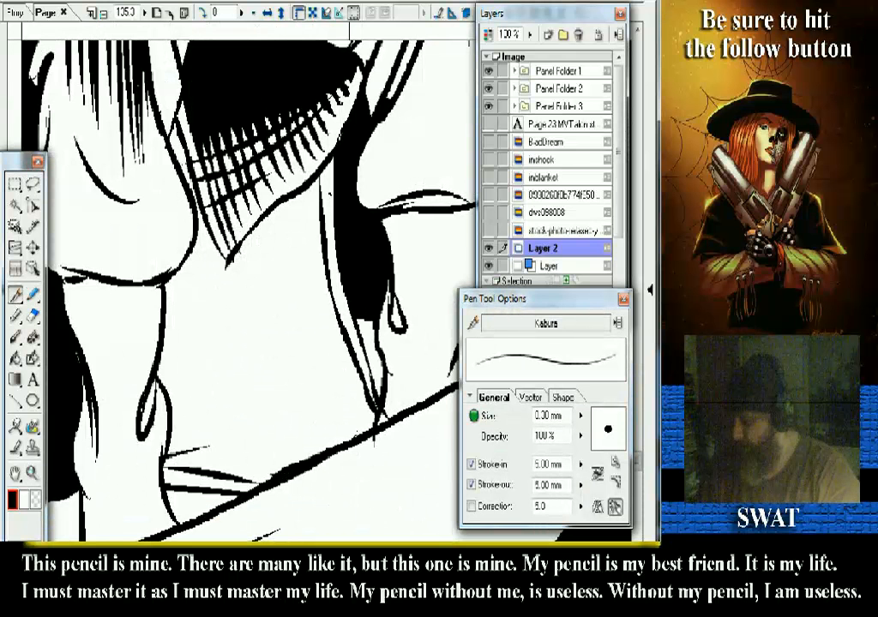
{"action": "left_click_drag", "start_coordinate": [304, 363], "coordinate": [278, 334]}
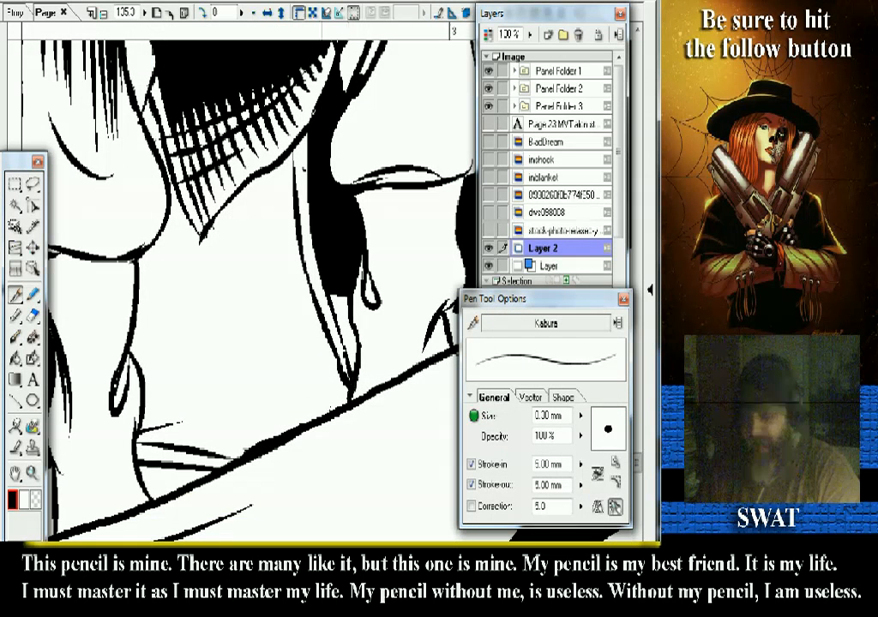
{"action": "left_click_drag", "start_coordinate": [277, 335], "coordinate": [256, 403]}
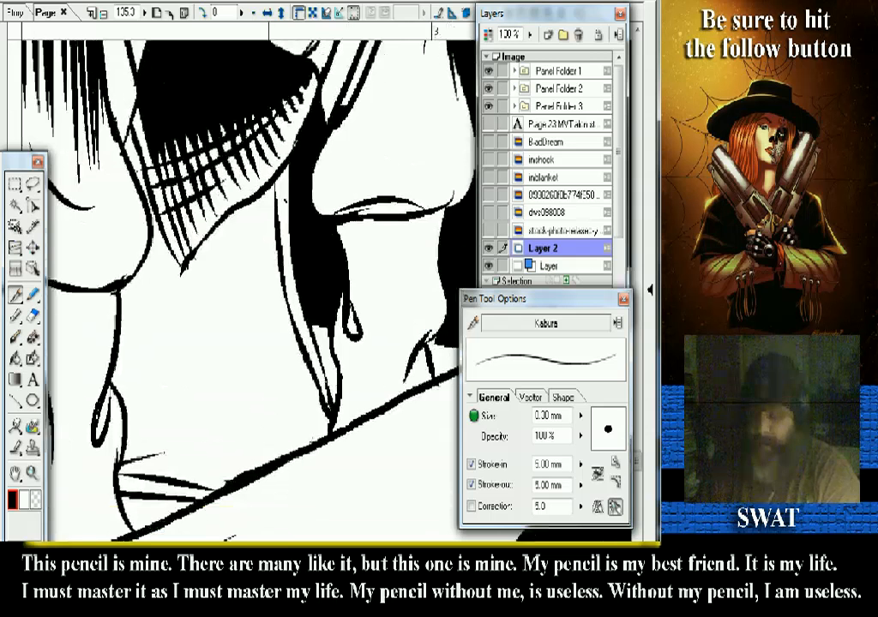
{"action": "scroll", "coordinate": [249, 283], "scroll_direction": "down", "scroll_amount": 2}
{"action": "scroll", "coordinate": [249, 283], "scroll_direction": "down", "scroll_amount": 1}
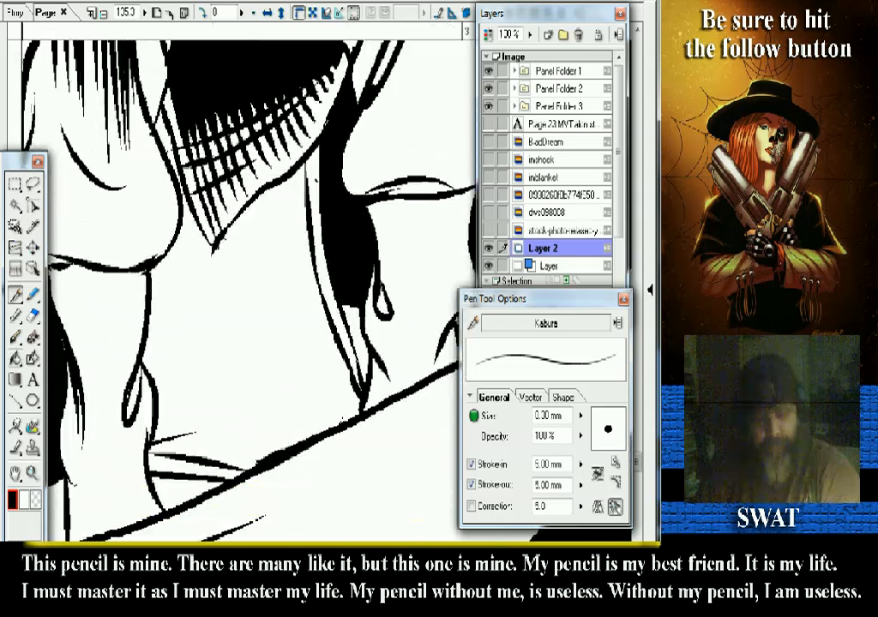
{"action": "key", "text": "g"}
{"action": "left_click", "coordinate": [223, 283]}
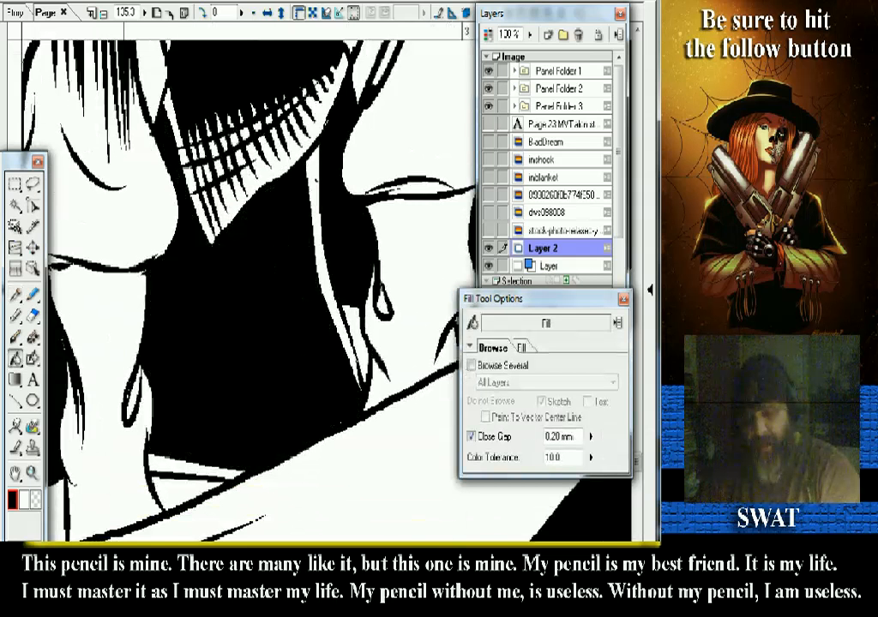
- Ink a short crease across the ankle of the boot nearest the hanging coat panel
{"action": "scroll", "coordinate": [240, 283], "scroll_direction": "down", "scroll_amount": 3}
{"action": "scroll", "coordinate": [240, 282], "scroll_direction": "left", "scroll_amount": 3}
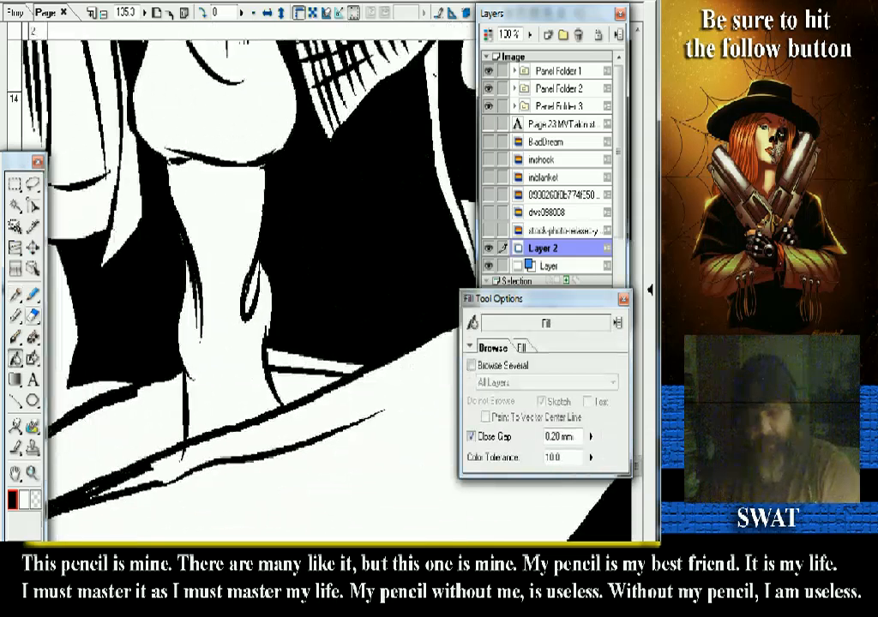
{"action": "key", "text": "p"}
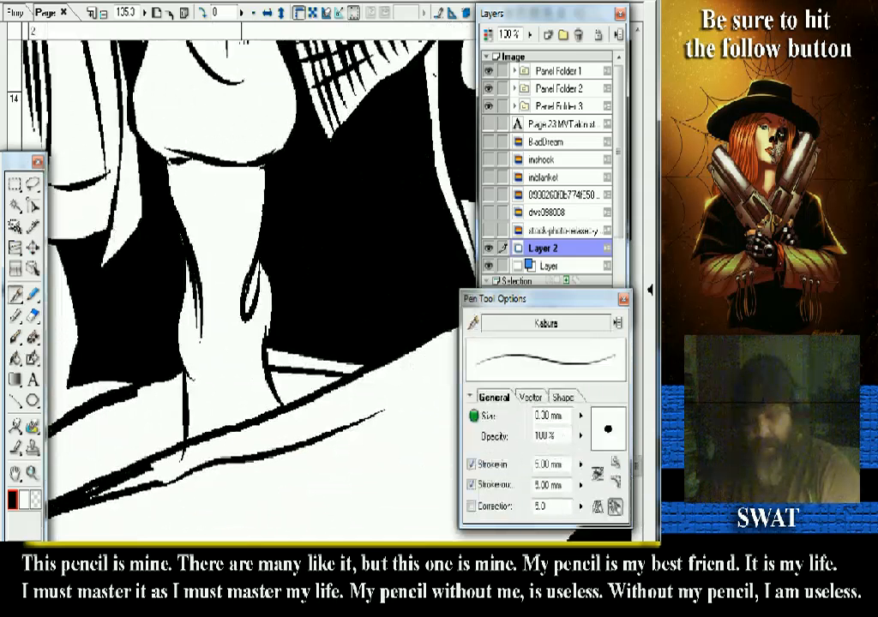
{"action": "scroll", "coordinate": [240, 283], "scroll_direction": "down", "scroll_amount": 3}
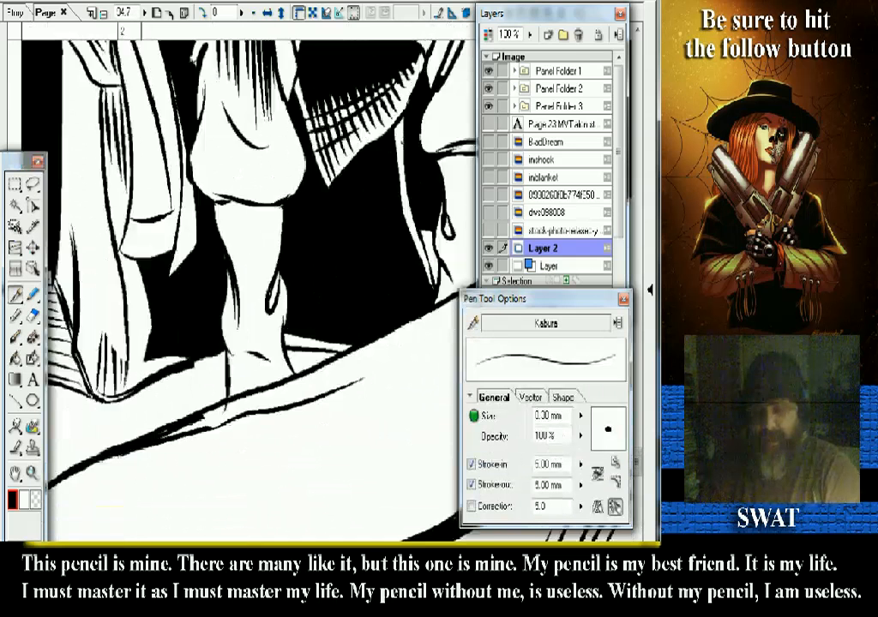
{"action": "key", "text": "ctrl+minus"}
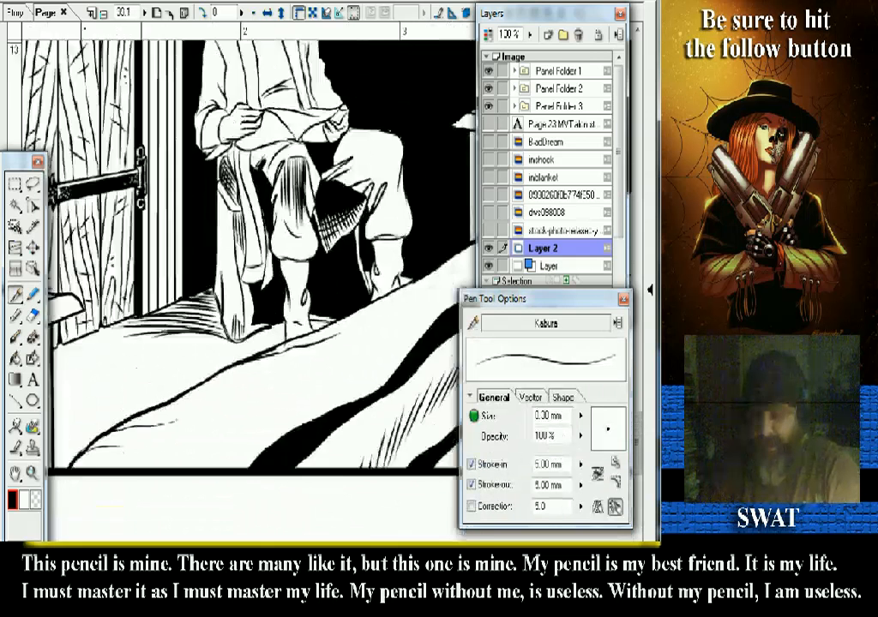
{"action": "left_click_drag", "start_coordinate": [257, 120], "coordinate": [247, 494]}
{"action": "left_click_drag", "start_coordinate": [292, 198], "coordinate": [260, 253]}
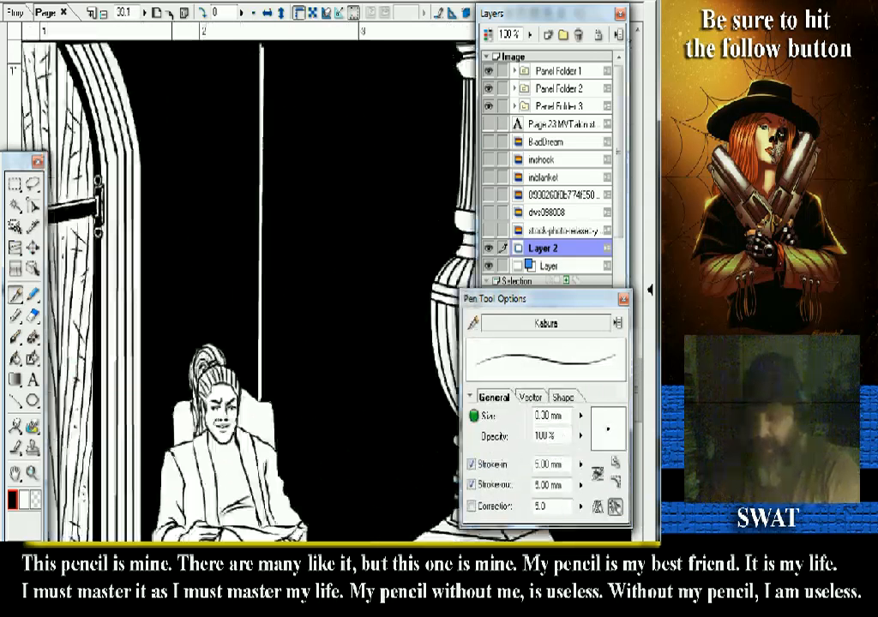
{"action": "left_click_drag", "start_coordinate": [249, 514], "coordinate": [291, 41]}
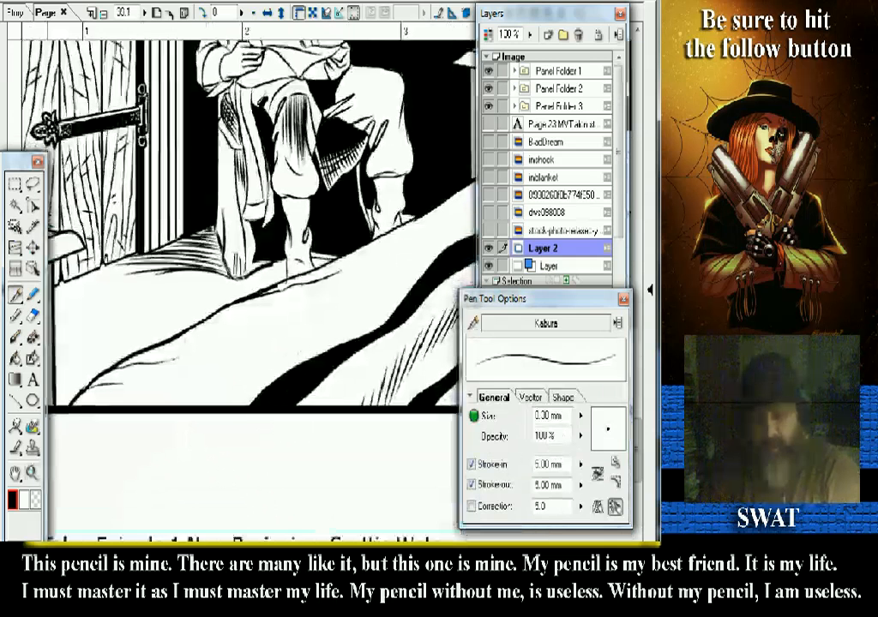
- Outline highlights along both edges and around the ankle of the boot nearest the coat panel, and fill its inner area with black
{"action": "key", "text": "ctrl+space"}
{"action": "left_click_drag", "start_coordinate": [259, 166], "coordinate": [342, 291]}
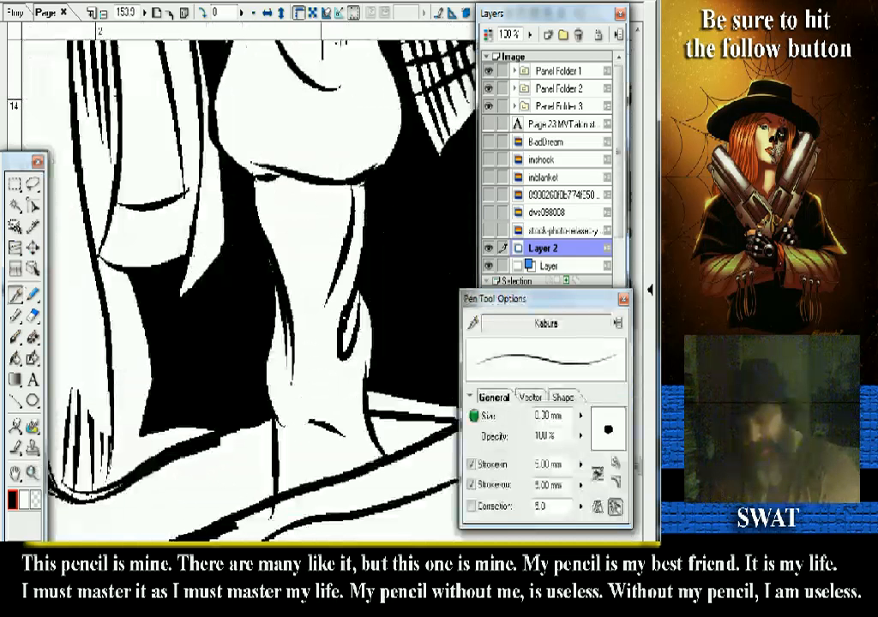
{"action": "left_click_drag", "start_coordinate": [330, 280], "coordinate": [339, 358]}
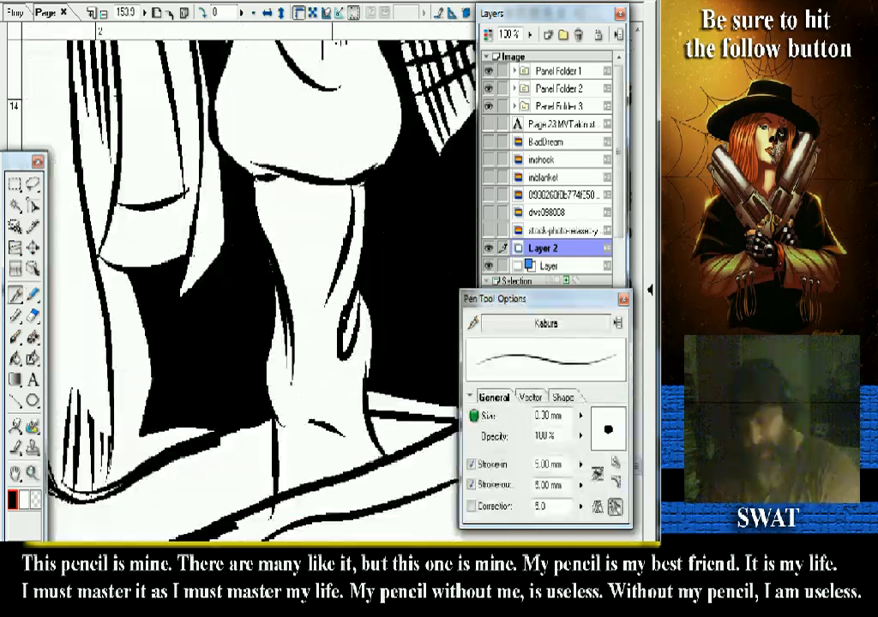
{"action": "mouse_move", "coordinate": [272, 178]}
{"action": "left_mouse_down"}
{"action": "mouse_move", "coordinate": [299, 322]}
{"action": "mouse_move", "coordinate": [292, 375]}
{"action": "left_mouse_up"}
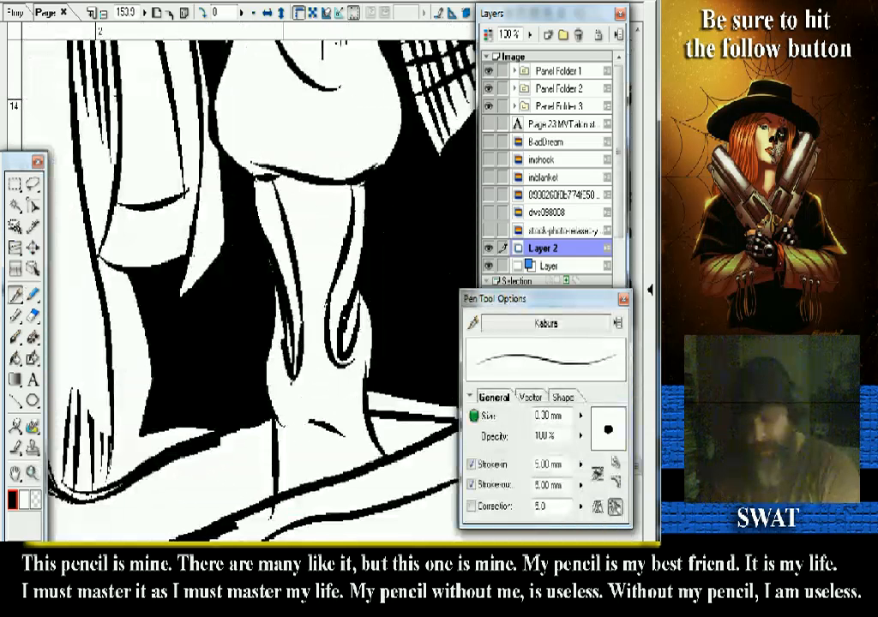
{"action": "scroll", "coordinate": [257, 283], "scroll_direction": "down", "scroll_amount": 2}
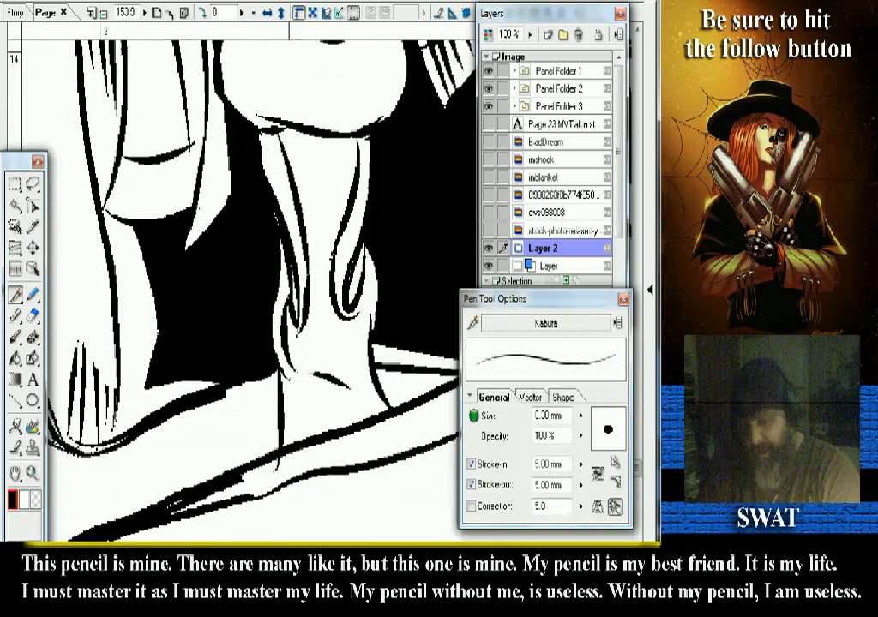
{"action": "left_click_drag", "start_coordinate": [306, 388], "coordinate": [296, 439]}
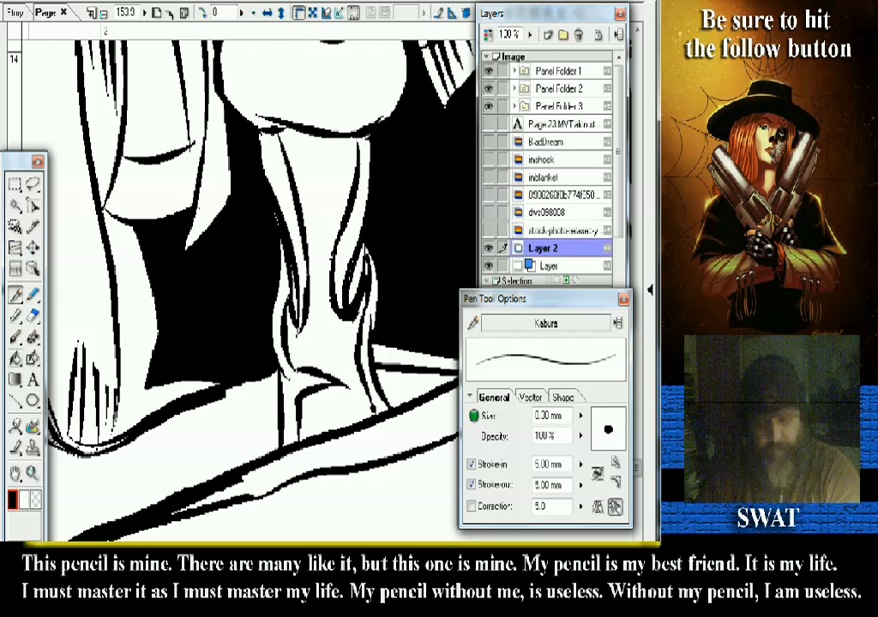
{"action": "key", "text": "g"}
{"action": "left_click", "coordinate": [320, 265]}
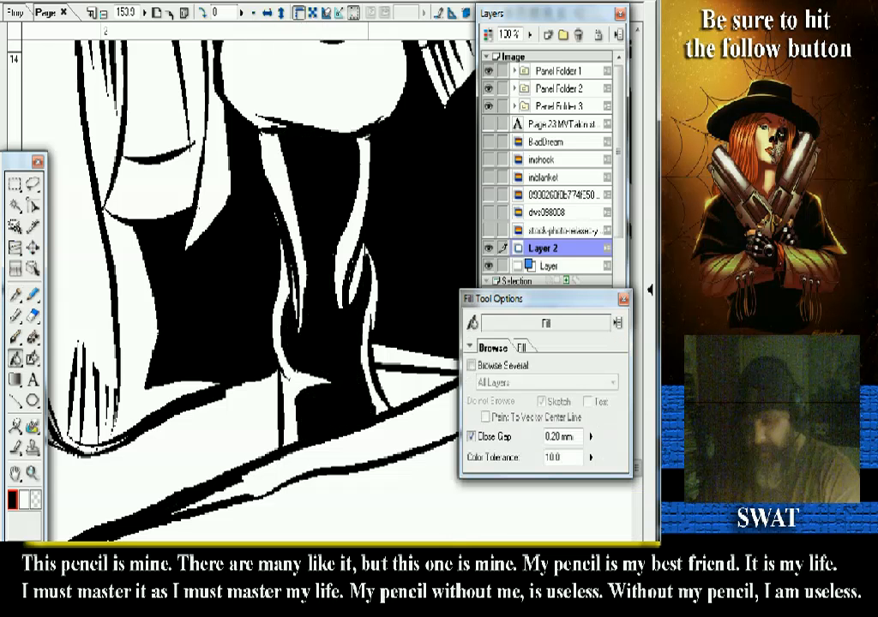
- Outline highlights along the edges and ankle folds of the seated figure's other boot, and fill its inner area with black
{"action": "scroll", "coordinate": [249, 283], "scroll_direction": "up", "scroll_amount": 3}
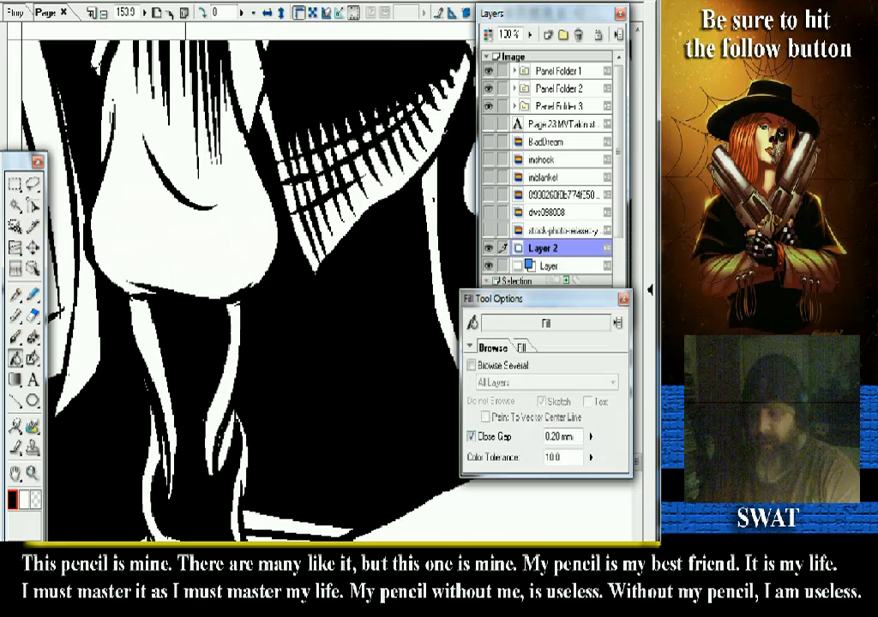
{"action": "scroll", "coordinate": [248, 283], "scroll_direction": "right", "scroll_amount": 5}
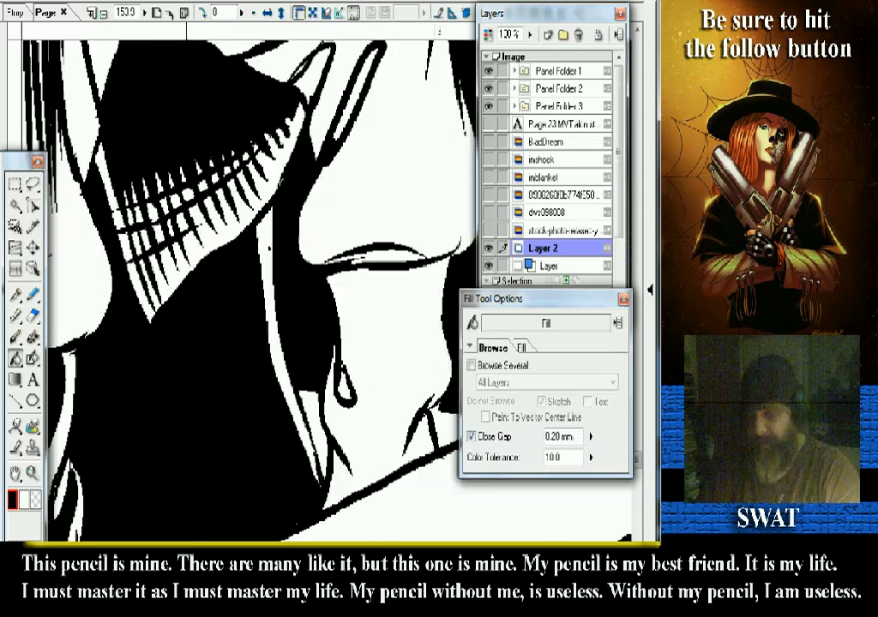
{"action": "scroll", "coordinate": [249, 283], "scroll_direction": "down", "scroll_amount": 2}
{"action": "key", "text": "p"}
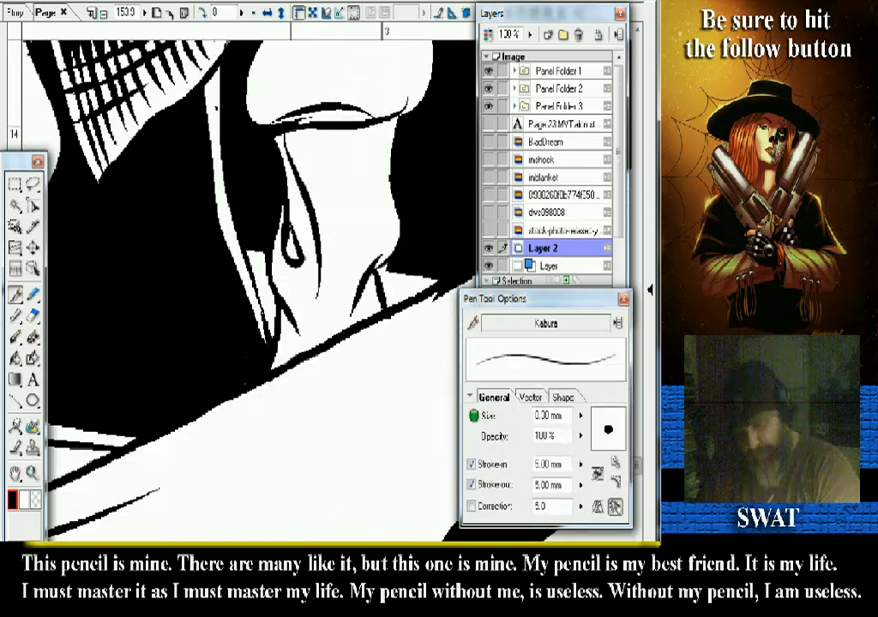
{"action": "left_click_drag", "start_coordinate": [304, 133], "coordinate": [300, 281]}
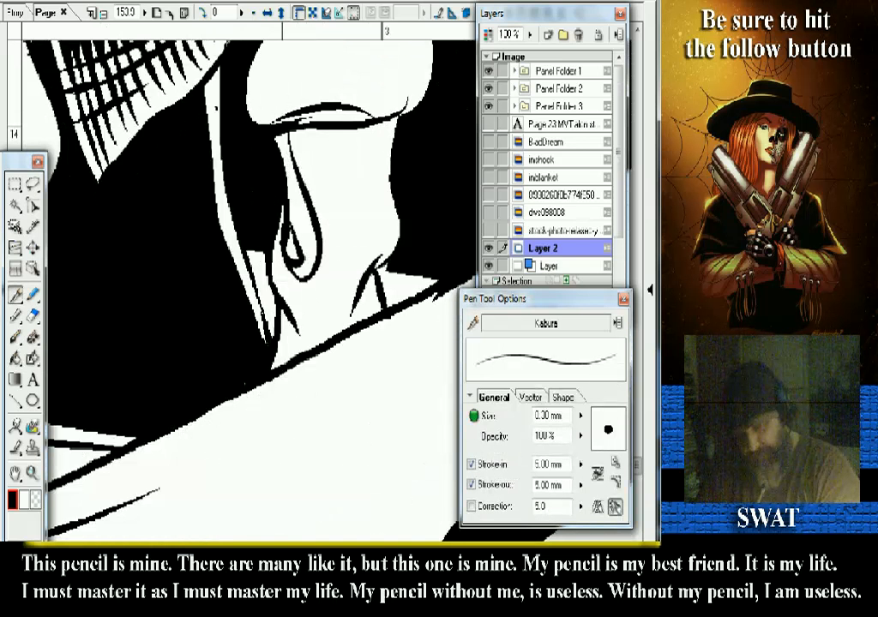
{"action": "mouse_move", "coordinate": [287, 242]}
{"action": "left_mouse_down"}
{"action": "mouse_move", "coordinate": [309, 347]}
{"action": "mouse_move", "coordinate": [286, 362]}
{"action": "left_mouse_up"}
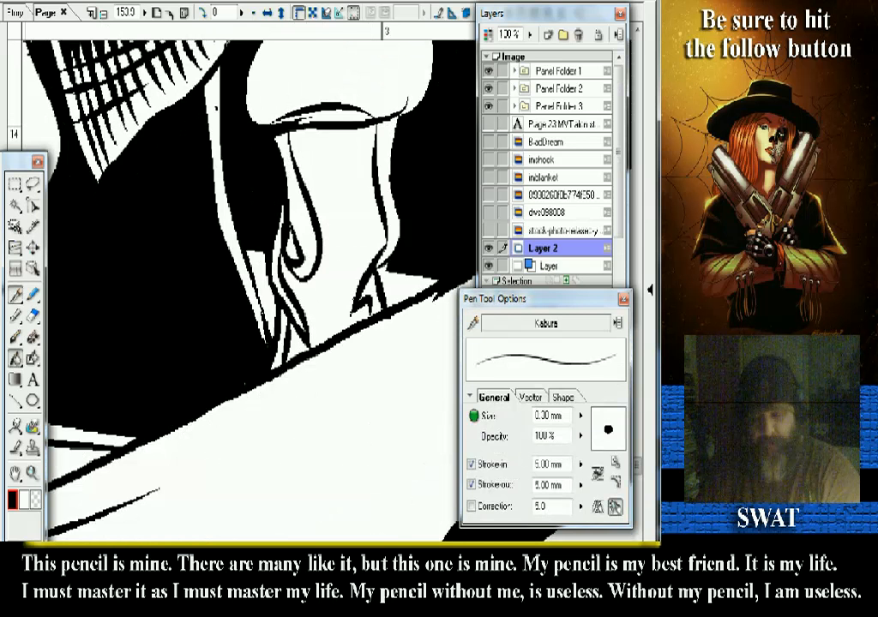
{"action": "key", "text": "g"}
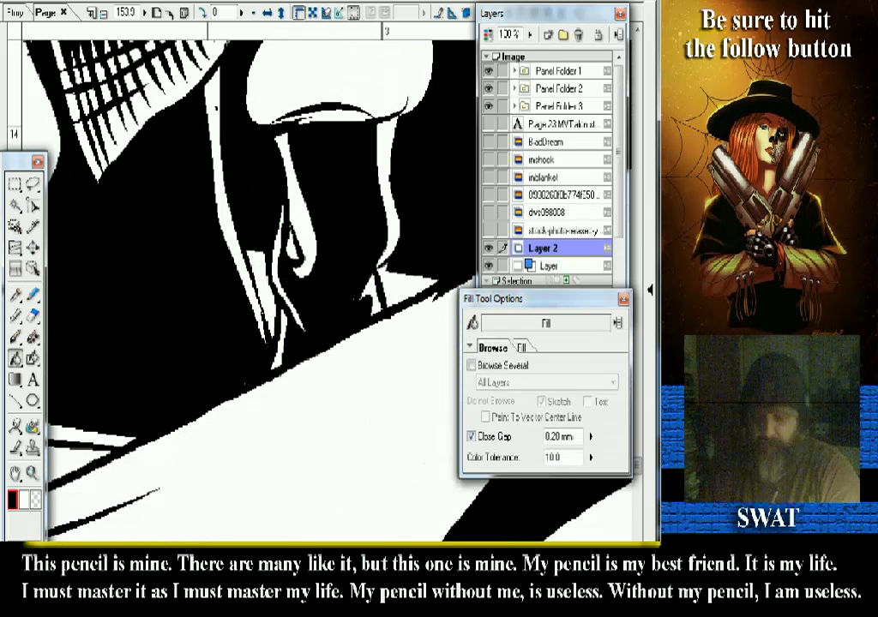
- Round off the tip of the looped highlight on that boot with a curved line and fill the cut-off part with black
{"action": "scroll", "coordinate": [257, 283], "scroll_direction": "up", "scroll_amount": 2}
{"action": "key", "text": "p"}
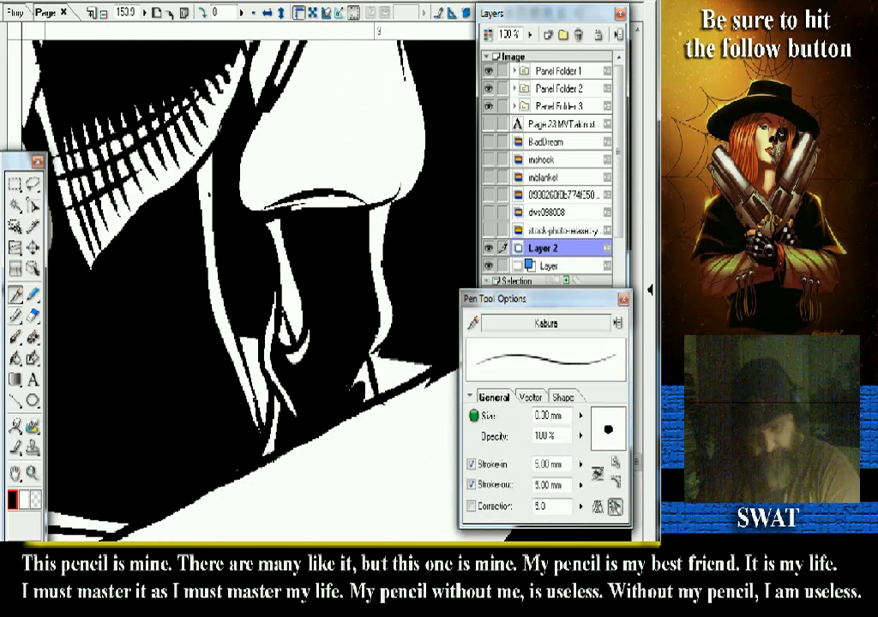
{"action": "key", "text": "g"}
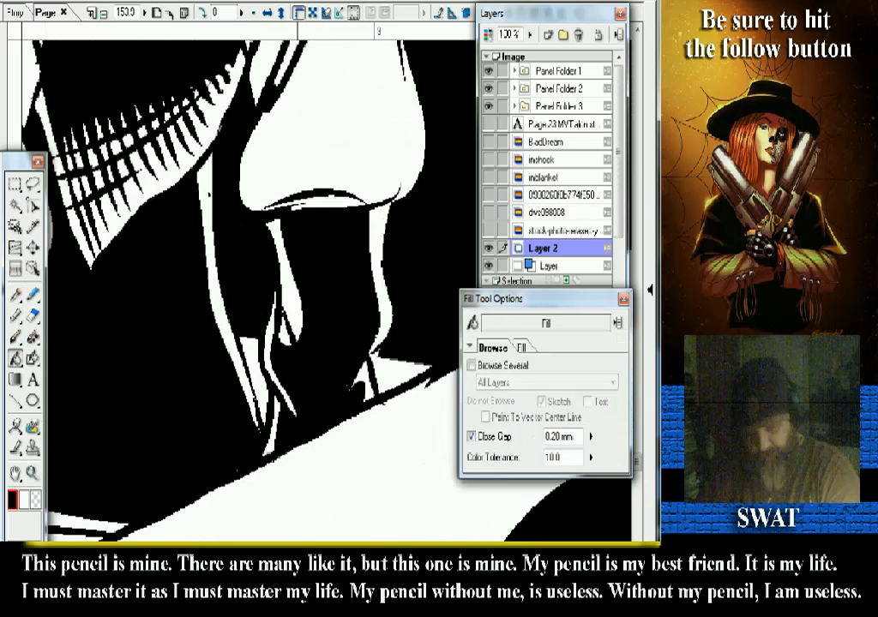
{"action": "scroll", "coordinate": [258, 282], "scroll_direction": "up", "scroll_amount": 4}
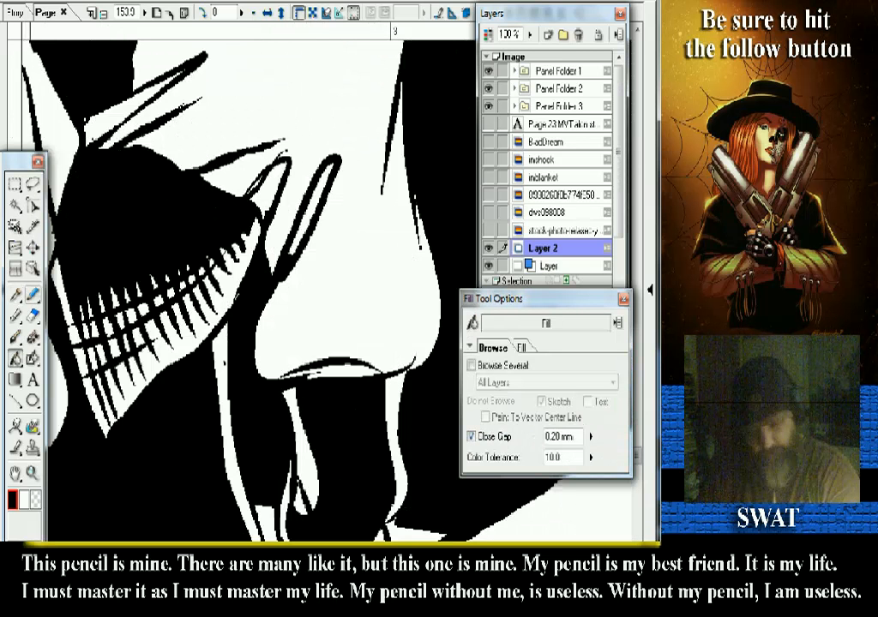
- Ink a heavier hem line along the cuff of the figure's far trouser leg and curved folds above it
{"action": "key", "text": "p"}
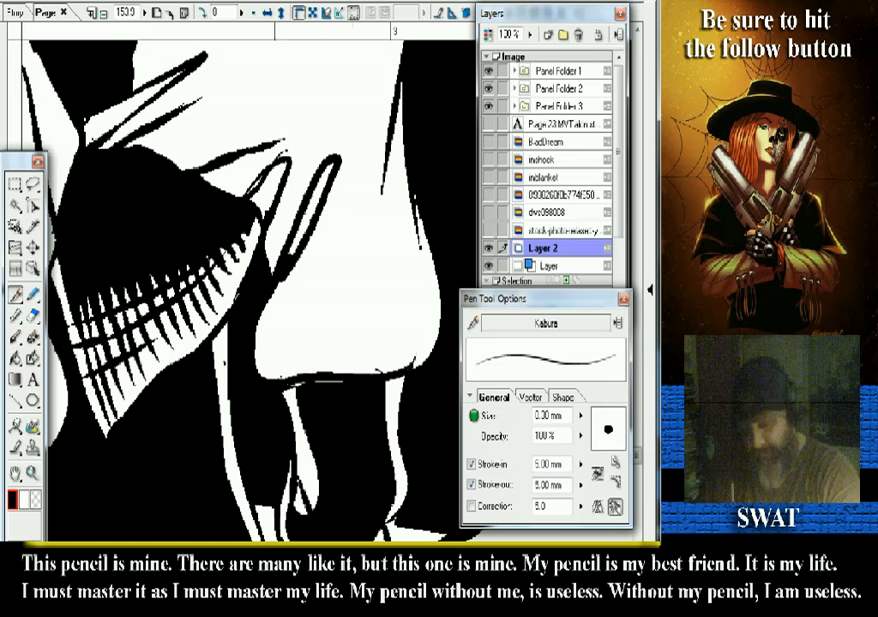
{"action": "mouse_move", "coordinate": [281, 378]}
{"action": "left_mouse_down"}
{"action": "mouse_move", "coordinate": [407, 372]}
{"action": "mouse_move", "coordinate": [306, 385]}
{"action": "left_mouse_up"}
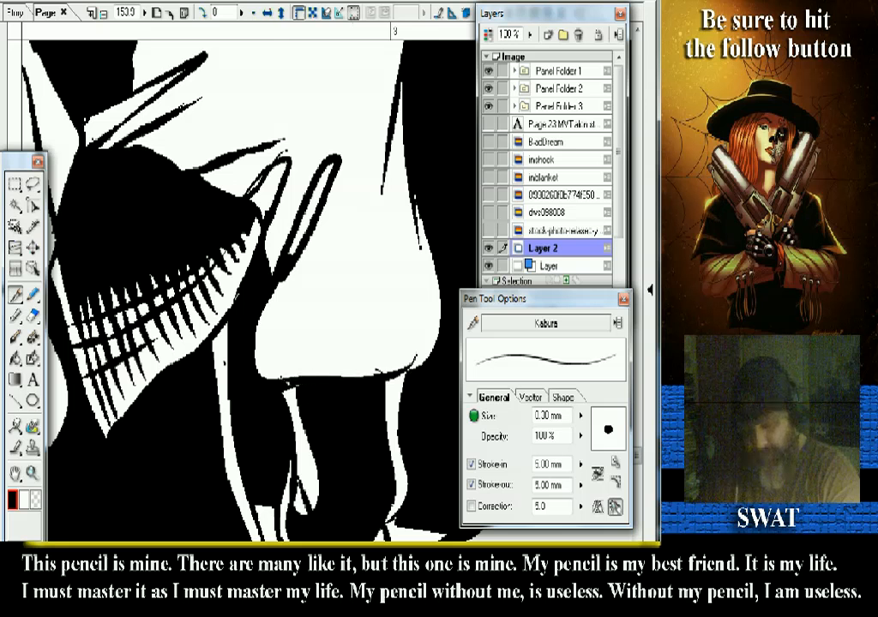
{"action": "left_click_drag", "start_coordinate": [377, 374], "coordinate": [427, 338]}
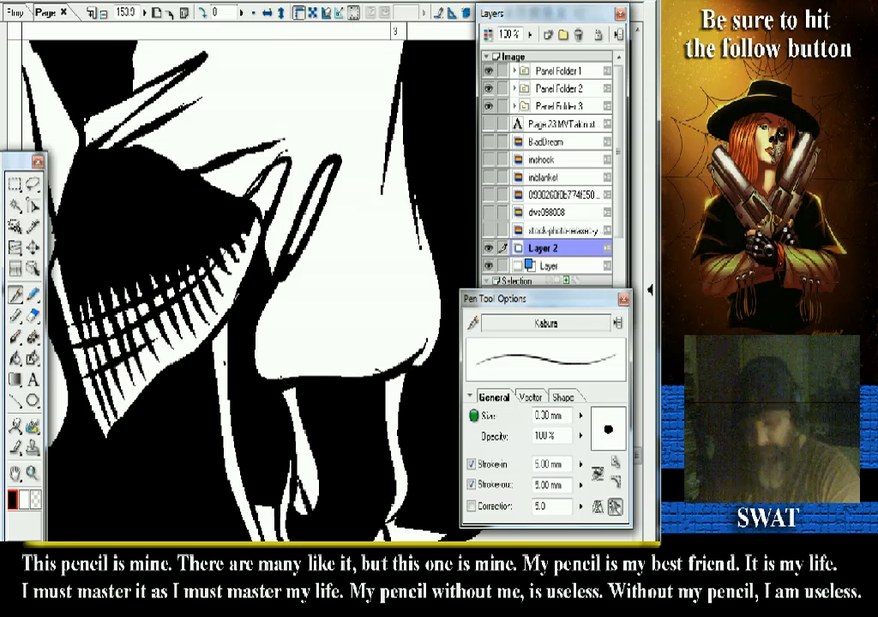
{"action": "mouse_move", "coordinate": [303, 302]}
{"action": "left_mouse_down"}
{"action": "mouse_move", "coordinate": [395, 218]}
{"action": "mouse_move", "coordinate": [353, 266]}
{"action": "left_mouse_up"}
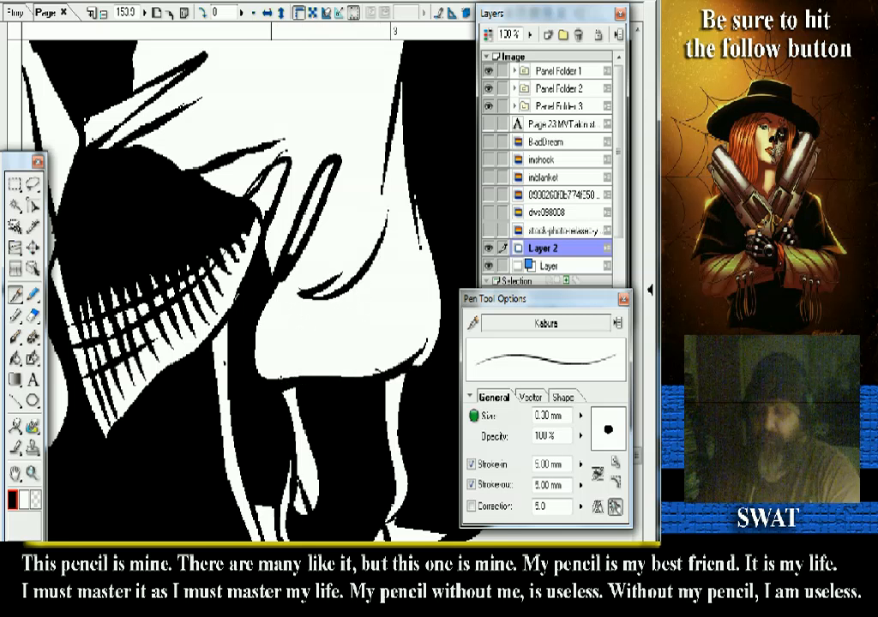
- Undo the last fold ink near the far knee and extend the long fold line further across the thigh
{"action": "left_click_drag", "start_coordinate": [218, 214], "coordinate": [290, 334]}
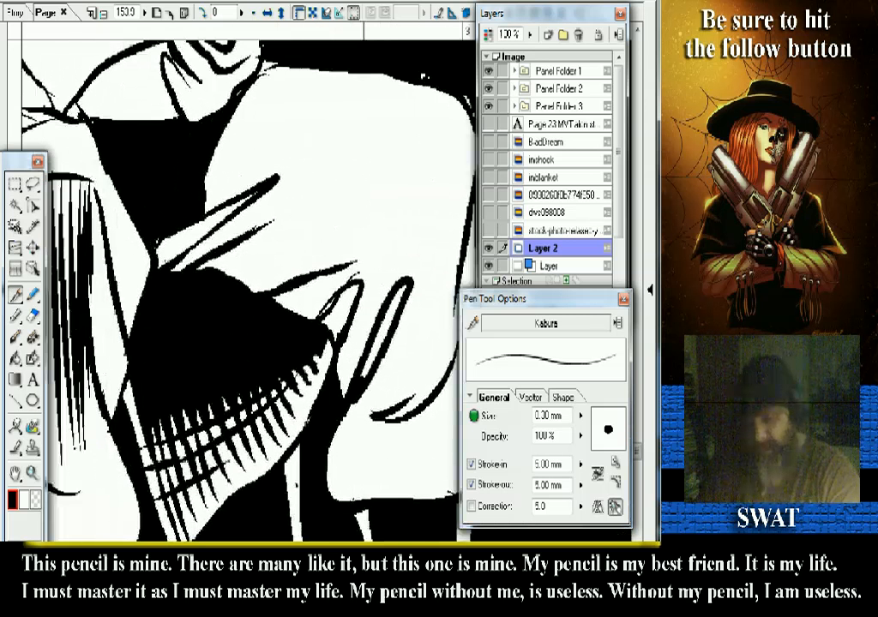
{"action": "key", "text": "ctrl+z"}
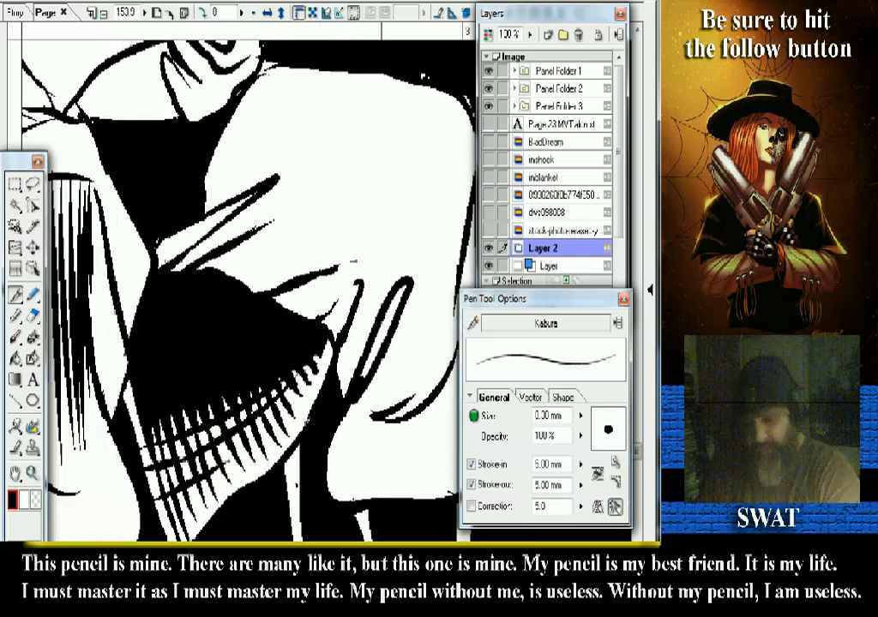
{"action": "left_click_drag", "start_coordinate": [352, 261], "coordinate": [400, 241]}
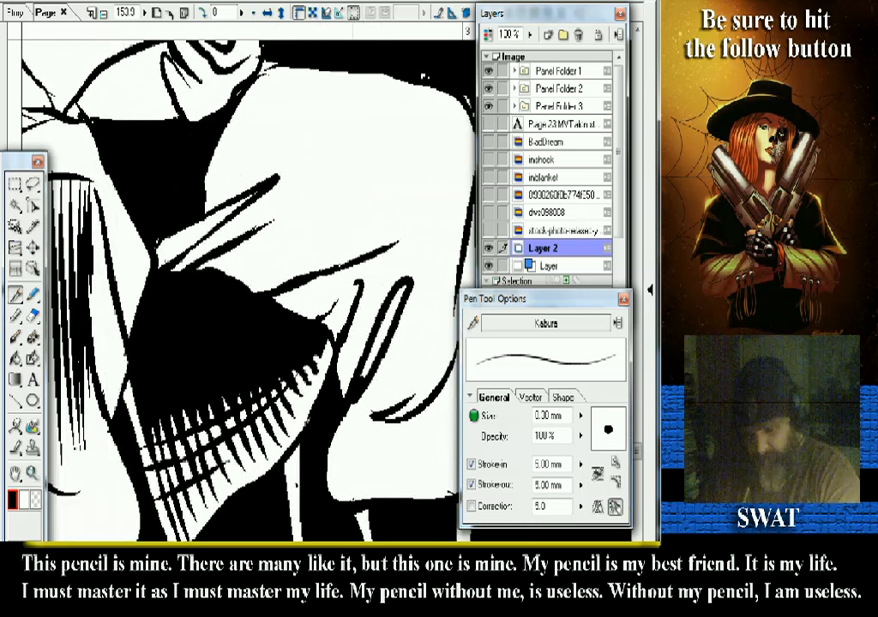
- Review the inked page from a distance, including the panel above, and return to a close view of the seated figure's legs
{"action": "key", "text": "ctrl+minus"}
{"action": "key", "text": "ctrl+minus"}
{"action": "key", "text": "ctrl+minus"}
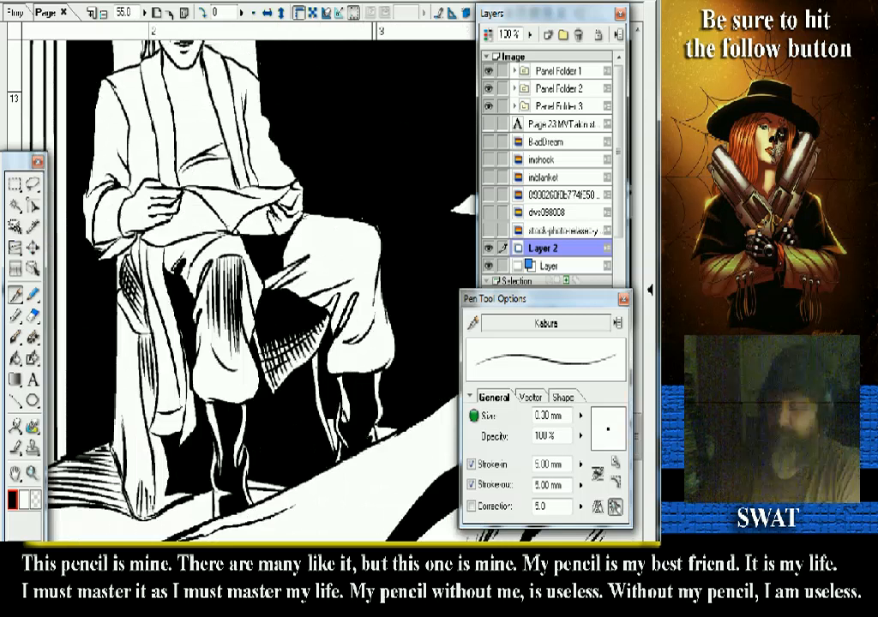
{"action": "key", "text": "ctrl+minus"}
{"action": "key", "text": "ctrl+minus"}
{"action": "key", "text": "ctrl+minus"}
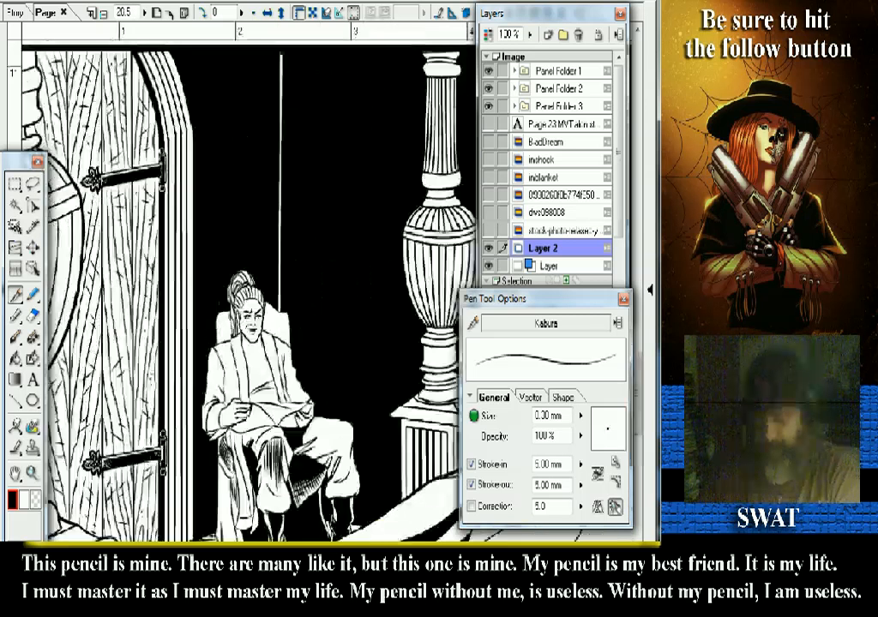
{"action": "scroll", "coordinate": [248, 283], "scroll_direction": "up", "scroll_amount": 10}
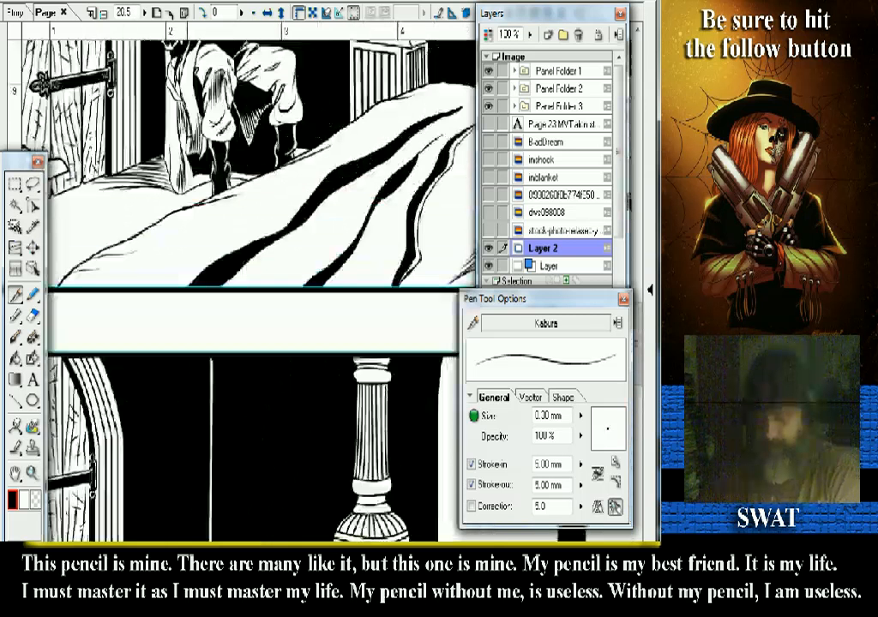
{"action": "scroll", "coordinate": [249, 282], "scroll_direction": "down", "scroll_amount": 8}
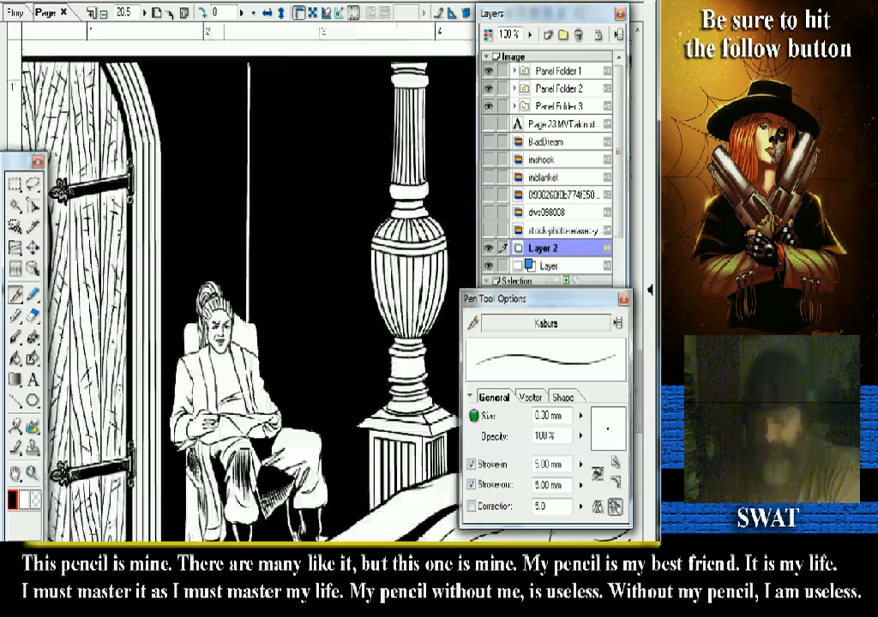
{"action": "scroll", "coordinate": [248, 283], "scroll_direction": "down", "scroll_amount": 8}
{"action": "key", "text": "/"}
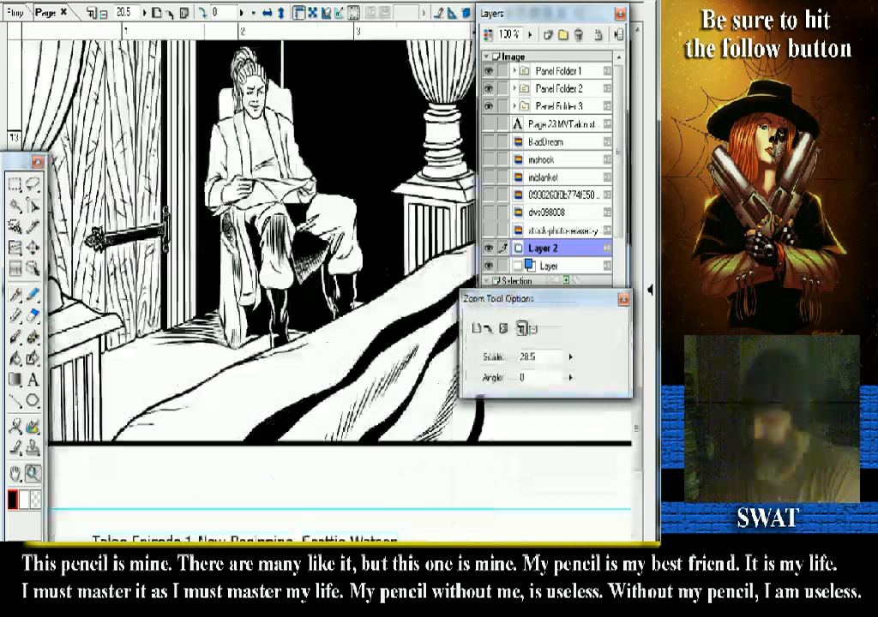
{"action": "left_click_drag", "start_coordinate": [261, 177], "coordinate": [421, 302]}
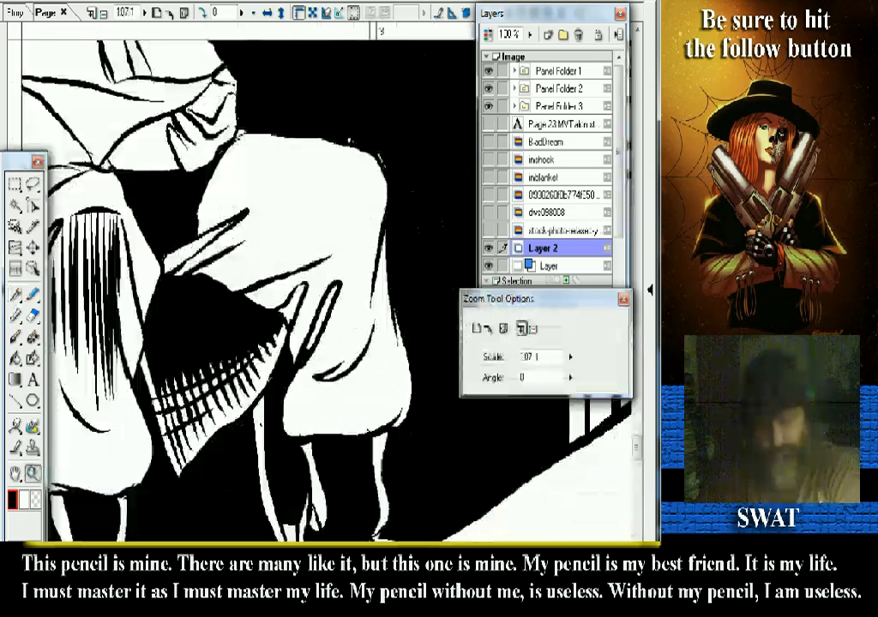
- Outline the small fold highlight at the near hip under the held cloth, and fill the thigh area around it with black
{"action": "key", "text": "p"}
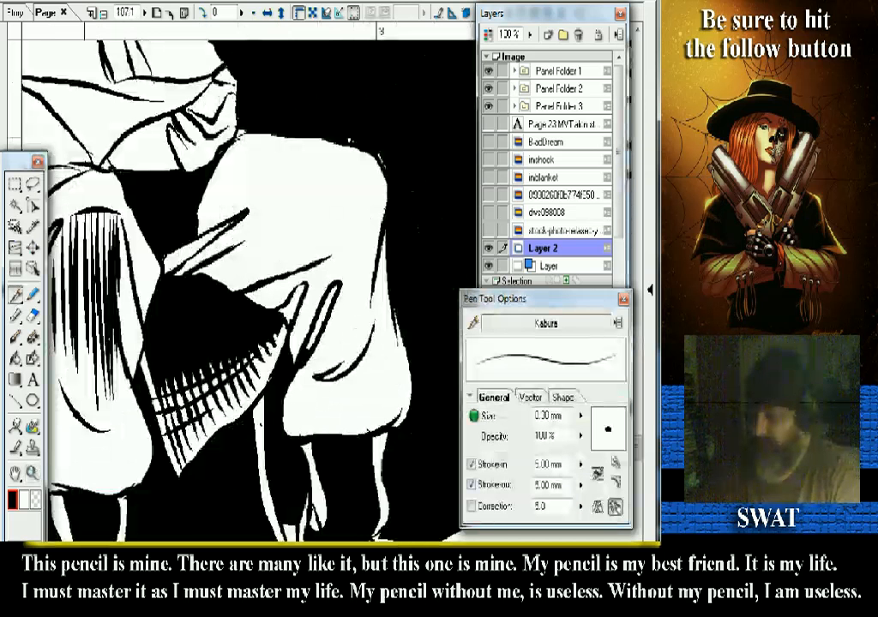
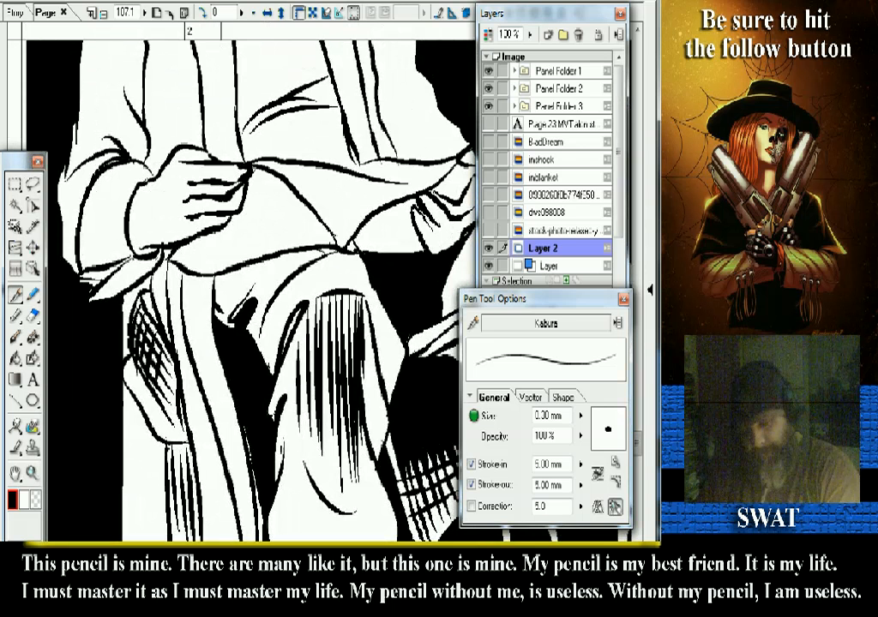
{"action": "left_click_drag", "start_coordinate": [223, 313], "coordinate": [249, 300]}
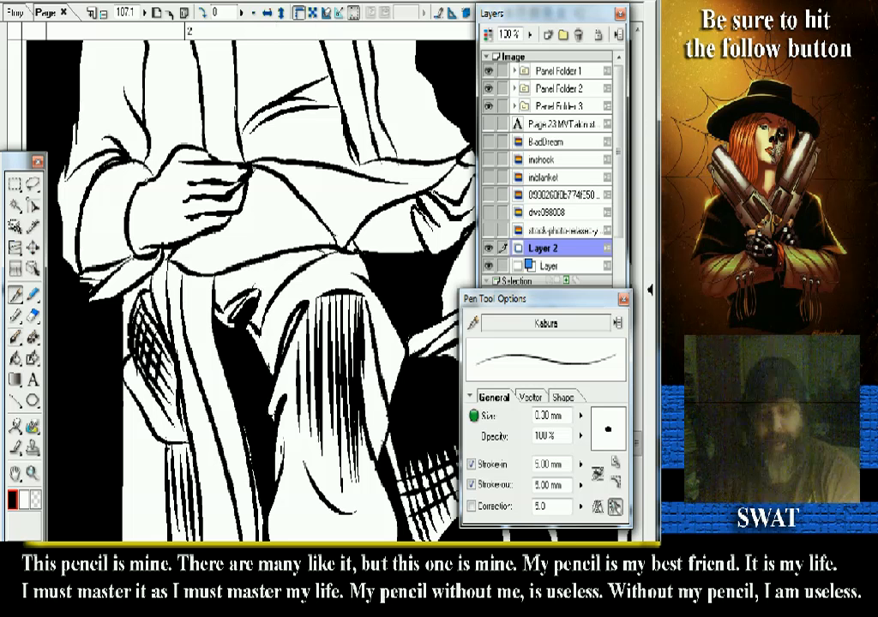
{"action": "key", "text": "g"}
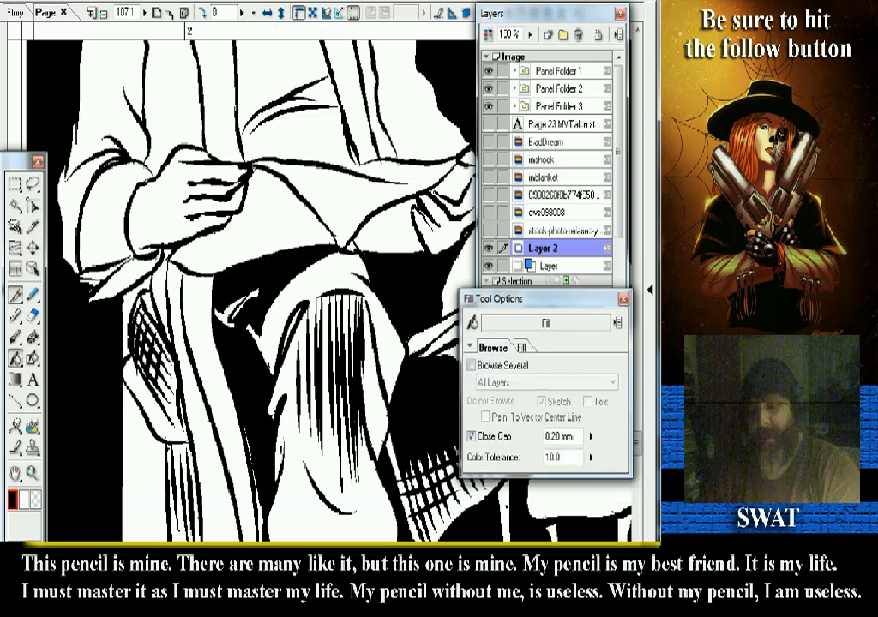
- Ink folds around the far hand's cuff and hatch the shaded underside of the held cloth beside it with diagonal strokes
{"action": "key", "text": "p"}
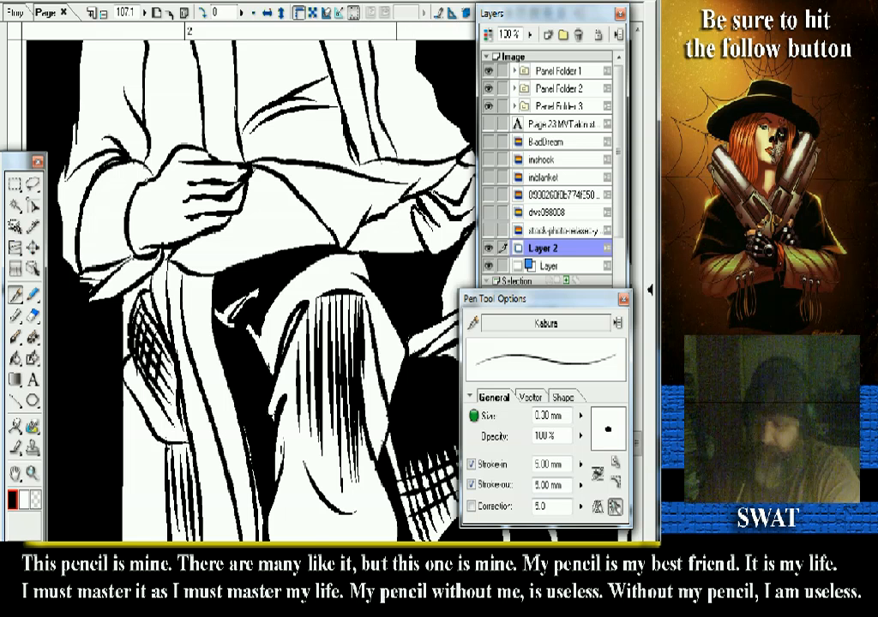
{"action": "left_click_drag", "start_coordinate": [300, 172], "coordinate": [257, 245]}
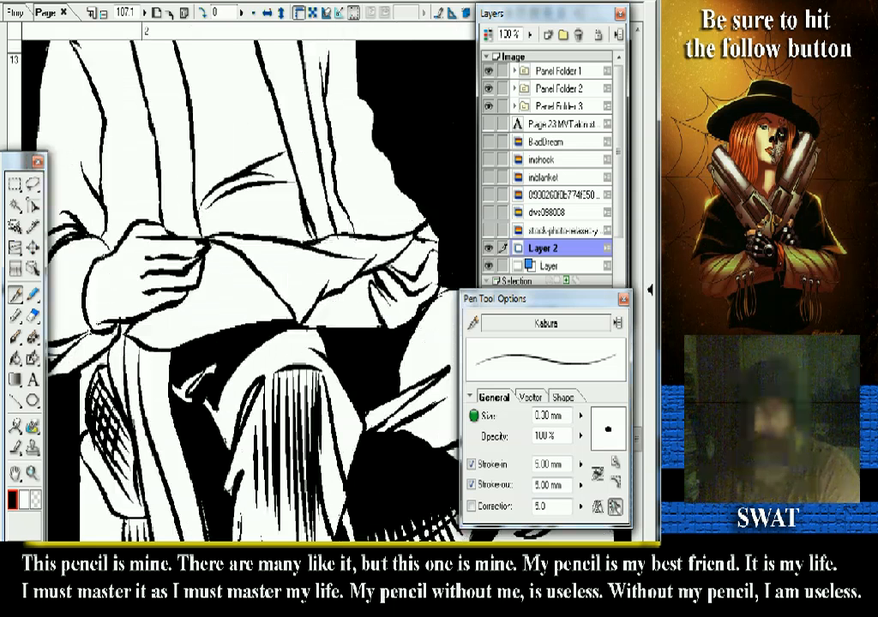
{"action": "left_click_drag", "start_coordinate": [258, 214], "coordinate": [190, 251]}
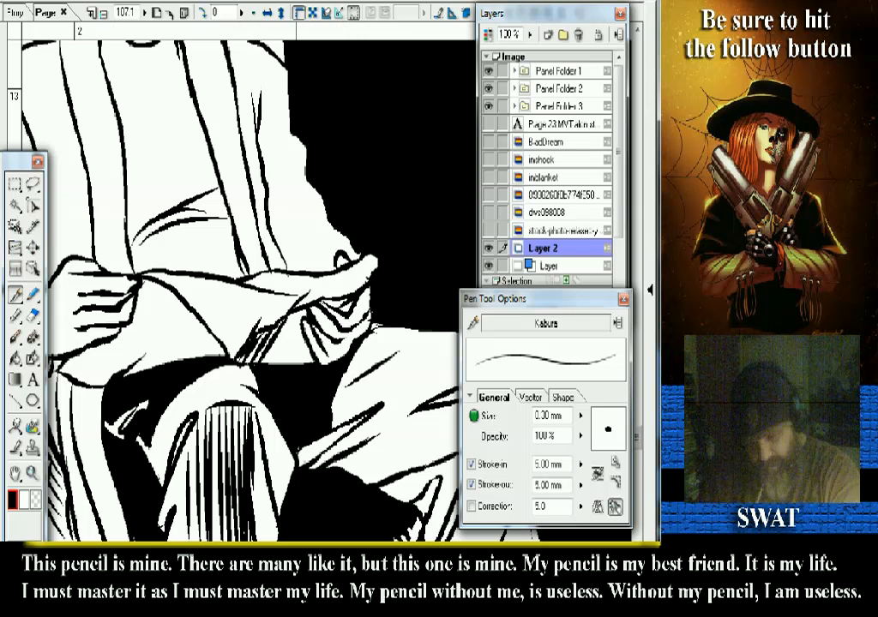
{"action": "mouse_move", "coordinate": [251, 359]}
{"action": "left_mouse_down"}
{"action": "mouse_move", "coordinate": [276, 329]}
{"action": "mouse_move", "coordinate": [295, 331]}
{"action": "left_mouse_up"}
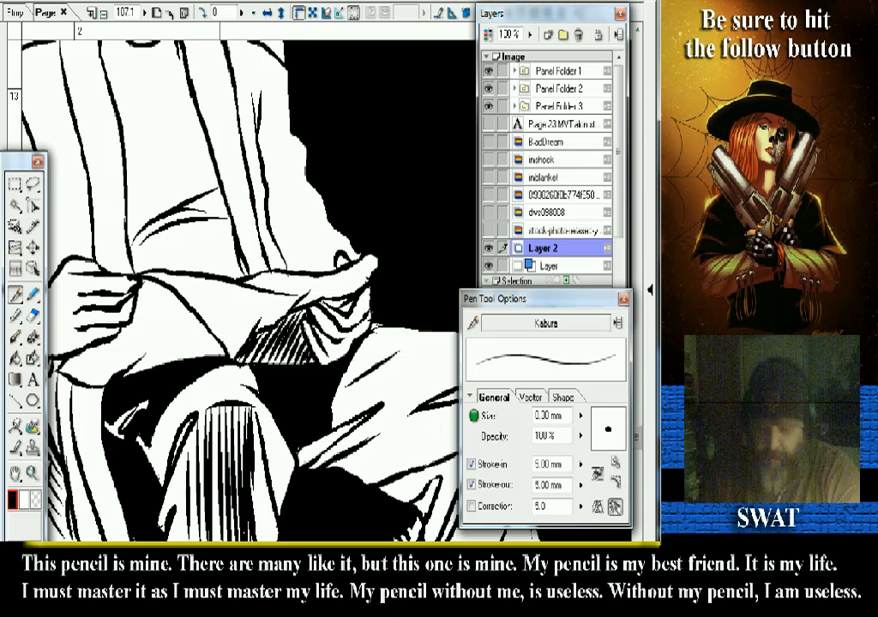
- Hatch the underside of the held cloth from its central fold to below the near hand with diagonal strokes
{"action": "mouse_move", "coordinate": [230, 360]}
{"action": "left_mouse_down"}
{"action": "mouse_move", "coordinate": [254, 336]}
{"action": "mouse_move", "coordinate": [238, 338]}
{"action": "left_mouse_up"}
{"action": "mouse_move", "coordinate": [206, 360]}
{"action": "left_mouse_down"}
{"action": "mouse_move", "coordinate": [230, 339]}
{"action": "mouse_move", "coordinate": [182, 329]}
{"action": "left_mouse_up"}
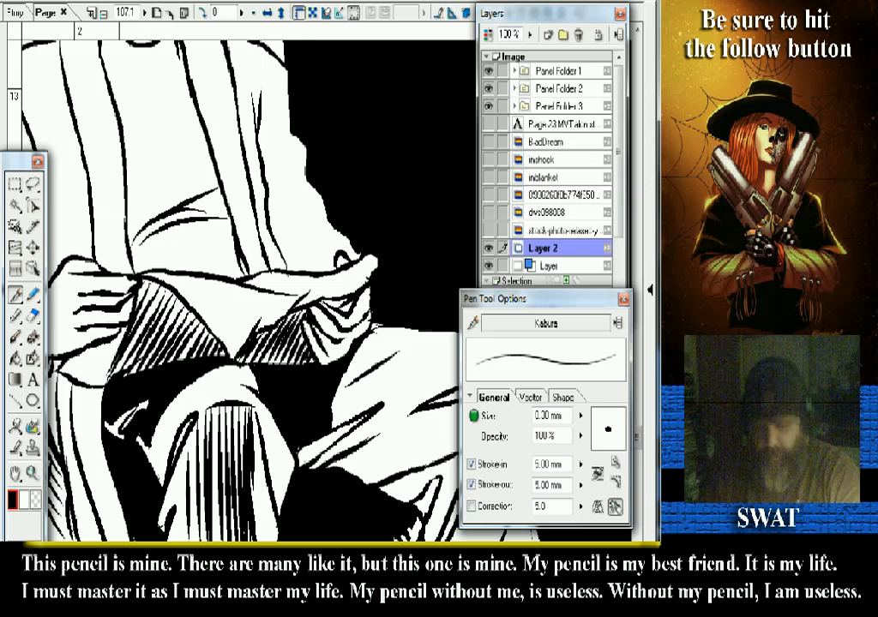
{"action": "mouse_move", "coordinate": [80, 305]}
{"action": "left_mouse_down"}
{"action": "mouse_move", "coordinate": [120, 228]}
{"action": "mouse_move", "coordinate": [97, 262]}
{"action": "left_mouse_up"}
{"action": "mouse_move", "coordinate": [68, 308]}
{"action": "left_mouse_down"}
{"action": "mouse_move", "coordinate": [88, 276]}
{"action": "mouse_move", "coordinate": [76, 278]}
{"action": "left_mouse_up"}
{"action": "mouse_move", "coordinate": [58, 301]}
{"action": "left_mouse_down"}
{"action": "mouse_move", "coordinate": [69, 280]}
{"action": "mouse_move", "coordinate": [62, 283]}
{"action": "left_mouse_up"}
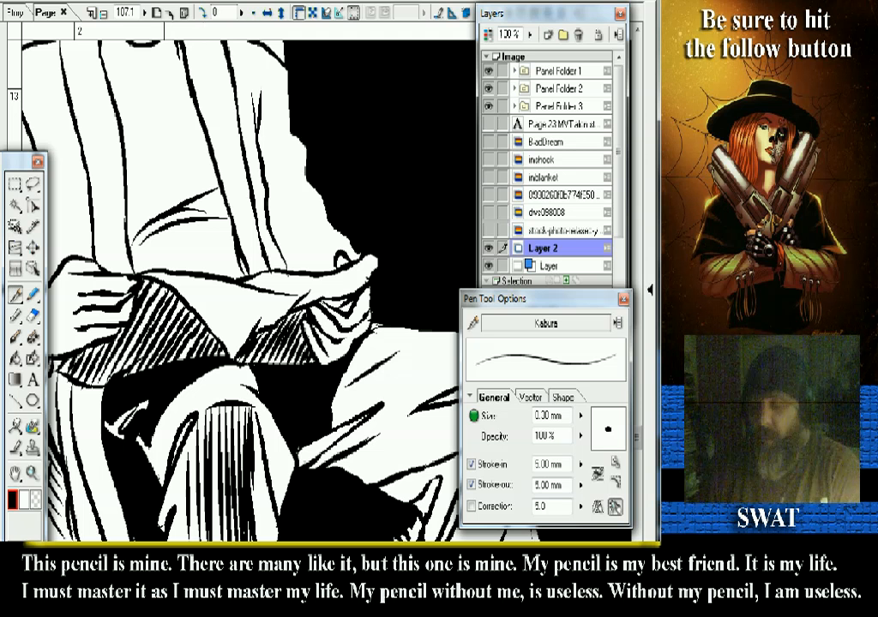
- Ink fold outlines down the far coat sleeve from shoulder to wrist, and fill the sleeve's inner shadow with black
{"action": "mouse_move", "coordinate": [222, 274]}
{"action": "left_mouse_down"}
{"action": "mouse_move", "coordinate": [278, 272]}
{"action": "mouse_move", "coordinate": [293, 282]}
{"action": "mouse_move", "coordinate": [290, 315]}
{"action": "left_mouse_up"}
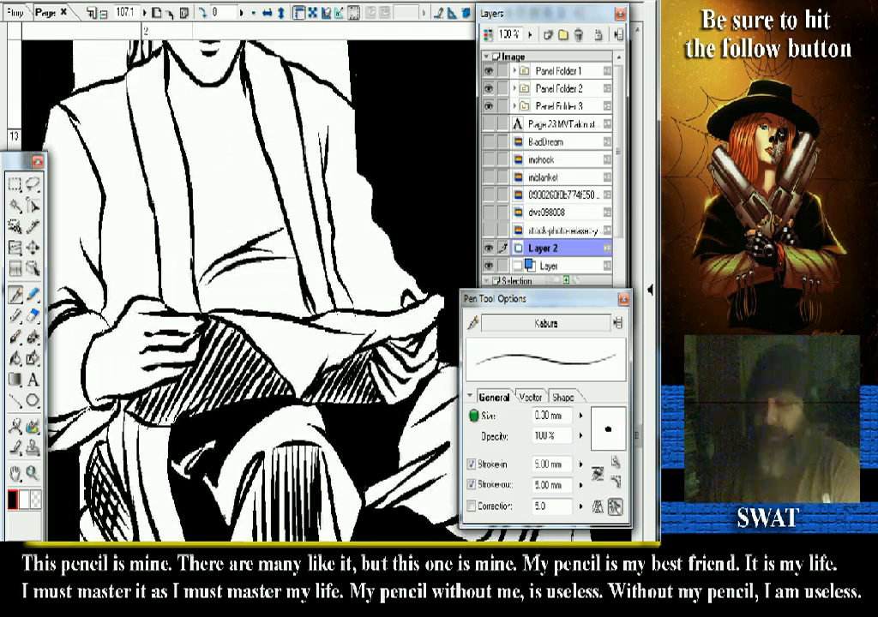
{"action": "left_click_drag", "start_coordinate": [240, 283], "coordinate": [218, 291]}
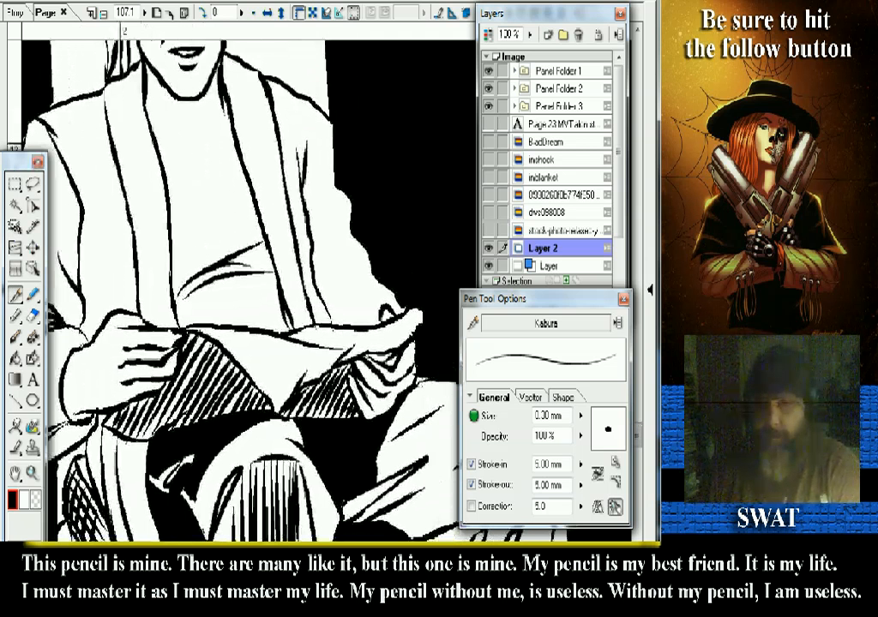
{"action": "scroll", "coordinate": [240, 283], "scroll_direction": "down", "scroll_amount": 1}
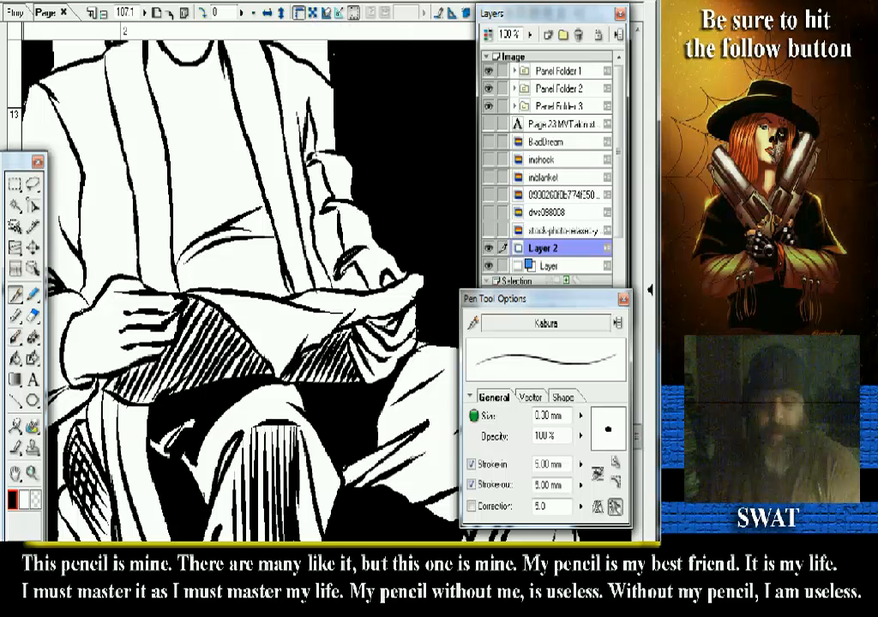
{"action": "key", "text": "g"}
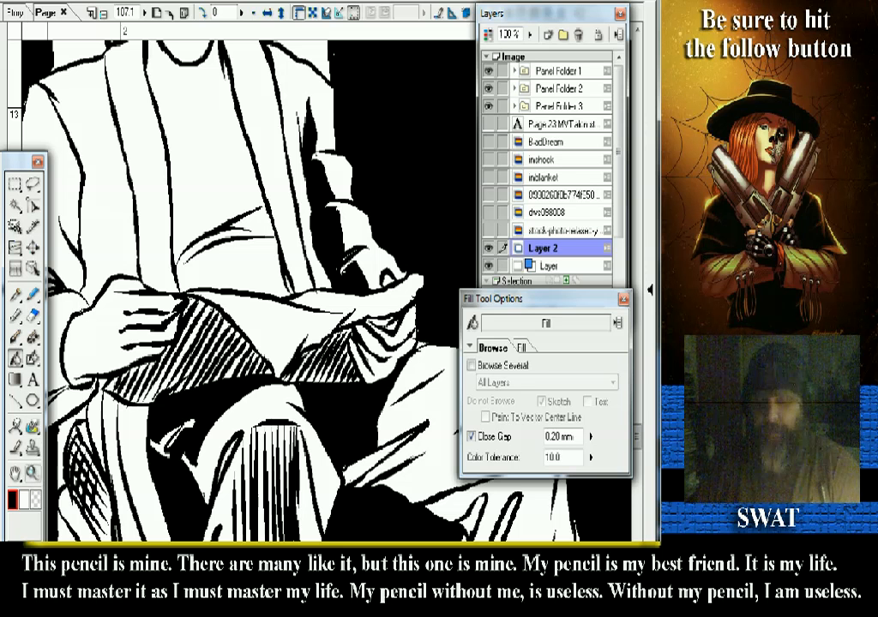
- Ink jagged, pointed fold lines on the coat between the near sleeve and the lapel, undoing the strokes that miss
{"action": "left_click", "coordinate": [32, 473]}
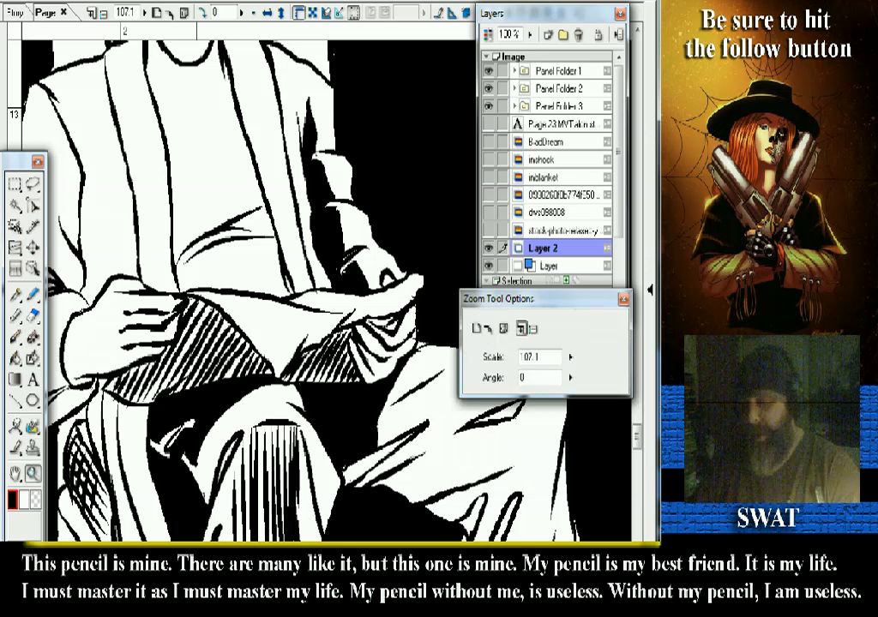
{"action": "left_click_drag", "start_coordinate": [215, 291], "coordinate": [295, 343]}
{"action": "key", "text": "p"}
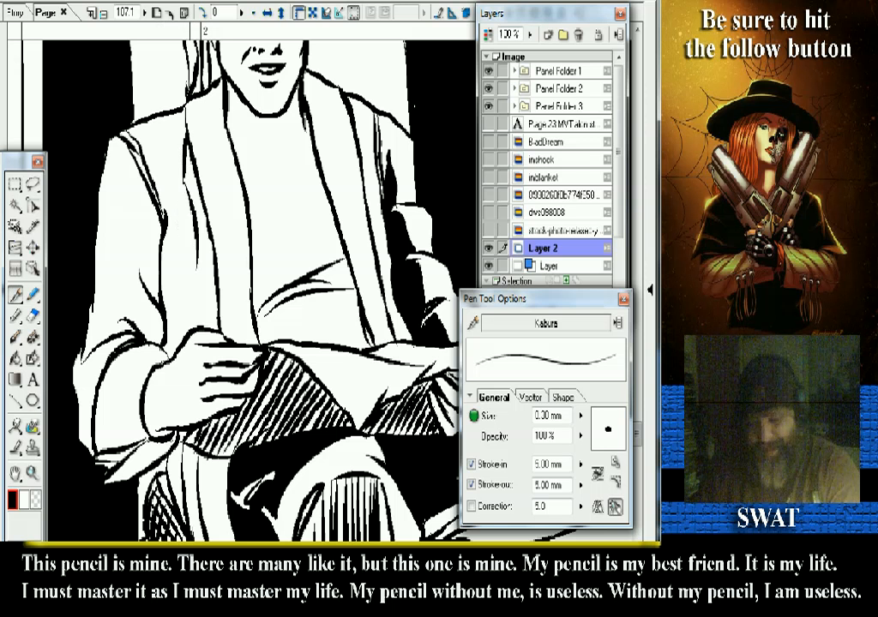
{"action": "mouse_move", "coordinate": [197, 268]}
{"action": "left_mouse_down"}
{"action": "mouse_move", "coordinate": [187, 216]}
{"action": "mouse_move", "coordinate": [144, 168]}
{"action": "mouse_move", "coordinate": [137, 134]}
{"action": "left_mouse_up"}
{"action": "key", "text": "ctrl+z"}
{"action": "left_click_drag", "start_coordinate": [135, 189], "coordinate": [131, 131]}
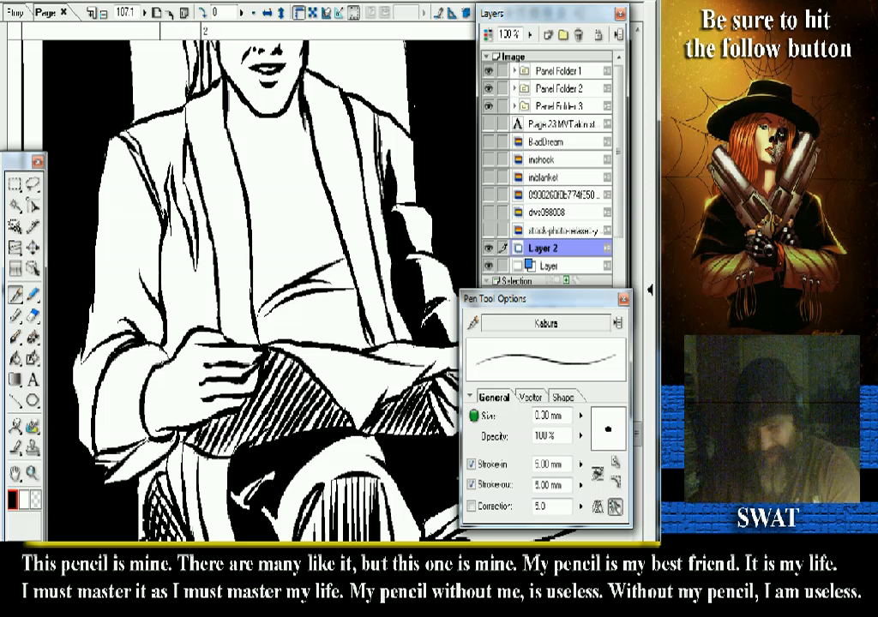
{"action": "key", "text": "ctrl+z"}
{"action": "mouse_move", "coordinate": [171, 169]}
{"action": "left_mouse_down"}
{"action": "mouse_move", "coordinate": [163, 212]}
{"action": "mouse_move", "coordinate": [177, 262]}
{"action": "left_mouse_up"}
{"action": "key", "text": "ctrl+z"}
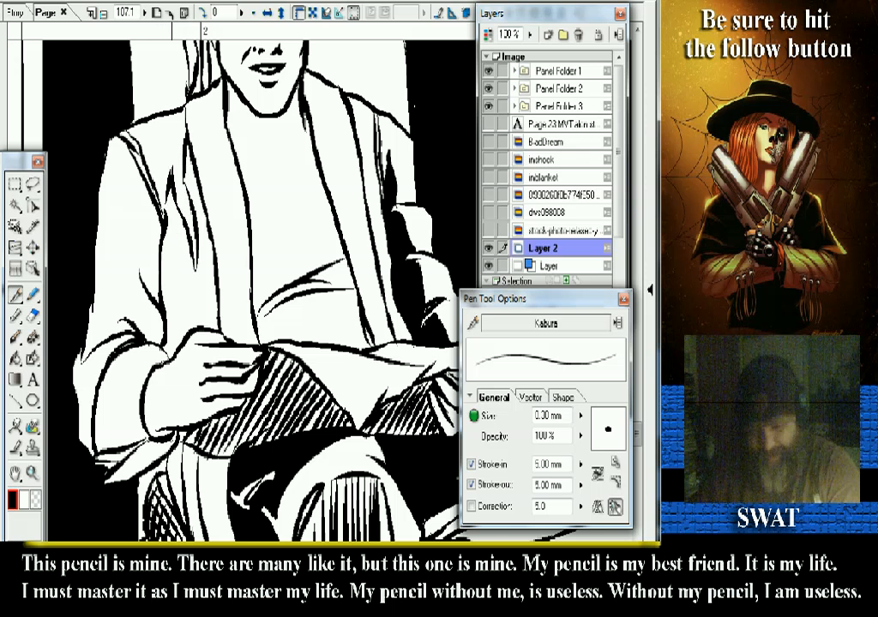
{"action": "left_click_drag", "start_coordinate": [162, 178], "coordinate": [167, 249]}
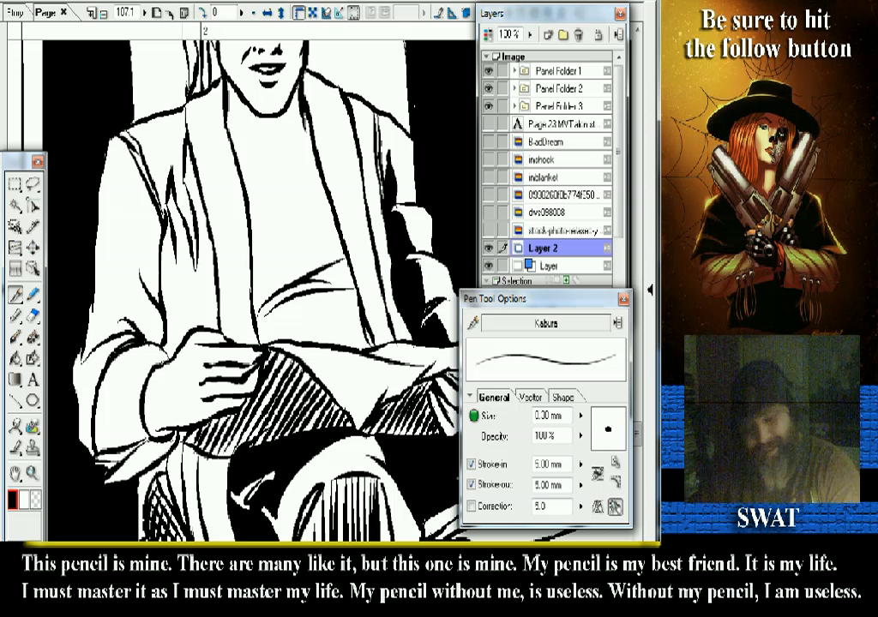
{"action": "left_click_drag", "start_coordinate": [140, 190], "coordinate": [130, 257]}
{"action": "key", "text": "ctrl+z"}
{"action": "key", "text": "ctrl+z"}
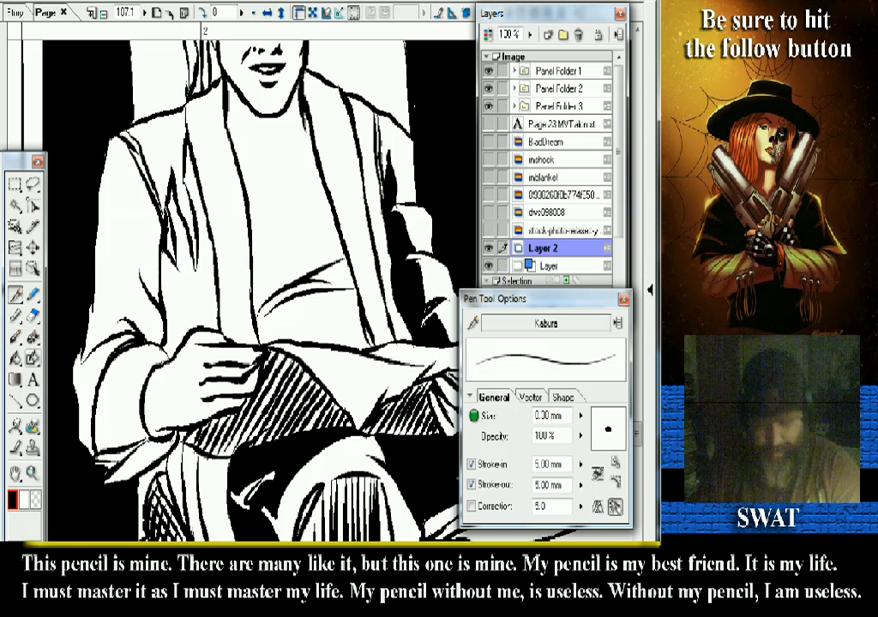
- Fill the coat area around the jagged folds, between the near sleeve and the lapel, with black
{"action": "key", "text": "g"}
{"action": "left_click", "coordinate": [161, 206]}
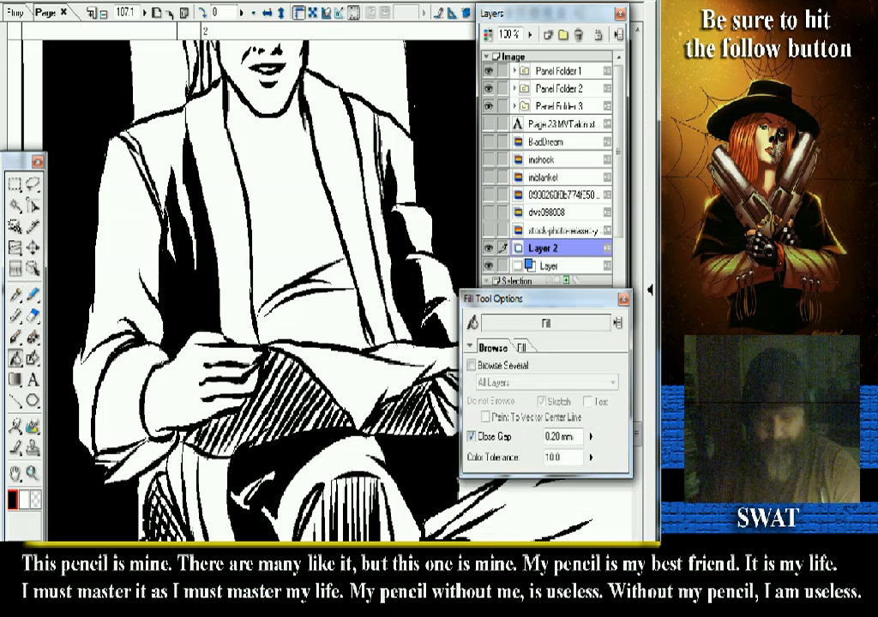
{"action": "key", "text": "p"}
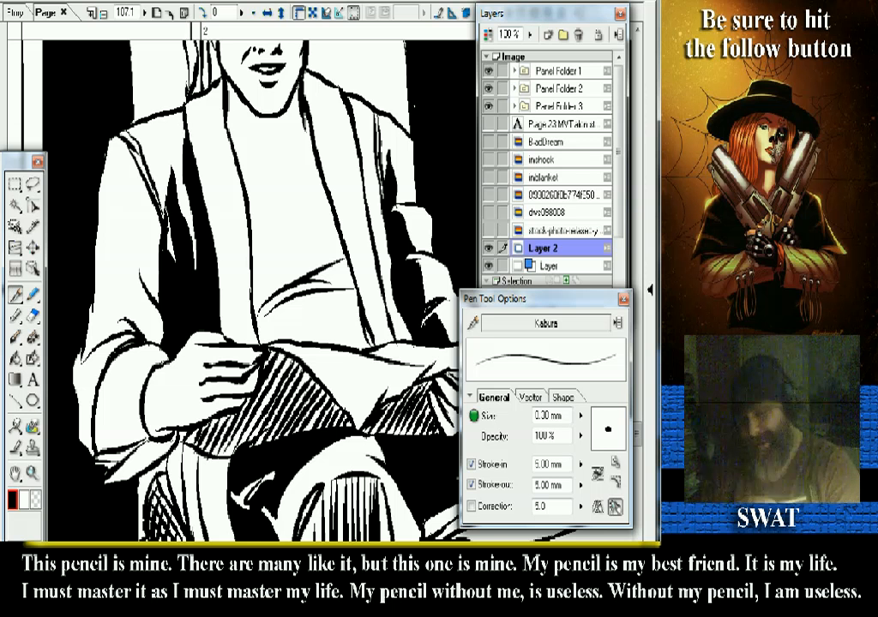
- Ink extra thin fold lines on the coat's shoulders beside the lapels on both sides of the chest
{"action": "scroll", "coordinate": [257, 283], "scroll_direction": "down", "scroll_amount": 2}
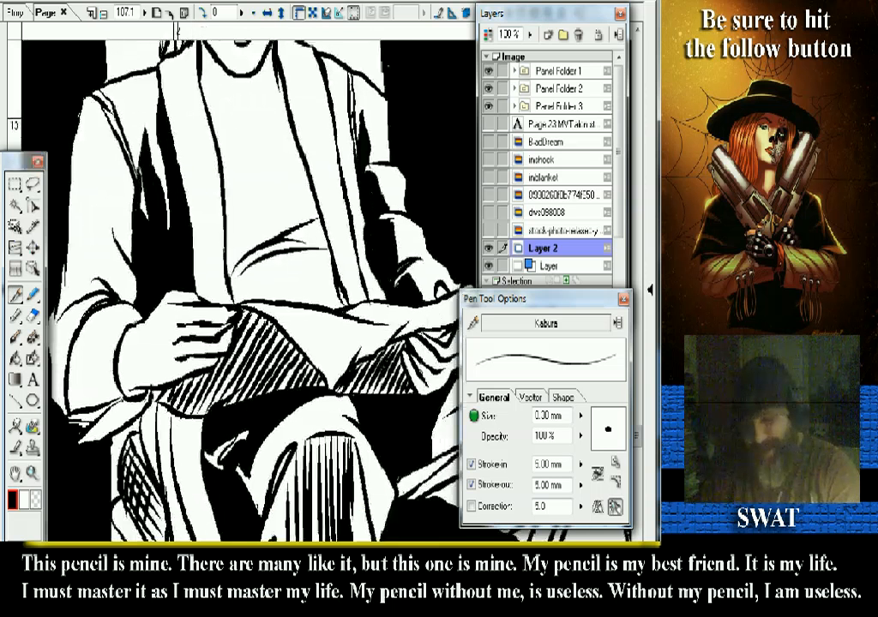
{"action": "scroll", "coordinate": [257, 283], "scroll_direction": "up", "scroll_amount": 2}
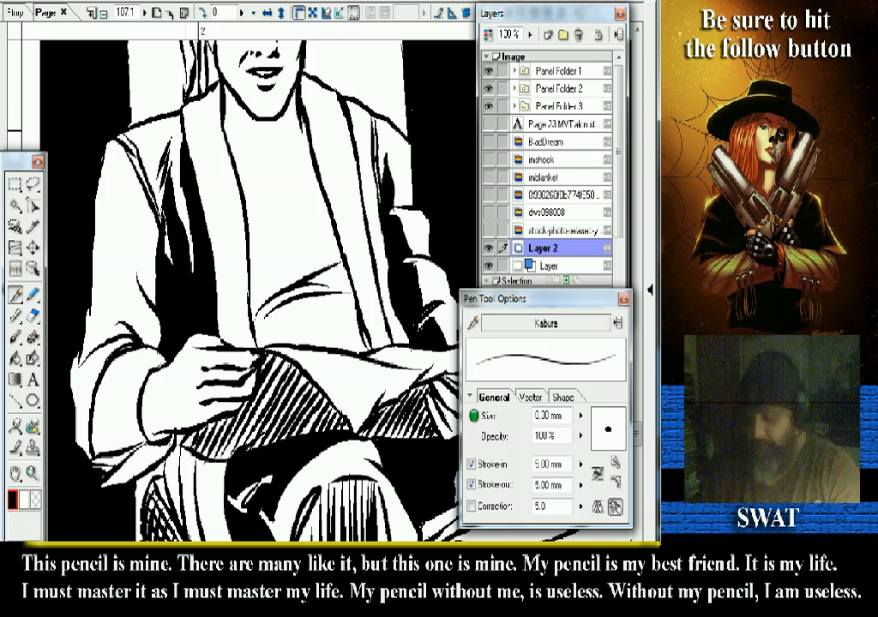
- Examine the inked figure from the face down to the legs, and its place in the whole panel
{"action": "scroll", "coordinate": [257, 283], "scroll_direction": "down", "scroll_amount": 2}
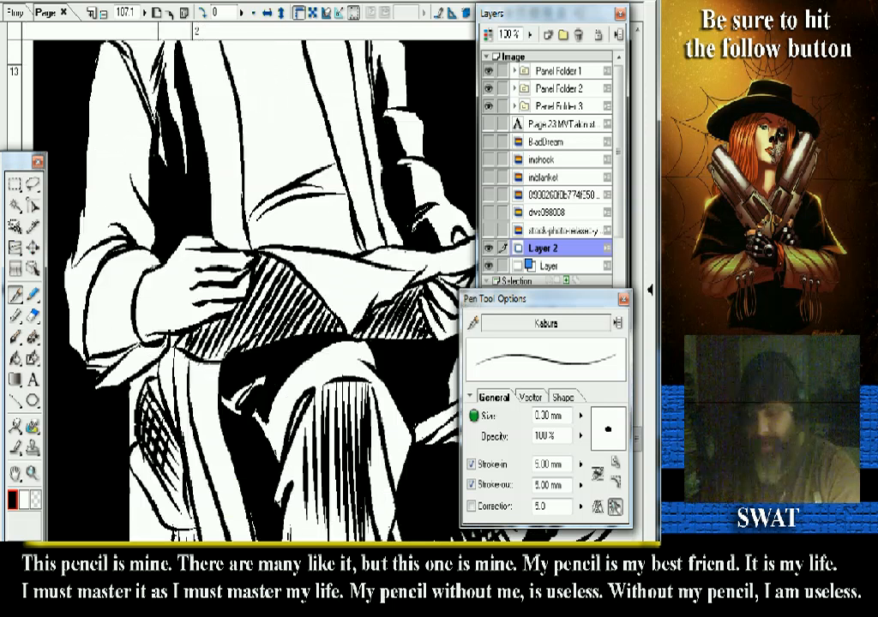
{"action": "scroll", "coordinate": [257, 283], "scroll_direction": "down", "scroll_amount": 1}
{"action": "scroll", "coordinate": [257, 283], "scroll_direction": "up", "scroll_amount": 5}
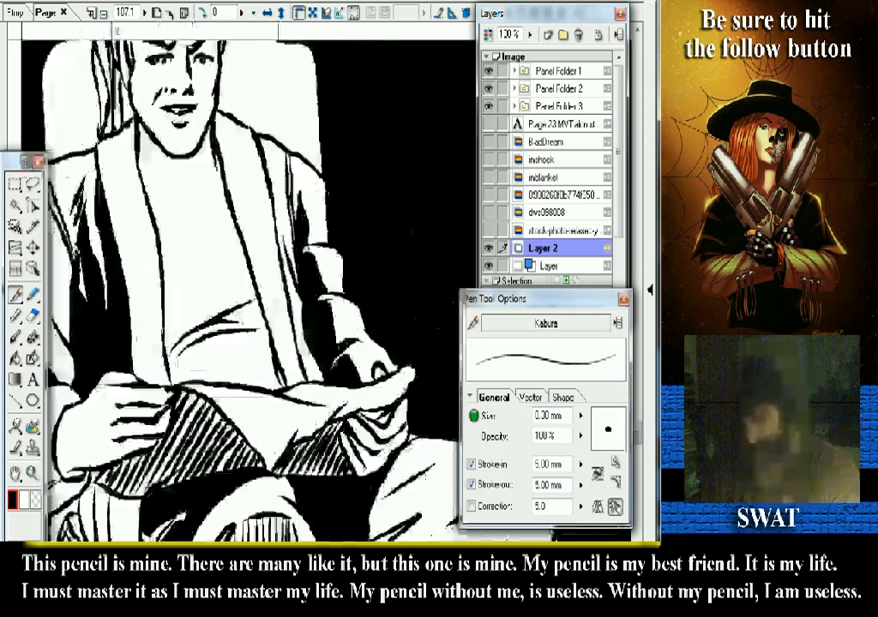
{"action": "scroll", "coordinate": [249, 282], "scroll_direction": "up", "scroll_amount": 1}
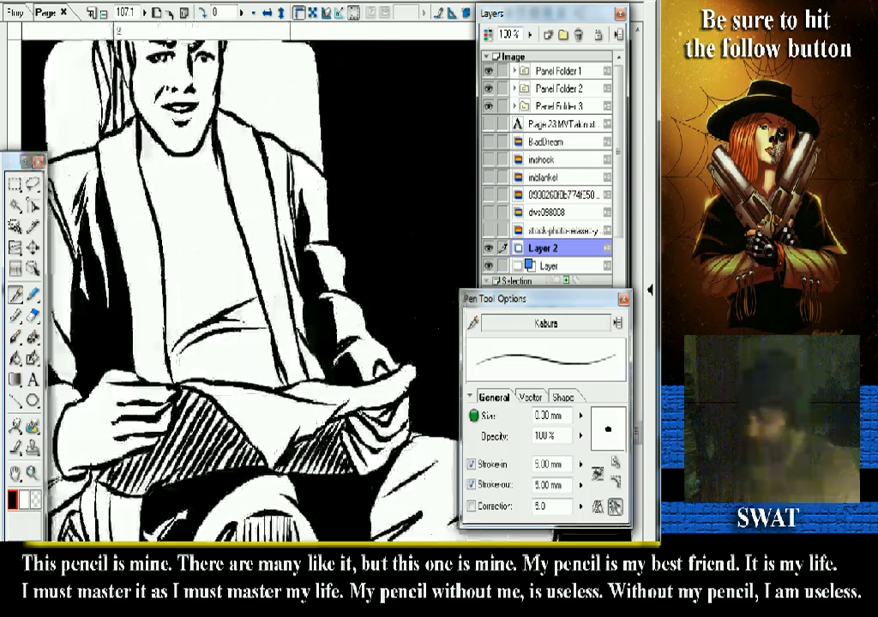
{"action": "scroll", "coordinate": [248, 283], "scroll_direction": "down", "scroll_amount": 6}
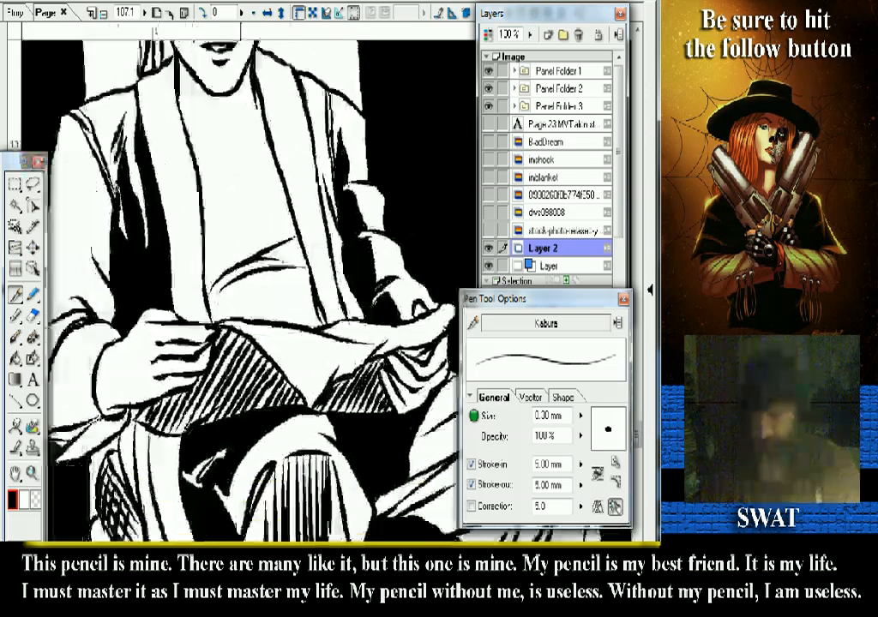
{"action": "scroll", "coordinate": [248, 283], "scroll_direction": "down", "scroll_amount": 4}
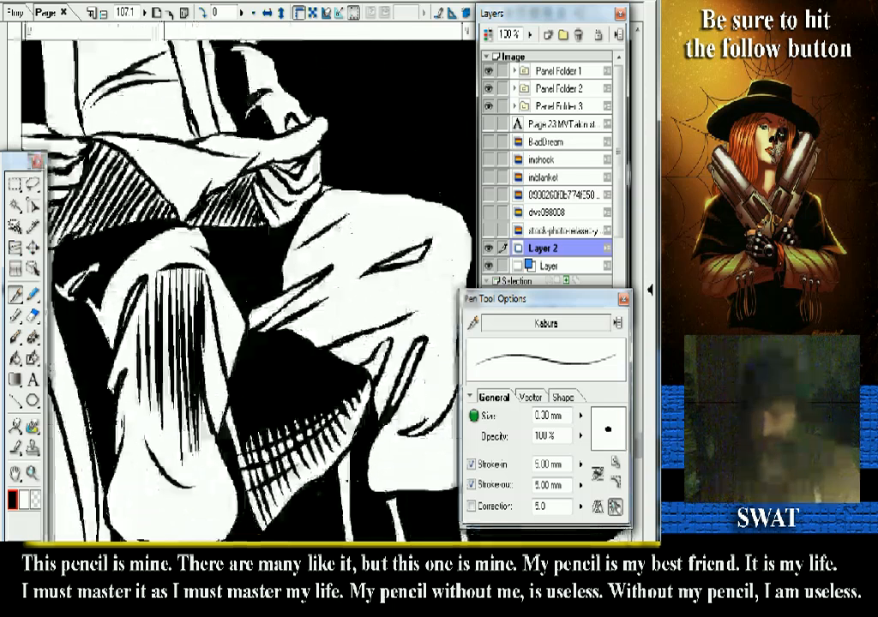
{"action": "scroll", "coordinate": [249, 283], "scroll_direction": "down", "scroll_amount": 6}
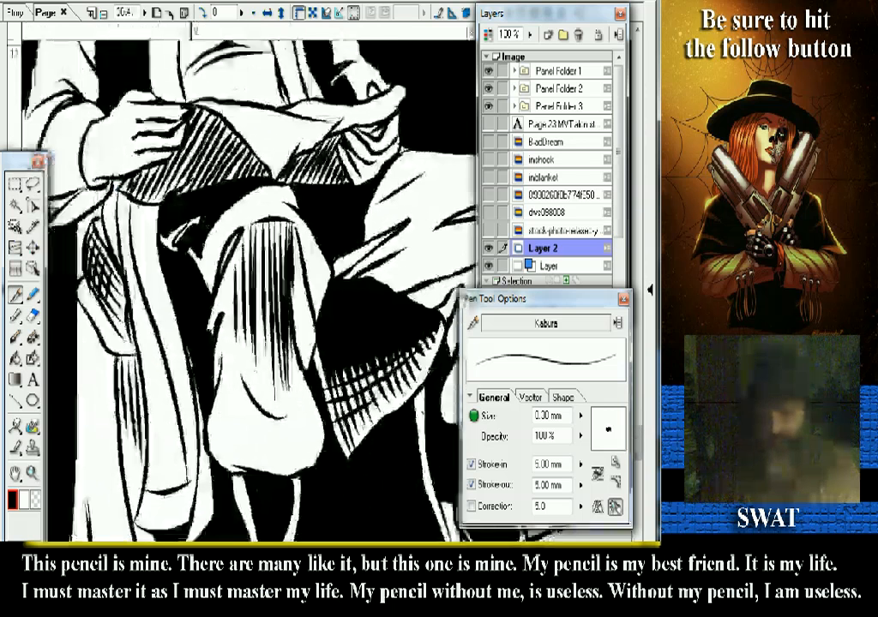
{"action": "scroll", "coordinate": [249, 283], "scroll_direction": "down", "scroll_amount": 2}
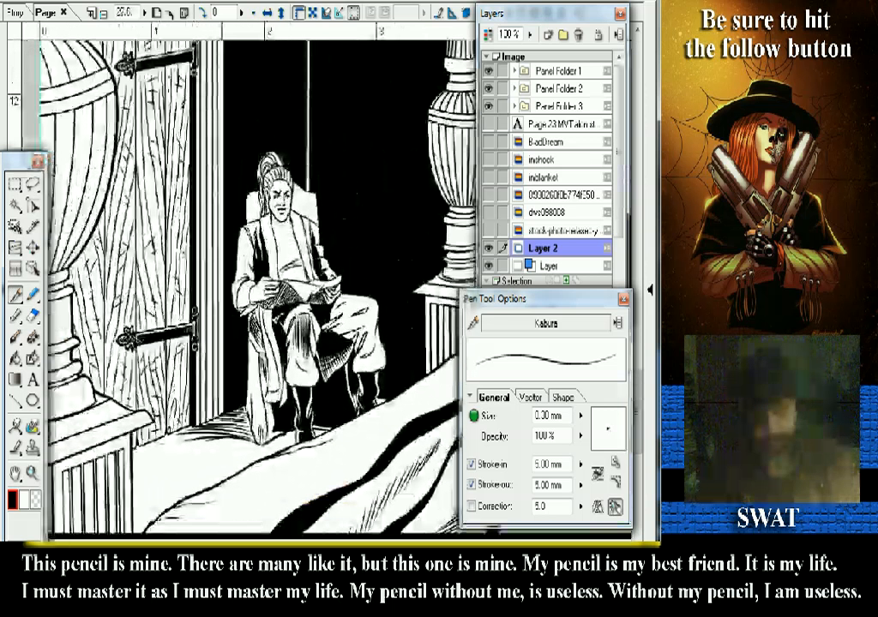
- Ink the shirt's neckline and diagonal chest folds, and fill the shirt between them with black
{"action": "left_click", "coordinate": [33, 472]}
{"action": "left_click", "coordinate": [278, 190]}
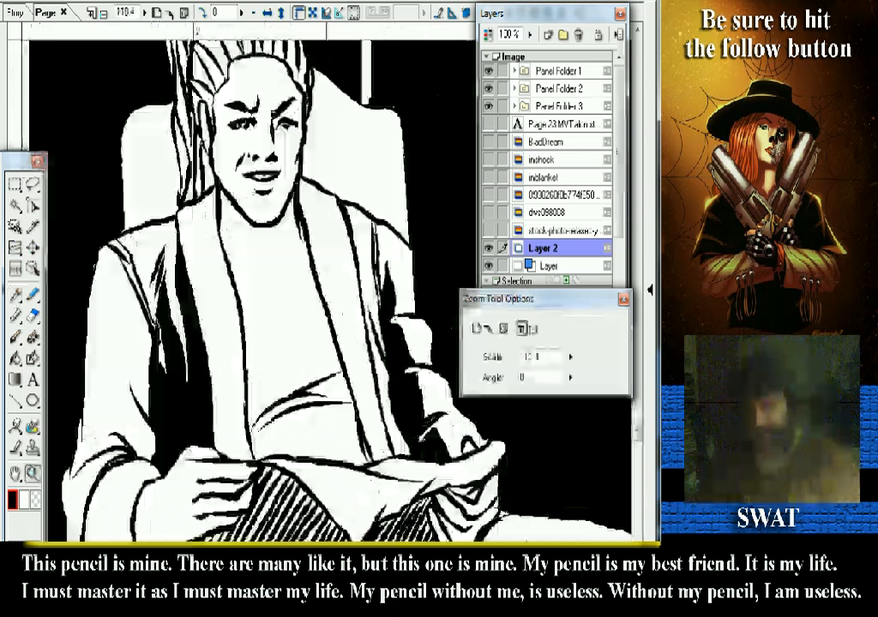
{"action": "key", "text": "p"}
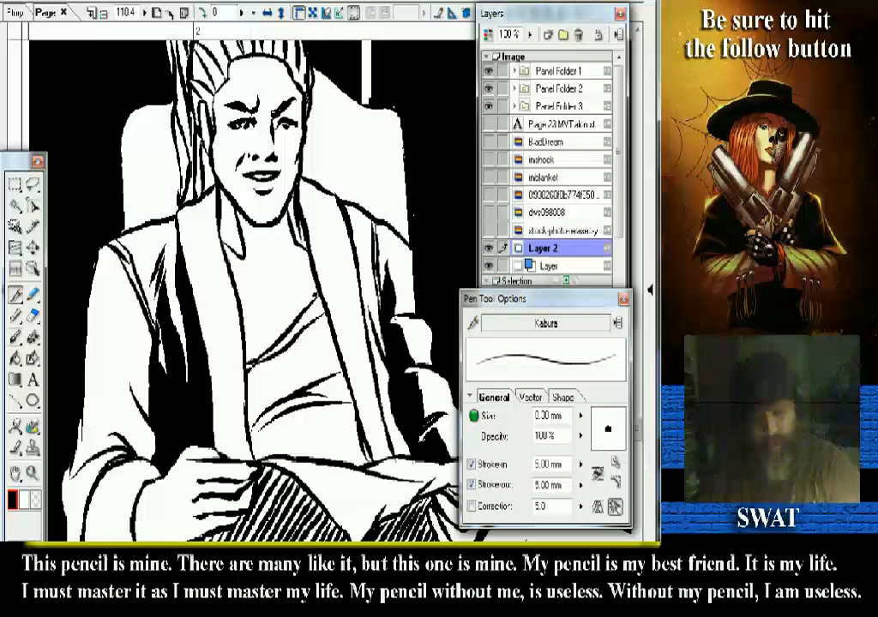
{"action": "key", "text": "g"}
{"action": "left_click", "coordinate": [257, 275]}
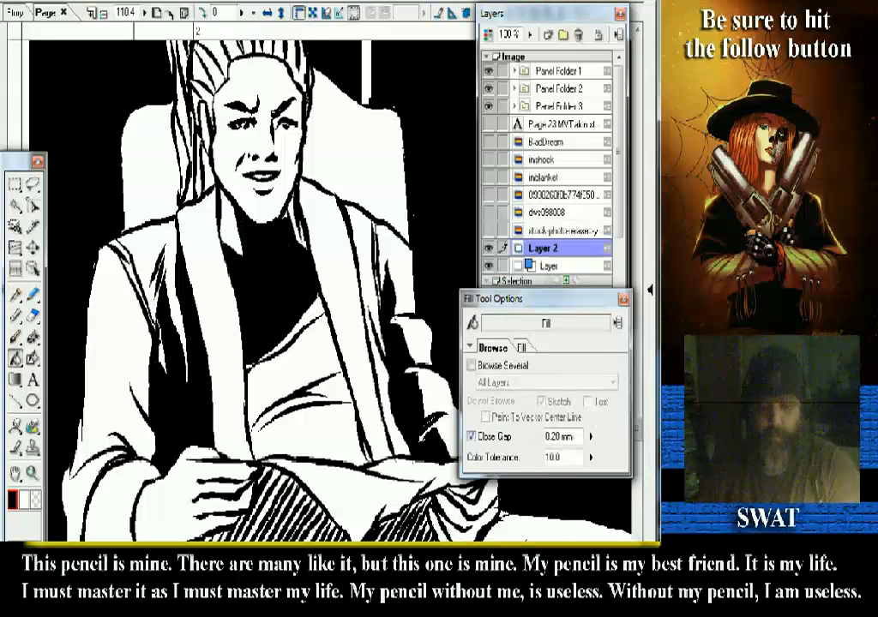
- Thicken the shirt's lower fold lines and fill the rest of the shirt with black, leaving narrow white highlights along the folds
{"action": "key", "text": "p"}
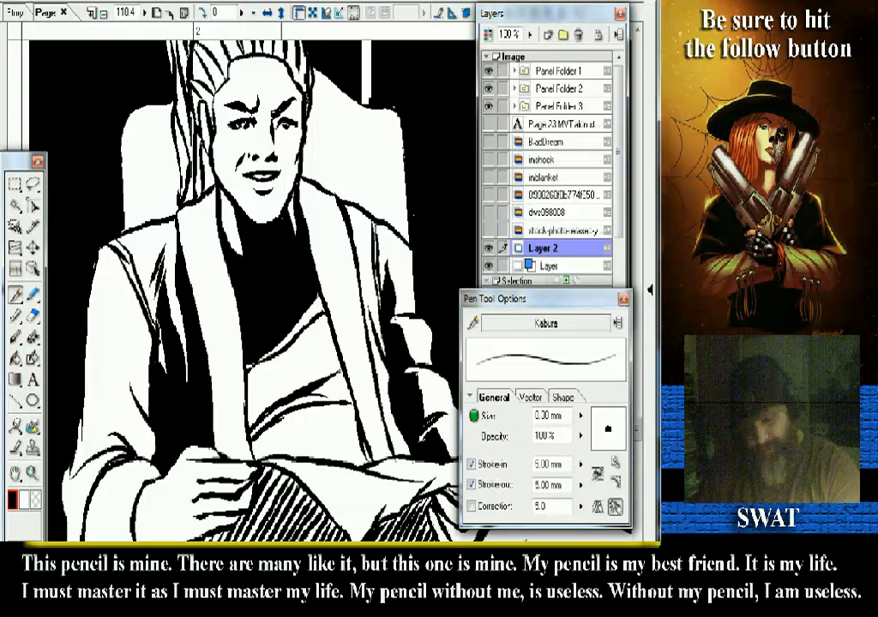
{"action": "key", "text": "g"}
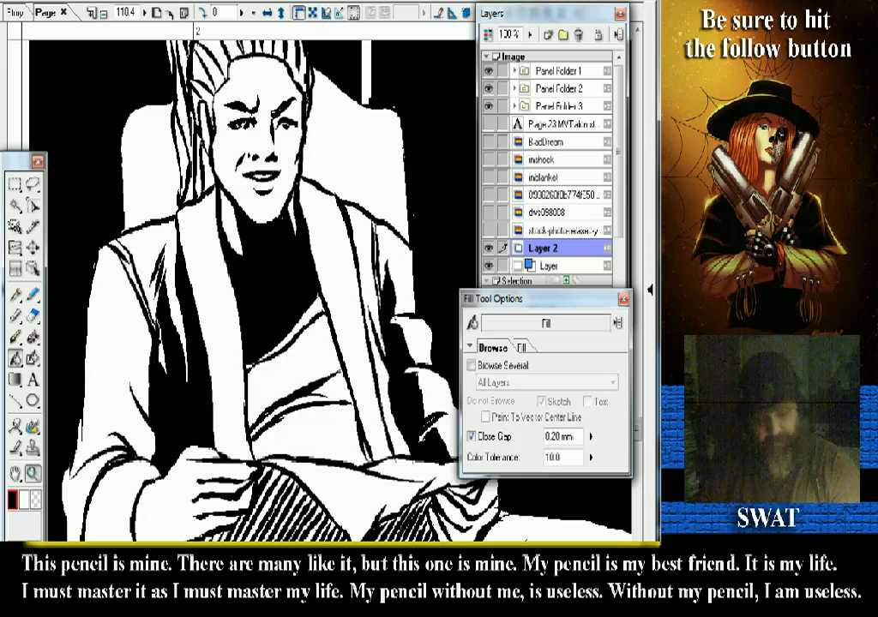
{"action": "left_click", "coordinate": [32, 474]}
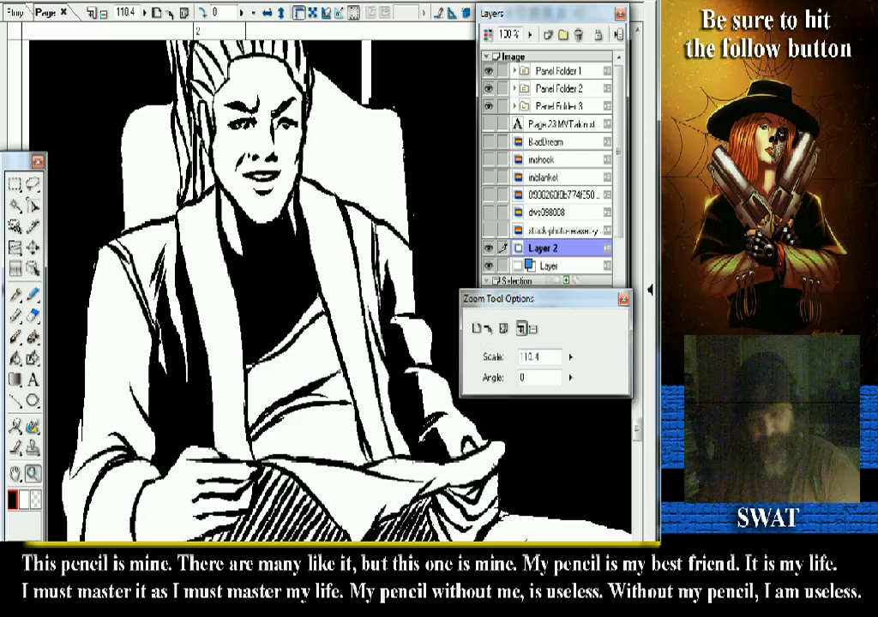
{"action": "left_click_drag", "start_coordinate": [179, 211], "coordinate": [326, 382]}
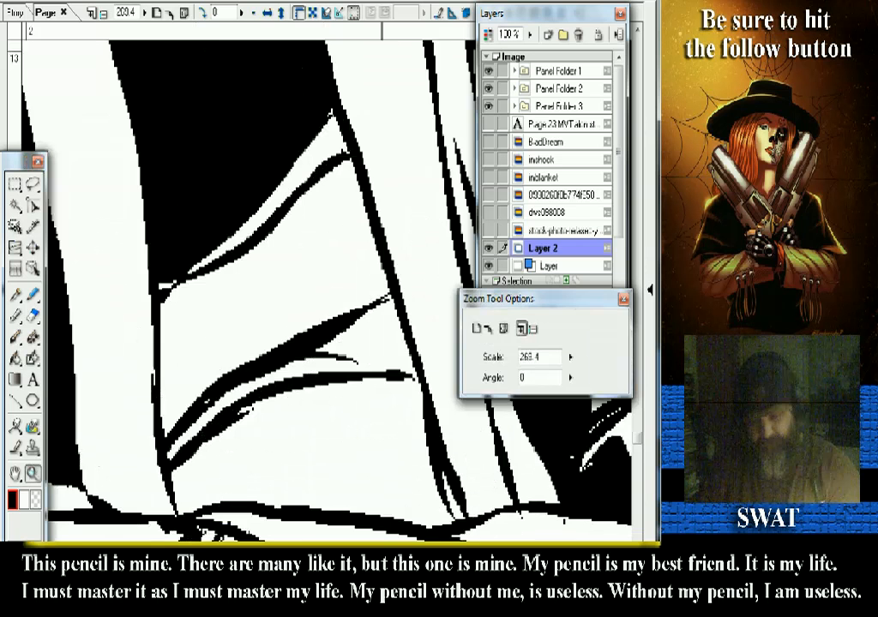
{"action": "key", "text": "p"}
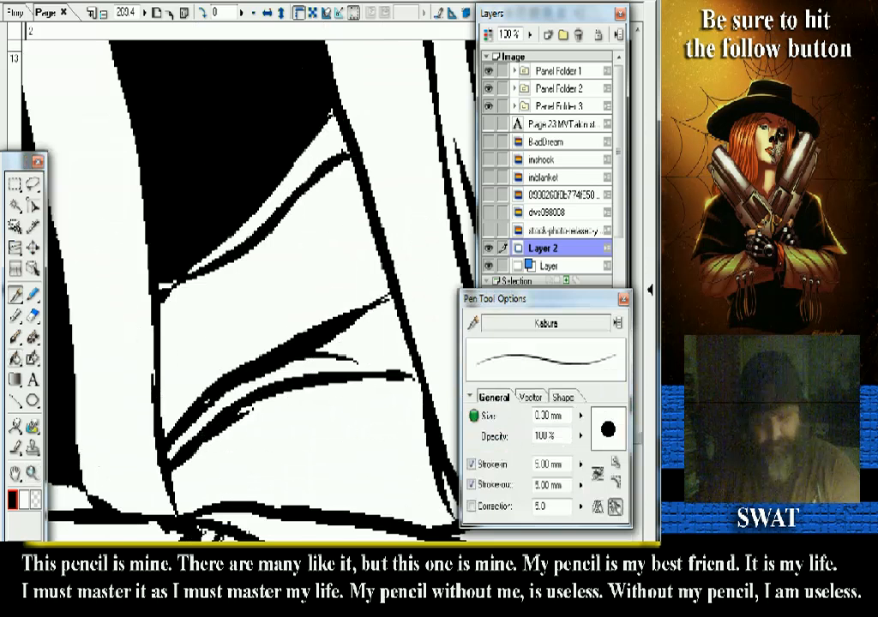
{"action": "left_click", "coordinate": [15, 358]}
{"action": "left_click", "coordinate": [220, 319]}
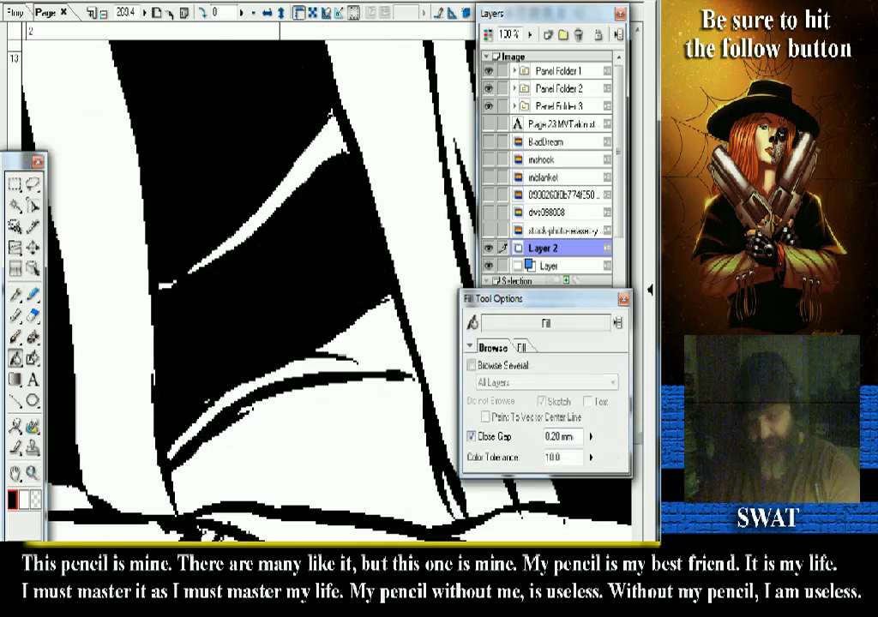
{"action": "left_click", "coordinate": [291, 267]}
{"action": "left_click", "coordinate": [258, 369]}
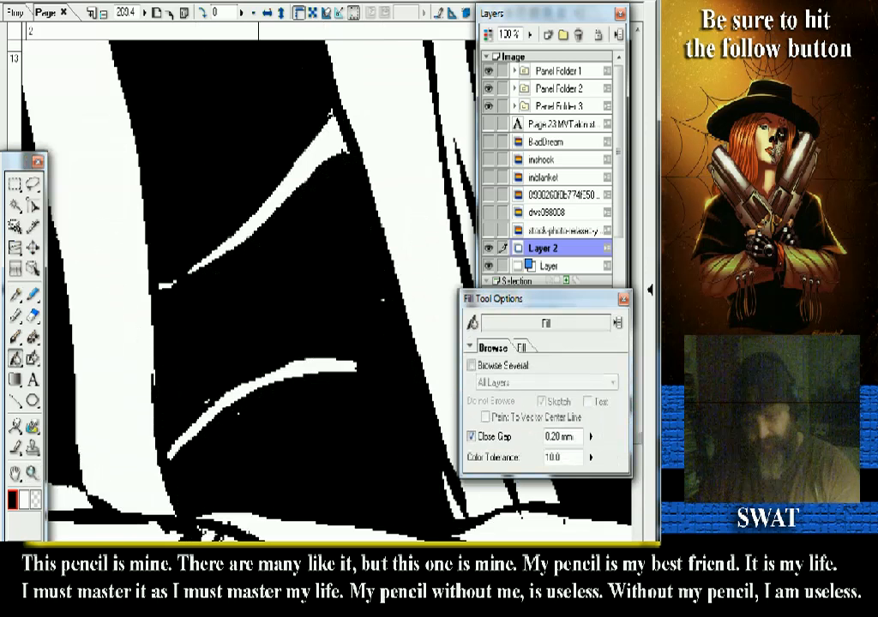
- With white, smooth the upper shirt highlight and extend the lower one in a tapering curve to the far lapel, undoing missed strokes
{"action": "key", "text": "p"}
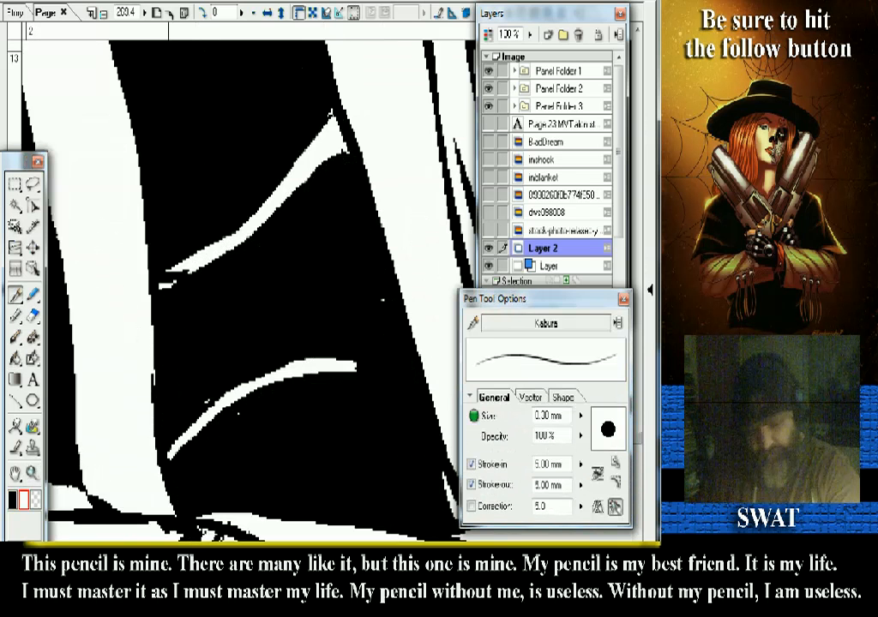
{"action": "left_click_drag", "start_coordinate": [180, 273], "coordinate": [283, 167]}
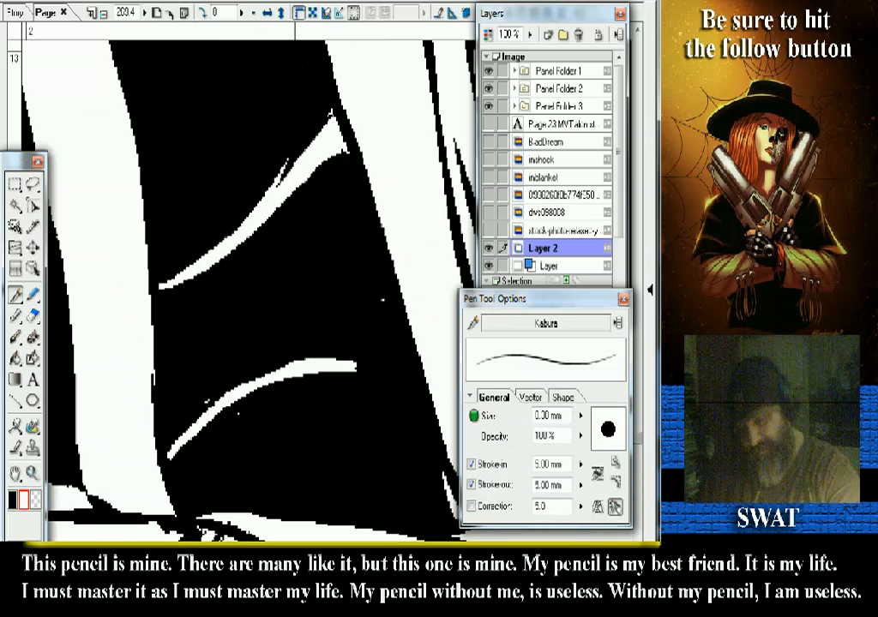
{"action": "left_click_drag", "start_coordinate": [288, 159], "coordinate": [176, 274]}
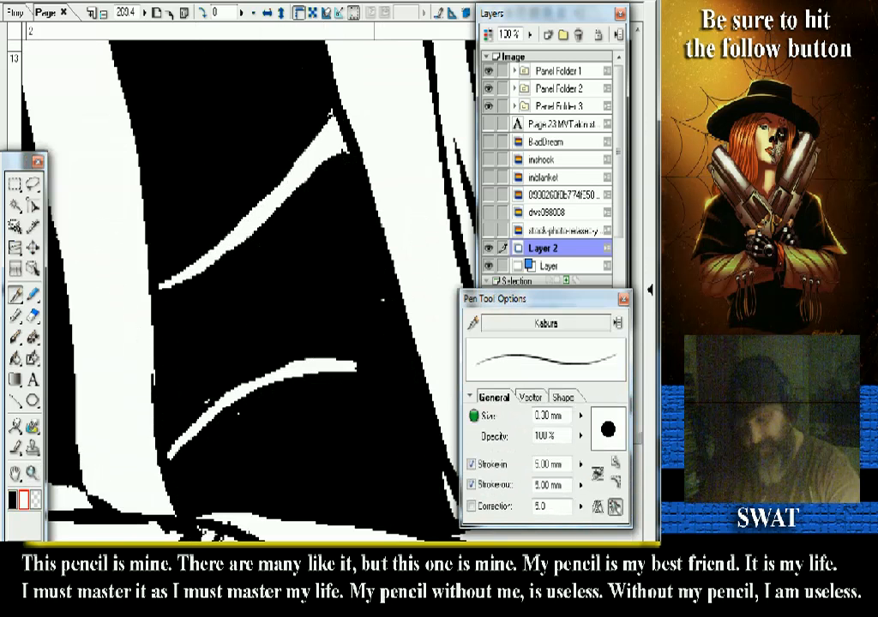
{"action": "left_click_drag", "start_coordinate": [334, 353], "coordinate": [441, 433]}
{"action": "key", "text": "ctrl+z"}
{"action": "left_click_drag", "start_coordinate": [312, 353], "coordinate": [429, 415]}
{"action": "key", "text": "ctrl+z"}
{"action": "key", "text": "ctrl+z"}
{"action": "left_click_drag", "start_coordinate": [350, 363], "coordinate": [427, 404]}
{"action": "left_click_drag", "start_coordinate": [207, 360], "coordinate": [351, 354]}
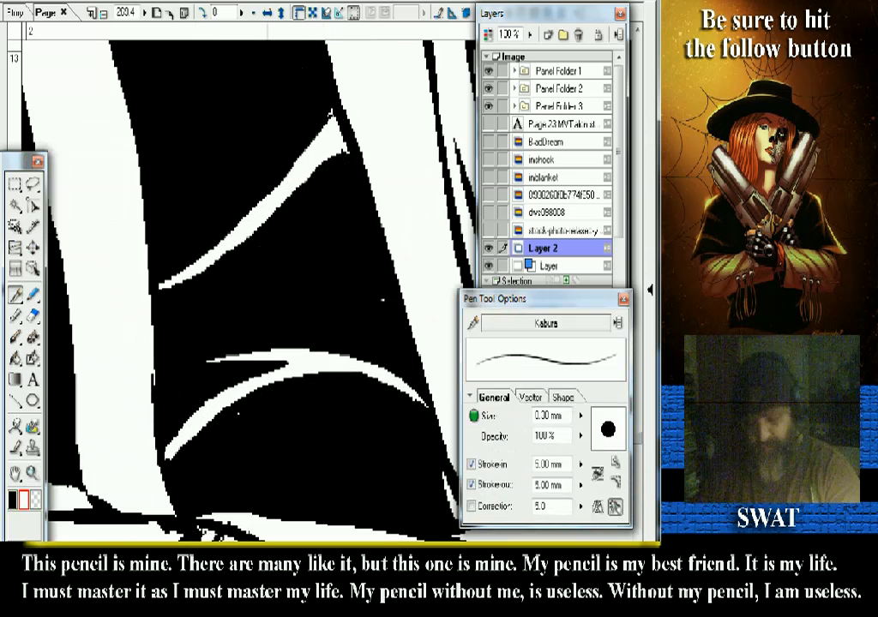
- Ink jagged fold outlines down the near coat sleeve from the shoulder seam to above the cuff
{"action": "left_click_drag", "start_coordinate": [274, 172], "coordinate": [240, 460]}
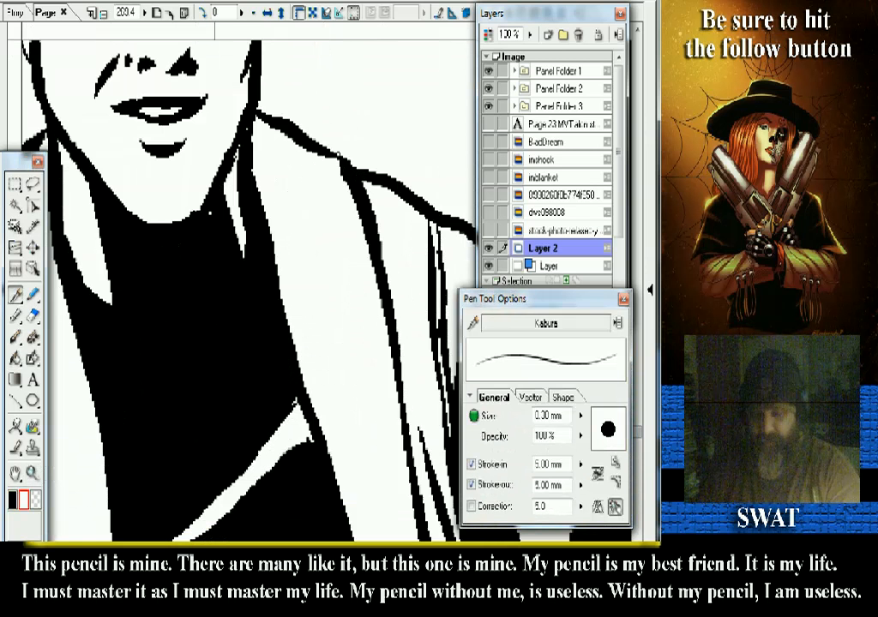
{"action": "scroll", "coordinate": [257, 283], "scroll_direction": "down", "scroll_amount": 5}
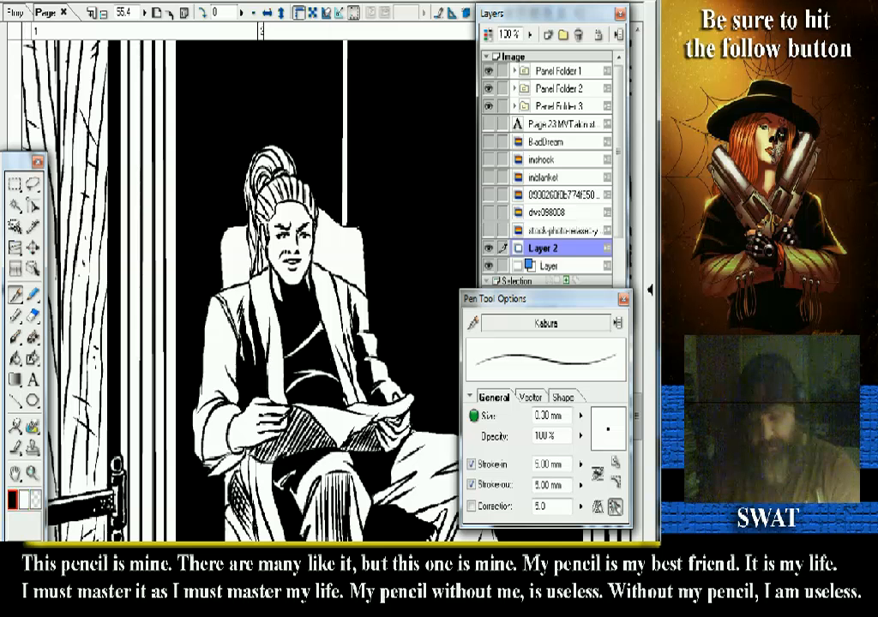
{"action": "scroll", "coordinate": [326, 282], "scroll_direction": "down", "scroll_amount": 3}
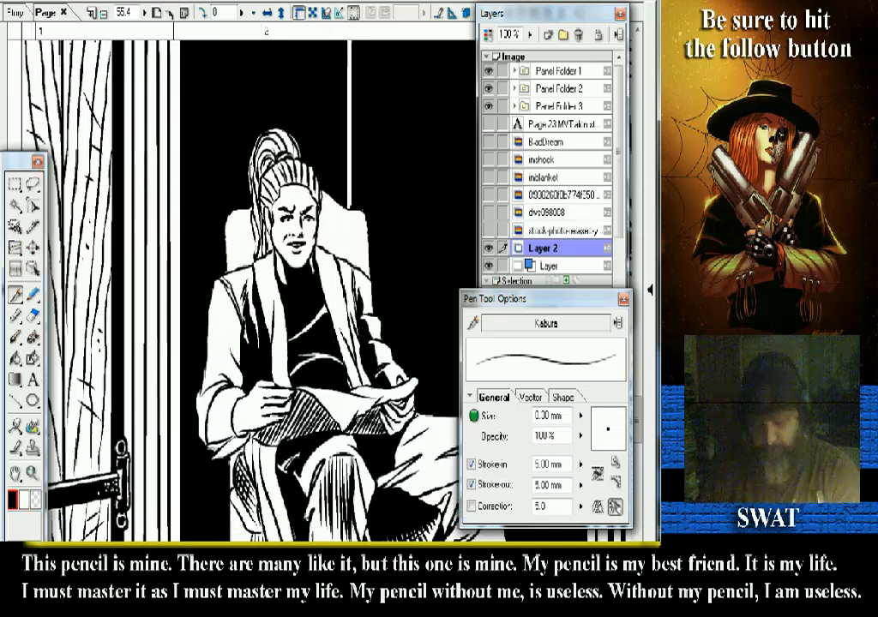
{"action": "scroll", "coordinate": [326, 283], "scroll_direction": "up", "scroll_amount": 1}
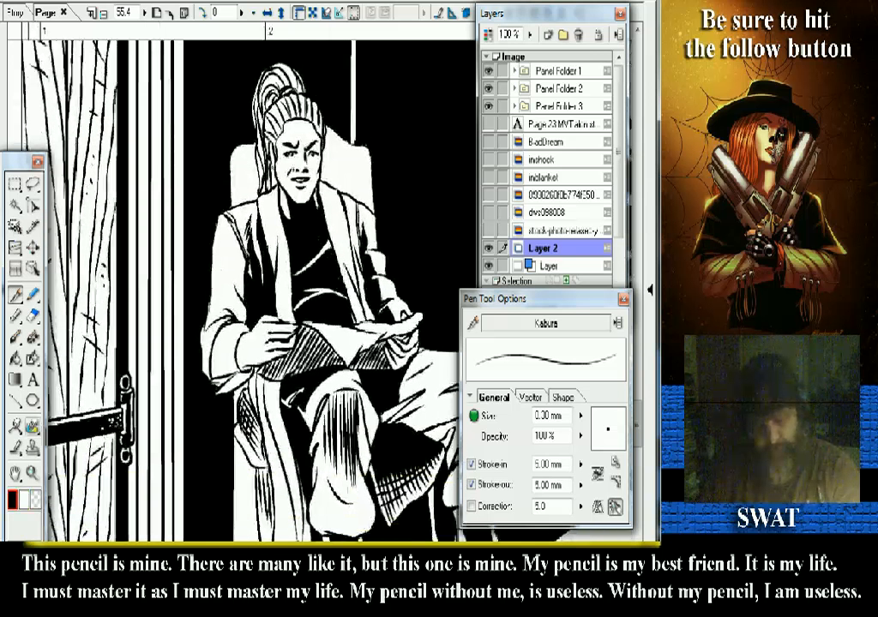
{"action": "left_click", "coordinate": [32, 473]}
{"action": "left_click_drag", "start_coordinate": [182, 219], "coordinate": [280, 409]}
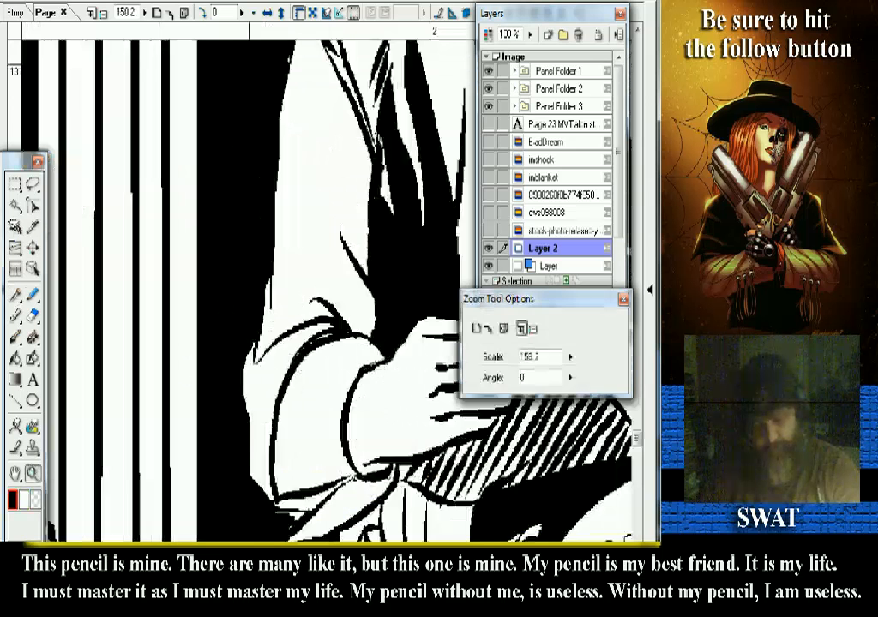
{"action": "key", "text": "p"}
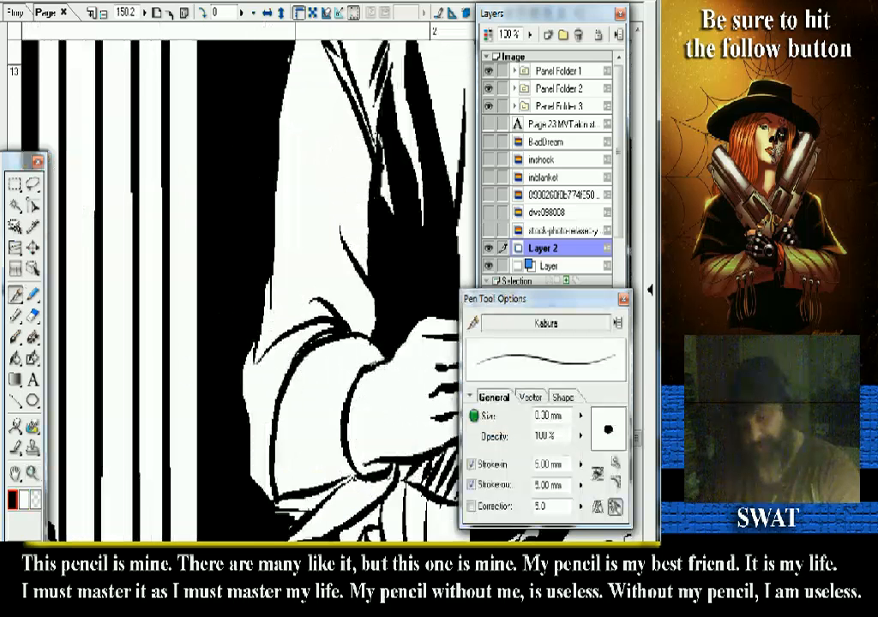
{"action": "scroll", "coordinate": [326, 283], "scroll_direction": "up", "scroll_amount": 3}
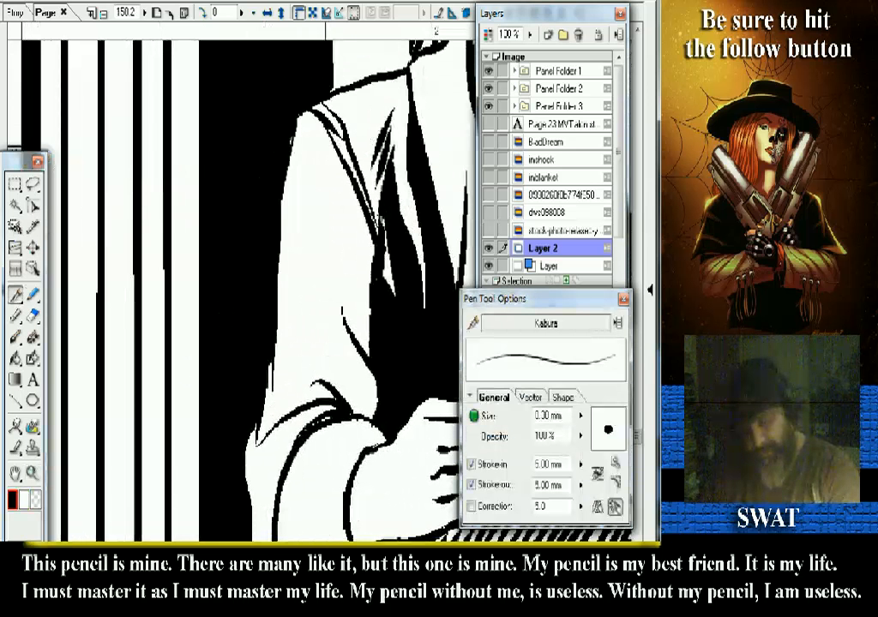
{"action": "left_click_drag", "start_coordinate": [319, 119], "coordinate": [347, 240]}
{"action": "mouse_move", "coordinate": [277, 187]}
{"action": "left_mouse_down"}
{"action": "mouse_move", "coordinate": [275, 233]}
{"action": "mouse_move", "coordinate": [261, 238]}
{"action": "mouse_move", "coordinate": [287, 279]}
{"action": "mouse_move", "coordinate": [277, 291]}
{"action": "left_mouse_up"}
{"action": "left_click_drag", "start_coordinate": [288, 242], "coordinate": [257, 289]}
{"action": "mouse_move", "coordinate": [258, 239]}
{"action": "left_mouse_down"}
{"action": "mouse_move", "coordinate": [255, 308]}
{"action": "mouse_move", "coordinate": [284, 329]}
{"action": "left_mouse_up"}
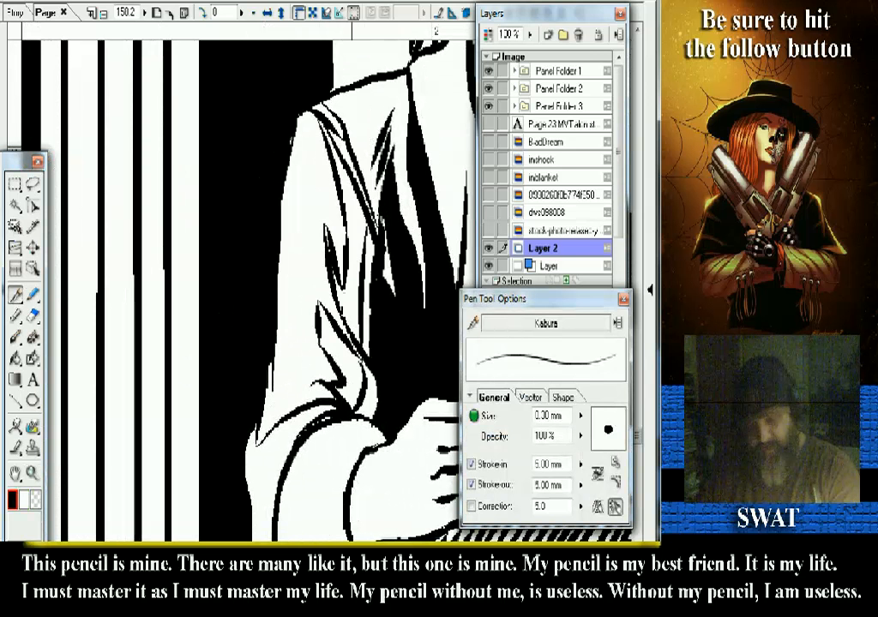
- Fill the outlined folds of the near sleeve with black and lengthen them with pointed strokes toward its outer edge
{"action": "key", "text": "g"}
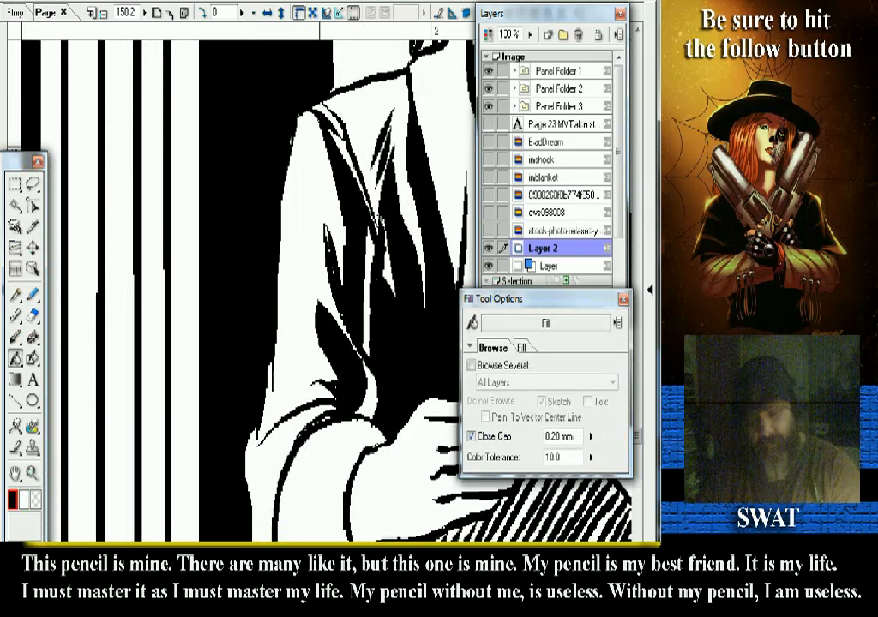
{"action": "key", "text": "p"}
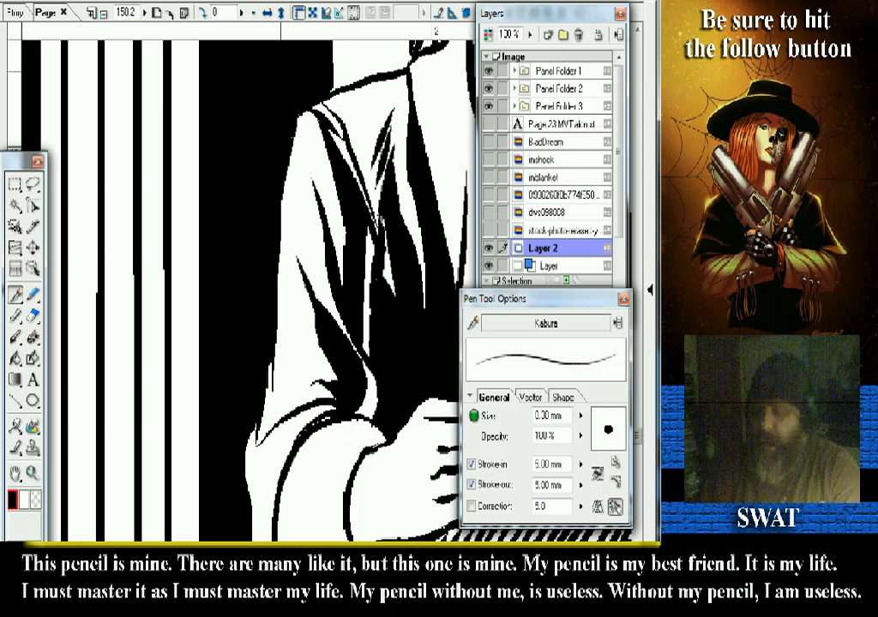
{"action": "scroll", "coordinate": [249, 283], "scroll_direction": "down", "scroll_amount": 3}
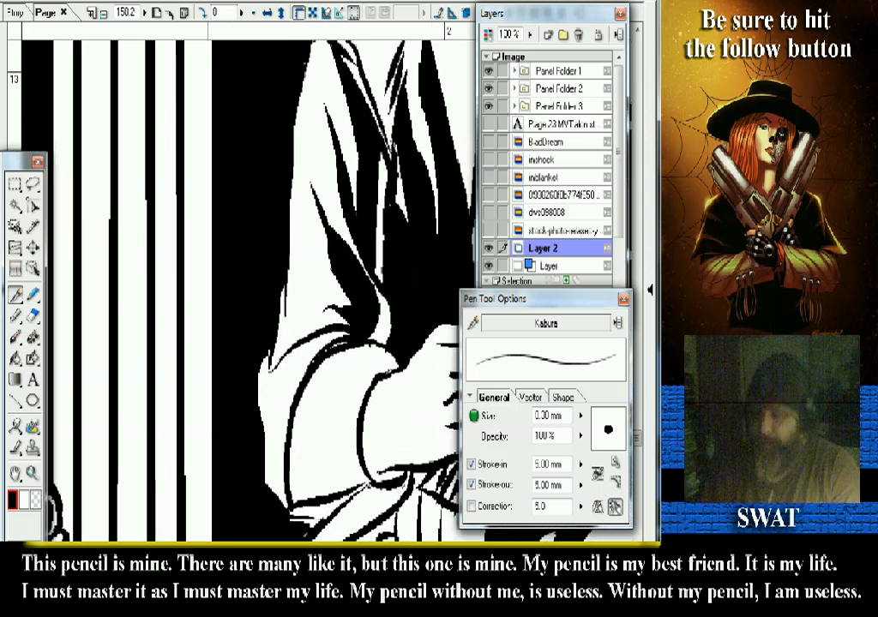
{"action": "scroll", "coordinate": [240, 283], "scroll_direction": "down", "scroll_amount": 1}
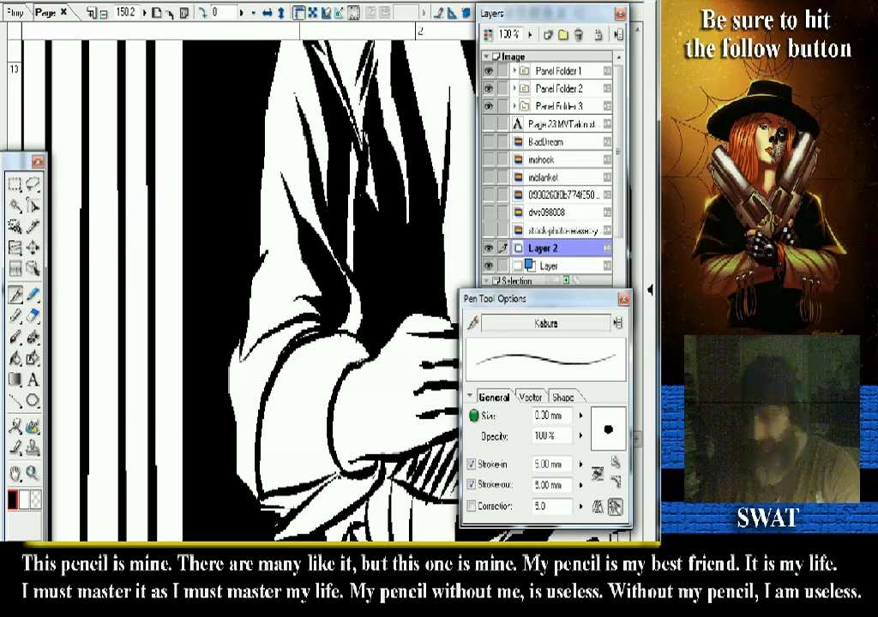
- Examine the near cuff, the hands and the hanging coat front below them, both close up and from further out
{"action": "left_click_drag", "start_coordinate": [360, 343], "coordinate": [335, 296]}
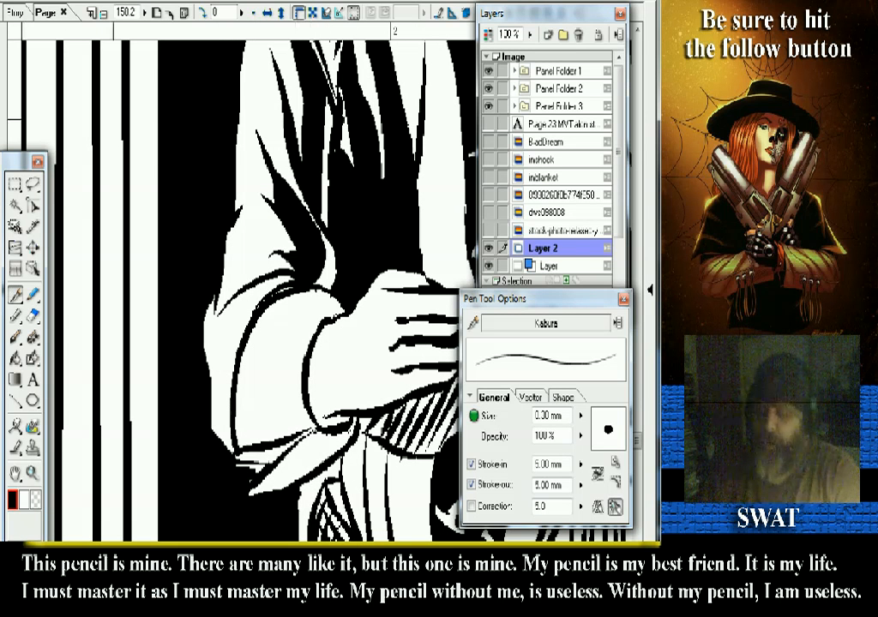
{"action": "left_click_drag", "start_coordinate": [283, 360], "coordinate": [247, 271]}
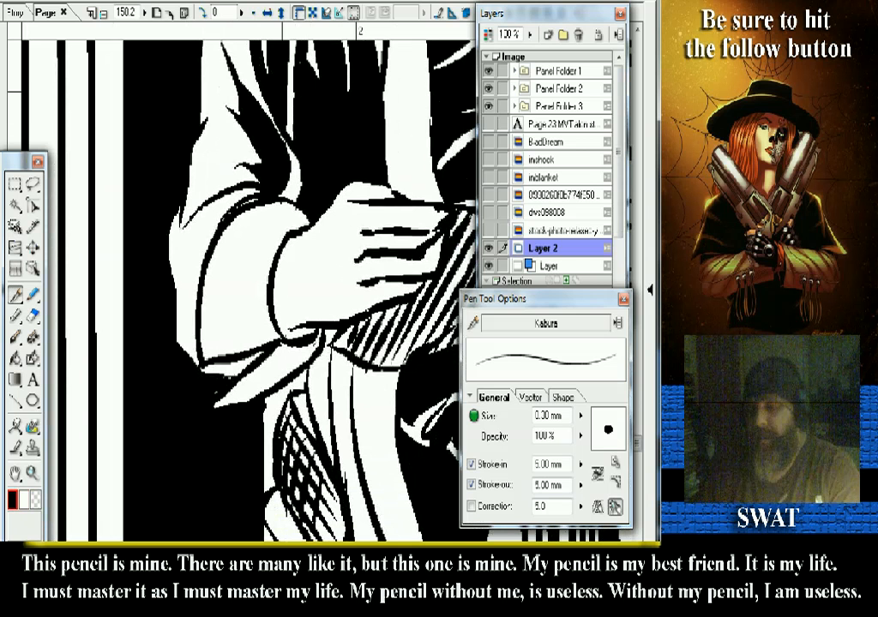
{"action": "left_click_drag", "start_coordinate": [300, 257], "coordinate": [240, 295]}
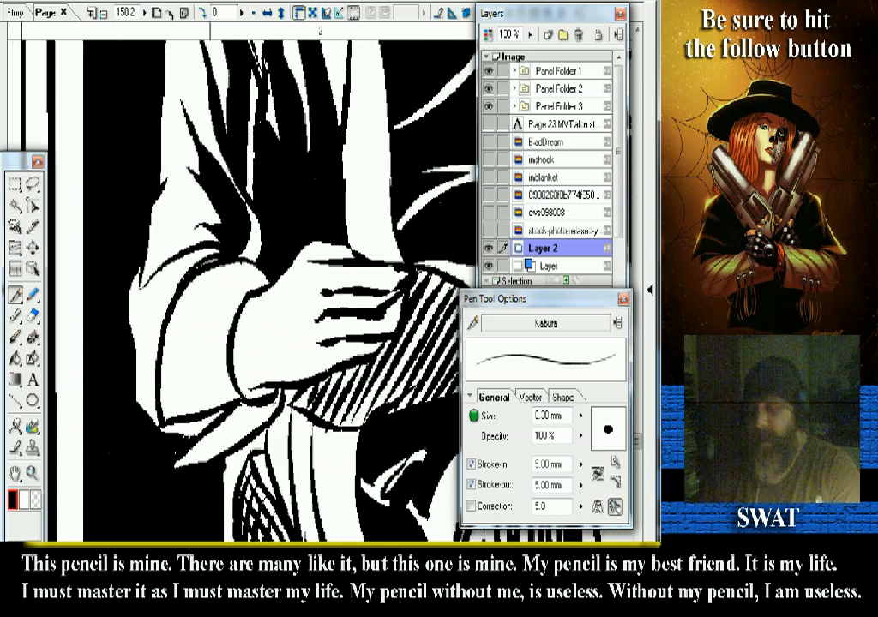
{"action": "scroll", "coordinate": [257, 283], "scroll_direction": "down", "scroll_amount": 5}
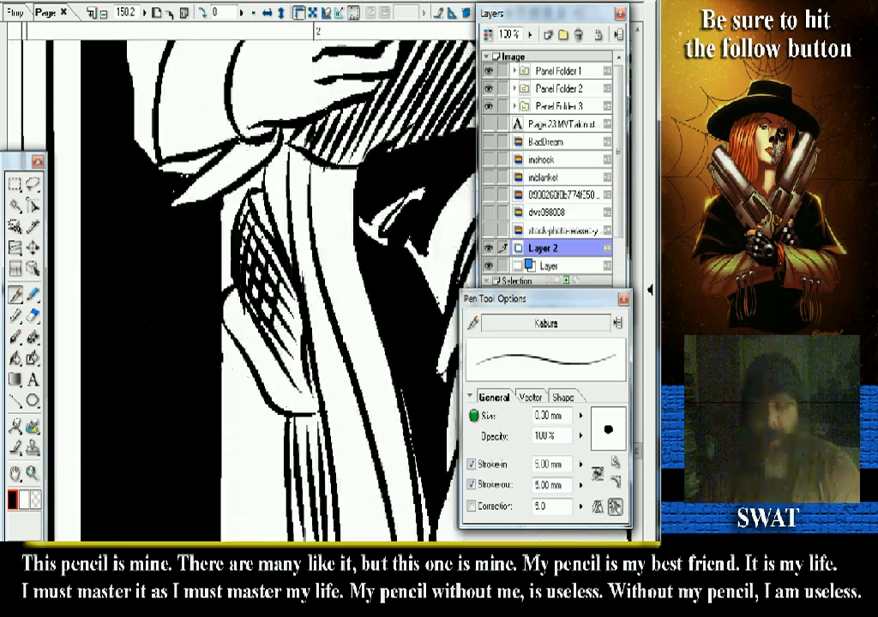
{"action": "left_click", "coordinate": [33, 473]}
{"action": "left_click_drag", "start_coordinate": [222, 116], "coordinate": [437, 322]}
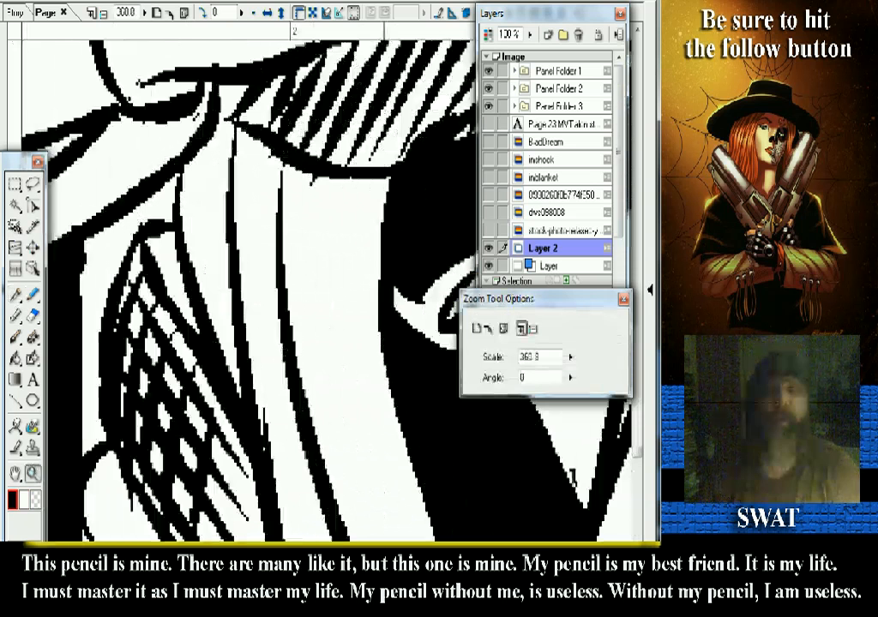
{"action": "scroll", "coordinate": [331, 296], "scroll_direction": "down", "scroll_amount": 3}
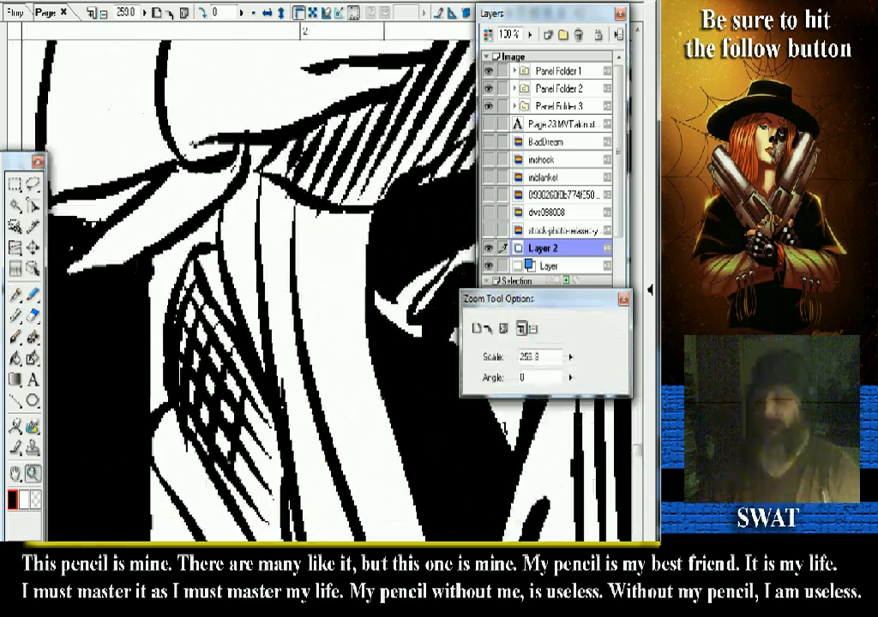
{"action": "scroll", "coordinate": [331, 296], "scroll_direction": "down", "scroll_amount": 8}
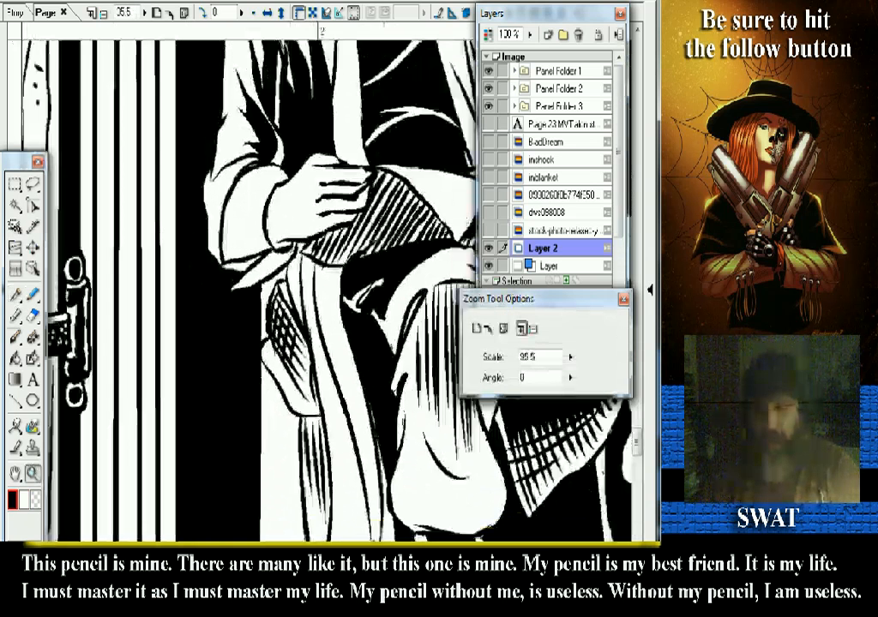
- Try outlining a narrow fold on the hanging coat front below the hatched area and filling it with black, and undo the attempt
{"action": "left_click", "coordinate": [15, 294]}
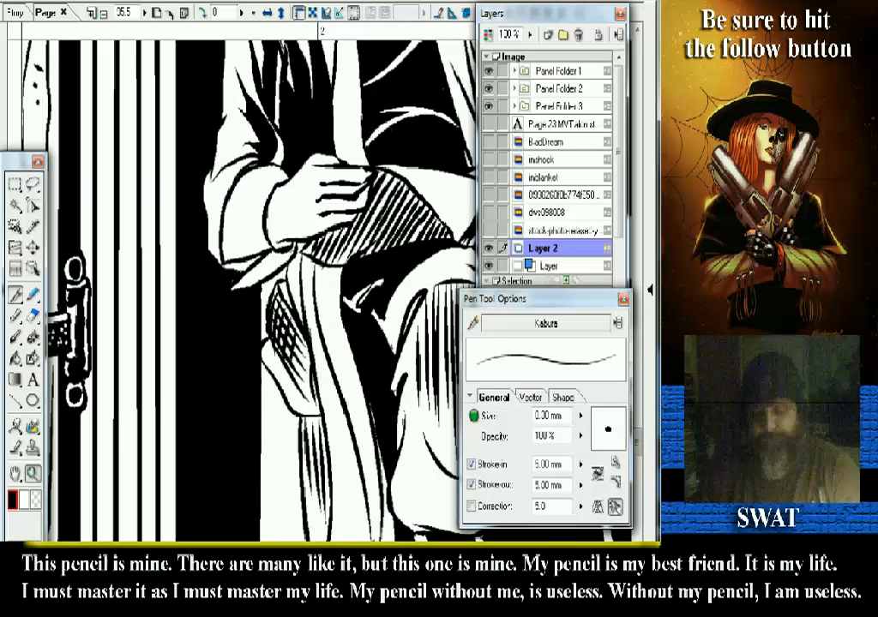
{"action": "left_click", "coordinate": [34, 474]}
{"action": "left_click", "coordinate": [14, 294]}
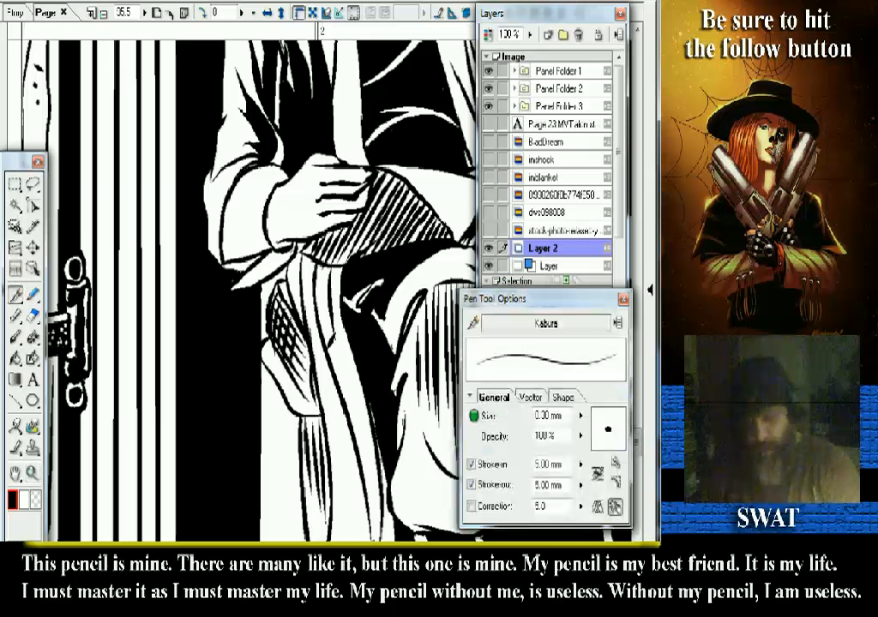
{"action": "key", "text": "g"}
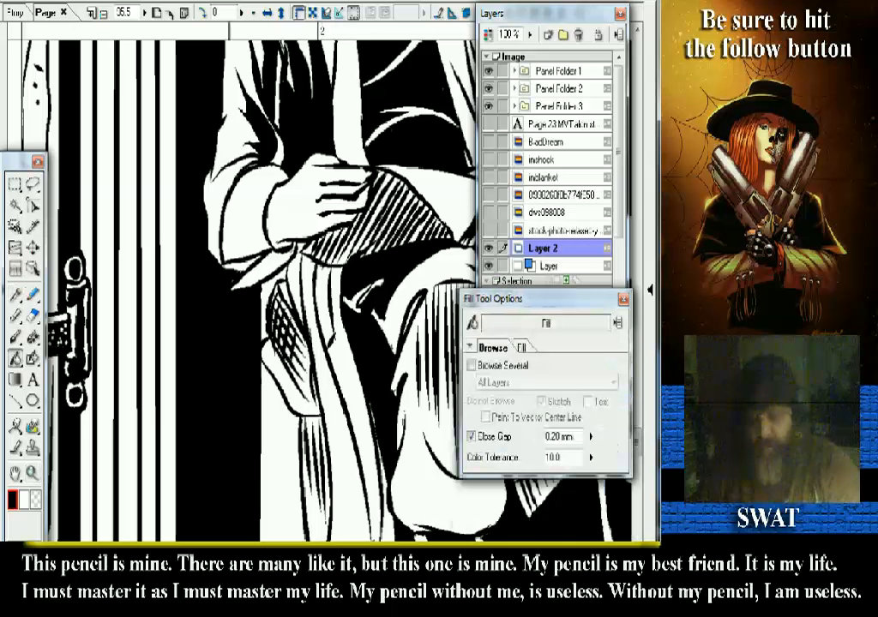
{"action": "key", "text": "p"}
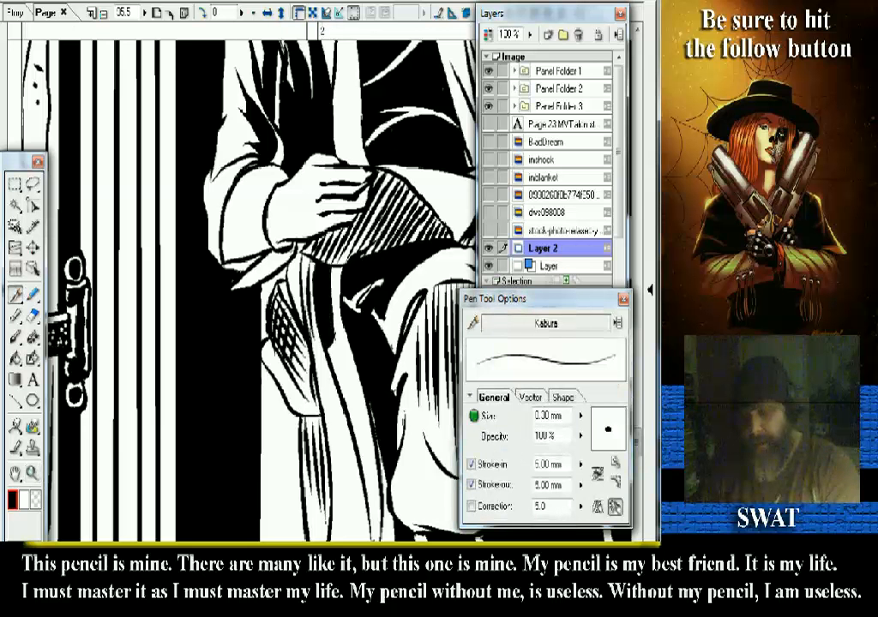
{"action": "key", "text": "ctrl+z"}
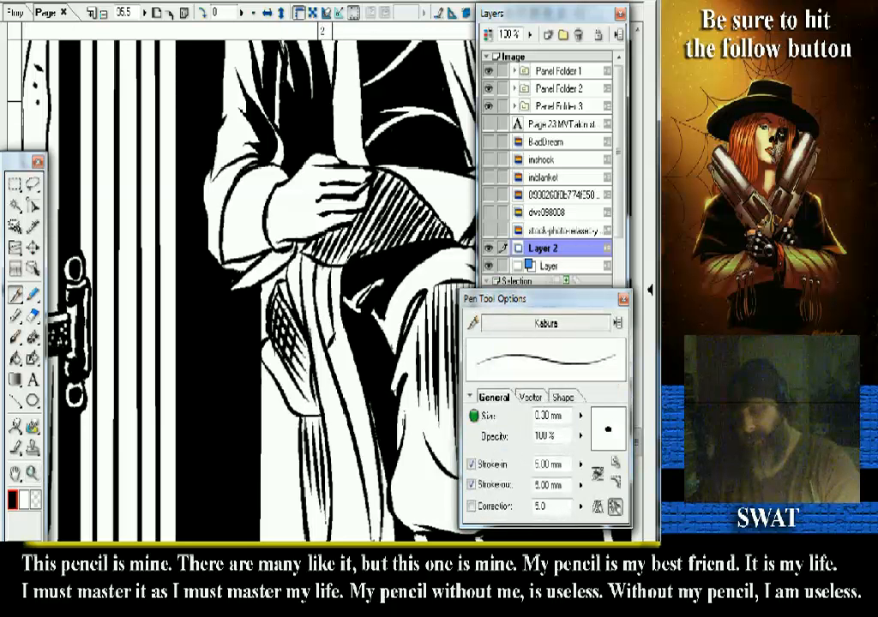
{"action": "key", "text": "ctrl+z"}
{"action": "key", "text": "ctrl+z"}
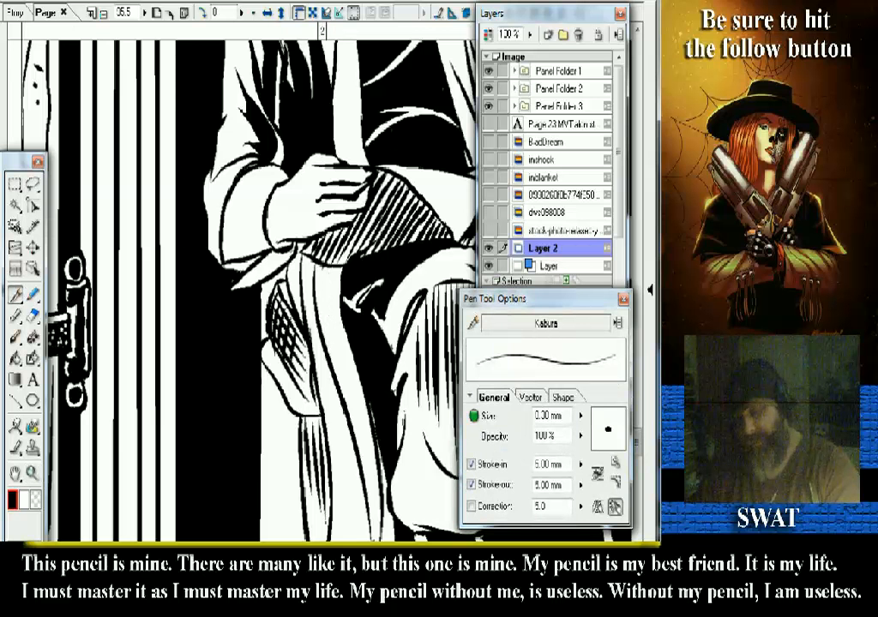
- Ink the folds of the coat hanging below the seated figure's hand and fill the shadow strip between them with black
{"action": "key", "text": "ctrl+y"}
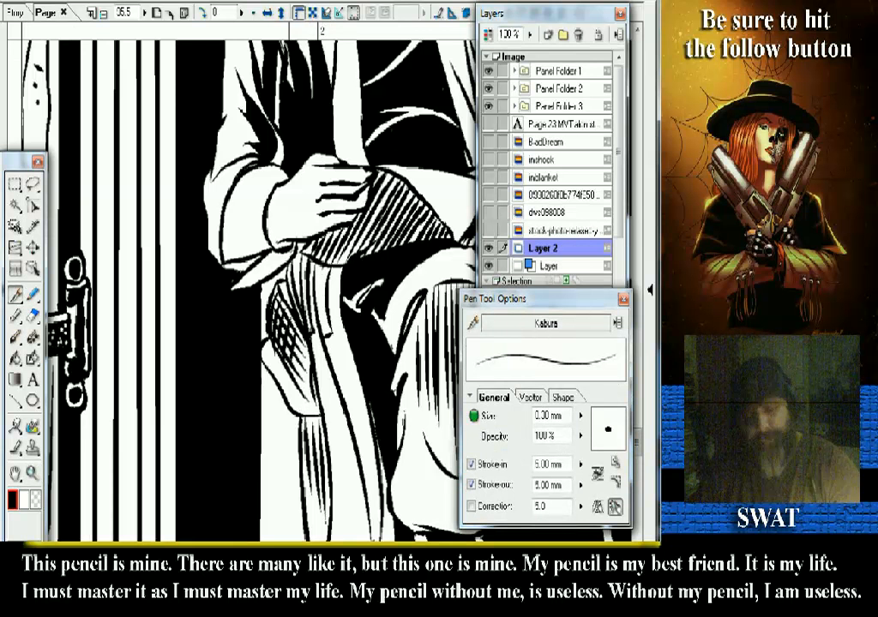
{"action": "key", "text": "g"}
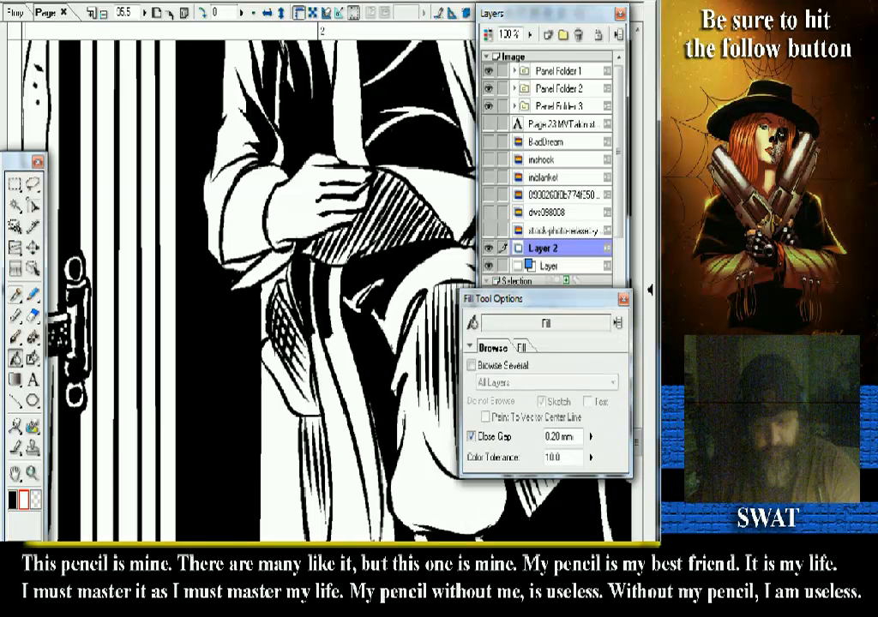
{"action": "key", "text": "p"}
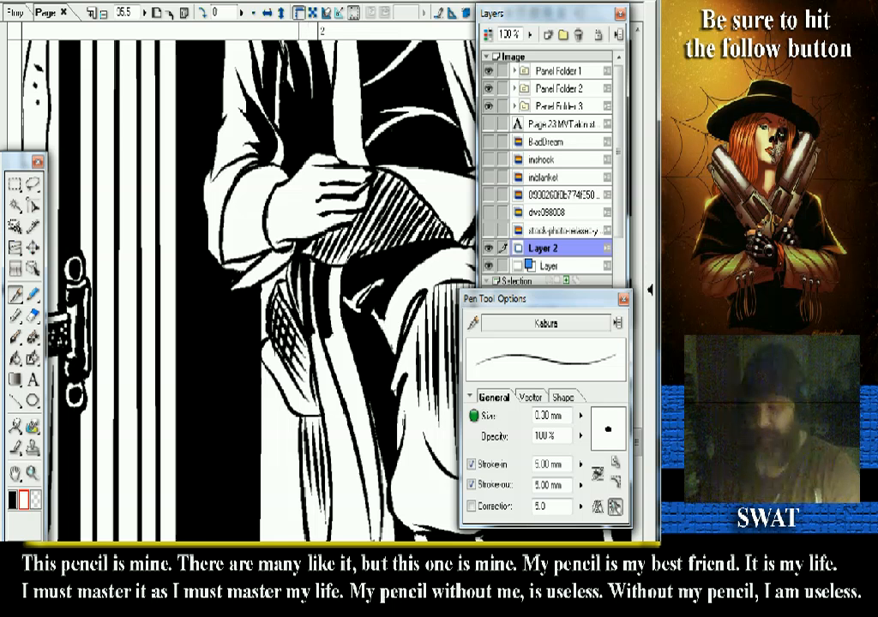
- Thicken the black shadow on the seated figure's neck below the jaw with the Kabura pen
{"action": "scroll", "coordinate": [248, 283], "scroll_direction": "down", "scroll_amount": 3}
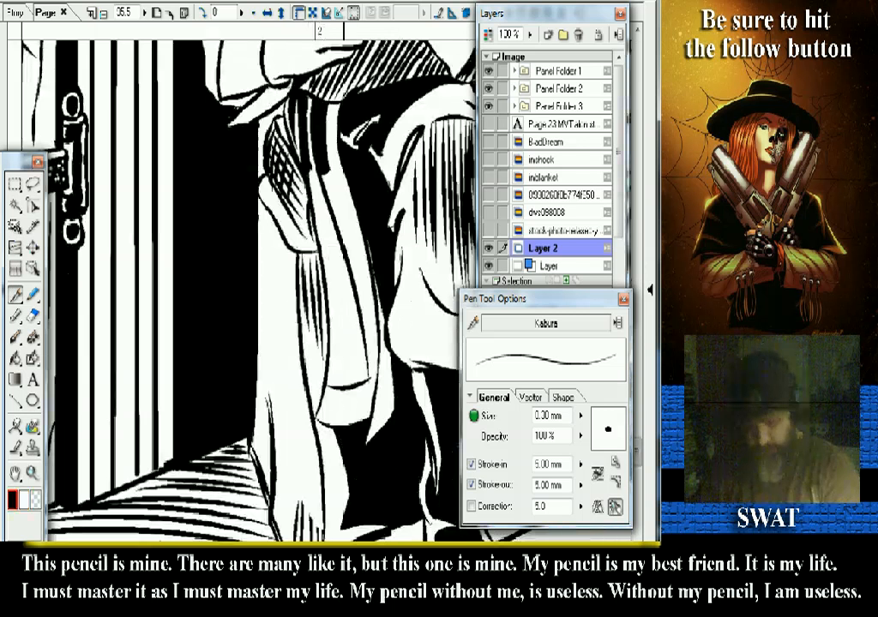
{"action": "scroll", "coordinate": [249, 283], "scroll_direction": "down", "scroll_amount": 1}
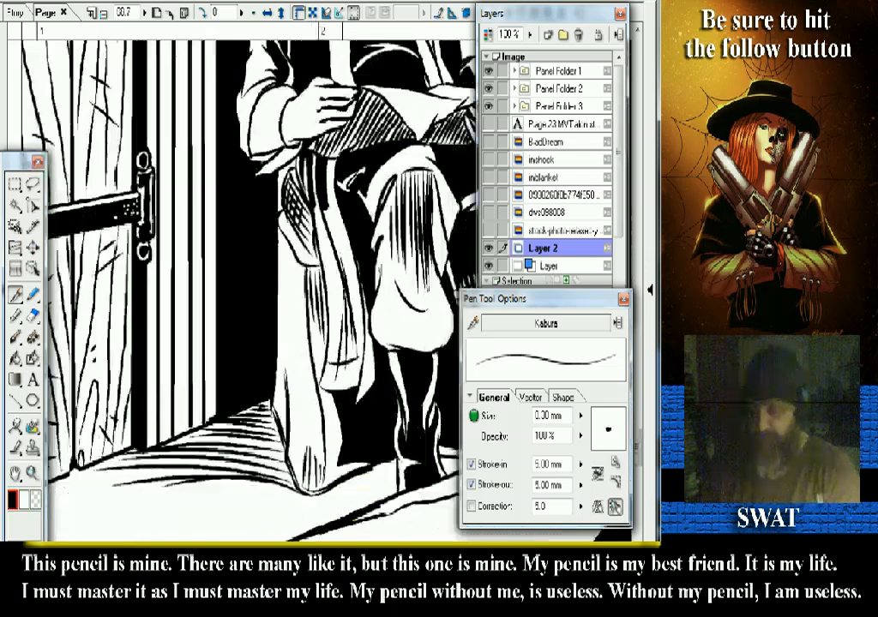
{"action": "scroll", "coordinate": [249, 283], "scroll_direction": "down", "scroll_amount": 1}
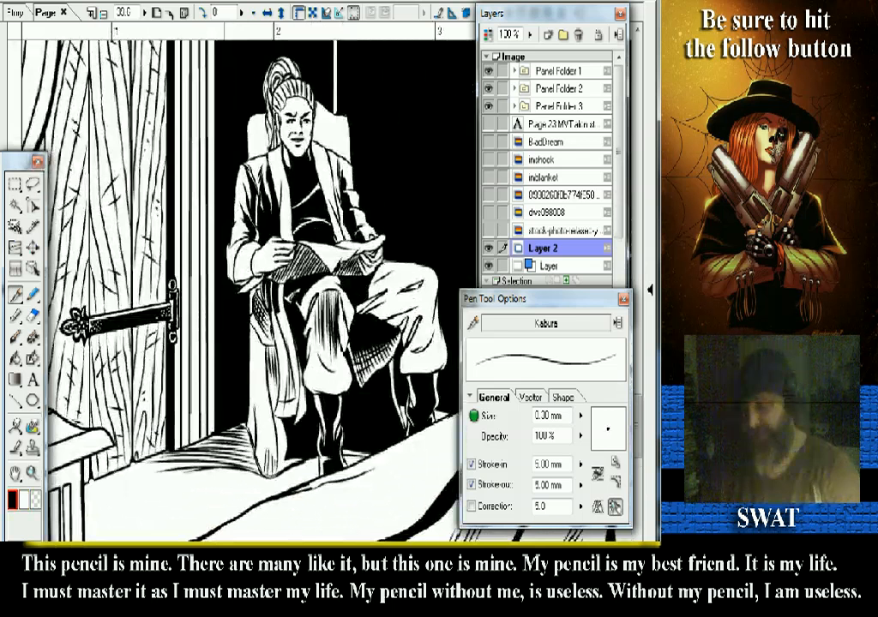
{"action": "key", "text": "/"}
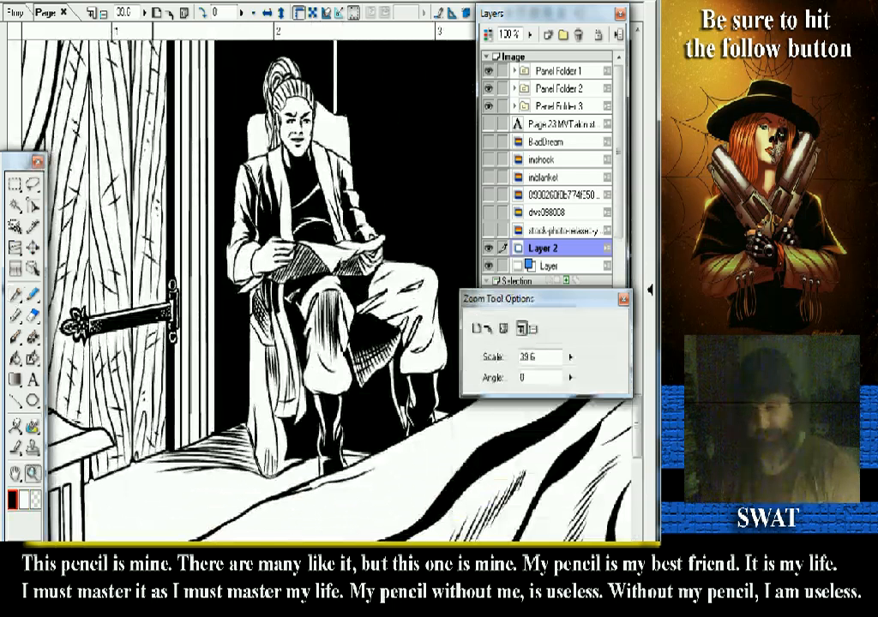
{"action": "left_click_drag", "start_coordinate": [229, 111], "coordinate": [354, 213]}
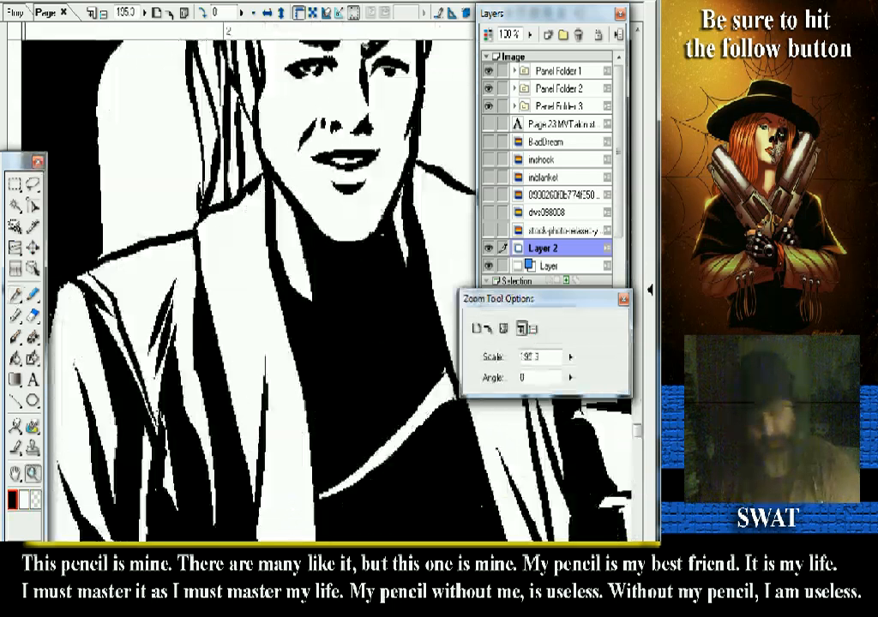
{"action": "key", "text": "p"}
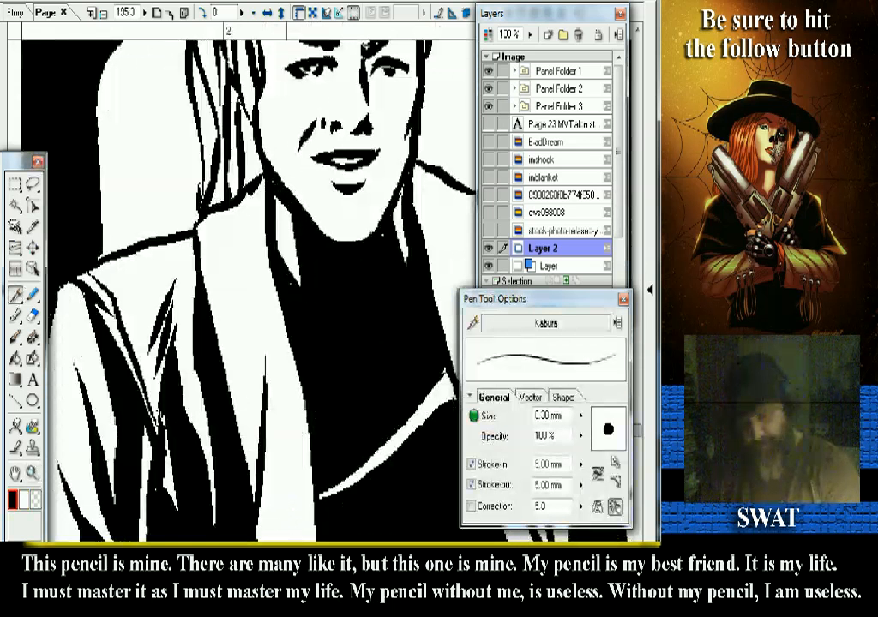
- Examine the seated figure's inking at page scale, comparing the bottom panel with the panel above it
{"action": "key", "text": "ctrl+minus"}
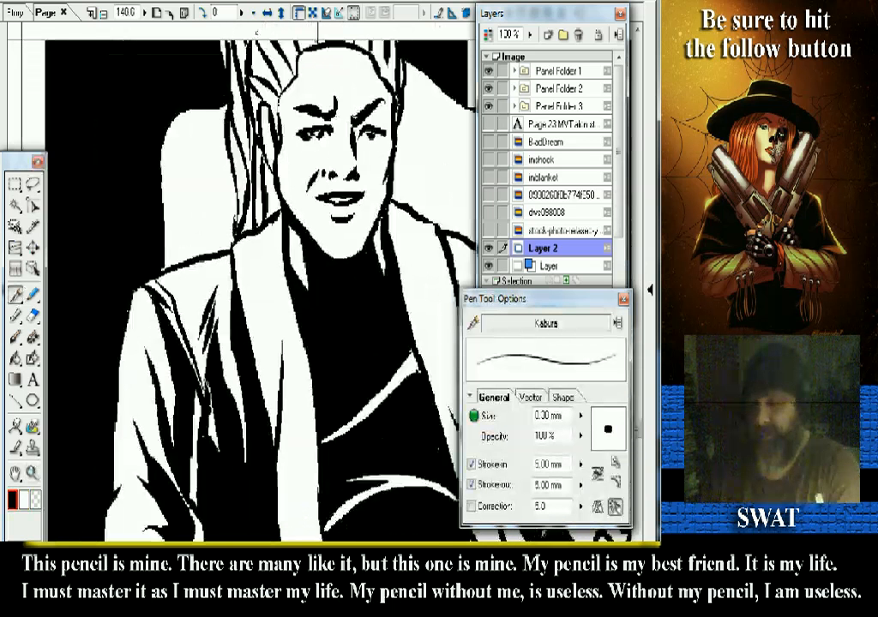
{"action": "key", "text": "ctrl+minus"}
{"action": "key", "text": "ctrl+plus"}
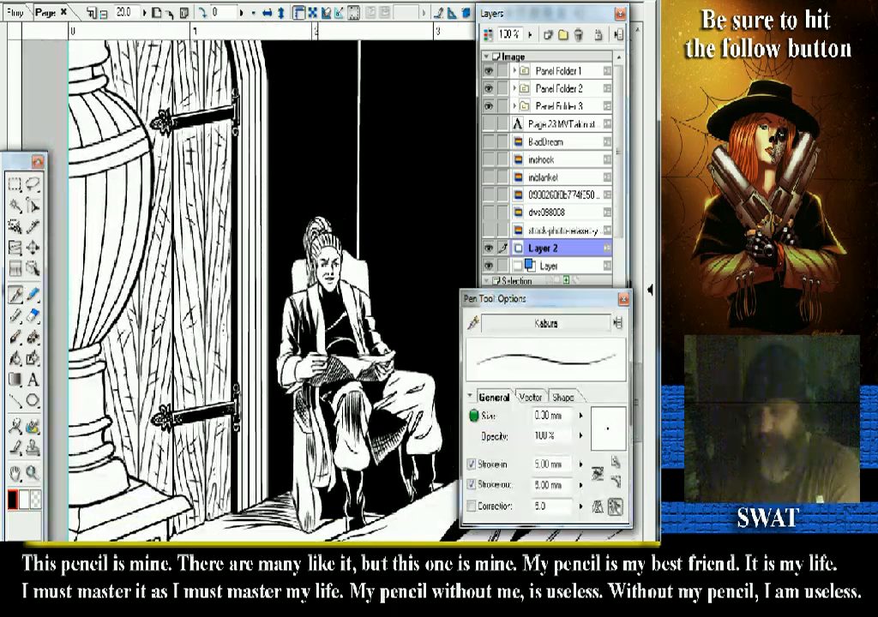
{"action": "key", "text": "ctrl+minus"}
{"action": "key", "text": "ctrl+minus"}
{"action": "key", "text": "ctrl+minus"}
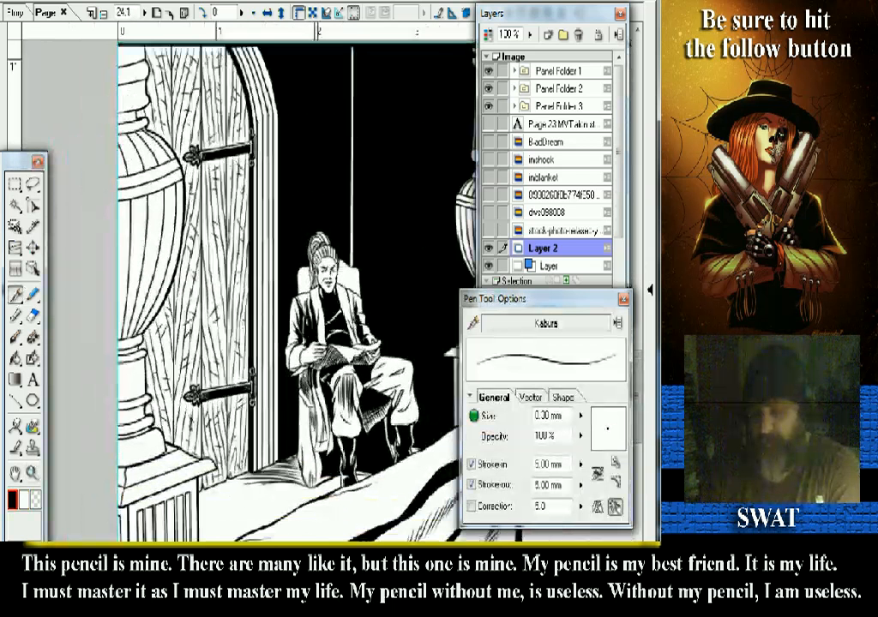
{"action": "key", "text": "ctrl+minus"}
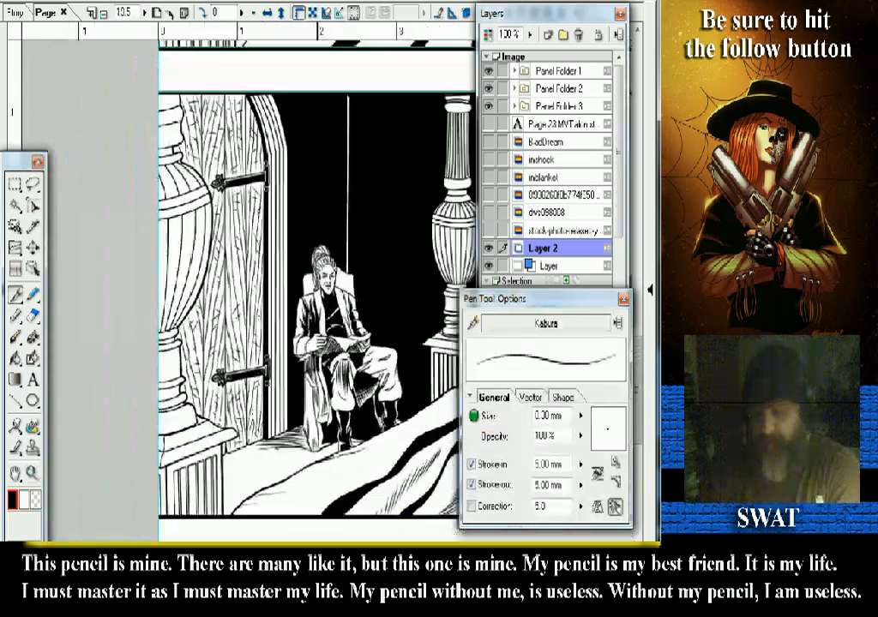
{"action": "key", "text": "ctrl+minus"}
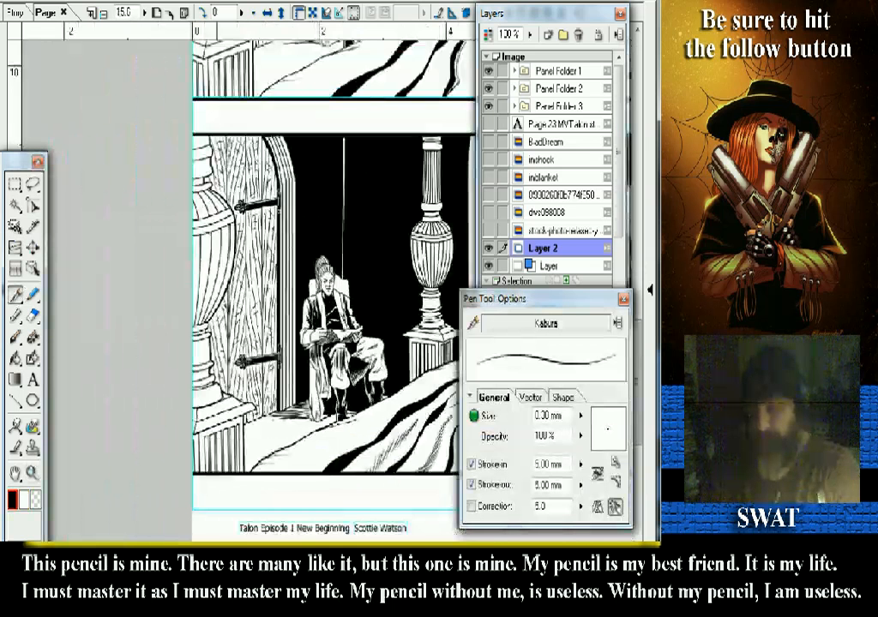
{"action": "scroll", "coordinate": [325, 283], "scroll_direction": "down", "scroll_amount": 2}
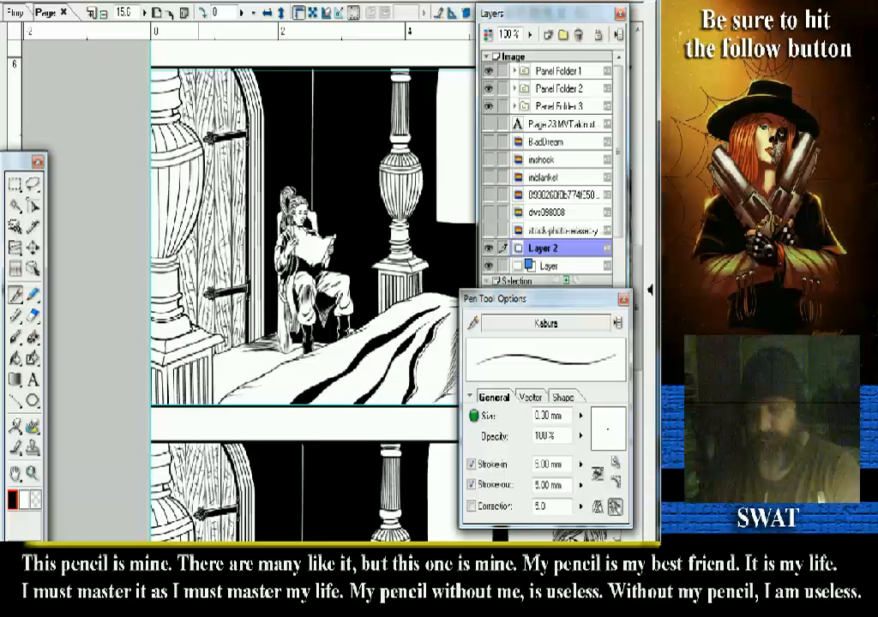
{"action": "scroll", "coordinate": [313, 283], "scroll_direction": "down", "scroll_amount": 3}
{"action": "scroll", "coordinate": [342, 283], "scroll_direction": "down", "scroll_amount": 1}
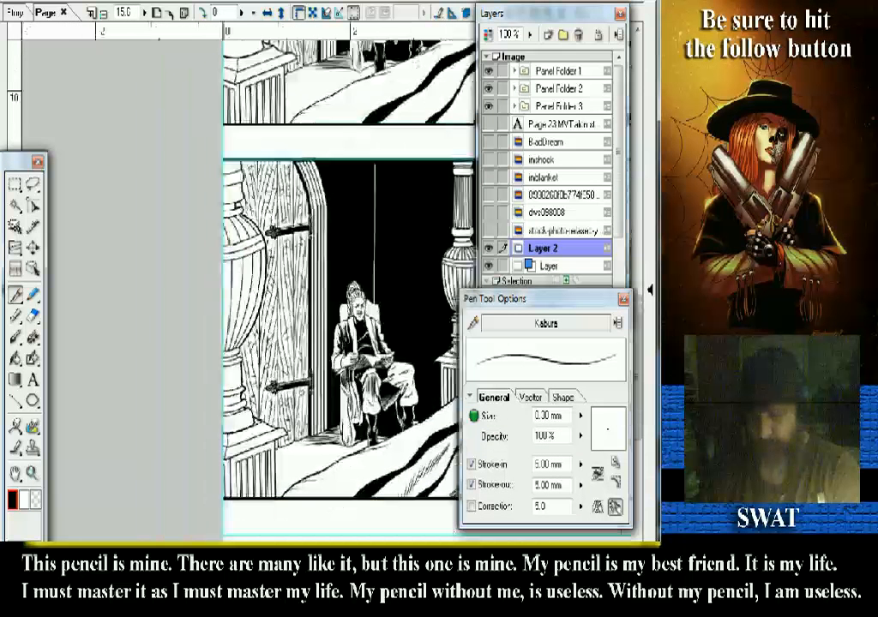
{"action": "scroll", "coordinate": [343, 283], "scroll_direction": "down", "scroll_amount": 1}
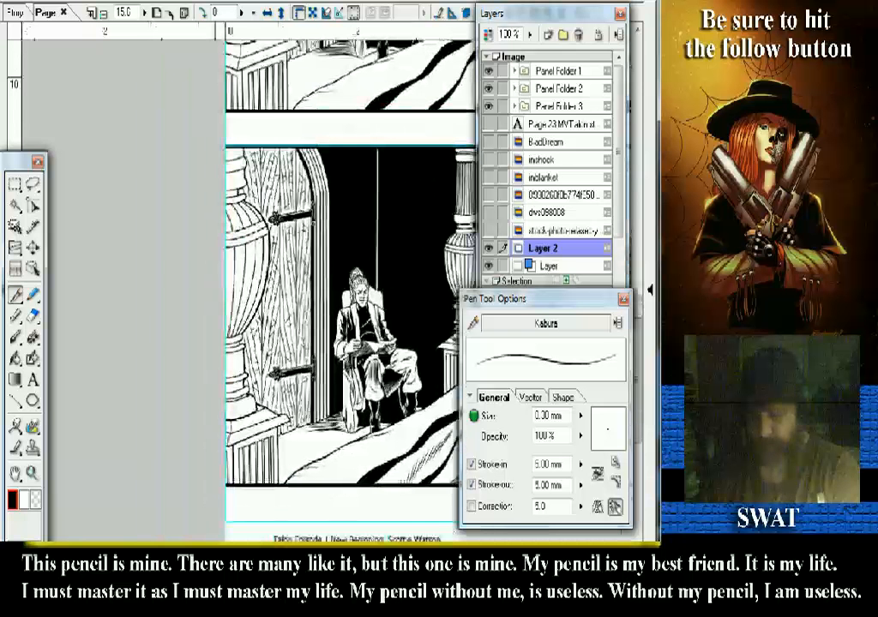
{"action": "scroll", "coordinate": [343, 282], "scroll_direction": "down", "scroll_amount": 1}
{"action": "scroll", "coordinate": [343, 283], "scroll_direction": "up", "scroll_amount": 1}
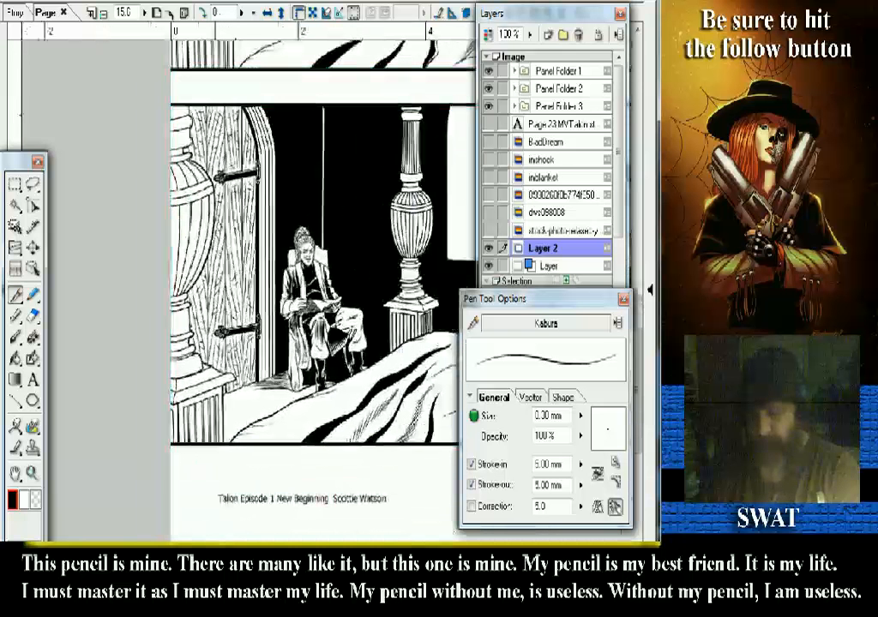
{"action": "scroll", "coordinate": [343, 283], "scroll_direction": "up", "scroll_amount": 1}
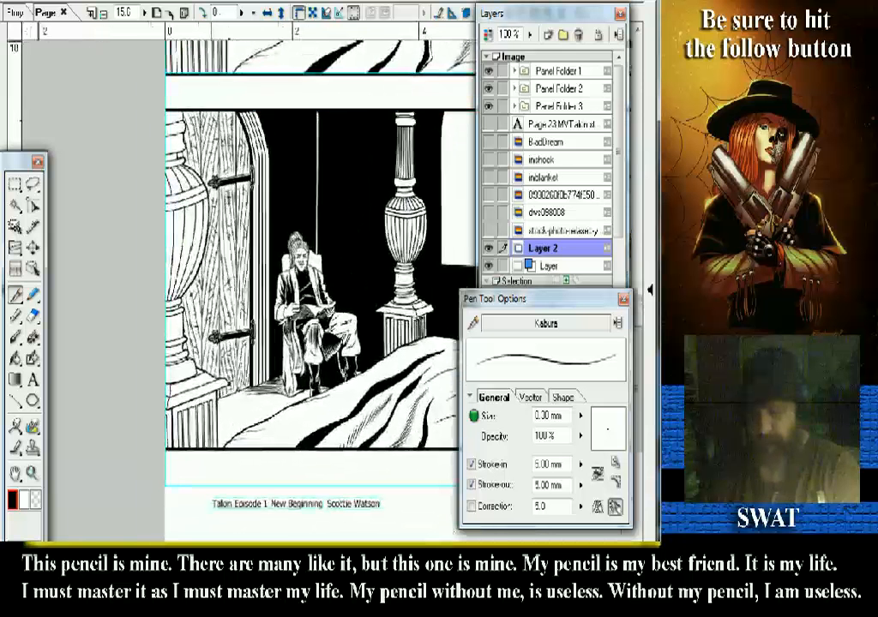
{"action": "scroll", "coordinate": [317, 283], "scroll_direction": "up", "scroll_amount": 5}
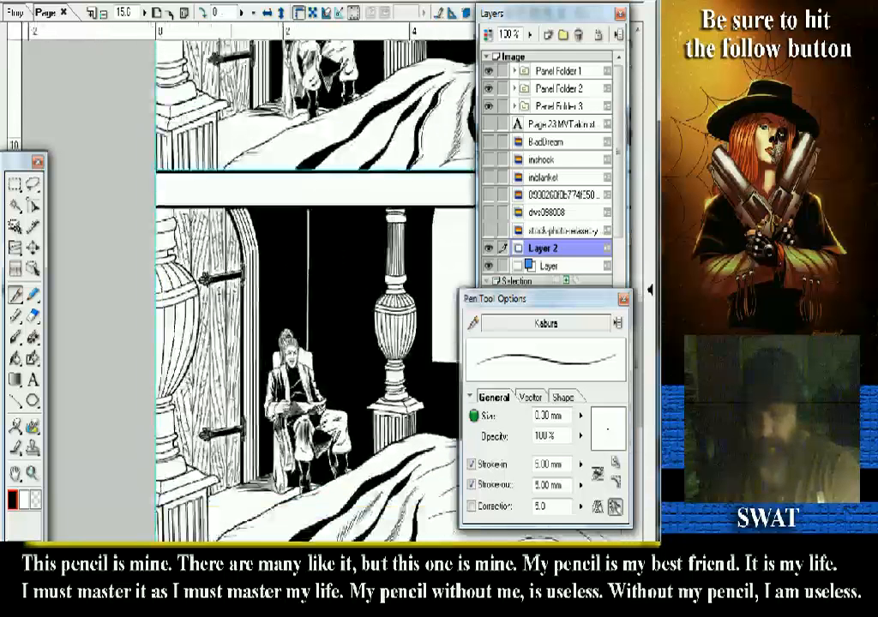
{"action": "scroll", "coordinate": [308, 283], "scroll_direction": "down", "scroll_amount": 2}
{"action": "scroll", "coordinate": [309, 283], "scroll_direction": "up", "scroll_amount": 2}
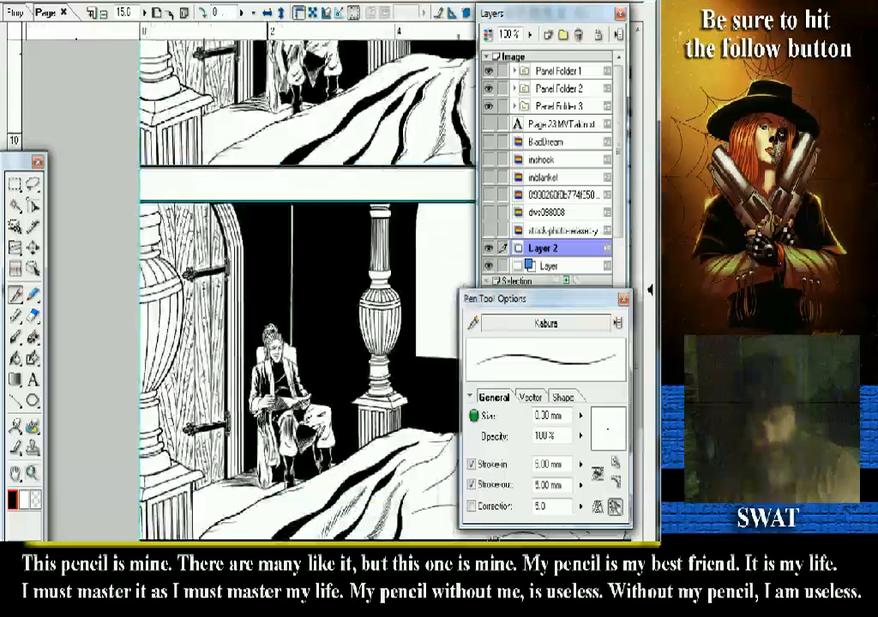
- Outline the figure's cast shadows on both sides of the chair back in the bottom panel and fill them with black
{"action": "key", "text": "z"}
{"action": "left_click", "coordinate": [266, 373]}
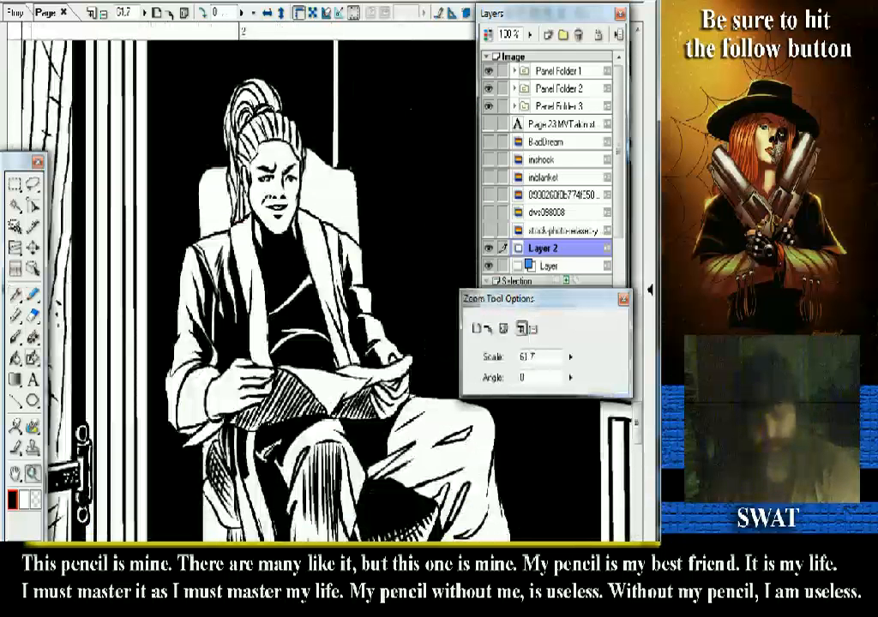
{"action": "key", "text": "p"}
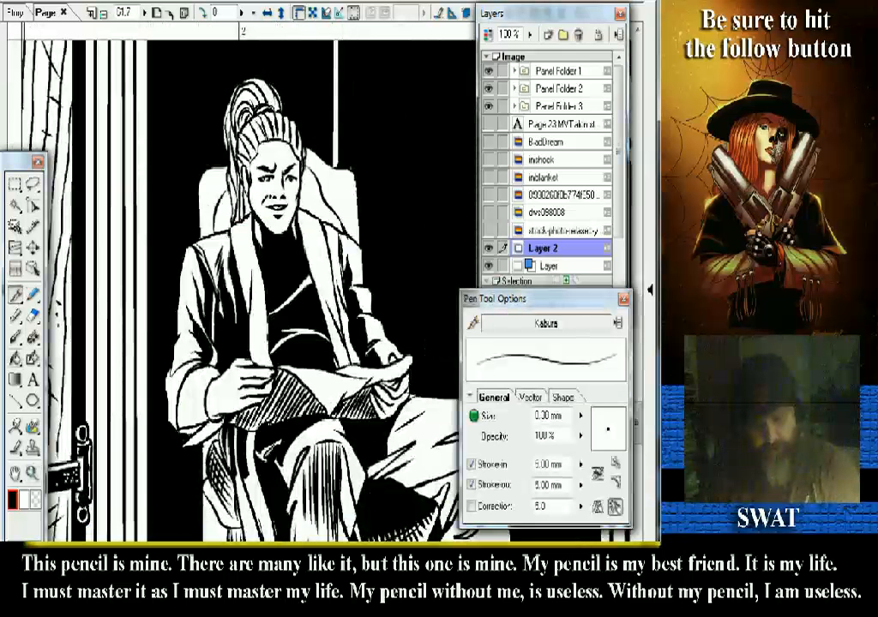
{"action": "key", "text": "g"}
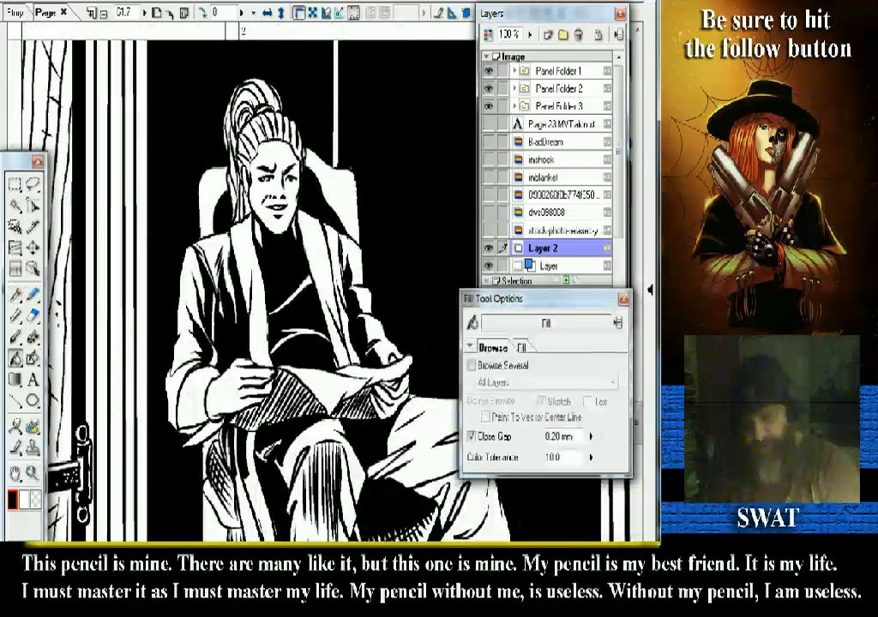
- Outline the shadow beneath the elbow of the woman sitting on the bed in the bottom panel and fill it with black
{"action": "scroll", "coordinate": [335, 328], "scroll_direction": "down", "scroll_amount": 5}
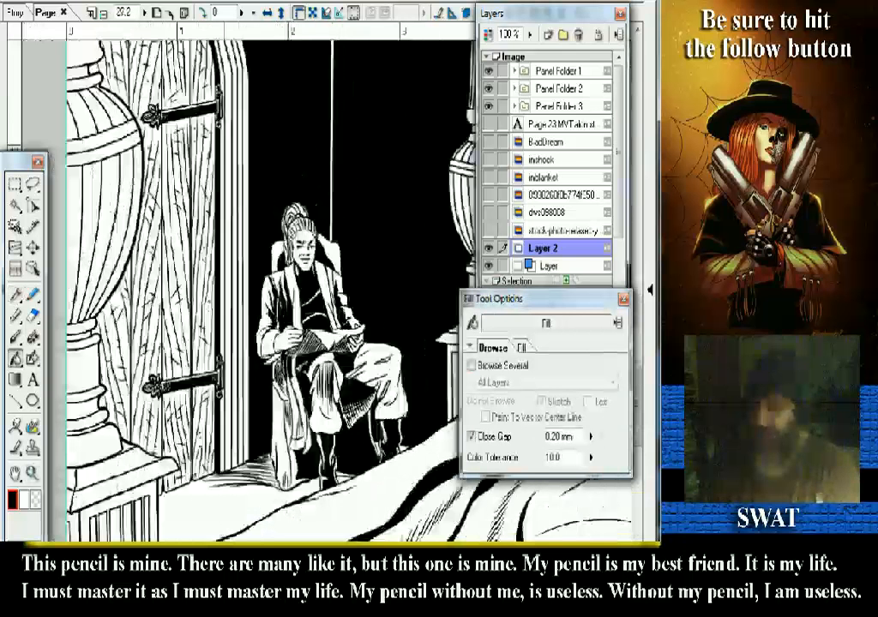
{"action": "scroll", "coordinate": [337, 283], "scroll_direction": "down", "scroll_amount": 1}
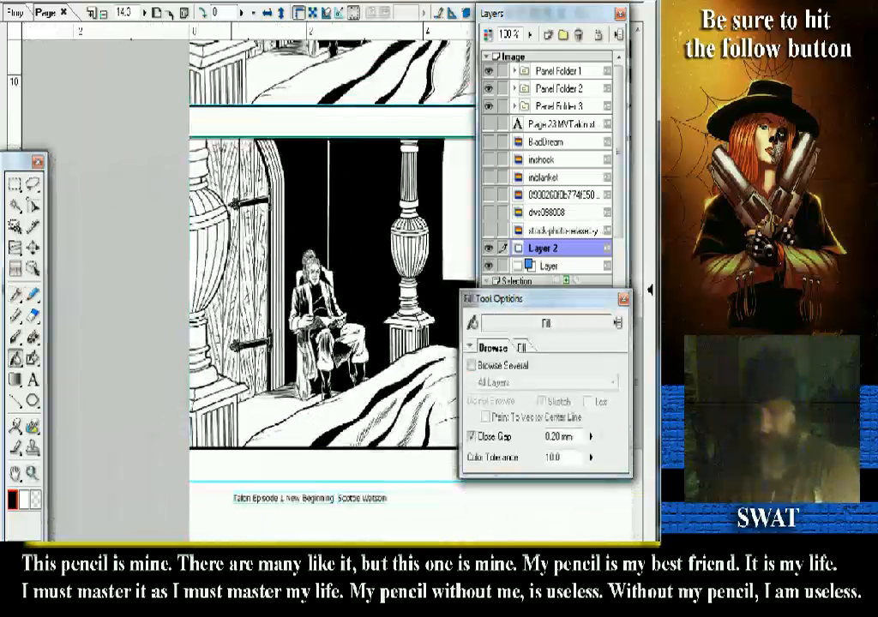
{"action": "scroll", "coordinate": [329, 283], "scroll_direction": "down", "scroll_amount": 5}
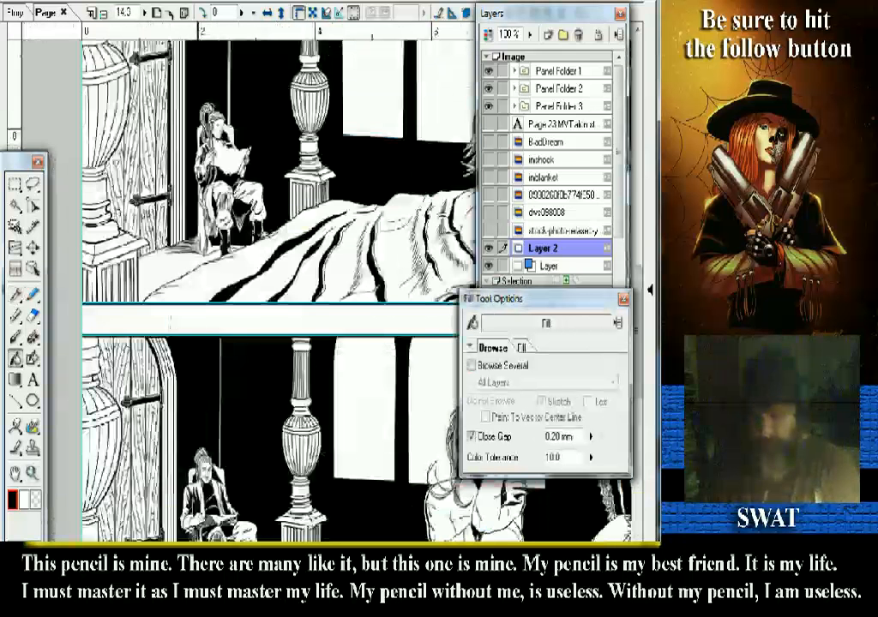
{"action": "scroll", "coordinate": [274, 283], "scroll_direction": "down", "scroll_amount": 3}
{"action": "scroll", "coordinate": [291, 283], "scroll_direction": "down", "scroll_amount": 6}
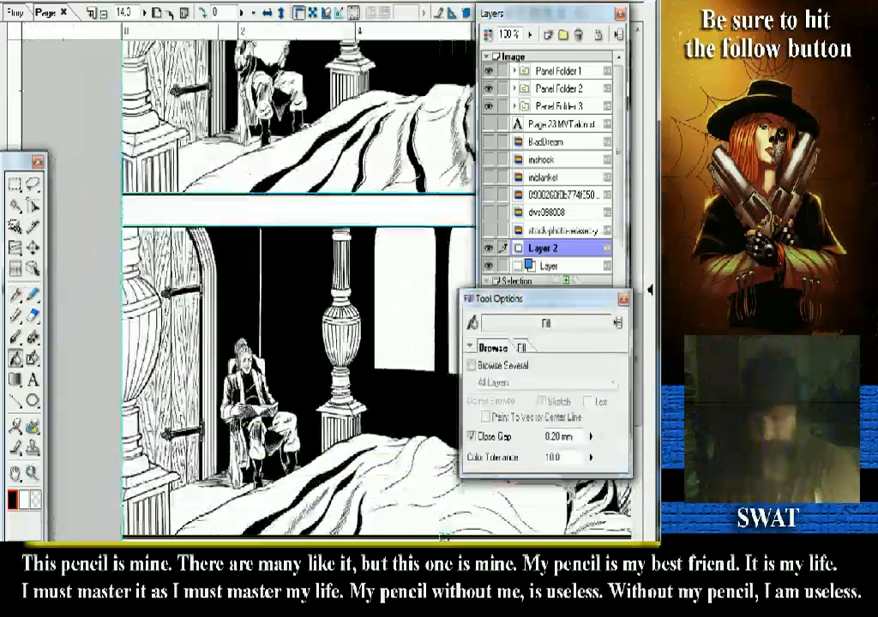
{"action": "scroll", "coordinate": [291, 283], "scroll_direction": "down", "scroll_amount": 5}
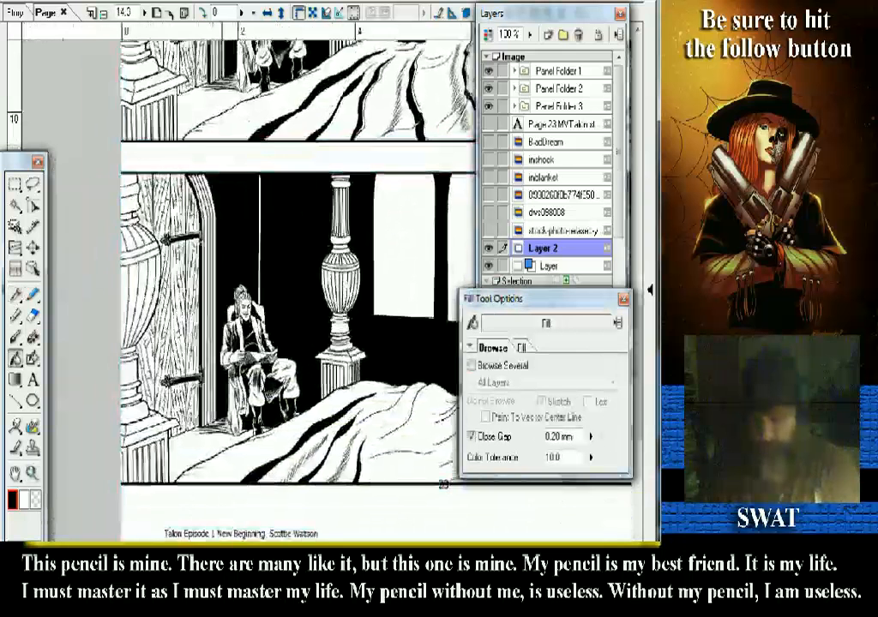
{"action": "left_click_drag", "start_coordinate": [291, 283], "coordinate": [198, 267]}
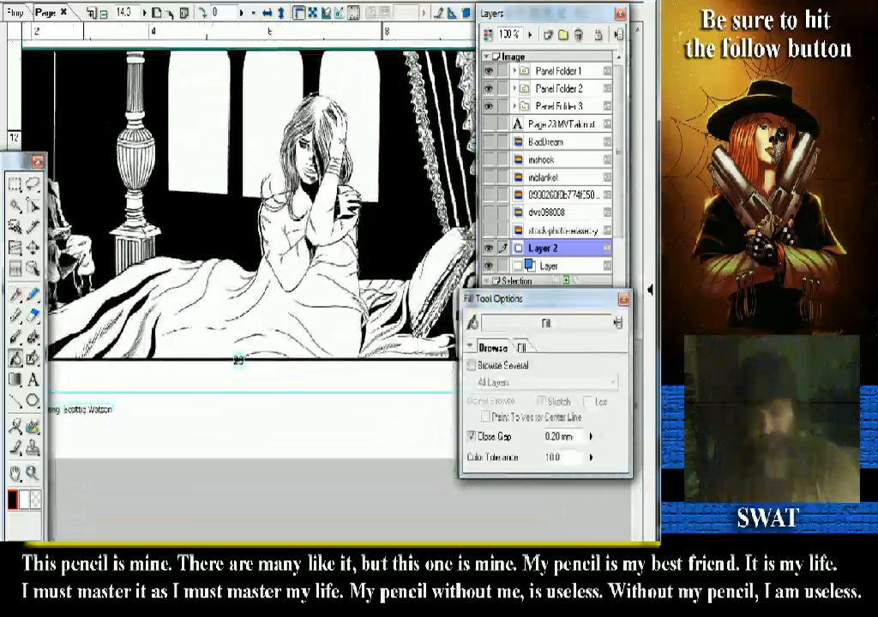
{"action": "key", "text": "ctrl+space"}
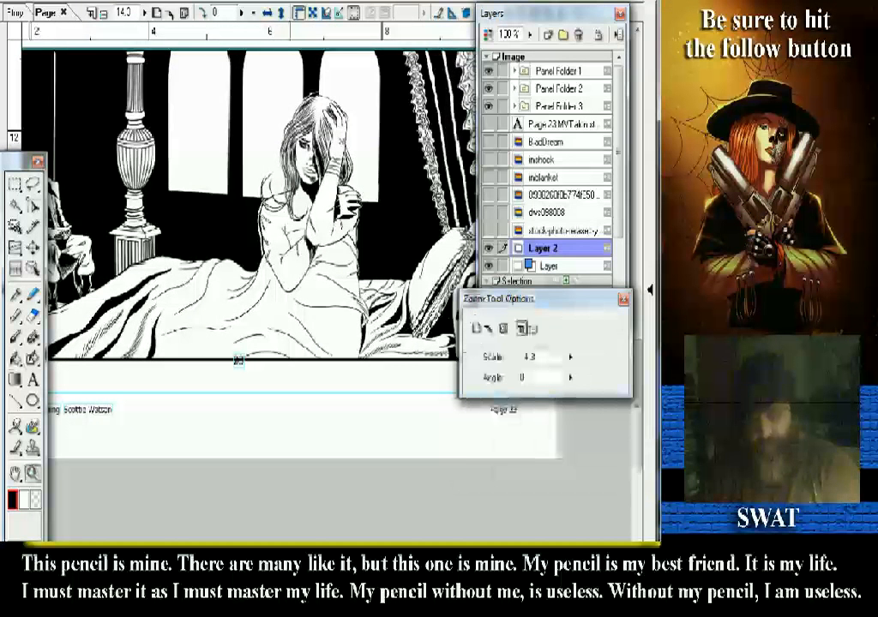
{"action": "mouse_move", "coordinate": [231, 190]}
{"action": "left_mouse_down"}
{"action": "mouse_move", "coordinate": [383, 284]}
{"action": "mouse_move", "coordinate": [430, 350]}
{"action": "left_mouse_up"}
{"action": "key", "text": "p"}
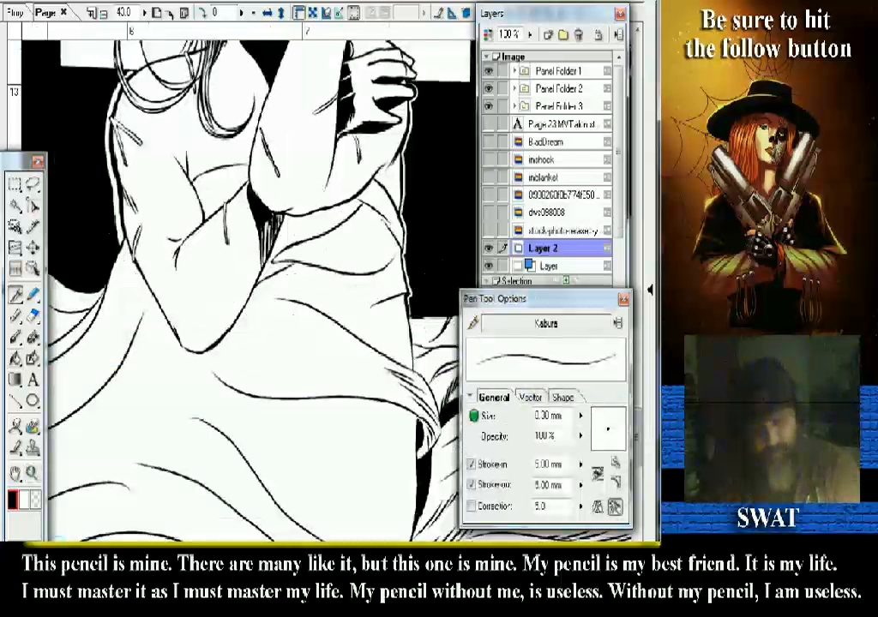
{"action": "key", "text": "g"}
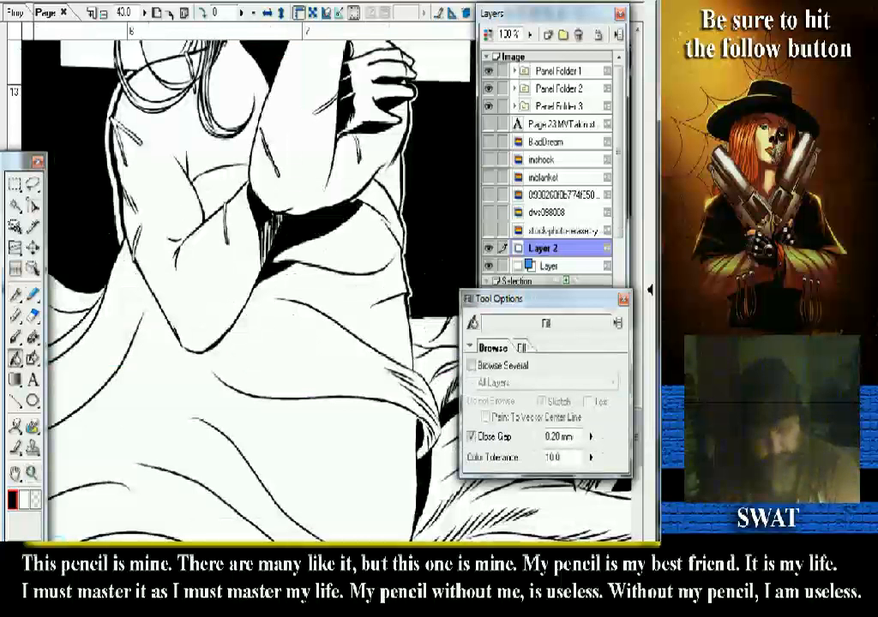
- Outline the small shadow between the woman's bent arm and her chest with the Kabura pen and fill it with black
{"action": "key", "text": "p"}
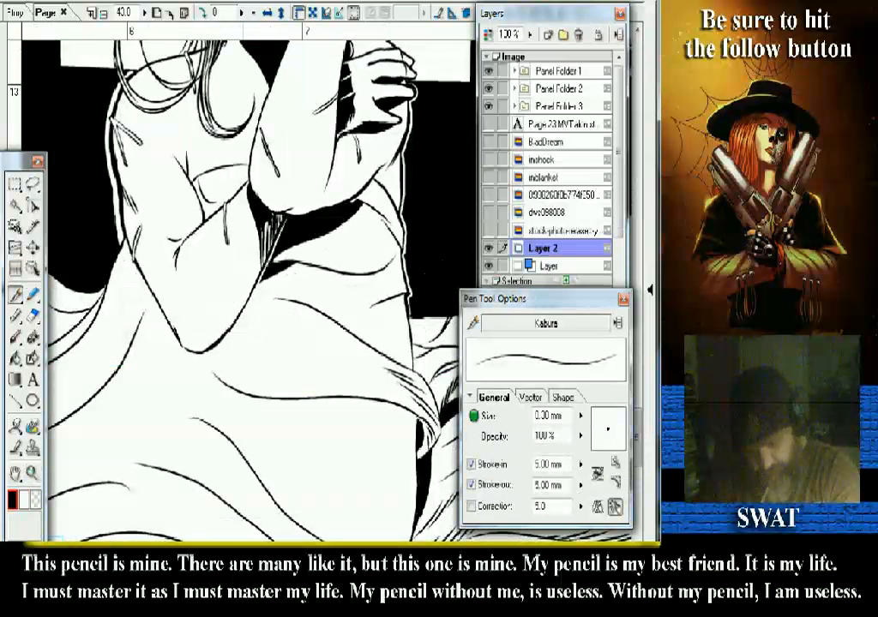
{"action": "left_click_drag", "start_coordinate": [212, 183], "coordinate": [237, 200]}
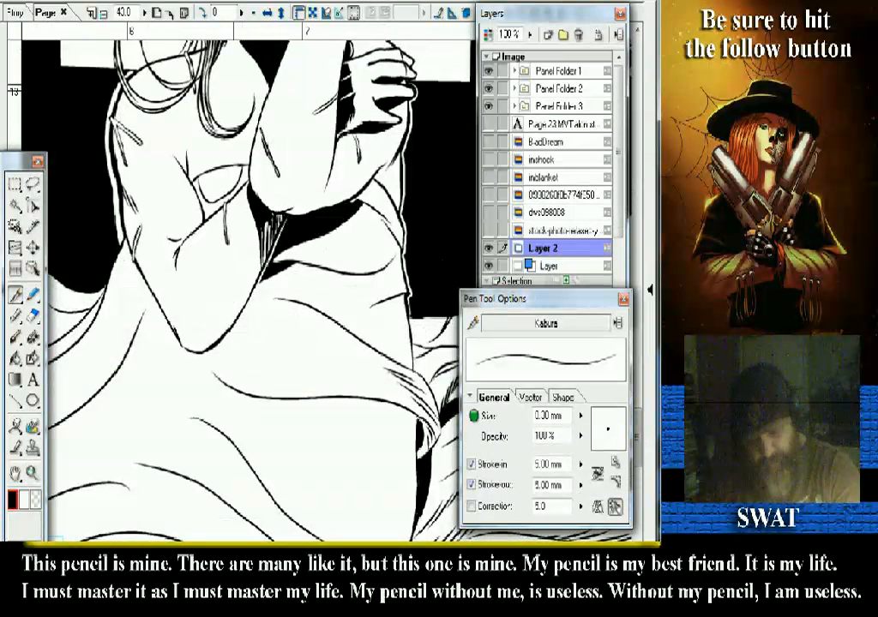
{"action": "key", "text": "g"}
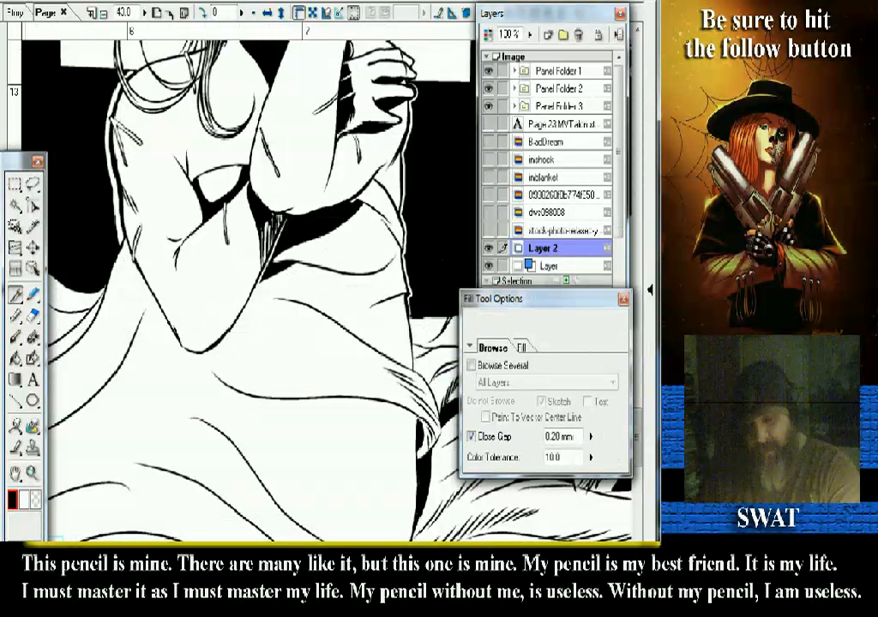
- Outline the shadow on the blanket folds between the woman's forearm and raised knee and fill it with black
{"action": "key", "text": "p"}
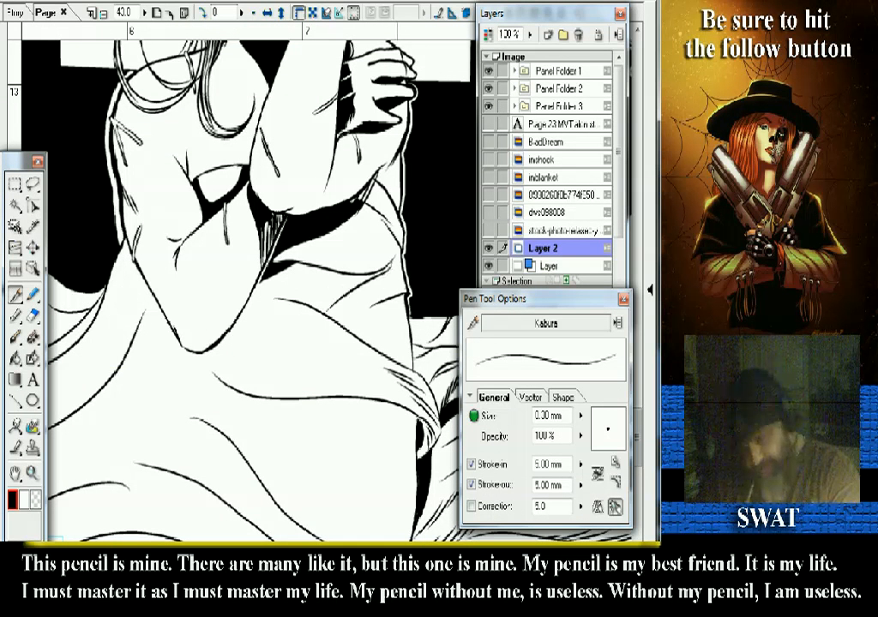
{"action": "mouse_move", "coordinate": [394, 255]}
{"action": "left_mouse_down"}
{"action": "mouse_move", "coordinate": [382, 275]}
{"action": "mouse_move", "coordinate": [333, 304]}
{"action": "left_mouse_up"}
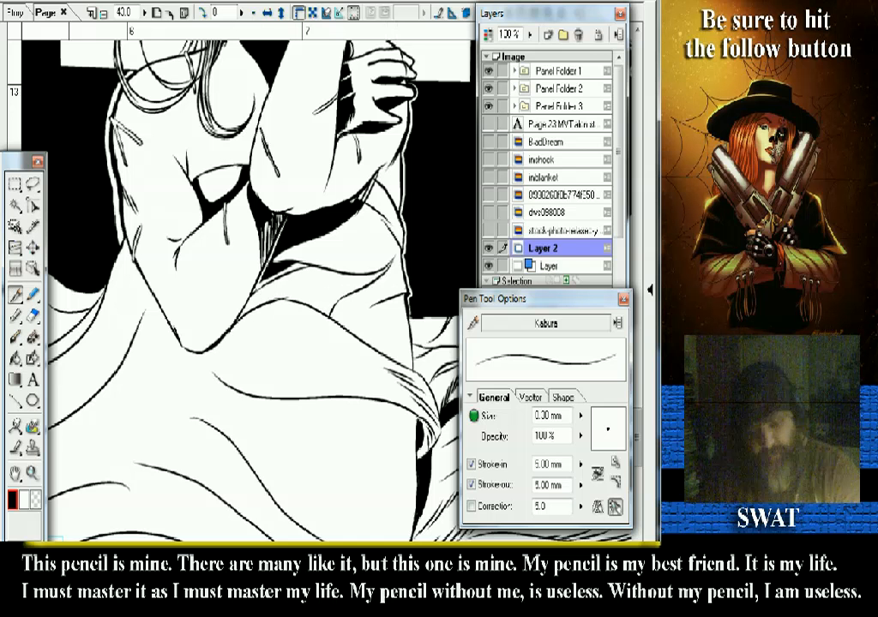
{"action": "key", "text": "g"}
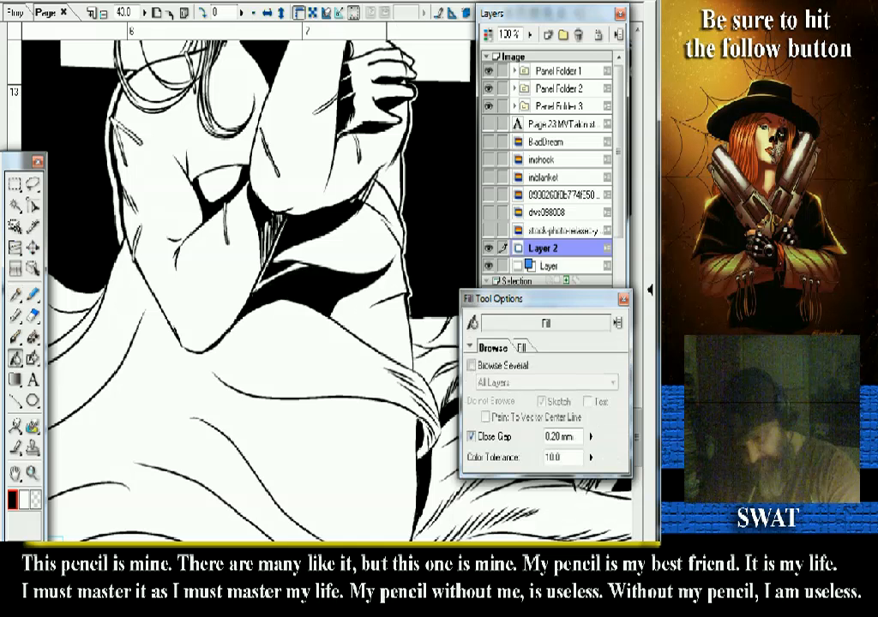
{"action": "key", "text": "ctrl+minus"}
{"action": "key", "text": "ctrl+minus"}
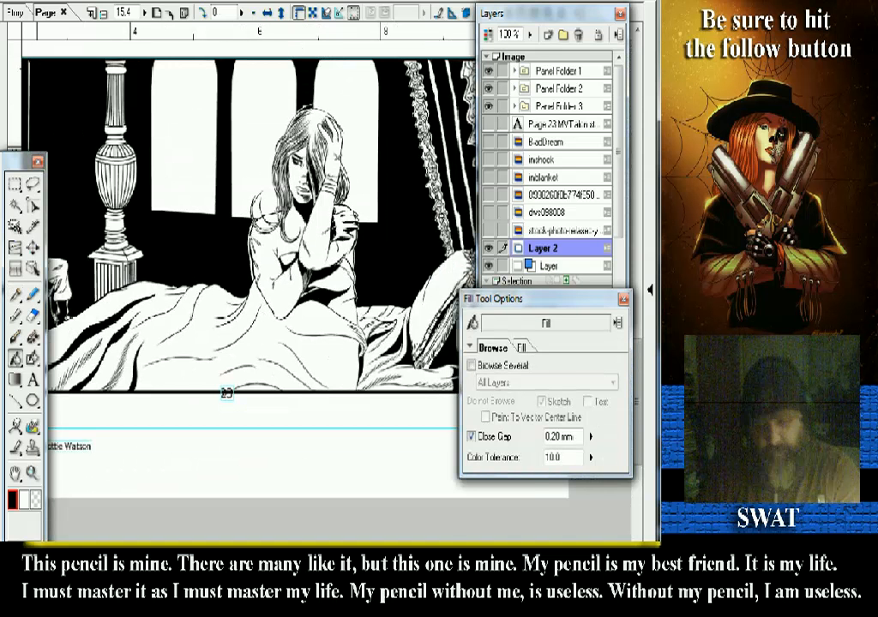
- Switch to the livestream page in the browser and check the broadcast, pausing and resuming its playback
{"action": "key", "text": "p"}
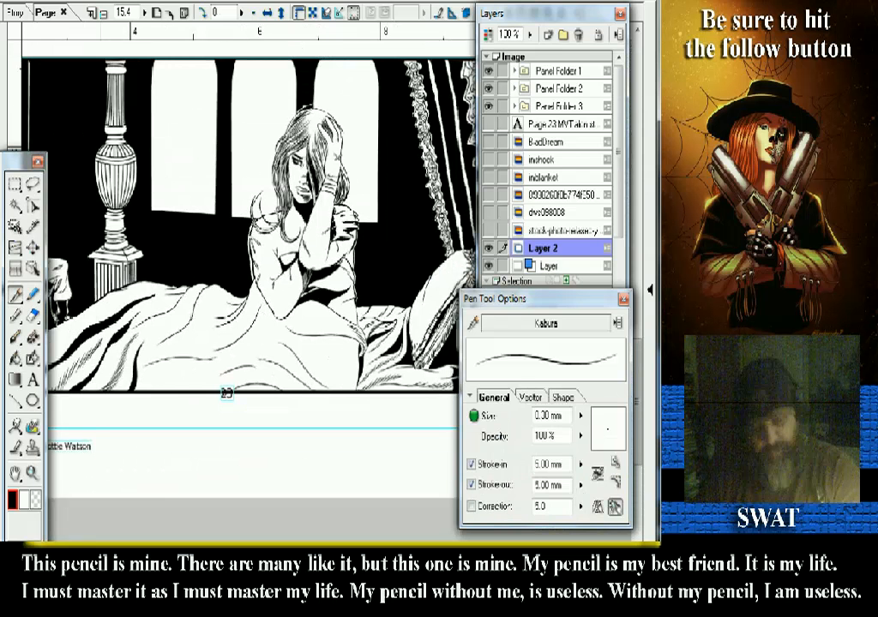
{"action": "key", "text": "z"}
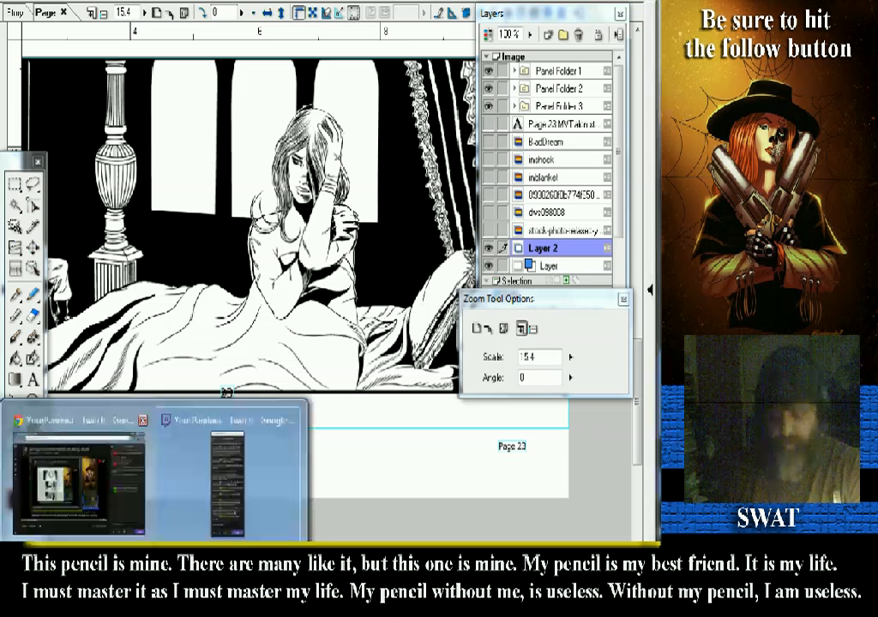
{"action": "left_click", "coordinate": [82, 454]}
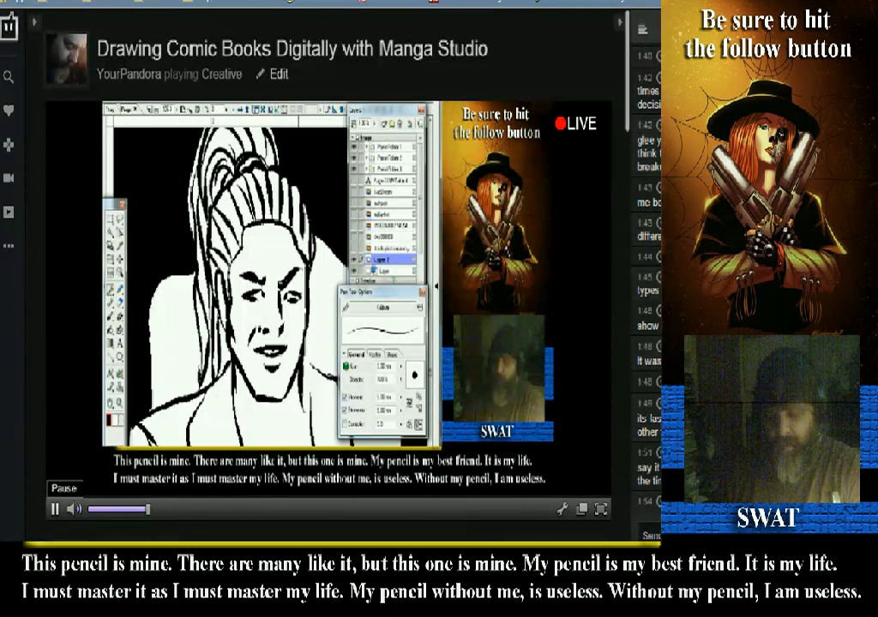
{"action": "left_click", "coordinate": [55, 509]}
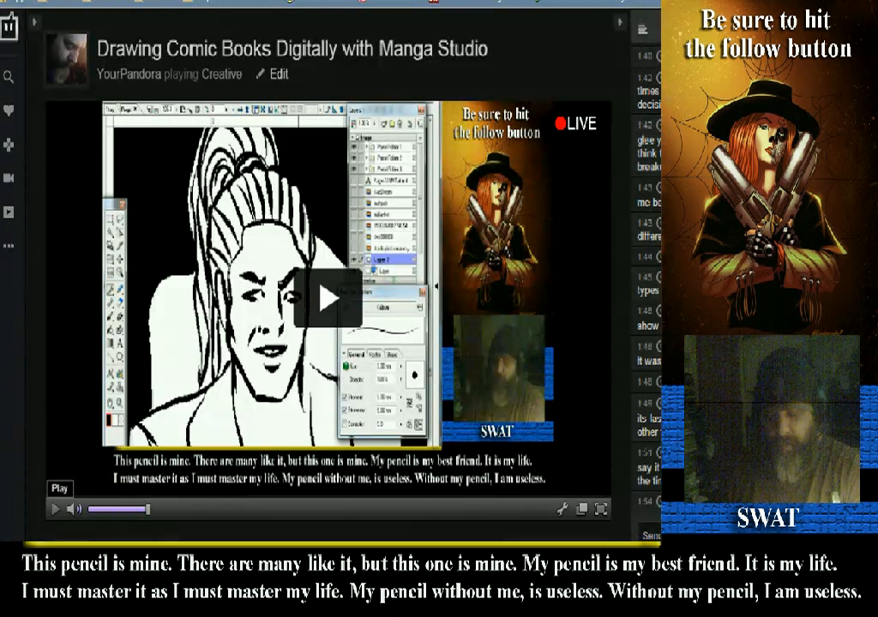
{"action": "left_click", "coordinate": [55, 509]}
{"action": "key", "text": "alt+Tab"}
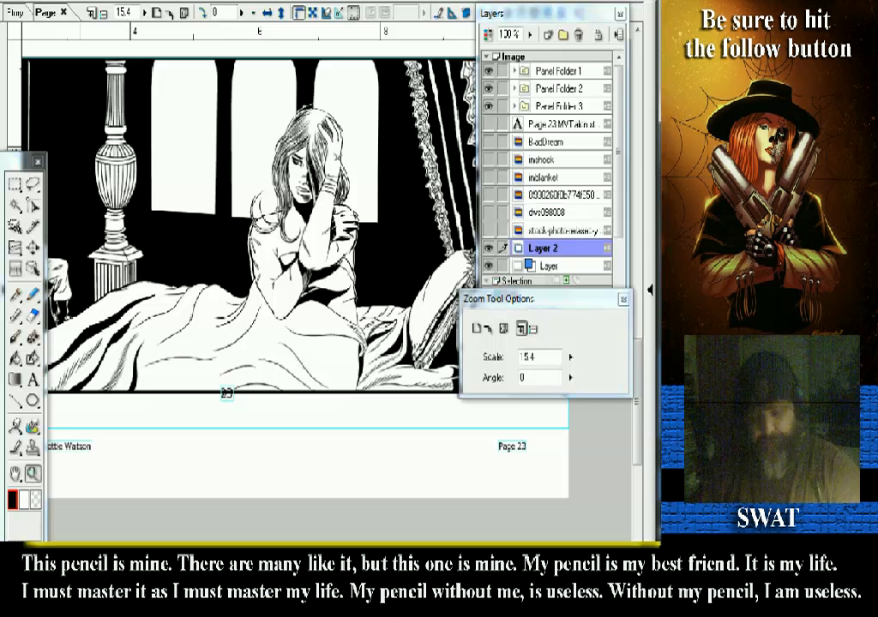
- Outline the cast shadow on the blanket around the woman's lower elbow with the Kabura pen and fill it with black
{"action": "left_click", "coordinate": [334, 473]}
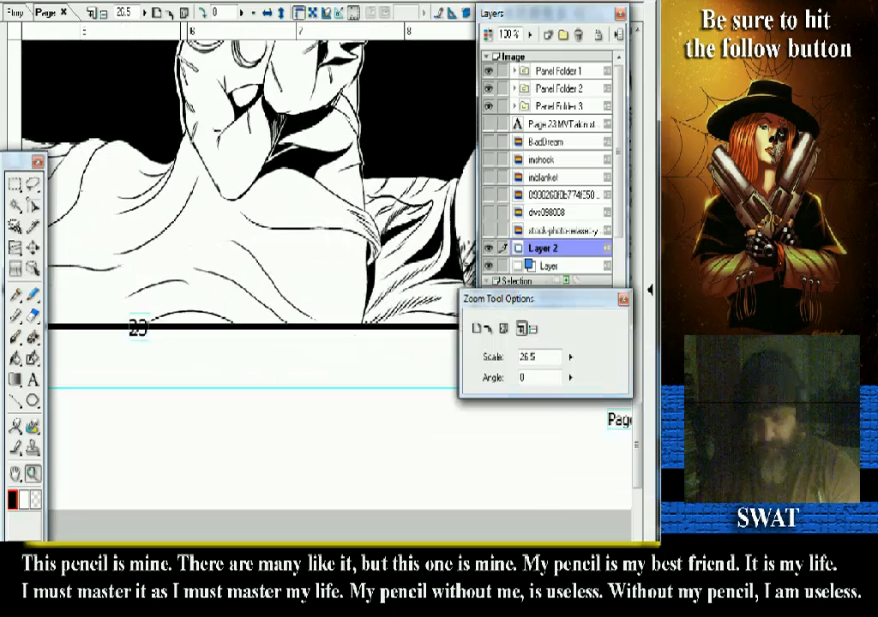
{"action": "scroll", "coordinate": [257, 257], "scroll_direction": "up", "scroll_amount": 5}
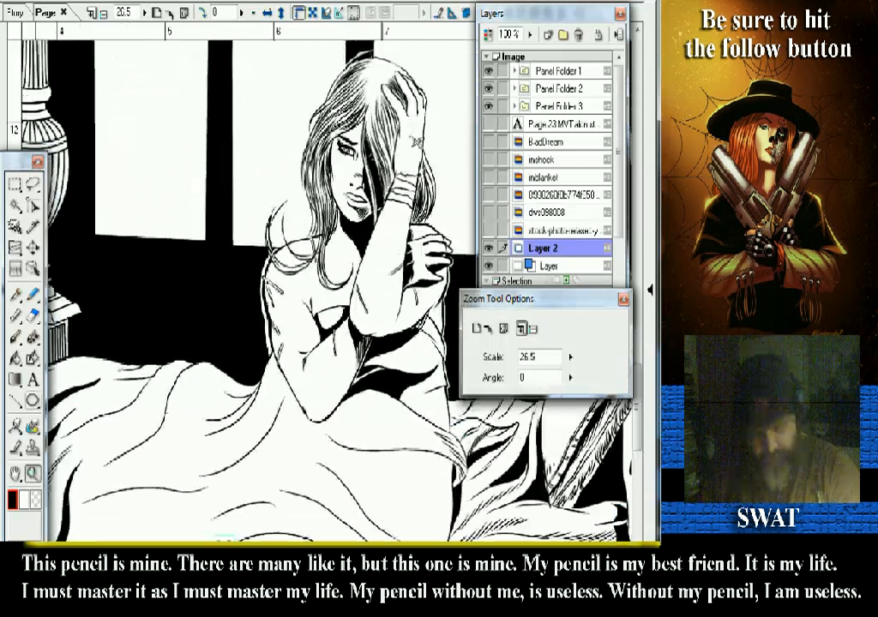
{"action": "key", "text": "p"}
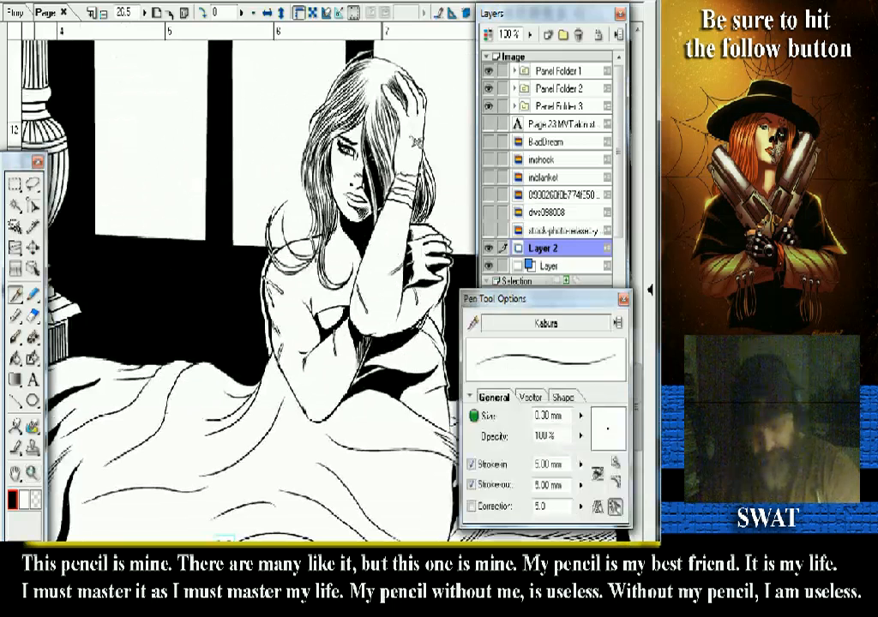
{"action": "key", "text": "slash"}
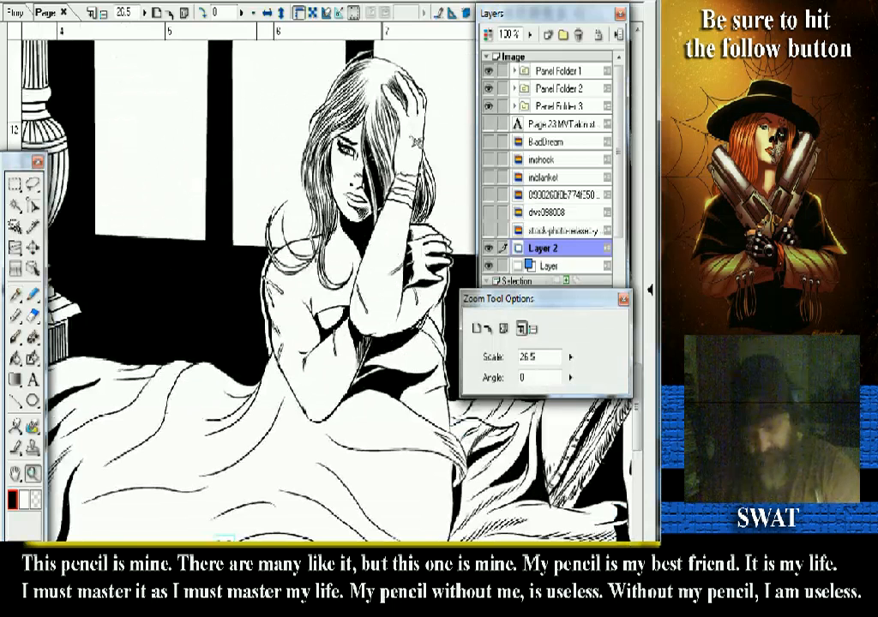
{"action": "left_click_drag", "start_coordinate": [252, 109], "coordinate": [456, 283]}
{"action": "key", "text": "p"}
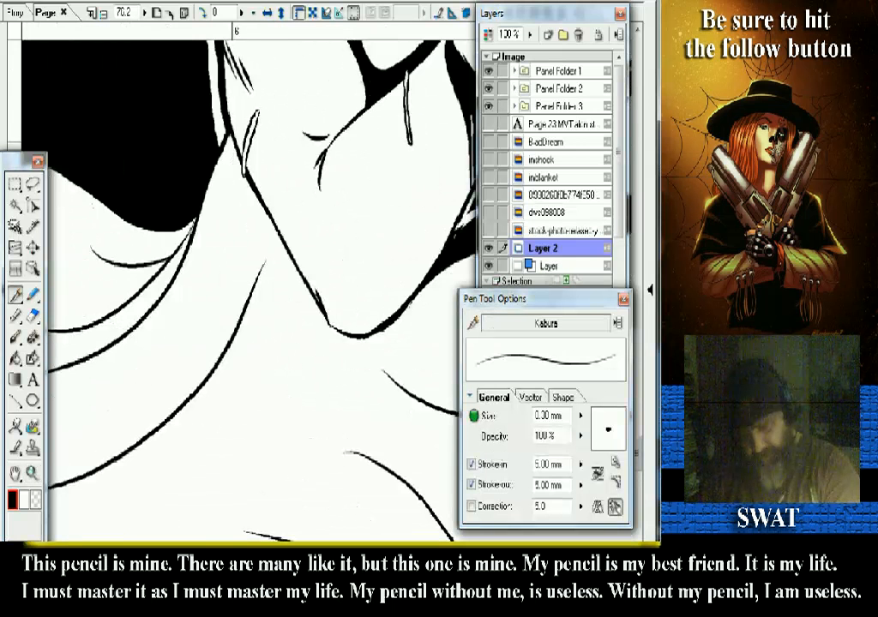
{"action": "left_click_drag", "start_coordinate": [232, 141], "coordinate": [211, 259]}
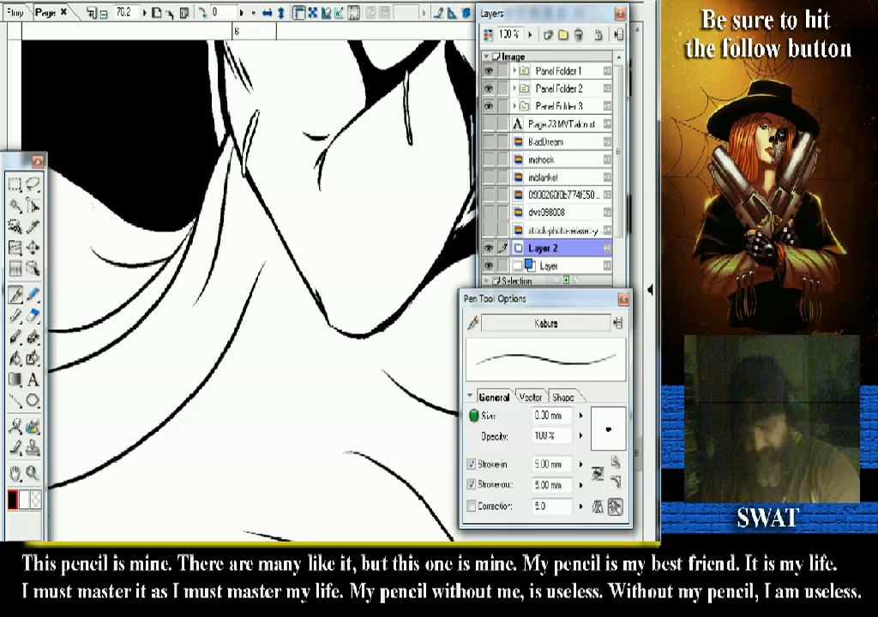
{"action": "mouse_move", "coordinate": [262, 264]}
{"action": "left_mouse_down"}
{"action": "mouse_move", "coordinate": [226, 385]}
{"action": "mouse_move", "coordinate": [310, 383]}
{"action": "left_mouse_up"}
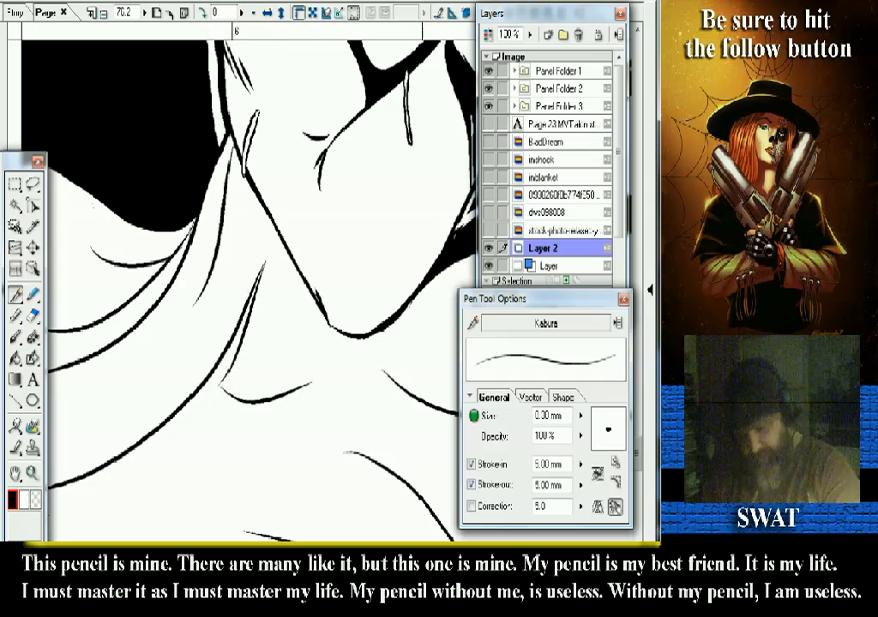
{"action": "left_click_drag", "start_coordinate": [296, 269], "coordinate": [243, 307]}
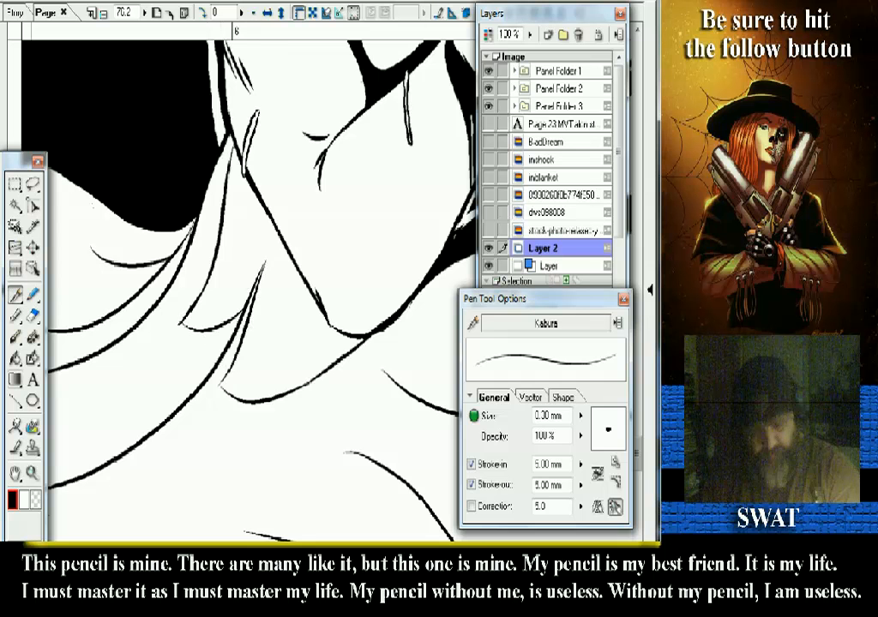
{"action": "key", "text": "g"}
{"action": "left_click", "coordinate": [274, 283]}
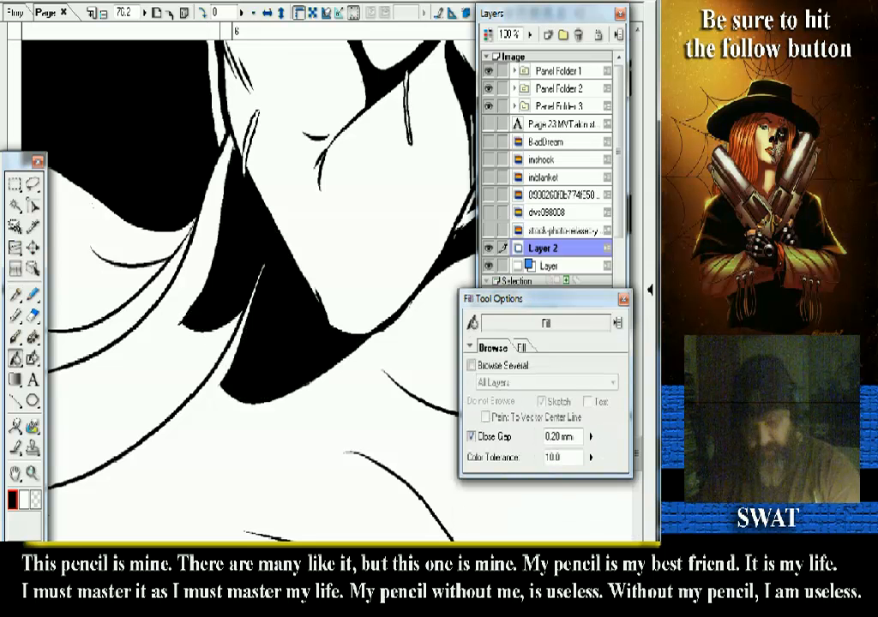
- Crosshatch the lower edge of the narrow black shadow on the blanket fold beside the woman's elbow
{"action": "key", "text": "p"}
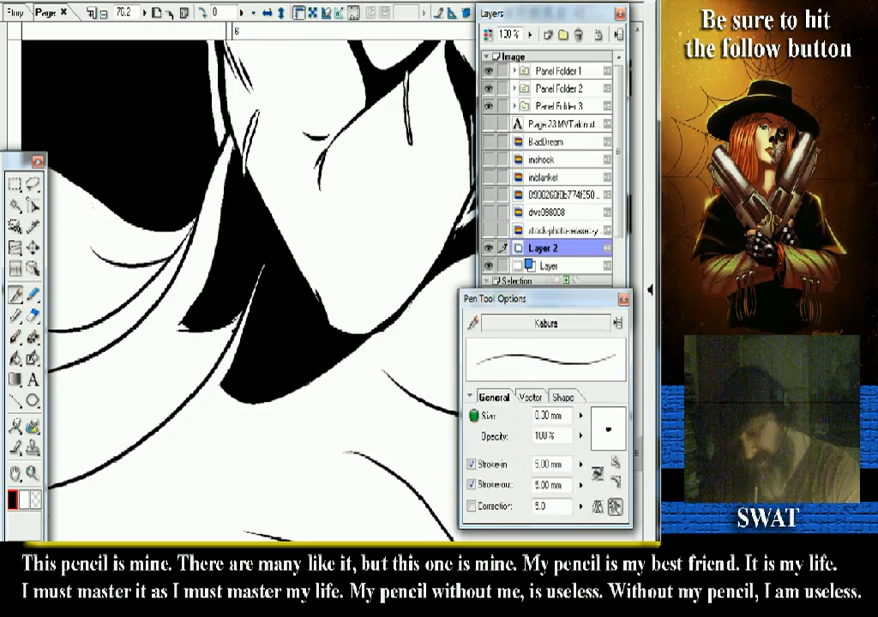
{"action": "left_click_drag", "start_coordinate": [214, 324], "coordinate": [171, 338]}
{"action": "left_click_drag", "start_coordinate": [215, 331], "coordinate": [168, 355]}
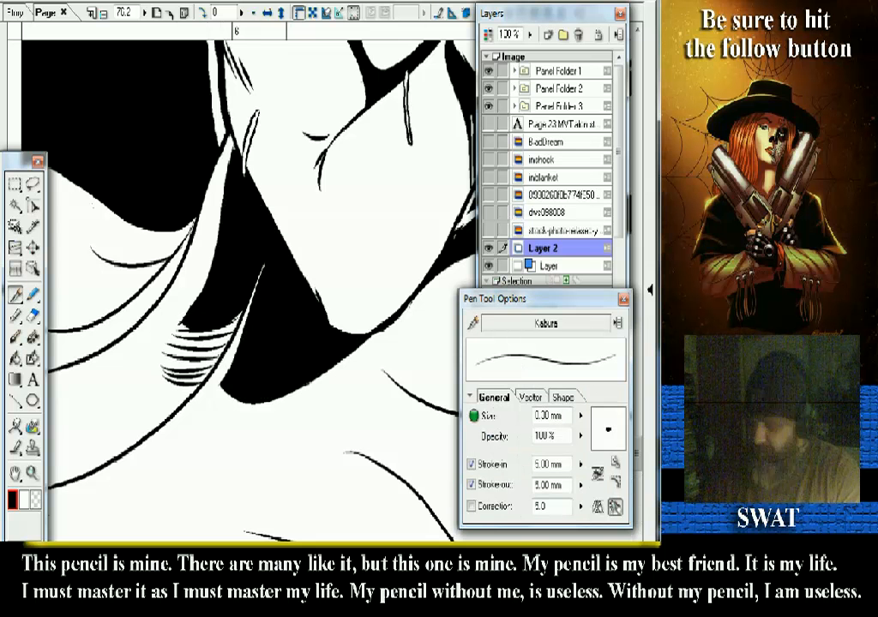
{"action": "mouse_move", "coordinate": [237, 317]}
{"action": "left_mouse_down"}
{"action": "mouse_move", "coordinate": [194, 375]}
{"action": "mouse_move", "coordinate": [182, 373]}
{"action": "left_mouse_up"}
{"action": "mouse_move", "coordinate": [209, 324]}
{"action": "left_mouse_down"}
{"action": "mouse_move", "coordinate": [172, 390]}
{"action": "mouse_move", "coordinate": [167, 382]}
{"action": "left_mouse_up"}
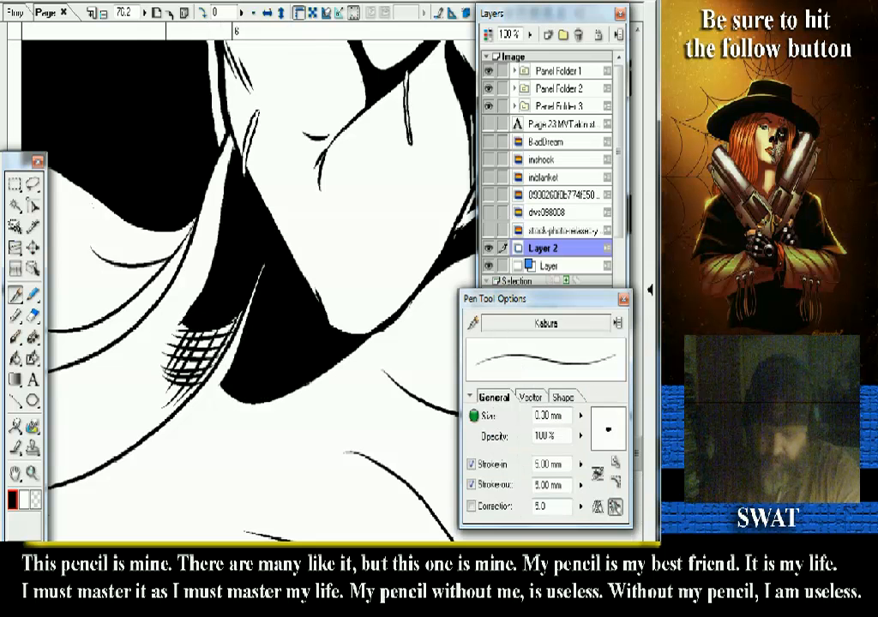
{"action": "left_click_drag", "start_coordinate": [188, 326], "coordinate": [166, 367]}
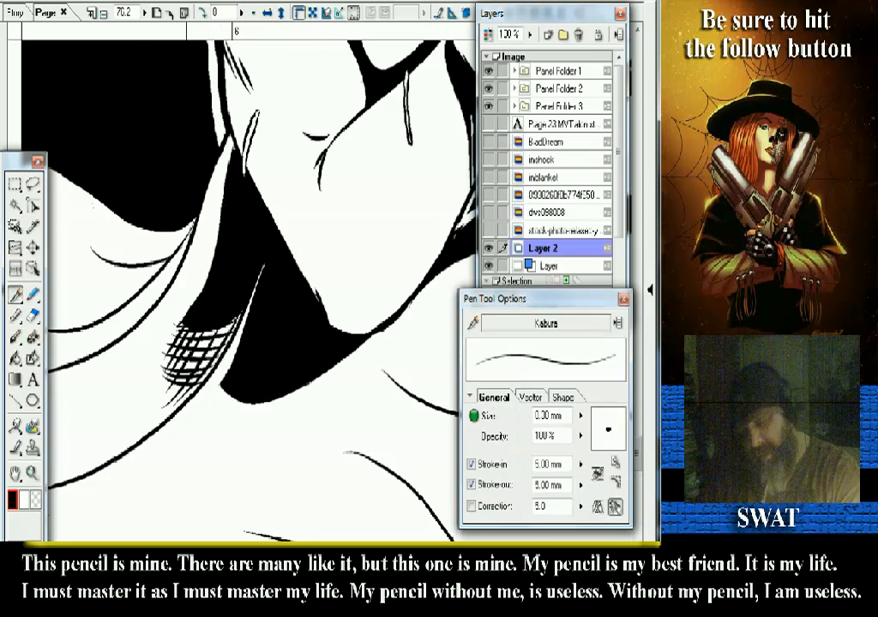
- Extend the fold's thin highlight up into the black shadow beside the elbow with the Kabura pen in white
{"action": "key", "text": "ctrl+minus"}
{"action": "key", "text": "ctrl+minus"}
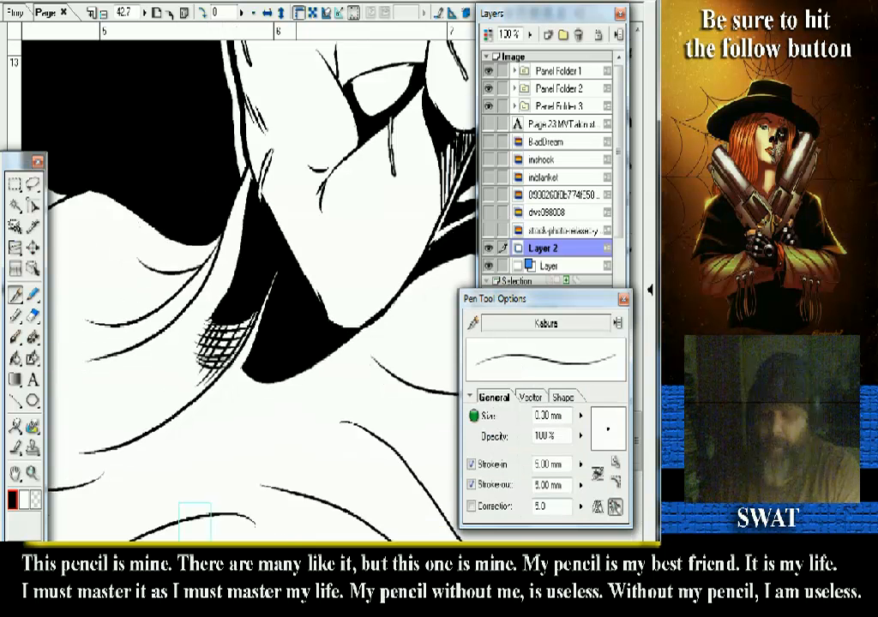
{"action": "key", "text": "ctrl+minus"}
{"action": "key", "text": "ctrl+minus"}
{"action": "key", "text": "ctrl+minus"}
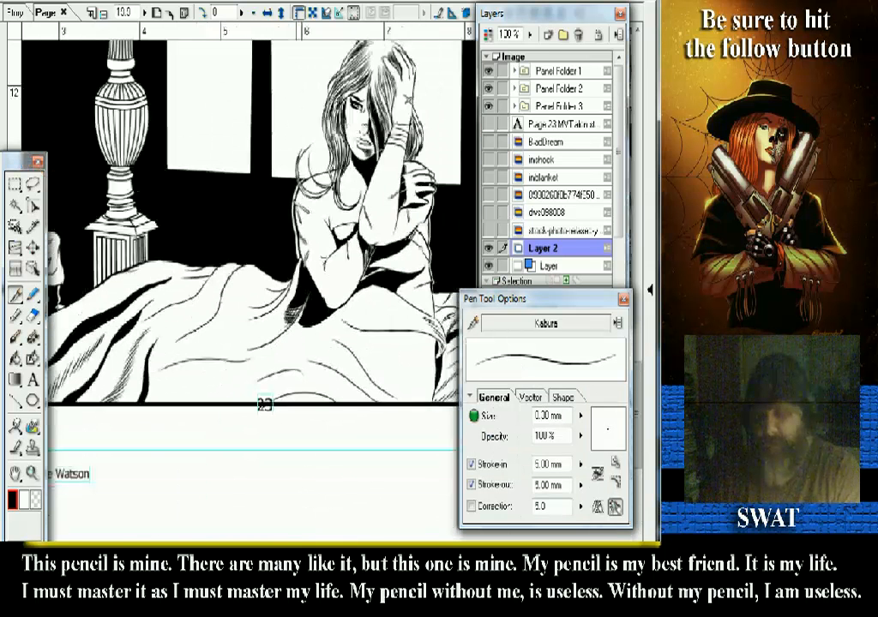
{"action": "key", "text": "ctrl+minus"}
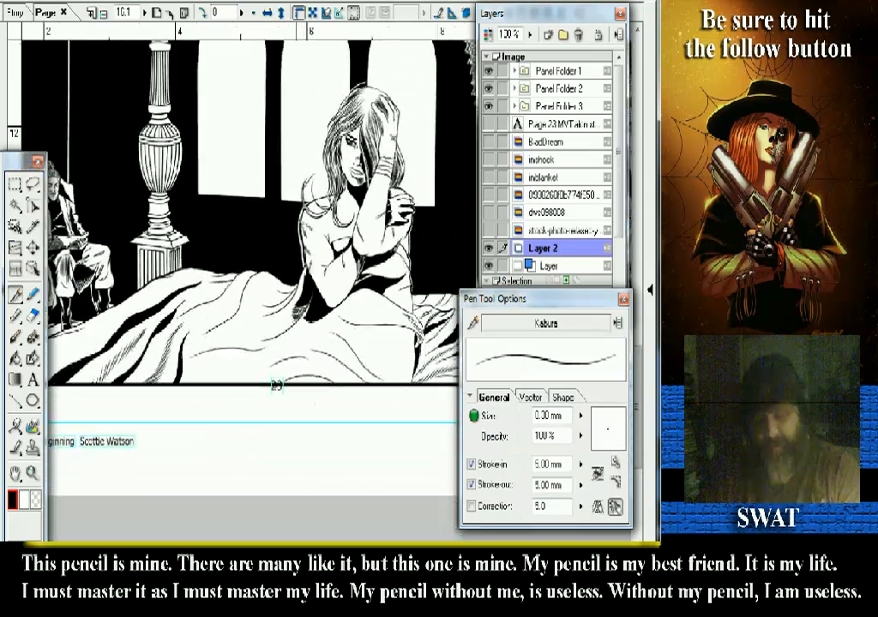
{"action": "key", "text": "slash"}
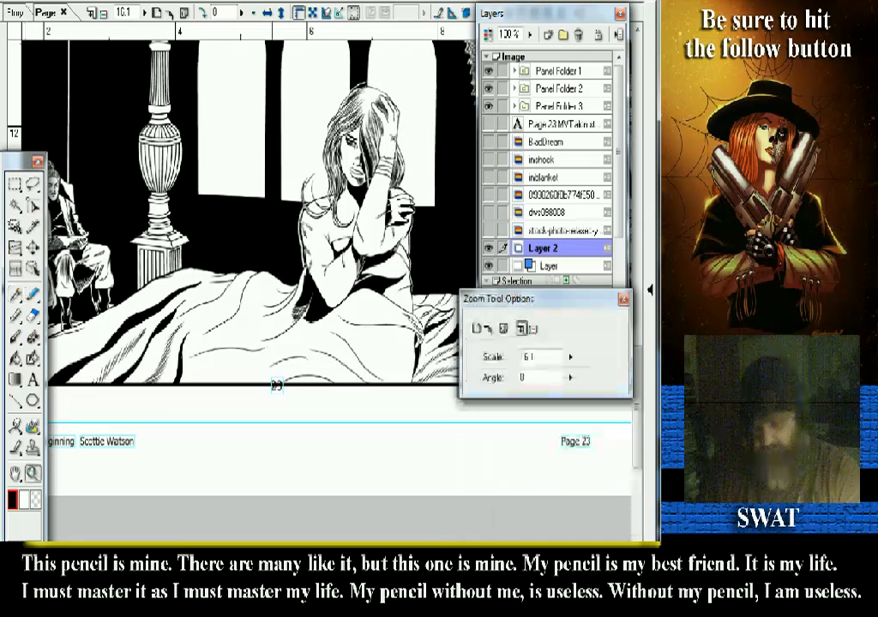
{"action": "left_click_drag", "start_coordinate": [219, 184], "coordinate": [289, 303]}
{"action": "left_click", "coordinate": [24, 500]}
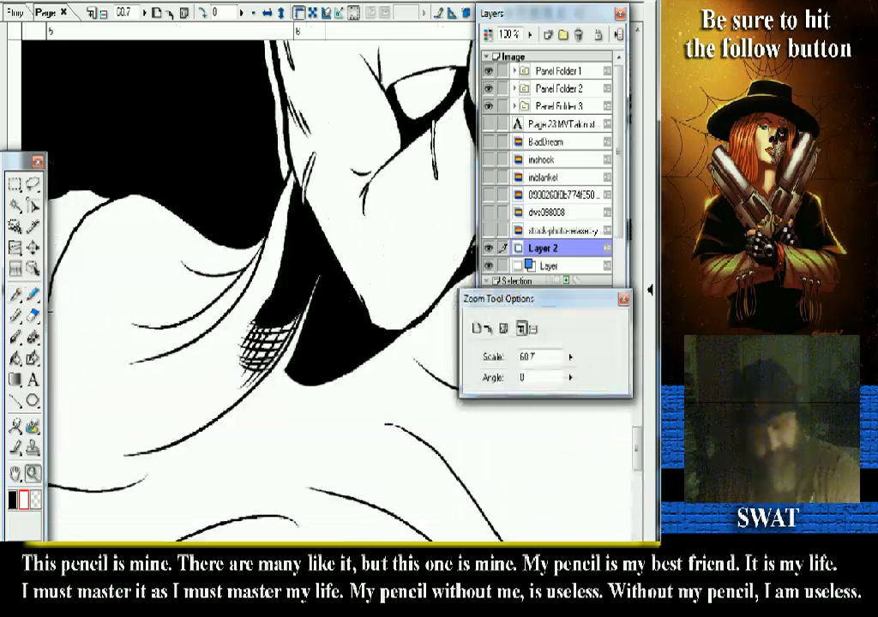
{"action": "key", "text": "p"}
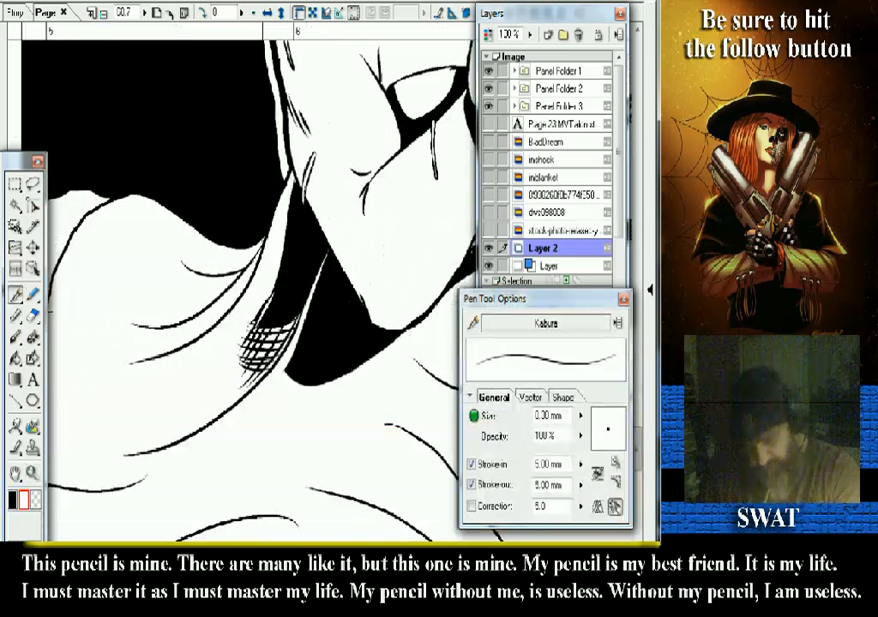
{"action": "mouse_move", "coordinate": [262, 328]}
{"action": "left_mouse_down"}
{"action": "mouse_move", "coordinate": [276, 296]}
{"action": "mouse_move", "coordinate": [287, 304]}
{"action": "left_mouse_up"}
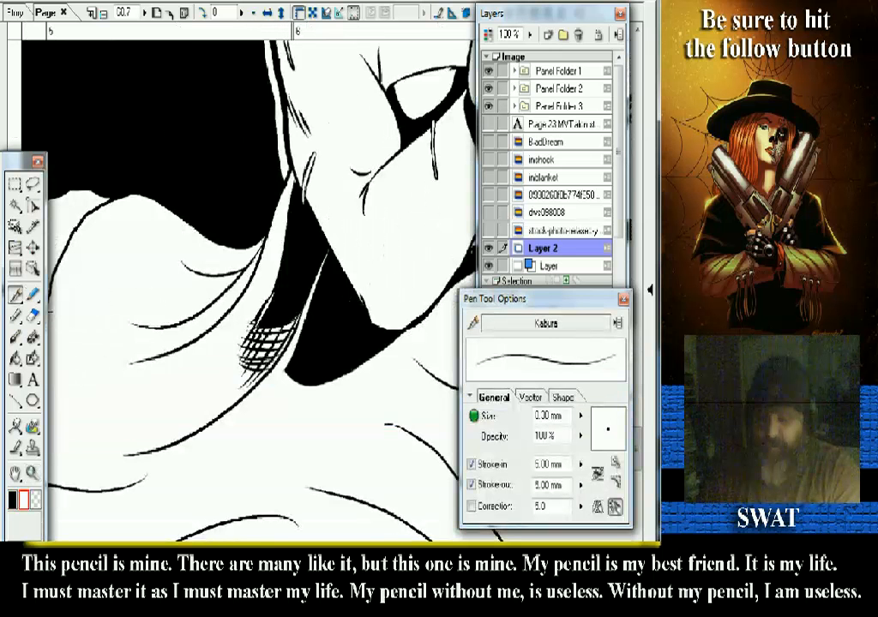
- Ink the angled fold line on the blanket beside the woman's elbow and the long fold contour below it with the Kabura pen
{"action": "scroll", "coordinate": [249, 282], "scroll_direction": "up", "scroll_amount": 10}
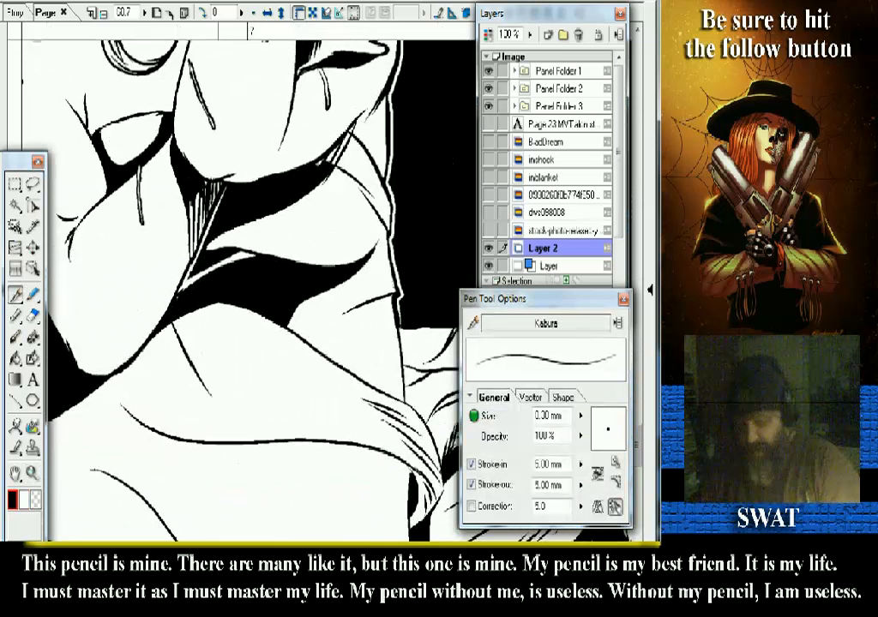
{"action": "left_click_drag", "start_coordinate": [168, 316], "coordinate": [300, 352]}
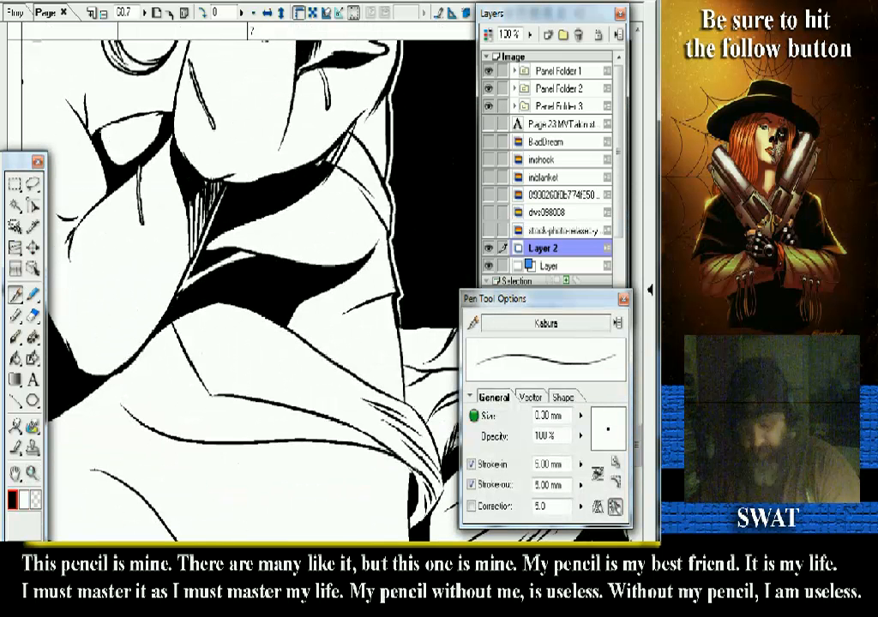
{"action": "key", "text": "r"}
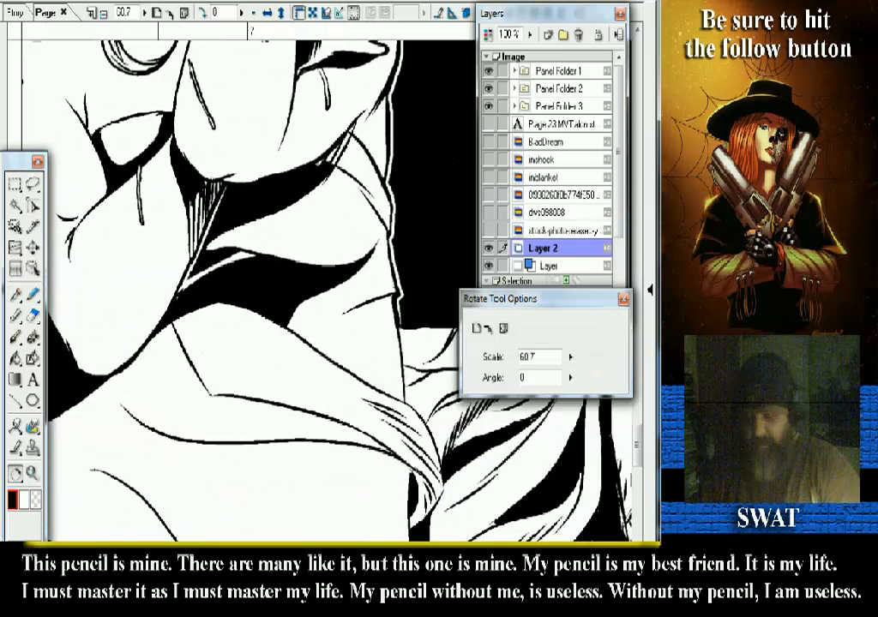
{"action": "left_click_drag", "start_coordinate": [257, 257], "coordinate": [308, 206]}
{"action": "scroll", "coordinate": [249, 292], "scroll_direction": "up", "scroll_amount": 3}
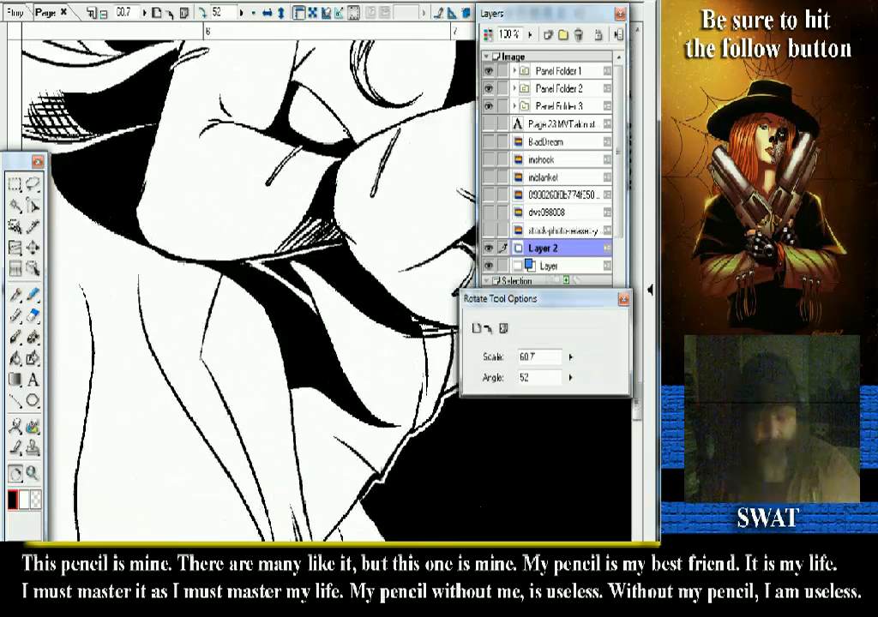
{"action": "key", "text": "p"}
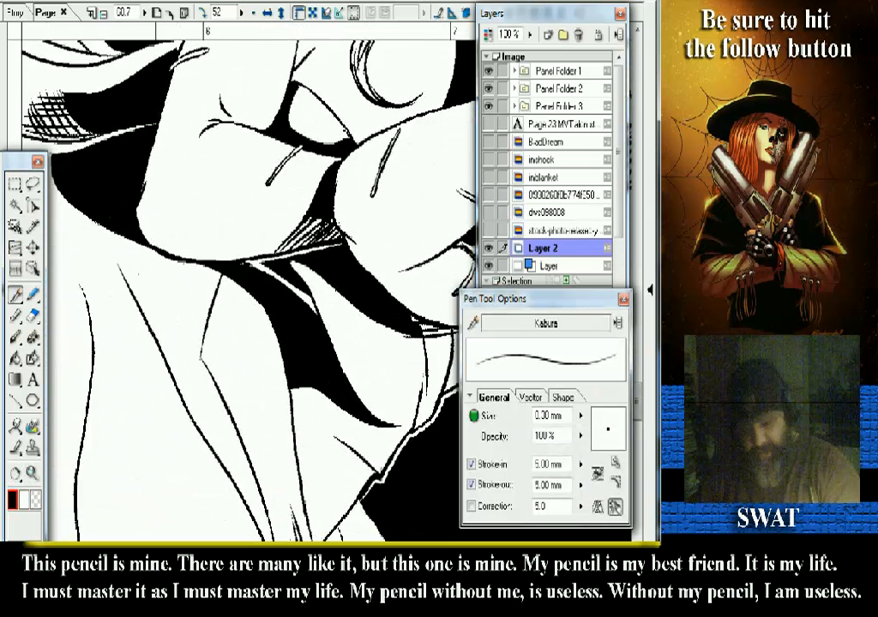
{"action": "left_click_drag", "start_coordinate": [90, 194], "coordinate": [156, 340]}
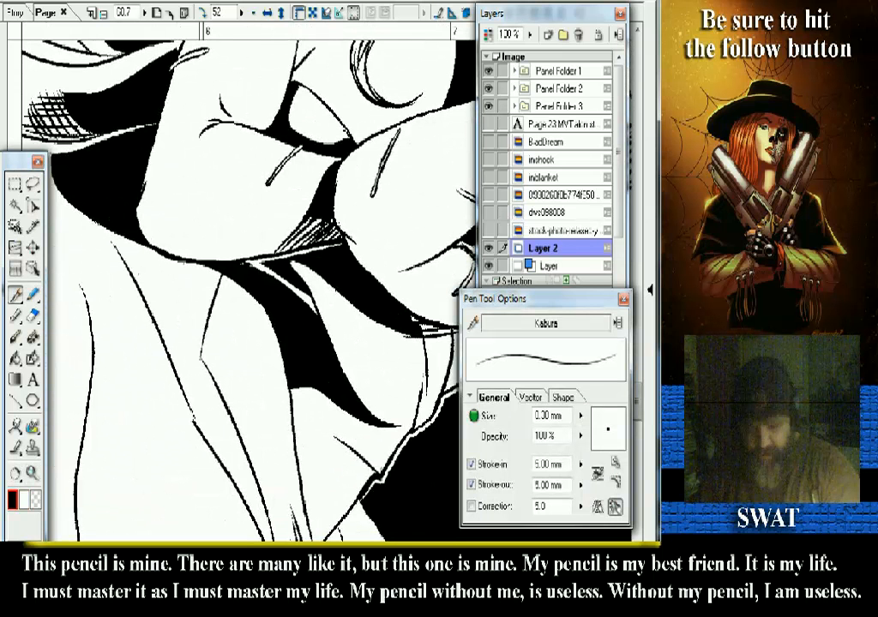
{"action": "key", "text": "ctrl+z"}
{"action": "left_click_drag", "start_coordinate": [84, 190], "coordinate": [144, 316]}
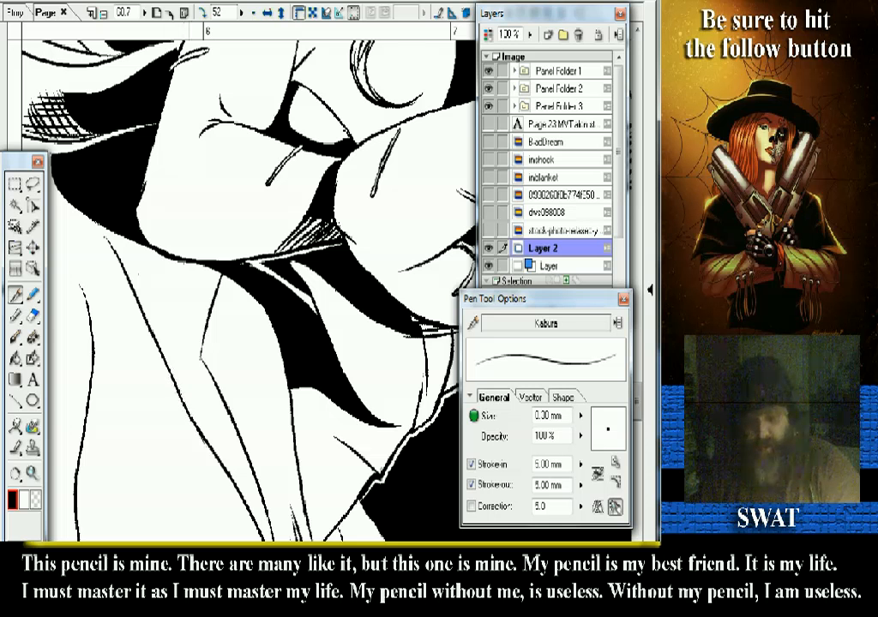
{"action": "key", "text": "ctrl+z"}
{"action": "left_click_drag", "start_coordinate": [138, 302], "coordinate": [208, 440]}
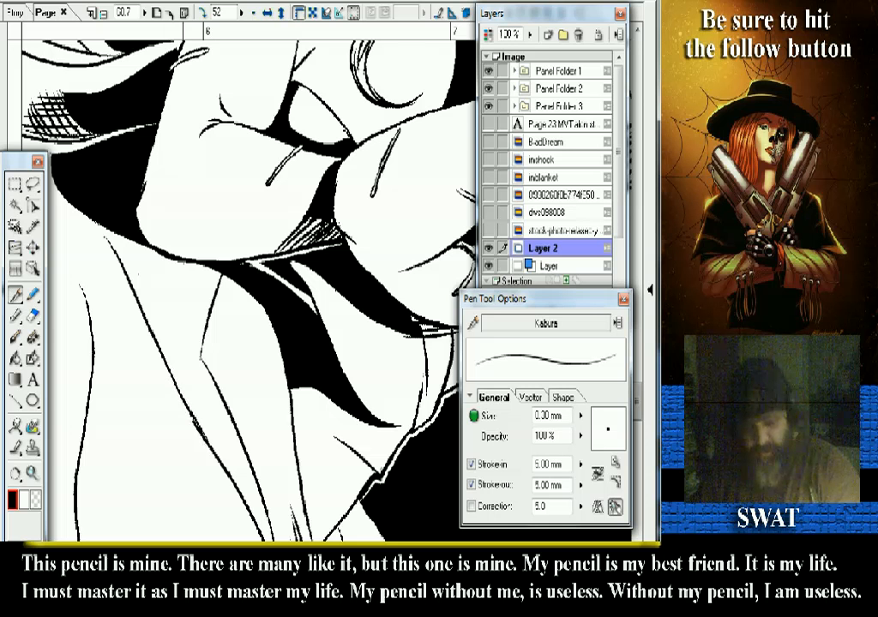
{"action": "key", "text": "ctrl+z"}
{"action": "left_click_drag", "start_coordinate": [138, 301], "coordinate": [199, 428]}
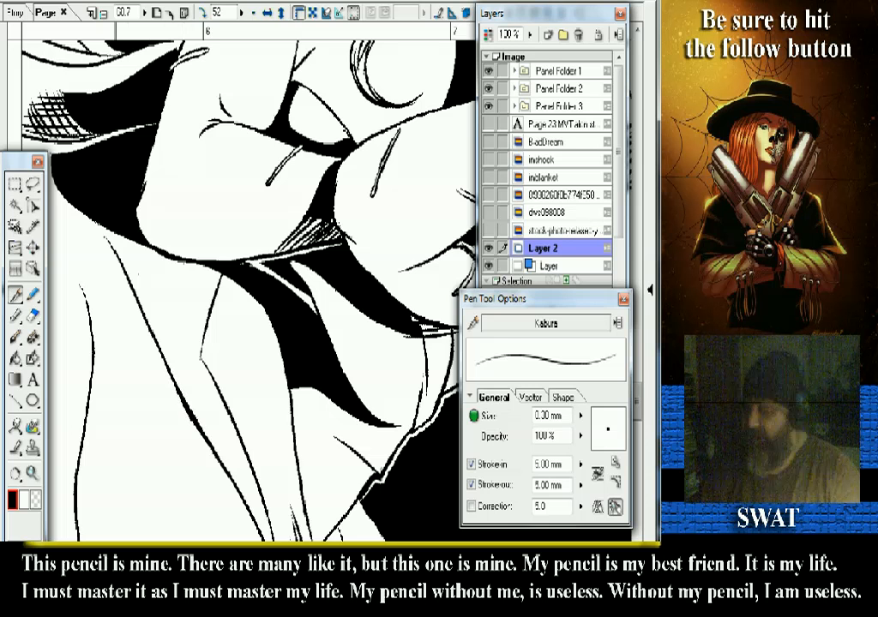
- Join the long fold contour to the elbow's black cast shadow and fill the enclosed blanket area with black
{"action": "key", "text": "r"}
{"action": "left_click_drag", "start_coordinate": [428, 360], "coordinate": [417, 186]}
{"action": "left_click_drag", "start_coordinate": [326, 411], "coordinate": [351, 185]}
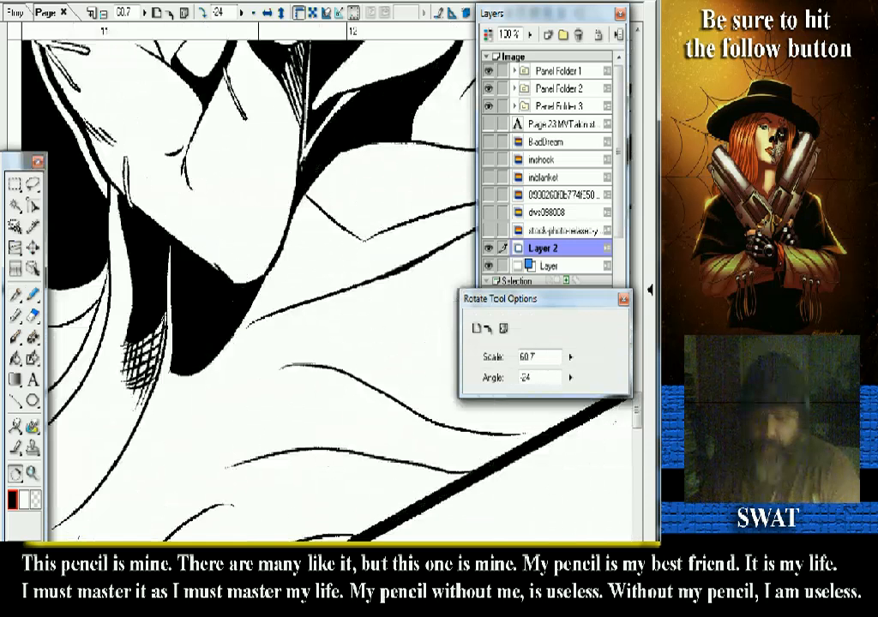
{"action": "left_click", "coordinate": [15, 294]}
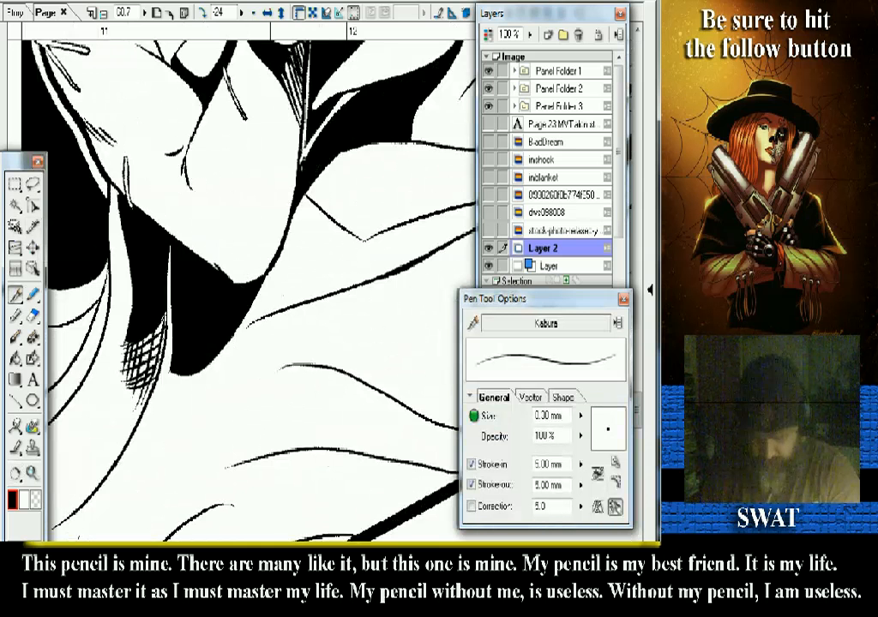
{"action": "left_click_drag", "start_coordinate": [262, 319], "coordinate": [206, 368]}
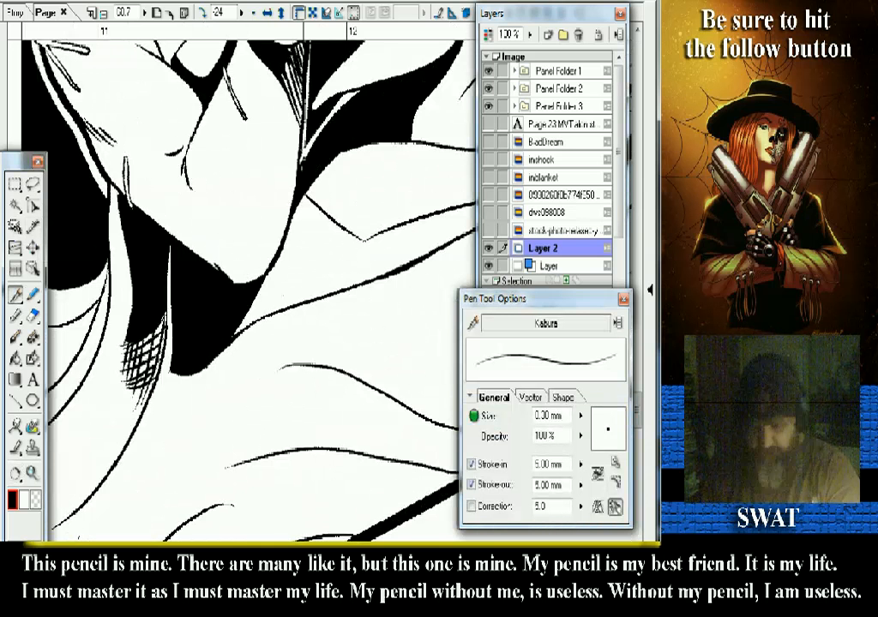
{"action": "key", "text": "g"}
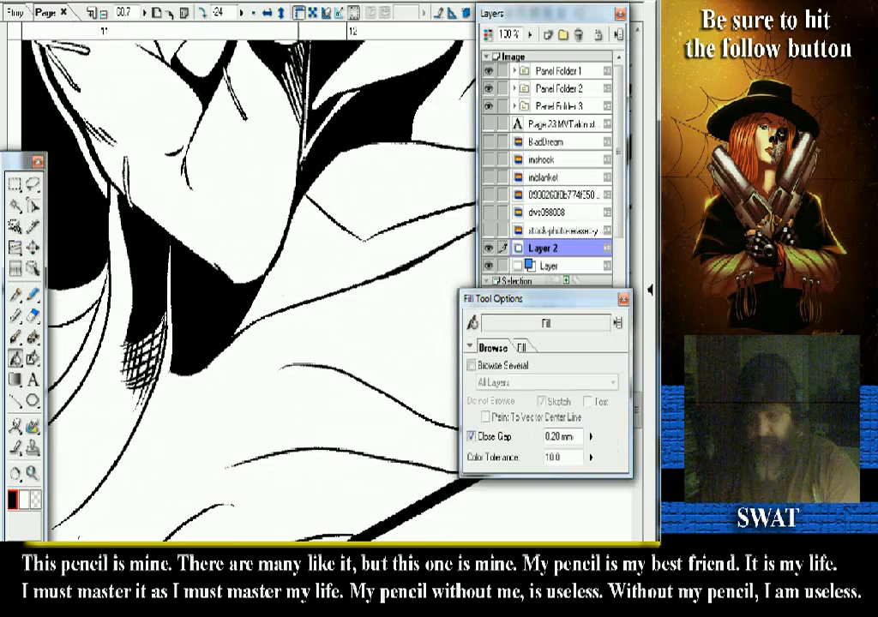
{"action": "key", "text": "ctrl+minus"}
{"action": "key", "text": "ctrl+minus"}
{"action": "key", "text": "ctrl+minus"}
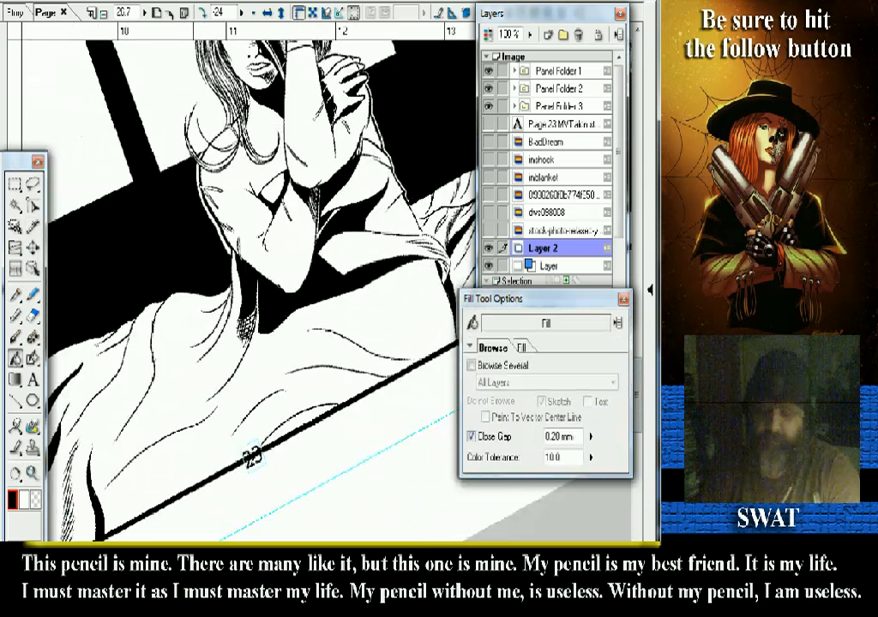
{"action": "key", "text": "ctrl+minus"}
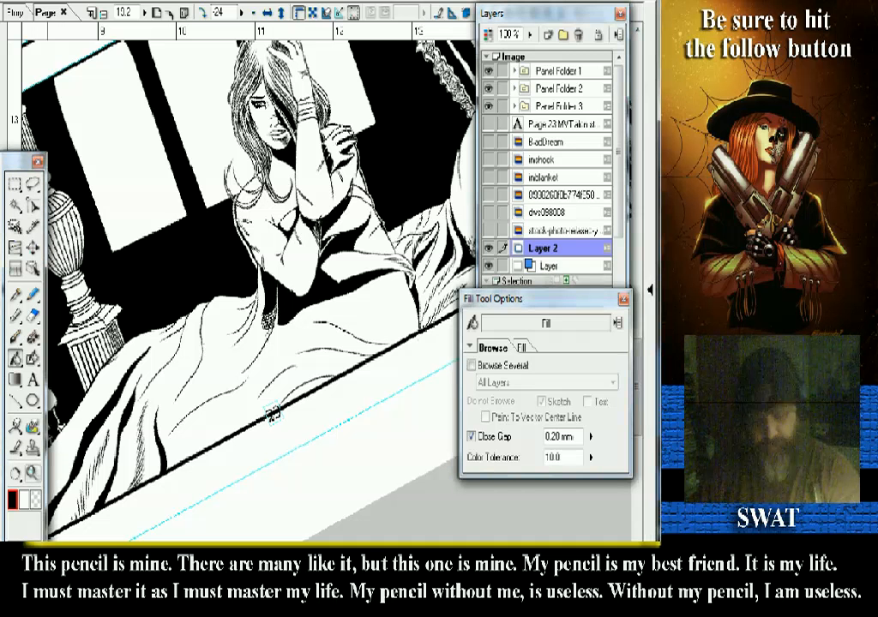
- Outline another shadow on the blanket below the elbow shadow, leaving a thin white ridge between them, and fill it with black
{"action": "left_click_drag", "start_coordinate": [273, 415], "coordinate": [330, 258]}
{"action": "left_click_drag", "start_coordinate": [149, 257], "coordinate": [138, 291]}
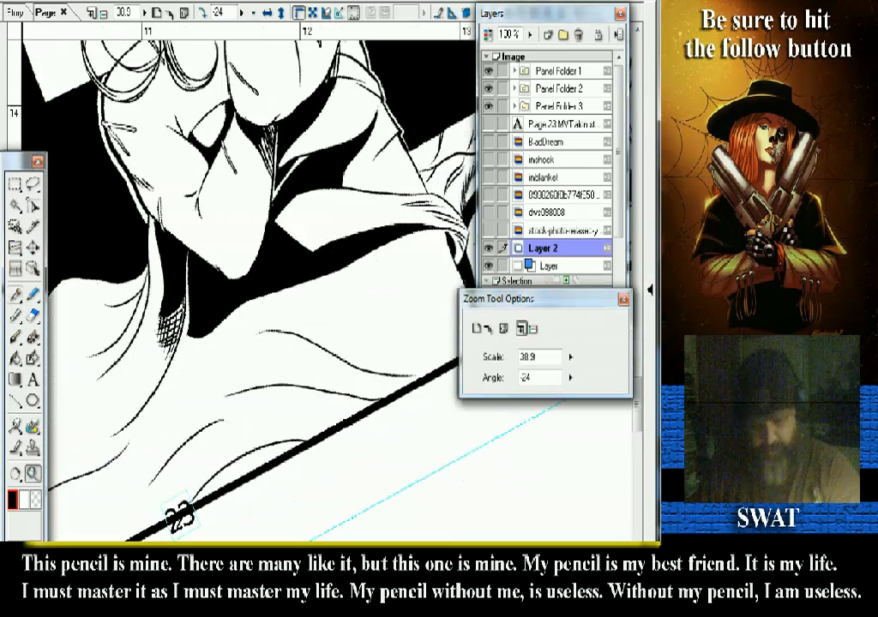
{"action": "key", "text": "p"}
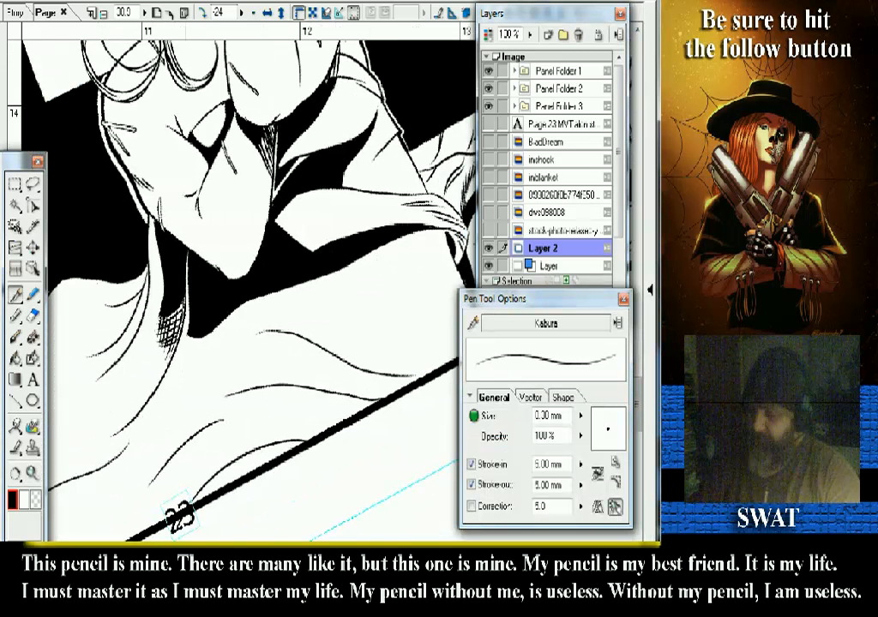
{"action": "key", "text": "r"}
{"action": "key", "text": "p"}
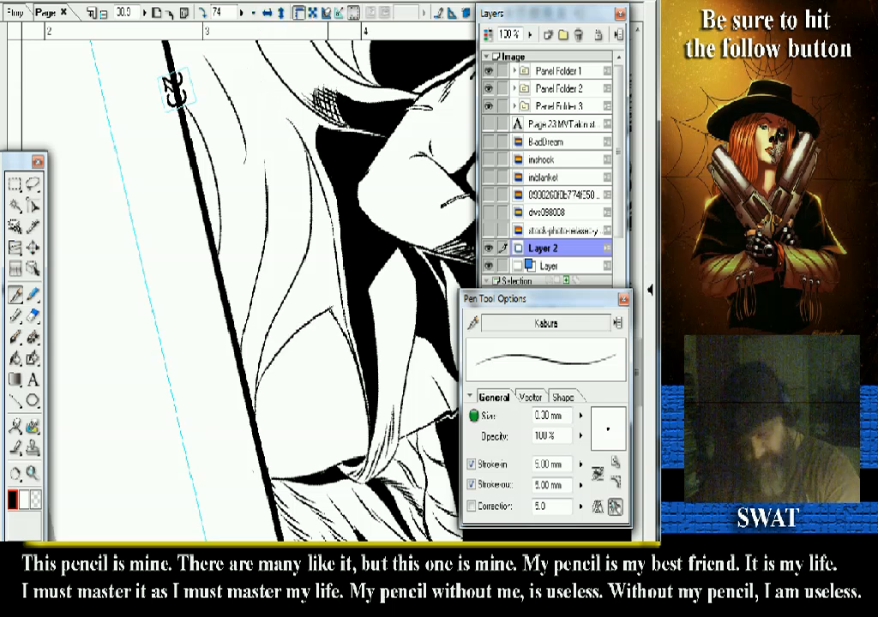
{"action": "key", "text": "g"}
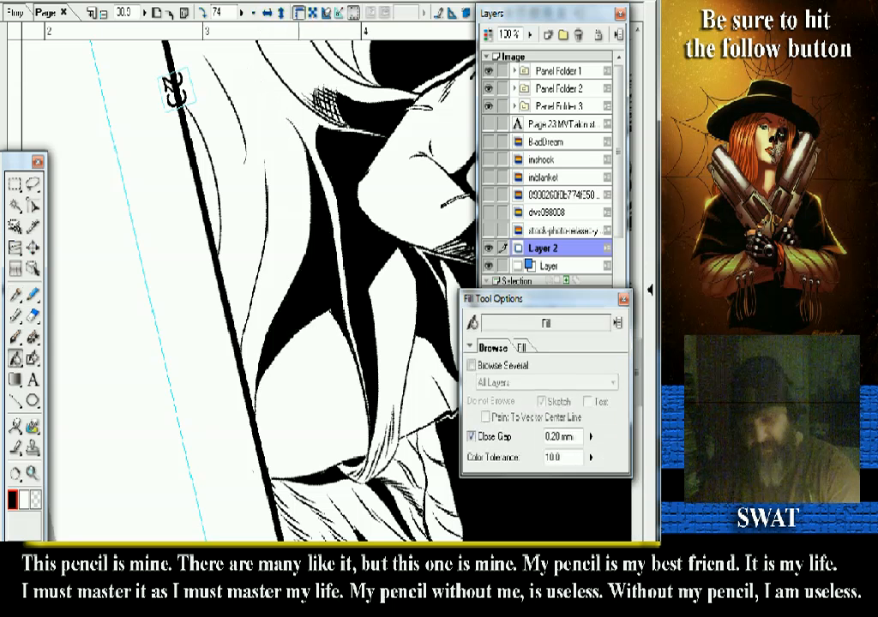
- Refine the thin white ridge between the two black shadows and round the tip of the wrapped blanket fold with the Kabura pen
{"action": "key", "text": "p"}
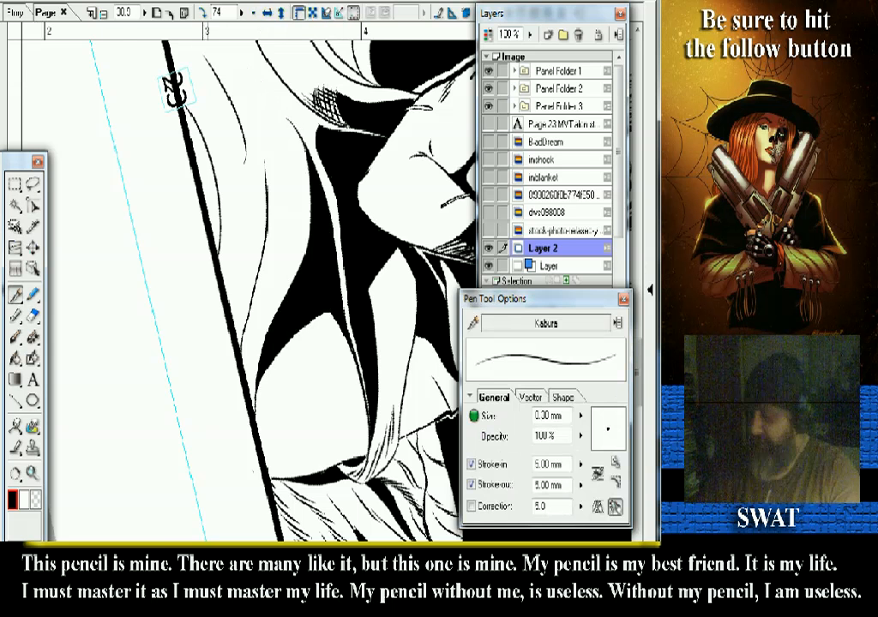
{"action": "key", "text": "r"}
{"action": "left_click_drag", "start_coordinate": [174, 88], "coordinate": [257, 215]}
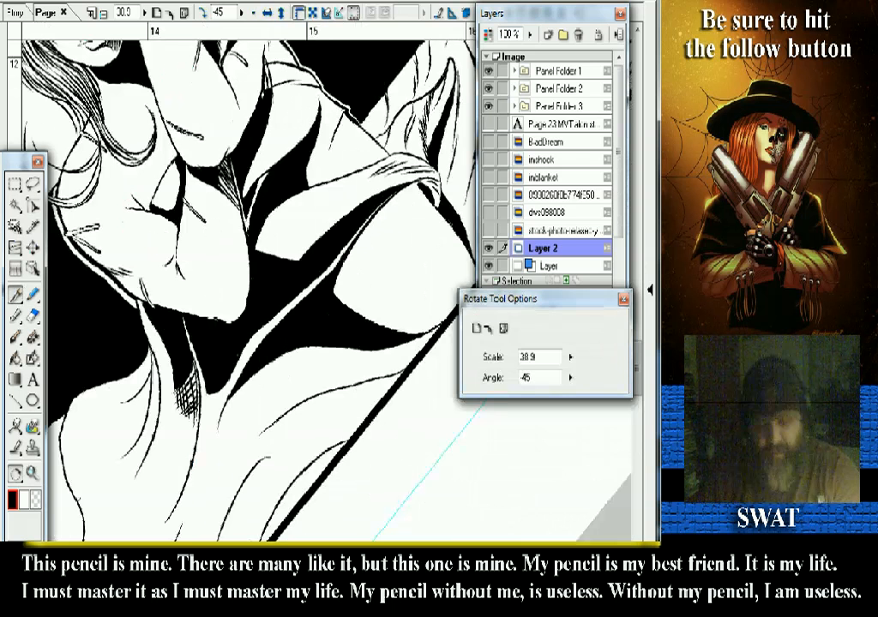
{"action": "key", "text": "p"}
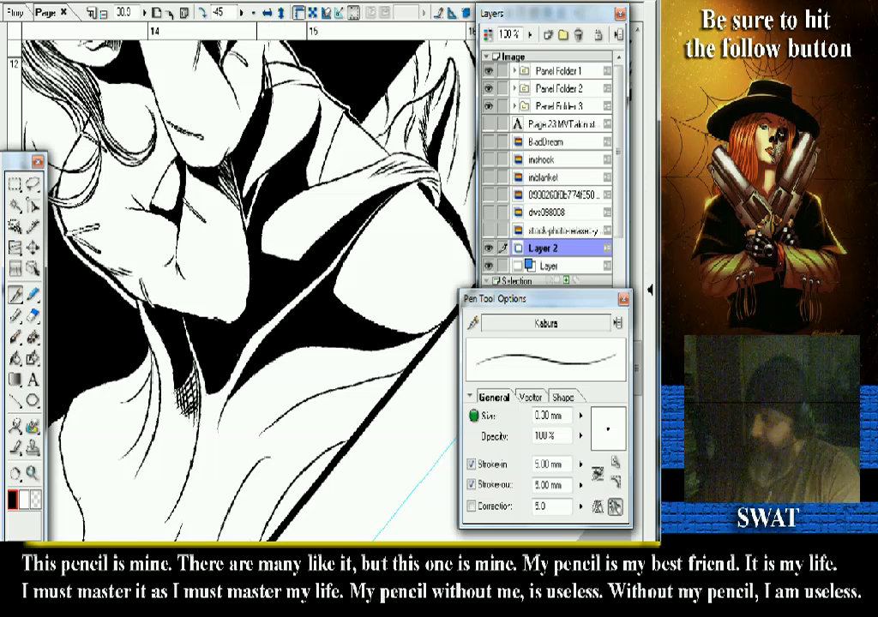
- Hatch the blanket between the tip of the black fold shadow and the crease behind the woman's arm
{"action": "key", "text": "r"}
{"action": "left_click_drag", "start_coordinate": [613, 400], "coordinate": [444, 532]}
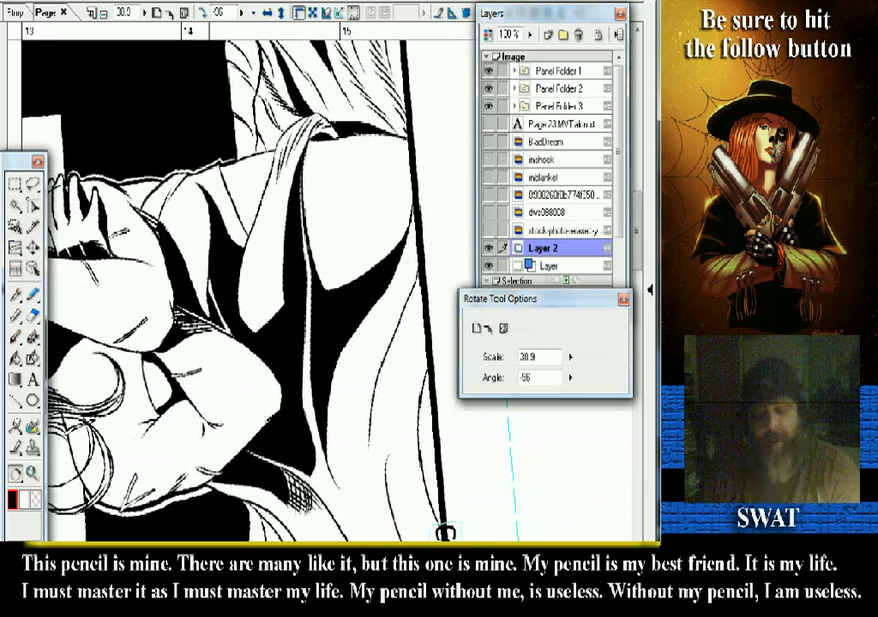
{"action": "key", "text": "z"}
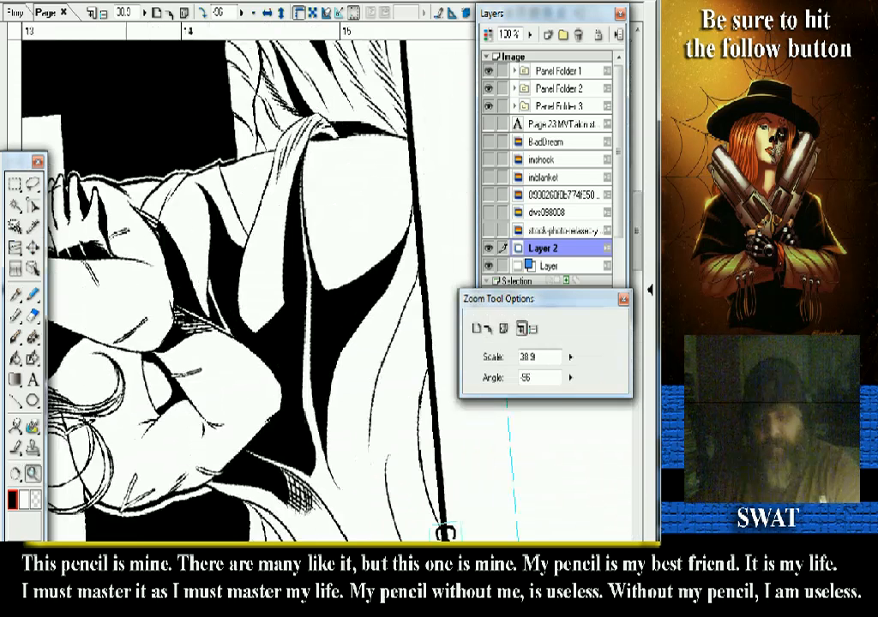
{"action": "left_click", "coordinate": [443, 531]}
{"action": "key", "text": "p"}
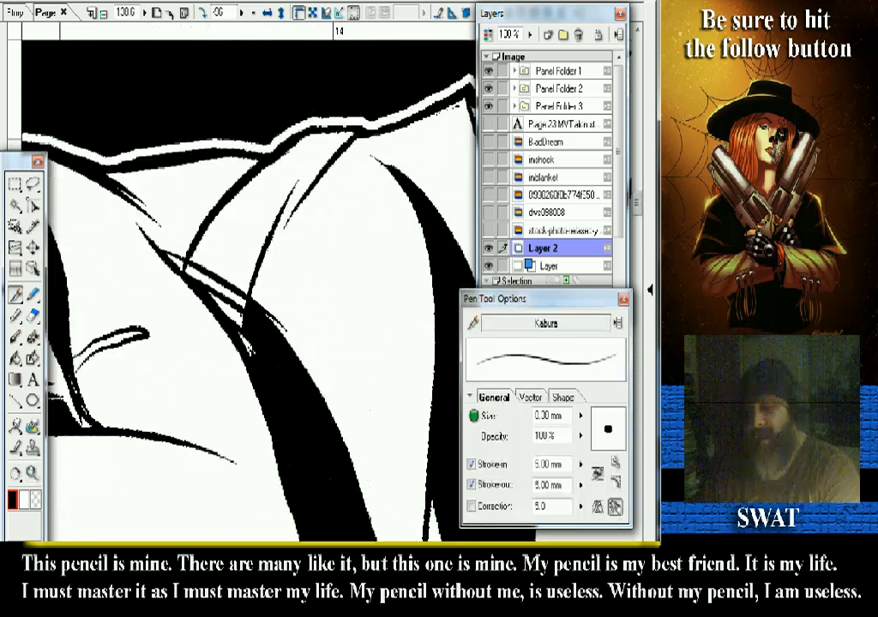
{"action": "mouse_move", "coordinate": [390, 154]}
{"action": "left_mouse_down"}
{"action": "mouse_move", "coordinate": [371, 185]}
{"action": "mouse_move", "coordinate": [347, 193]}
{"action": "left_mouse_up"}
{"action": "mouse_move", "coordinate": [359, 152]}
{"action": "left_mouse_down"}
{"action": "mouse_move", "coordinate": [344, 190]}
{"action": "mouse_move", "coordinate": [289, 228]}
{"action": "left_mouse_up"}
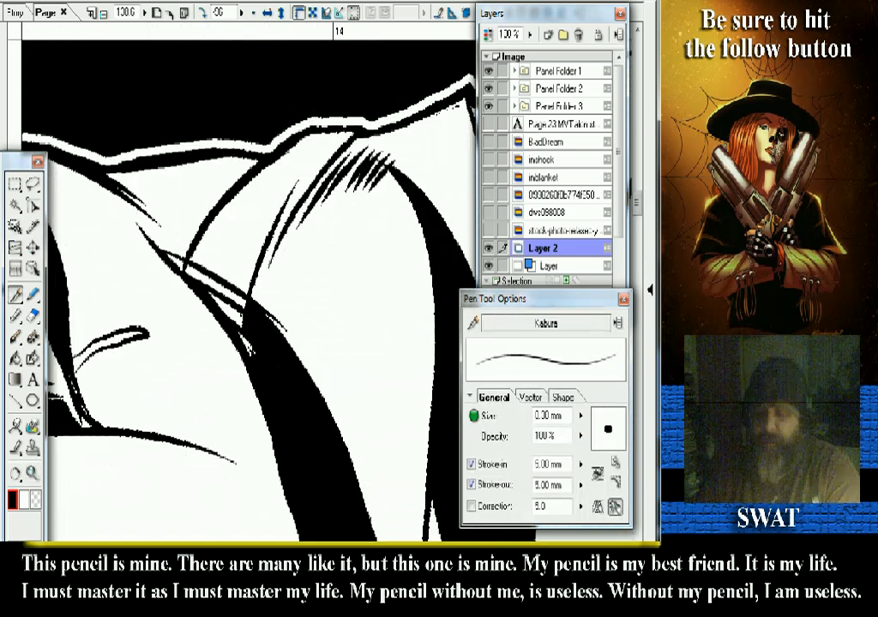
- Continue the hatching along the blanket's outer edge from the shadow tip to the next crease line
{"action": "left_click_drag", "start_coordinate": [257, 300], "coordinate": [206, 343]}
{"action": "left_click_drag", "start_coordinate": [282, 325], "coordinate": [136, 274]}
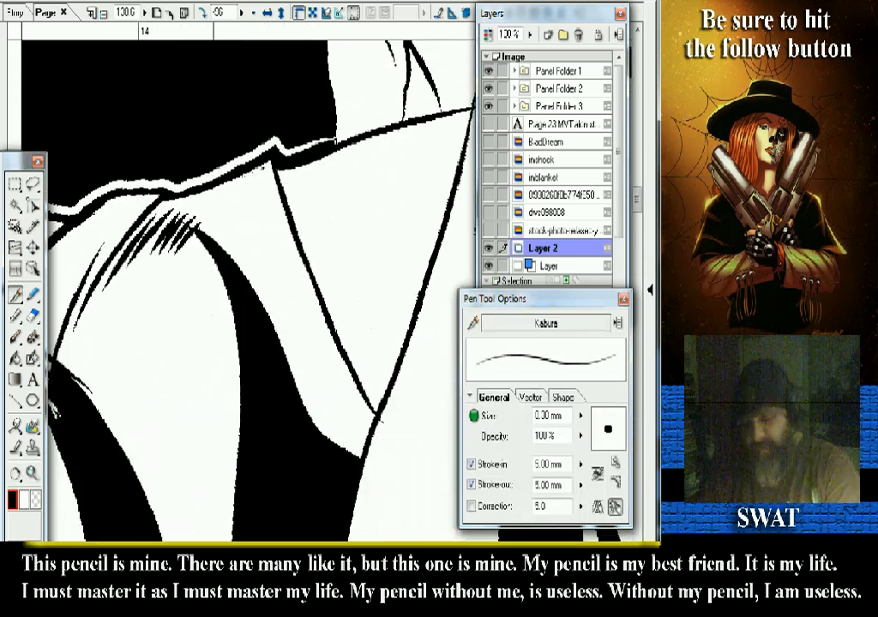
{"action": "left_click_drag", "start_coordinate": [216, 210], "coordinate": [247, 240]}
{"action": "mouse_move", "coordinate": [236, 200]}
{"action": "left_mouse_down"}
{"action": "mouse_move", "coordinate": [272, 272]}
{"action": "mouse_move", "coordinate": [217, 304]}
{"action": "left_mouse_up"}
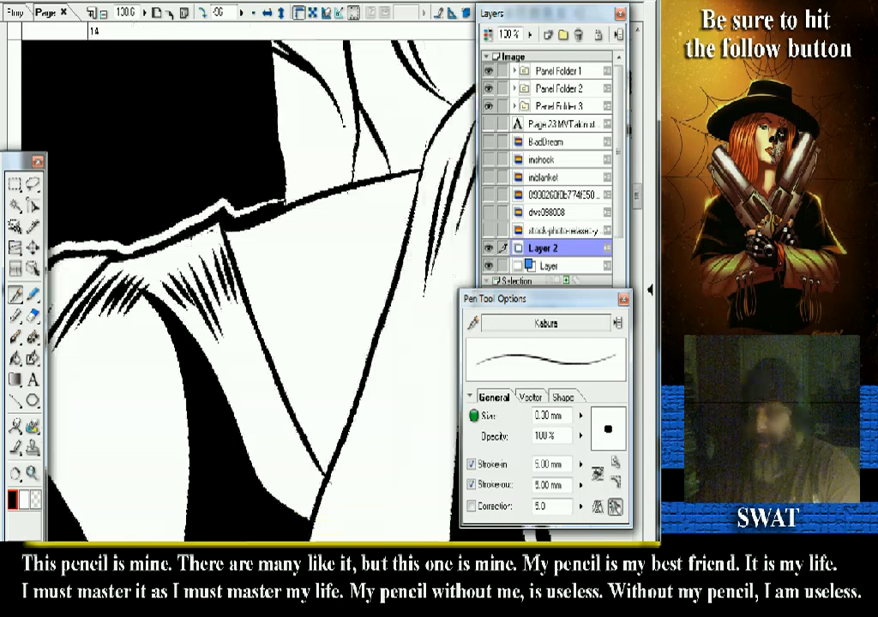
- Hatch the blanket's outer edge between the crease line and the wrapped fold with tapered Kabura pen strokes
{"action": "mouse_move", "coordinate": [406, 192]}
{"action": "left_mouse_down"}
{"action": "mouse_move", "coordinate": [391, 254]}
{"action": "mouse_move", "coordinate": [385, 247]}
{"action": "left_mouse_up"}
{"action": "left_click_drag", "start_coordinate": [390, 204], "coordinate": [381, 253]}
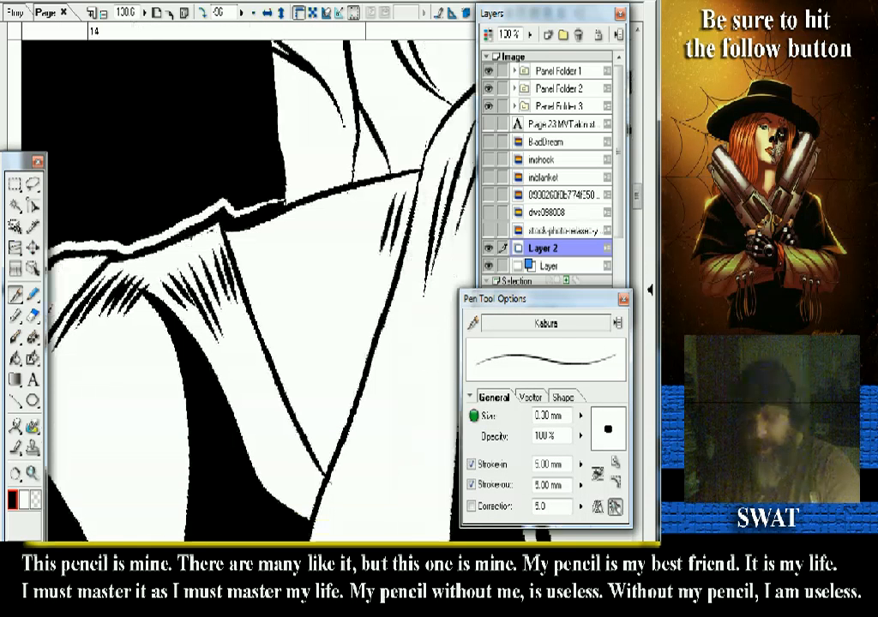
{"action": "mouse_move", "coordinate": [392, 198]}
{"action": "left_mouse_down"}
{"action": "mouse_move", "coordinate": [374, 265]}
{"action": "mouse_move", "coordinate": [360, 279]}
{"action": "left_mouse_up"}
{"action": "left_click_drag", "start_coordinate": [362, 211], "coordinate": [344, 348]}
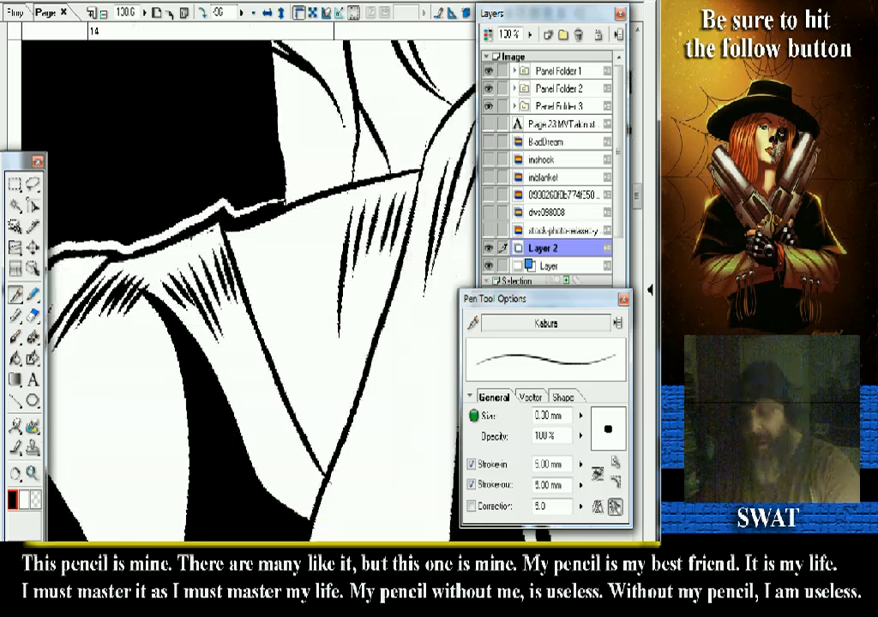
{"action": "left_click_drag", "start_coordinate": [355, 216], "coordinate": [319, 332]}
{"action": "left_click_drag", "start_coordinate": [331, 227], "coordinate": [308, 343]}
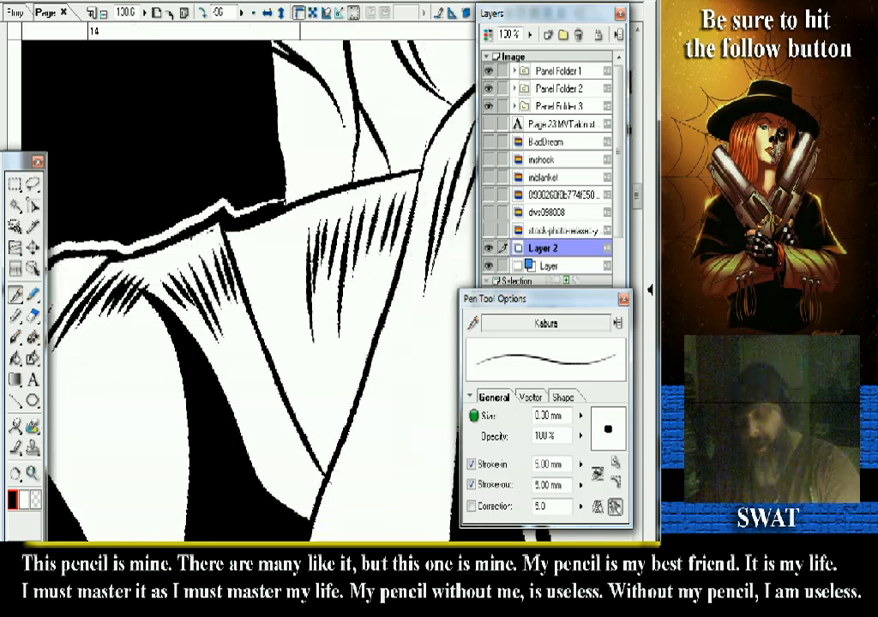
{"action": "mouse_move", "coordinate": [319, 229]}
{"action": "left_mouse_down"}
{"action": "mouse_move", "coordinate": [300, 339]}
{"action": "mouse_move", "coordinate": [283, 326]}
{"action": "left_mouse_up"}
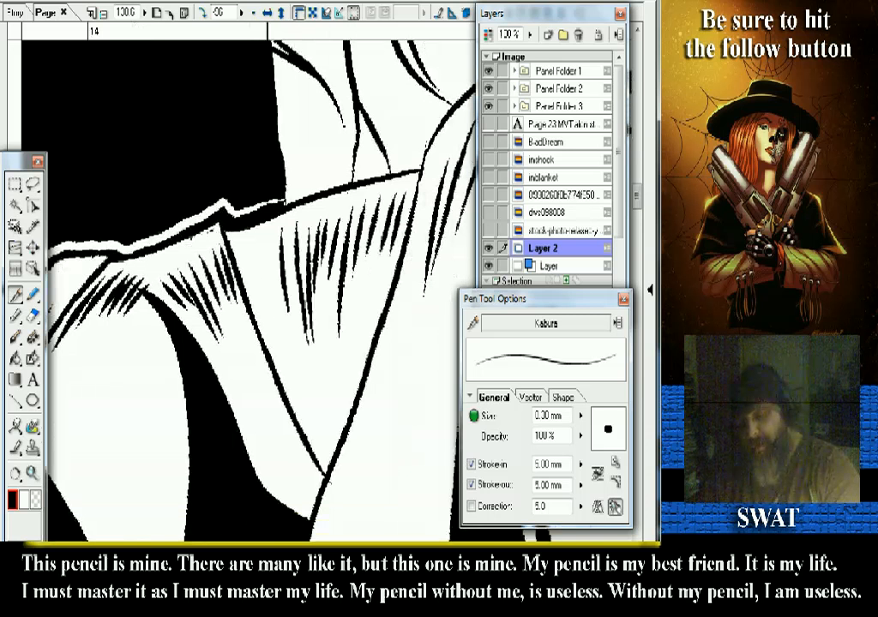
{"action": "left_click_drag", "start_coordinate": [282, 240], "coordinate": [275, 309]}
{"action": "left_click_drag", "start_coordinate": [271, 243], "coordinate": [264, 296]}
{"action": "left_click_drag", "start_coordinate": [248, 247], "coordinate": [294, 367]}
{"action": "left_click_drag", "start_coordinate": [243, 254], "coordinate": [280, 343]}
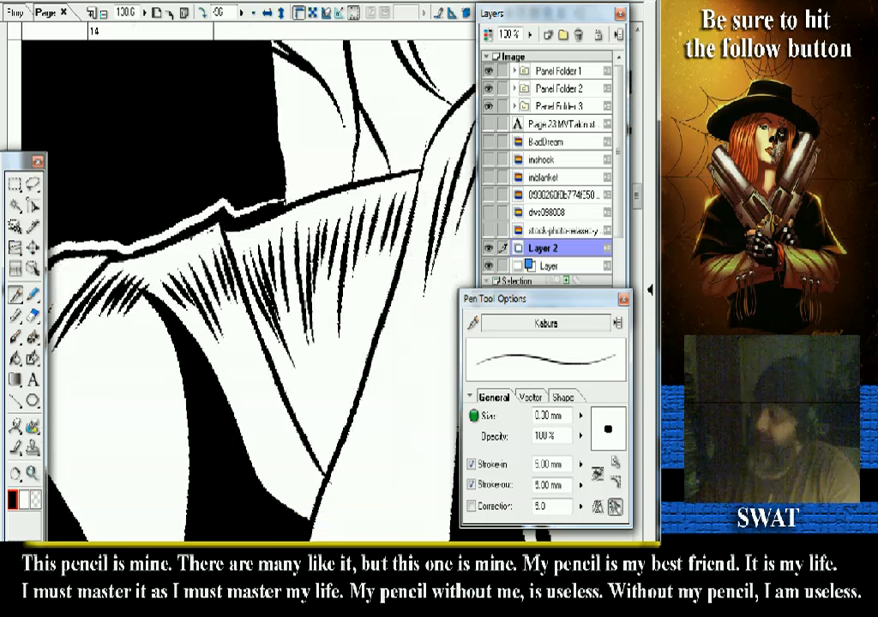
{"action": "key", "text": "r"}
{"action": "left_click_drag", "start_coordinate": [240, 377], "coordinate": [228, 220]}
{"action": "scroll", "coordinate": [257, 283], "scroll_direction": "down", "scroll_amount": 4}
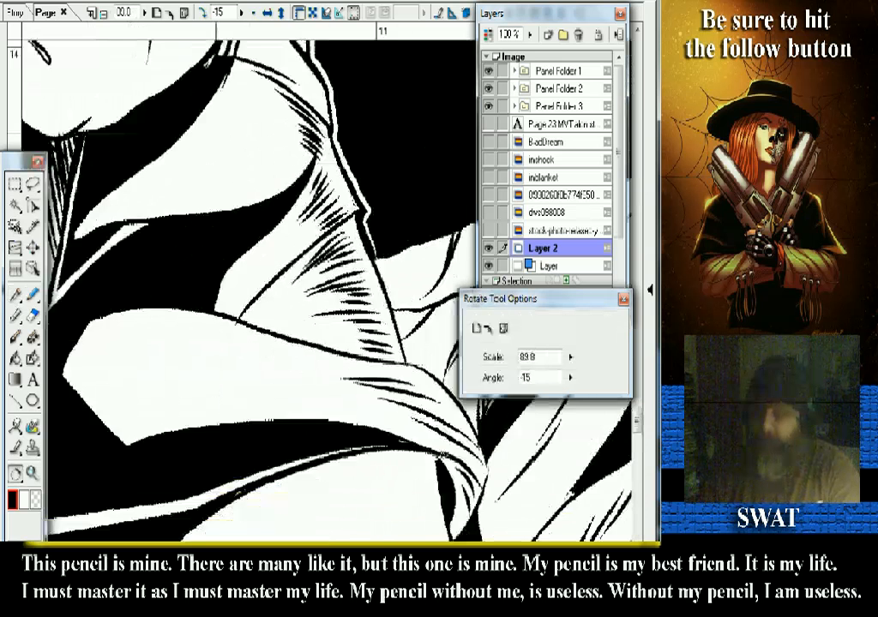
{"action": "scroll", "coordinate": [257, 282], "scroll_direction": "down", "scroll_amount": 3}
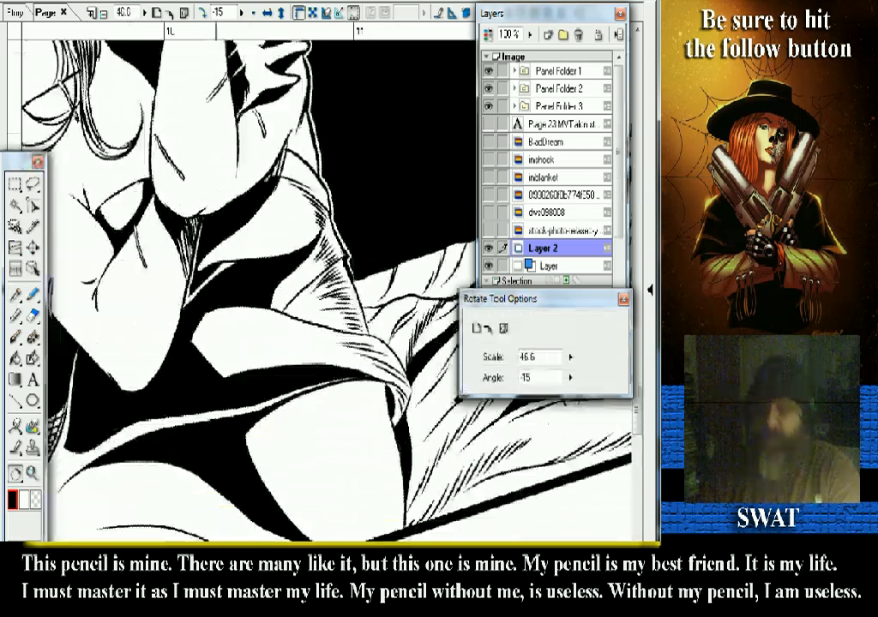
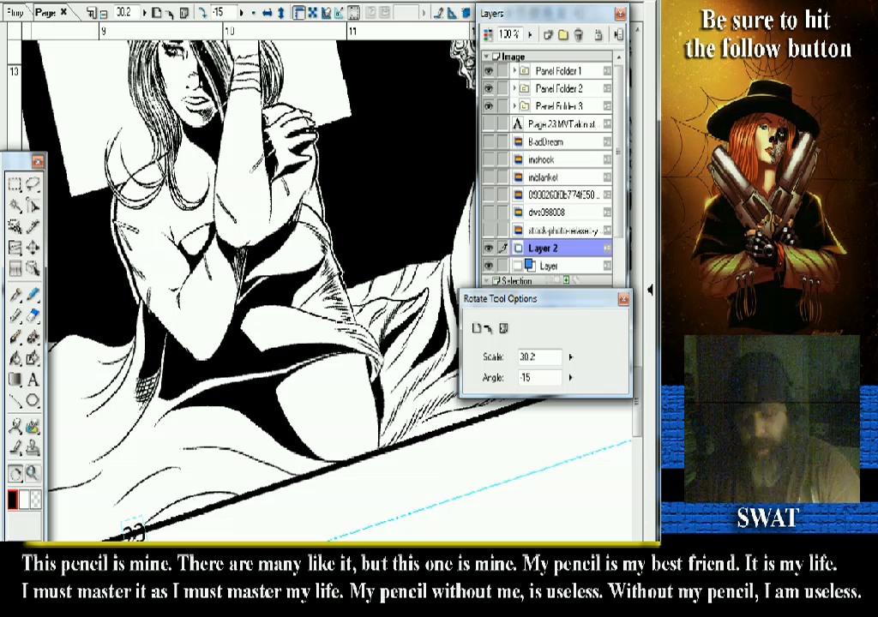
- Hatch the blanket below the black shadow, beside the cross-hatched patch, with long tapered Kabura pen strokes
{"action": "key", "text": "z"}
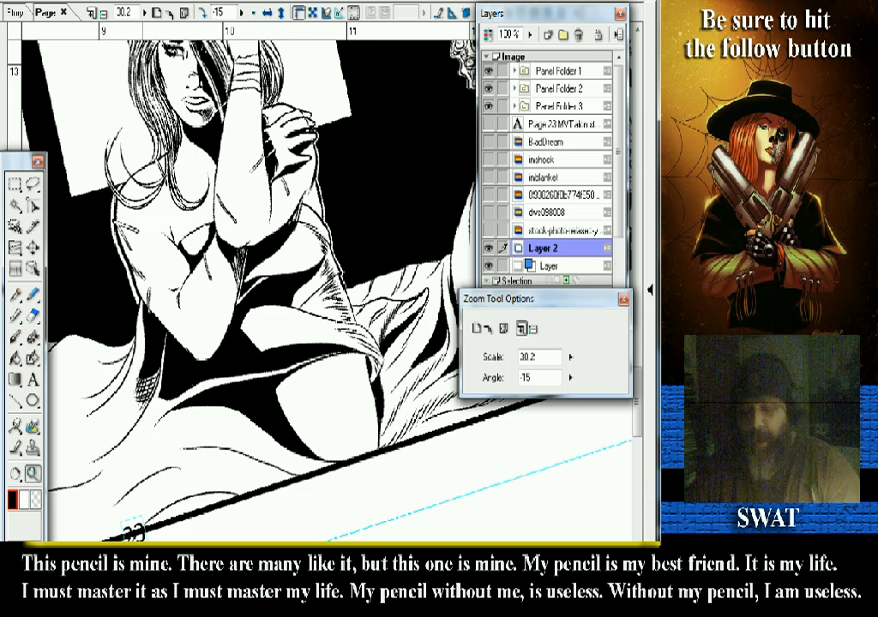
{"action": "left_click", "coordinate": [14, 293]}
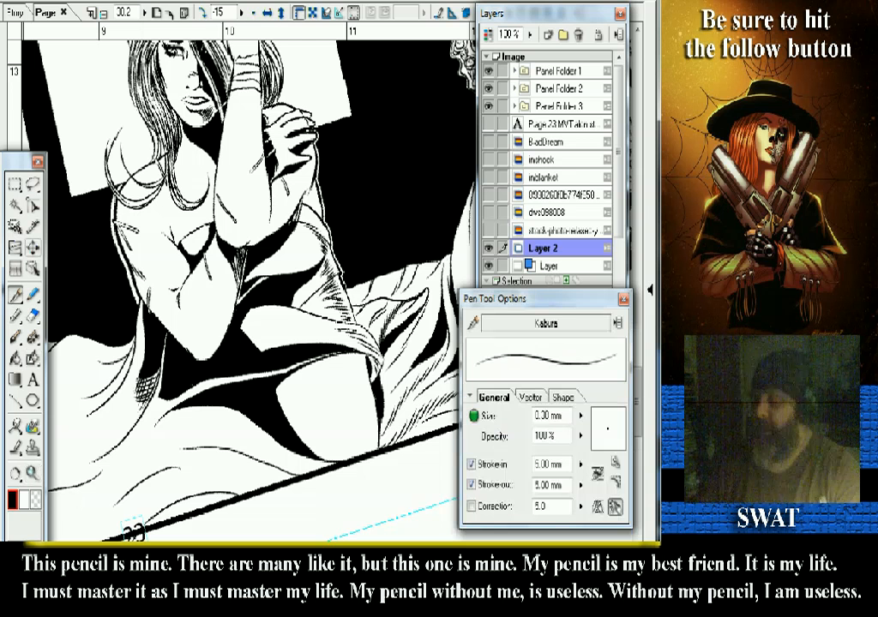
{"action": "key", "text": "r"}
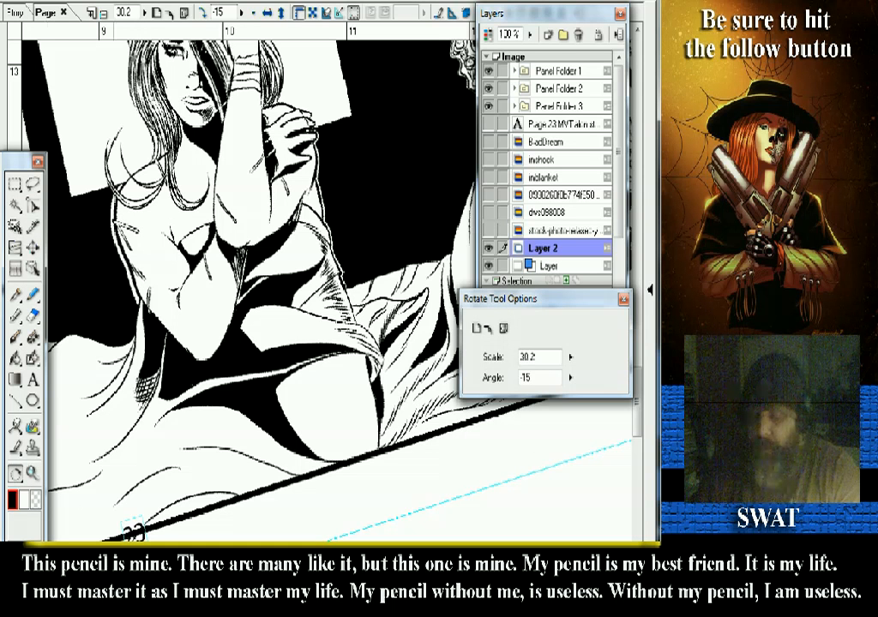
{"action": "left_click_drag", "start_coordinate": [411, 343], "coordinate": [429, 300]}
{"action": "left_click_drag", "start_coordinate": [274, 394], "coordinate": [373, 197]}
{"action": "key", "text": "p"}
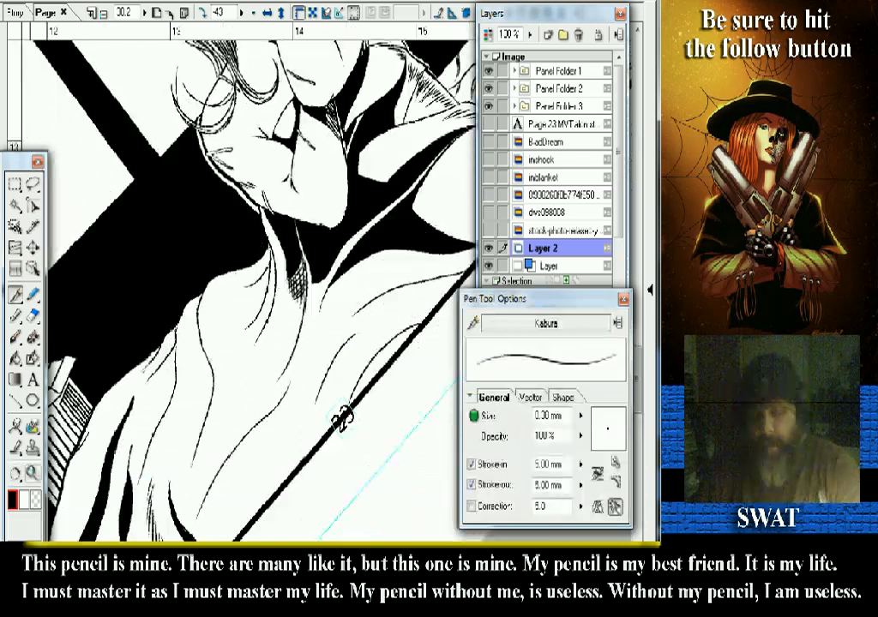
{"action": "key", "text": "slash"}
{"action": "left_click", "coordinate": [341, 416]}
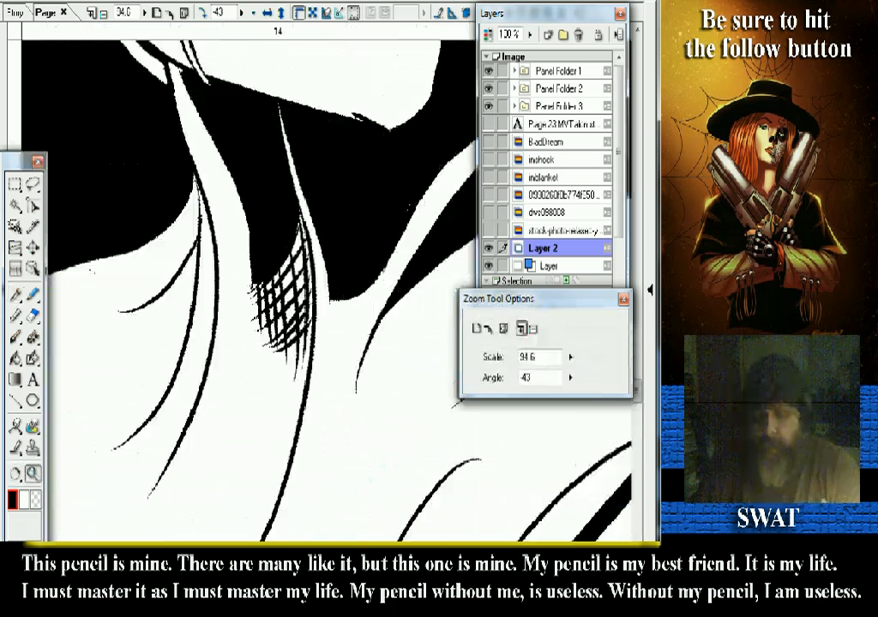
{"action": "key", "text": "p"}
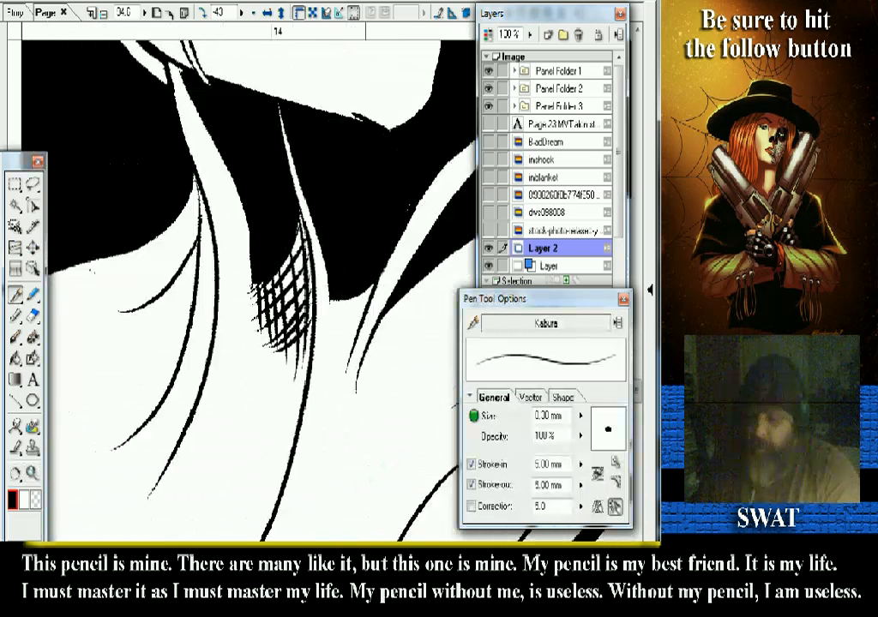
{"action": "left_click_drag", "start_coordinate": [295, 231], "coordinate": [272, 293]}
{"action": "left_click_drag", "start_coordinate": [285, 239], "coordinate": [263, 319]}
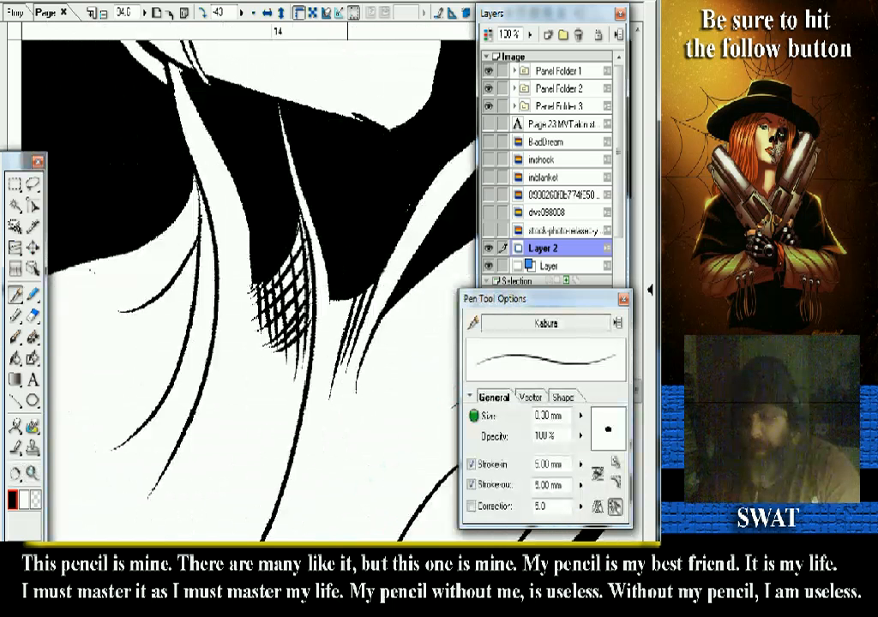
{"action": "left_click_drag", "start_coordinate": [347, 300], "coordinate": [322, 411]}
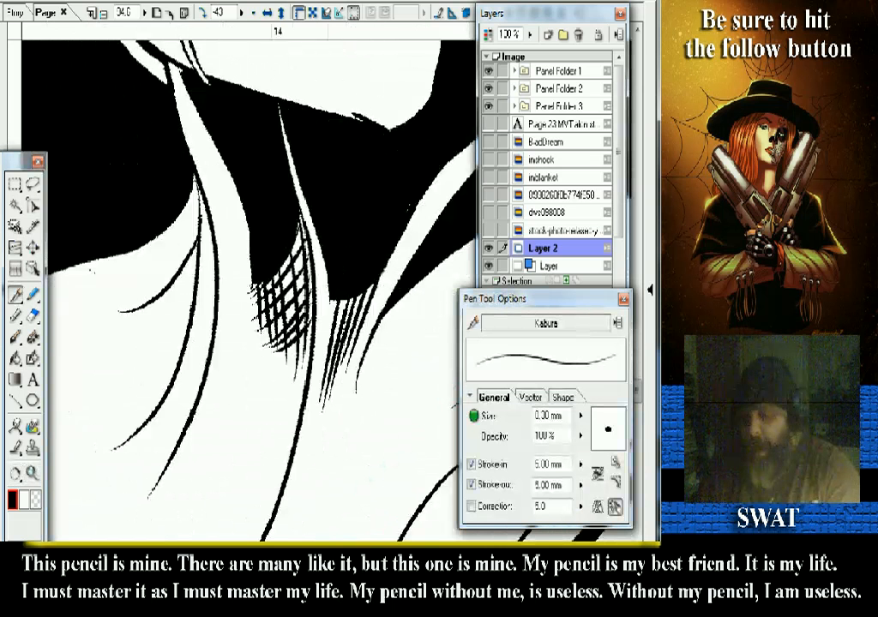
- Blend the black shadow's edges into the hatching and thicken the neighbouring blanket crease line
{"action": "left_click_drag", "start_coordinate": [264, 220], "coordinate": [255, 301]}
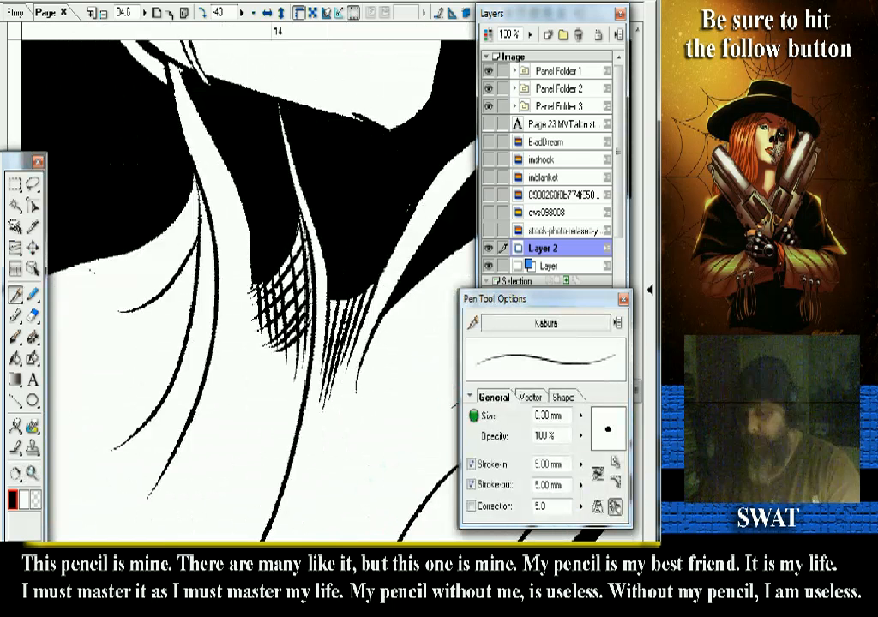
{"action": "key", "text": "x"}
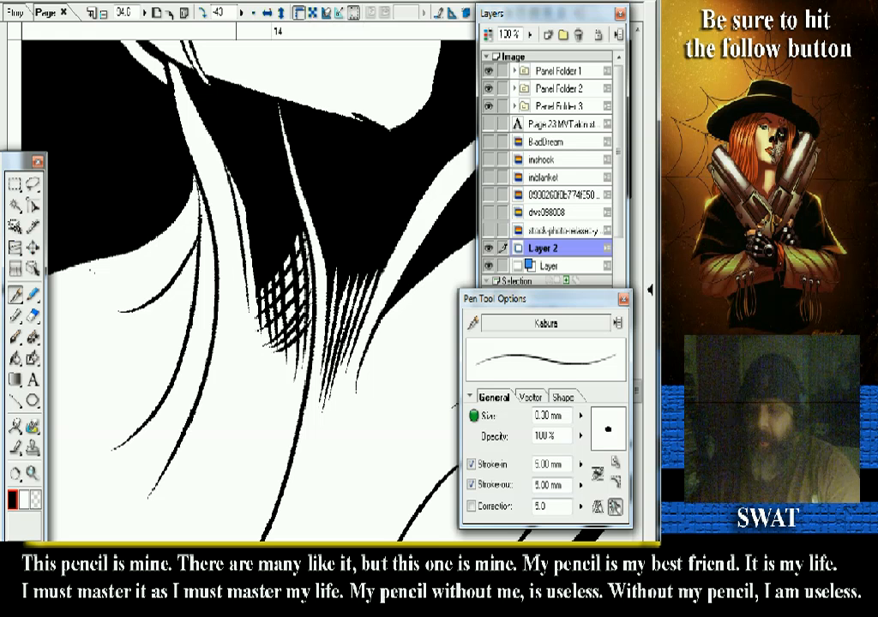
{"action": "left_click_drag", "start_coordinate": [523, 298], "coordinate": [519, 298]}
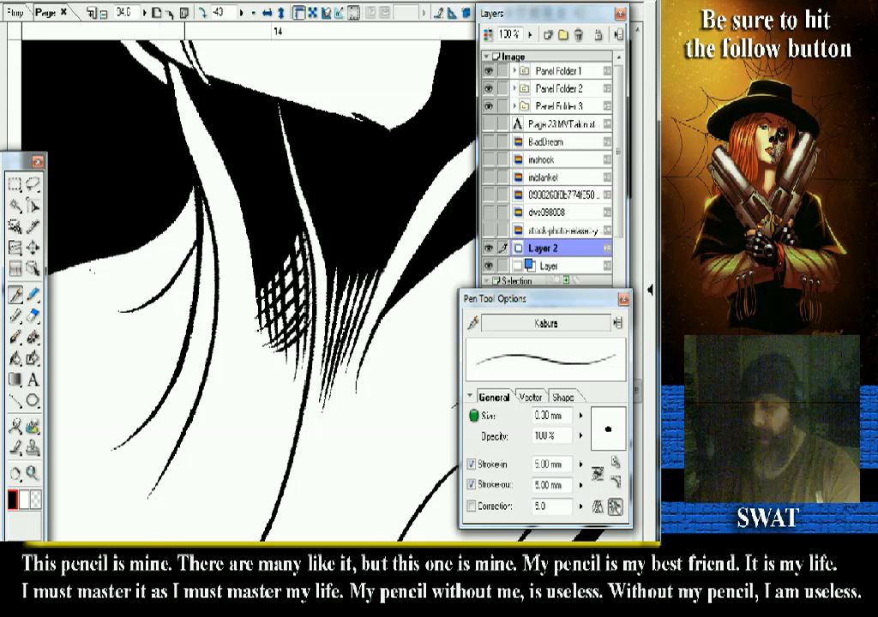
- Hatch along the blanket crease between the page number and the large black shadow beside the woman's leg
{"action": "key", "text": "ctrl+minus"}
{"action": "key", "text": "ctrl+minus"}
{"action": "key", "text": "ctrl+minus"}
{"action": "key", "text": "ctrl+minus"}
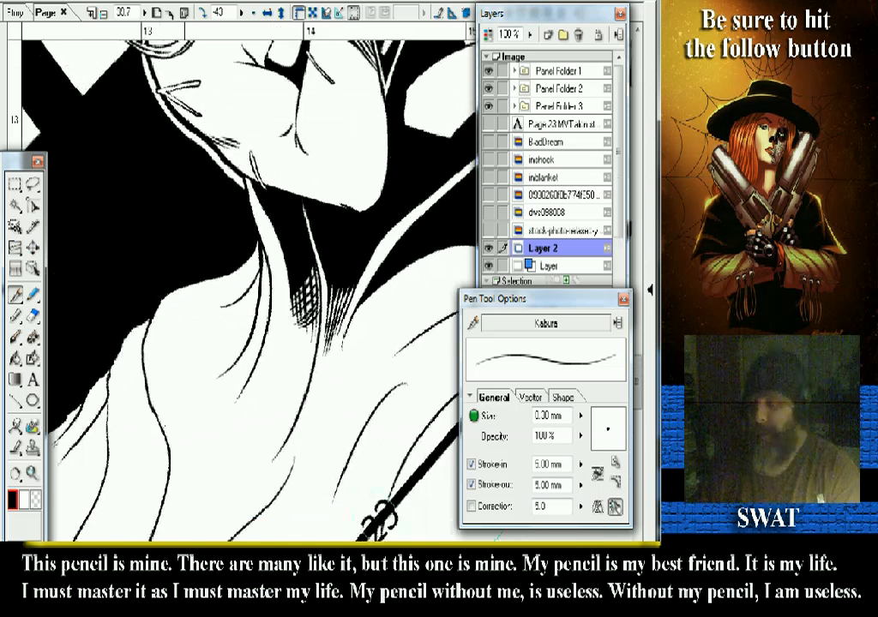
{"action": "key", "text": "ctrl+minus"}
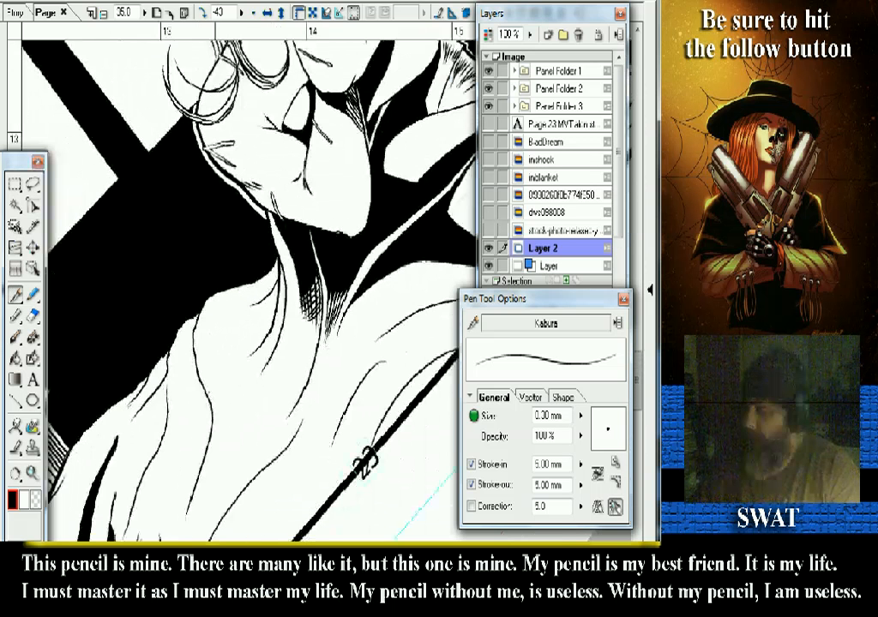
{"action": "key", "text": "r"}
{"action": "left_click_drag", "start_coordinate": [411, 223], "coordinate": [420, 300]}
{"action": "left_click_drag", "start_coordinate": [412, 248], "coordinate": [416, 300]}
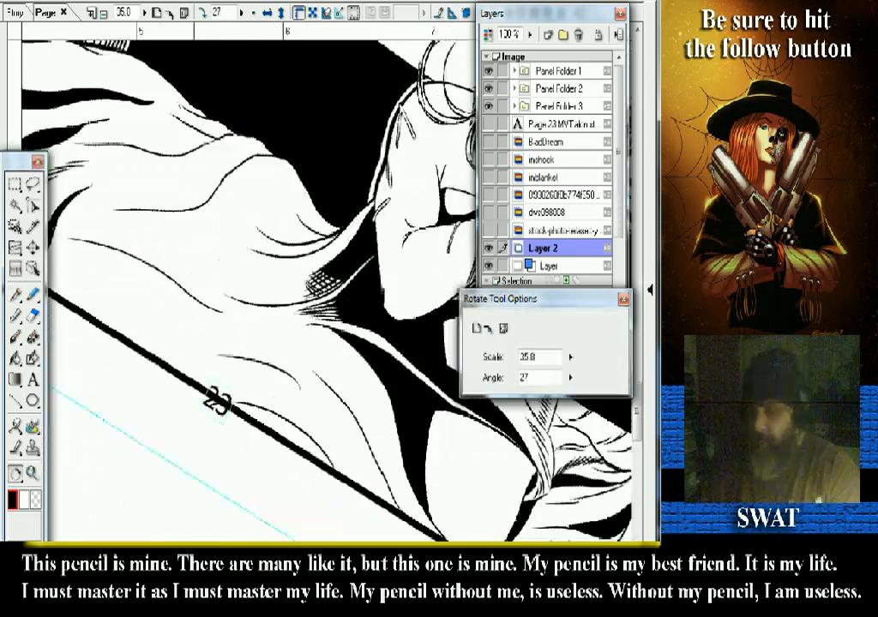
{"action": "left_click_drag", "start_coordinate": [217, 412], "coordinate": [193, 335]}
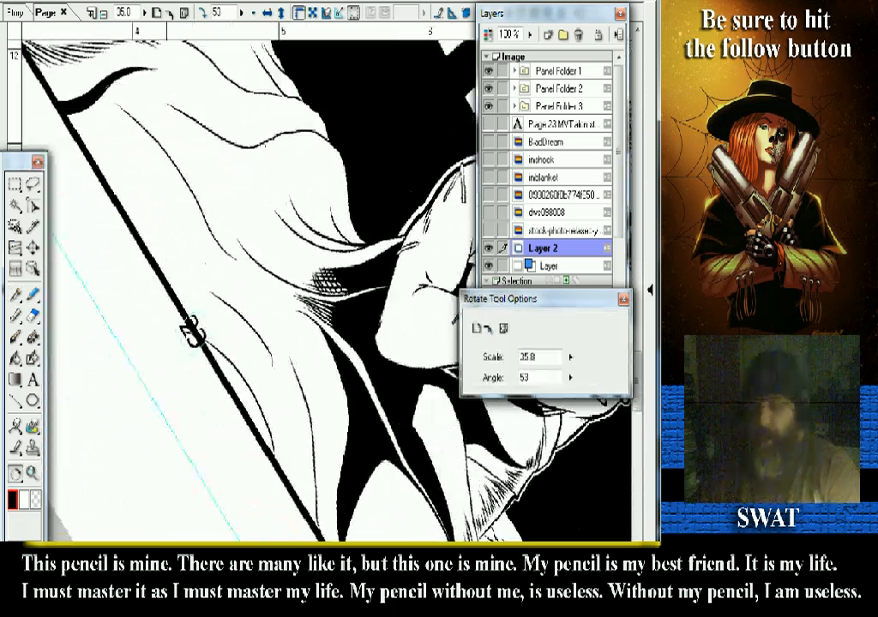
{"action": "key", "text": "p"}
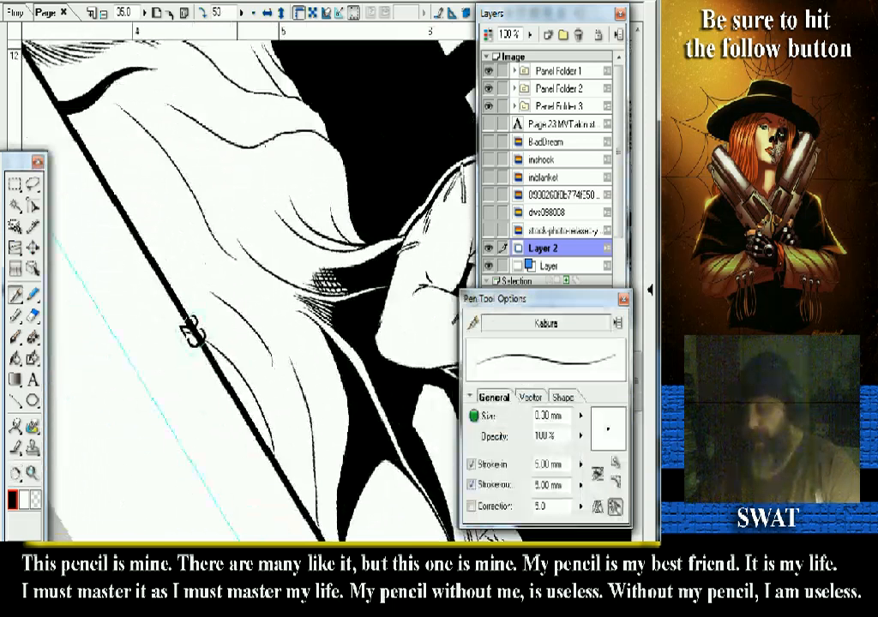
{"action": "left_click_drag", "start_coordinate": [192, 333], "coordinate": [174, 208]}
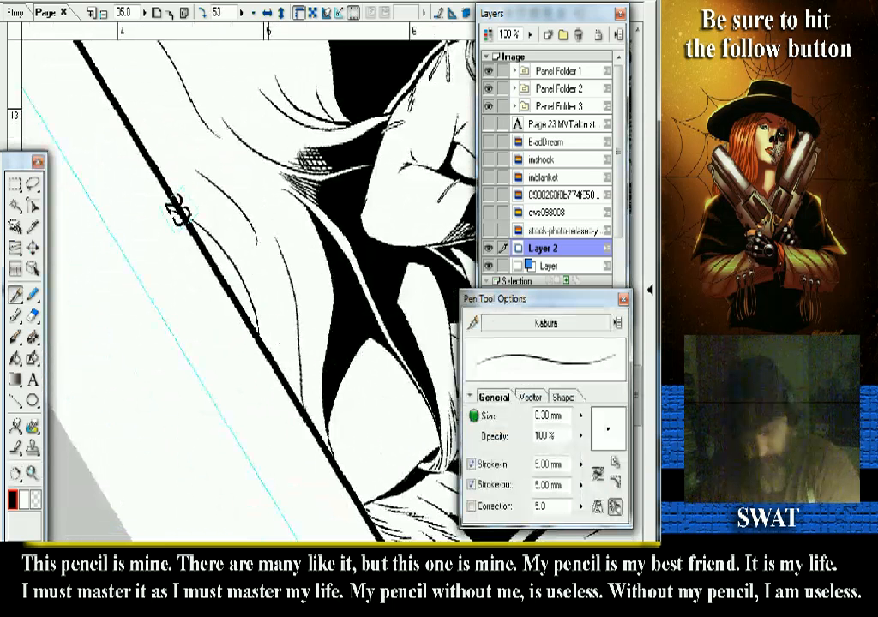
{"action": "mouse_move", "coordinate": [246, 195]}
{"action": "left_mouse_down"}
{"action": "mouse_move", "coordinate": [287, 241]}
{"action": "mouse_move", "coordinate": [306, 283]}
{"action": "left_mouse_up"}
{"action": "left_click_drag", "start_coordinate": [276, 243], "coordinate": [307, 305]}
{"action": "left_click_drag", "start_coordinate": [285, 268], "coordinate": [306, 327]}
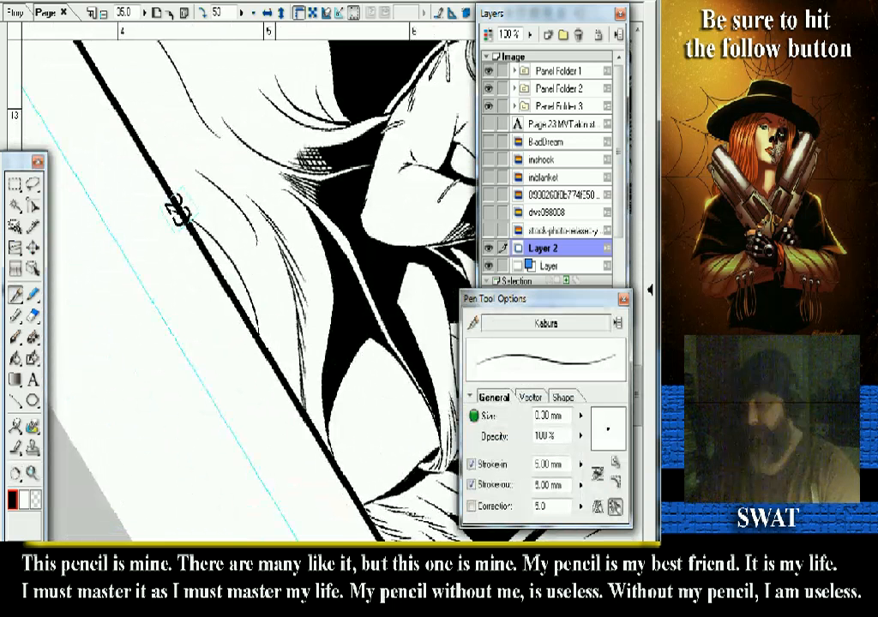
- Hatch the broad upper end of the wrapped blanket fold with long tapered Kabura pen strokes
{"action": "key", "text": "r"}
{"action": "left_click_drag", "start_coordinate": [178, 208], "coordinate": [280, 497]}
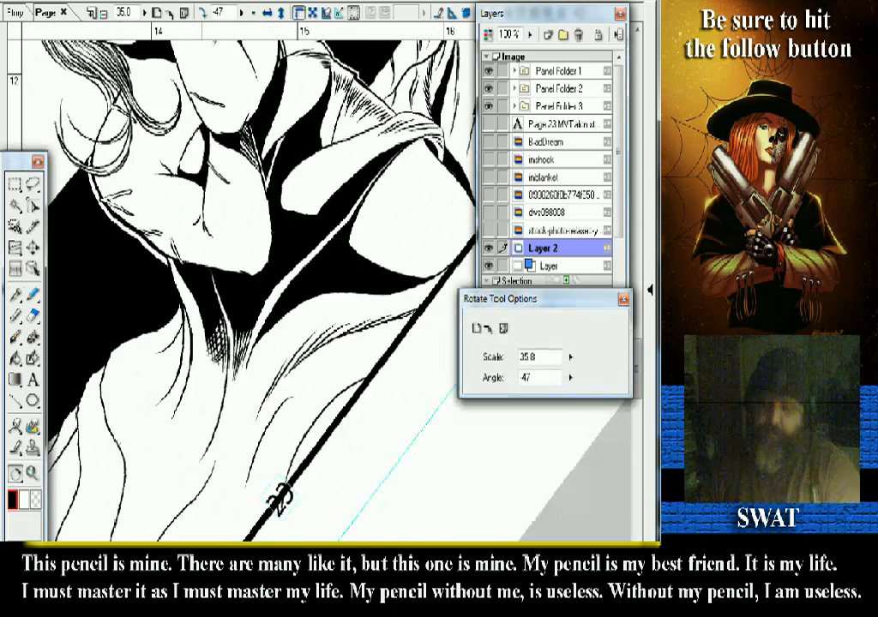
{"action": "mouse_move", "coordinate": [403, 446]}
{"action": "left_mouse_down"}
{"action": "mouse_move", "coordinate": [261, 421]}
{"action": "mouse_move", "coordinate": [142, 370]}
{"action": "mouse_move", "coordinate": [124, 341]}
{"action": "left_mouse_up"}
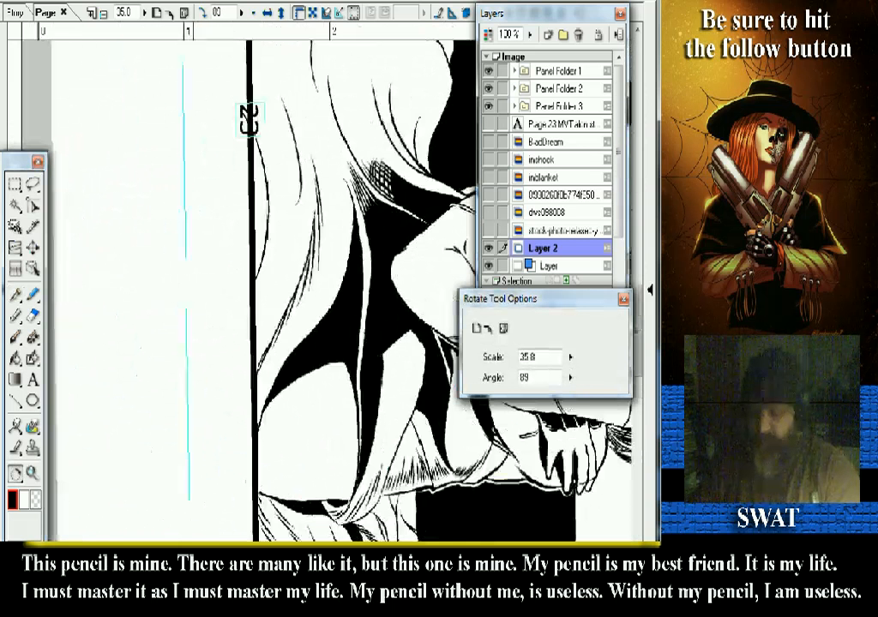
{"action": "left_click_drag", "start_coordinate": [248, 121], "coordinate": [185, 18]}
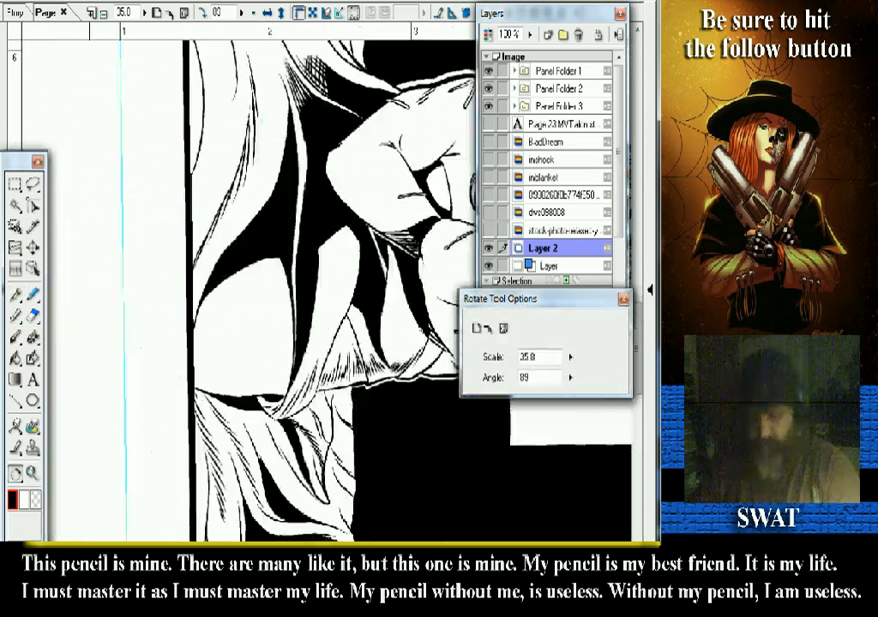
{"action": "left_click", "coordinate": [32, 474]}
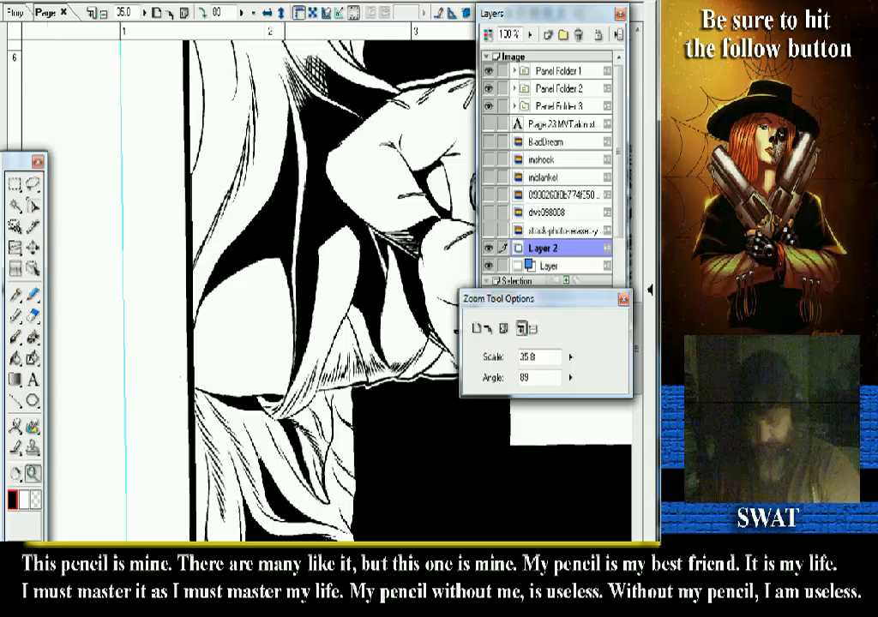
{"action": "left_click_drag", "start_coordinate": [236, 156], "coordinate": [307, 290]}
{"action": "key", "text": "p"}
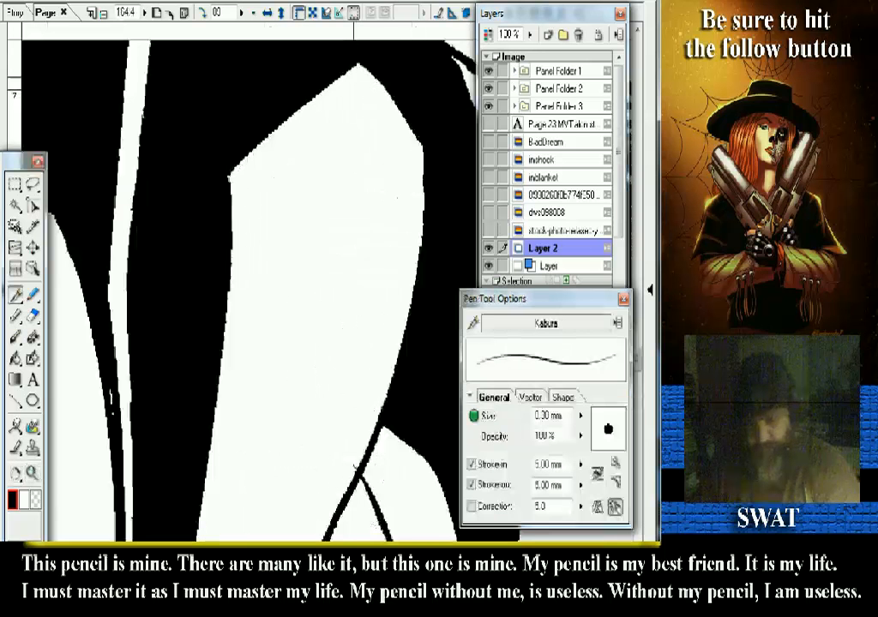
{"action": "scroll", "coordinate": [249, 282], "scroll_direction": "up", "scroll_amount": 2}
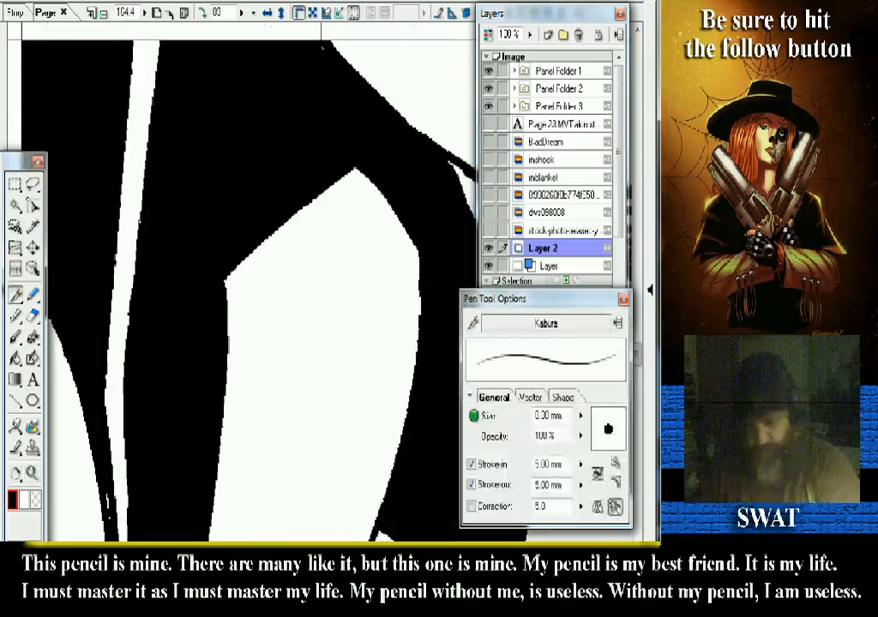
{"action": "left_click_drag", "start_coordinate": [344, 173], "coordinate": [350, 205]}
{"action": "left_click_drag", "start_coordinate": [354, 173], "coordinate": [372, 281]}
{"action": "left_click_drag", "start_coordinate": [281, 152], "coordinate": [256, 411]}
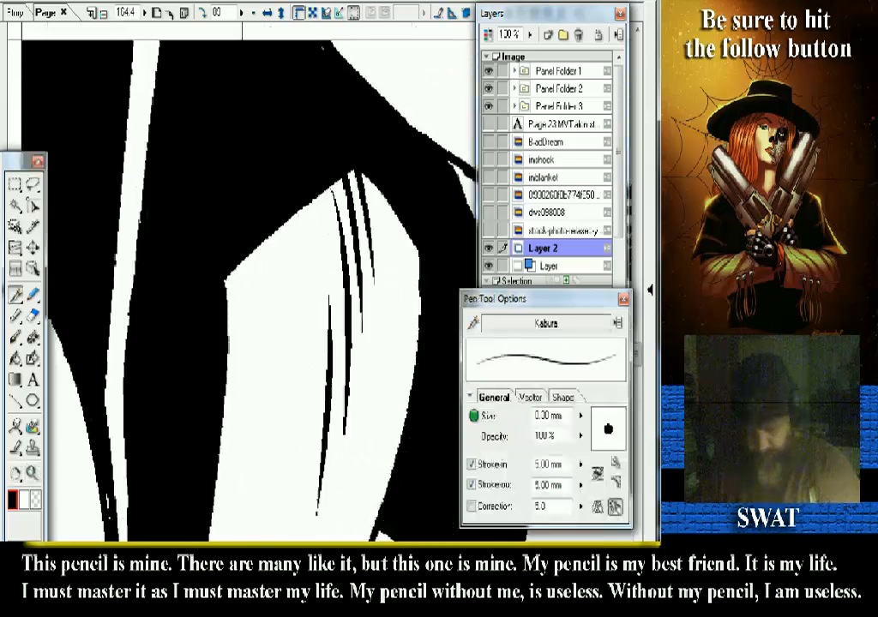
- Continue the long tapered hatching down the wrapped blanket fold toward its narrow tip
{"action": "scroll", "coordinate": [248, 283], "scroll_direction": "down", "scroll_amount": 3}
{"action": "left_click_drag", "start_coordinate": [231, 128], "coordinate": [208, 337]}
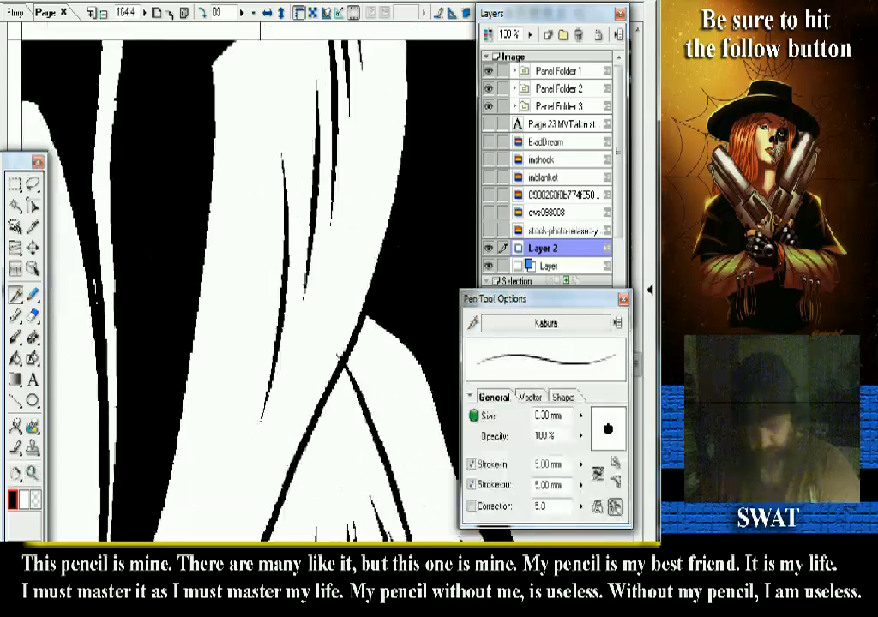
{"action": "left_click_drag", "start_coordinate": [206, 217], "coordinate": [178, 409]}
{"action": "left_click_drag", "start_coordinate": [180, 299], "coordinate": [154, 433]}
{"action": "scroll", "coordinate": [249, 283], "scroll_direction": "down", "scroll_amount": 3}
{"action": "scroll", "coordinate": [249, 283], "scroll_direction": "down", "scroll_amount": 5}
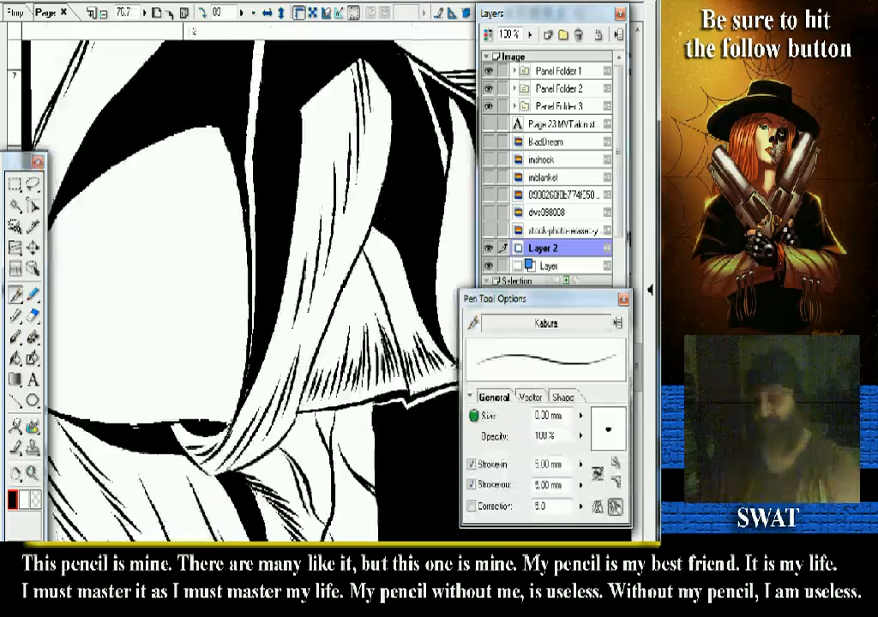
- Ink a curved contour line with the Kabura pen on the woman's thigh, beside the narrow tip of the wrapped blanket fold
{"action": "key", "text": "r"}
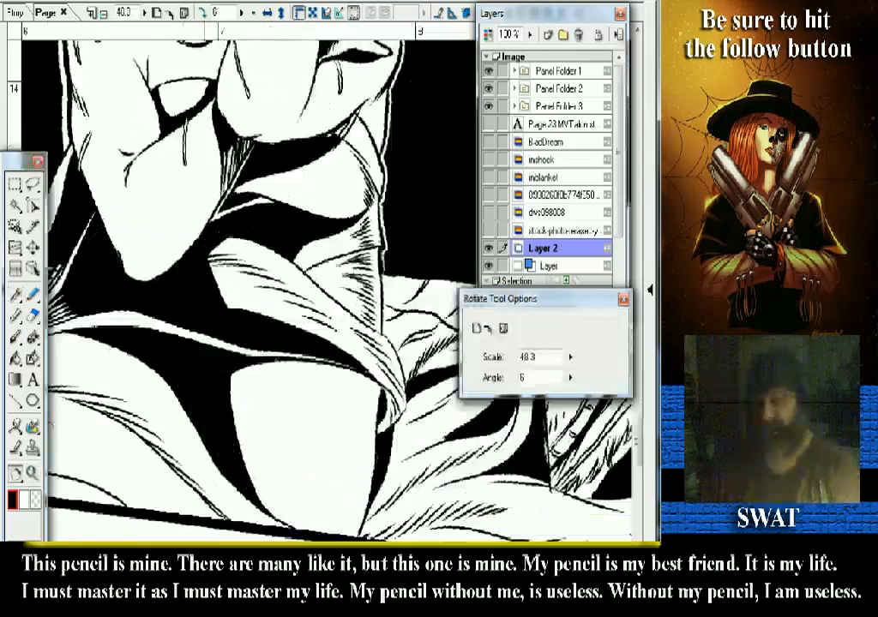
{"action": "scroll", "coordinate": [249, 282], "scroll_direction": "down", "scroll_amount": 2}
{"action": "key", "text": "ctrl+0"}
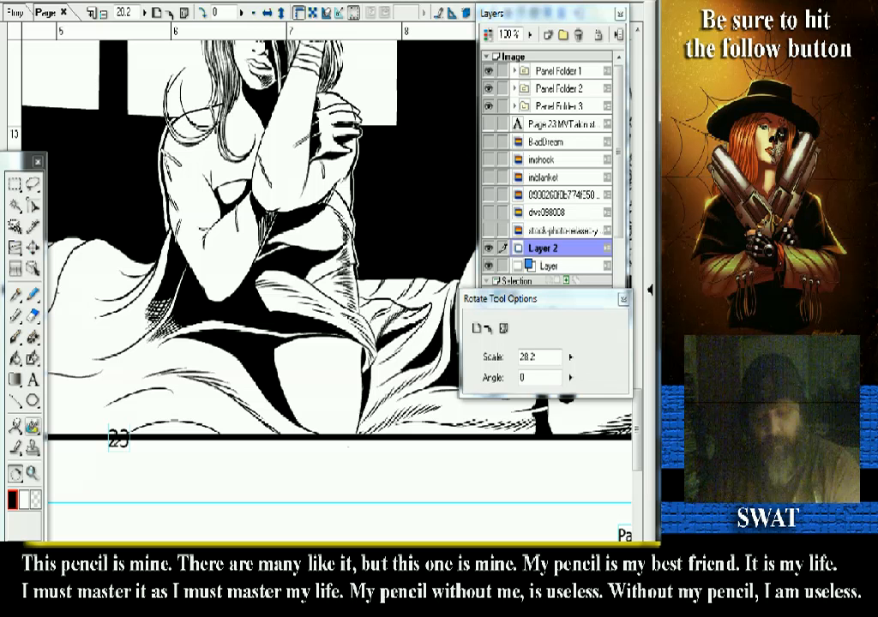
{"action": "left_click", "coordinate": [33, 473]}
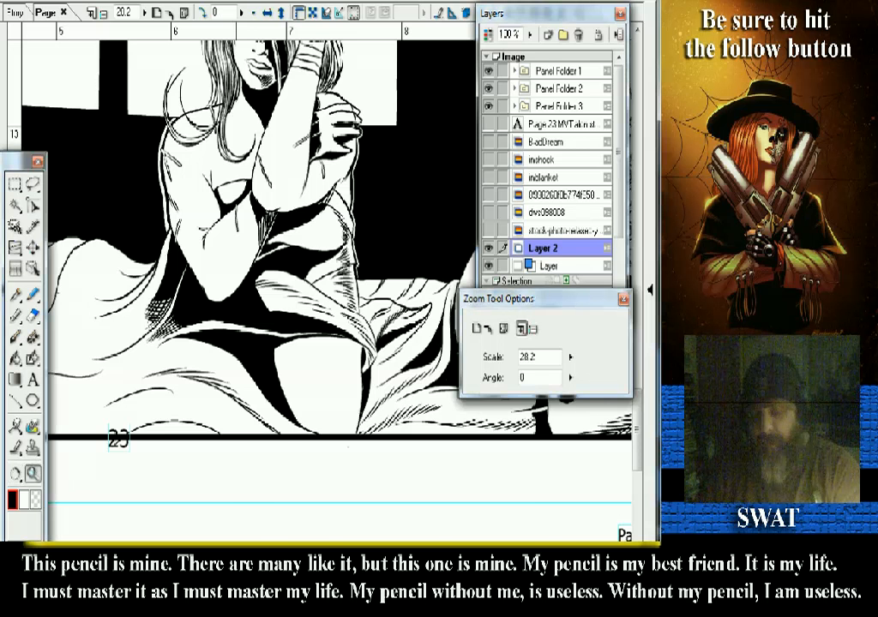
{"action": "left_click", "coordinate": [214, 220]}
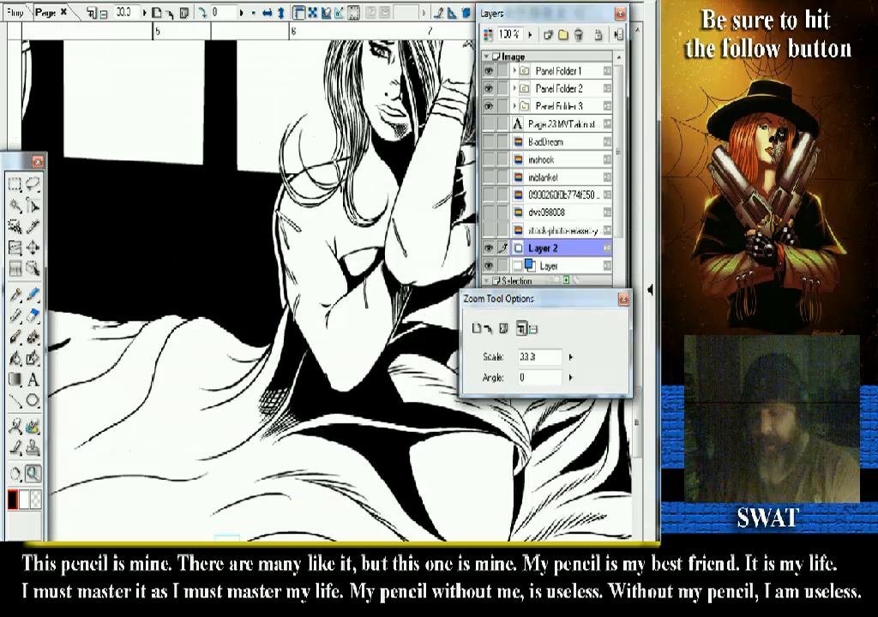
{"action": "left_click_drag", "start_coordinate": [233, 343], "coordinate": [148, 246]}
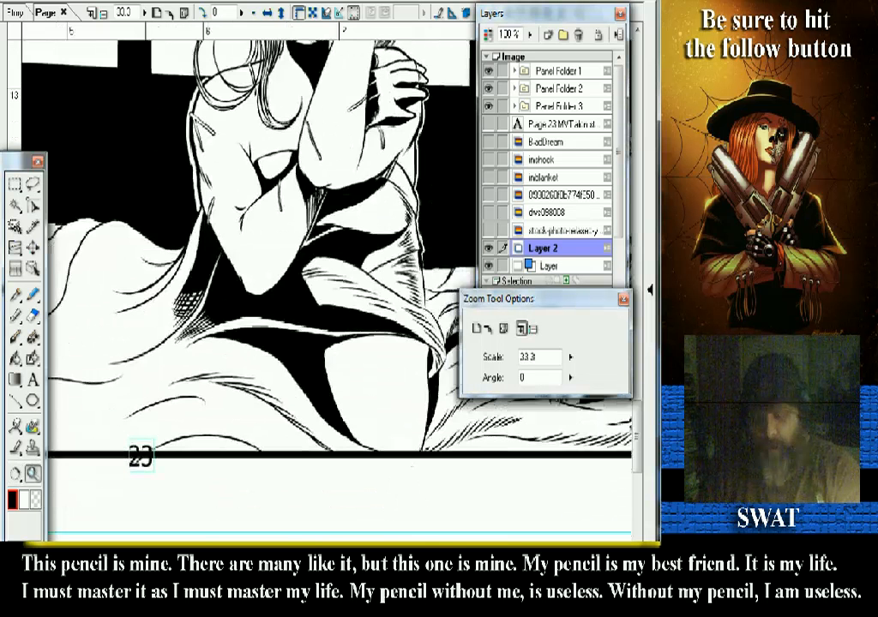
{"action": "left_click", "coordinate": [296, 377]}
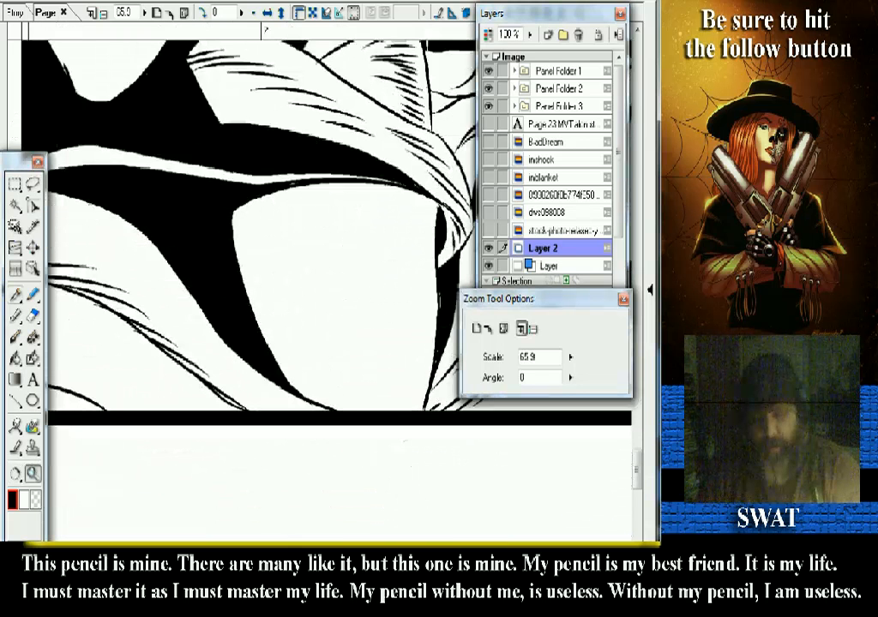
{"action": "key", "text": "p"}
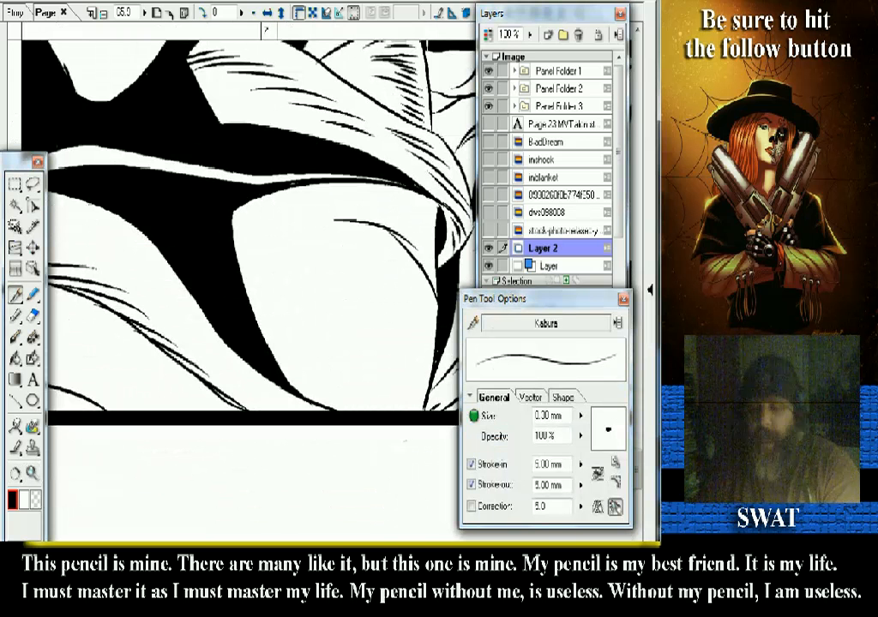
{"action": "left_click_drag", "start_coordinate": [342, 305], "coordinate": [288, 256]}
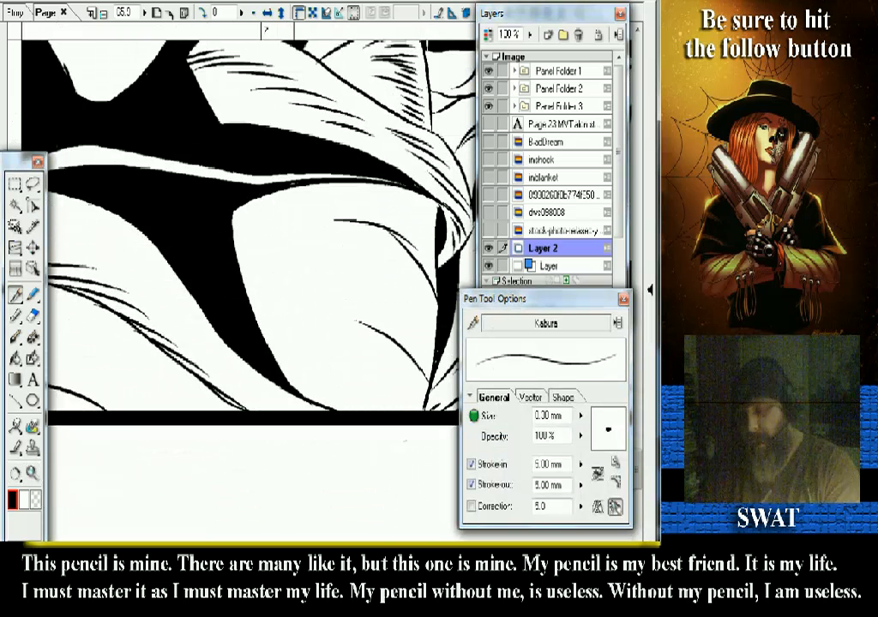
{"action": "left_click_drag", "start_coordinate": [334, 213], "coordinate": [279, 230]}
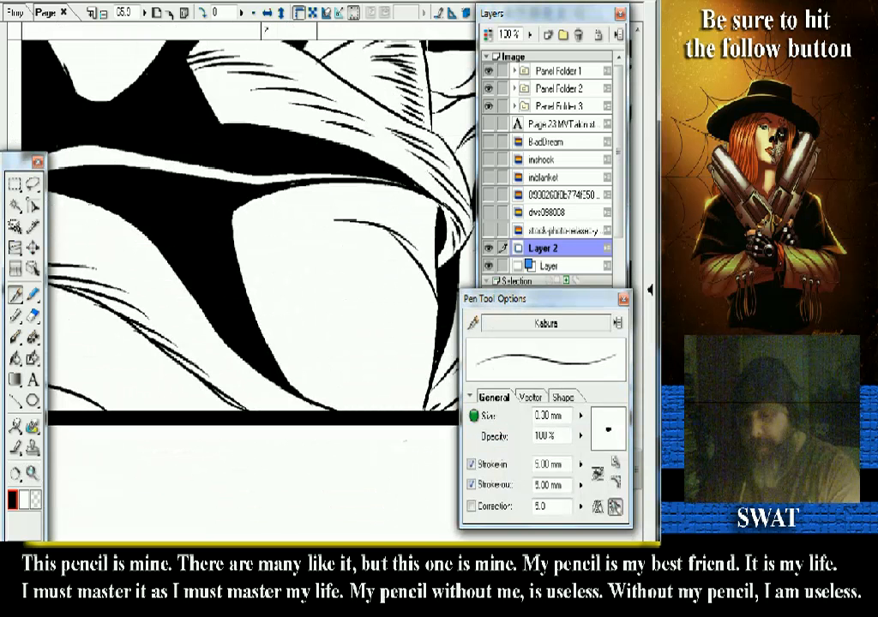
{"action": "left_click_drag", "start_coordinate": [347, 211], "coordinate": [274, 237]}
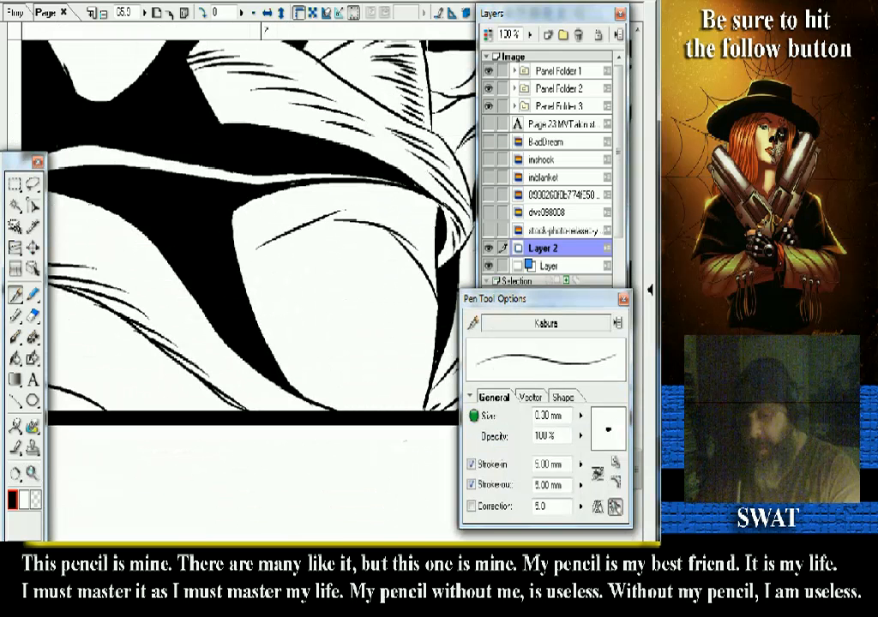
{"action": "left_click_drag", "start_coordinate": [261, 243], "coordinate": [342, 214]}
{"action": "key", "text": "ctrl+z"}
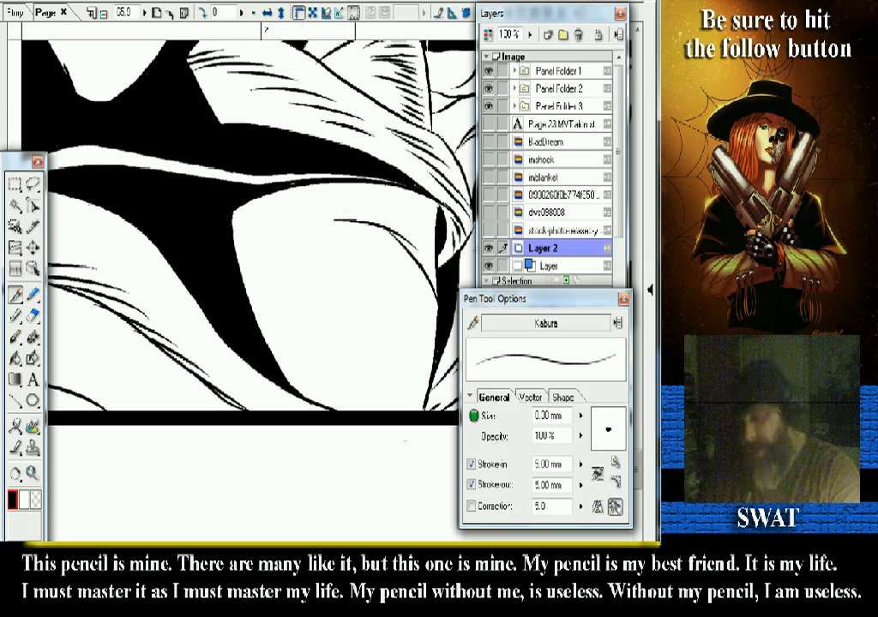
{"action": "left_click_drag", "start_coordinate": [265, 242], "coordinate": [348, 213]}
- Extend the thigh's curved contour line toward the corner where the thigh meets the large black shadow
{"action": "key", "text": "r"}
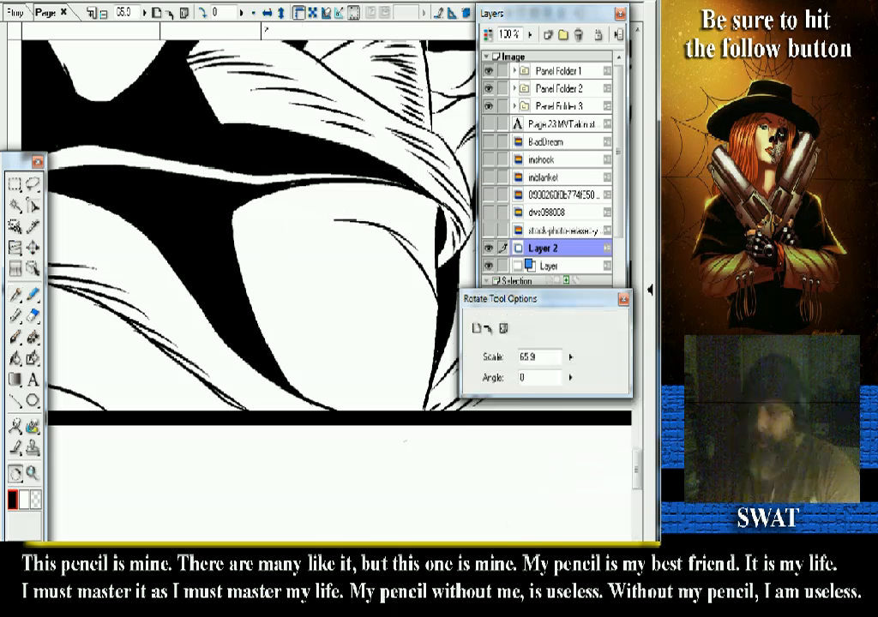
{"action": "left_click_drag", "start_coordinate": [266, 257], "coordinate": [221, 291]}
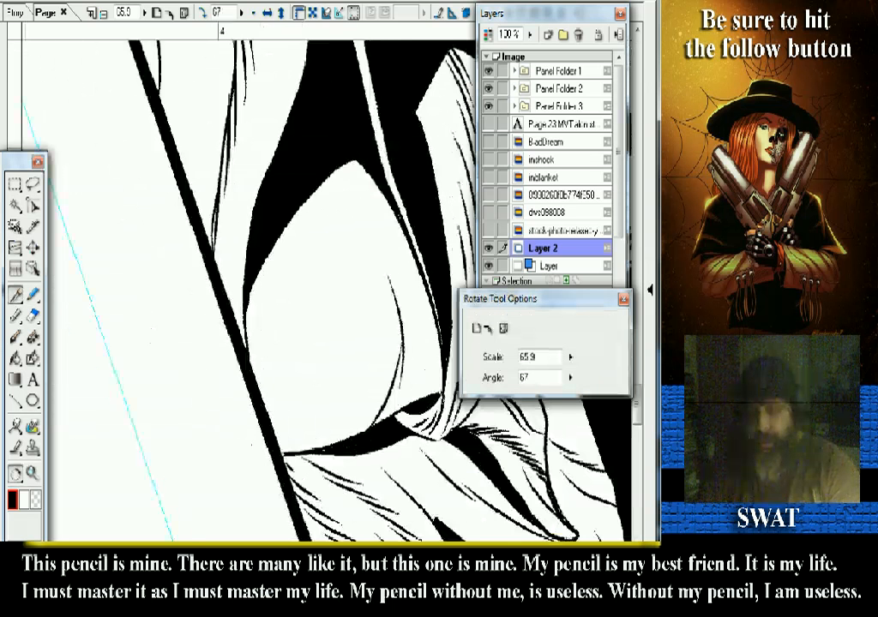
{"action": "key", "text": "p"}
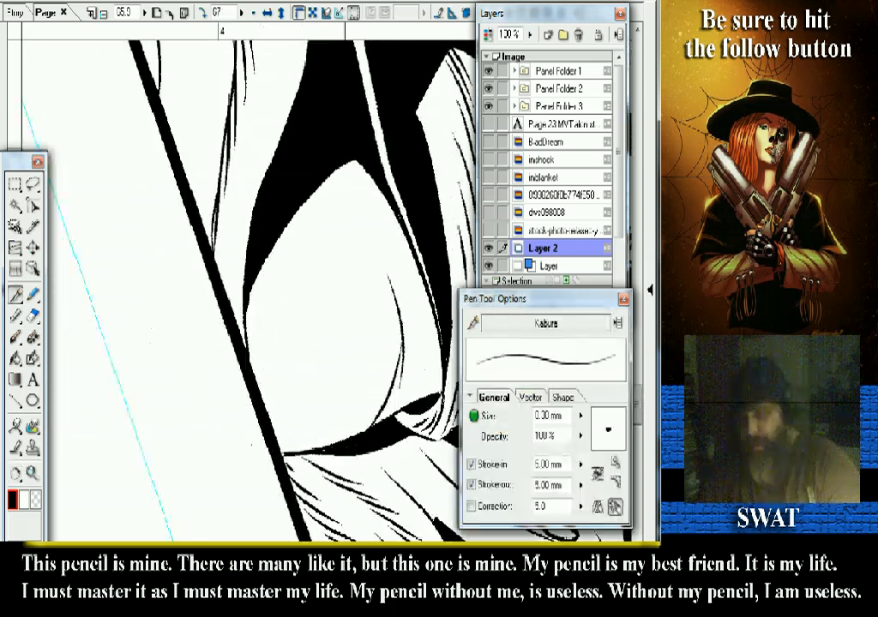
{"action": "mouse_move", "coordinate": [300, 142]}
{"action": "left_mouse_down"}
{"action": "mouse_move", "coordinate": [266, 181]}
{"action": "mouse_move", "coordinate": [321, 240]}
{"action": "left_mouse_up"}
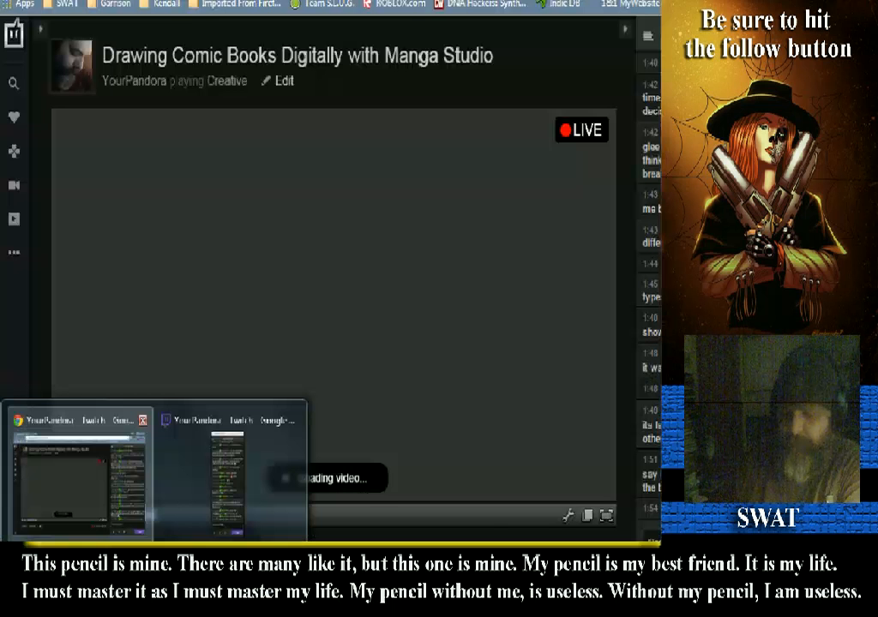
- Switch to the Twitch channel page in the browser, check the live stream's playback, and return to the comic page
{"action": "left_click", "coordinate": [77, 471]}
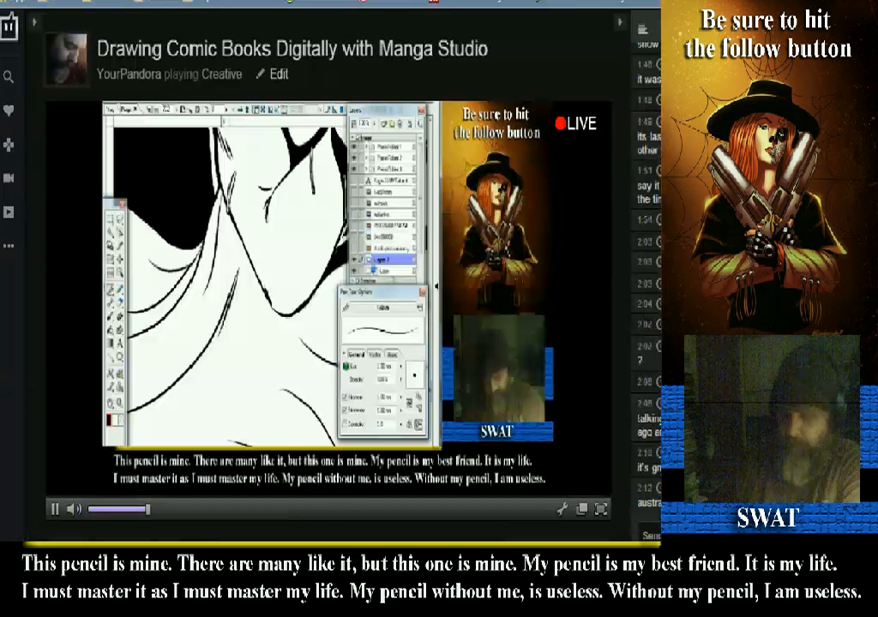
{"action": "left_click", "coordinate": [55, 508]}
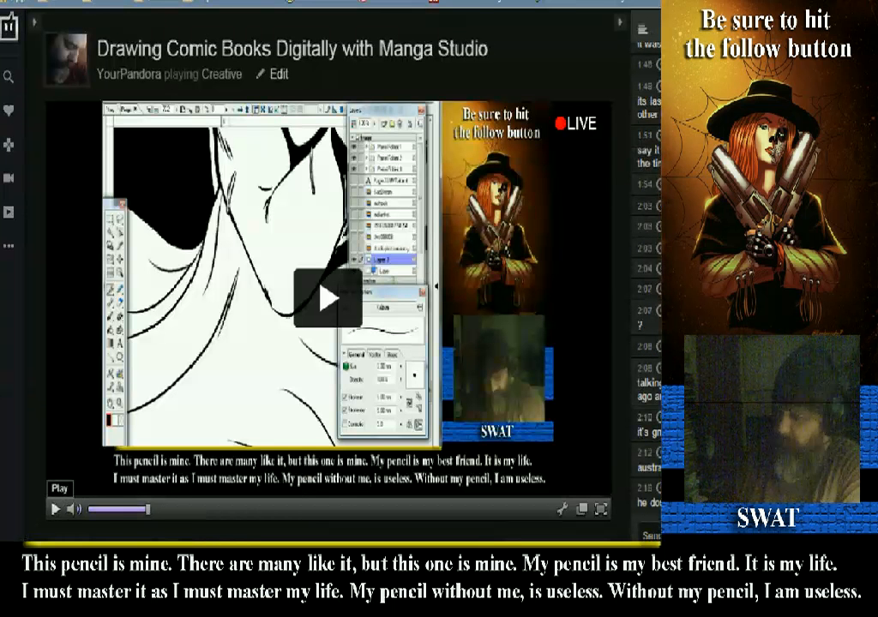
{"action": "left_click", "coordinate": [55, 508]}
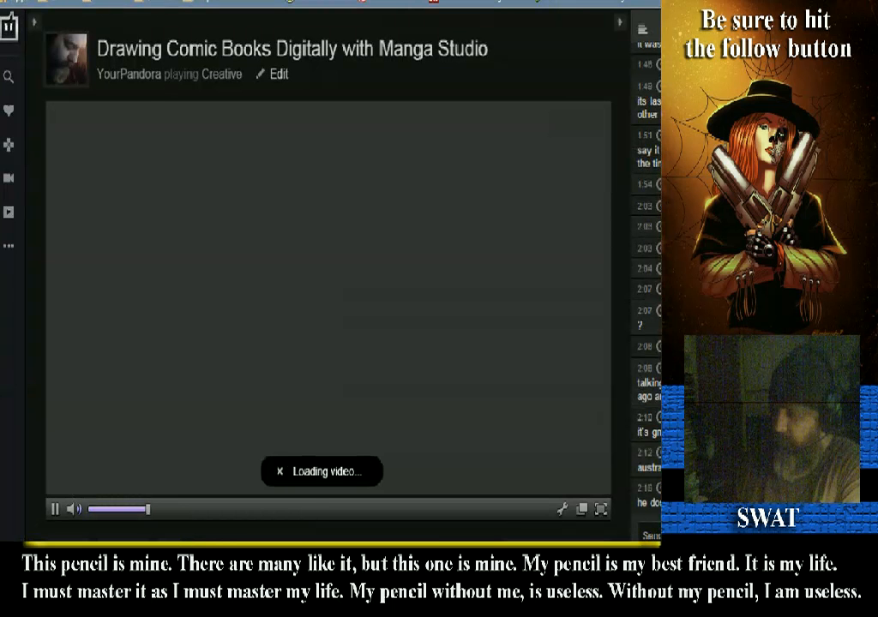
{"action": "key", "text": "super+Down"}
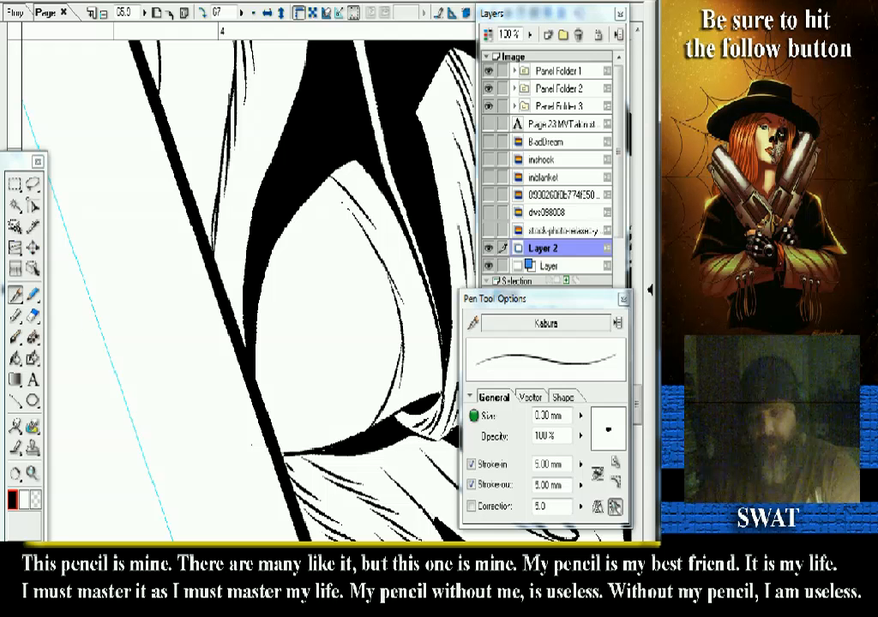
- Ink a second set of curved, tapered contour strokes along the lower side of the thigh near the panel border
{"action": "key", "text": "r"}
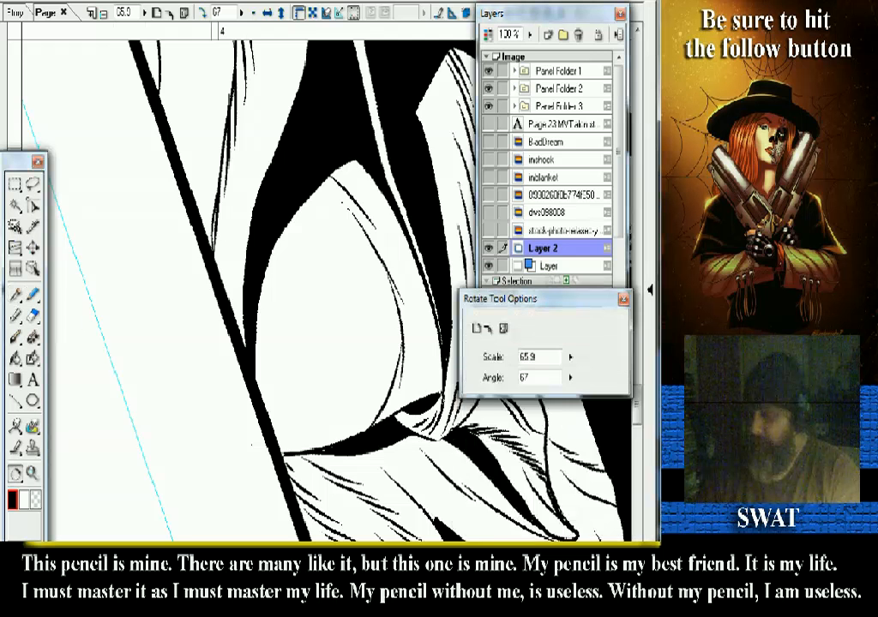
{"action": "left_click_drag", "start_coordinate": [257, 283], "coordinate": [227, 402]}
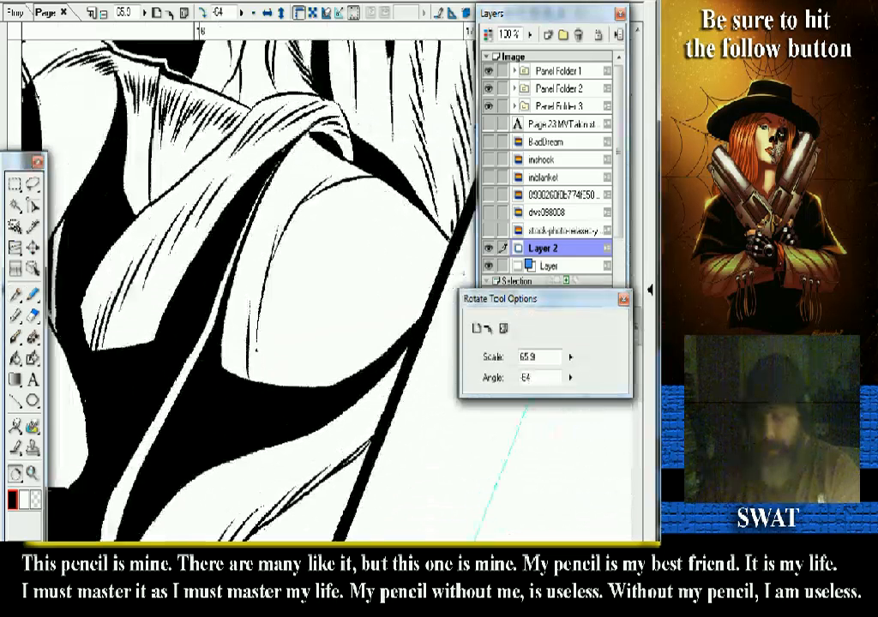
{"action": "key", "text": "p"}
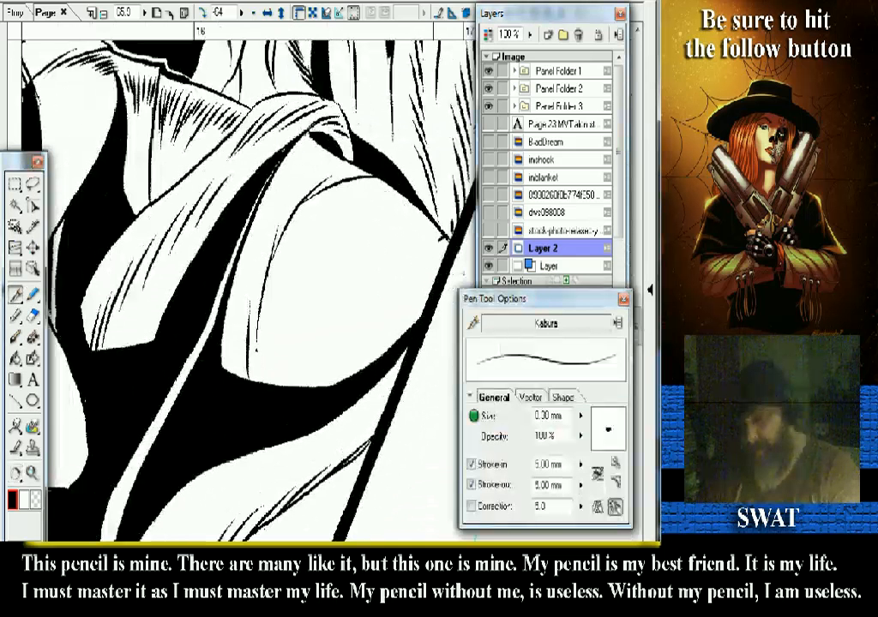
{"action": "mouse_move", "coordinate": [356, 189]}
{"action": "left_mouse_down"}
{"action": "mouse_move", "coordinate": [312, 233]}
{"action": "mouse_move", "coordinate": [273, 306]}
{"action": "mouse_move", "coordinate": [260, 310]}
{"action": "left_mouse_up"}
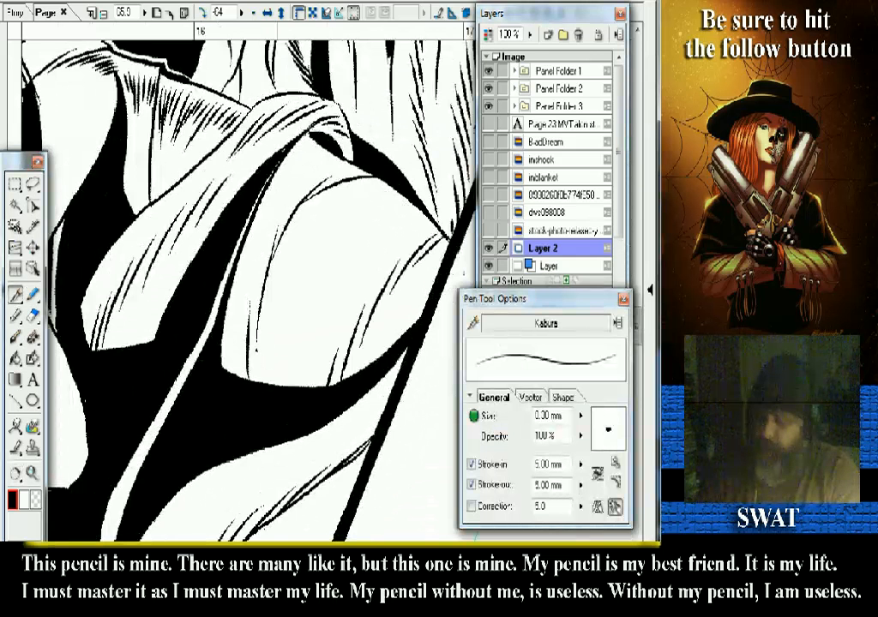
- Ink long tapered contour strokes on the blanket alongside the large black shadow next to the thigh
{"action": "key", "text": "r"}
{"action": "left_click_drag", "start_coordinate": [463, 272], "coordinate": [303, 469]}
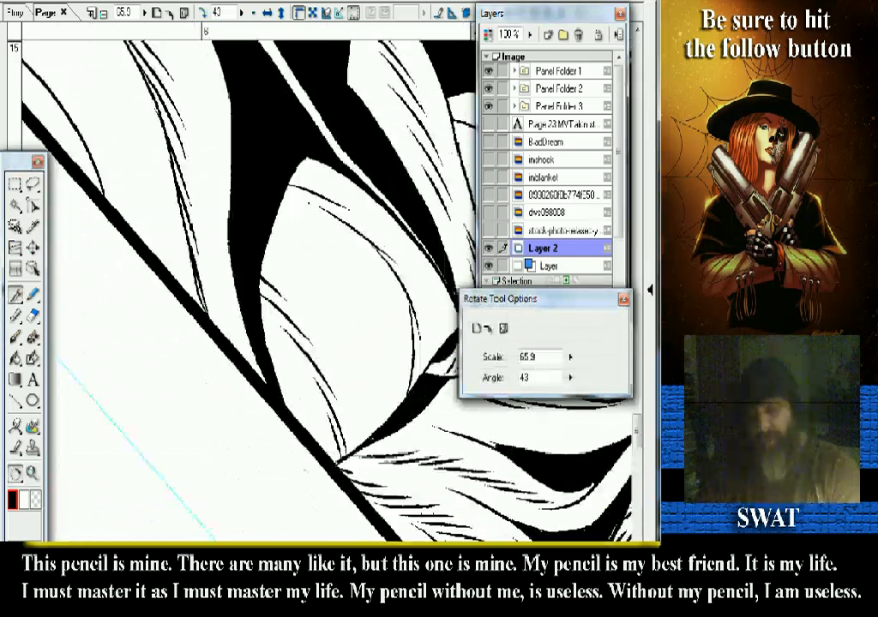
{"action": "key", "text": "p"}
{"action": "scroll", "coordinate": [248, 283], "scroll_direction": "up", "scroll_amount": 2}
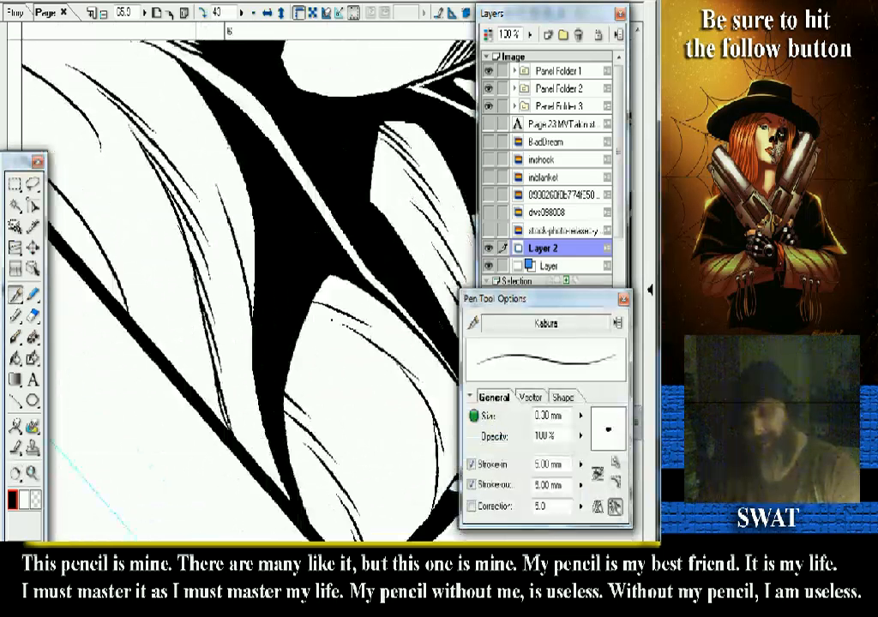
{"action": "scroll", "coordinate": [249, 283], "scroll_direction": "up", "scroll_amount": 3}
{"action": "left_click_drag", "start_coordinate": [129, 185], "coordinate": [238, 296]}
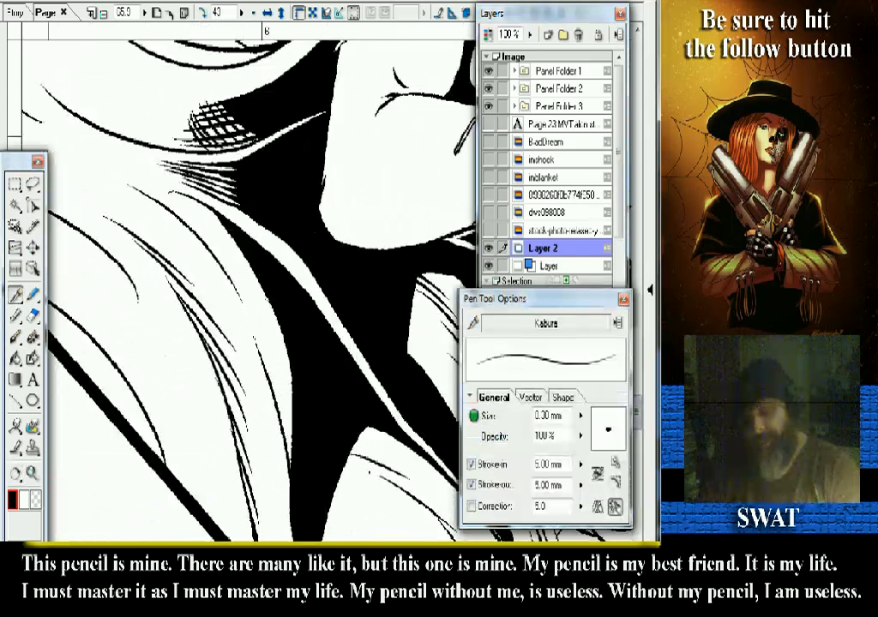
- Hatch the thigh's upper part with short tapered strokes running inward from the edge of the large black shadow
{"action": "scroll", "coordinate": [108, 284], "scroll_direction": "down", "scroll_amount": 5}
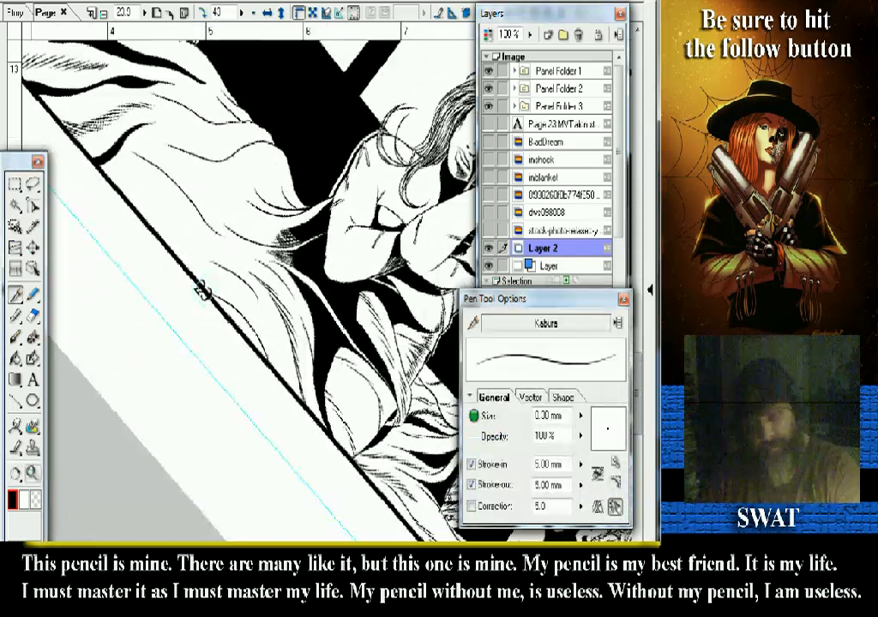
{"action": "key", "text": "ctrl+space"}
{"action": "left_click_drag", "start_coordinate": [202, 292], "coordinate": [318, 401]}
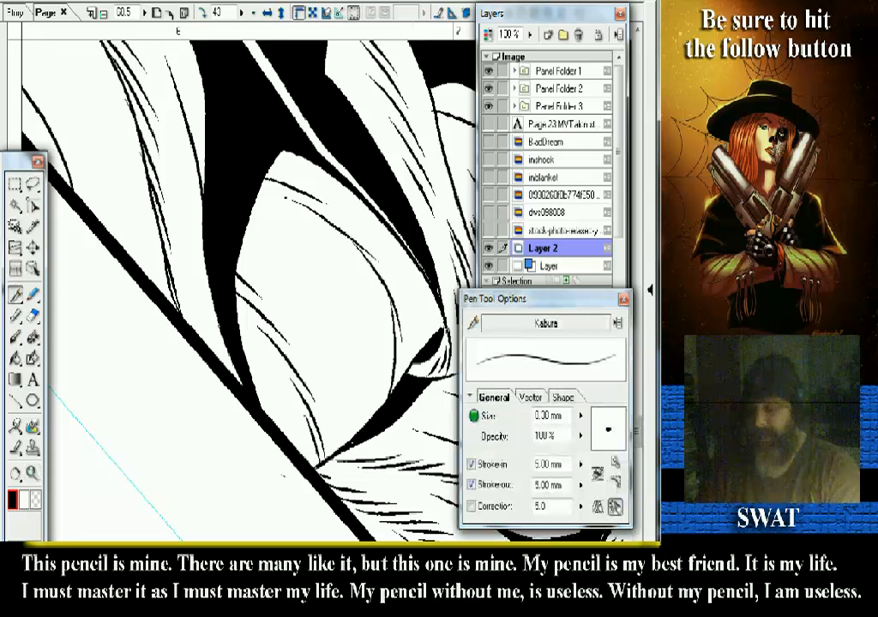
{"action": "key", "text": "r"}
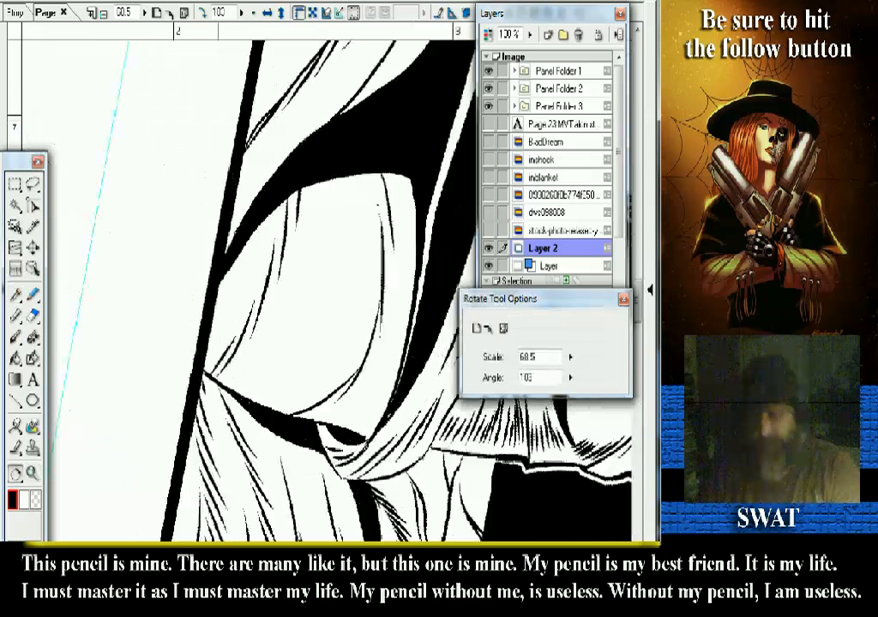
{"action": "key", "text": "p"}
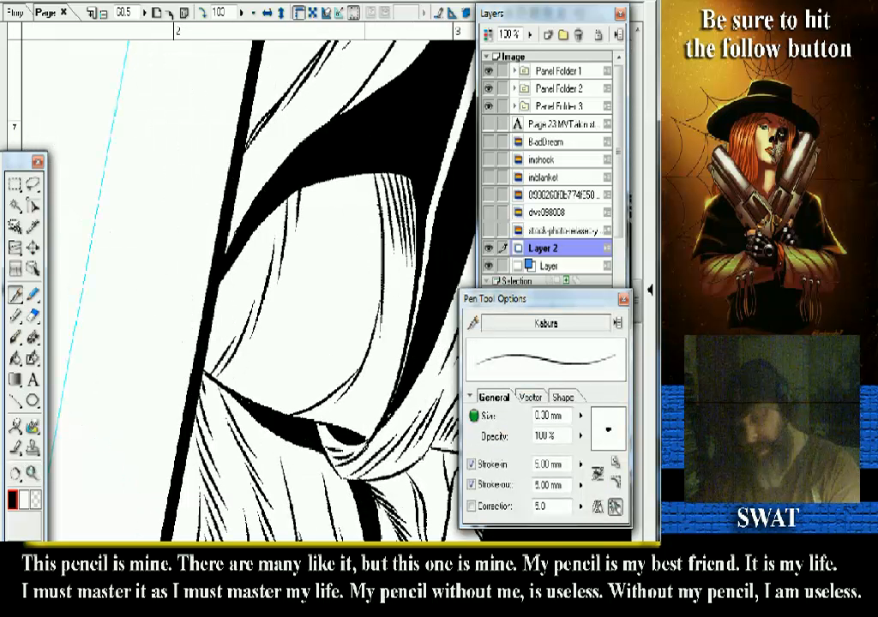
{"action": "left_click_drag", "start_coordinate": [299, 140], "coordinate": [294, 206]}
{"action": "left_click_drag", "start_coordinate": [293, 140], "coordinate": [289, 196]}
{"action": "mouse_move", "coordinate": [293, 140]}
{"action": "left_mouse_down"}
{"action": "mouse_move", "coordinate": [283, 194]}
{"action": "mouse_move", "coordinate": [270, 183]}
{"action": "mouse_move", "coordinate": [262, 191]}
{"action": "left_mouse_up"}
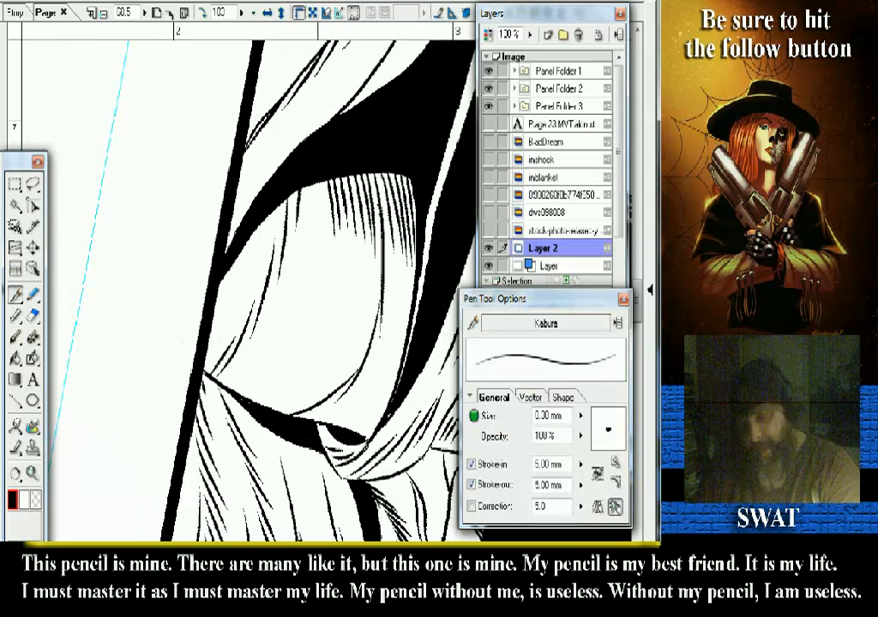
- Continue the tapered hatching along the thigh's shadowed edge down to the panel border
{"action": "mouse_move", "coordinate": [262, 145]}
{"action": "left_mouse_down"}
{"action": "mouse_move", "coordinate": [255, 195]}
{"action": "mouse_move", "coordinate": [242, 200]}
{"action": "left_mouse_up"}
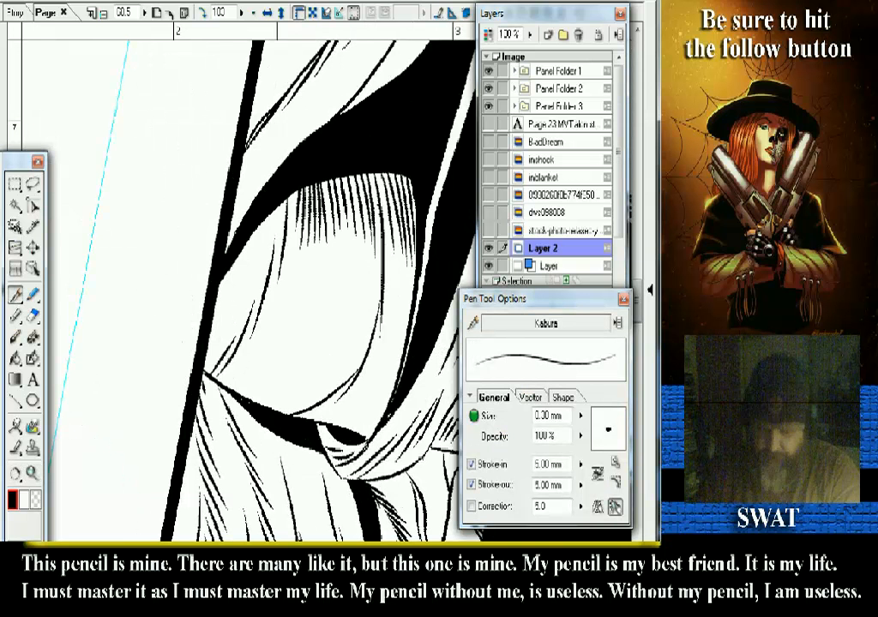
{"action": "left_click_drag", "start_coordinate": [225, 164], "coordinate": [196, 238]}
{"action": "left_click_drag", "start_coordinate": [204, 185], "coordinate": [174, 249]}
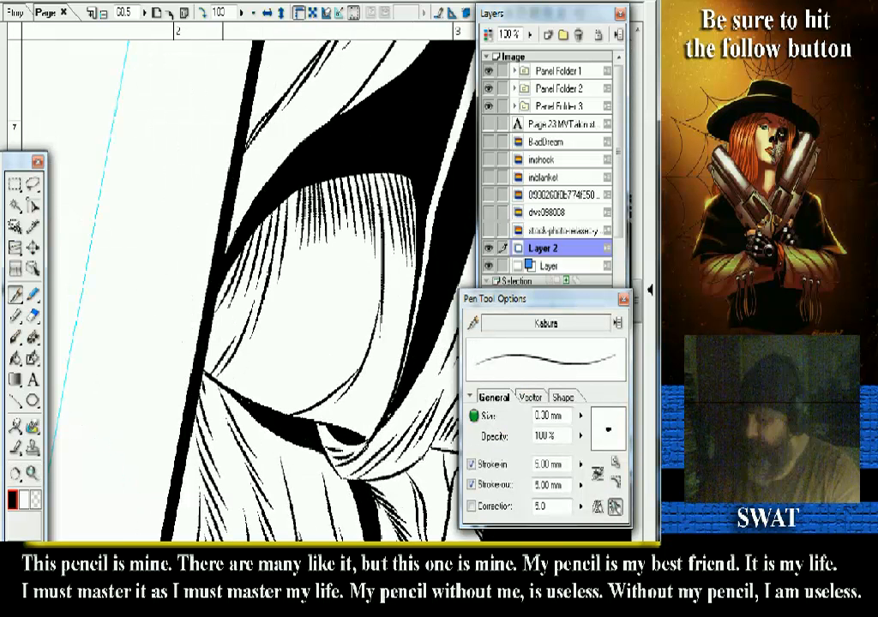
{"action": "key", "text": "shift+space"}
{"action": "scroll", "coordinate": [64, 353], "scroll_direction": "down", "scroll_amount": 4}
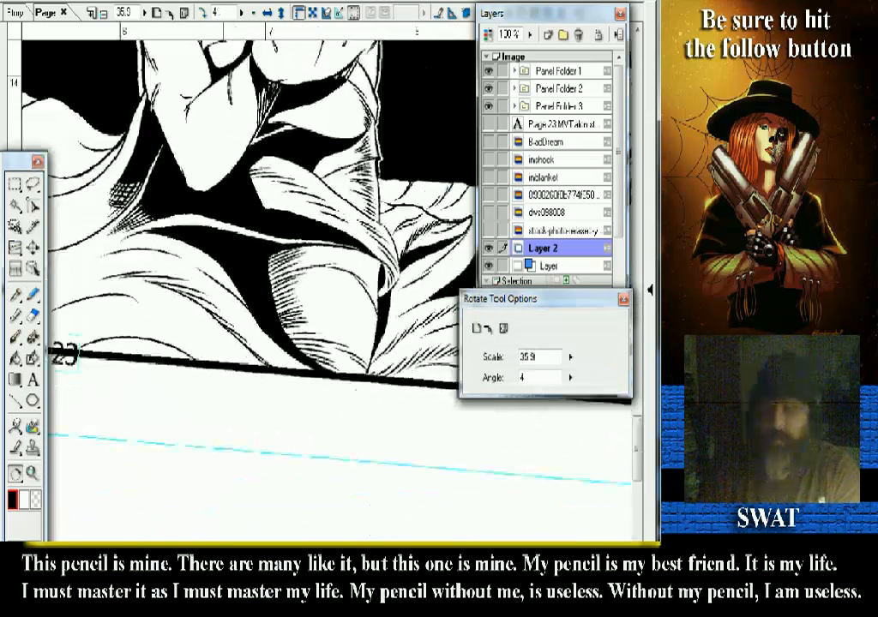
{"action": "key", "text": "ctrl+space"}
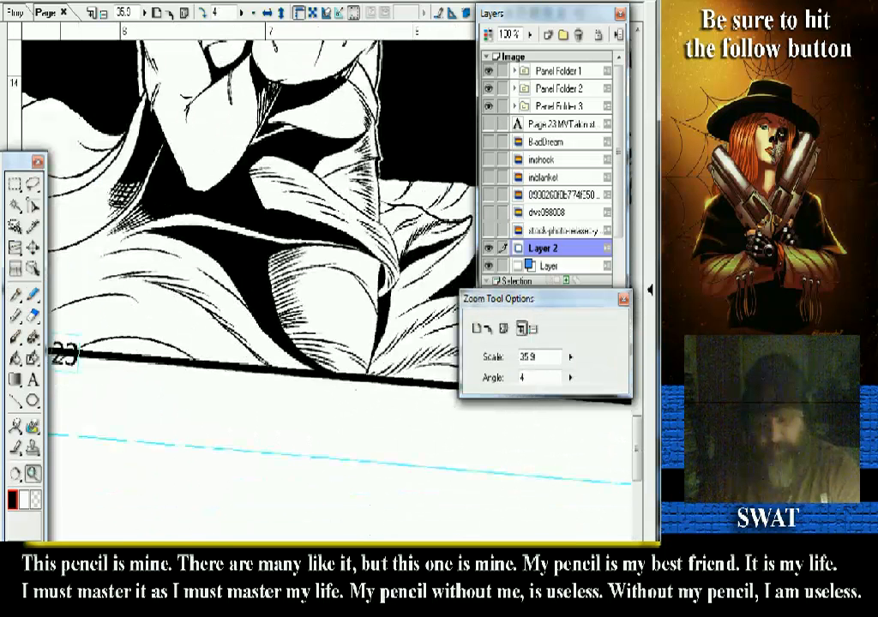
- Cut white tapered strokes into the large black shadow from the hatching on the thigh's upper part
{"action": "left_click_drag", "start_coordinate": [194, 184], "coordinate": [258, 319]}
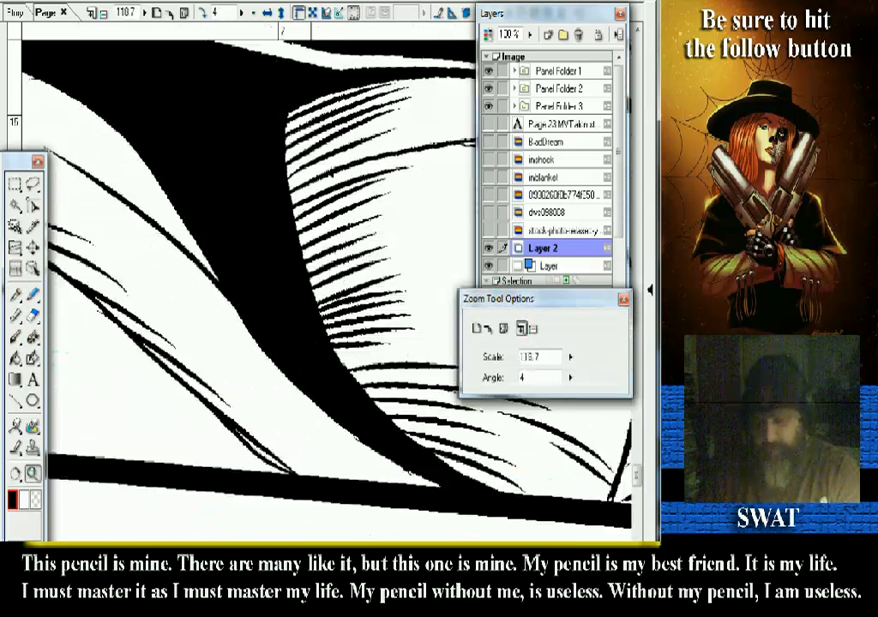
{"action": "left_click", "coordinate": [261, 215]}
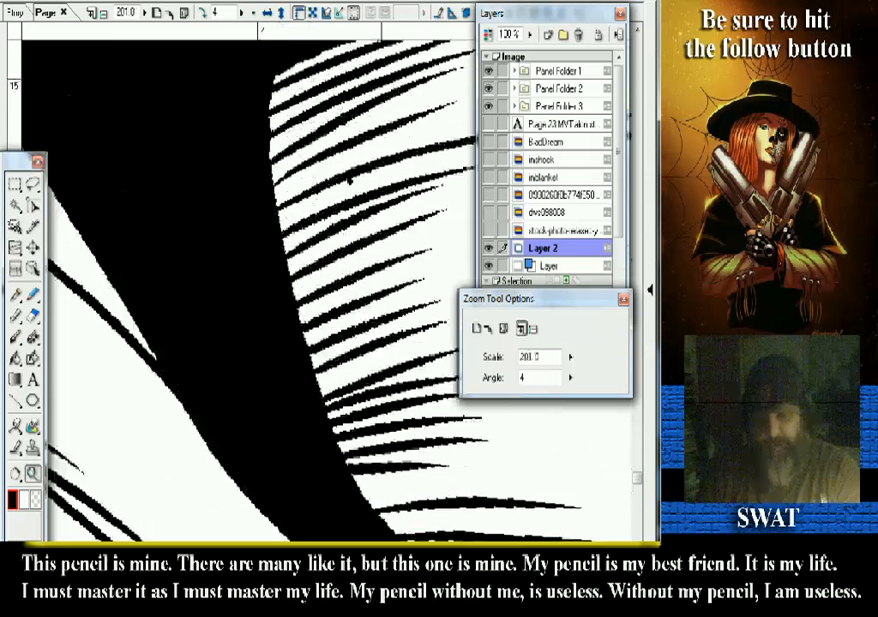
{"action": "key", "text": "p"}
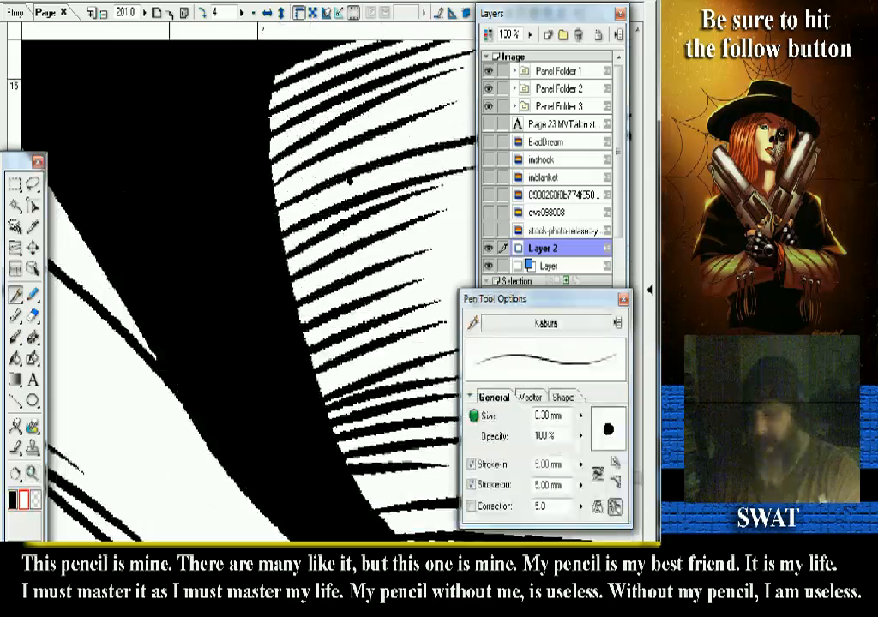
{"action": "key", "text": "r"}
{"action": "left_click_drag", "start_coordinate": [343, 171], "coordinate": [257, 222]}
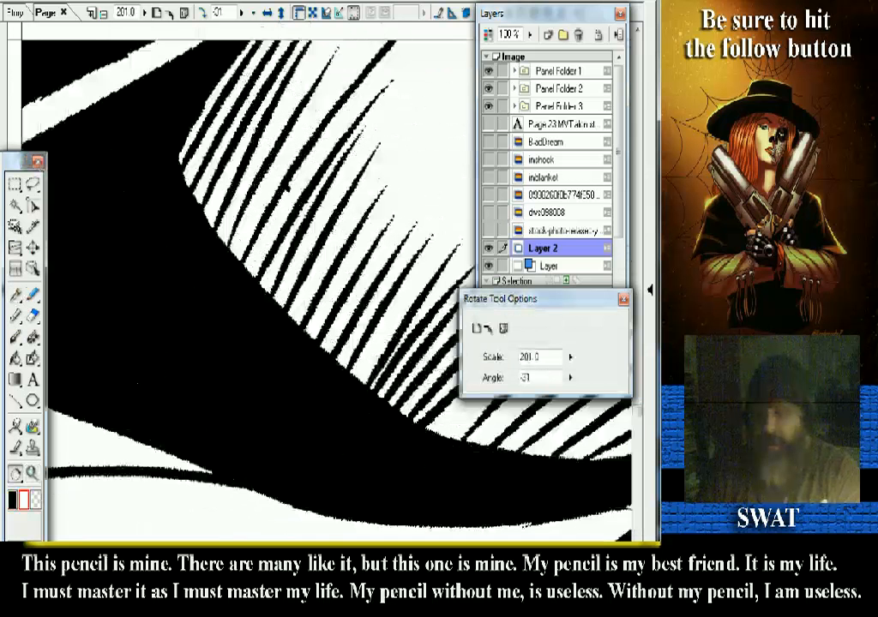
{"action": "scroll", "coordinate": [248, 282], "scroll_direction": "down", "scroll_amount": 8}
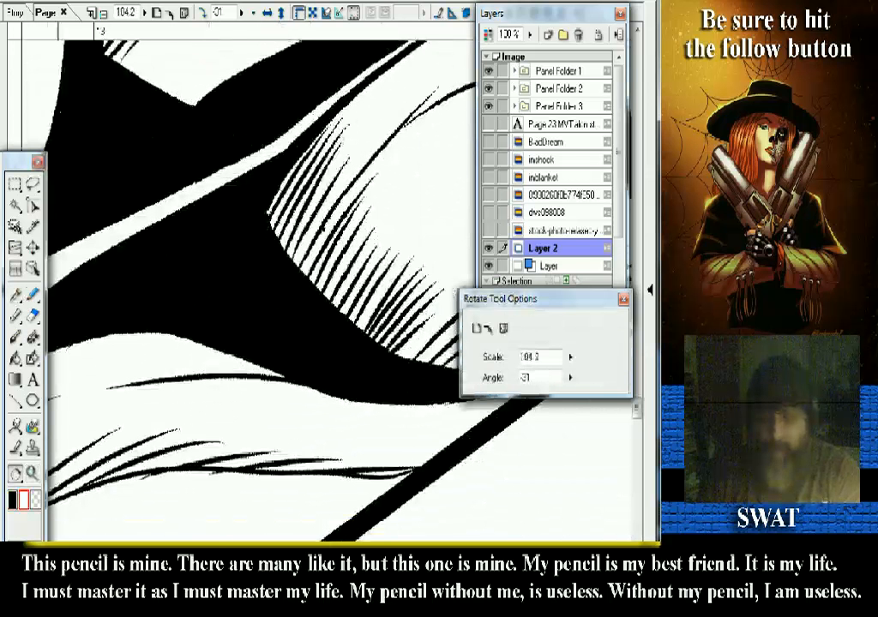
{"action": "key", "text": "p"}
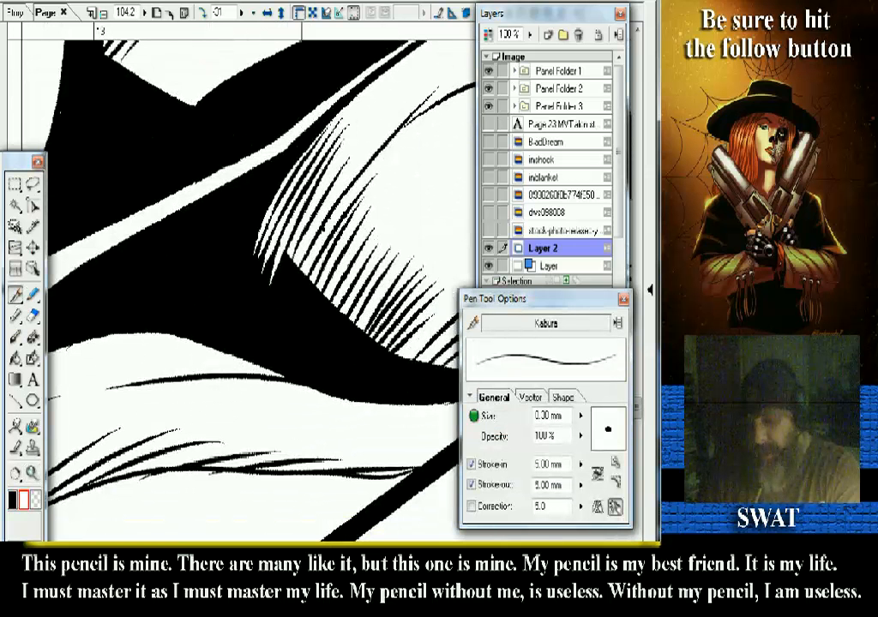
{"action": "left_click_drag", "start_coordinate": [300, 241], "coordinate": [279, 288]}
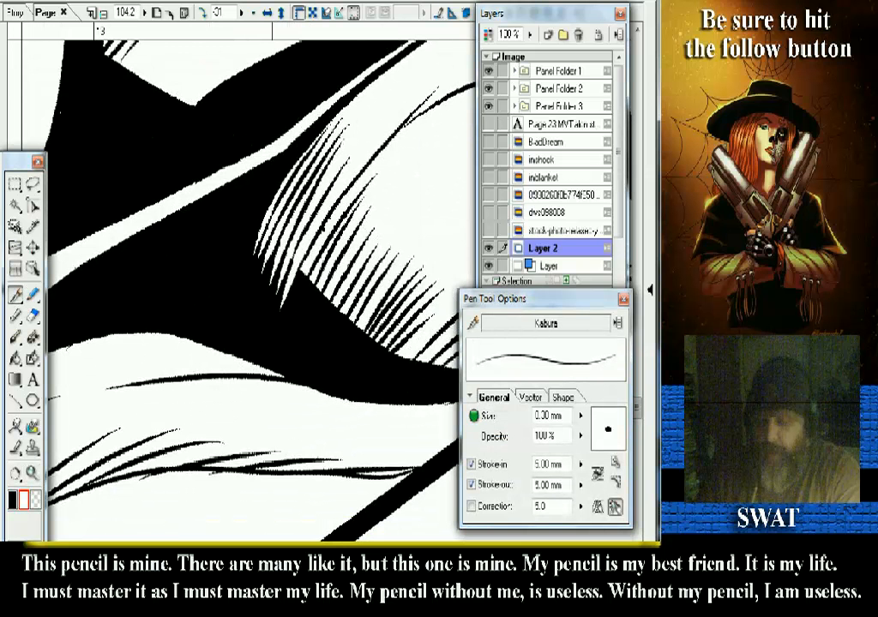
- Continue the white tapered strokes into the shadow along the middle of the thigh's hatched edge
{"action": "key", "text": "ctrl+z"}
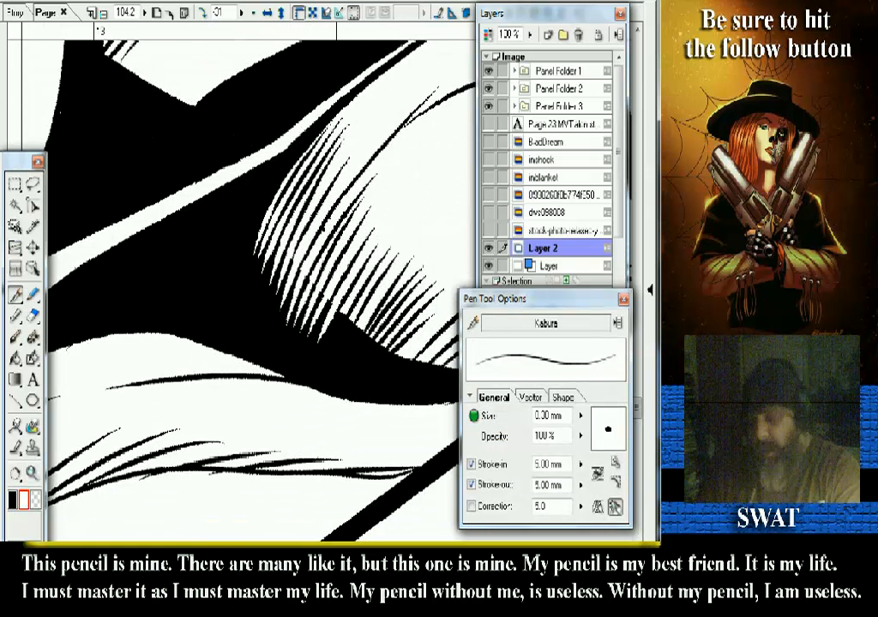
{"action": "left_click_drag", "start_coordinate": [325, 351], "coordinate": [344, 312]}
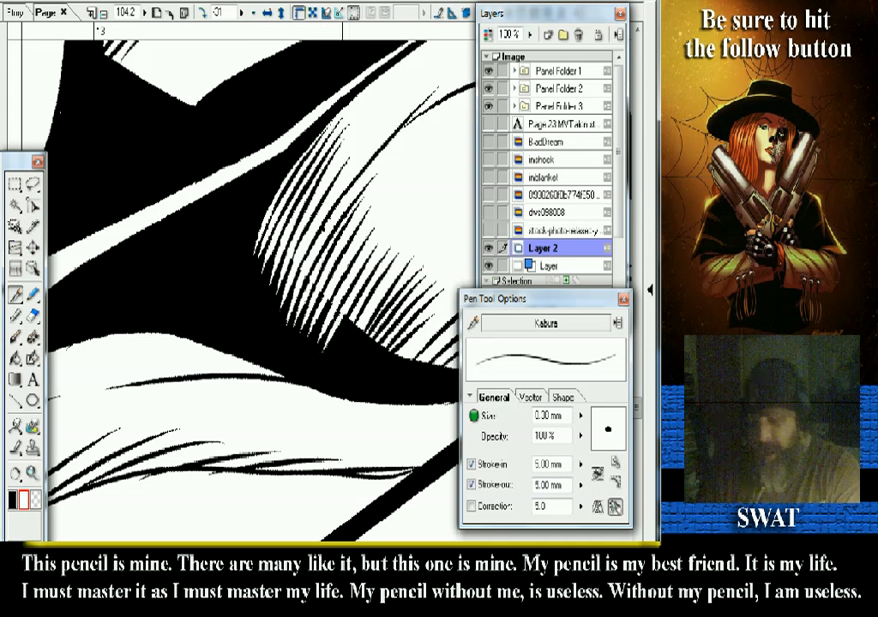
{"action": "left_click_drag", "start_coordinate": [331, 360], "coordinate": [349, 320]}
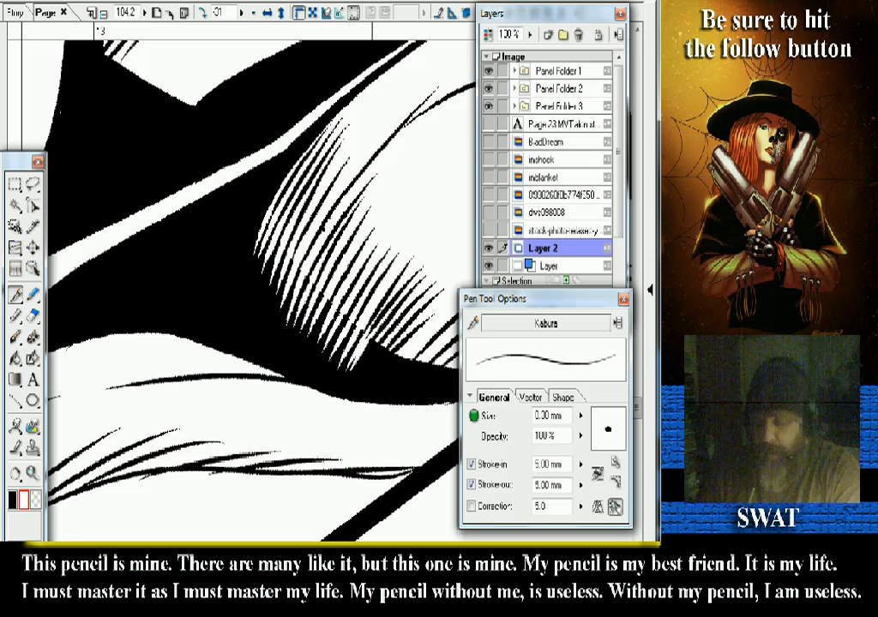
{"action": "left_click_drag", "start_coordinate": [549, 299], "coordinate": [552, 303]}
{"action": "left_click", "coordinate": [548, 247]}
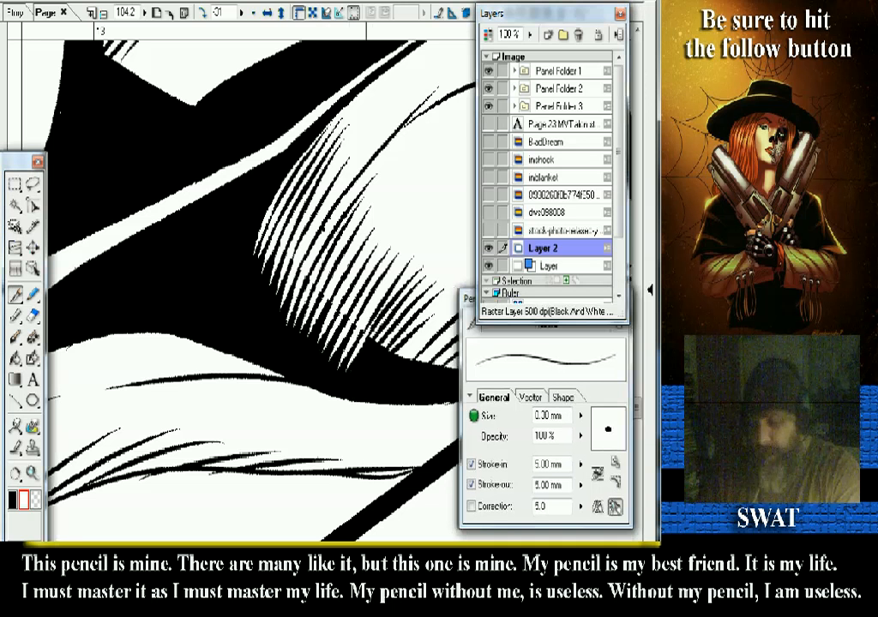
{"action": "left_click_drag", "start_coordinate": [469, 302], "coordinate": [465, 297]}
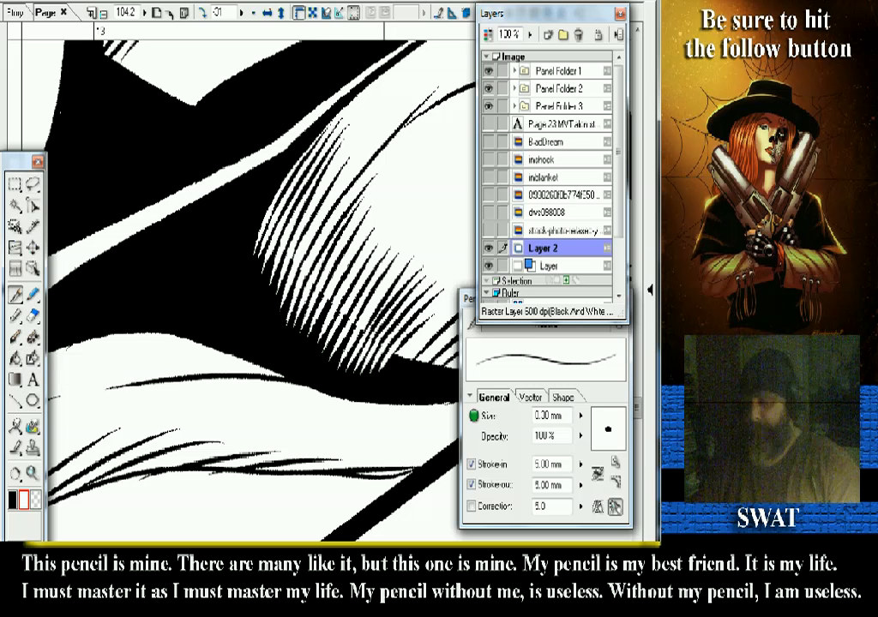
- Blend the rest of the thigh's shadow edge down to the panel border with alternating black and white tapered strokes
{"action": "key", "text": "r"}
{"action": "mouse_move", "coordinate": [343, 214]}
{"action": "left_mouse_down"}
{"action": "mouse_move", "coordinate": [360, 326]}
{"action": "mouse_move", "coordinate": [334, 369]}
{"action": "mouse_move", "coordinate": [192, 436]}
{"action": "left_mouse_up"}
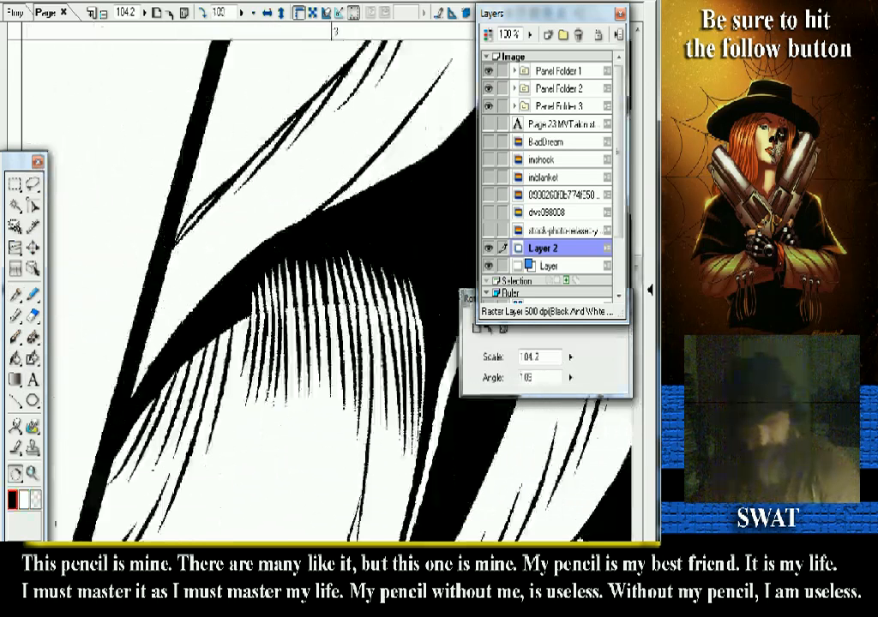
{"action": "left_click", "coordinate": [15, 294]}
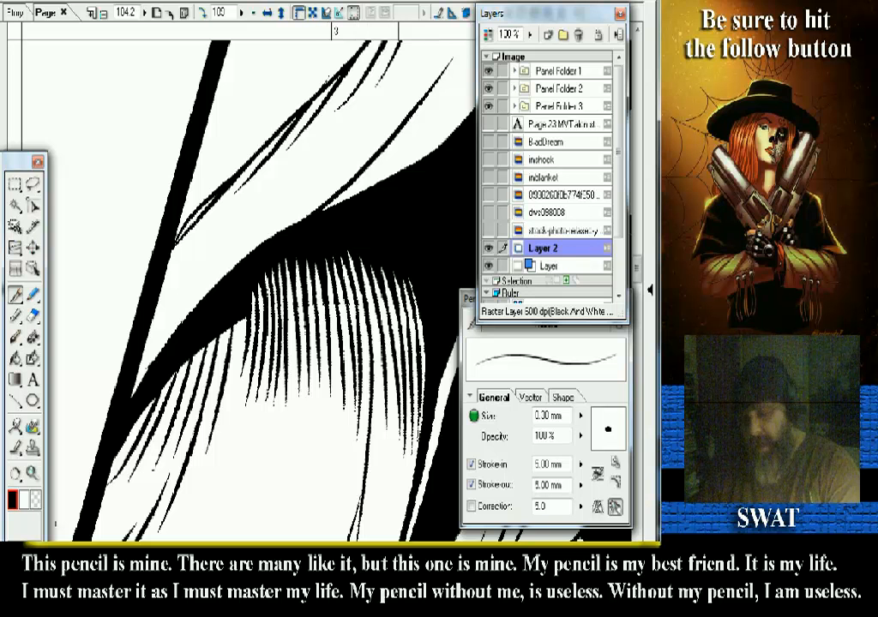
{"action": "left_click", "coordinate": [24, 500]}
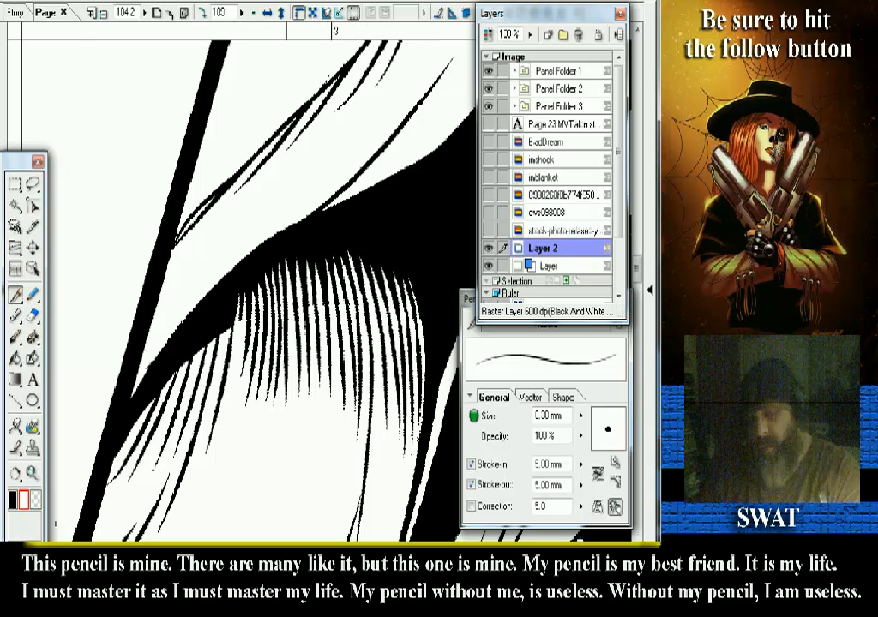
{"action": "key", "text": "x"}
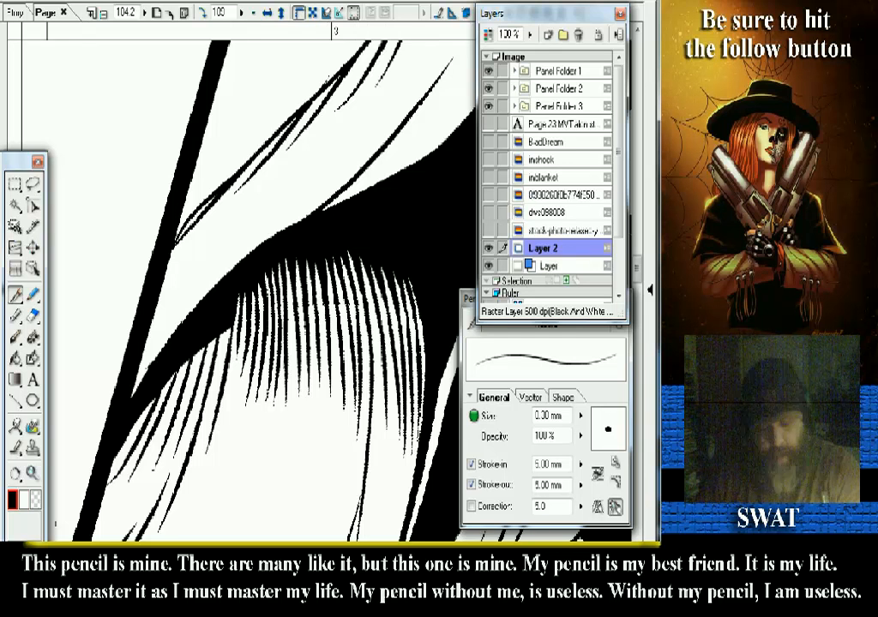
{"action": "key", "text": "x"}
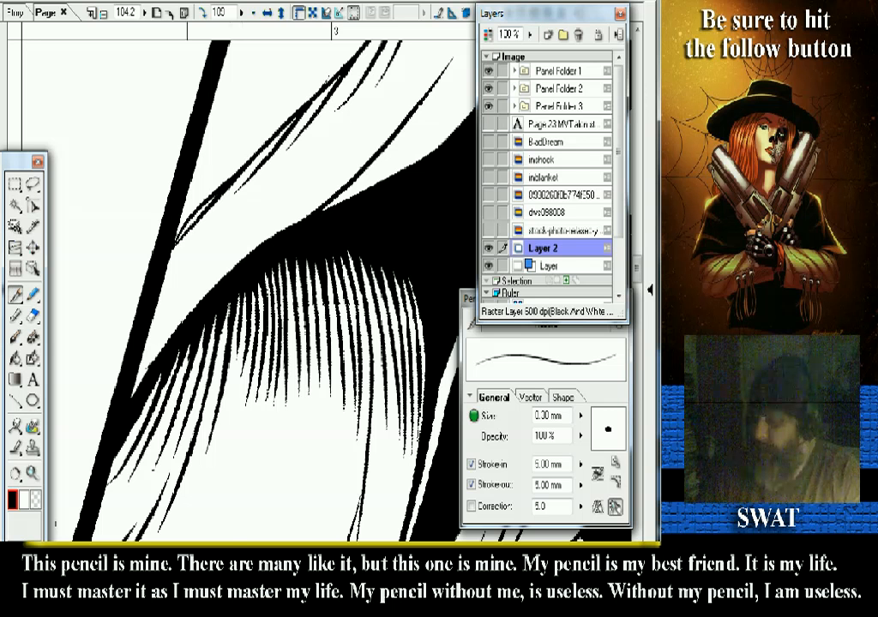
- Examine the thigh's hatching up close and within the whole figure at different magnifications and rotations
{"action": "key", "text": "r"}
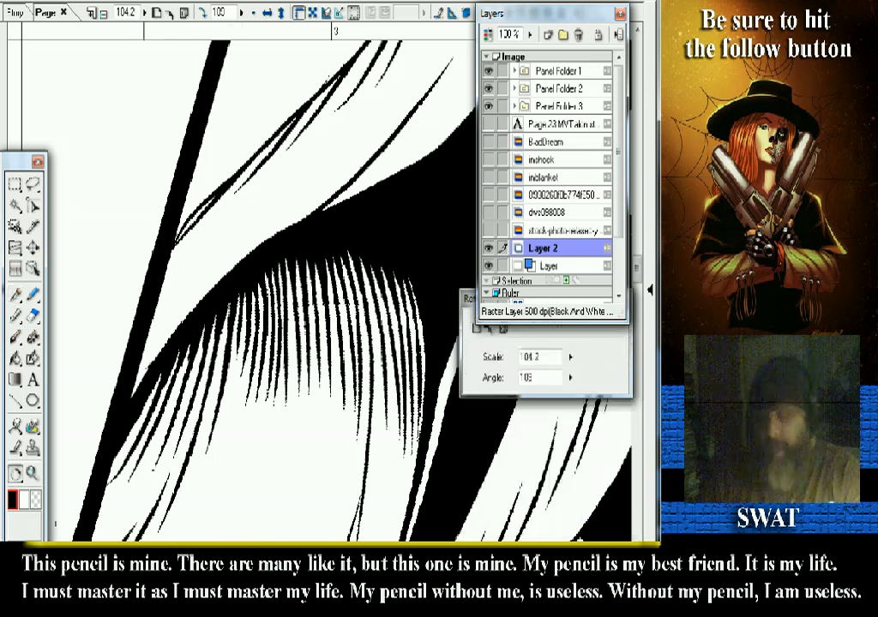
{"action": "left_click_drag", "start_coordinate": [274, 480], "coordinate": [399, 473]}
{"action": "scroll", "coordinate": [165, 91], "scroll_direction": "down", "scroll_amount": 3}
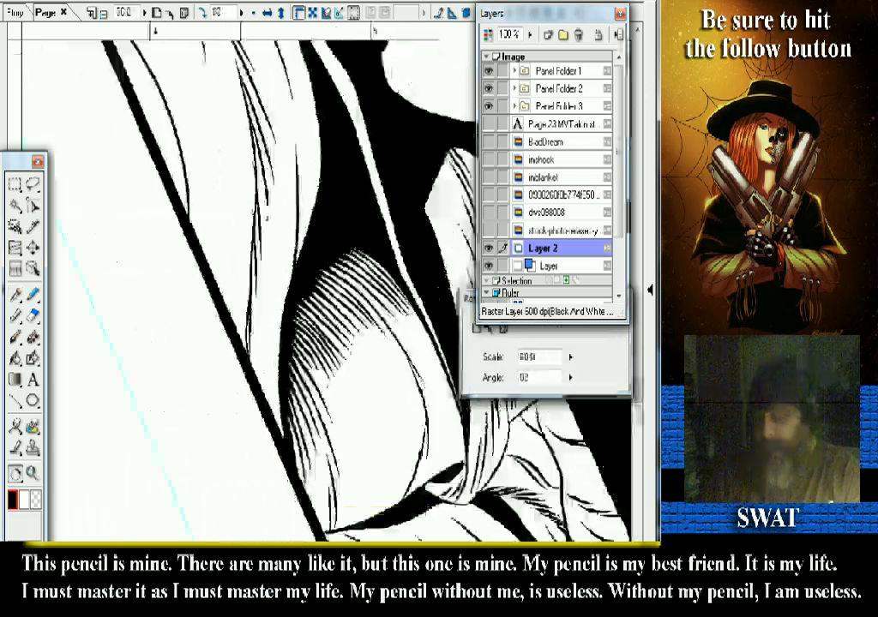
{"action": "key", "text": "ctrl+minus"}
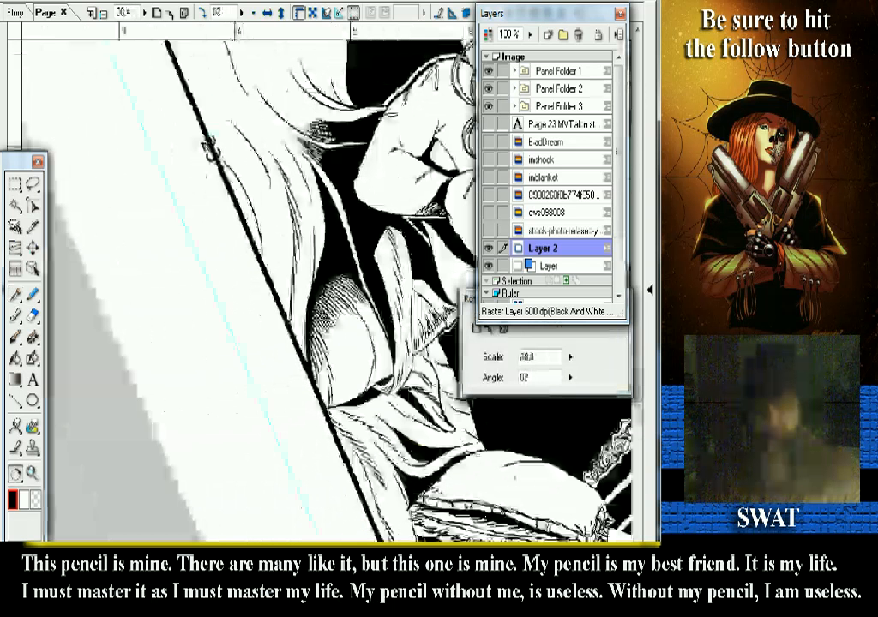
{"action": "key", "text": "x"}
{"action": "key", "text": "slash"}
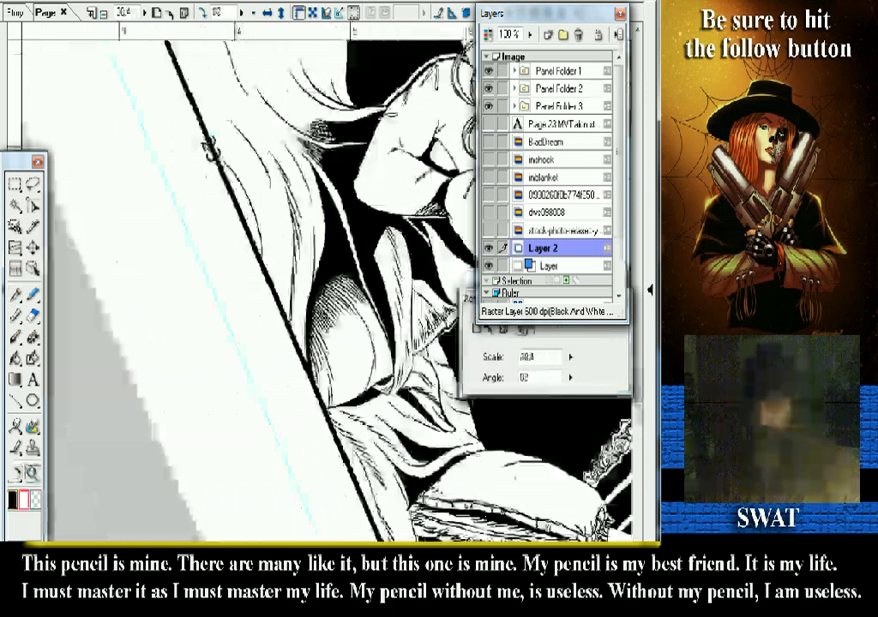
{"action": "key", "text": "ctrl+plus"}
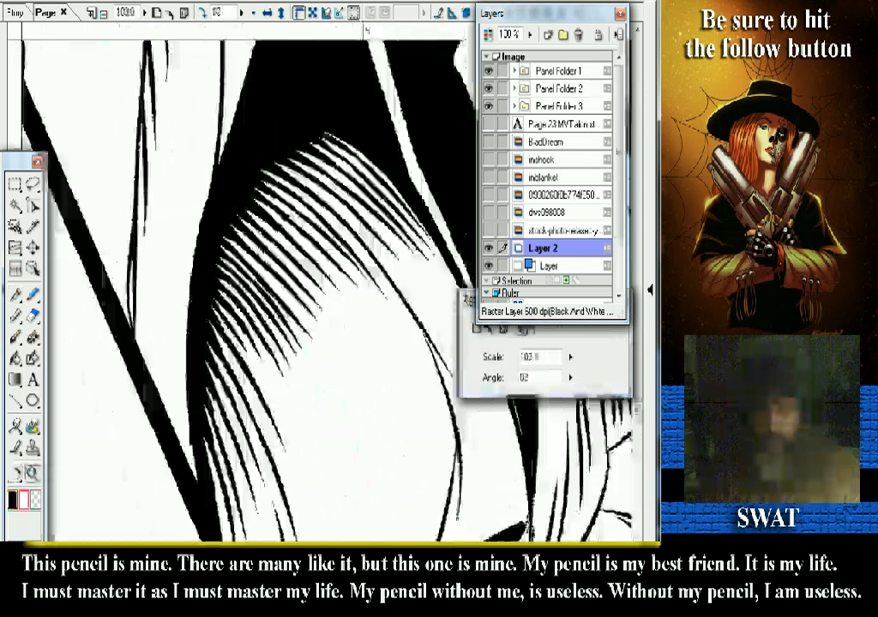
{"action": "key", "text": "p"}
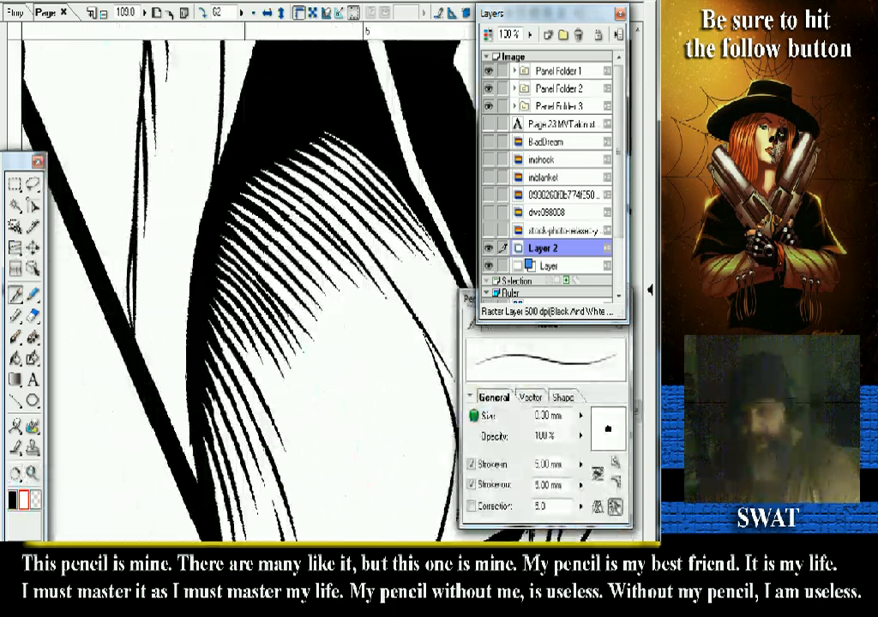
{"action": "scroll", "coordinate": [240, 283], "scroll_direction": "down", "scroll_amount": 5}
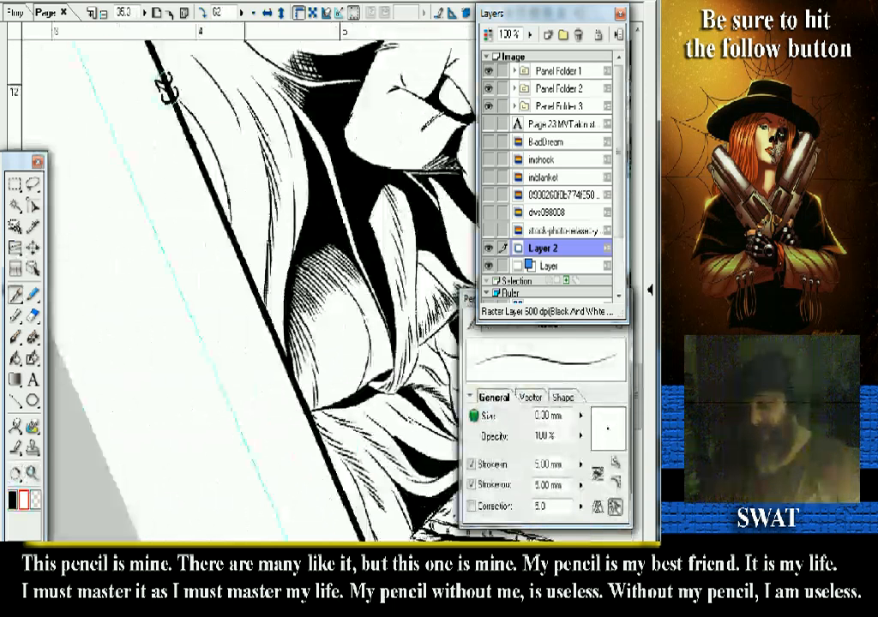
{"action": "key", "text": "r"}
{"action": "mouse_move", "coordinate": [173, 78]}
{"action": "left_mouse_down"}
{"action": "mouse_move", "coordinate": [103, 206]}
{"action": "mouse_move", "coordinate": [91, 291]}
{"action": "mouse_move", "coordinate": [96, 360]}
{"action": "left_mouse_up"}
{"action": "key", "text": "ctrl+minus"}
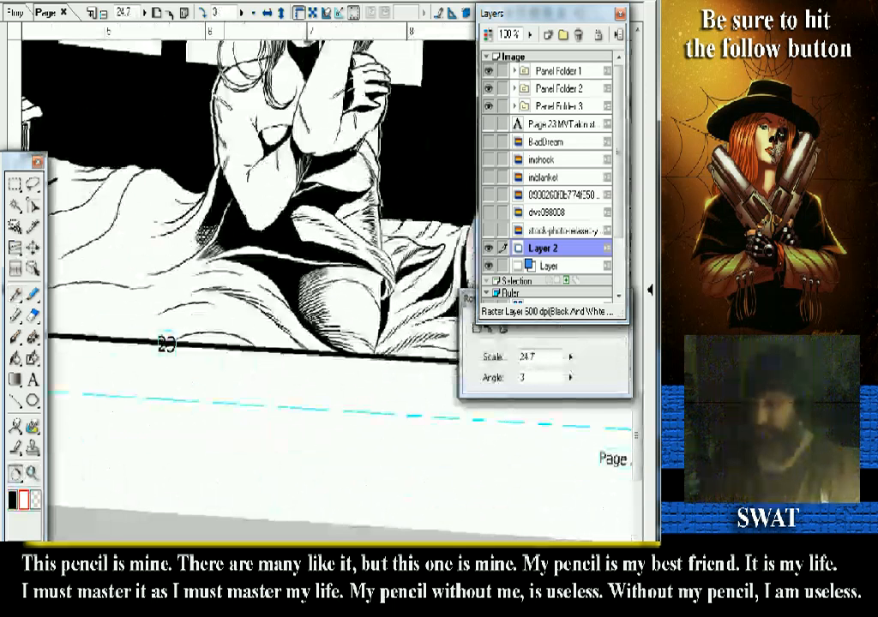
- Hatch the near side of the blanket fold's tip beside the thigh with black tapered strokes running down from the shadow
{"action": "left_click_drag", "start_coordinate": [165, 343], "coordinate": [288, 102]}
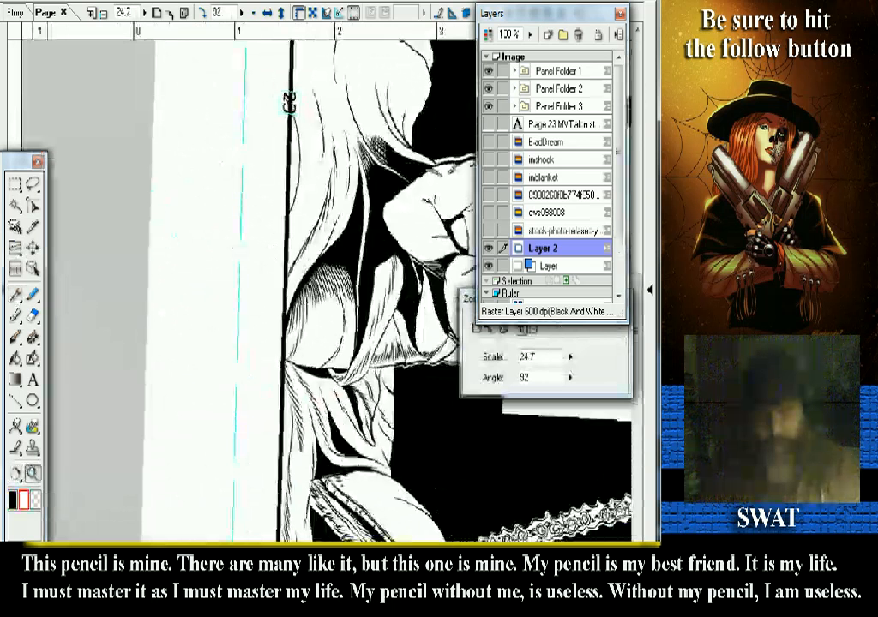
{"action": "key", "text": "slash"}
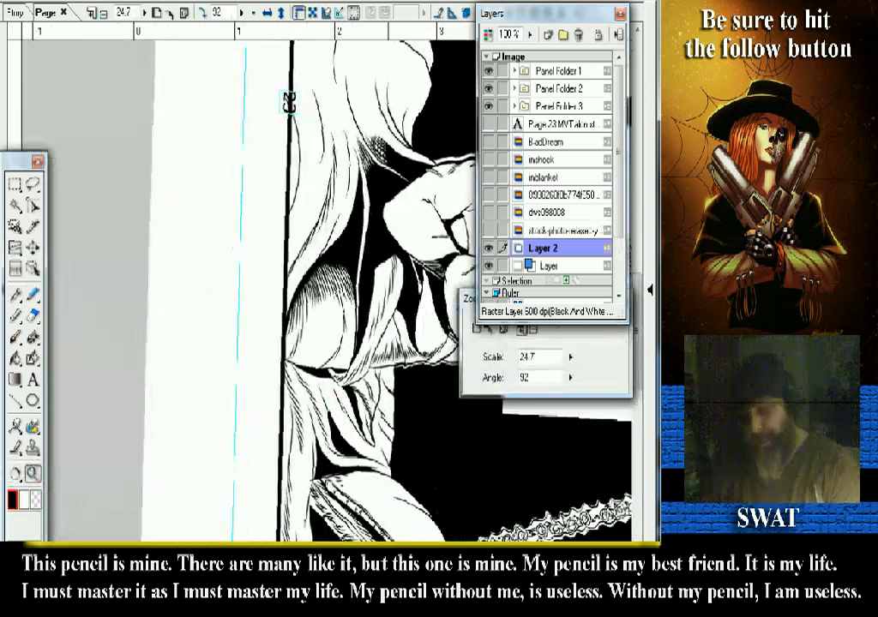
{"action": "left_click_drag", "start_coordinate": [289, 103], "coordinate": [326, 219]}
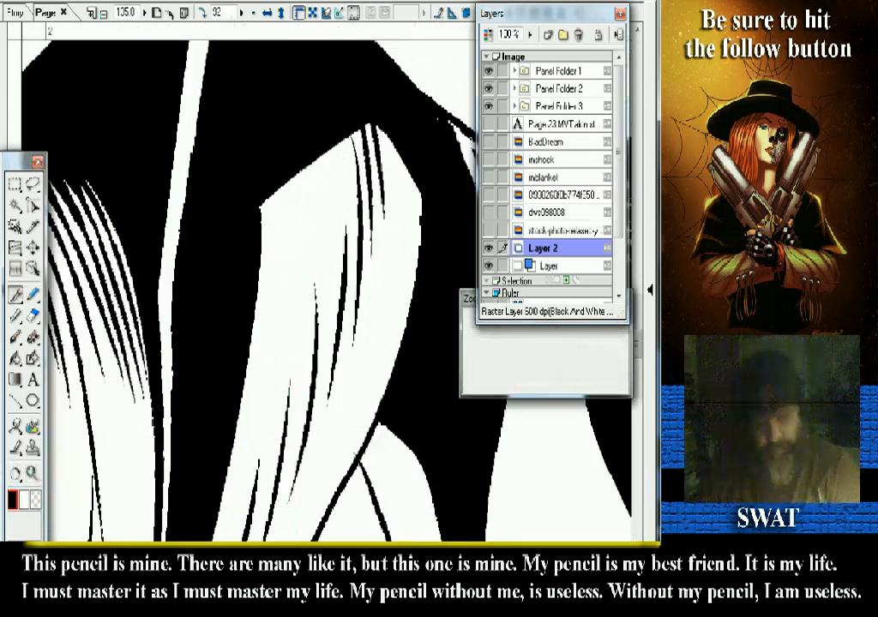
{"action": "key", "text": "p"}
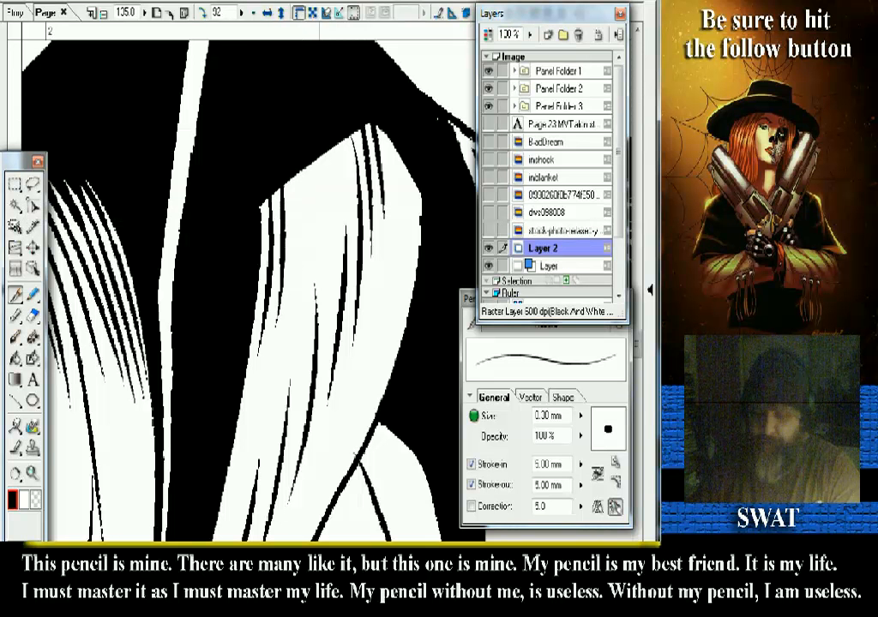
{"action": "left_click_drag", "start_coordinate": [296, 175], "coordinate": [285, 319]}
{"action": "left_click_drag", "start_coordinate": [247, 133], "coordinate": [241, 234]}
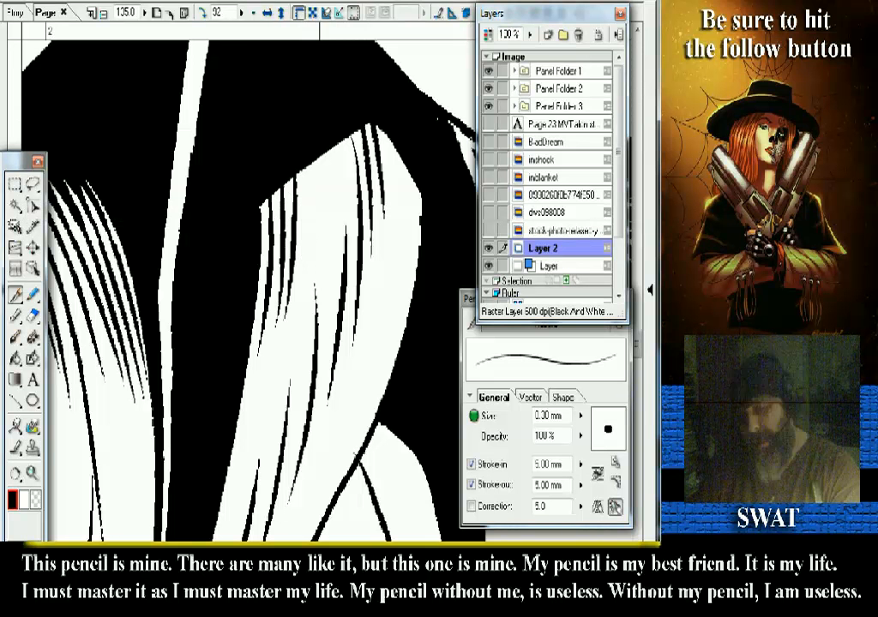
{"action": "left_click_drag", "start_coordinate": [250, 129], "coordinate": [243, 215]}
{"action": "key", "text": "ctrl+z"}
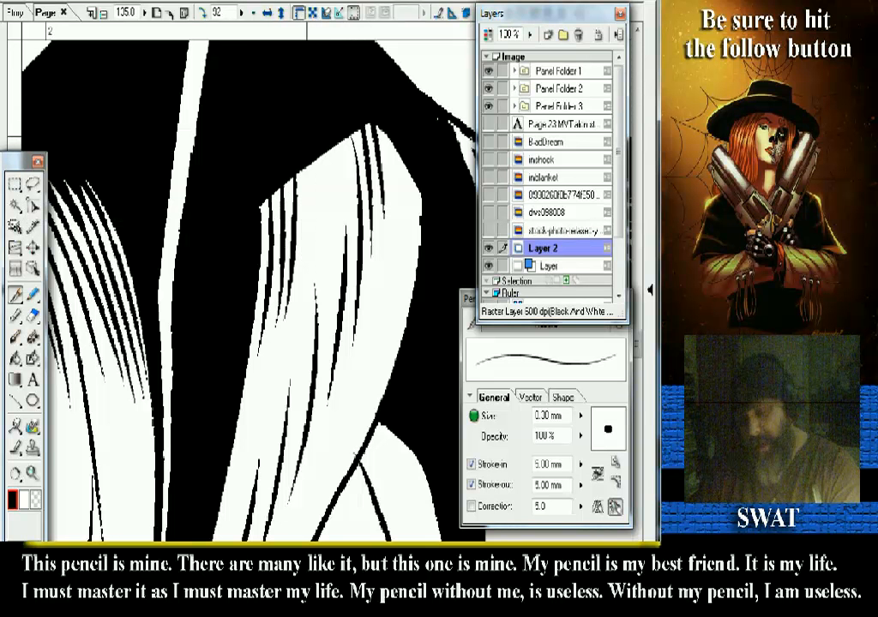
{"action": "mouse_move", "coordinate": [250, 130]}
{"action": "left_mouse_down"}
{"action": "mouse_move", "coordinate": [240, 238]}
{"action": "mouse_move", "coordinate": [254, 217]}
{"action": "left_mouse_up"}
{"action": "left_click_drag", "start_coordinate": [269, 118], "coordinate": [263, 207]}
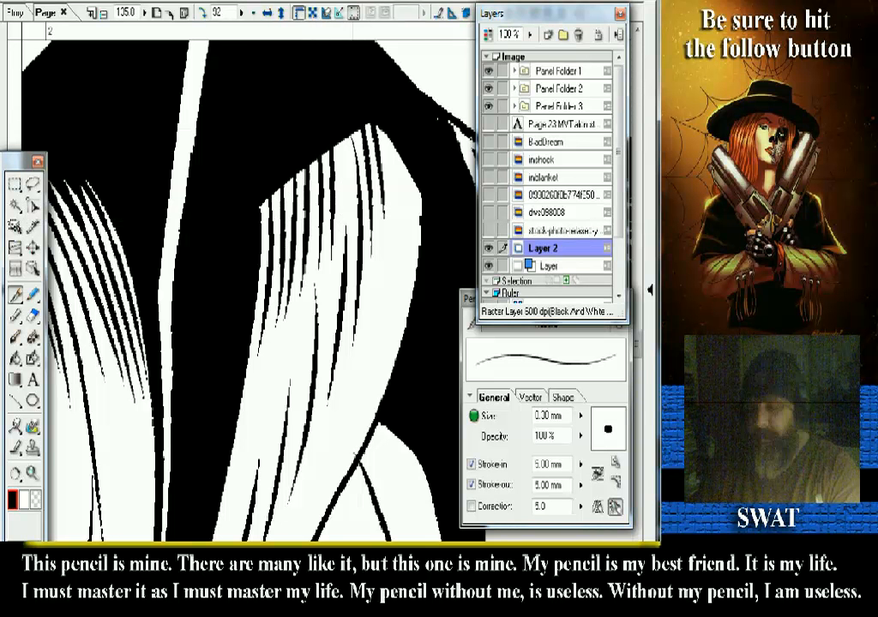
- Continue the black tapered hatching across the blanket fold's tip beside the thigh to its far edge
{"action": "left_click_drag", "start_coordinate": [280, 110], "coordinate": [272, 187]}
{"action": "left_click_drag", "start_coordinate": [287, 107], "coordinate": [279, 164]}
{"action": "left_click_drag", "start_coordinate": [316, 106], "coordinate": [306, 202]}
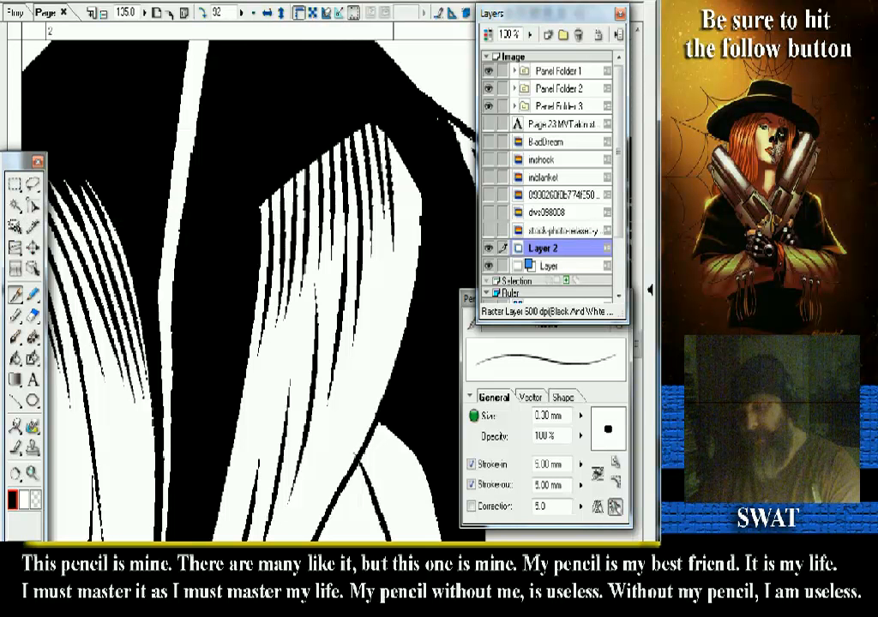
{"action": "key", "text": "ctrl+z"}
{"action": "left_click_drag", "start_coordinate": [317, 110], "coordinate": [310, 204]}
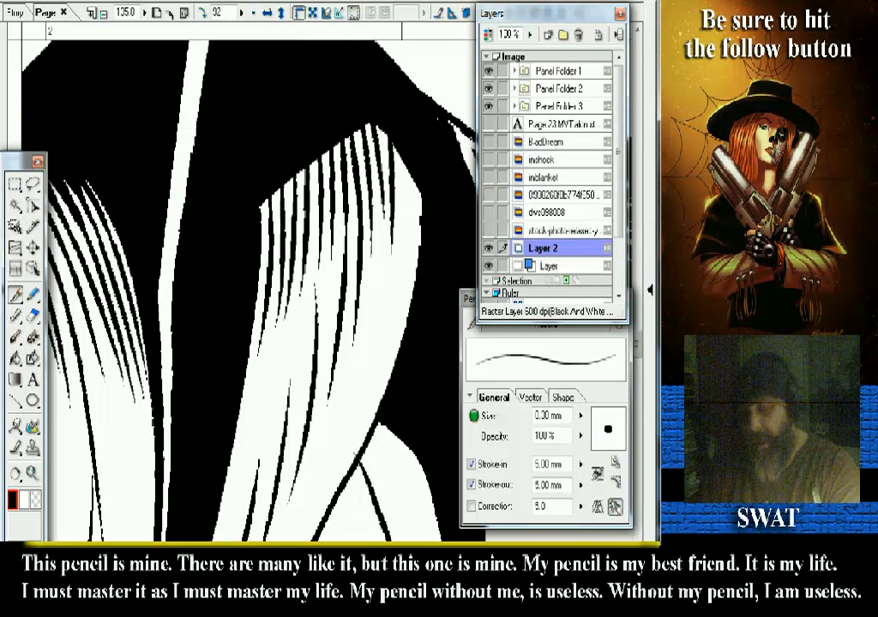
{"action": "left_click_drag", "start_coordinate": [326, 129], "coordinate": [318, 260]}
{"action": "left_click_drag", "start_coordinate": [336, 155], "coordinate": [311, 308]}
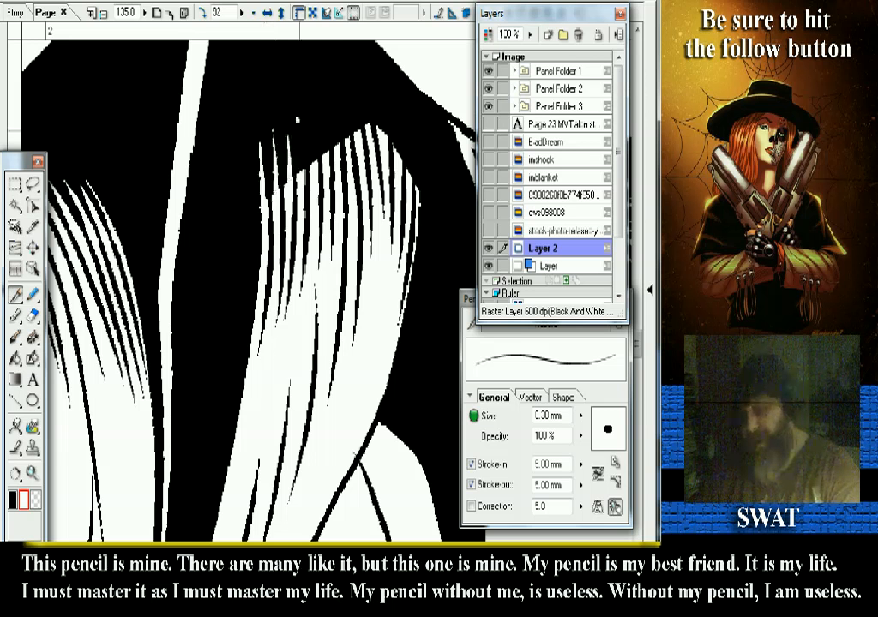
- Feather the blanket fold's tip into the black shadow above it with white tapered strokes between the black hatch lines
{"action": "mouse_move", "coordinate": [298, 121]}
{"action": "left_mouse_down"}
{"action": "mouse_move", "coordinate": [306, 176]}
{"action": "mouse_move", "coordinate": [319, 166]}
{"action": "left_mouse_up"}
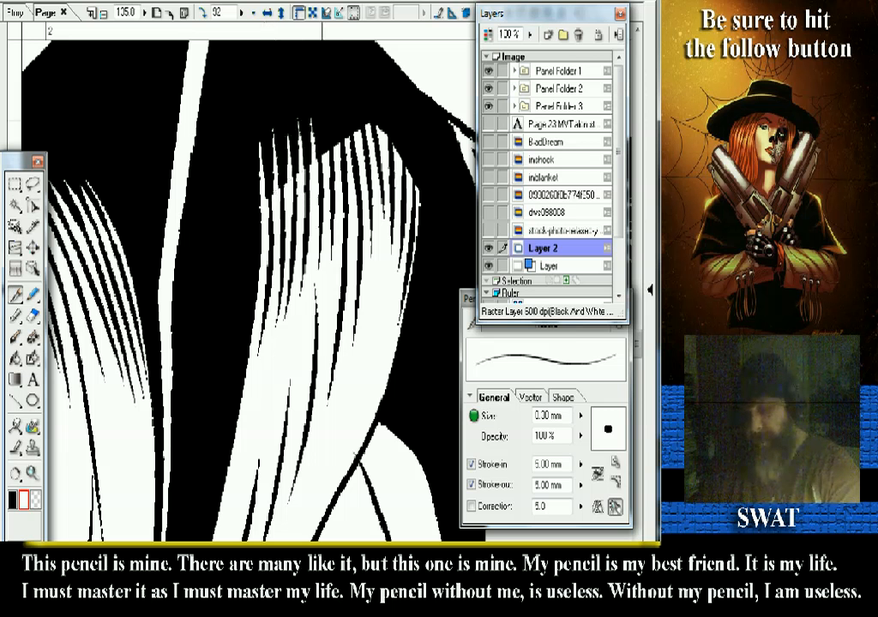
{"action": "left_click_drag", "start_coordinate": [318, 111], "coordinate": [328, 155]}
{"action": "left_click_drag", "start_coordinate": [340, 100], "coordinate": [349, 209]}
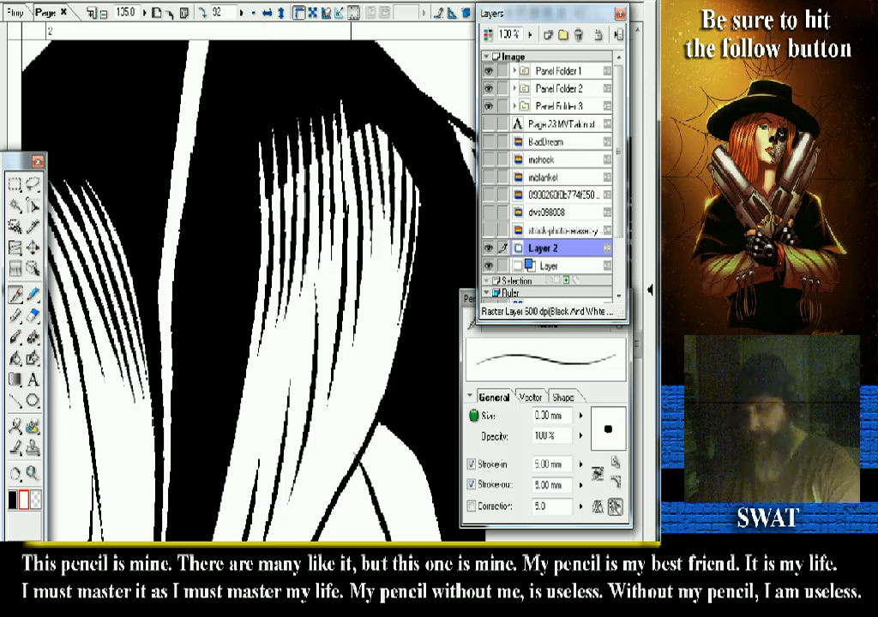
{"action": "left_click_drag", "start_coordinate": [355, 152], "coordinate": [363, 215]}
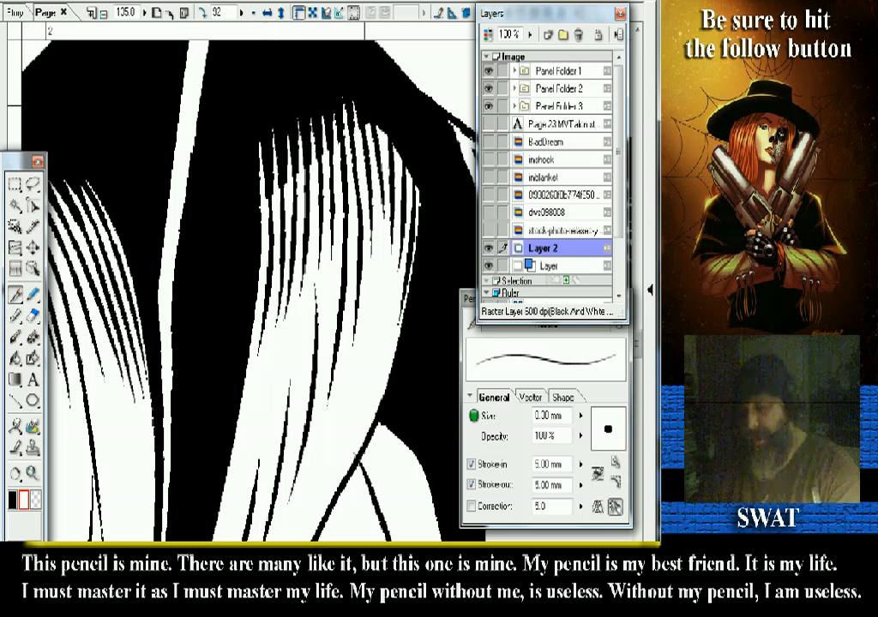
{"action": "left_click_drag", "start_coordinate": [284, 72], "coordinate": [291, 124]}
{"action": "key", "text": "ctrl+z"}
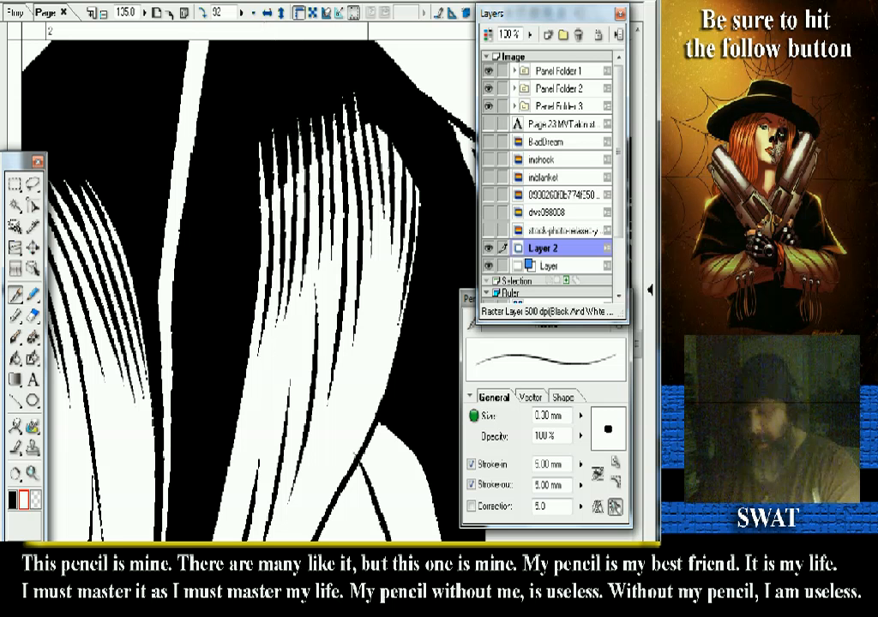
{"action": "left_click_drag", "start_coordinate": [292, 70], "coordinate": [307, 158]}
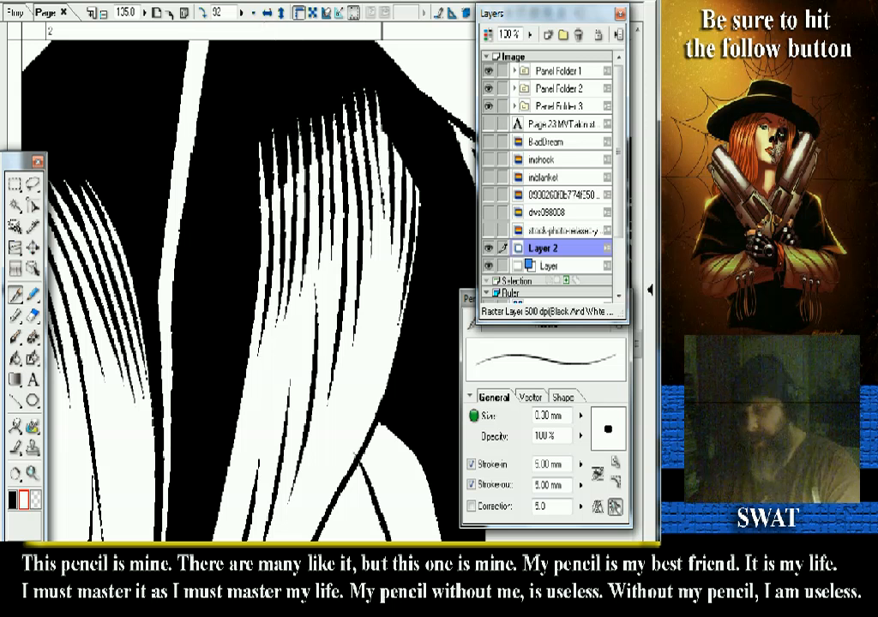
{"action": "key", "text": "ctrl+z"}
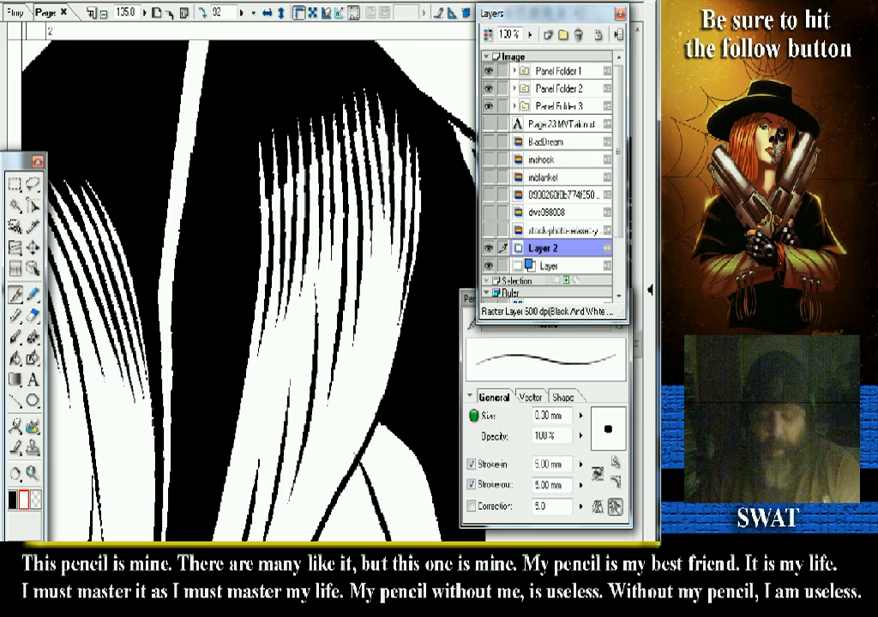
{"action": "key", "text": "x"}
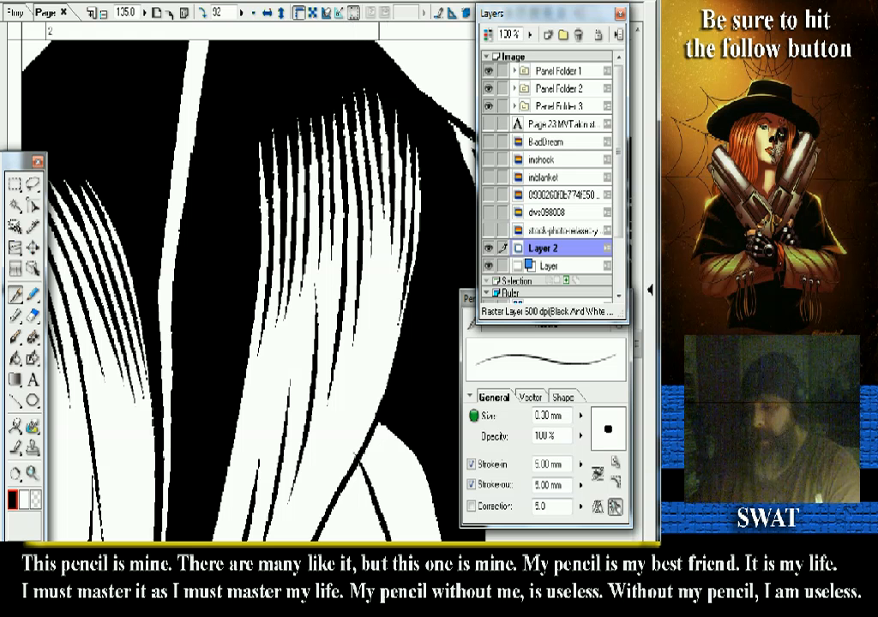
- Examine the hatched blanket folds up close and within the whole bottom panel at different magnifications and rotations
{"action": "key", "text": "r"}
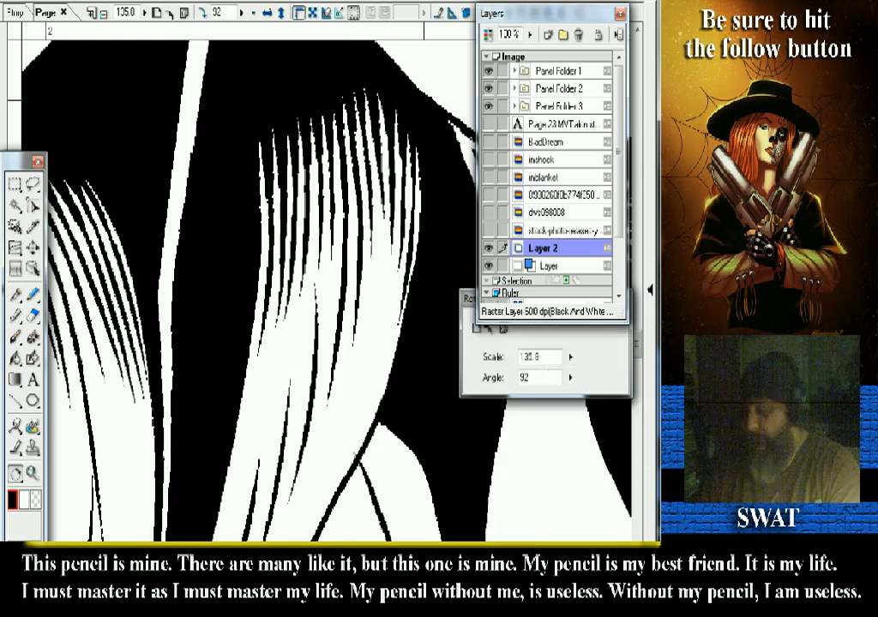
{"action": "left_click_drag", "start_coordinate": [402, 343], "coordinate": [453, 302]}
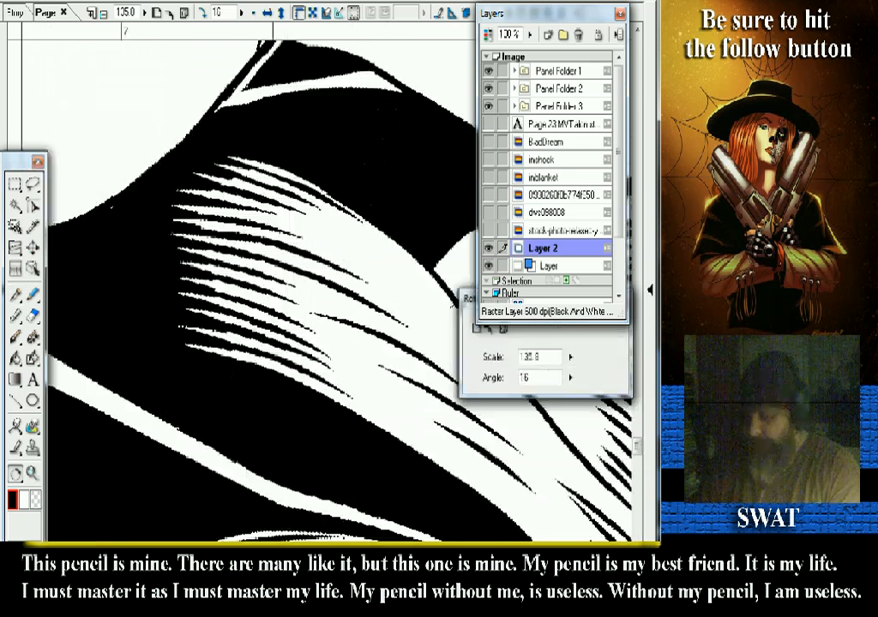
{"action": "scroll", "coordinate": [454, 301], "scroll_direction": "down", "scroll_amount": 4}
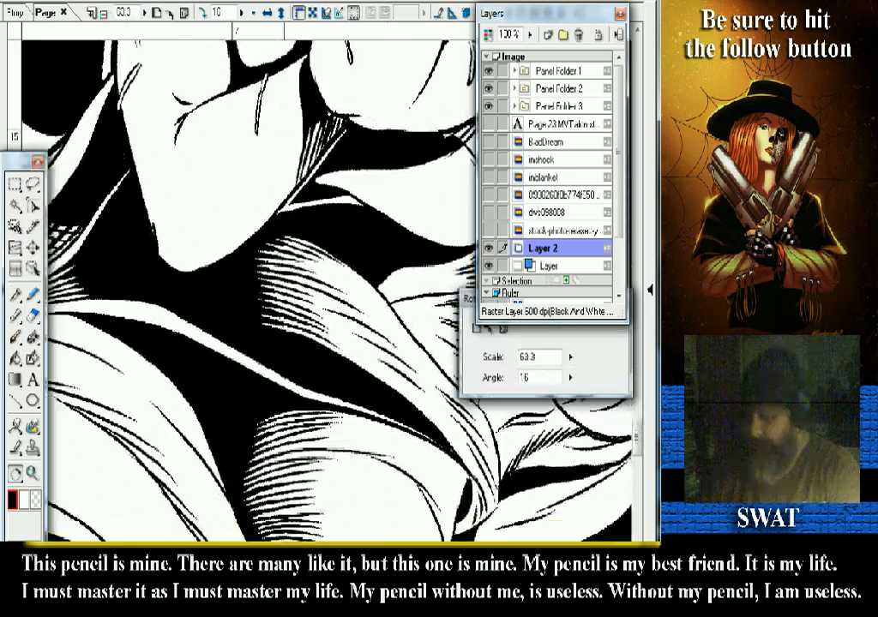
{"action": "scroll", "coordinate": [453, 301], "scroll_direction": "down", "scroll_amount": 3}
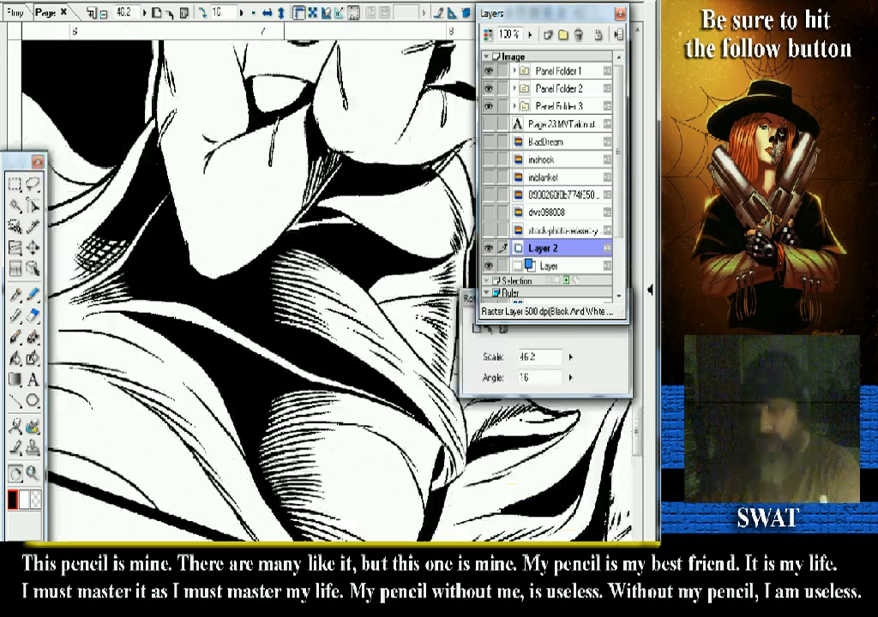
{"action": "scroll", "coordinate": [453, 301], "scroll_direction": "down", "scroll_amount": 1}
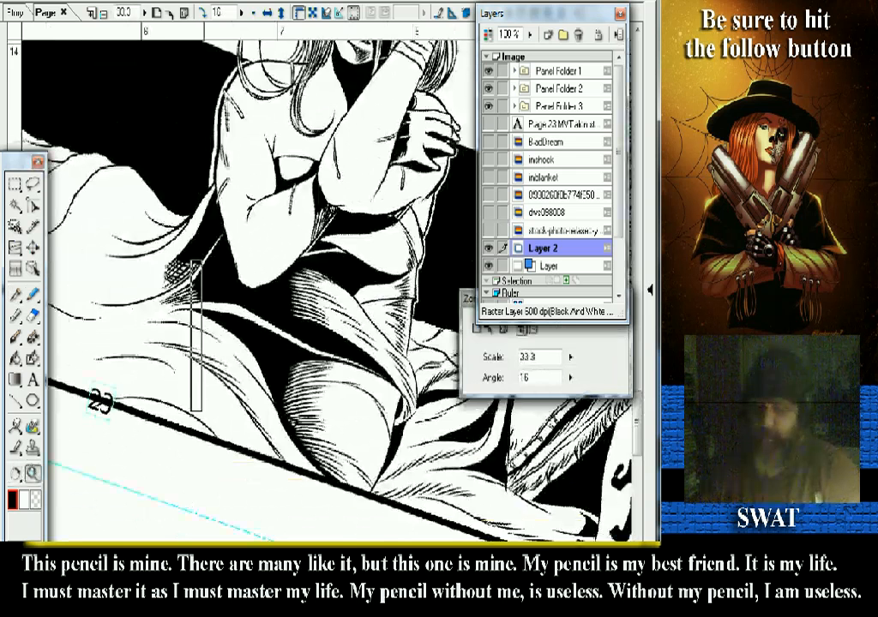
{"action": "left_click", "coordinate": [257, 309]}
{"action": "scroll", "coordinate": [369, 269], "scroll_direction": "up", "scroll_amount": 3}
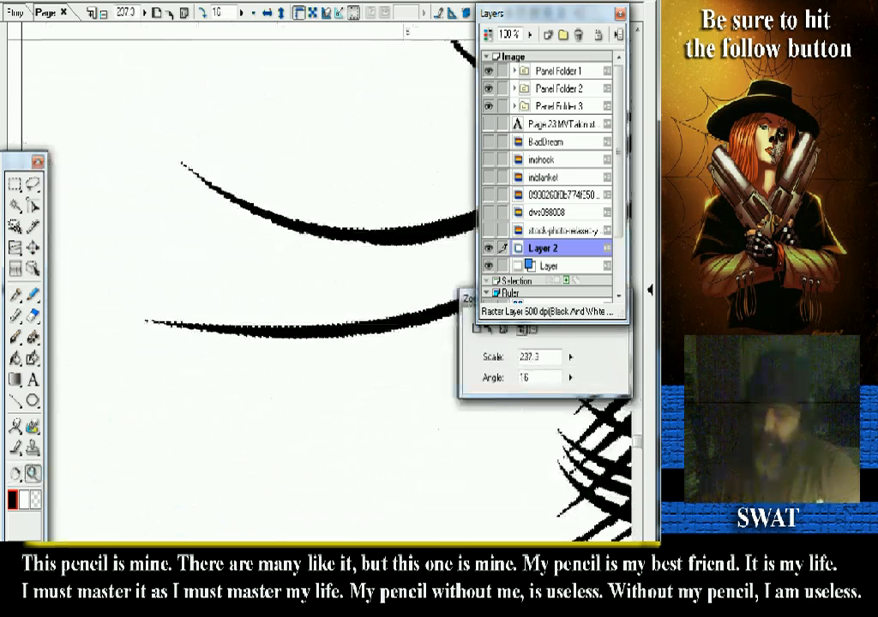
{"action": "scroll", "coordinate": [370, 268], "scroll_direction": "down", "scroll_amount": 1}
{"action": "scroll", "coordinate": [257, 283], "scroll_direction": "down", "scroll_amount": 2}
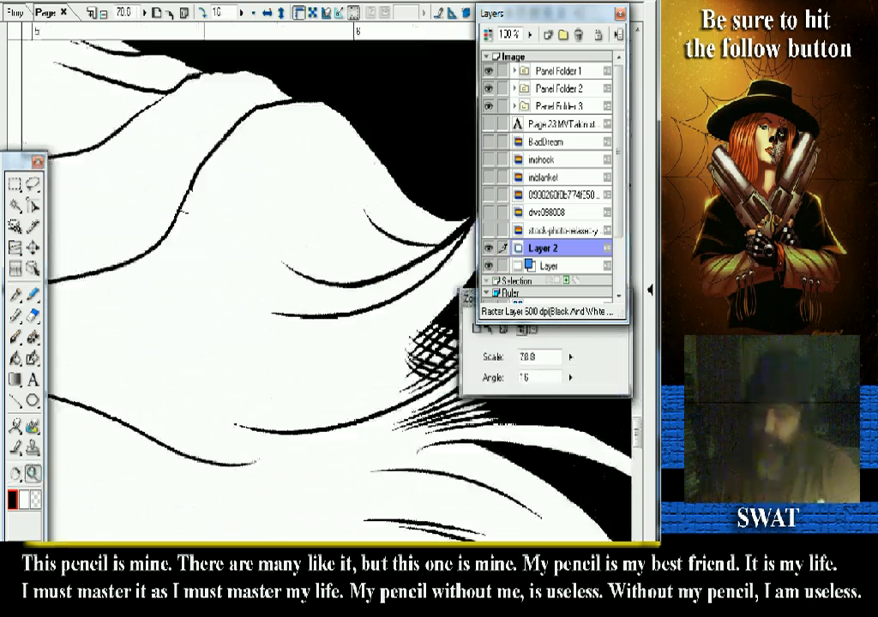
{"action": "scroll", "coordinate": [257, 283], "scroll_direction": "down", "scroll_amount": 4}
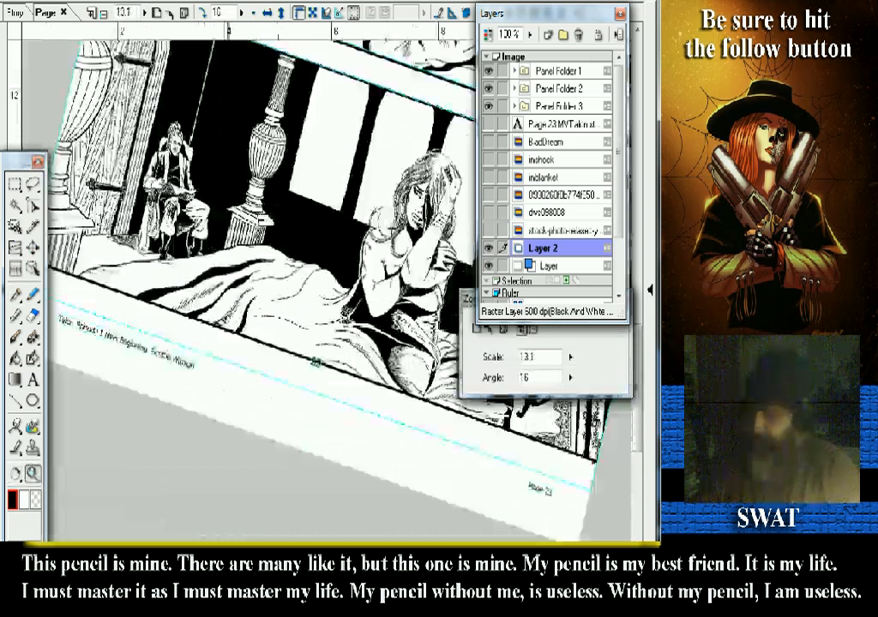
{"action": "left_click_drag", "start_coordinate": [386, 171], "coordinate": [452, 308]}
{"action": "left_click_drag", "start_coordinate": [343, 325], "coordinate": [297, 279]}
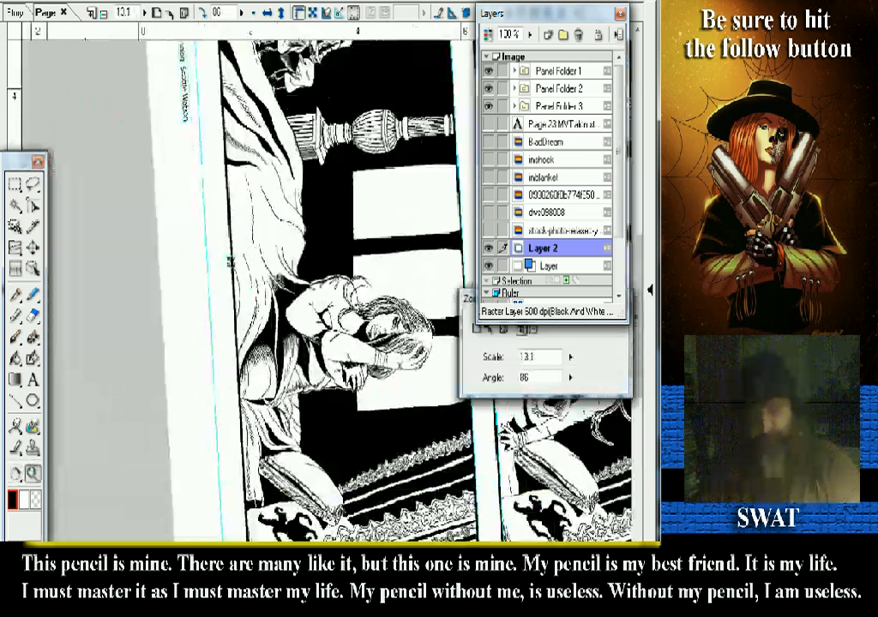
- Hatch the upper tip of the neighbouring blanket fold below the forearm with black tapered strokes running down from the shadow
{"action": "key", "text": "/"}
{"action": "left_click_drag", "start_coordinate": [276, 315], "coordinate": [350, 378]}
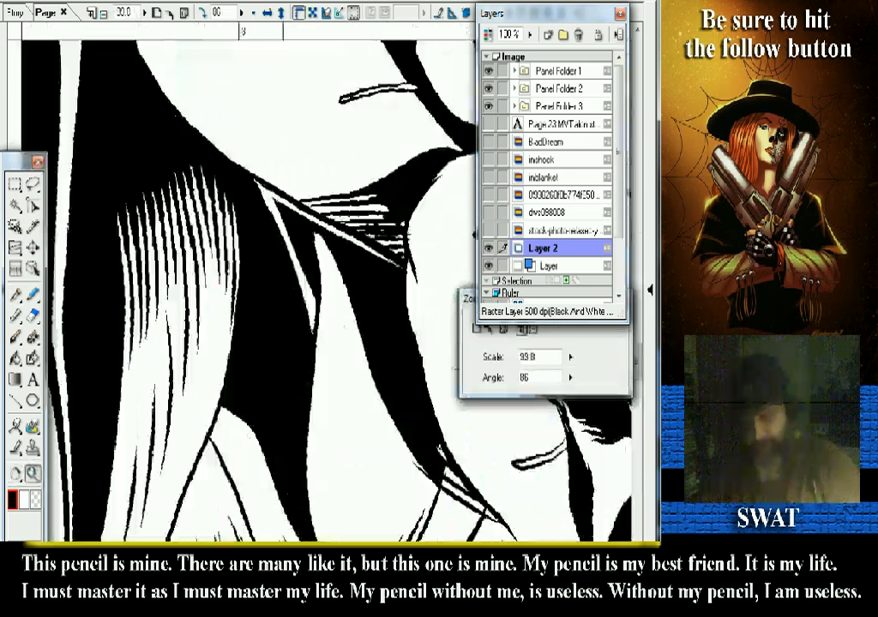
{"action": "key", "text": "p"}
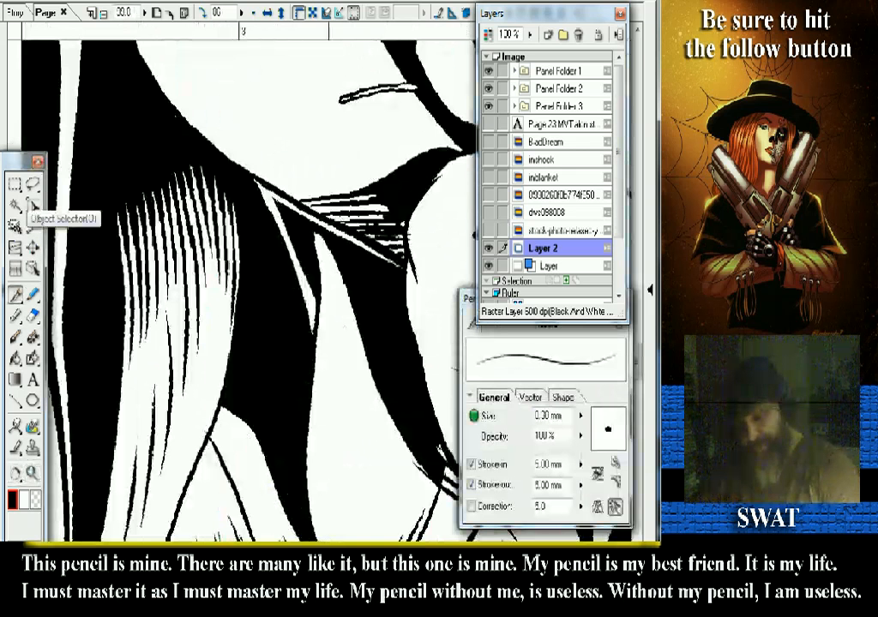
{"action": "left_click_drag", "start_coordinate": [257, 185], "coordinate": [268, 302]}
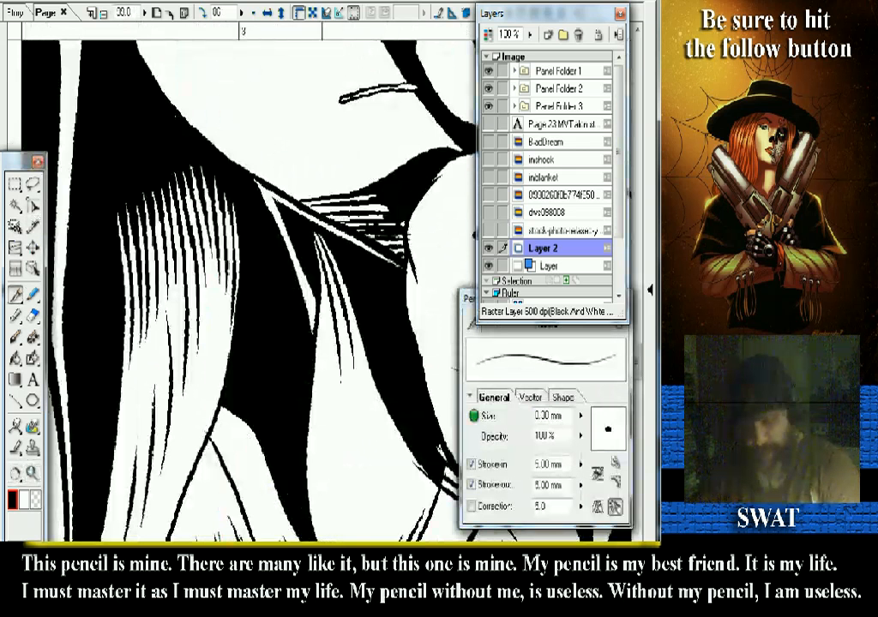
{"action": "left_click_drag", "start_coordinate": [257, 221], "coordinate": [267, 336]}
{"action": "left_click_drag", "start_coordinate": [255, 252], "coordinate": [259, 353]}
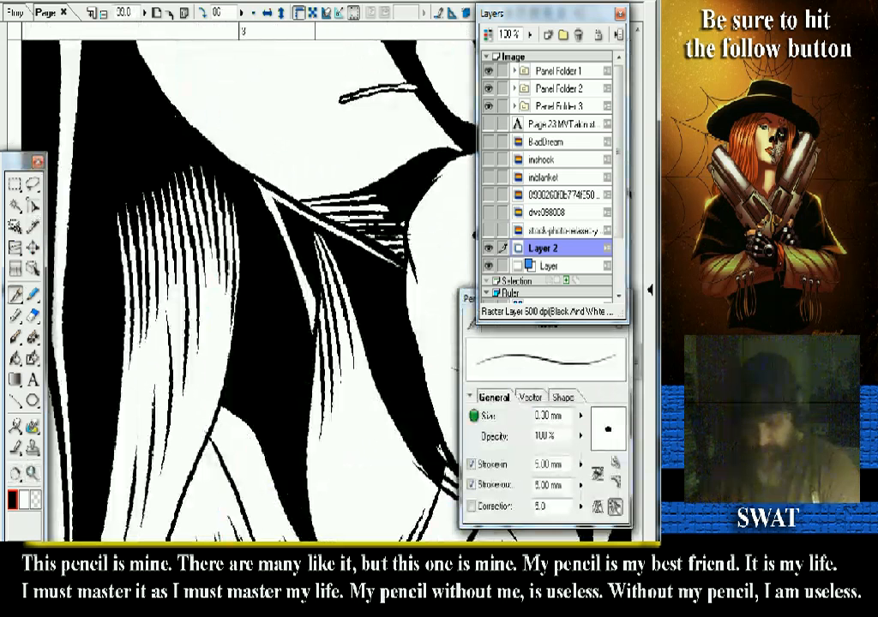
- Feather the tip of the small lower fold with black and white tapered strokes and hatch the narrow crease beside it
{"action": "scroll", "coordinate": [243, 283], "scroll_direction": "down", "scroll_amount": 5}
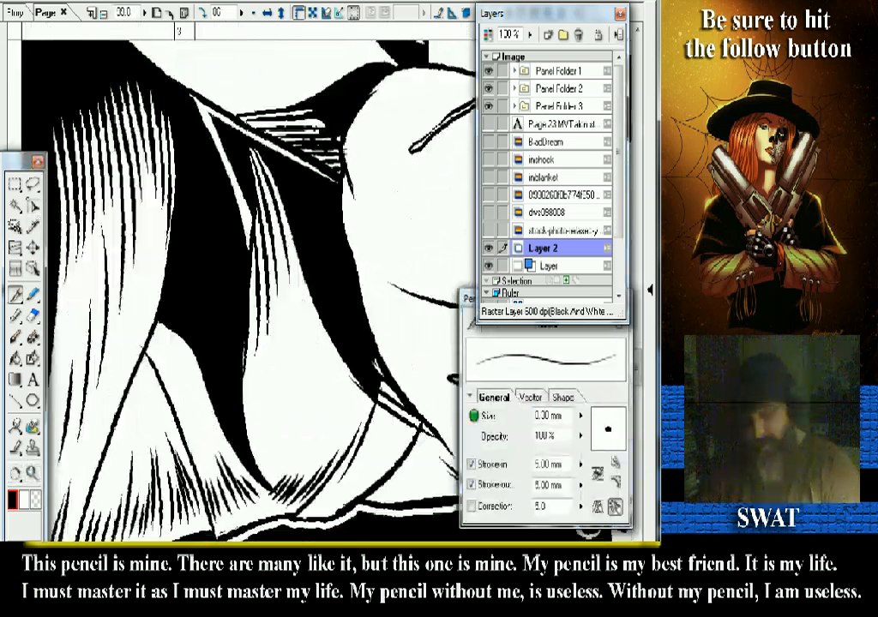
{"action": "mouse_move", "coordinate": [200, 300]}
{"action": "left_mouse_down"}
{"action": "mouse_move", "coordinate": [214, 351]}
{"action": "mouse_move", "coordinate": [224, 342]}
{"action": "mouse_move", "coordinate": [235, 360]}
{"action": "left_mouse_up"}
{"action": "mouse_move", "coordinate": [216, 288]}
{"action": "left_mouse_down"}
{"action": "mouse_move", "coordinate": [243, 358]}
{"action": "mouse_move", "coordinate": [248, 351]}
{"action": "left_mouse_up"}
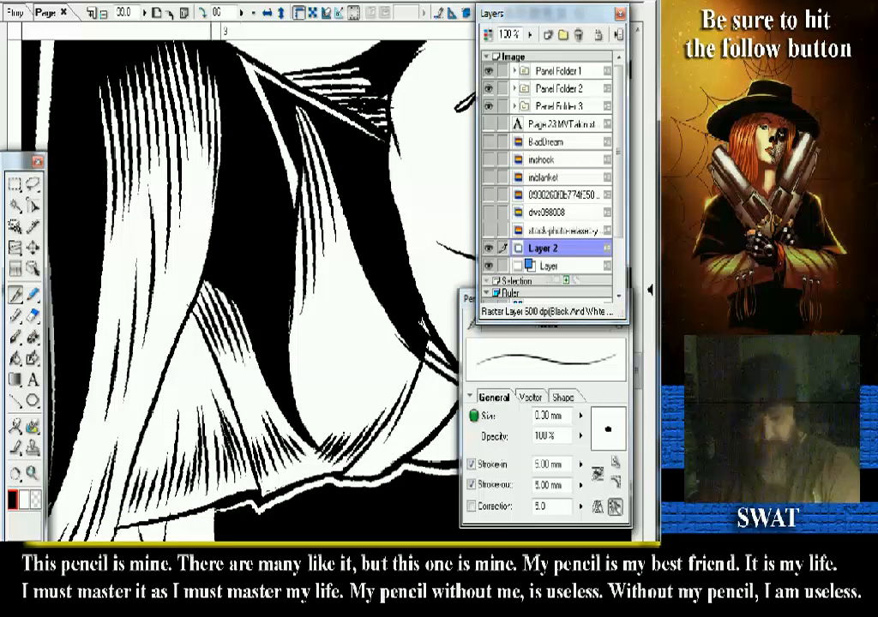
{"action": "key", "text": "x"}
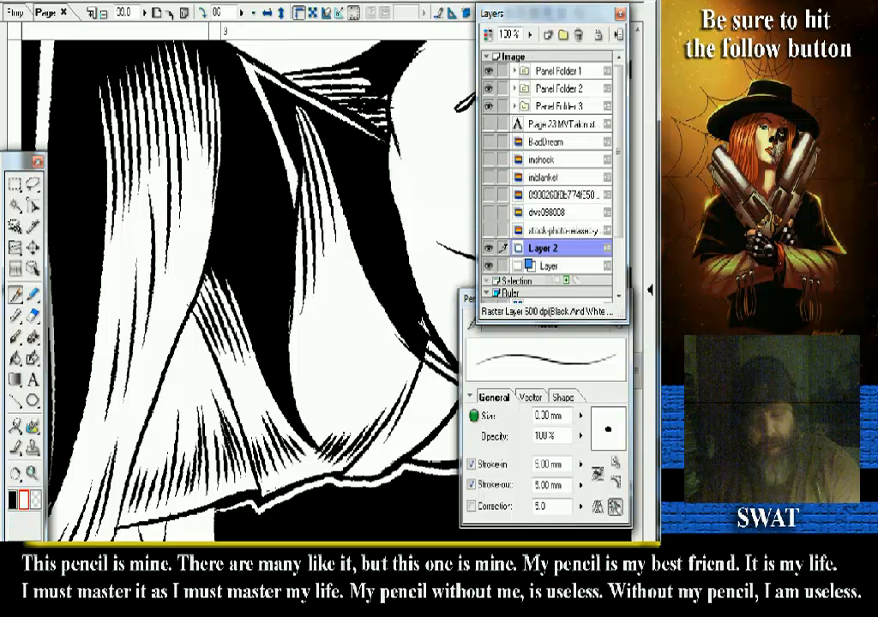
{"action": "key", "text": "x"}
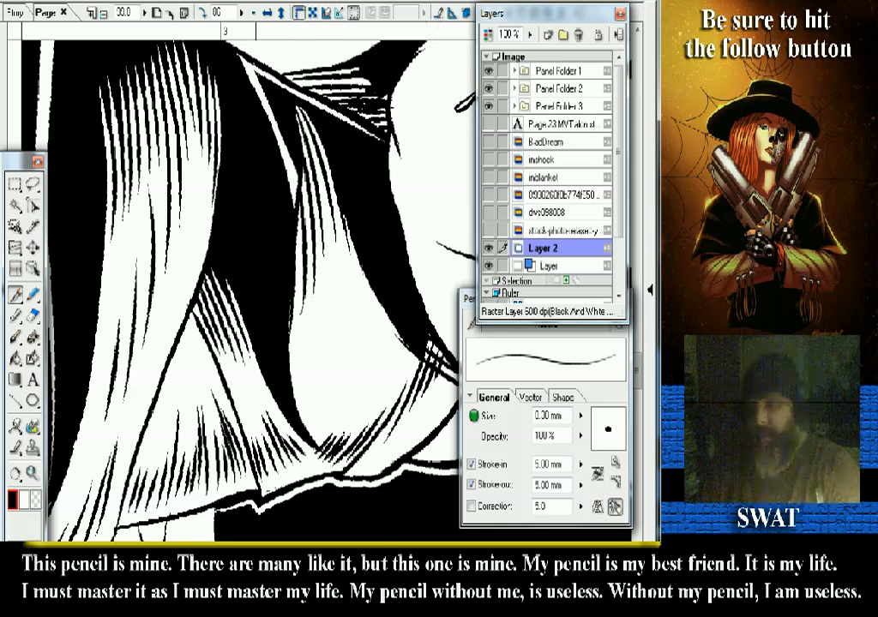
{"action": "scroll", "coordinate": [248, 283], "scroll_direction": "up", "scroll_amount": 3}
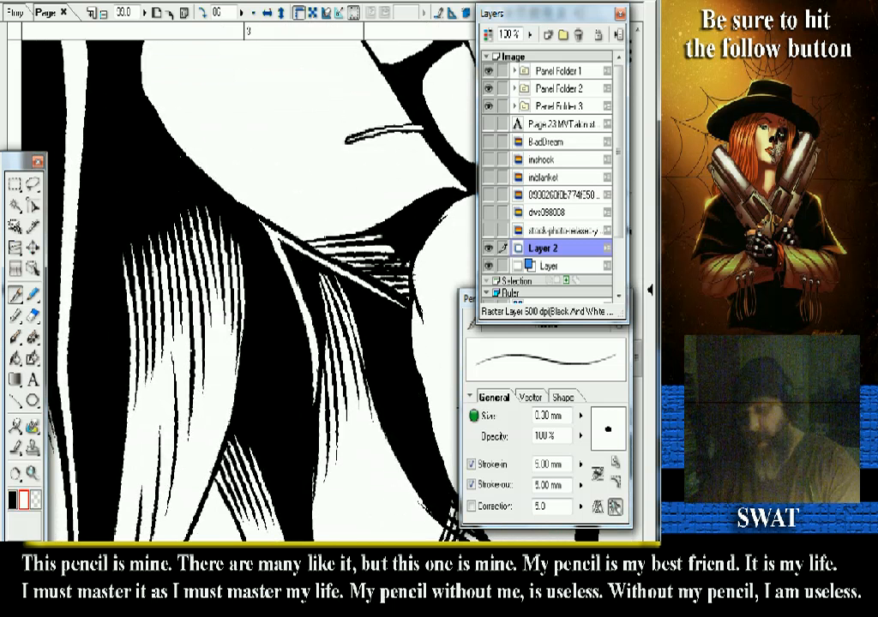
- Examine the newly hatched folds beneath the arm up close and within the whole figure from a rotated view
{"action": "key", "text": "r"}
{"action": "left_click_drag", "start_coordinate": [363, 386], "coordinate": [351, 195]}
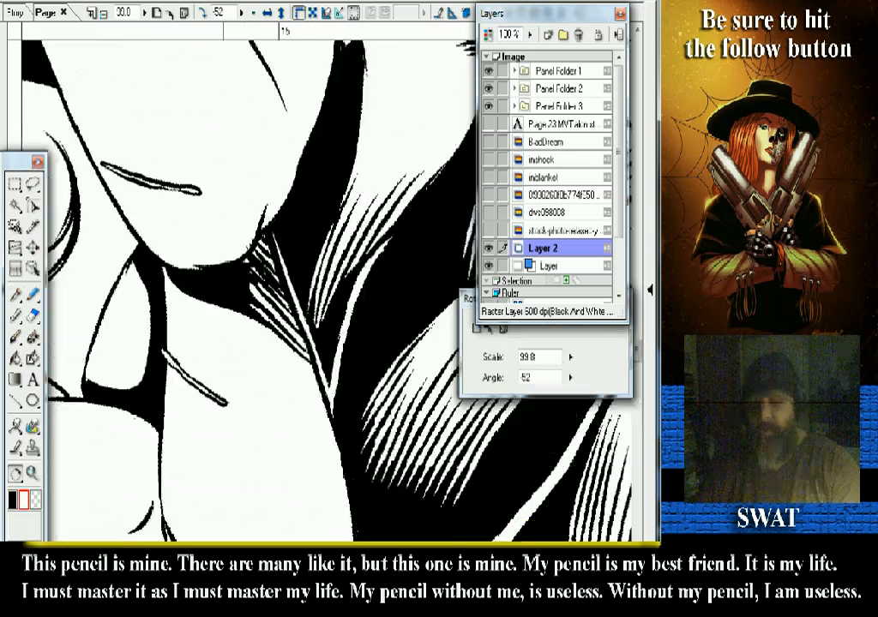
{"action": "key", "text": "ctrl+minus"}
{"action": "key", "text": "ctrl+minus"}
{"action": "key", "text": "ctrl+minus"}
{"action": "key", "text": "ctrl+minus"}
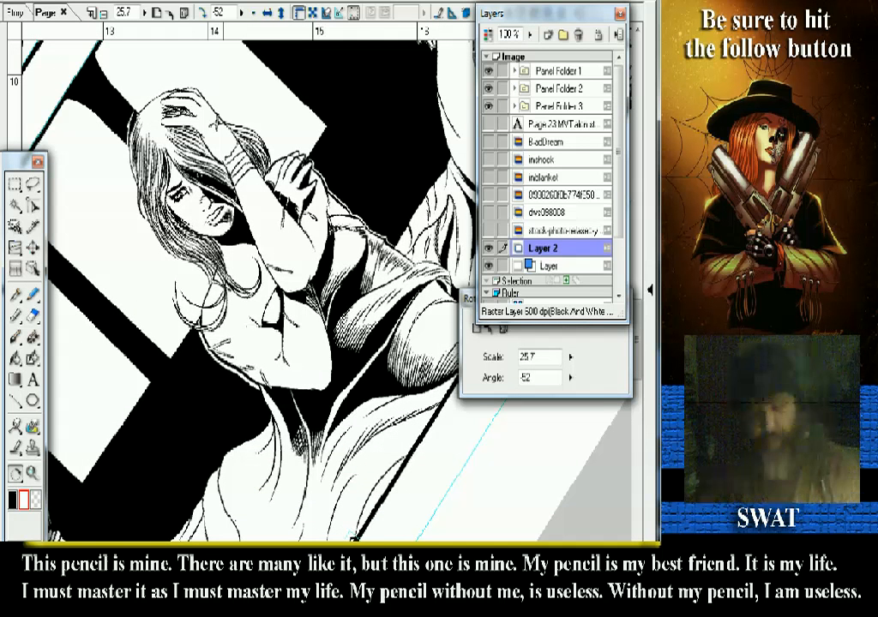
{"action": "key", "text": "slash"}
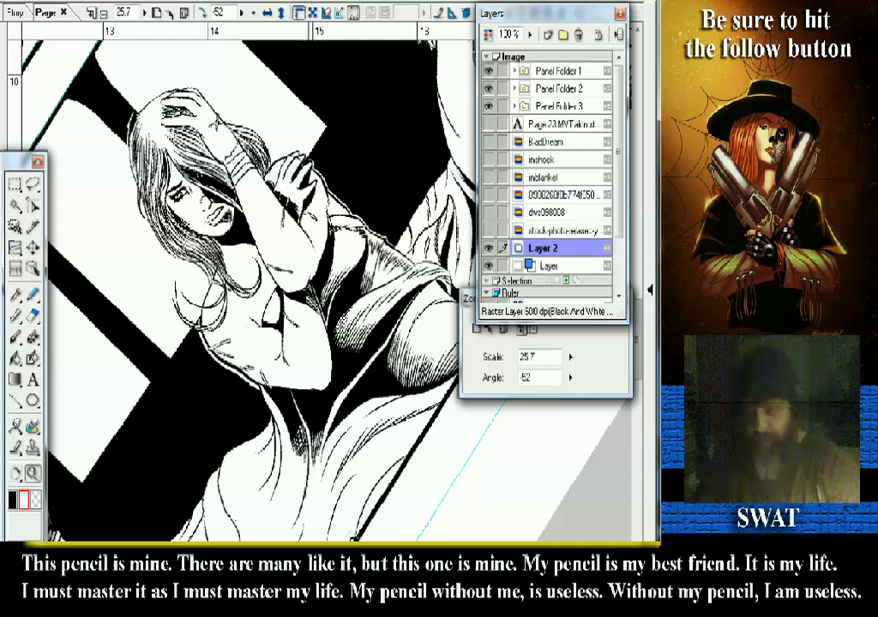
- Black out the white fold sliver beneath the forearm and draw a thin white rim line around the elbow's underside
{"action": "left_click", "coordinate": [250, 225]}
{"action": "key", "text": "p"}
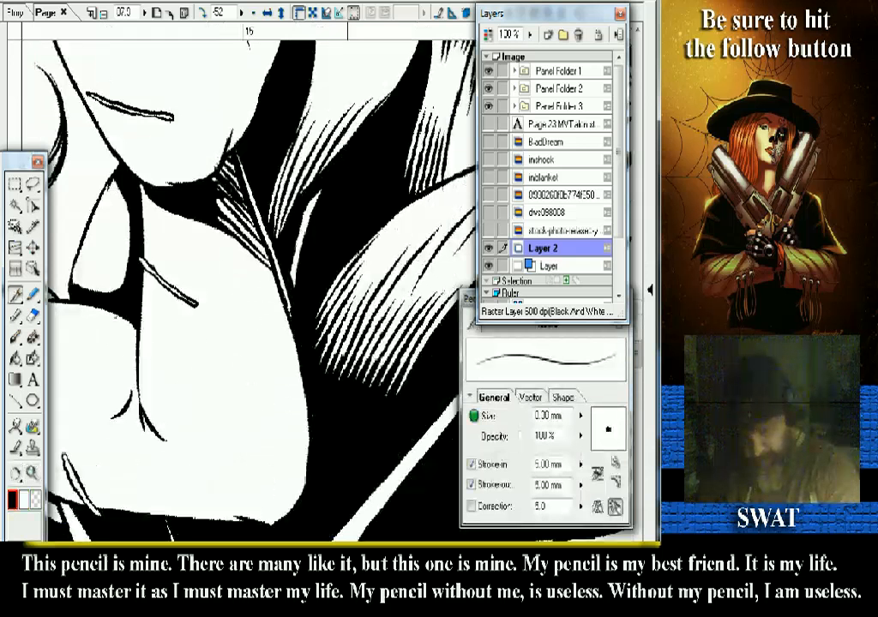
{"action": "left_click_drag", "start_coordinate": [299, 190], "coordinate": [319, 243]}
{"action": "left_click_drag", "start_coordinate": [251, 159], "coordinate": [235, 203]}
{"action": "left_click_drag", "start_coordinate": [302, 233], "coordinate": [293, 254]}
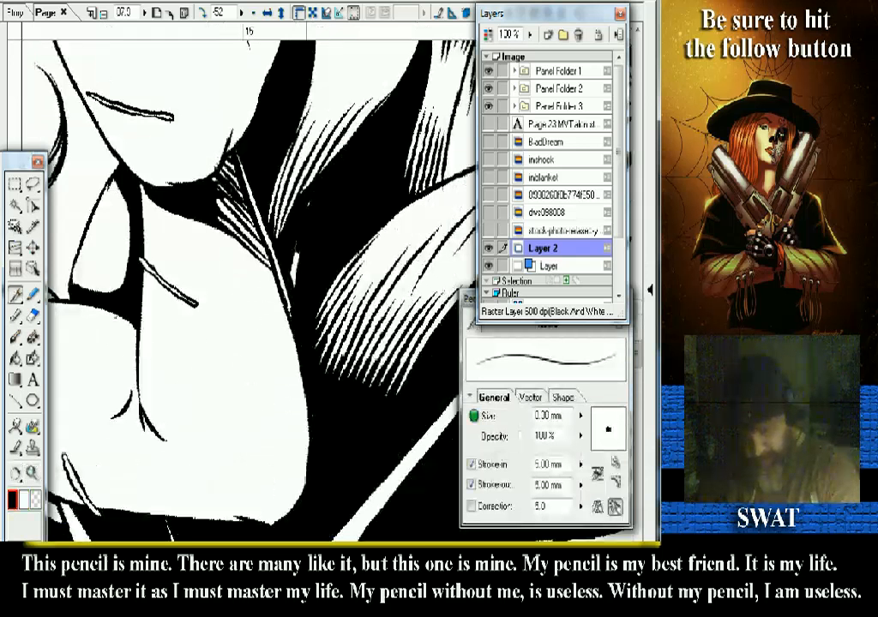
{"action": "left_click_drag", "start_coordinate": [240, 200], "coordinate": [231, 231]}
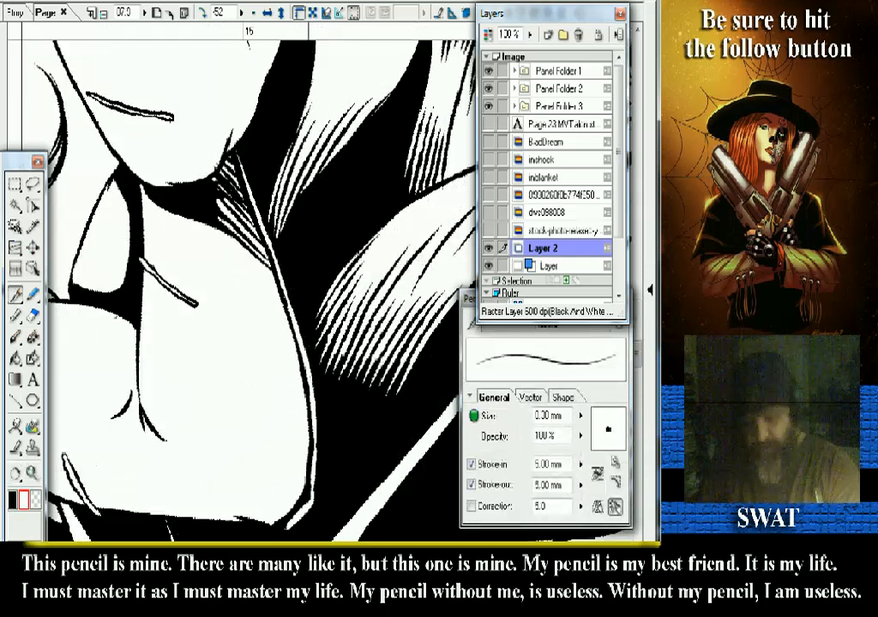
{"action": "key", "text": "r"}
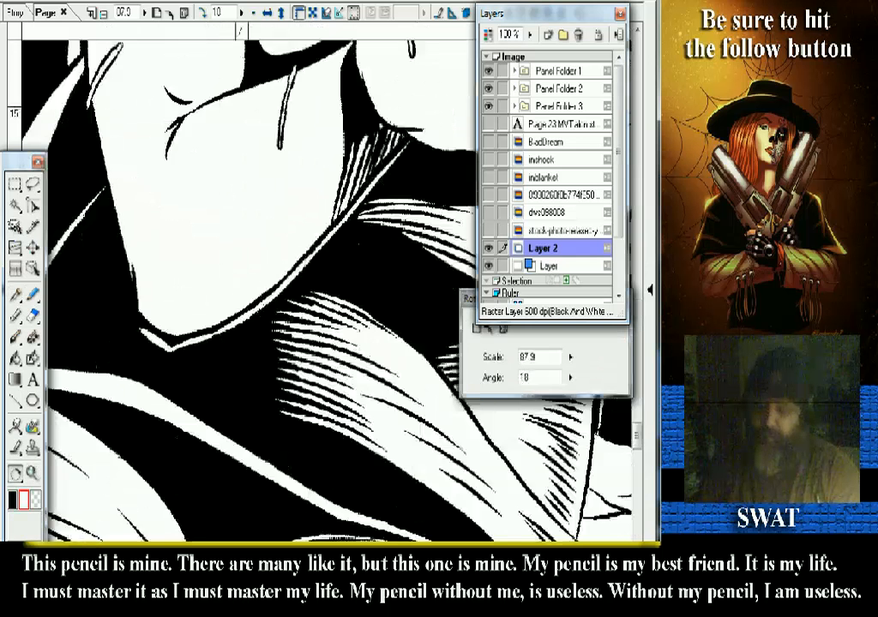
- Extend the thin white rim line from the lowered elbow up along the arm's outer edge, following the black contour
{"action": "scroll", "coordinate": [249, 283], "scroll_direction": "up", "scroll_amount": 5}
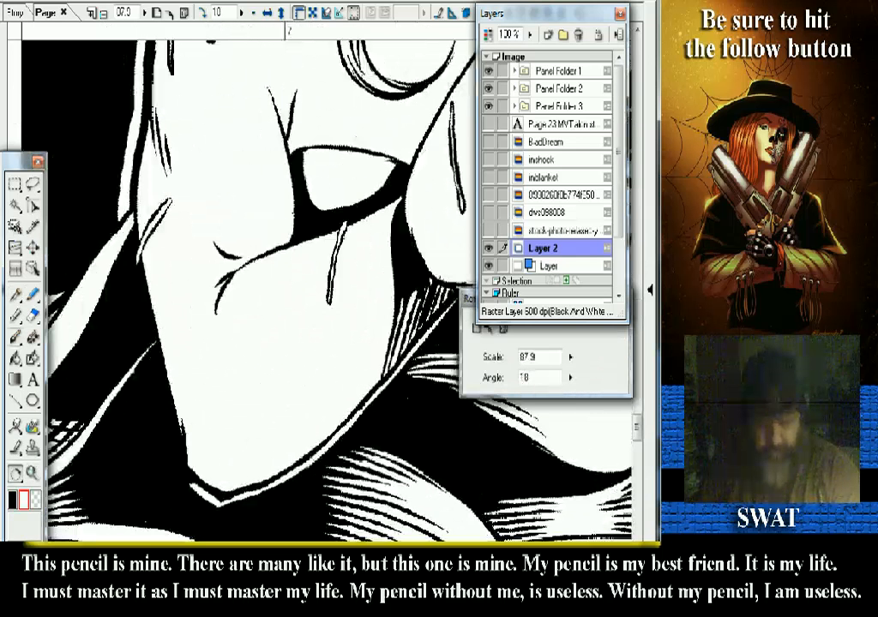
{"action": "key", "text": "p"}
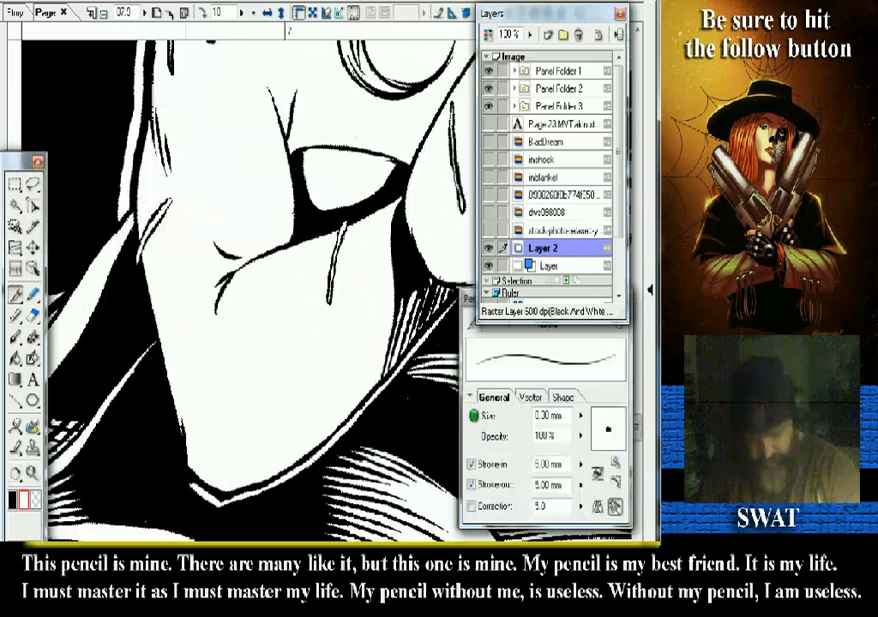
{"action": "left_click_drag", "start_coordinate": [178, 433], "coordinate": [181, 473]}
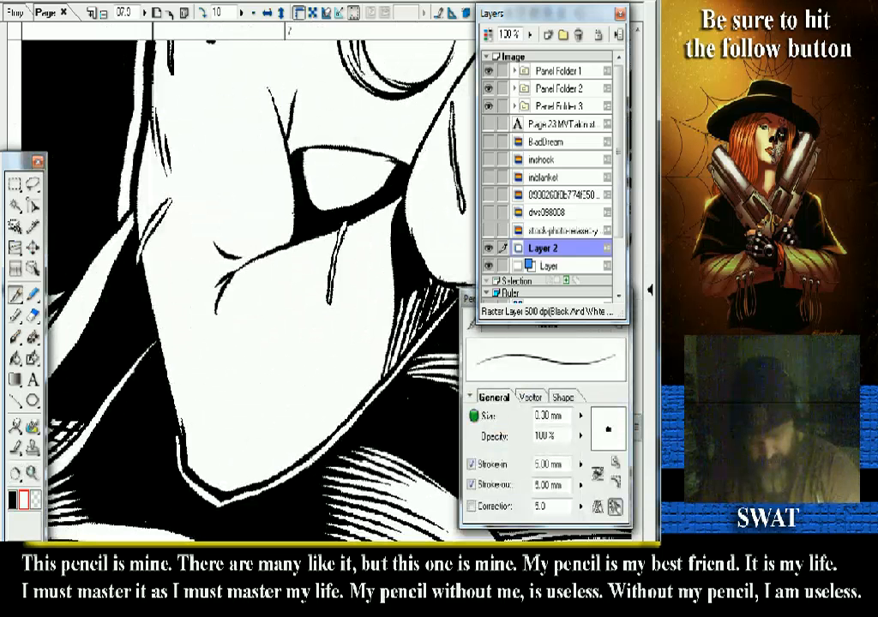
{"action": "left_click_drag", "start_coordinate": [139, 275], "coordinate": [170, 395]}
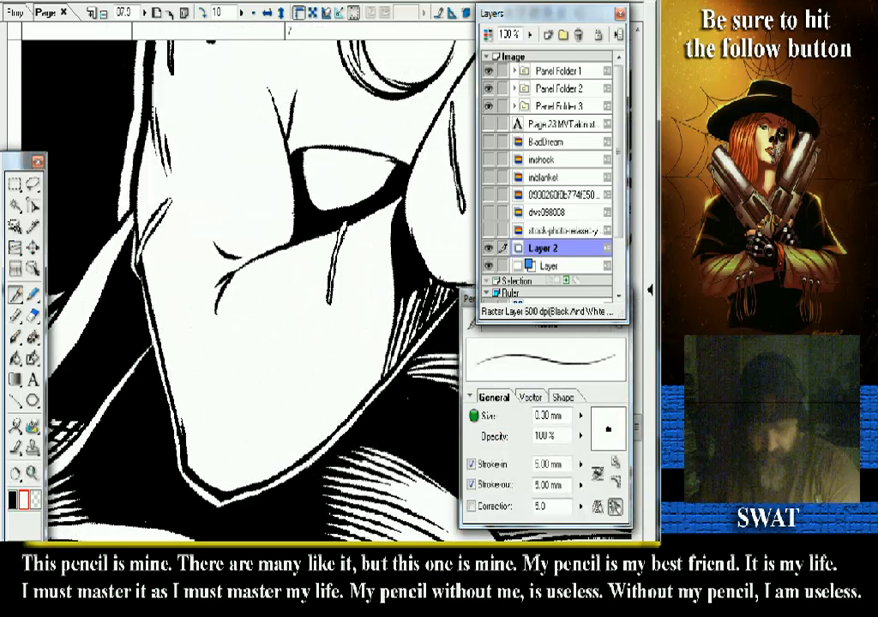
{"action": "scroll", "coordinate": [257, 283], "scroll_direction": "down", "scroll_amount": 2}
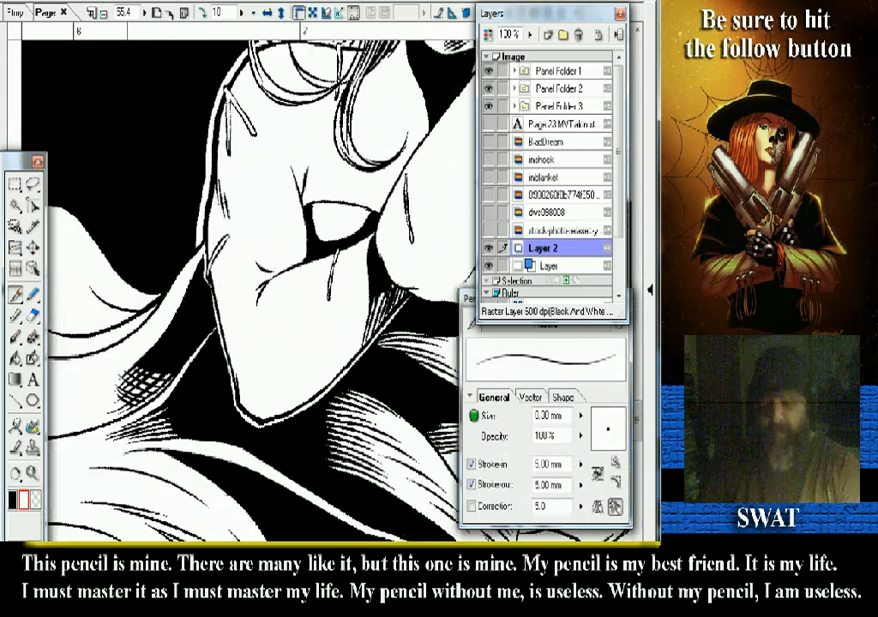
{"action": "scroll", "coordinate": [240, 283], "scroll_direction": "down", "scroll_amount": 3}
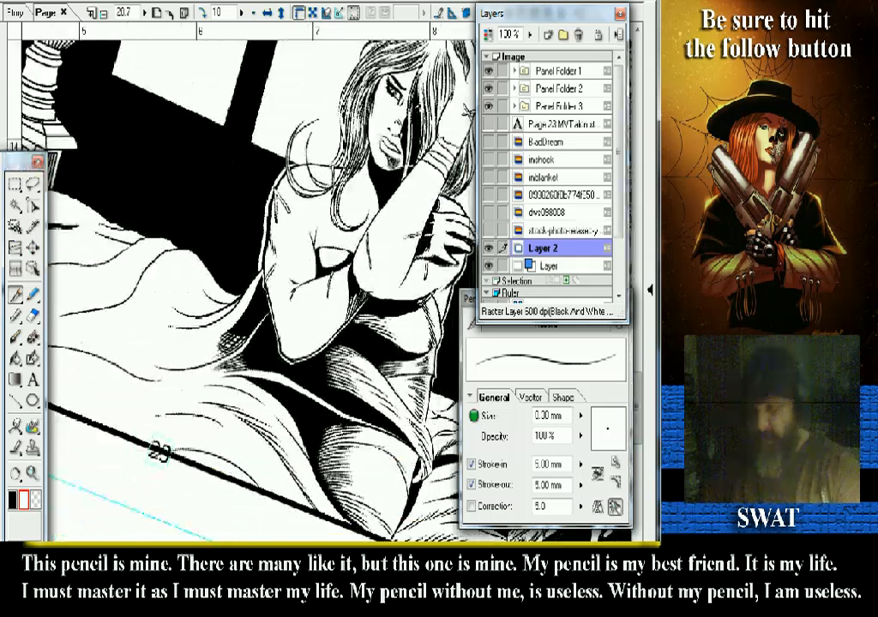
- Draw a continuous white rim line along the underside of the raised arm's elbow, inside the black shadow over the blanket
{"action": "key", "text": "r"}
{"action": "left_click_drag", "start_coordinate": [360, 172], "coordinate": [403, 369]}
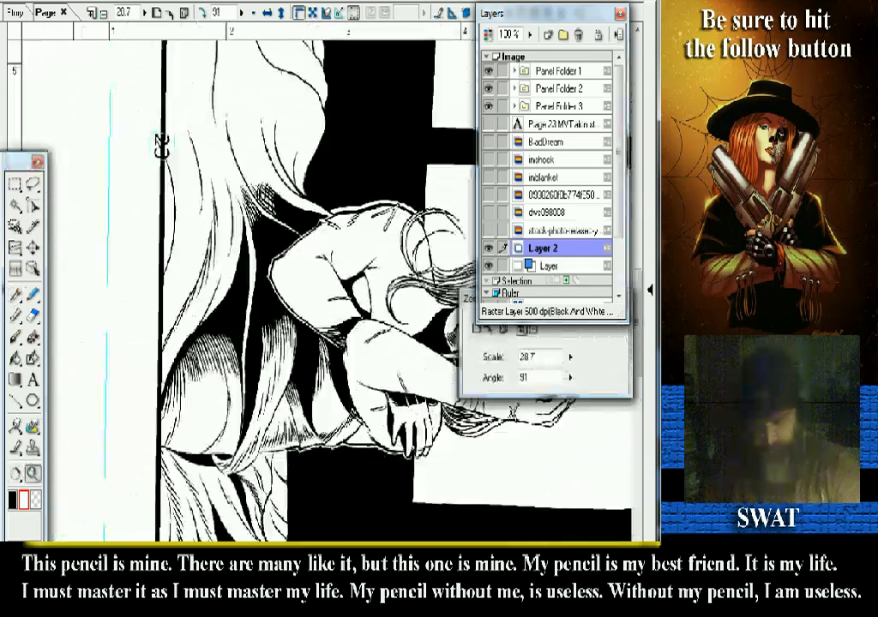
{"action": "key", "text": "slash"}
{"action": "left_click_drag", "start_coordinate": [309, 352], "coordinate": [418, 445]}
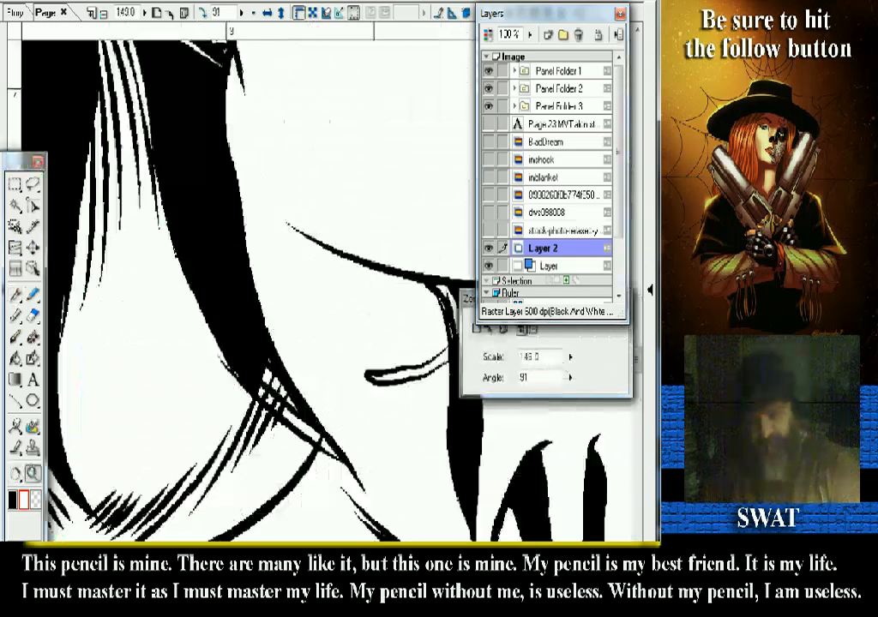
{"action": "left_click", "coordinate": [15, 294]}
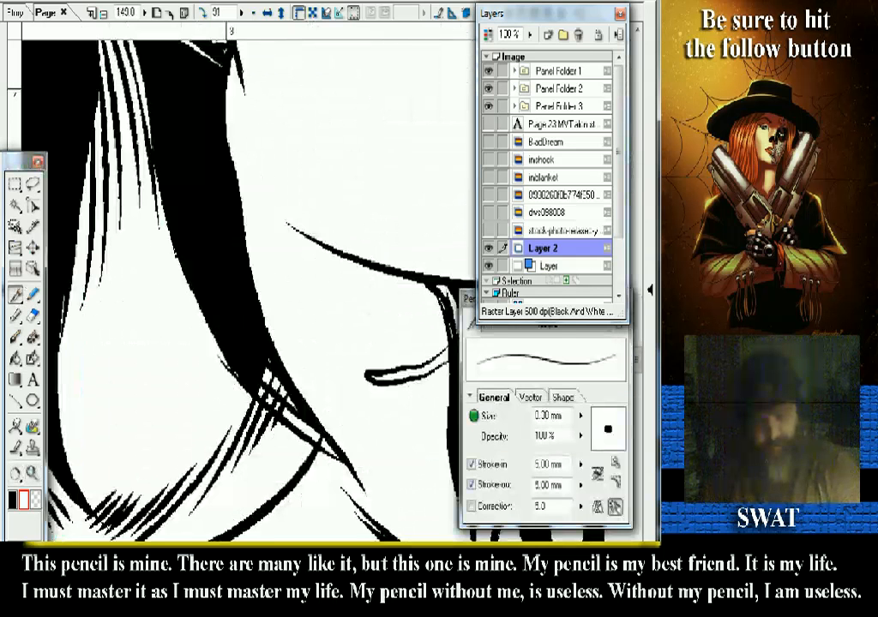
{"action": "scroll", "coordinate": [240, 283], "scroll_direction": "up", "scroll_amount": 2}
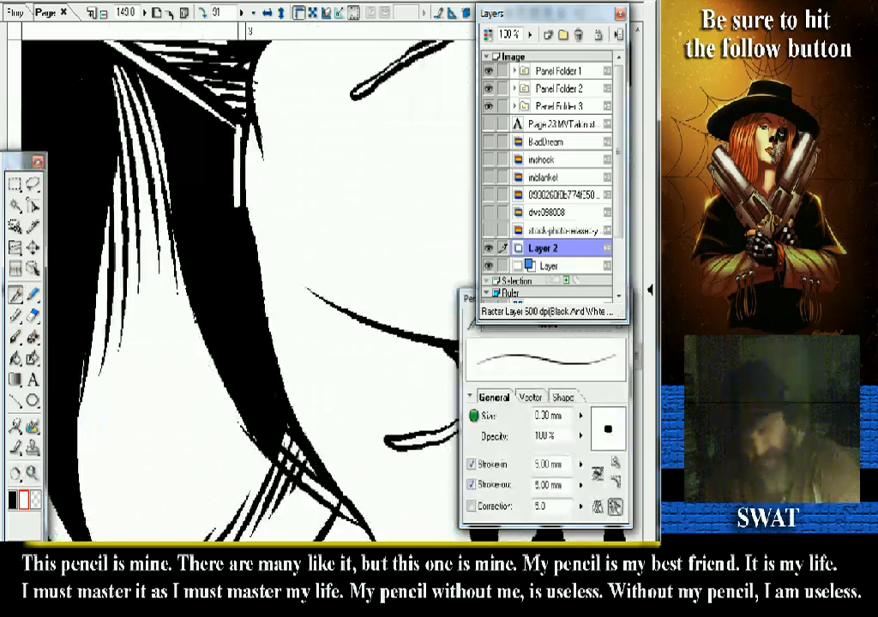
{"action": "left_click_drag", "start_coordinate": [237, 130], "coordinate": [232, 240]}
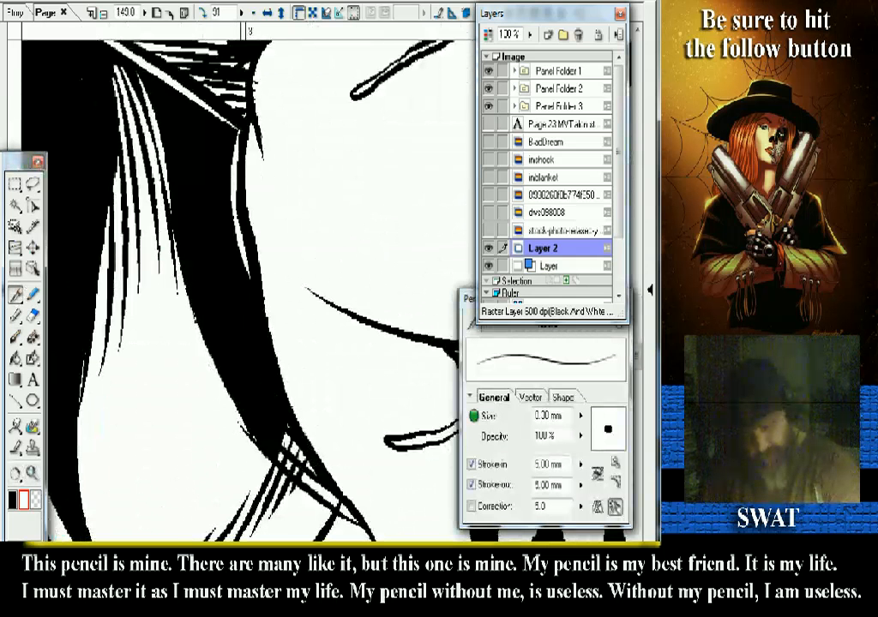
{"action": "left_click_drag", "start_coordinate": [241, 261], "coordinate": [261, 370]}
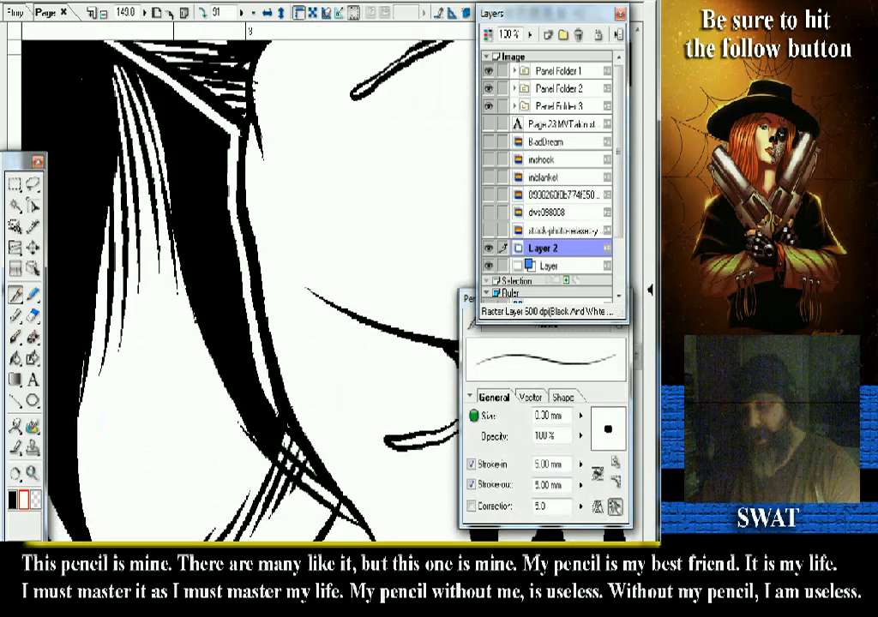
- Examine the white rim lines around both arms up close and within the whole figure and panel
{"action": "key", "text": "r"}
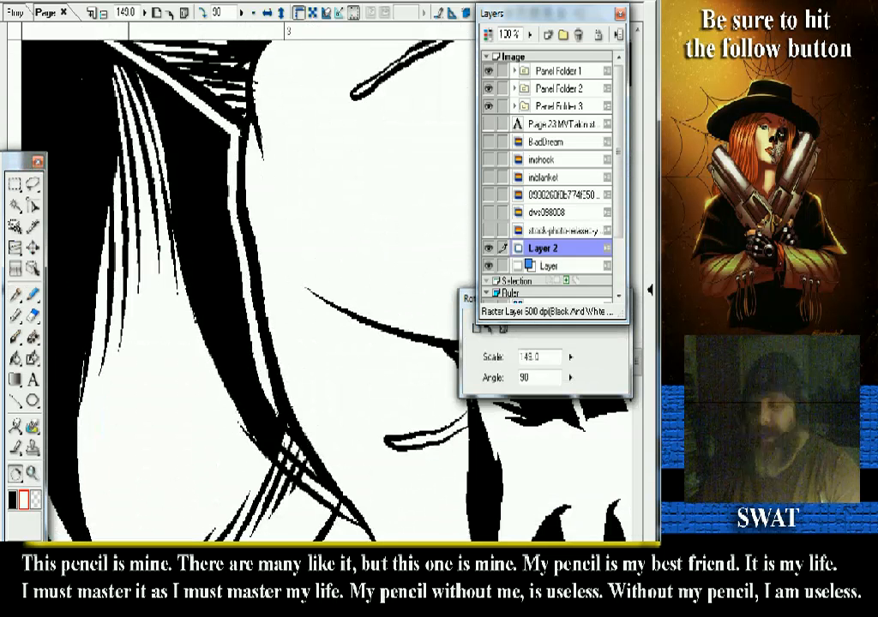
{"action": "left_click_drag", "start_coordinate": [411, 360], "coordinate": [376, 197]}
{"action": "key", "text": "ctrl+minus"}
{"action": "key", "text": "ctrl+minus"}
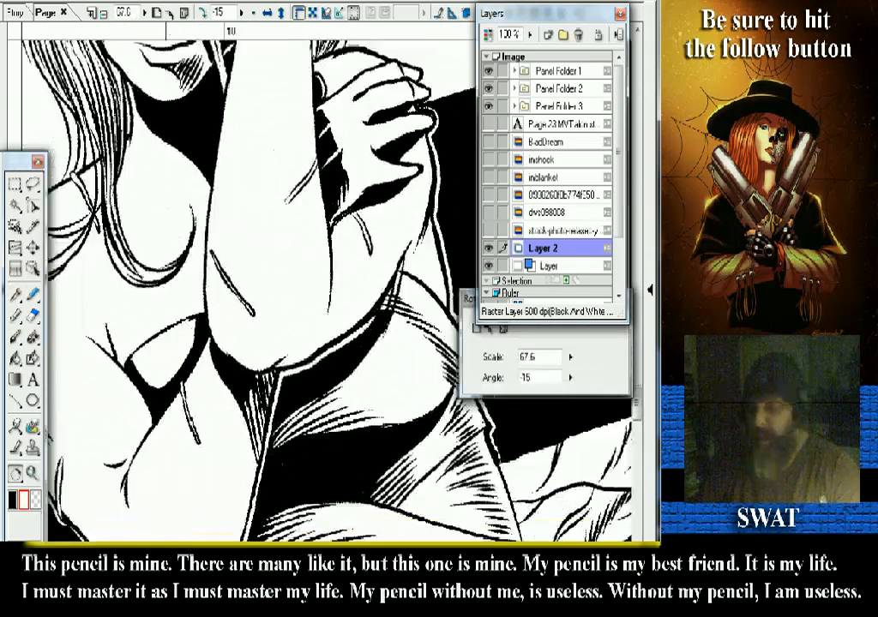
{"action": "key", "text": "ctrl+minus"}
{"action": "key", "text": "ctrl+minus"}
{"action": "key", "text": "ctrl+minus"}
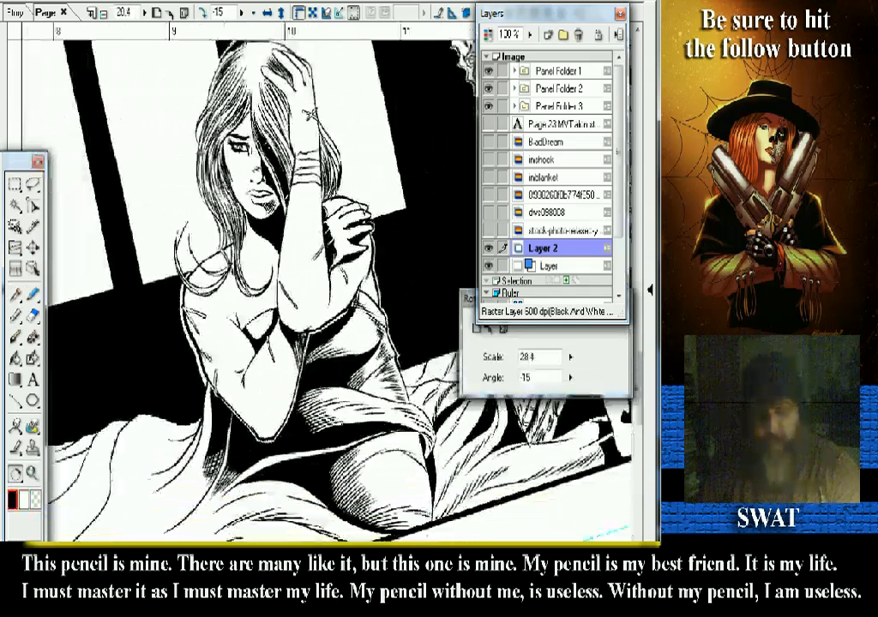
{"action": "key", "text": "z"}
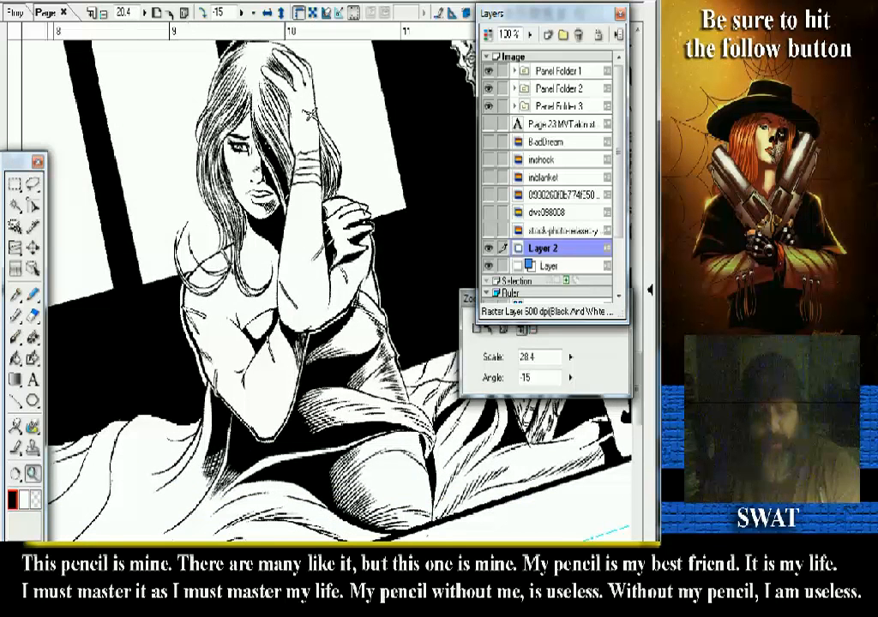
{"action": "left_click_drag", "start_coordinate": [214, 206], "coordinate": [310, 311]}
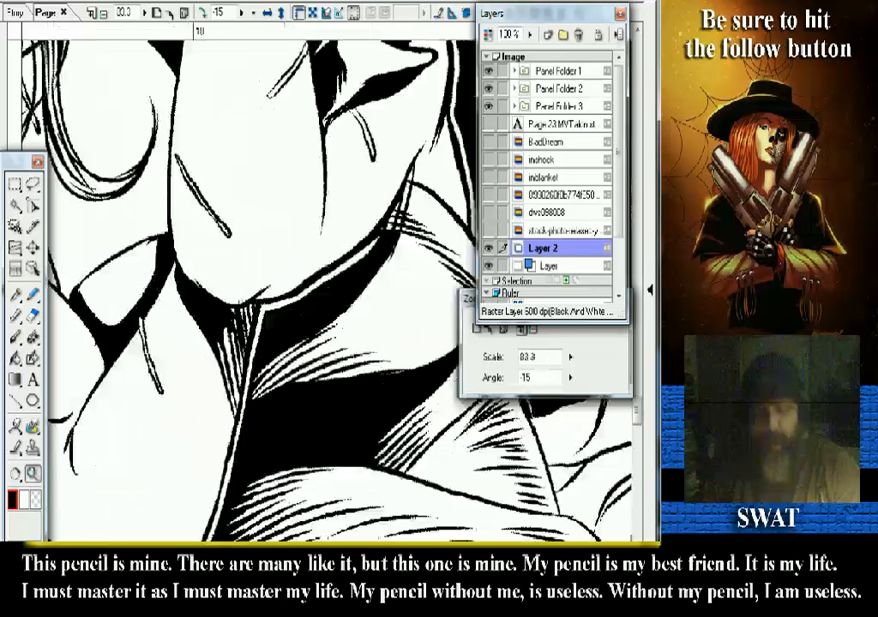
{"action": "key", "text": "p"}
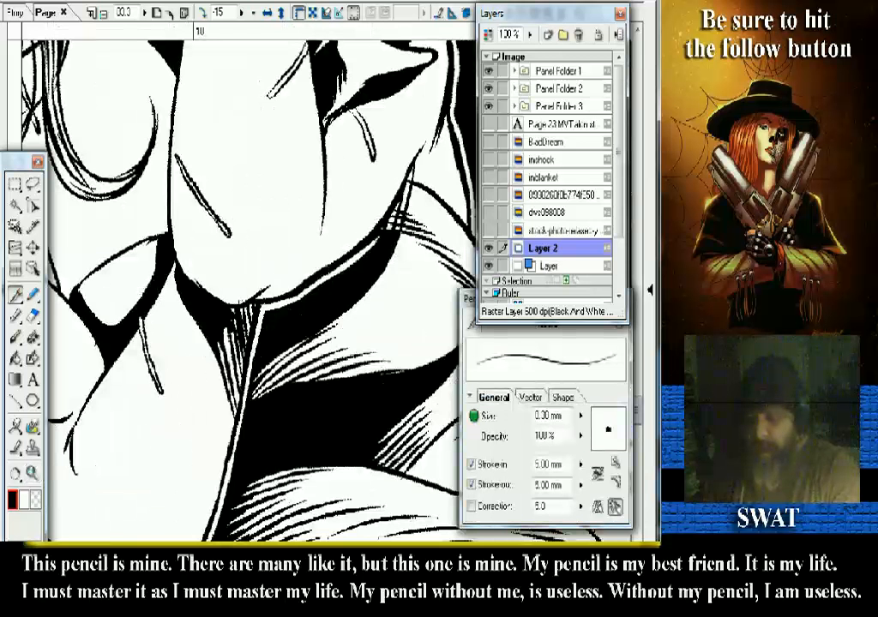
{"action": "key", "text": "ctrl+minus"}
{"action": "key", "text": "ctrl+minus"}
{"action": "key", "text": "ctrl+minus"}
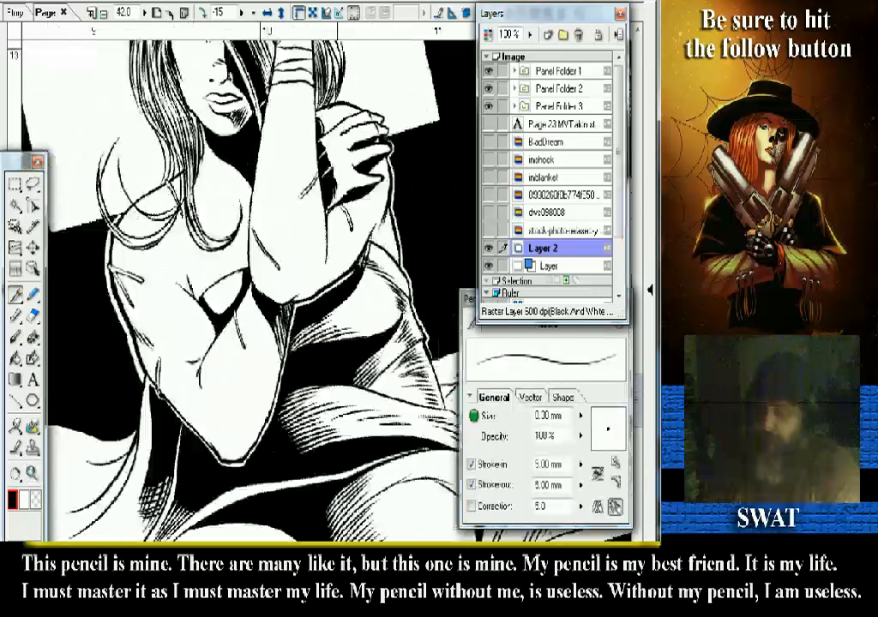
{"action": "key", "text": "ctrl+minus"}
{"action": "key", "text": "ctrl+minus"}
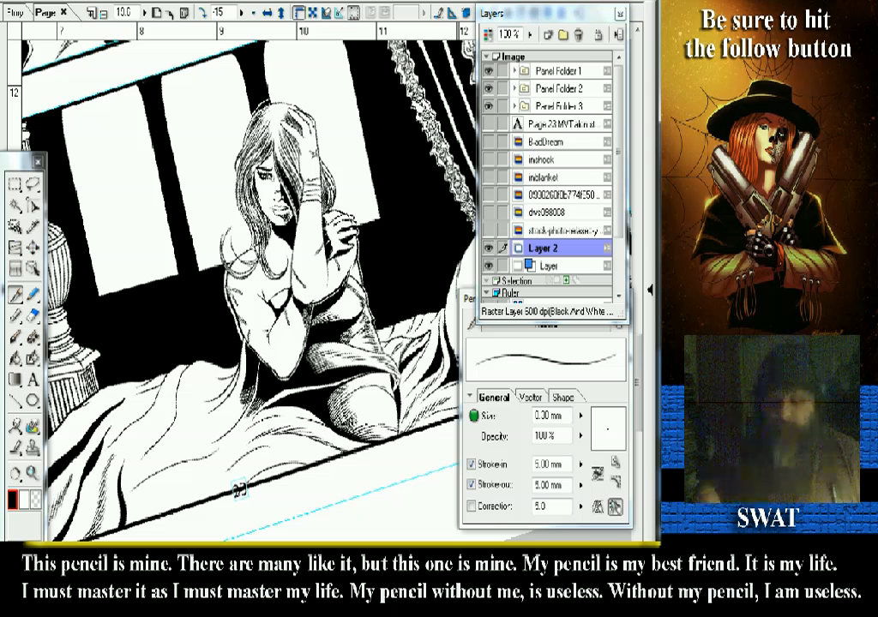
- Ink tapered black fold lines across the blanket beside the woman and join the thick lower fold to them with feathered strokes
{"action": "key", "text": "slash"}
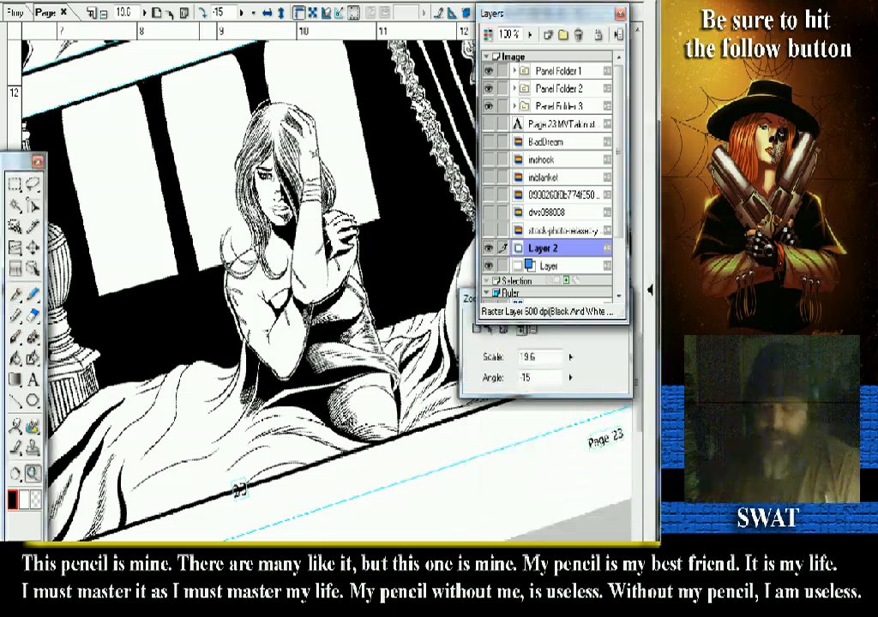
{"action": "left_click", "coordinate": [239, 487]}
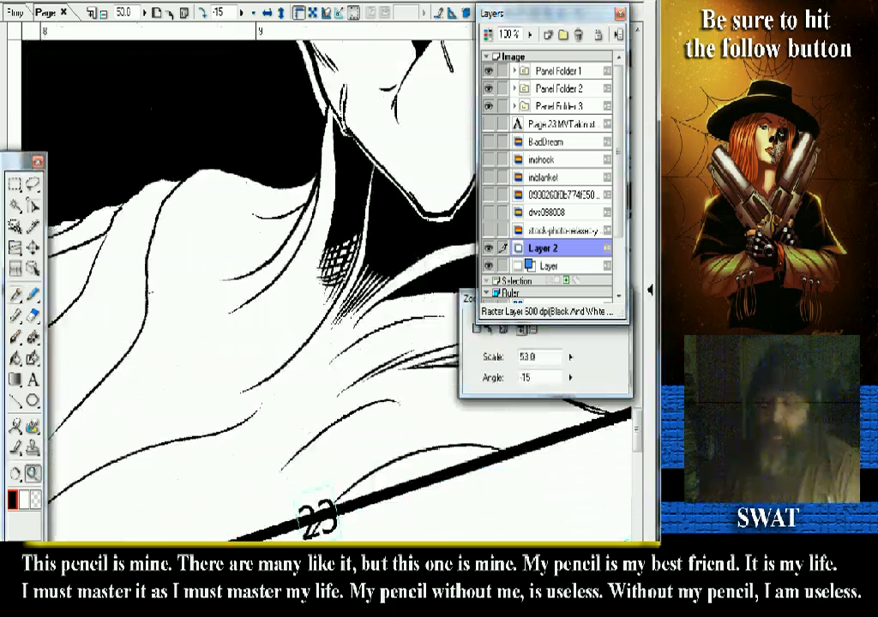
{"action": "key", "text": "p"}
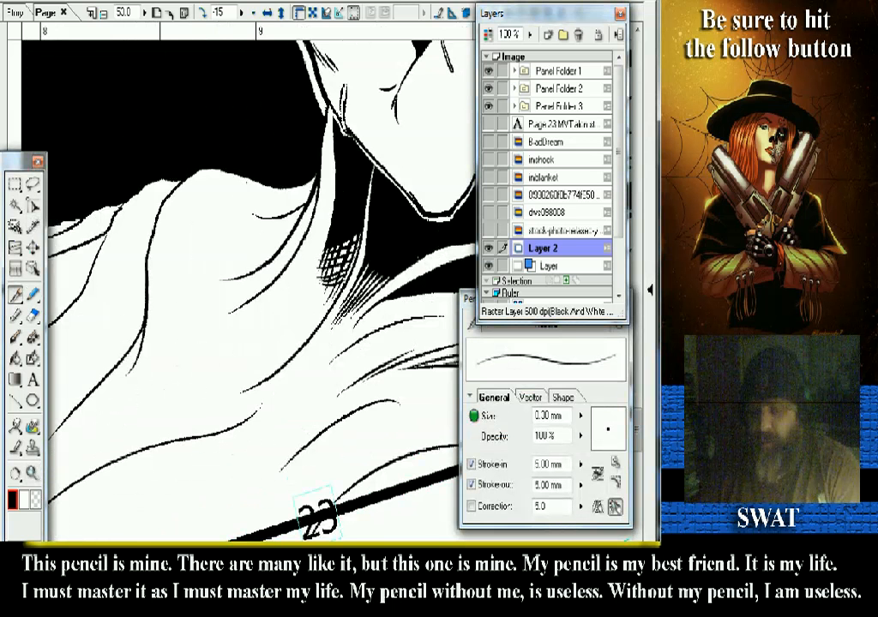
{"action": "left_click_drag", "start_coordinate": [86, 343], "coordinate": [210, 287]}
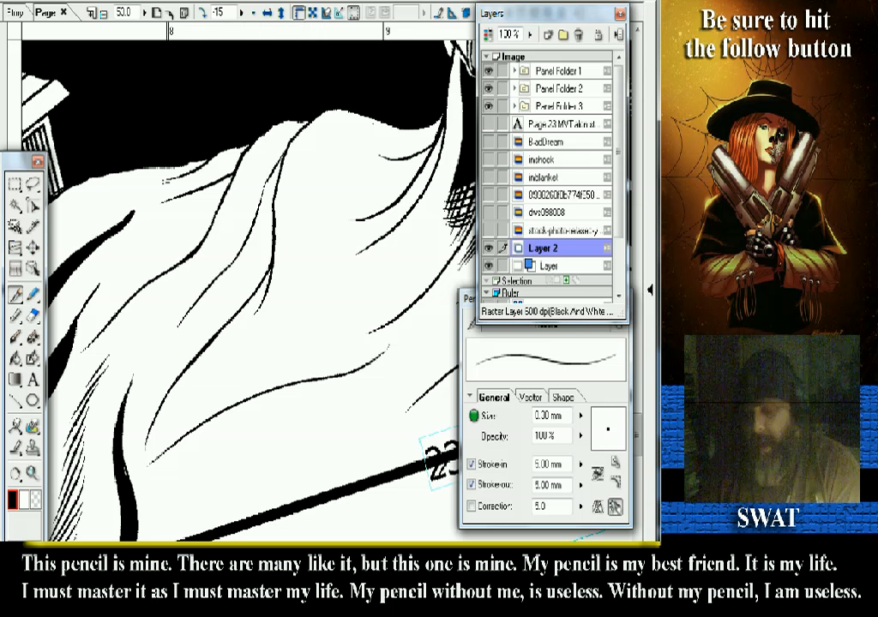
{"action": "left_click_drag", "start_coordinate": [147, 249], "coordinate": [100, 332]}
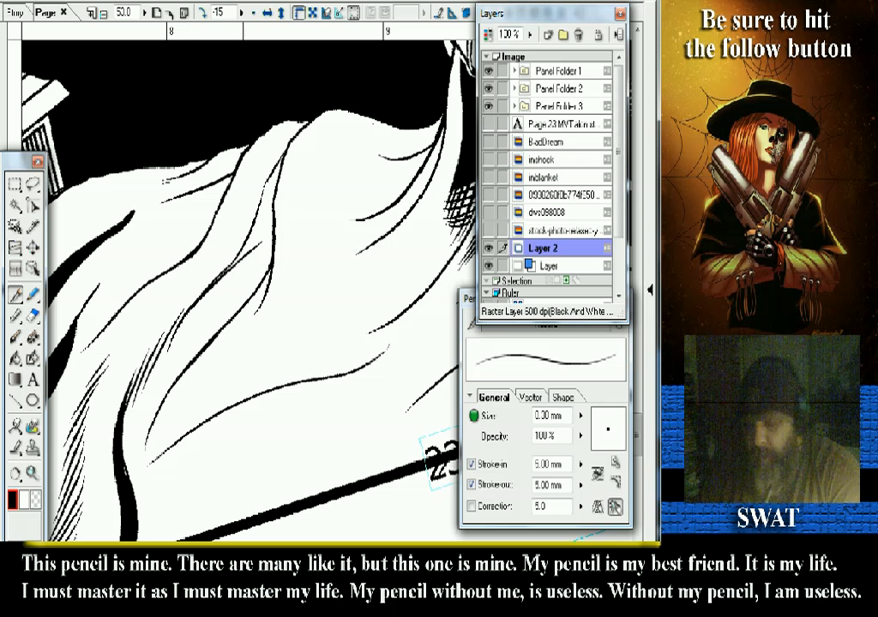
- Close the outline of the crease between the central blanket folds with a curved line and fill it solid black
{"action": "left_click_drag", "start_coordinate": [209, 203], "coordinate": [192, 247]}
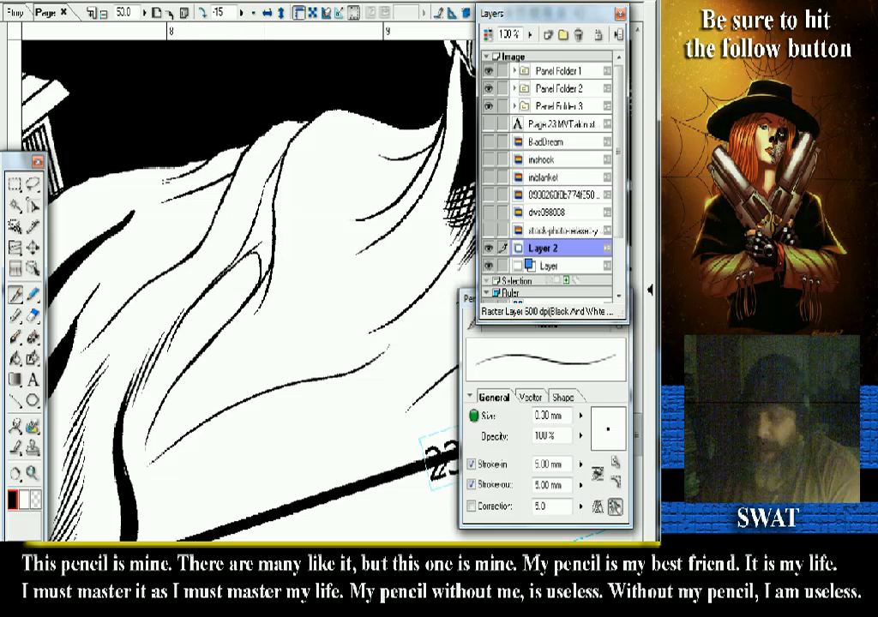
{"action": "key", "text": "g"}
{"action": "left_click", "coordinate": [268, 193]}
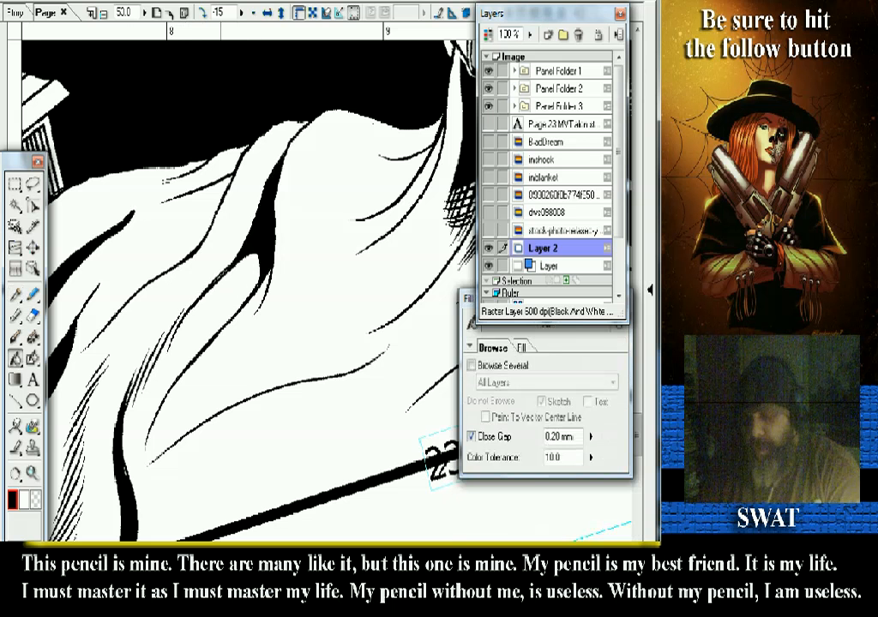
- Feather the thick upper blanket fold into its neighbouring line and hatch the fold tip beneath the filled black crease
{"action": "key", "text": "p"}
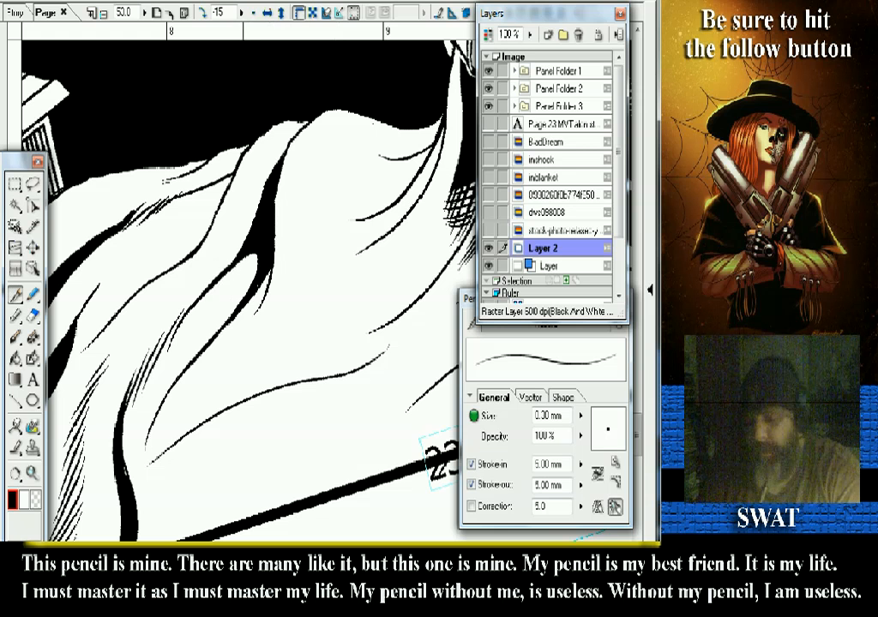
{"action": "mouse_move", "coordinate": [206, 292]}
{"action": "left_mouse_down"}
{"action": "mouse_move", "coordinate": [240, 257]}
{"action": "mouse_move", "coordinate": [253, 266]}
{"action": "left_mouse_up"}
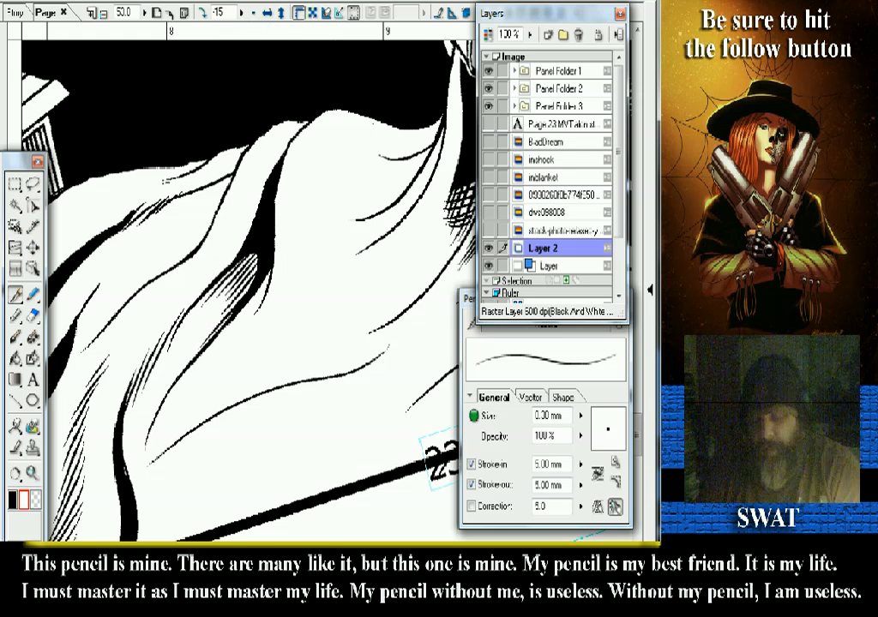
- Cut tapered white feathering strokes up into the black crease between the hatch lines at the fold tip
{"action": "key", "text": "z"}
{"action": "left_click", "coordinate": [234, 251]}
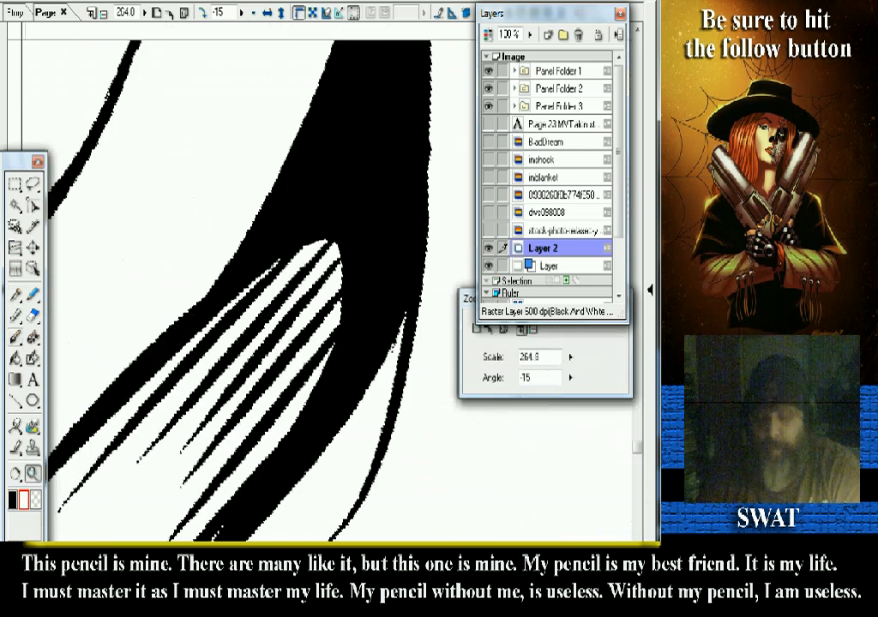
{"action": "left_click", "coordinate": [16, 294]}
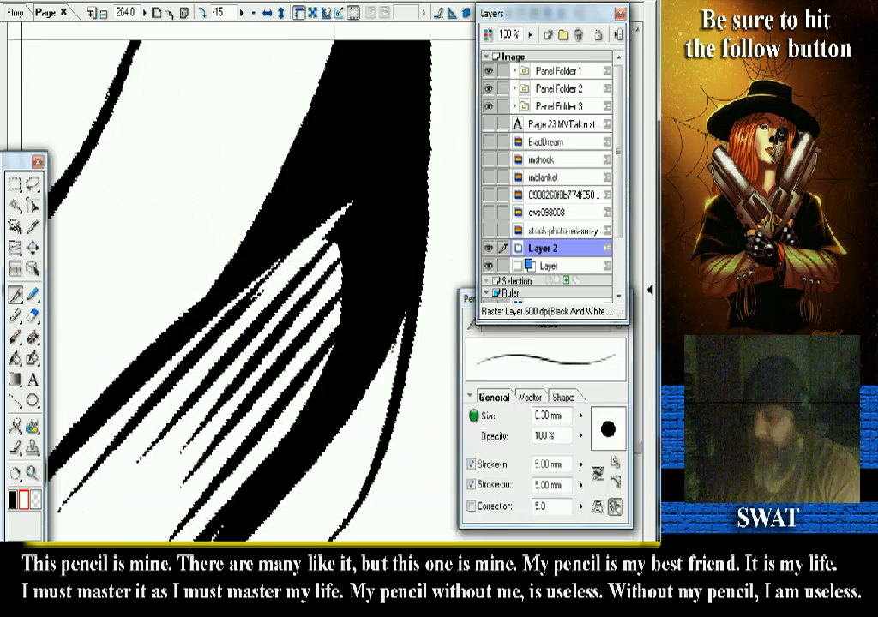
{"action": "mouse_move", "coordinate": [347, 206]}
{"action": "left_mouse_down"}
{"action": "mouse_move", "coordinate": [291, 251]}
{"action": "mouse_move", "coordinate": [358, 187]}
{"action": "left_mouse_up"}
{"action": "left_click_drag", "start_coordinate": [281, 307], "coordinate": [370, 202]}
{"action": "key", "text": "ctrl+z"}
{"action": "scroll", "coordinate": [336, 249], "scroll_direction": "up", "scroll_amount": 1}
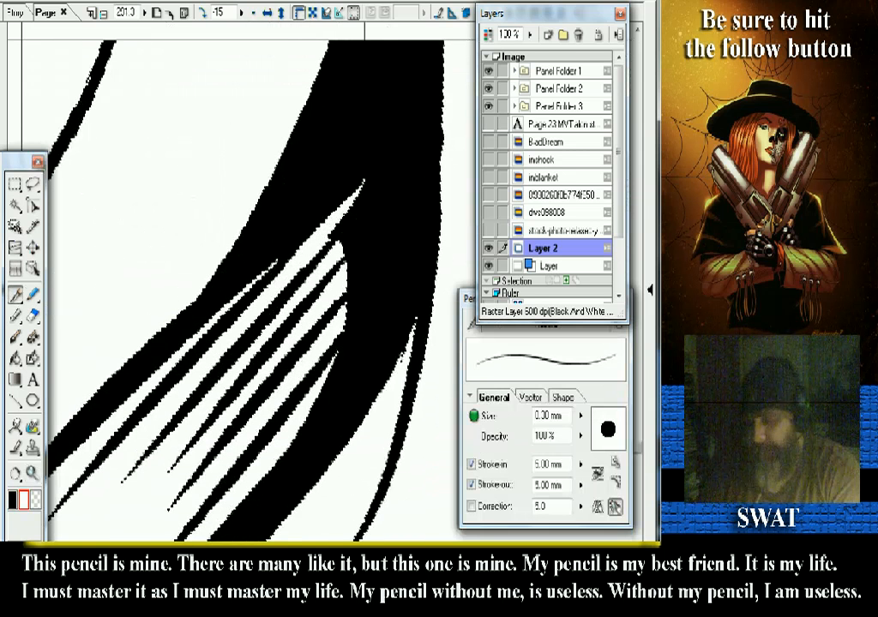
{"action": "left_click_drag", "start_coordinate": [335, 237], "coordinate": [373, 204]}
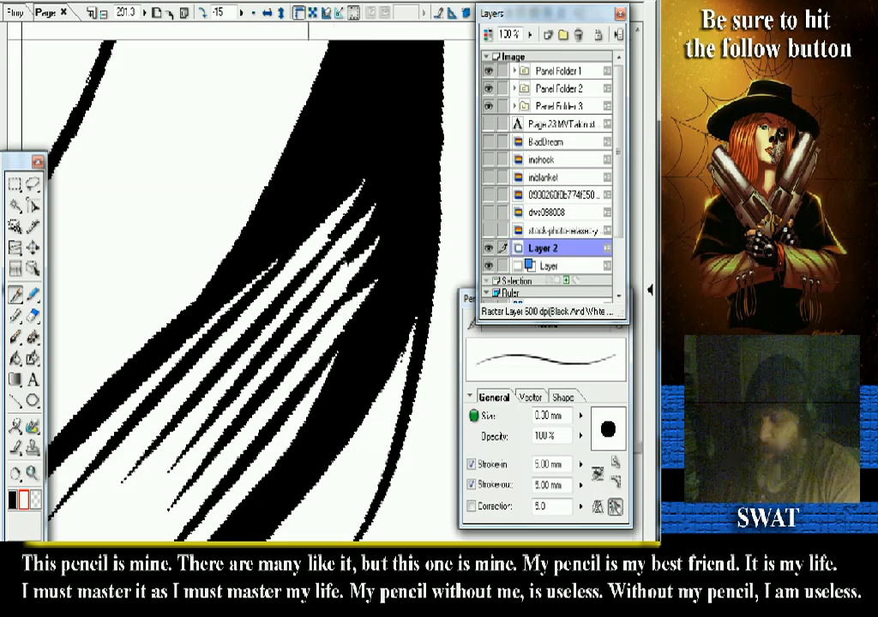
{"action": "left_click_drag", "start_coordinate": [196, 330], "coordinate": [302, 224]}
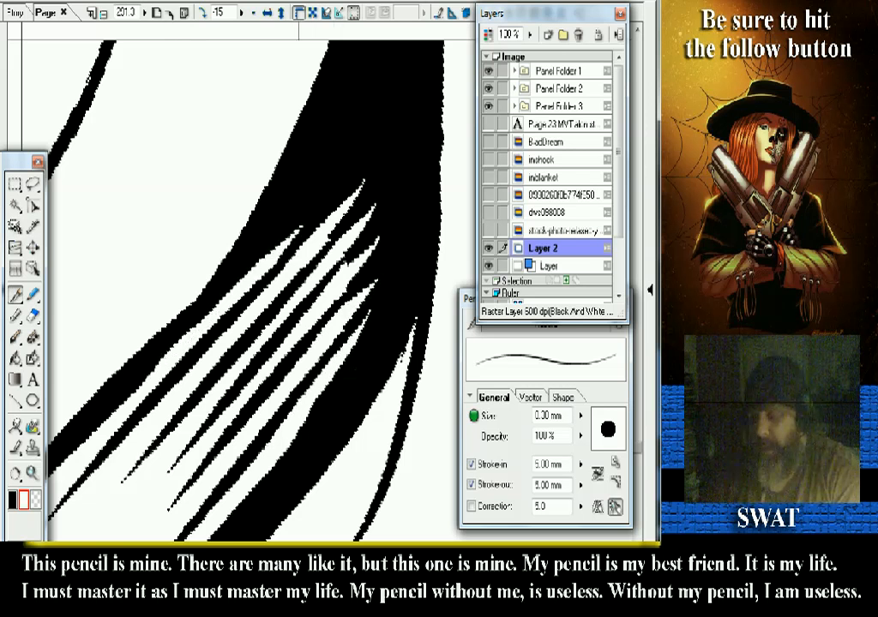
{"action": "scroll", "coordinate": [237, 283], "scroll_direction": "down", "scroll_amount": 2}
{"action": "scroll", "coordinate": [237, 283], "scroll_direction": "up", "scroll_amount": 2}
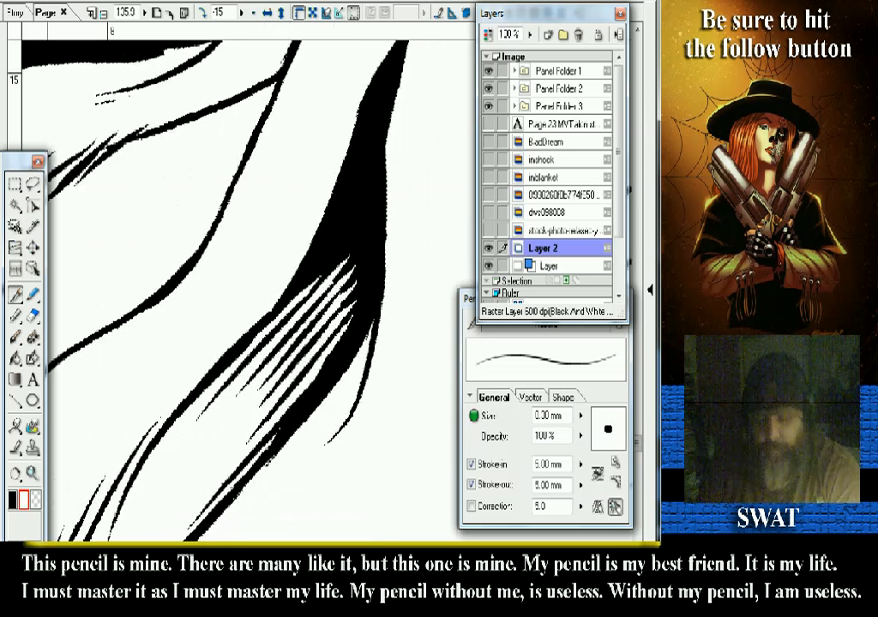
- Examine the inked blanket folds across the bottom panel from several angles and magnifications to find areas still lacking shadow
{"action": "left_click_drag", "start_coordinate": [111, 343], "coordinate": [145, 258]}
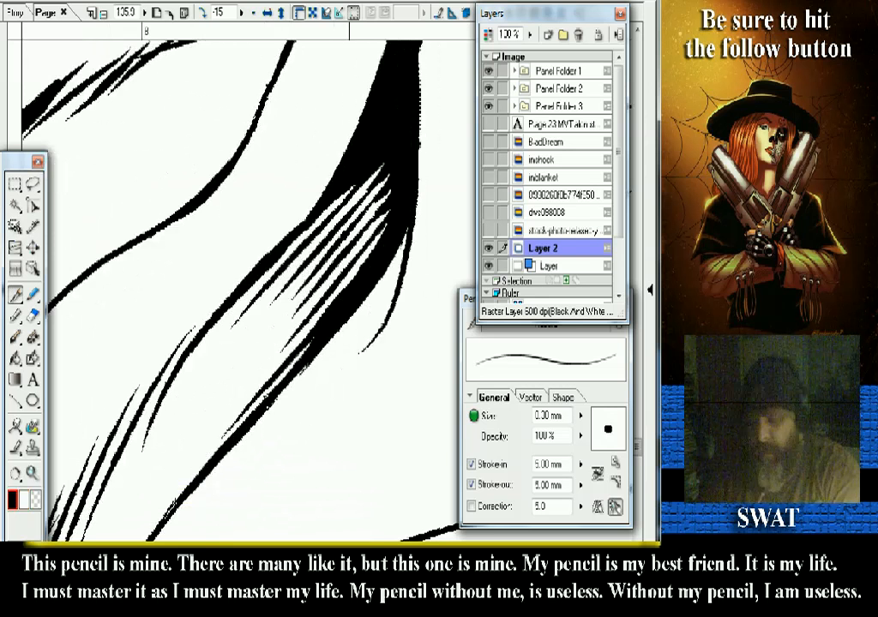
{"action": "key", "text": "ctrl+minus"}
{"action": "key", "text": "ctrl+minus"}
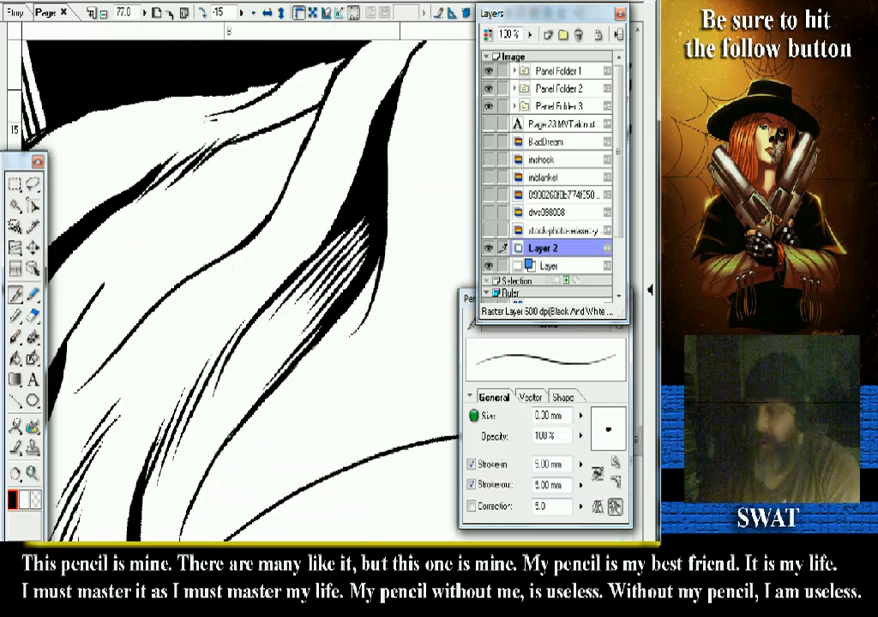
{"action": "key", "text": "ctrl+minus"}
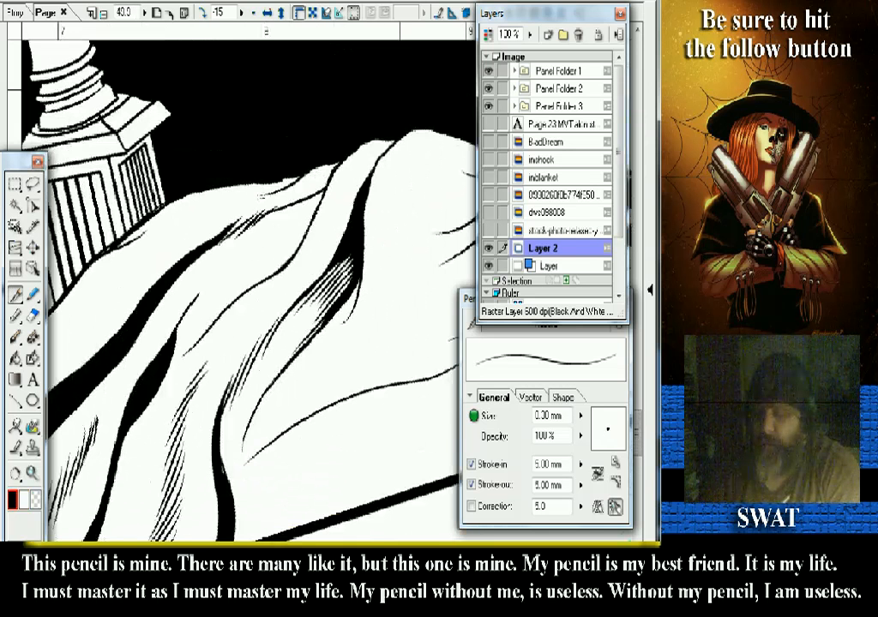
{"action": "mouse_move", "coordinate": [249, 514]}
{"action": "left_mouse_down"}
{"action": "mouse_move", "coordinate": [189, 507]}
{"action": "mouse_move", "coordinate": [133, 483]}
{"action": "mouse_move", "coordinate": [82, 444]}
{"action": "left_mouse_up"}
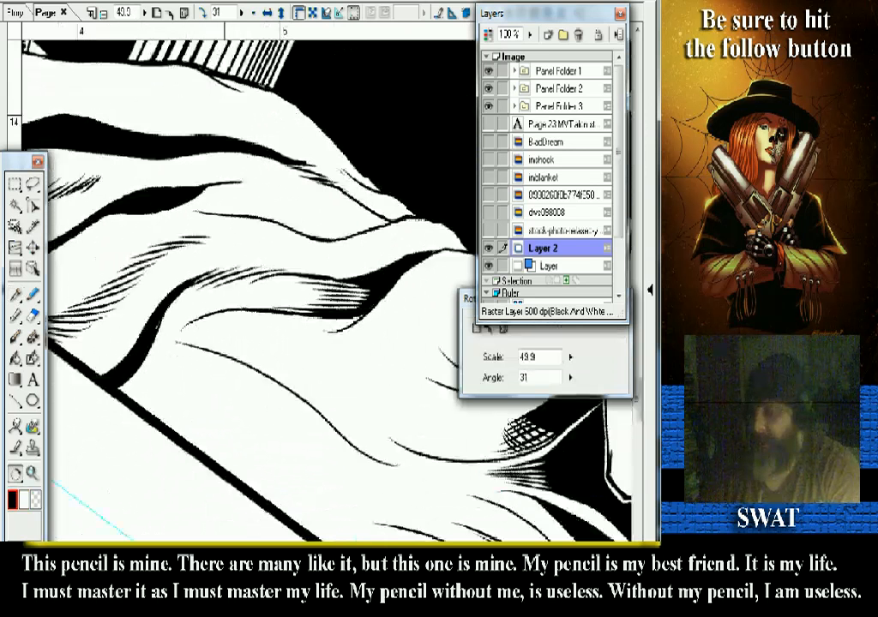
{"action": "left_click_drag", "start_coordinate": [425, 493], "coordinate": [250, 519]}
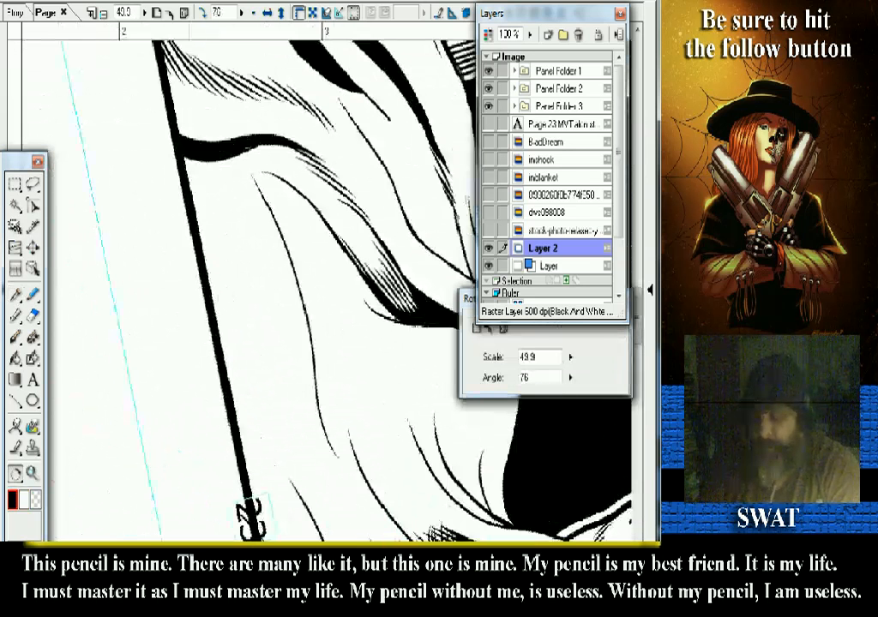
{"action": "left_click_drag", "start_coordinate": [206, 343], "coordinate": [73, 253]}
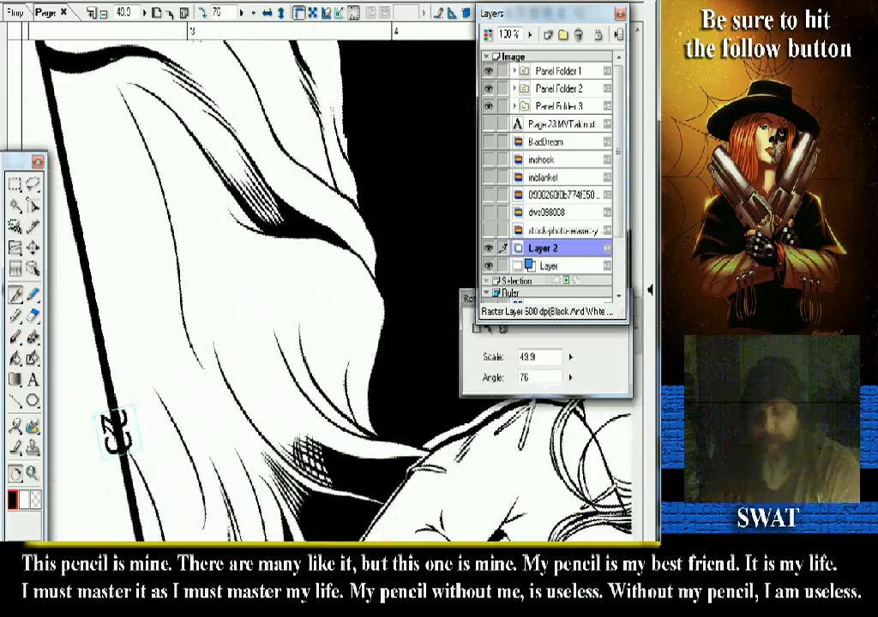
{"action": "key", "text": "p"}
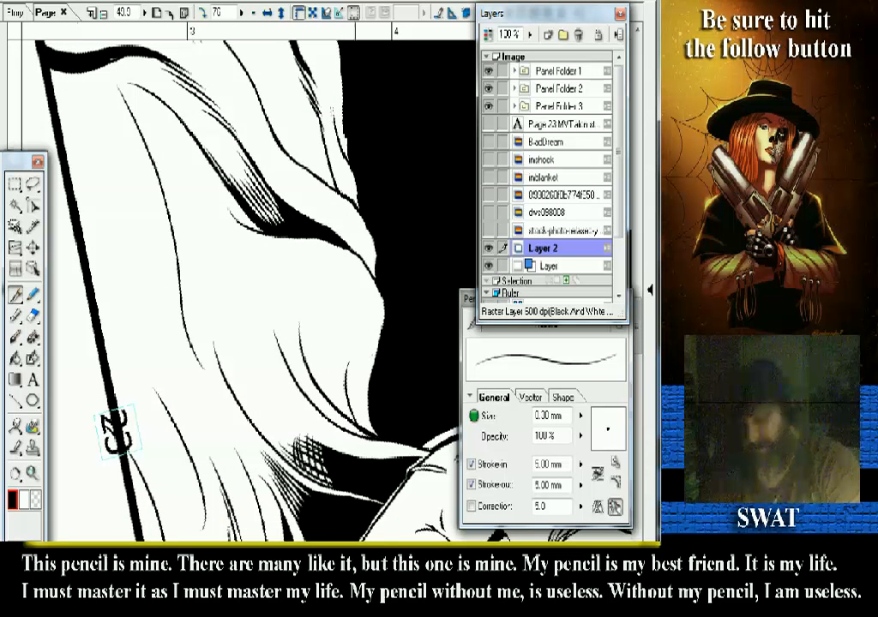
{"action": "key", "text": "r"}
{"action": "mouse_move", "coordinate": [343, 257]}
{"action": "left_mouse_down"}
{"action": "mouse_move", "coordinate": [283, 326]}
{"action": "mouse_move", "coordinate": [214, 360]}
{"action": "left_mouse_up"}
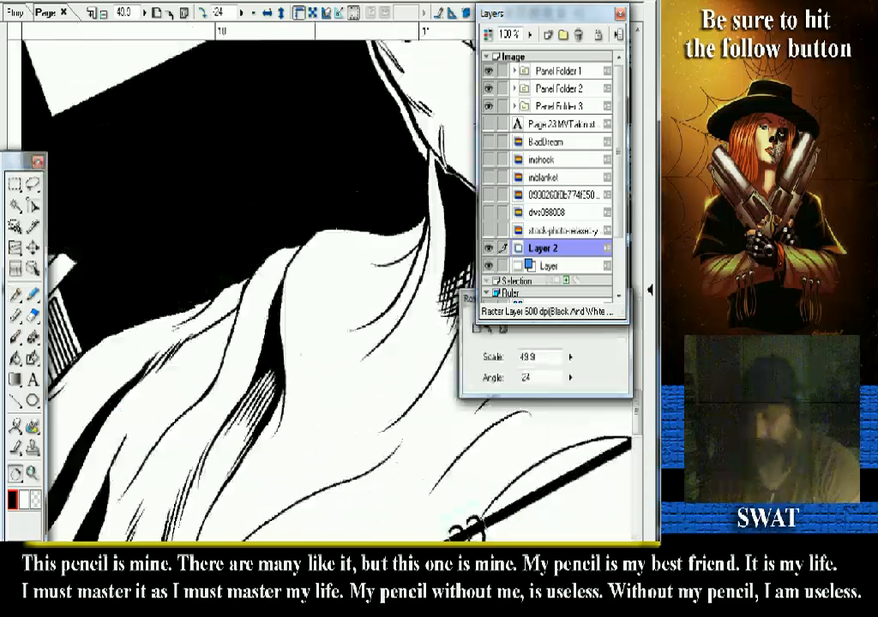
{"action": "key", "text": "ctrl+minus"}
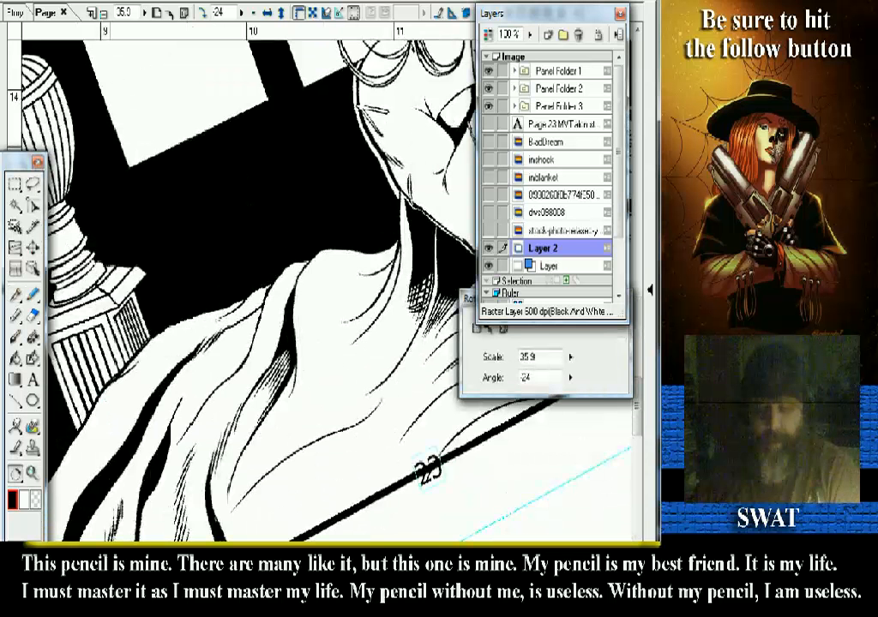
- Close the outline of a hooked shadow between the fold lines below the woman's elbow with curved pen strokes and fill it solid black
{"action": "left_click", "coordinate": [33, 473]}
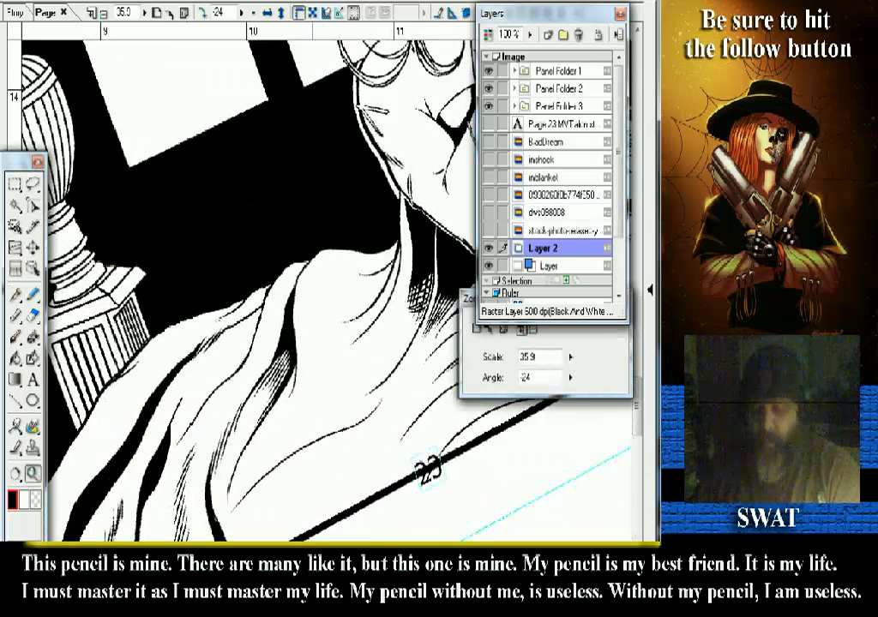
{"action": "left_click", "coordinate": [395, 313]}
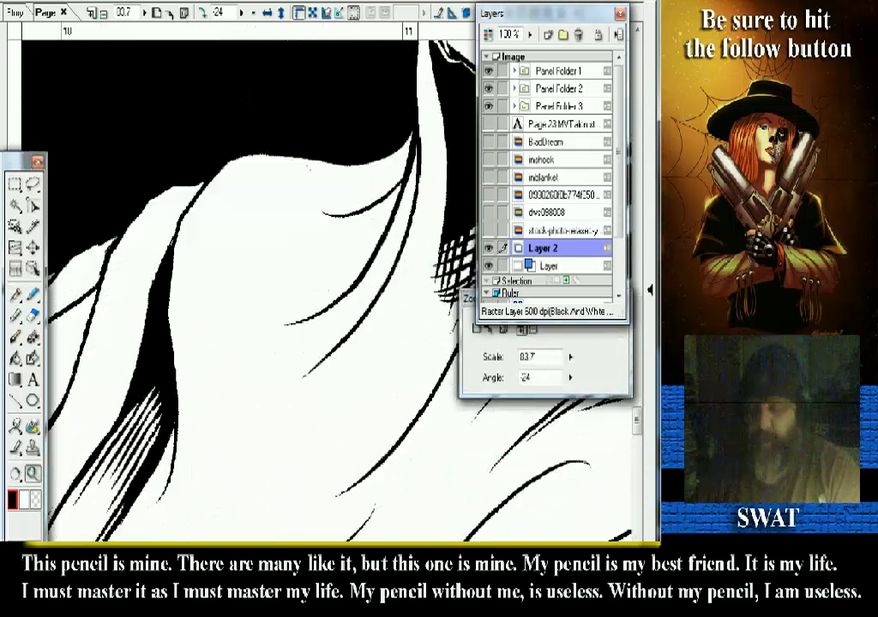
{"action": "left_click", "coordinate": [15, 294]}
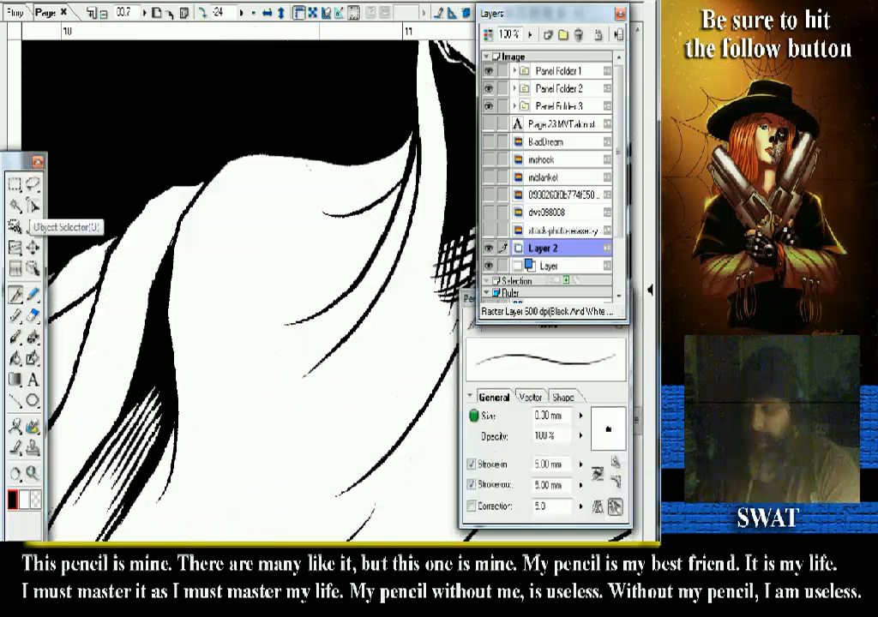
{"action": "left_click_drag", "start_coordinate": [323, 213], "coordinate": [308, 292]}
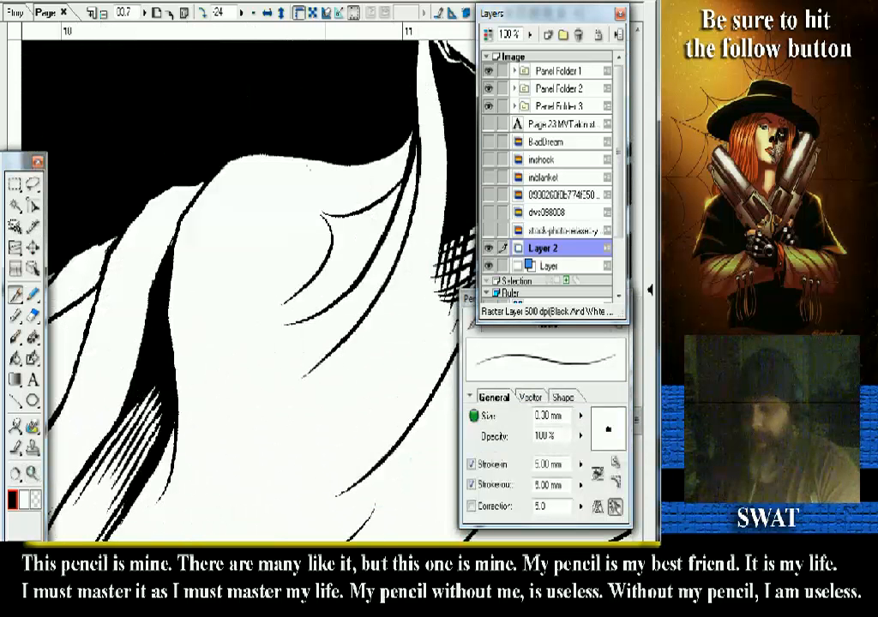
{"action": "left_click_drag", "start_coordinate": [254, 229], "coordinate": [209, 262]}
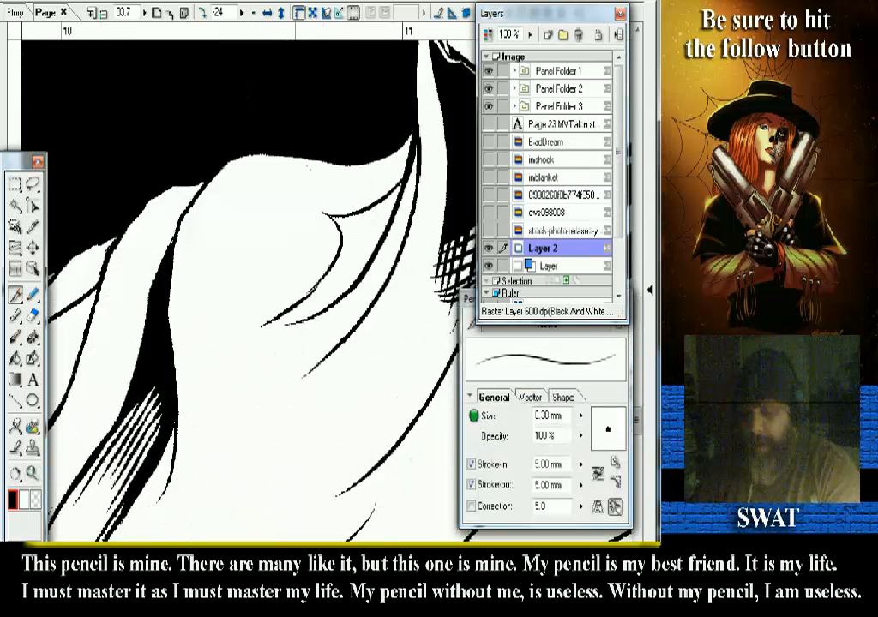
{"action": "mouse_move", "coordinate": [316, 282]}
{"action": "left_mouse_down"}
{"action": "mouse_move", "coordinate": [246, 330]}
{"action": "mouse_move", "coordinate": [218, 331]}
{"action": "left_mouse_up"}
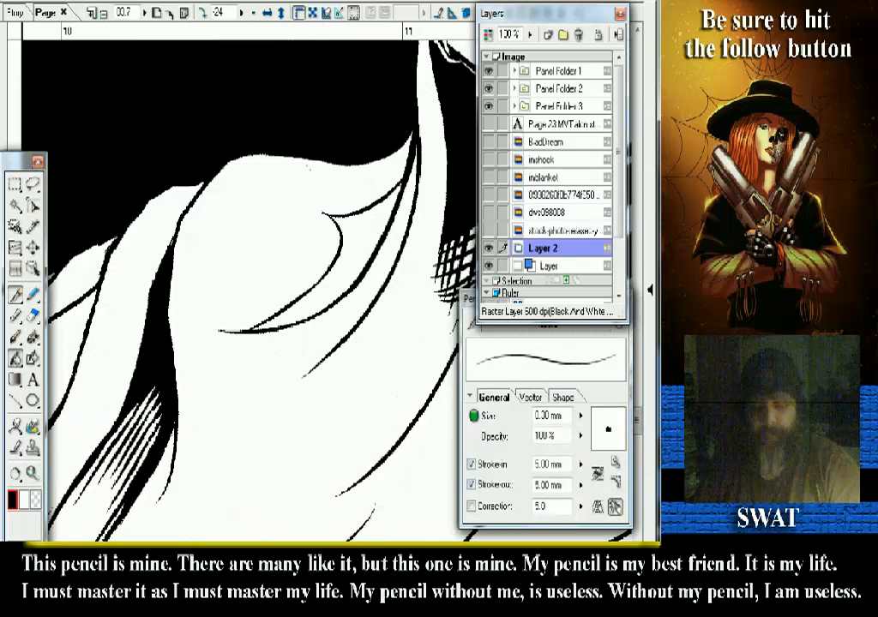
{"action": "key", "text": "g"}
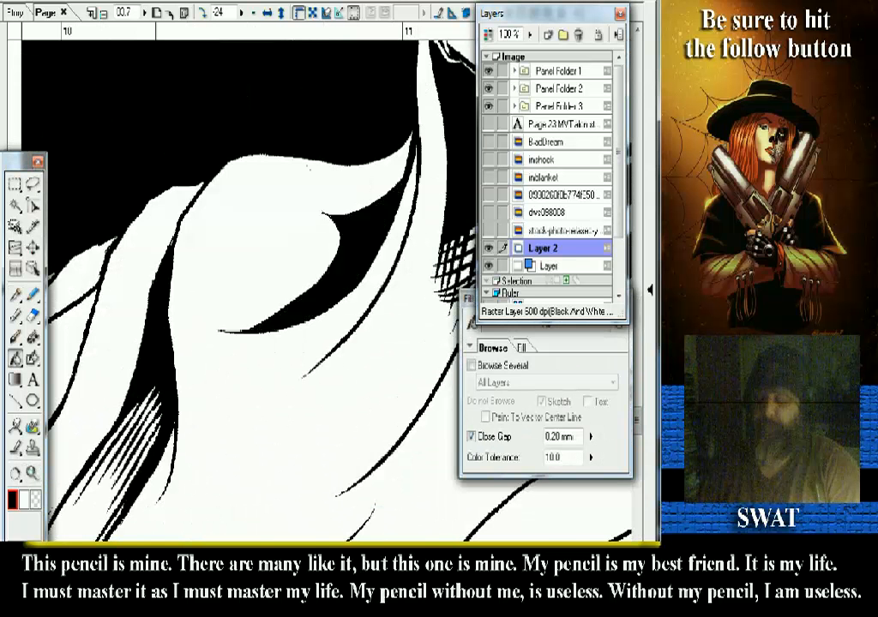
- Check the newly filled hooked shadow against the whole bottom panel and inspect its edges up close
{"action": "key", "text": "ctrl+plus"}
{"action": "key", "text": "ctrl+minus"}
{"action": "key", "text": "ctrl+minus"}
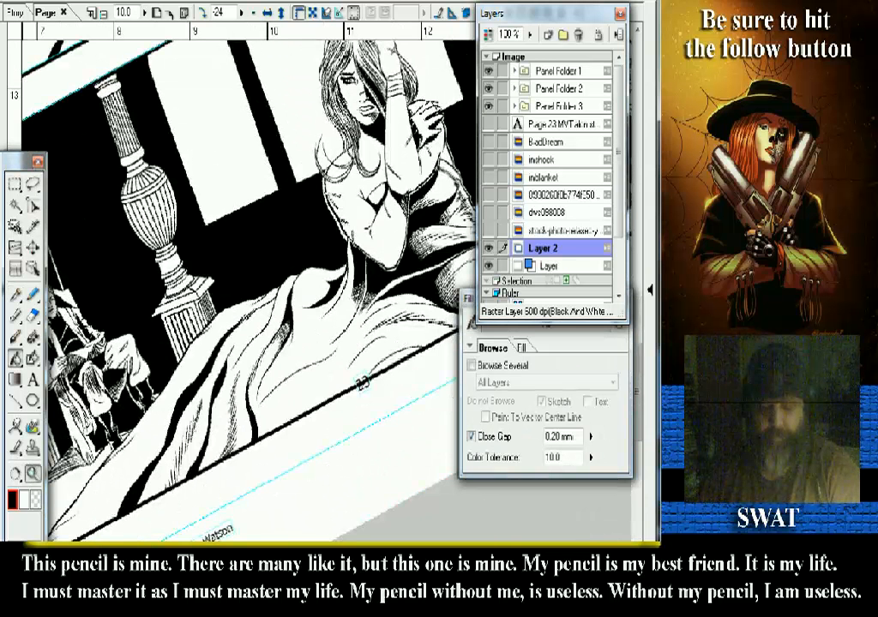
{"action": "key", "text": "slash"}
{"action": "left_click", "coordinate": [300, 248]}
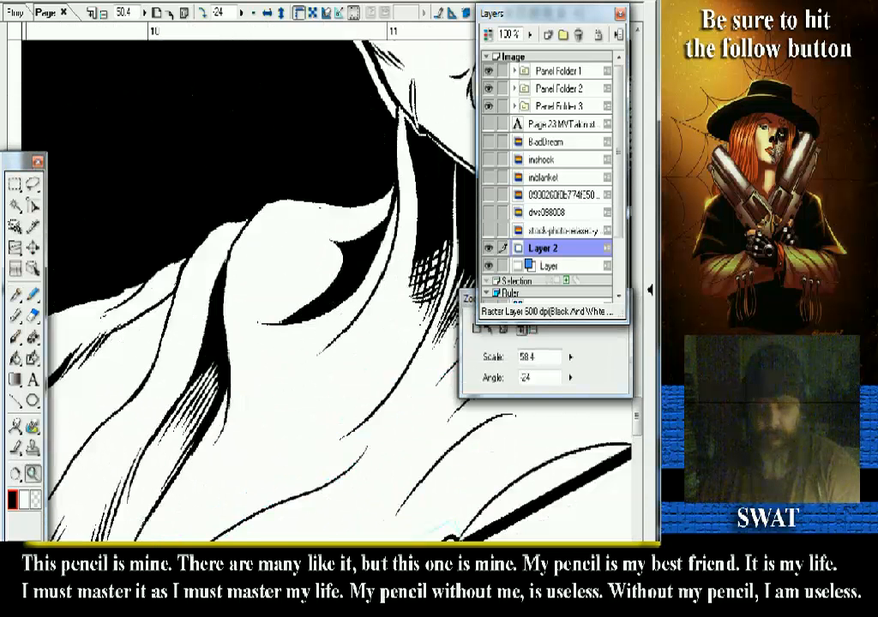
{"action": "left_click", "coordinate": [33, 183]}
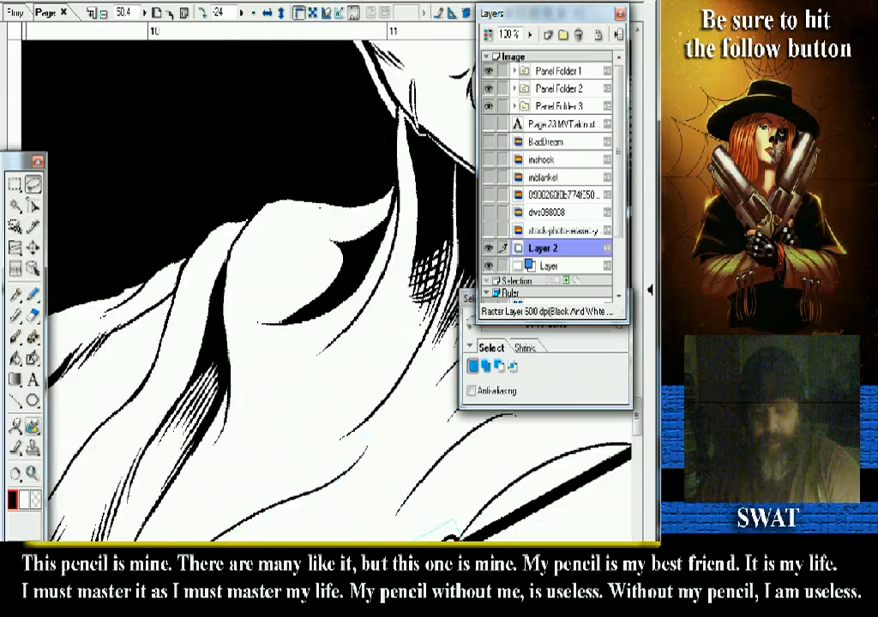
{"action": "left_click", "coordinate": [33, 473]}
{"action": "left_click_drag", "start_coordinate": [219, 172], "coordinate": [394, 374]}
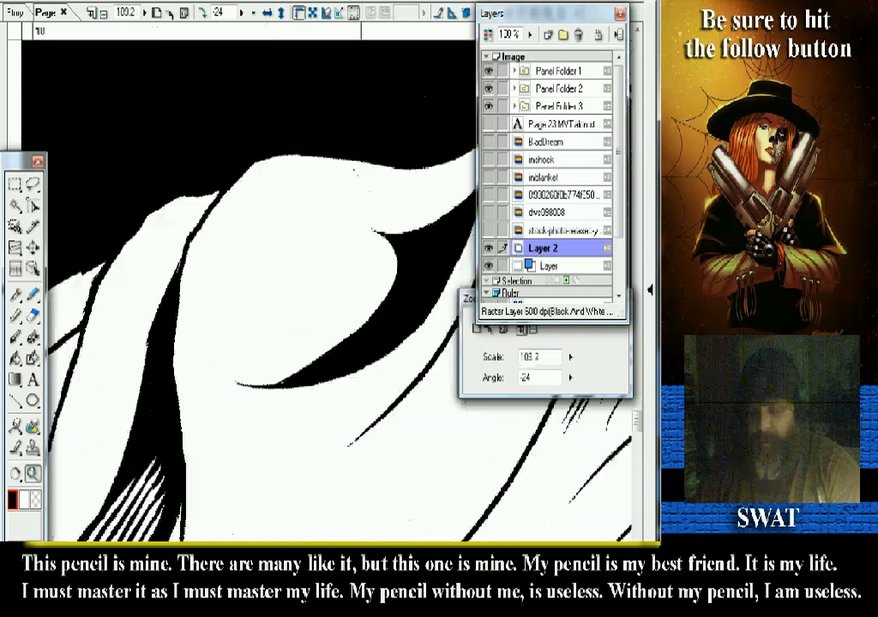
{"action": "left_click_drag", "start_coordinate": [351, 170], "coordinate": [297, 182]}
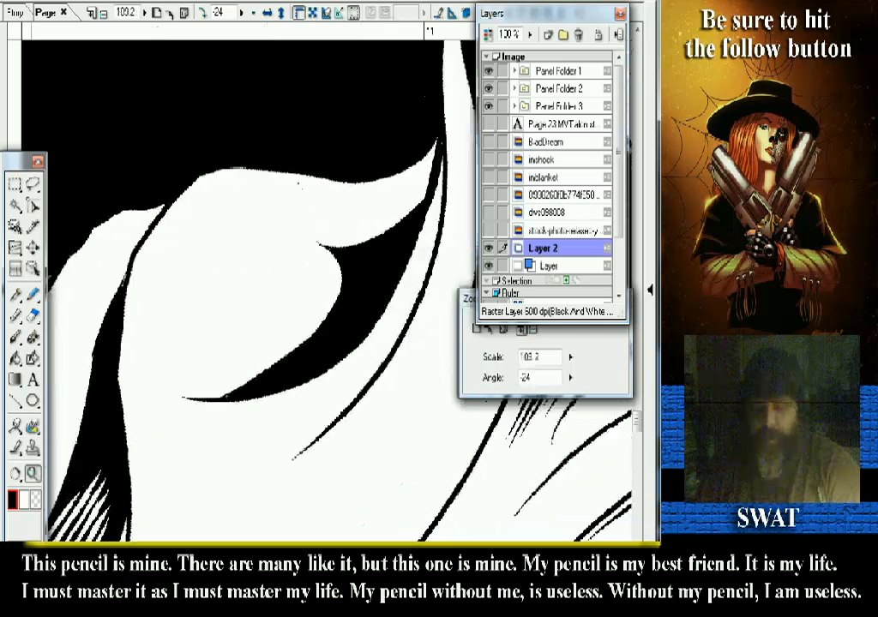
{"action": "key", "text": "l"}
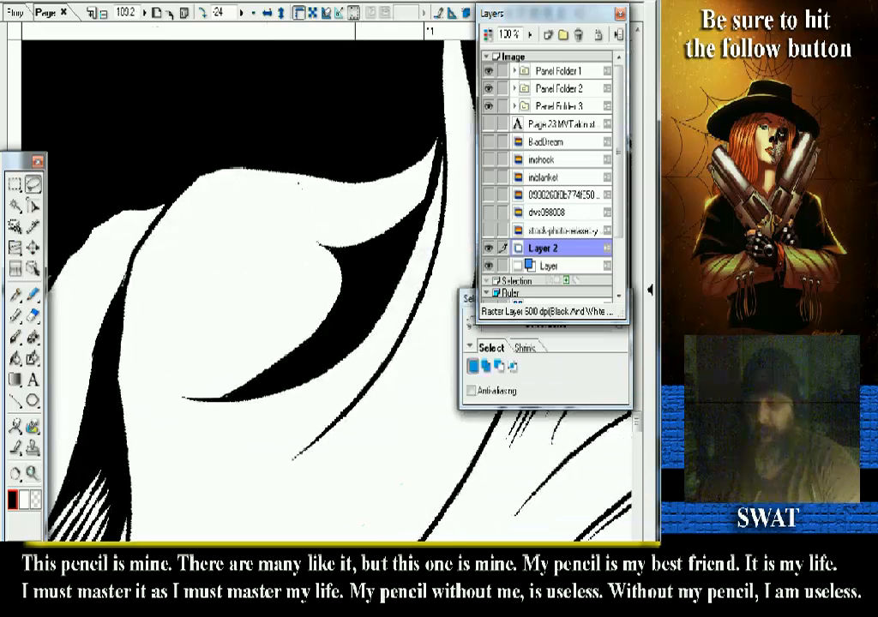
{"action": "mouse_move", "coordinate": [424, 181]}
{"action": "left_mouse_down"}
{"action": "mouse_move", "coordinate": [413, 223]}
{"action": "mouse_move", "coordinate": [322, 349]}
{"action": "left_mouse_up"}
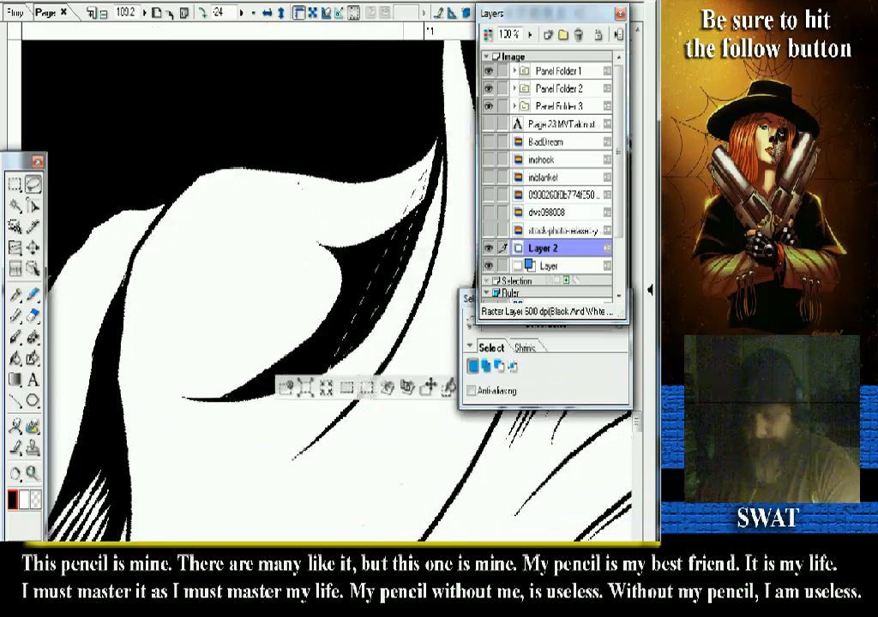
{"action": "key", "text": "ctrl+d"}
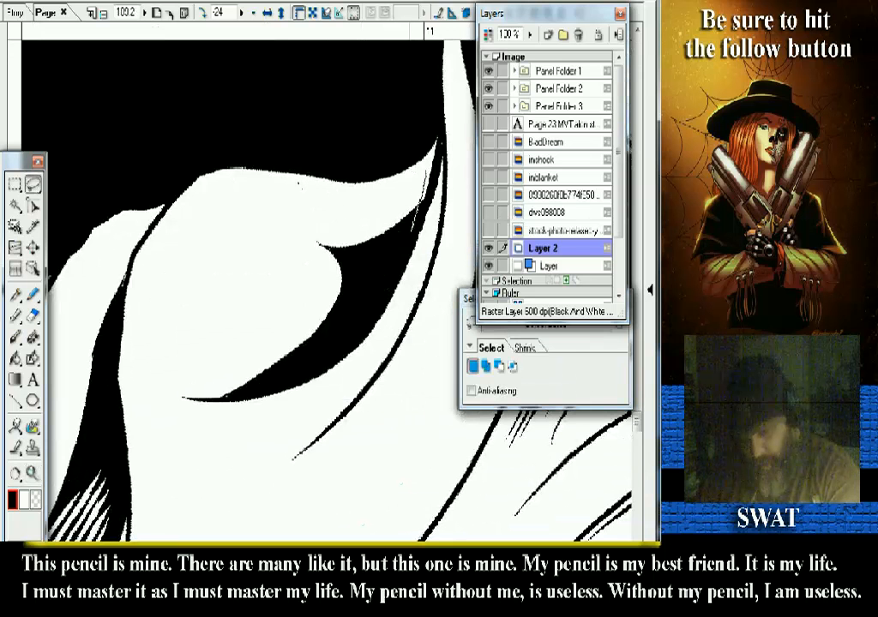
{"action": "key", "text": "ctrl+z"}
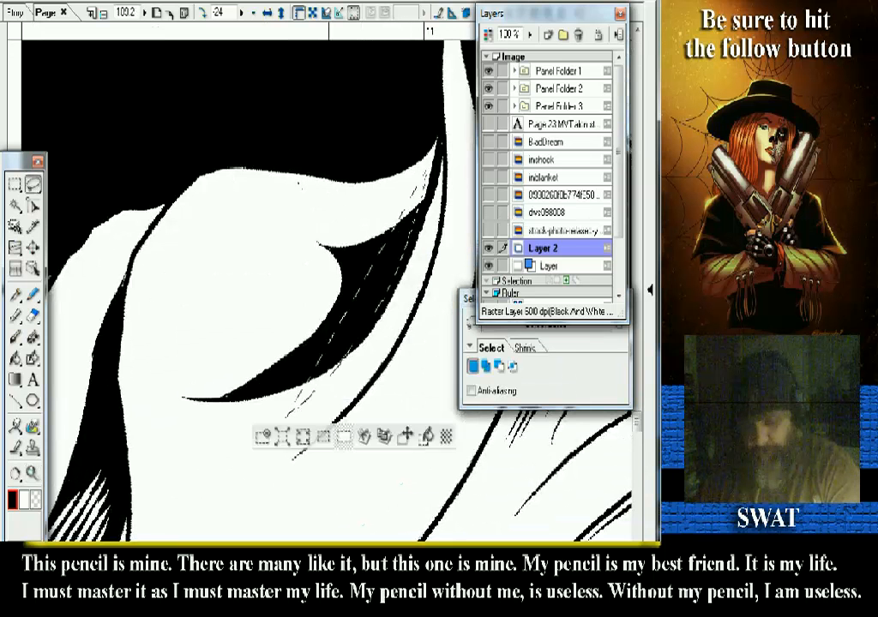
{"action": "key", "text": "ctrl+z"}
{"action": "left_click_drag", "start_coordinate": [220, 396], "coordinate": [324, 364]}
{"action": "key", "text": "ctrl+z"}
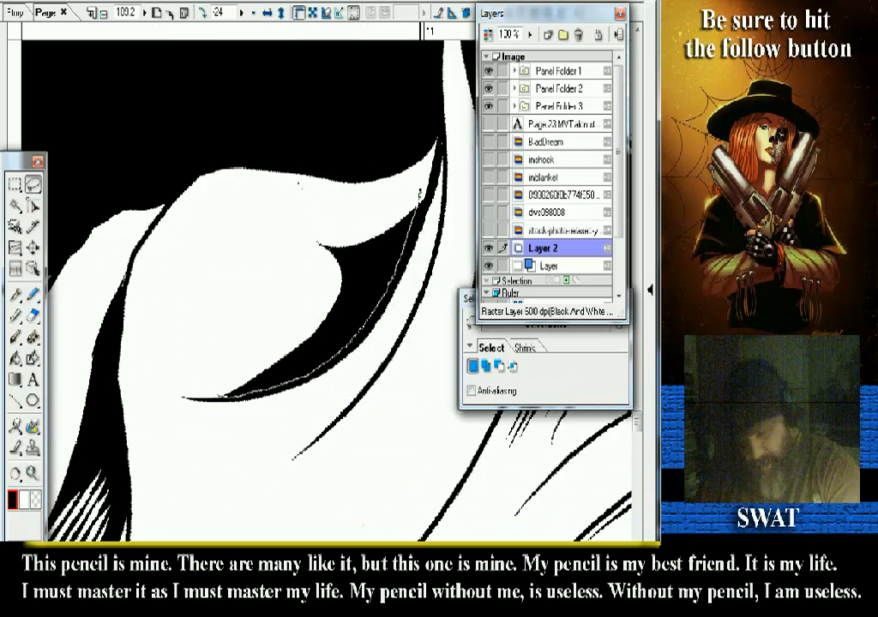
- Lasso the black wedge inside the large blanket fold and clear it, keeping the curved outer contour line, and drop the selection
{"action": "mouse_move", "coordinate": [420, 190]}
{"action": "left_mouse_down"}
{"action": "mouse_move", "coordinate": [292, 257]}
{"action": "mouse_move", "coordinate": [219, 394]}
{"action": "left_mouse_up"}
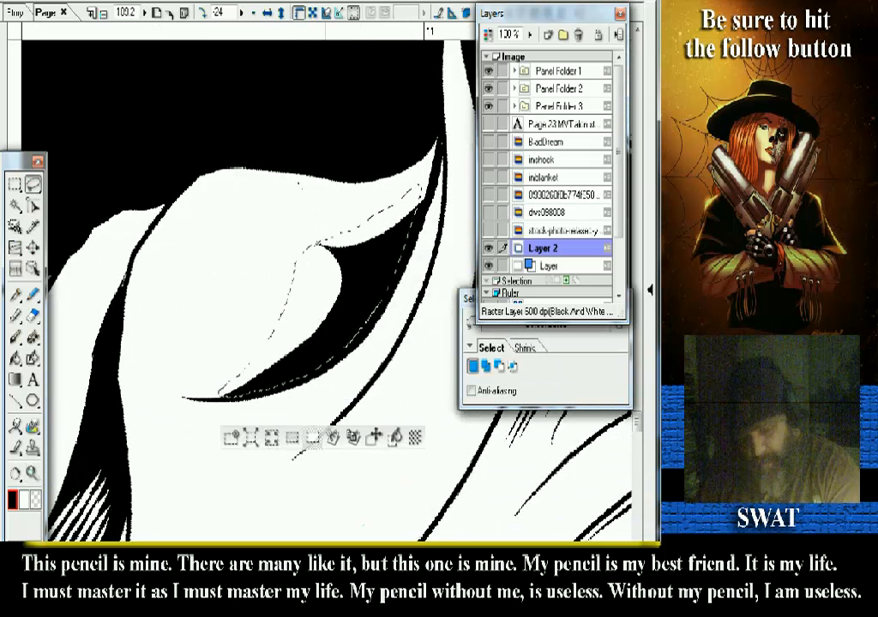
{"action": "left_click", "coordinate": [312, 439]}
{"action": "left_click", "coordinate": [234, 439]}
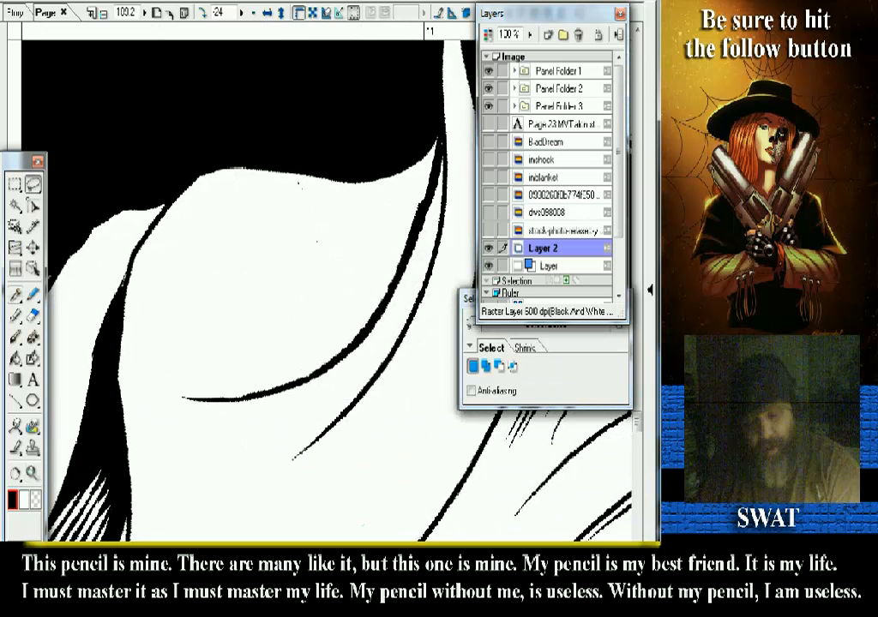
- Ink a black tapered crease with the pen from the blanket's upper edge beside the fold peak into the cleared white area
{"action": "key", "text": "p"}
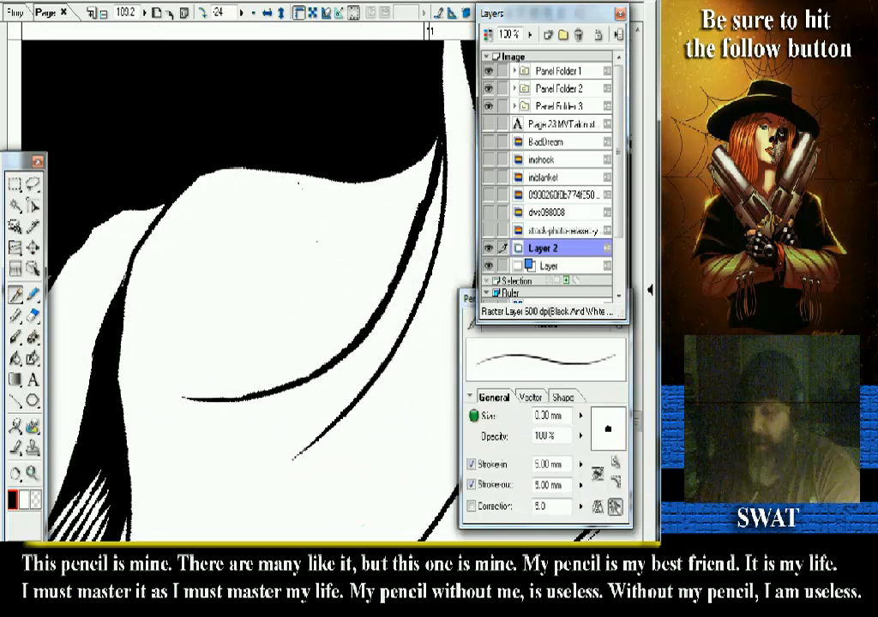
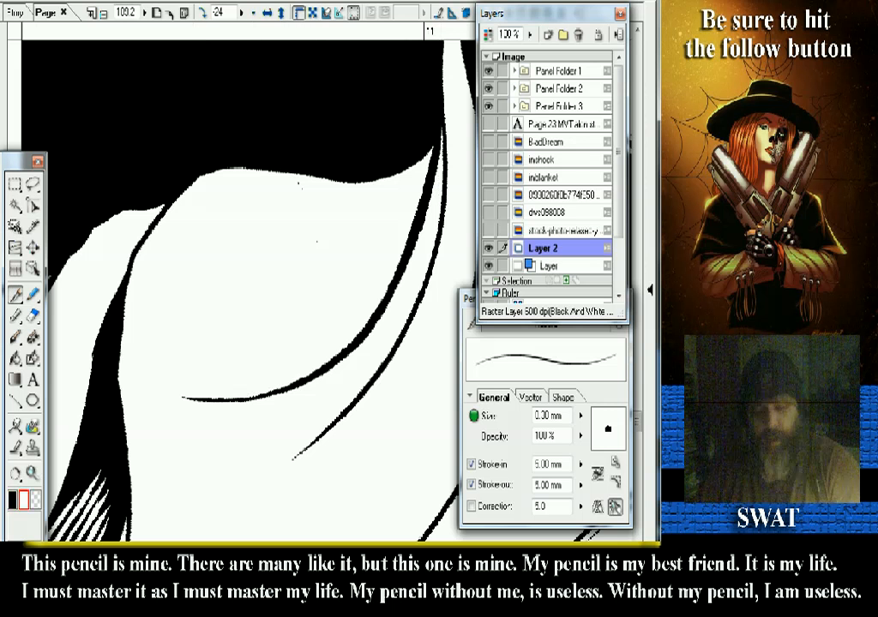
{"action": "key", "text": "x"}
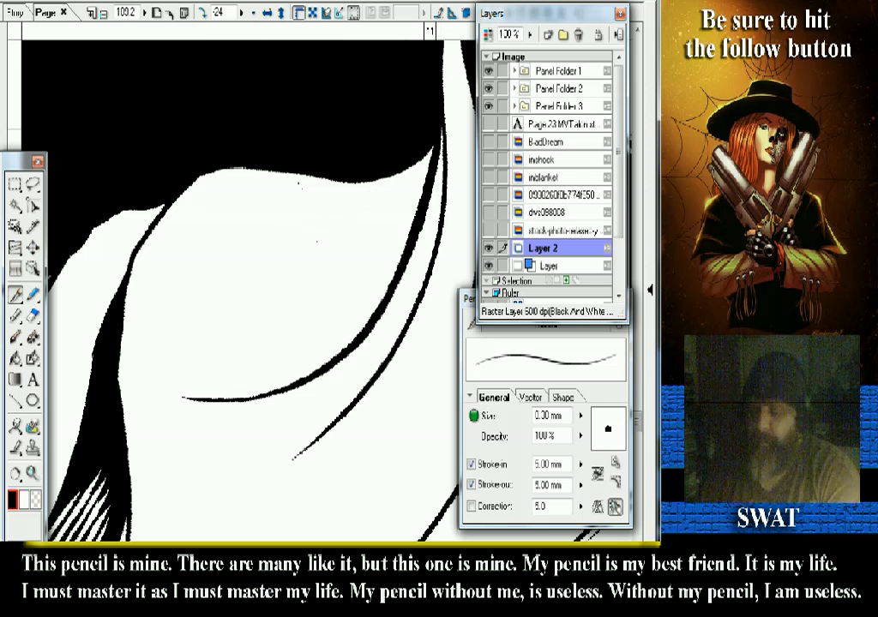
{"action": "left_click_drag", "start_coordinate": [403, 175], "coordinate": [248, 236]}
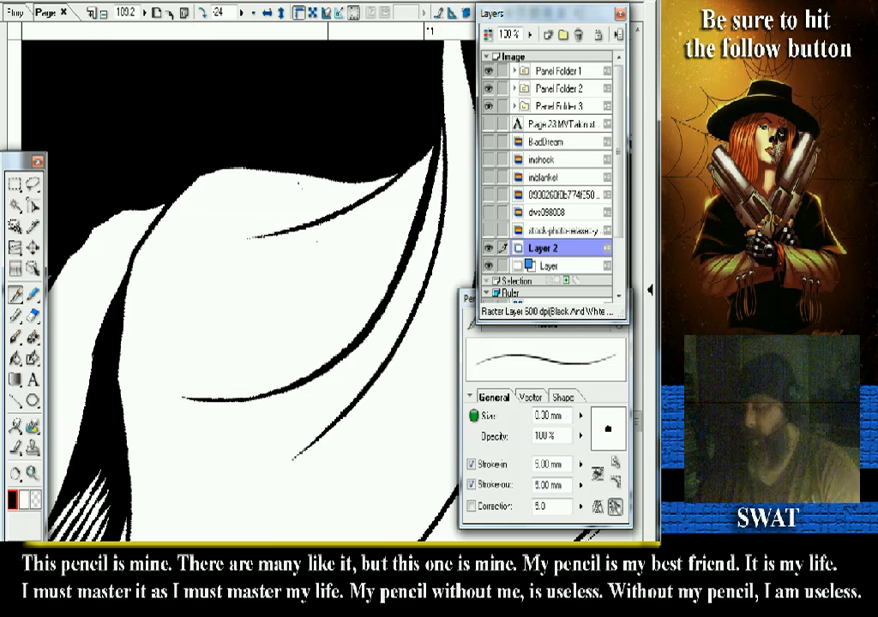
- Extend the thin tapering end of the thick curved crease with black pen strokes, redrawing the tip until it flows smoothly
{"action": "key", "text": "shift+space"}
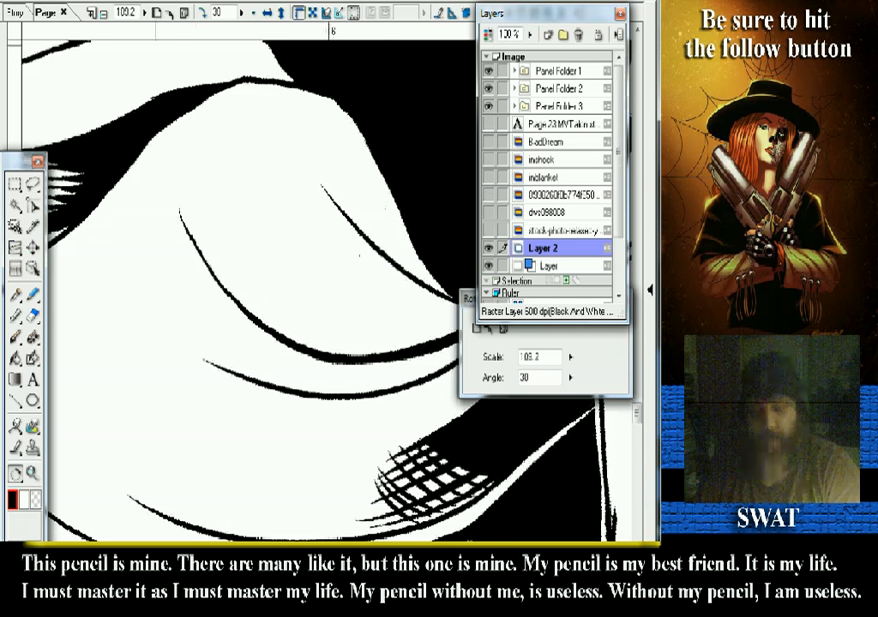
{"action": "left_click_drag", "start_coordinate": [125, 287], "coordinate": [159, 182]}
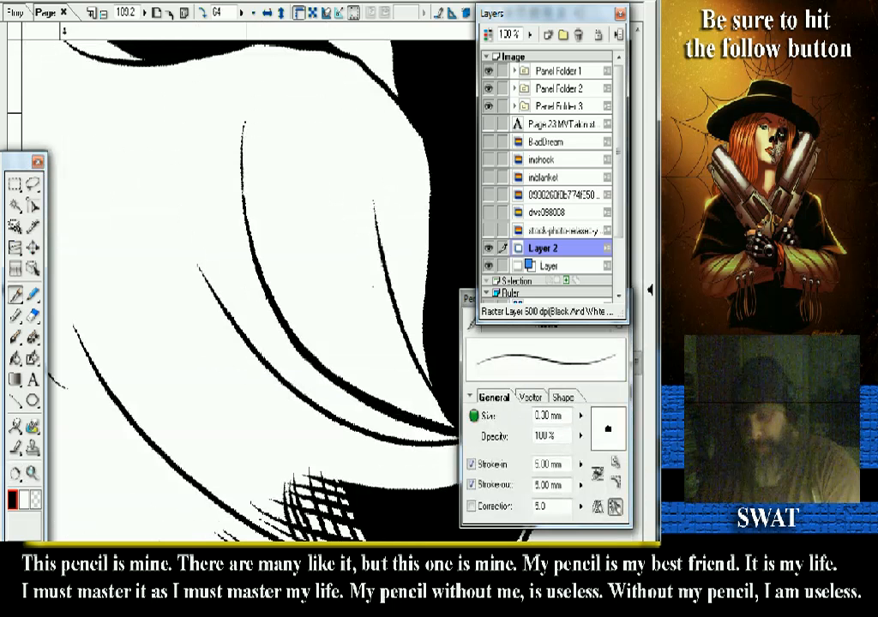
{"action": "left_click_drag", "start_coordinate": [243, 116], "coordinate": [243, 201]}
{"action": "key", "text": "ctrl+z"}
{"action": "left_click_drag", "start_coordinate": [245, 113], "coordinate": [245, 202]}
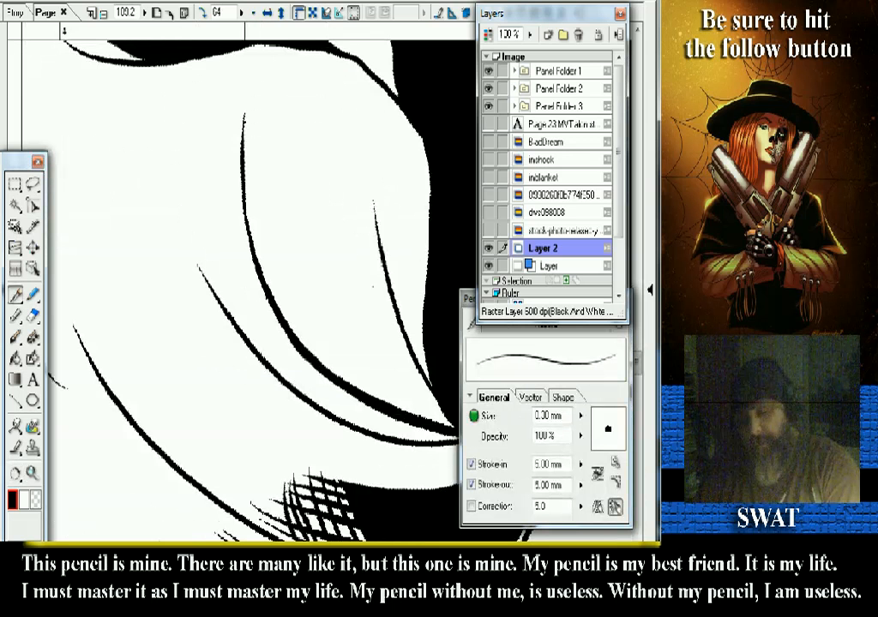
{"action": "key", "text": "ctrl+z"}
{"action": "left_click_drag", "start_coordinate": [244, 113], "coordinate": [243, 167]}
{"action": "key", "text": "ctrl+z"}
{"action": "mouse_move", "coordinate": [246, 110]}
{"action": "left_mouse_down"}
{"action": "mouse_move", "coordinate": [243, 195]}
{"action": "mouse_move", "coordinate": [254, 247]}
{"action": "left_mouse_up"}
{"action": "left_click_drag", "start_coordinate": [243, 184], "coordinate": [250, 224]}
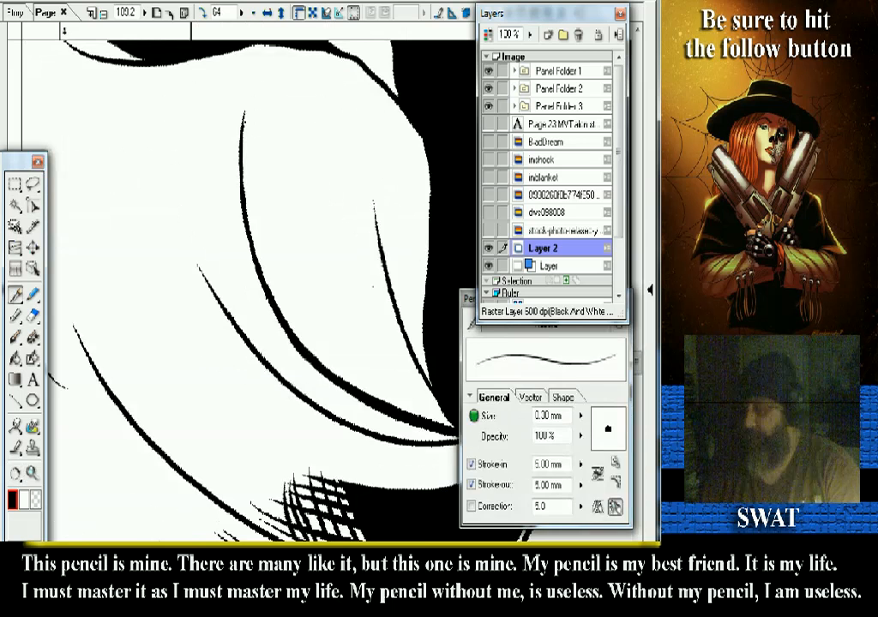
- Ink a fold contour descending from the free end of the thick curved crease in the bottom panel's blanket
{"action": "key", "text": "r"}
{"action": "scroll", "coordinate": [257, 283], "scroll_direction": "down", "scroll_amount": 6}
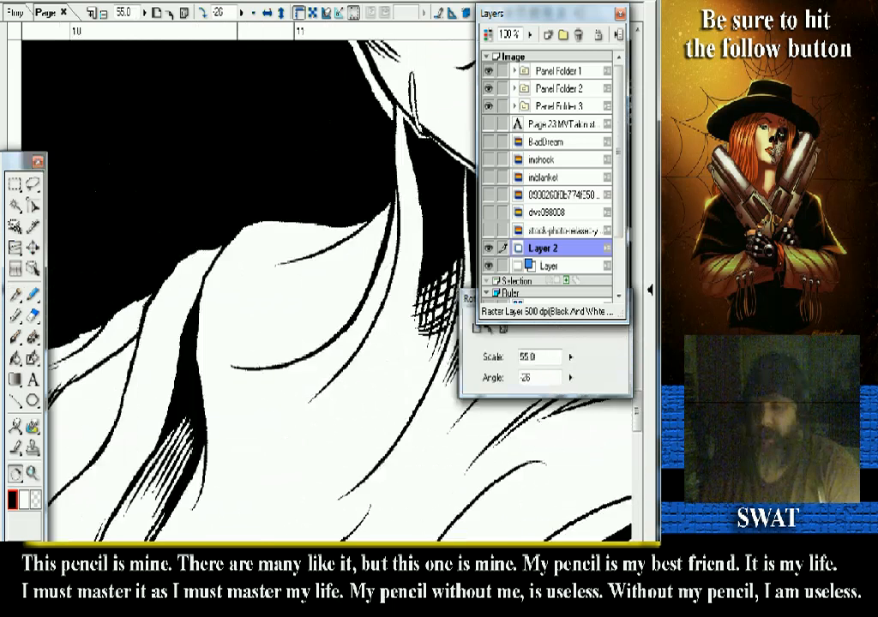
{"action": "scroll", "coordinate": [407, 494], "scroll_direction": "down", "scroll_amount": 3}
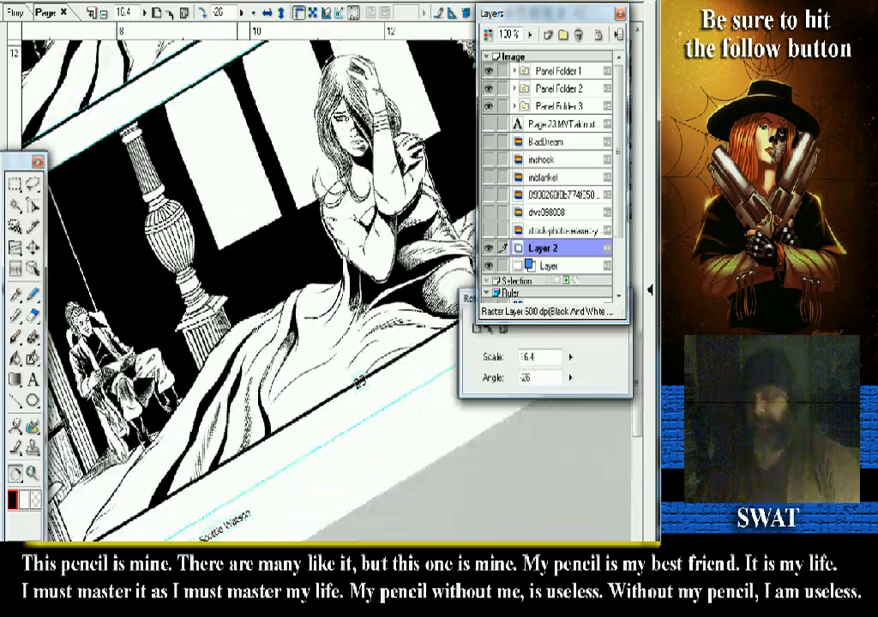
{"action": "scroll", "coordinate": [360, 382], "scroll_direction": "down", "scroll_amount": 1}
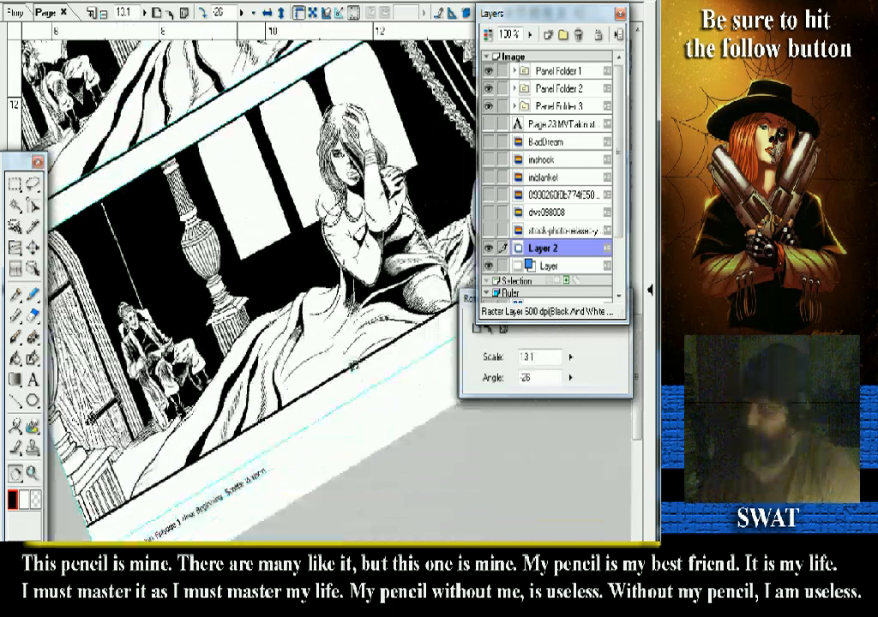
{"action": "left_click_drag", "start_coordinate": [354, 366], "coordinate": [333, 372]}
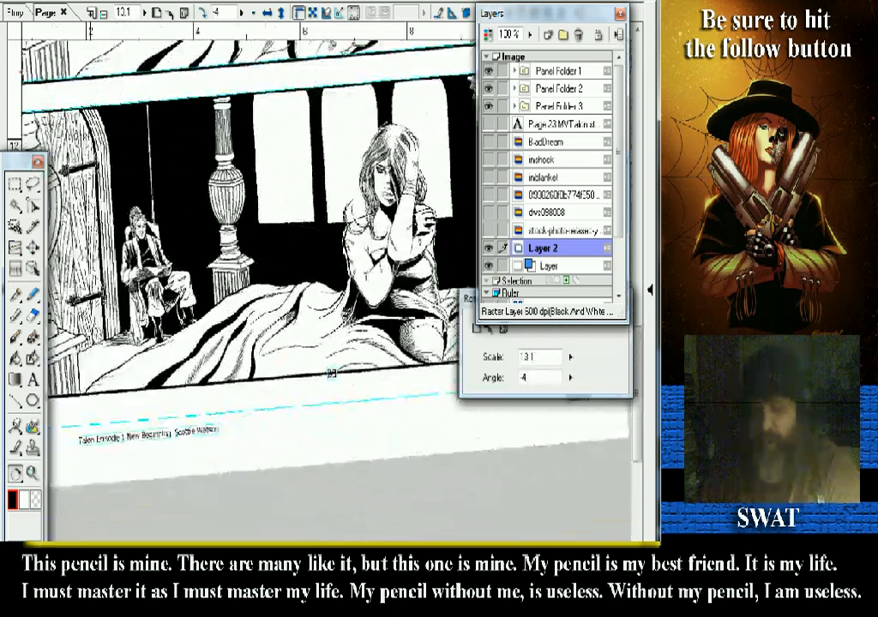
{"action": "key", "text": "z"}
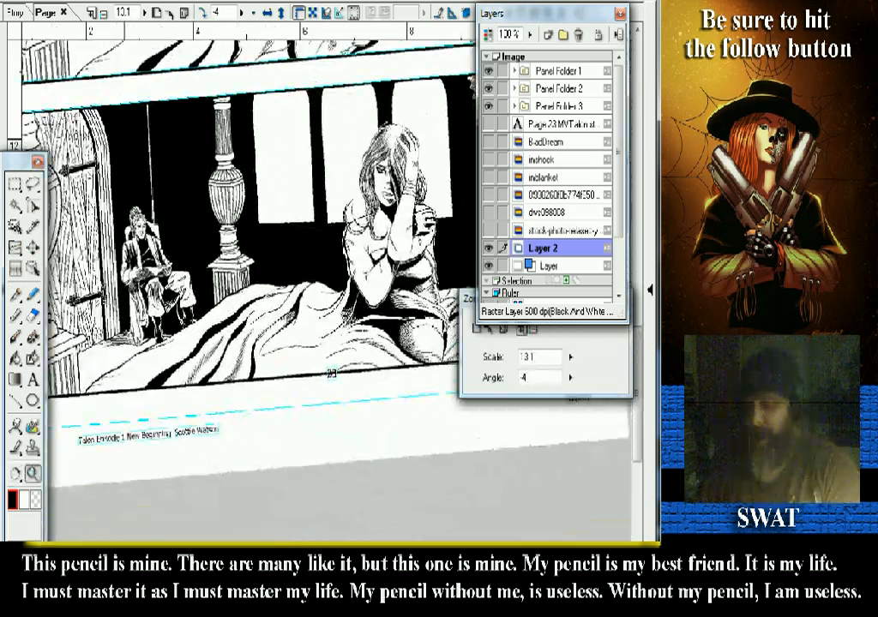
{"action": "left_click_drag", "start_coordinate": [334, 351], "coordinate": [368, 351]}
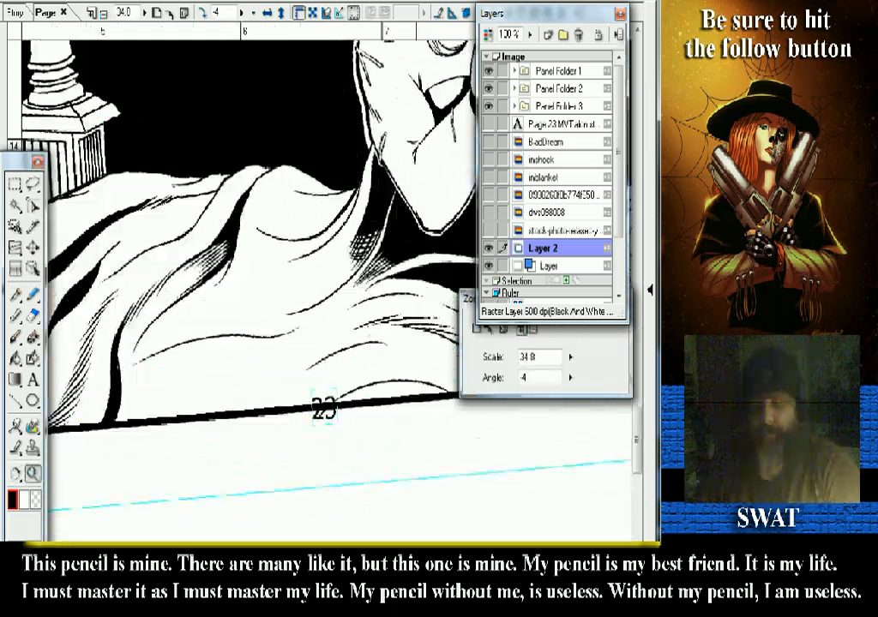
{"action": "left_click_drag", "start_coordinate": [206, 141], "coordinate": [402, 334]}
{"action": "key", "text": "p"}
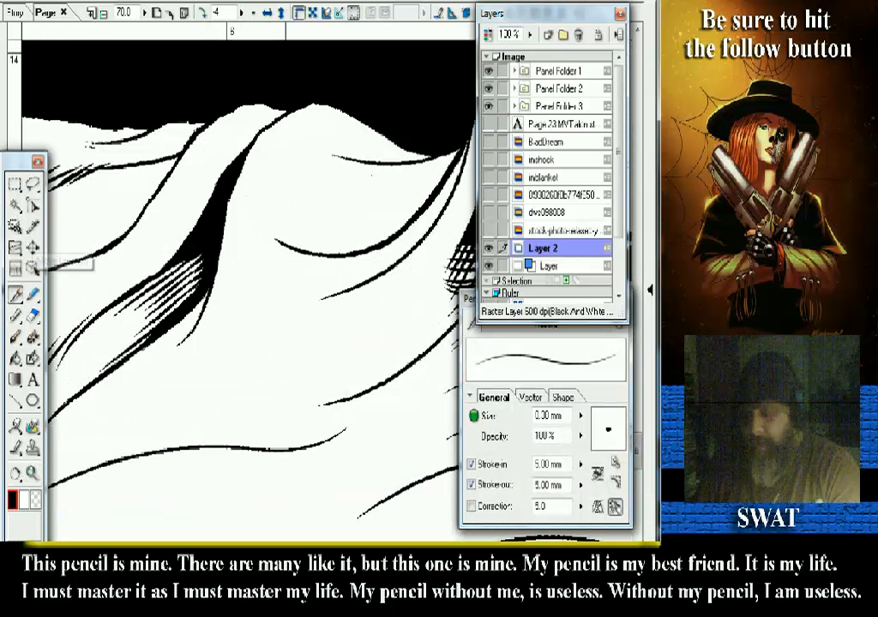
{"action": "left_click_drag", "start_coordinate": [285, 208], "coordinate": [221, 364]}
{"action": "left_click_drag", "start_coordinate": [244, 314], "coordinate": [202, 388]}
{"action": "key", "text": "ctrl+z"}
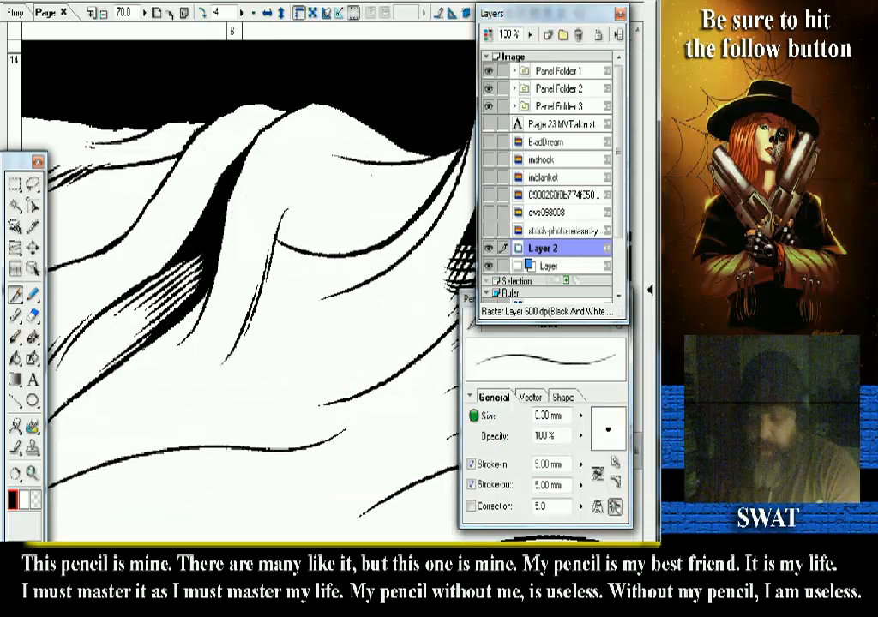
- Add tapered hatching trailing down-left from the new fold contour and along the fold's upper curve near the short crease
{"action": "left_click_drag", "start_coordinate": [243, 313], "coordinate": [189, 396]}
{"action": "left_click_drag", "start_coordinate": [223, 341], "coordinate": [167, 410]}
{"action": "left_click_drag", "start_coordinate": [155, 292], "coordinate": [114, 336]}
{"action": "left_click_drag", "start_coordinate": [126, 315], "coordinate": [95, 349]}
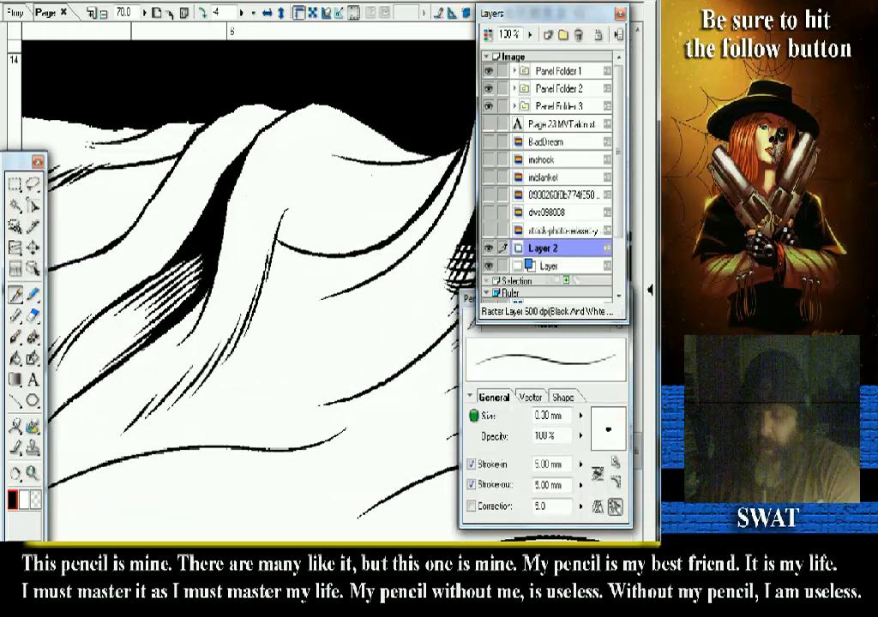
{"action": "mouse_move", "coordinate": [248, 137]}
{"action": "left_mouse_down"}
{"action": "mouse_move", "coordinate": [220, 194]}
{"action": "mouse_move", "coordinate": [239, 169]}
{"action": "left_mouse_up"}
{"action": "left_click_drag", "start_coordinate": [272, 127], "coordinate": [252, 157]}
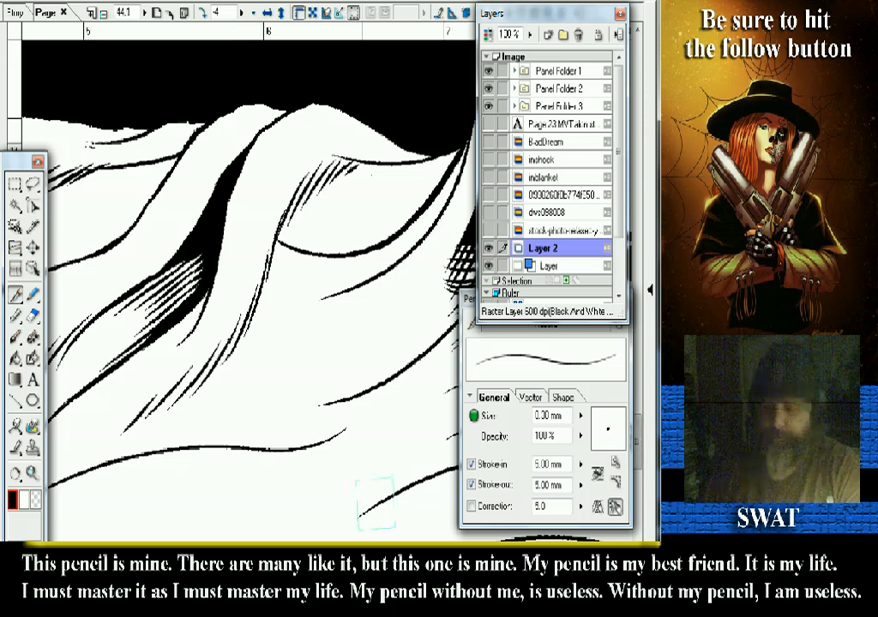
- Examine the inked blanket at reduced scale alongside the whole bottom panel and the panel above, with the page straightened to 0 degrees
{"action": "key", "text": "ctrl+minus"}
{"action": "key", "text": "ctrl+minus"}
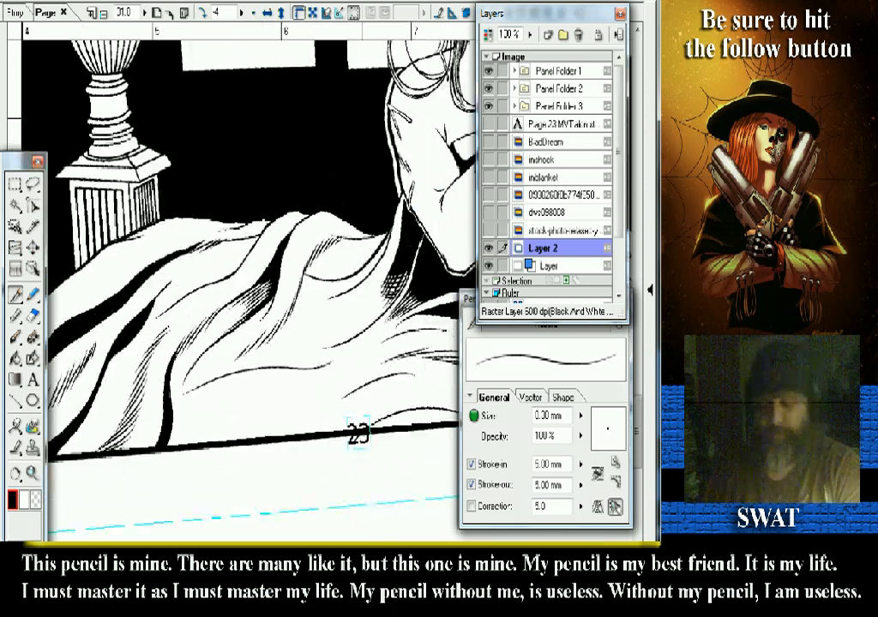
{"action": "left_click_drag", "start_coordinate": [128, 343], "coordinate": [154, 292]}
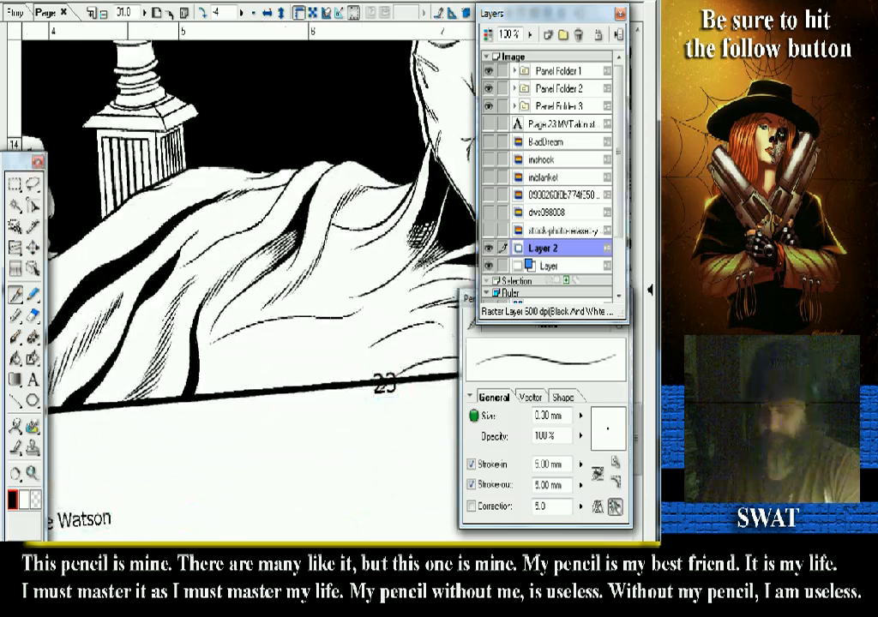
{"action": "left_click_drag", "start_coordinate": [368, 326], "coordinate": [147, 387]}
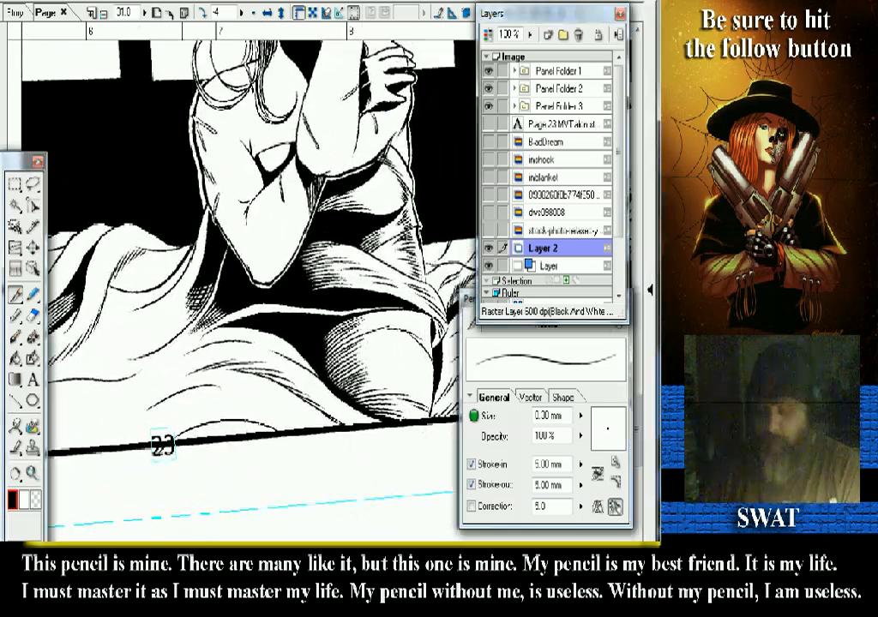
{"action": "key", "text": "ctrl+minus"}
{"action": "key", "text": "ctrl+minus"}
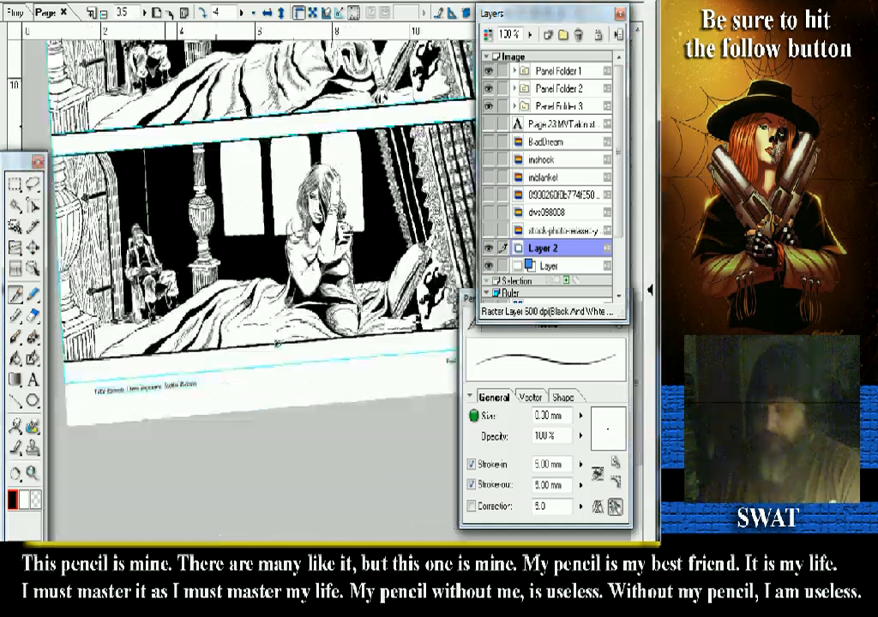
{"action": "key", "text": "ctrl+minus"}
{"action": "key", "text": "r"}
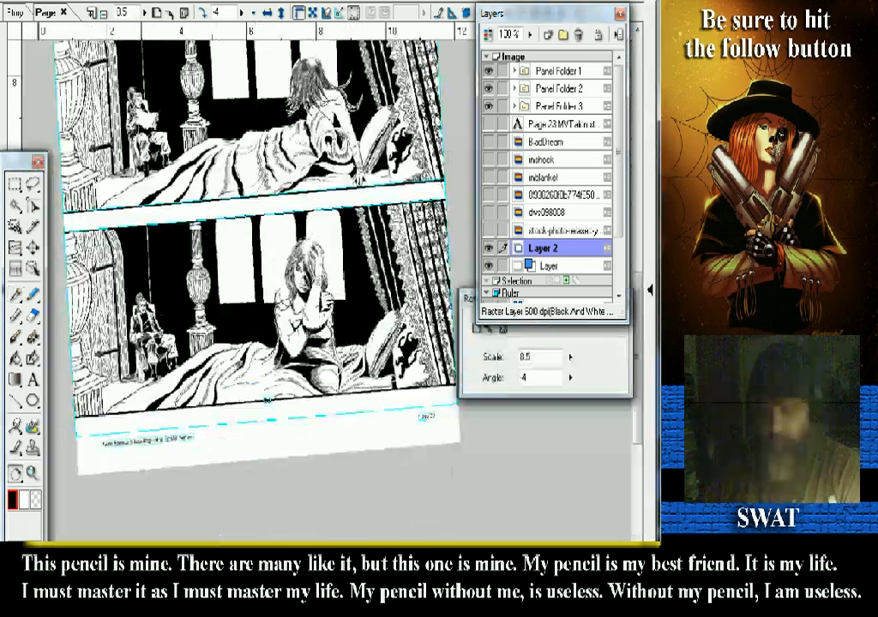
{"action": "left_click_drag", "start_coordinate": [257, 384], "coordinate": [273, 516]}
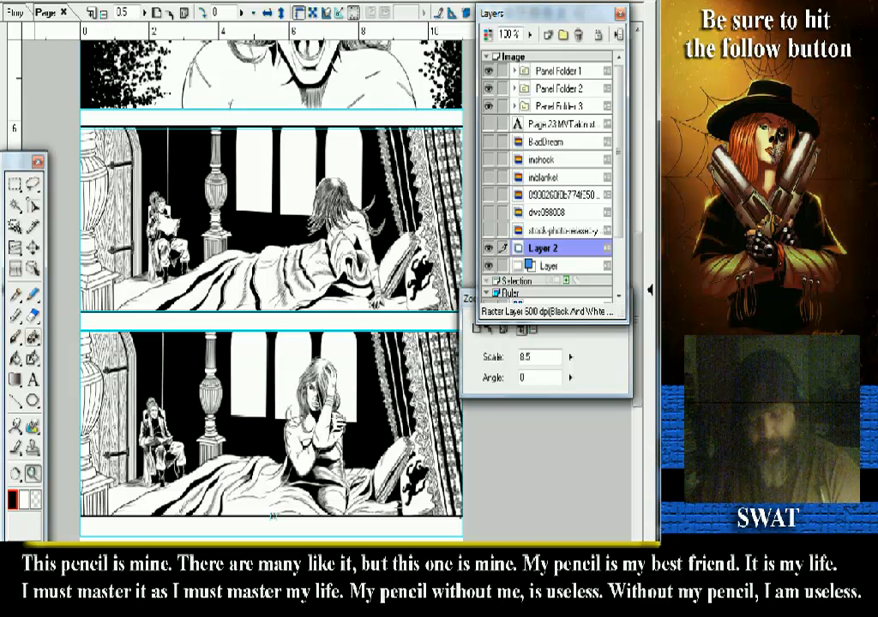
- Remove the long, nearly horizontal crease line across the lower blanket beneath the newly hatched fold
{"action": "key", "text": "z"}
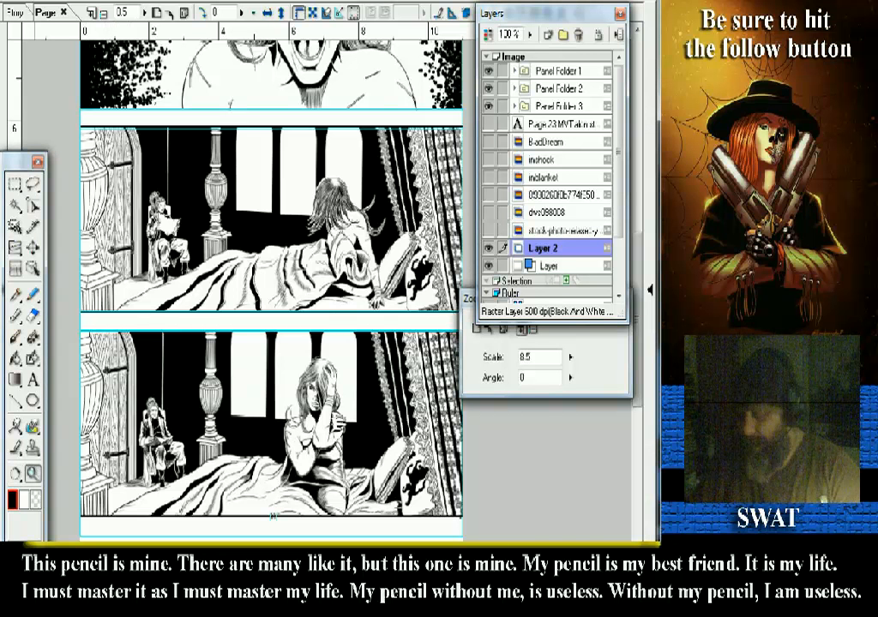
{"action": "left_click_drag", "start_coordinate": [219, 427], "coordinate": [347, 514]}
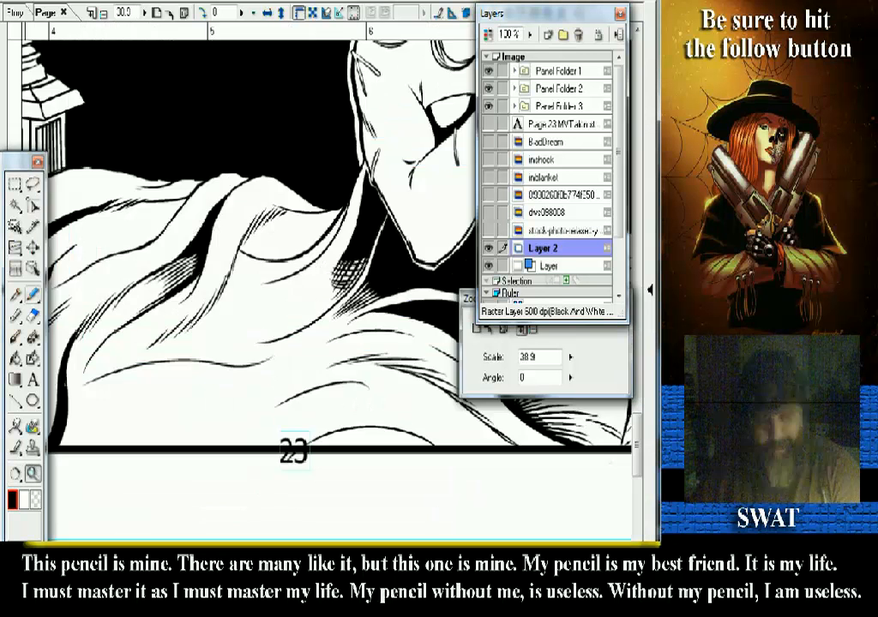
{"action": "key", "text": "p"}
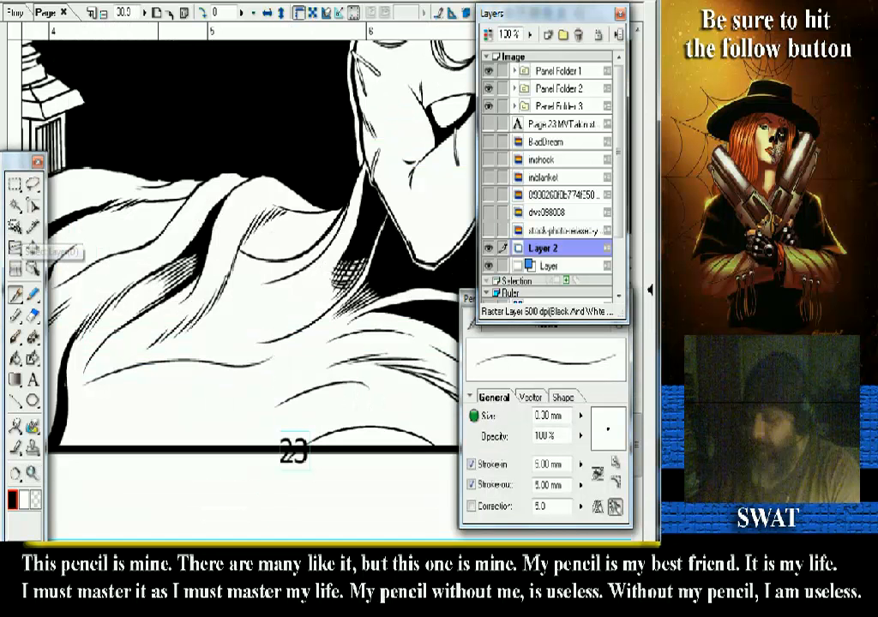
{"action": "left_click_drag", "start_coordinate": [214, 300], "coordinate": [365, 224]}
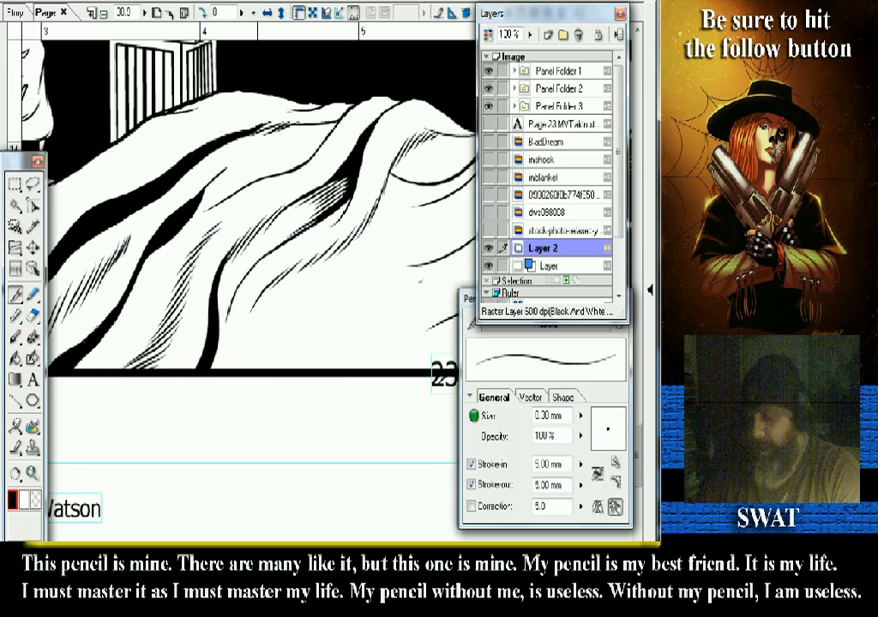
- Extend the thin blanket fold contour down to the bottom panel border beside the thick black fold, with short hatching along its inner edge
{"action": "key", "text": "r"}
{"action": "left_click_drag", "start_coordinate": [215, 172], "coordinate": [320, 109]}
{"action": "left_click_drag", "start_coordinate": [364, 460], "coordinate": [449, 350]}
{"action": "scroll", "coordinate": [417, 335], "scroll_direction": "down", "scroll_amount": 4}
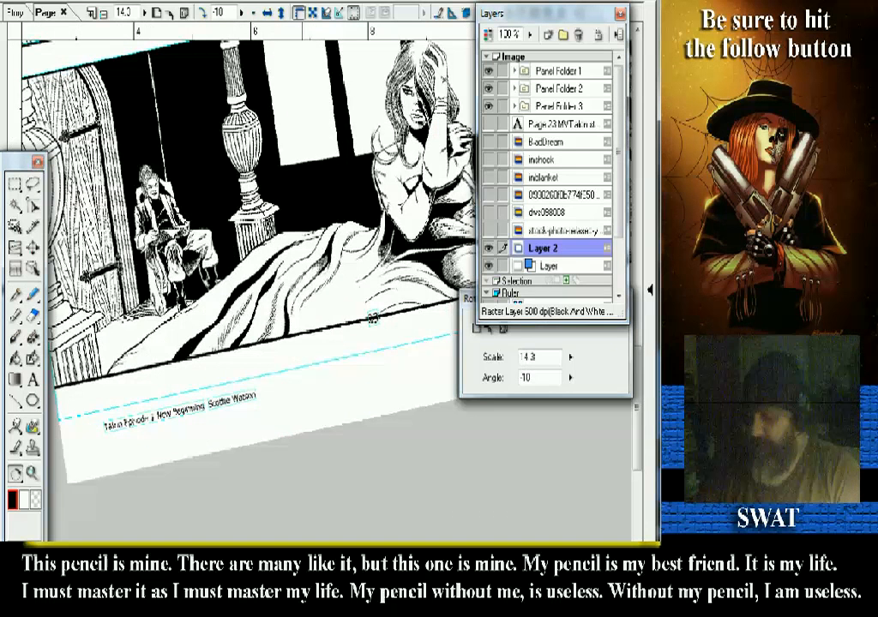
{"action": "left_click", "coordinate": [31, 473]}
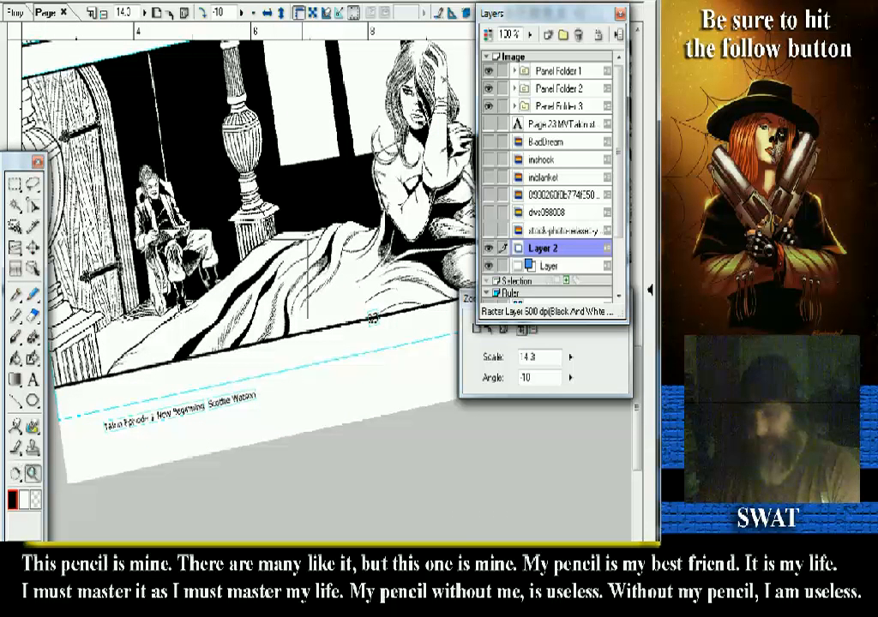
{"action": "left_click", "coordinate": [373, 319]}
{"action": "key", "text": "p"}
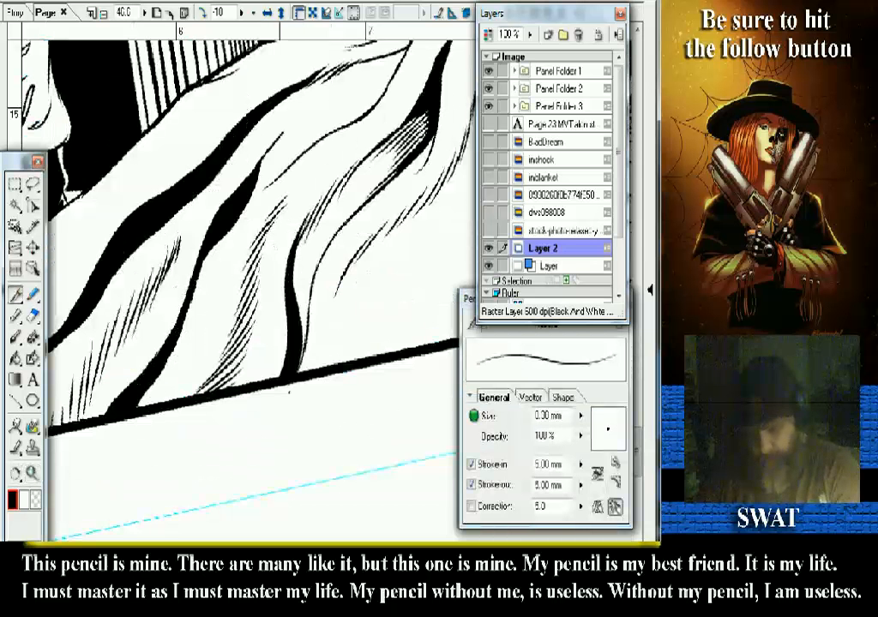
{"action": "scroll", "coordinate": [227, 257], "scroll_direction": "up", "scroll_amount": 2}
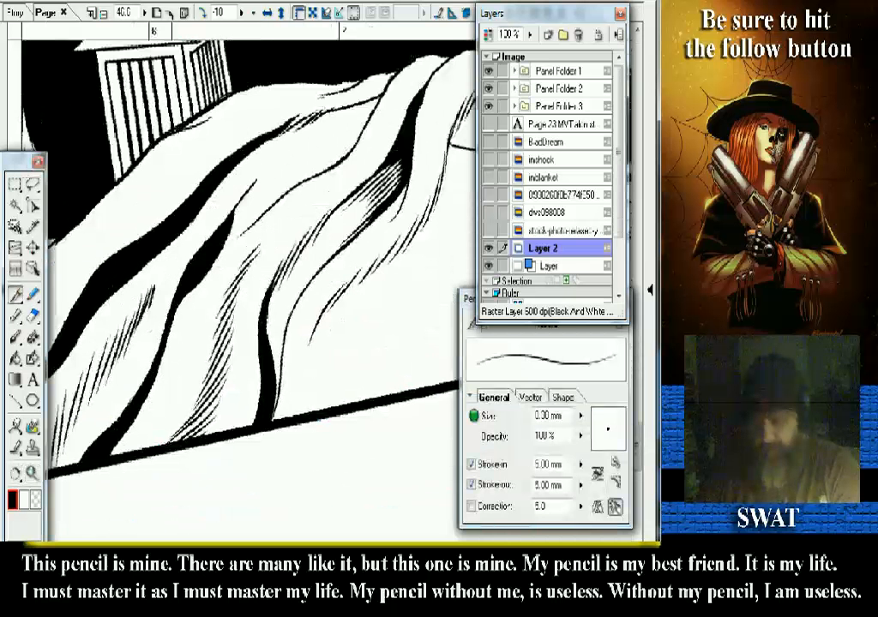
{"action": "scroll", "coordinate": [249, 275], "scroll_direction": "up", "scroll_amount": 2}
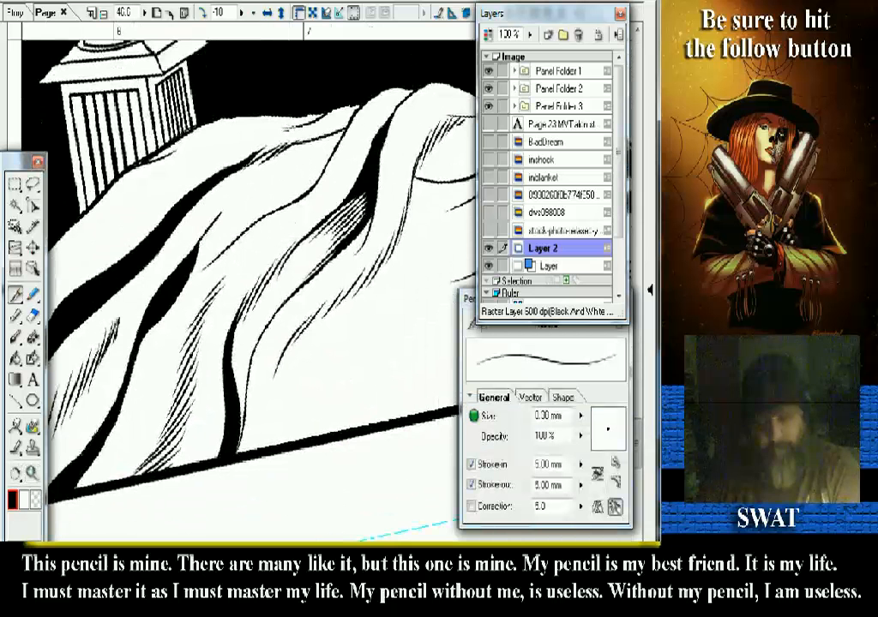
{"action": "left_click_drag", "start_coordinate": [276, 353], "coordinate": [238, 482]}
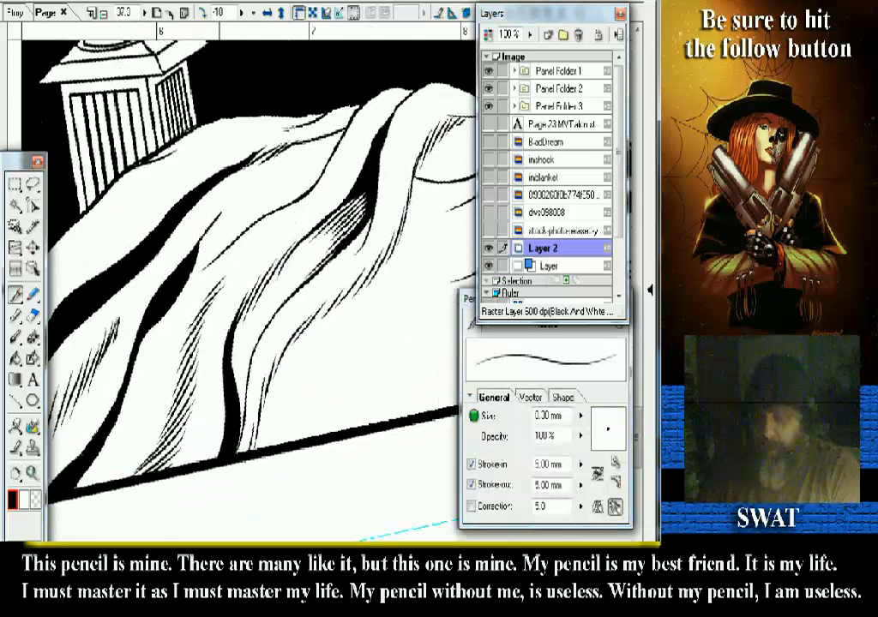
- Add tapered hatching strokes along the underside of the thin crease running between the two thick black blanket folds
{"action": "scroll", "coordinate": [343, 335], "scroll_direction": "down", "scroll_amount": 1}
{"action": "scroll", "coordinate": [343, 334], "scroll_direction": "down", "scroll_amount": 1}
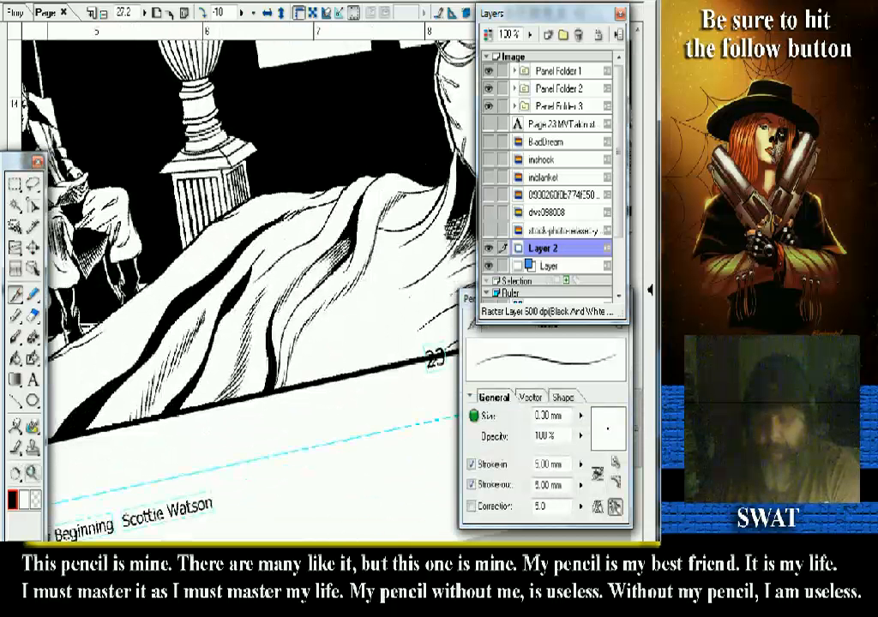
{"action": "left_click", "coordinate": [32, 473]}
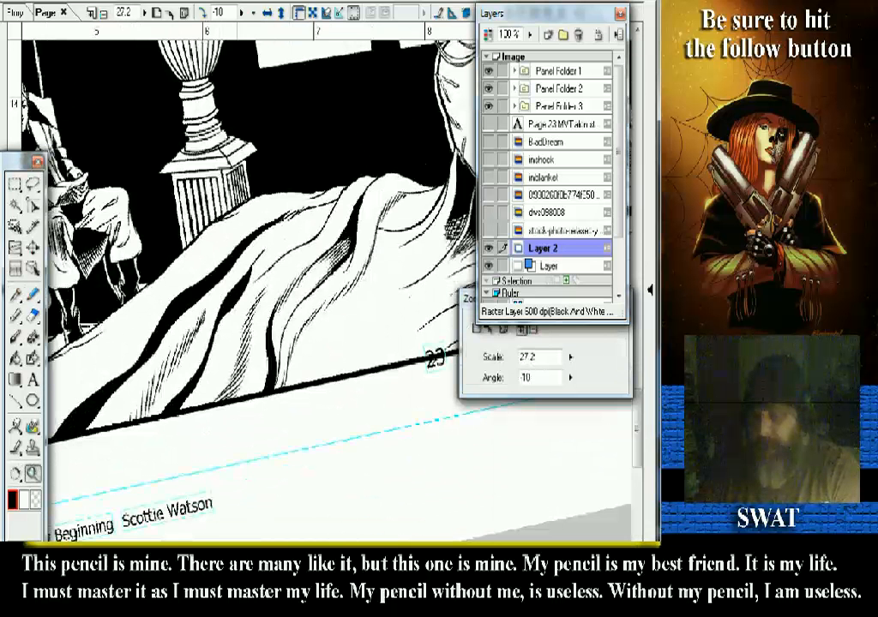
{"action": "left_click_drag", "start_coordinate": [173, 200], "coordinate": [398, 387]}
{"action": "key", "text": "p"}
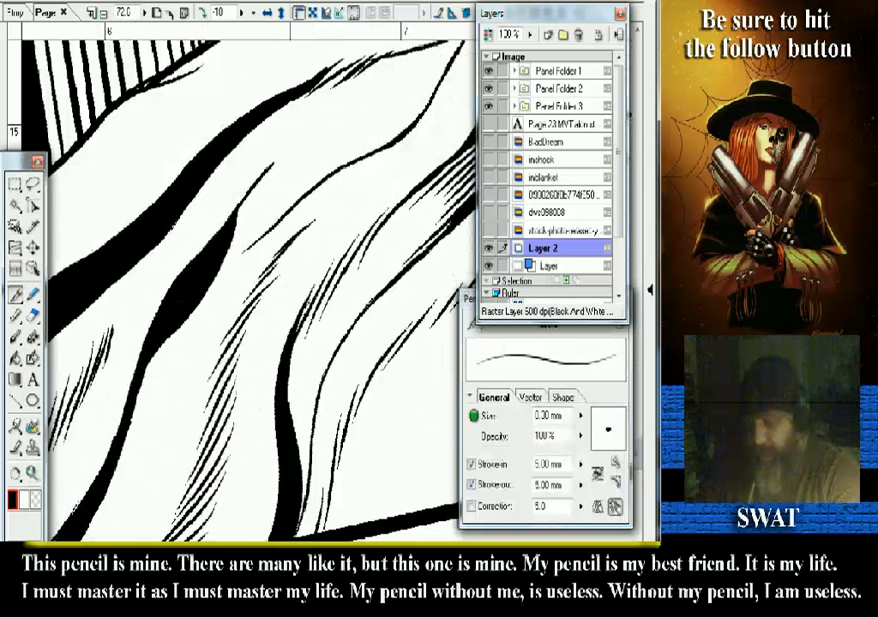
{"action": "left_click_drag", "start_coordinate": [314, 216], "coordinate": [266, 259]}
{"action": "left_click_drag", "start_coordinate": [326, 201], "coordinate": [289, 227]}
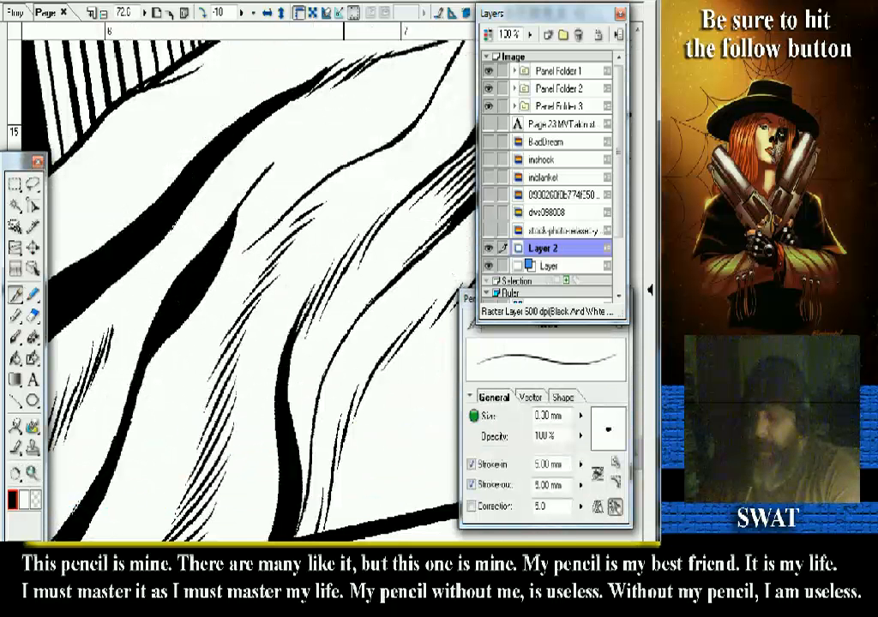
{"action": "left_click_drag", "start_coordinate": [342, 185], "coordinate": [301, 210]}
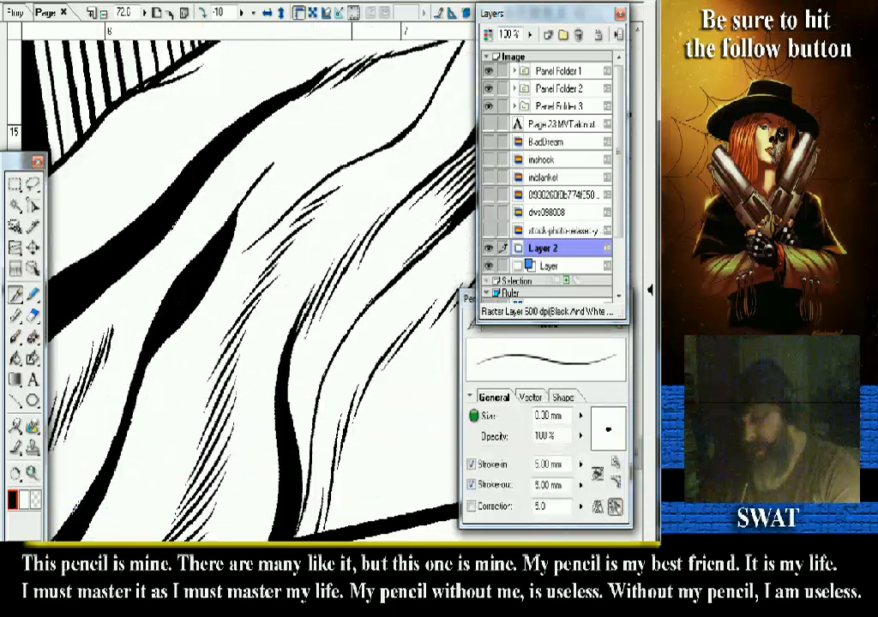
{"action": "left_click_drag", "start_coordinate": [286, 136], "coordinate": [255, 157]}
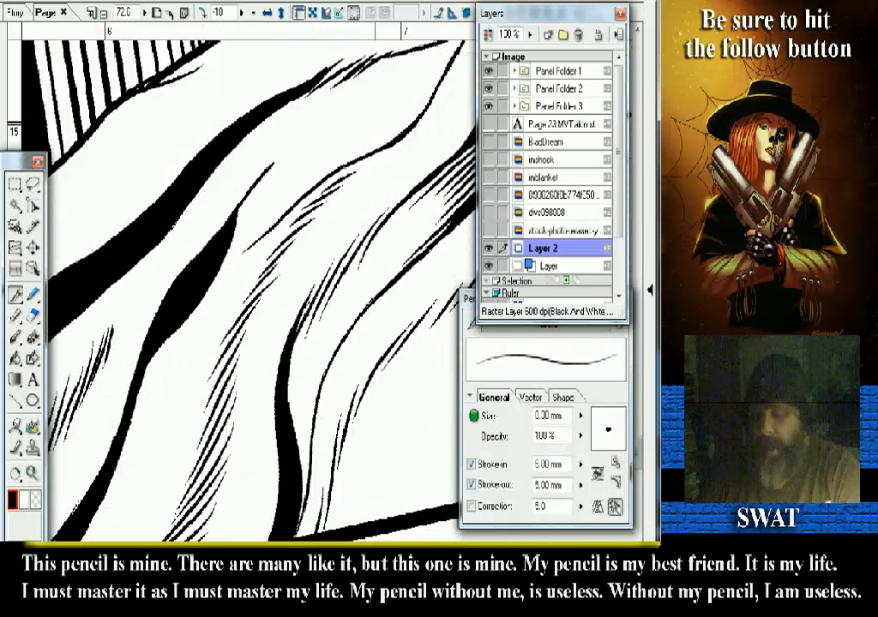
{"action": "key", "text": "ctrl+minus"}
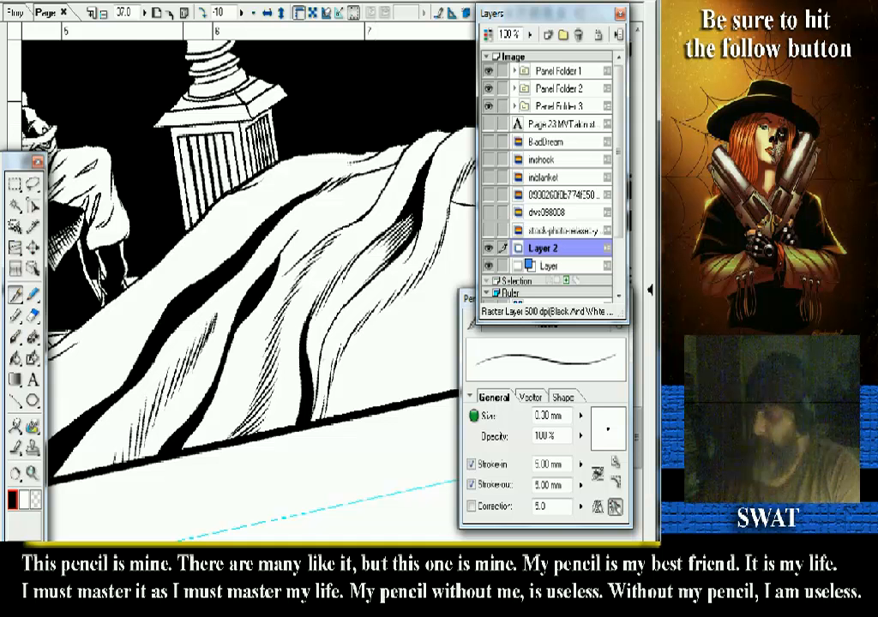
- Examine the hatched blanket beside the column and seated figure, with the page straightened and with it turned to 87 degrees
{"action": "key", "text": "r"}
{"action": "left_click_drag", "start_coordinate": [446, 390], "coordinate": [515, 417]}
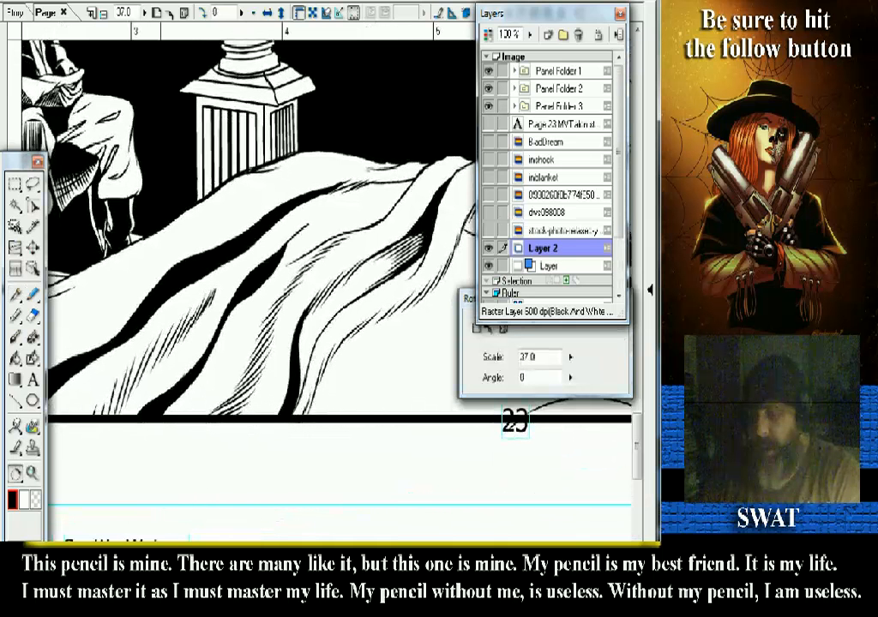
{"action": "key", "text": "p"}
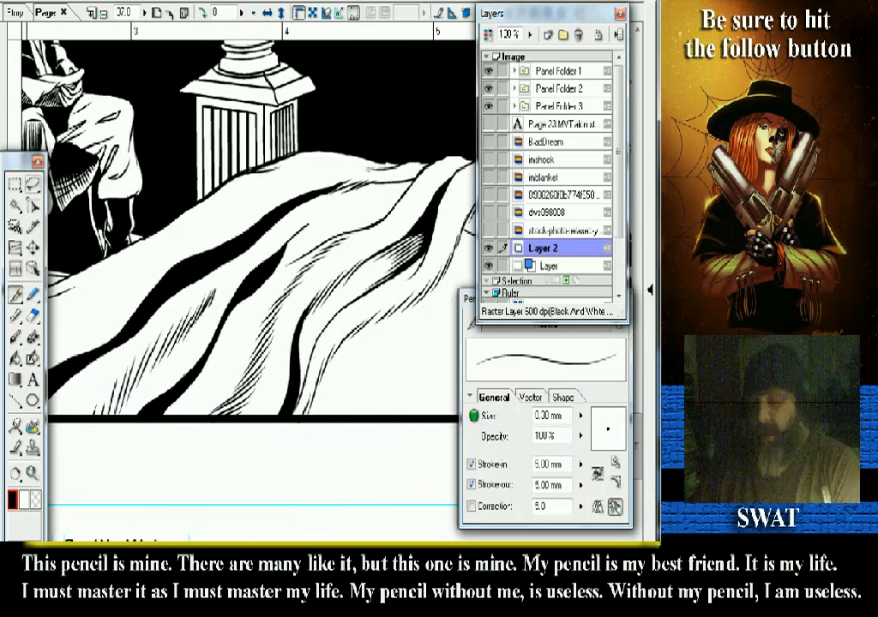
{"action": "scroll", "coordinate": [248, 240], "scroll_direction": "up", "scroll_amount": 1}
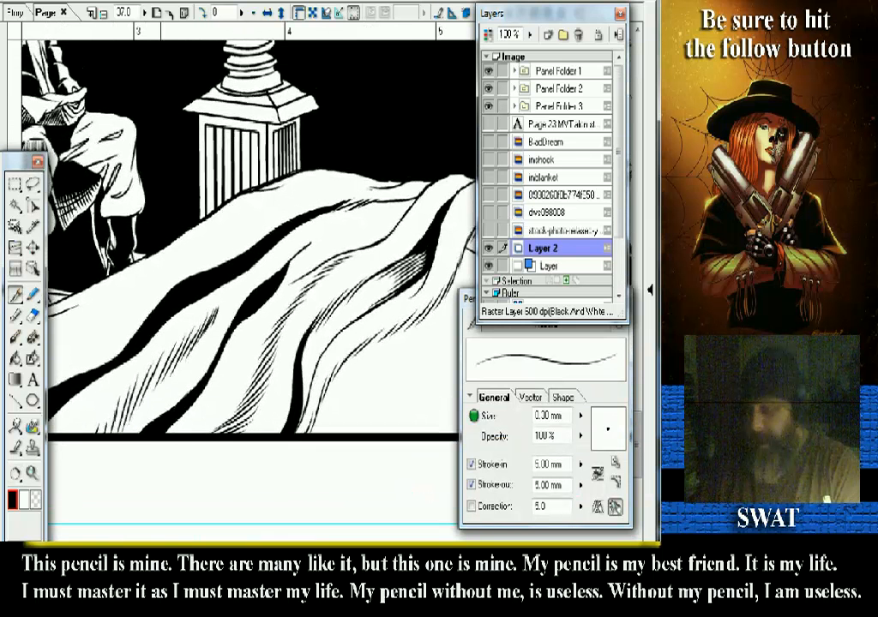
{"action": "left_click_drag", "start_coordinate": [249, 240], "coordinate": [294, 330]}
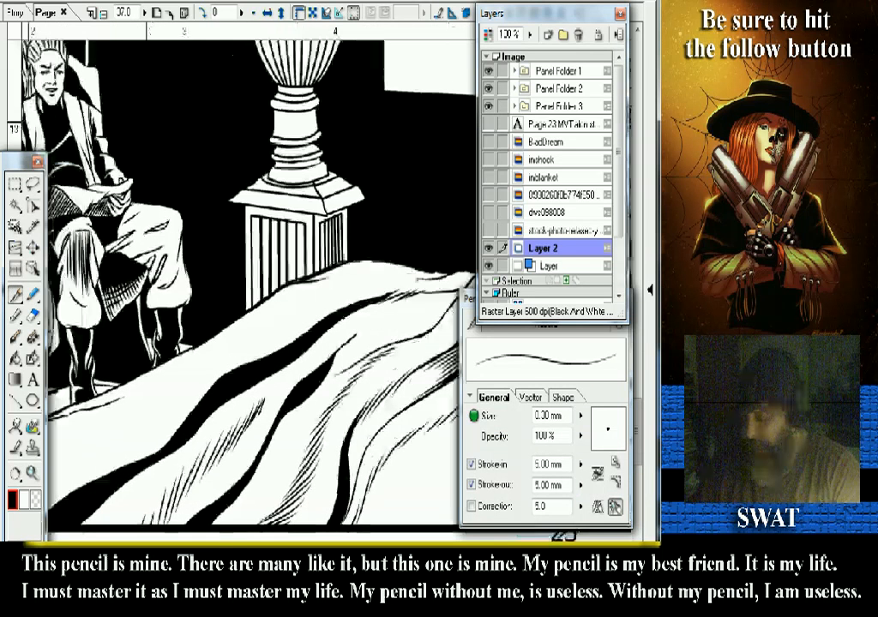
{"action": "scroll", "coordinate": [304, 257], "scroll_direction": "down", "scroll_amount": 1}
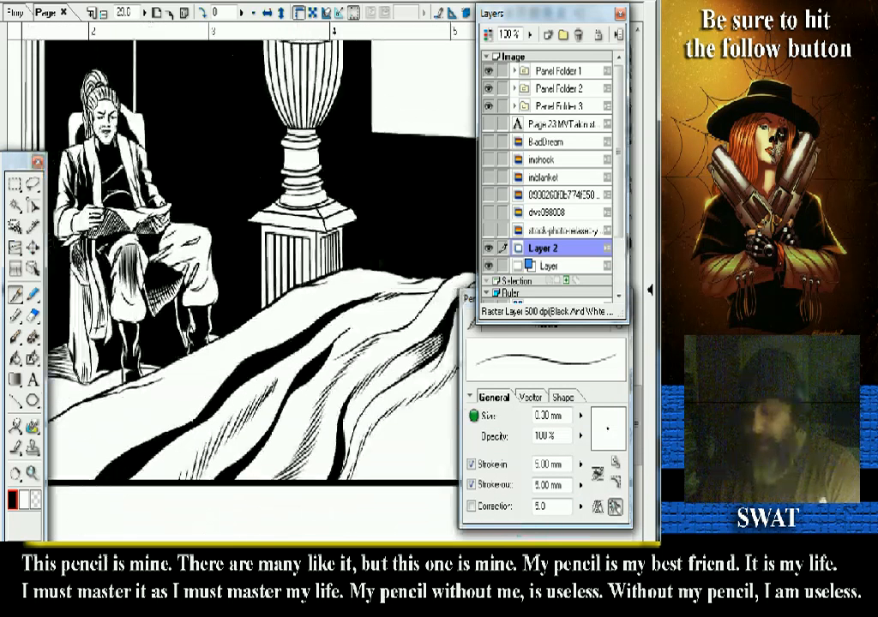
{"action": "mouse_move", "coordinate": [257, 257]}
{"action": "left_mouse_down"}
{"action": "mouse_move", "coordinate": [304, 330]}
{"action": "mouse_move", "coordinate": [290, 305]}
{"action": "mouse_move", "coordinate": [296, 261]}
{"action": "mouse_move", "coordinate": [308, 253]}
{"action": "left_mouse_up"}
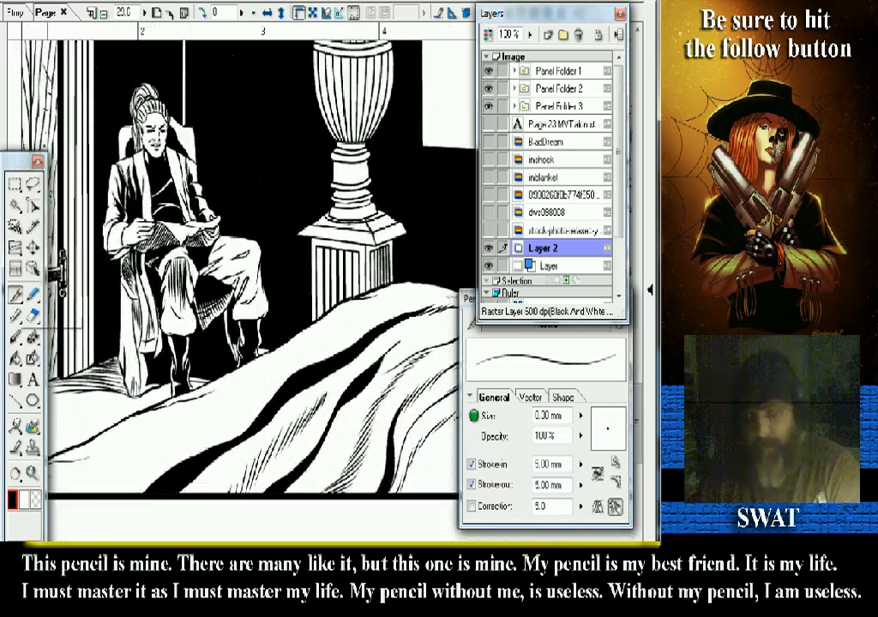
{"action": "key", "text": "r"}
{"action": "left_click_drag", "start_coordinate": [171, 360], "coordinate": [255, 126]}
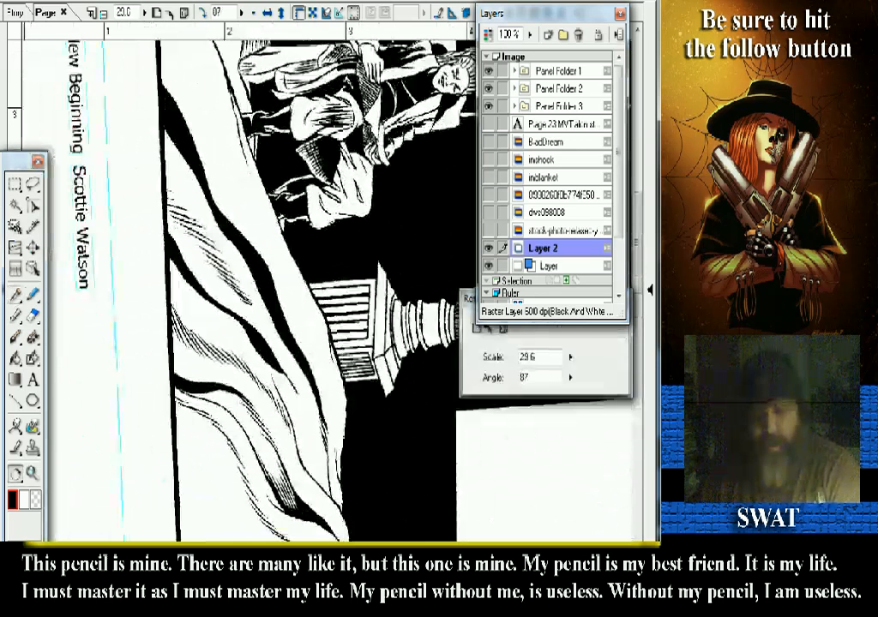
{"action": "key", "text": "p"}
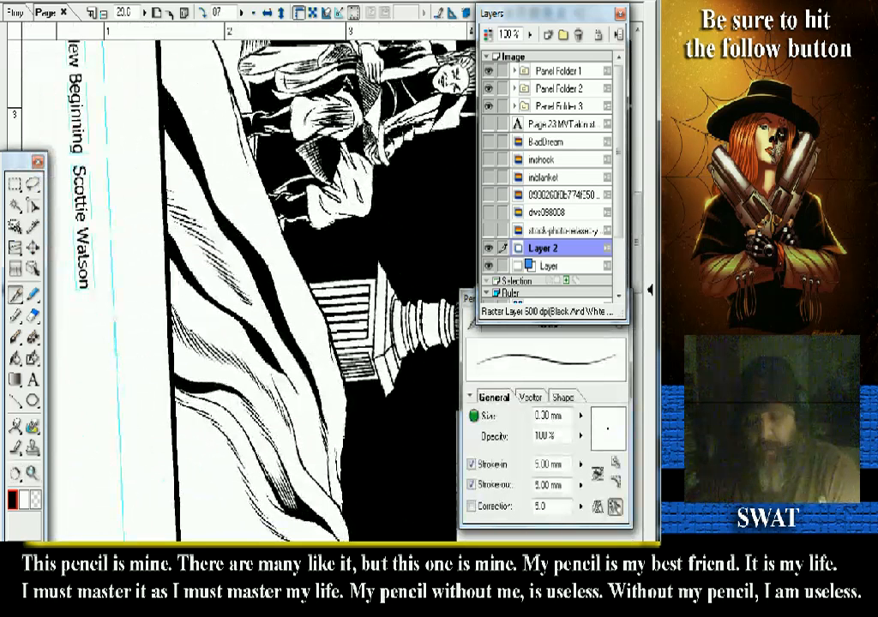
{"action": "key", "text": "r"}
{"action": "left_click_drag", "start_coordinate": [398, 426], "coordinate": [475, 294]}
{"action": "left_click_drag", "start_coordinate": [473, 218], "coordinate": [413, 358]}
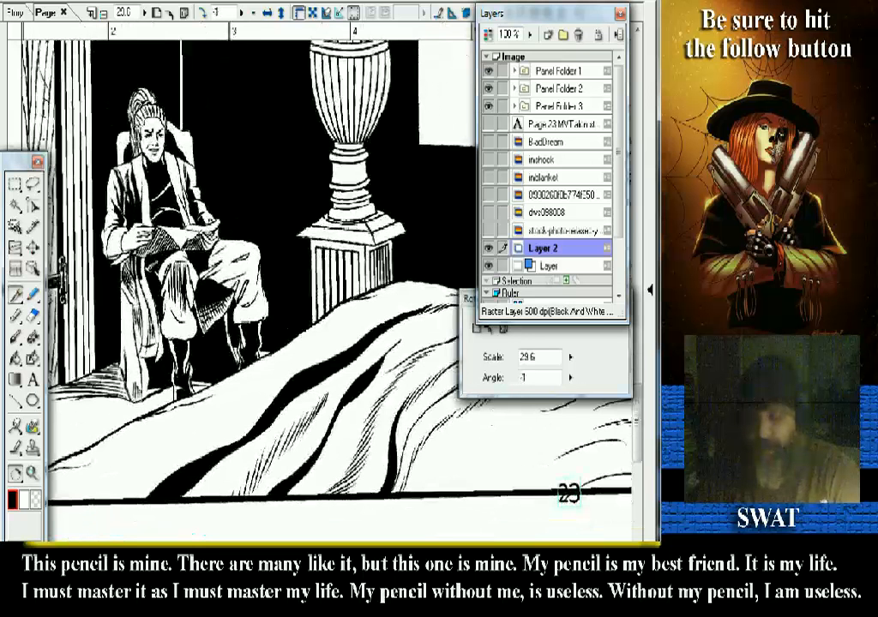
- Examine the blanket within the whole bottom panel at reduced scale, with the page straightened to 0 degrees
{"action": "left_click", "coordinate": [15, 294]}
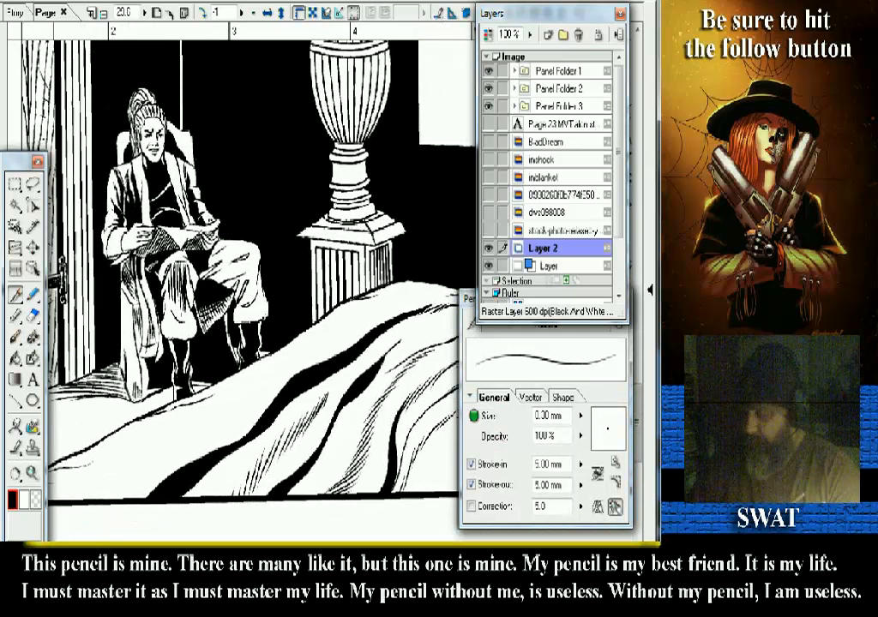
{"action": "scroll", "coordinate": [248, 265], "scroll_direction": "down", "scroll_amount": 1}
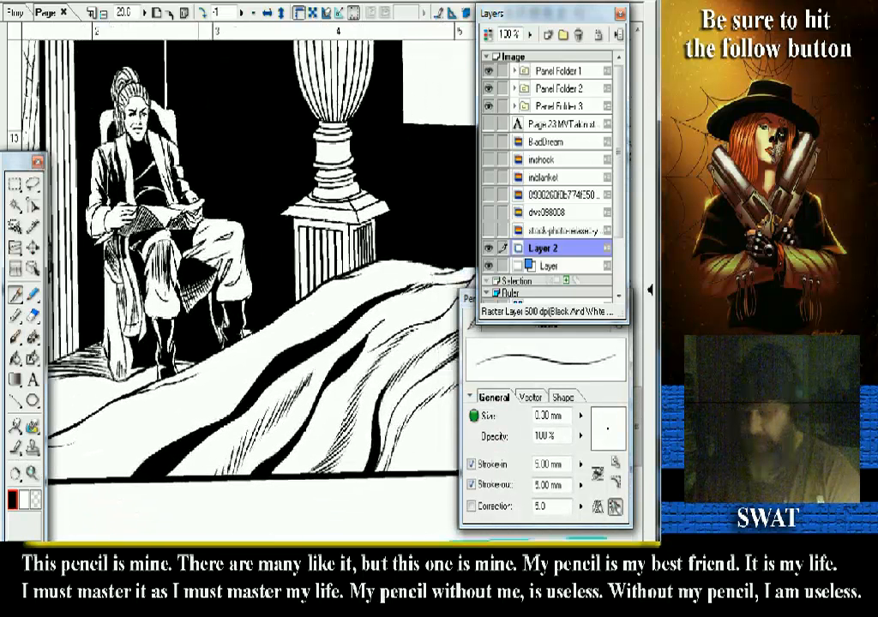
{"action": "scroll", "coordinate": [248, 266], "scroll_direction": "up", "scroll_amount": 1}
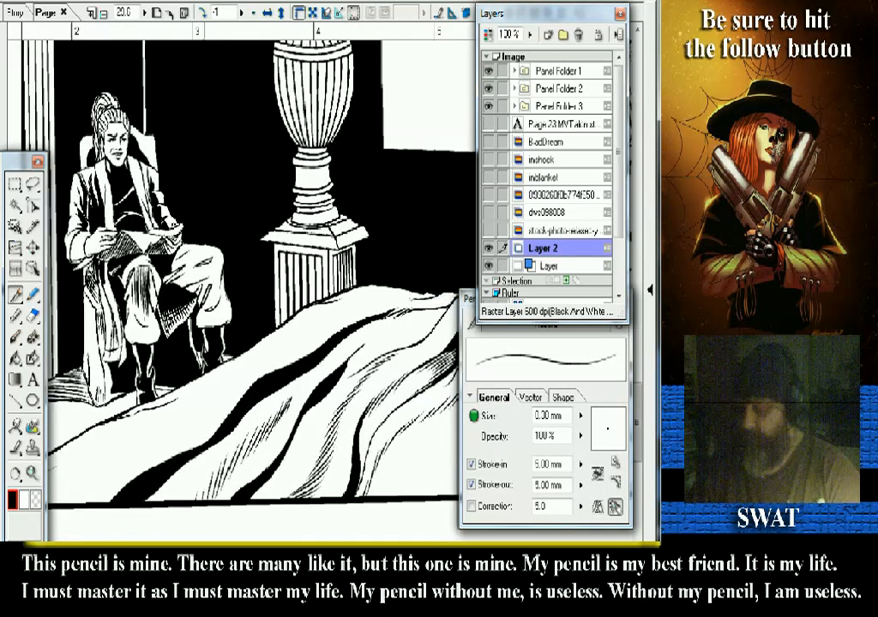
{"action": "left_click_drag", "start_coordinate": [257, 266], "coordinate": [244, 273]}
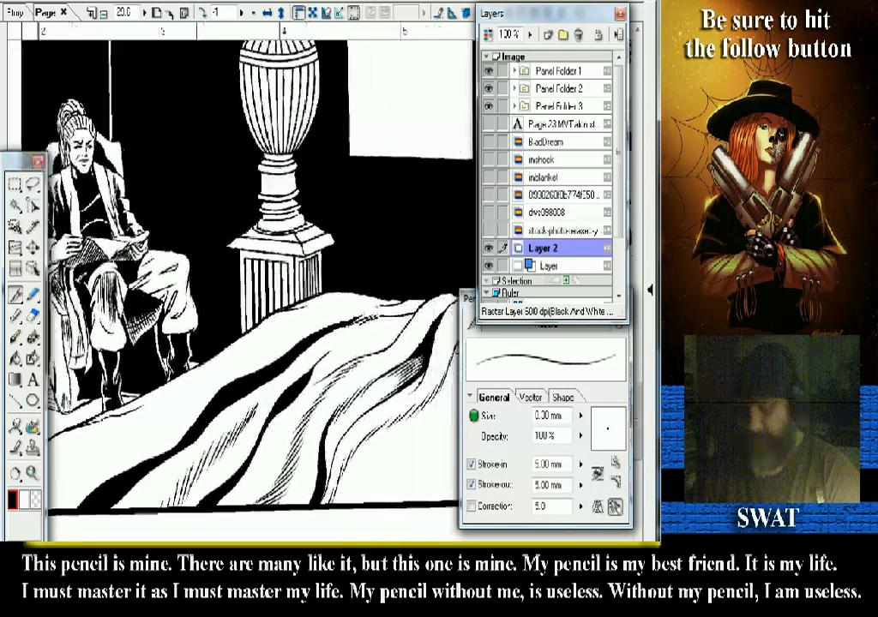
{"action": "scroll", "coordinate": [249, 283], "scroll_direction": "down", "scroll_amount": 5}
{"action": "scroll", "coordinate": [249, 283], "scroll_direction": "up", "scroll_amount": 2}
{"action": "scroll", "coordinate": [249, 257], "scroll_direction": "down", "scroll_amount": 4}
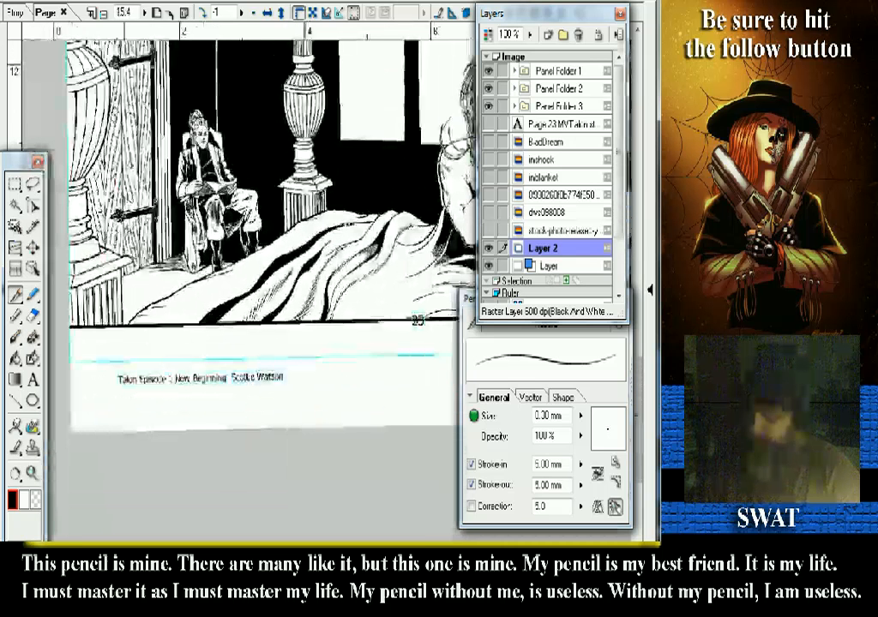
{"action": "key", "text": "shift+space"}
{"action": "left_click_drag", "start_coordinate": [417, 320], "coordinate": [347, 458]}
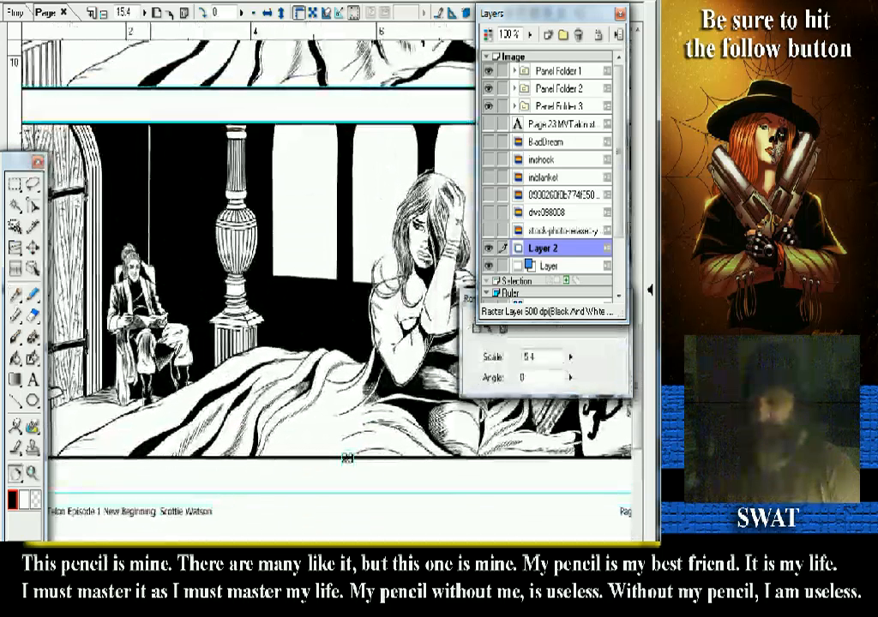
- Redraw the curved crease beneath the blanket's peak near the woman's elbow as a shallow tapered stroke joining the upper fold line
{"action": "key", "text": "z"}
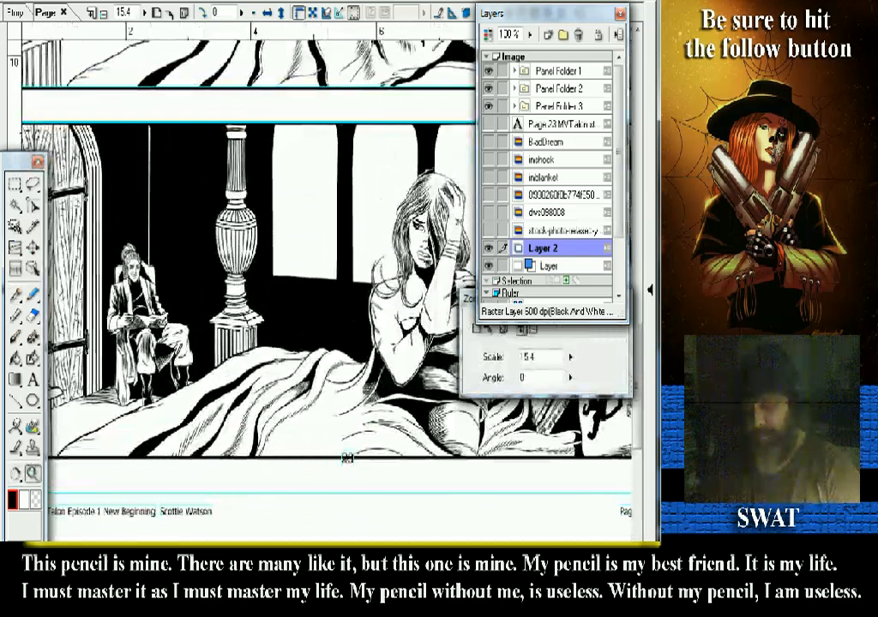
{"action": "left_click_drag", "start_coordinate": [232, 221], "coordinate": [335, 353]}
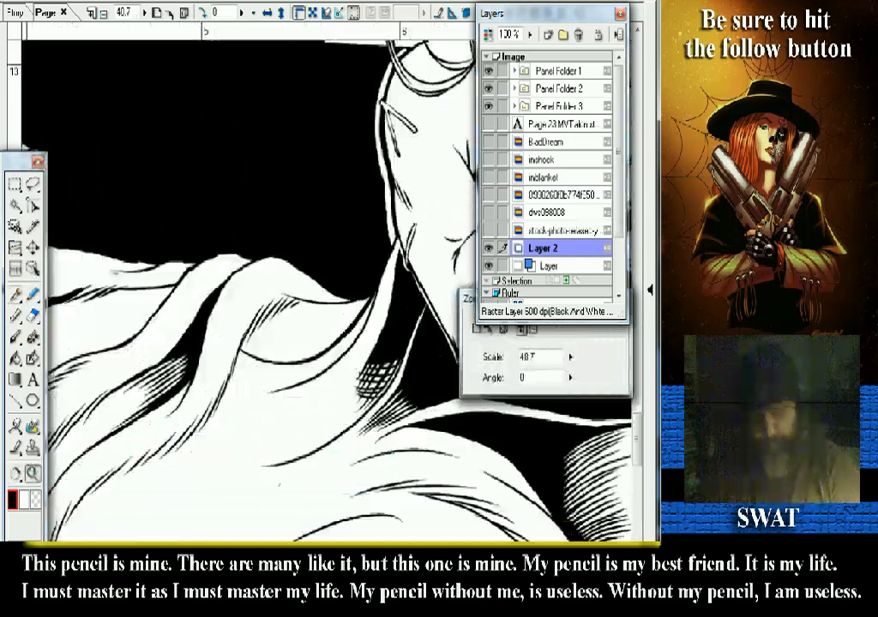
{"action": "key", "text": "p"}
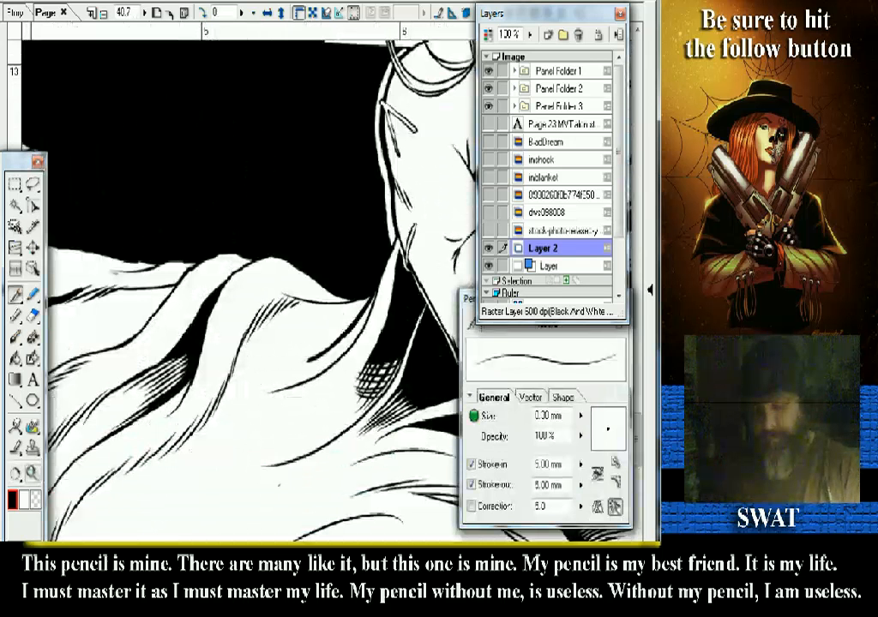
{"action": "key", "text": "slash"}
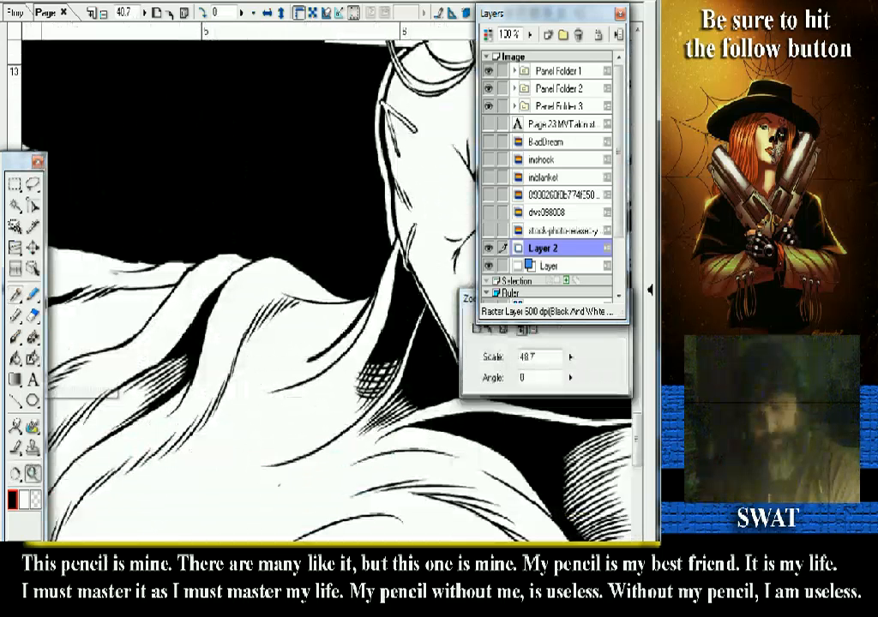
{"action": "key", "text": "p"}
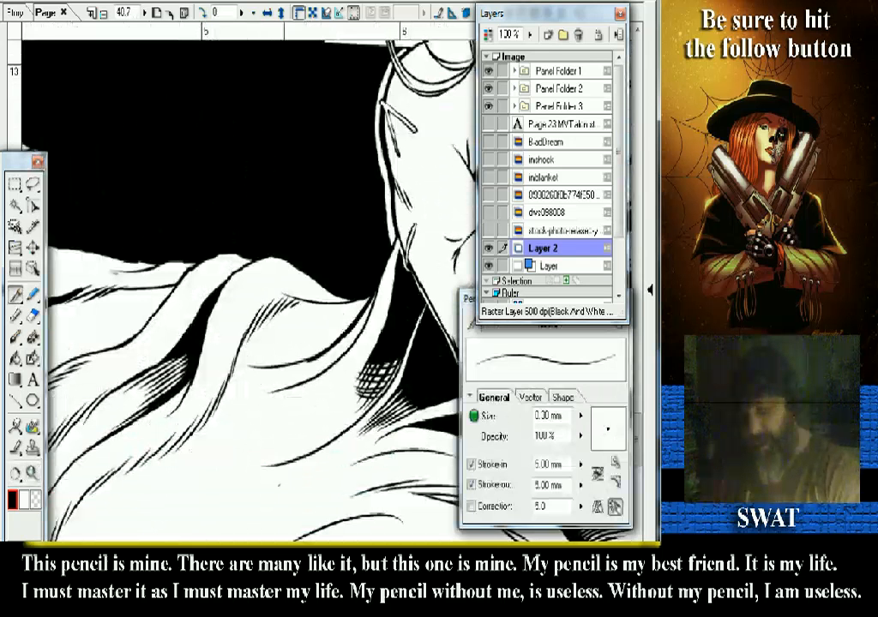
{"action": "left_click_drag", "start_coordinate": [249, 369], "coordinate": [308, 357]}
{"action": "left_click_drag", "start_coordinate": [241, 369], "coordinate": [330, 345]}
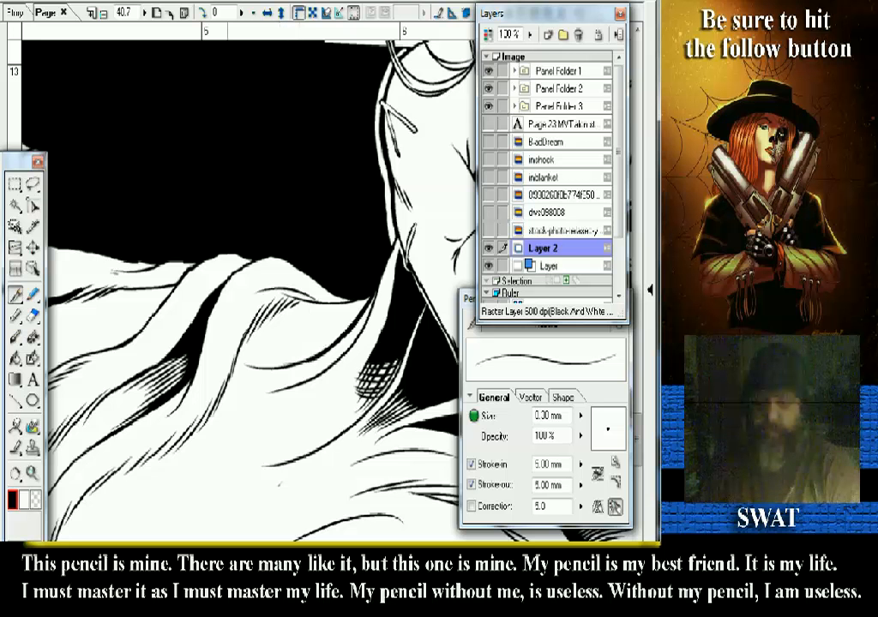
{"action": "key", "text": "ctrl+minus"}
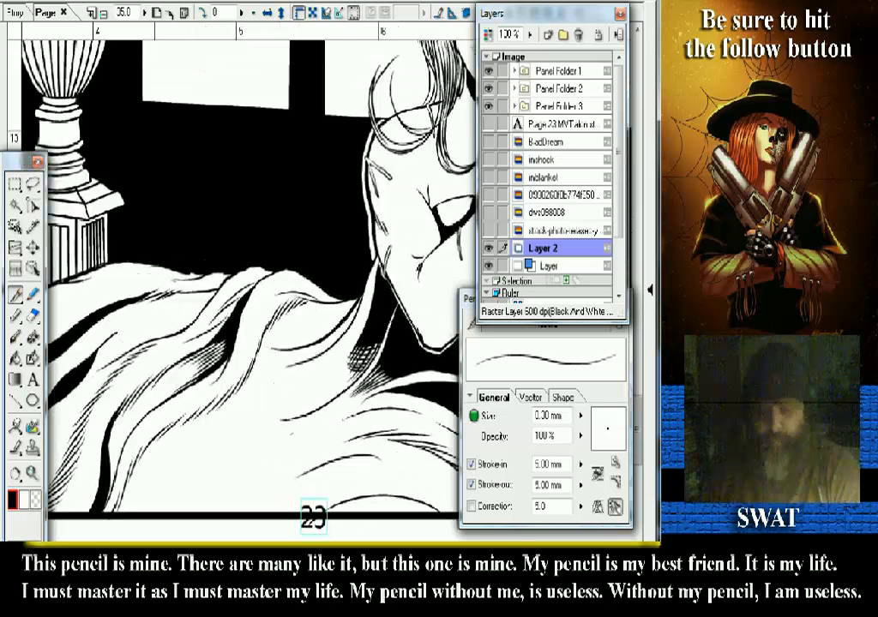
- Examine the hatched blanket from the woman's elbow to the seated figure at 22.7 percent scale
{"action": "key", "text": "ctrl+minus"}
{"action": "key", "text": "ctrl+minus"}
{"action": "key", "text": "ctrl+minus"}
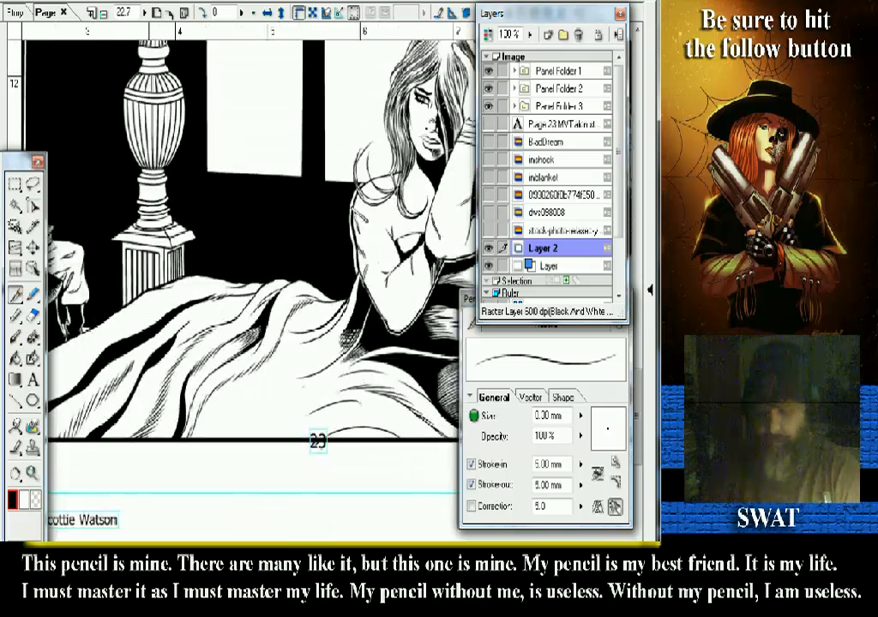
{"action": "scroll", "coordinate": [248, 240], "scroll_direction": "down", "scroll_amount": 2}
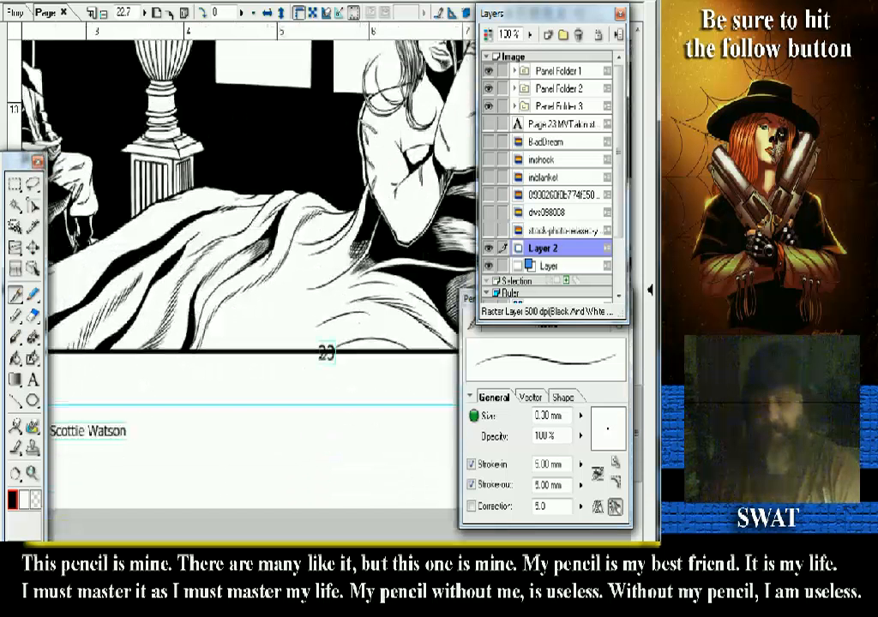
{"action": "scroll", "coordinate": [249, 240], "scroll_direction": "left", "scroll_amount": 3}
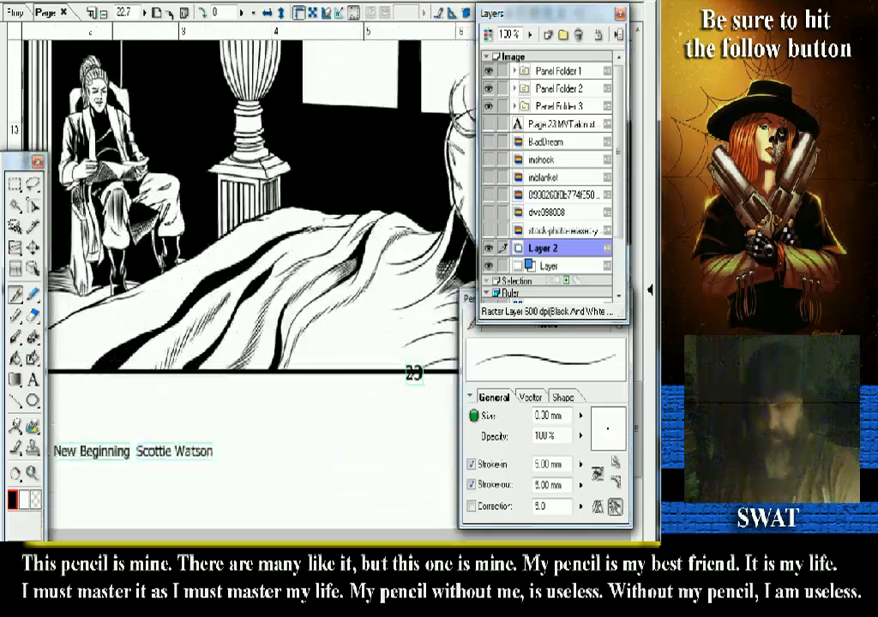
{"action": "scroll", "coordinate": [249, 240], "scroll_direction": "left", "scroll_amount": 4}
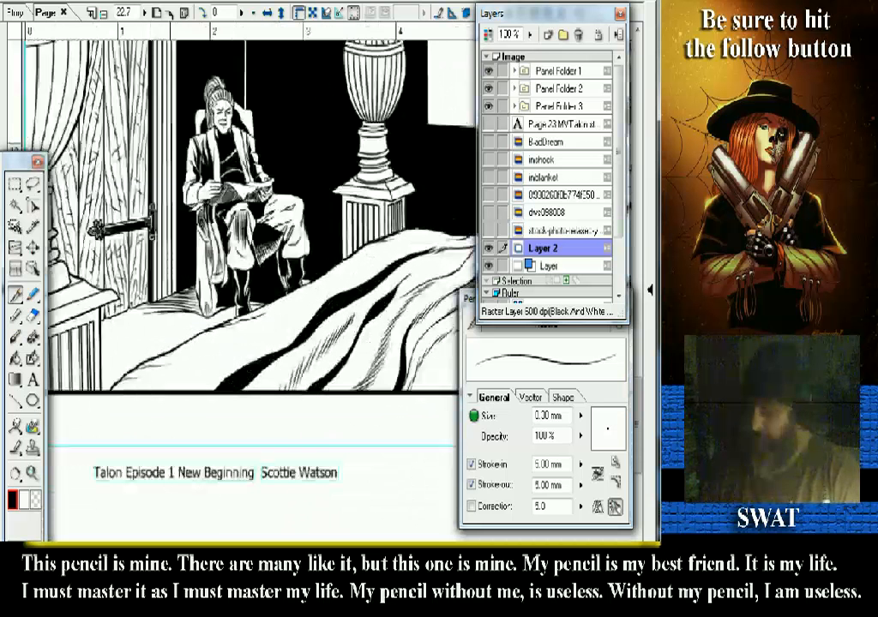
{"action": "scroll", "coordinate": [248, 240], "scroll_direction": "up", "scroll_amount": 1}
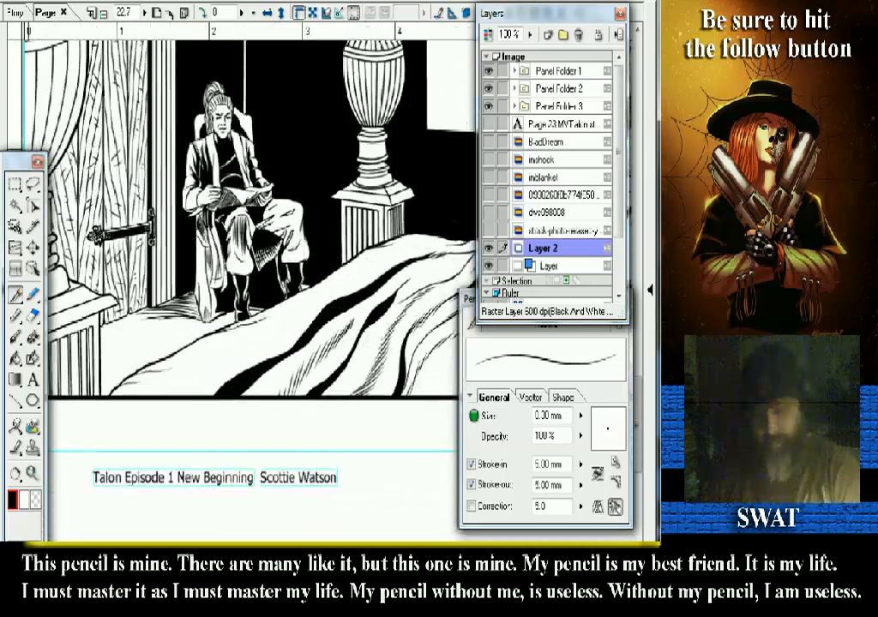
- Add short tapered hatching strokes in the blanket's narrow foot corner beside the panel border, working with the page turned to 87 degrees
{"action": "key", "text": "r"}
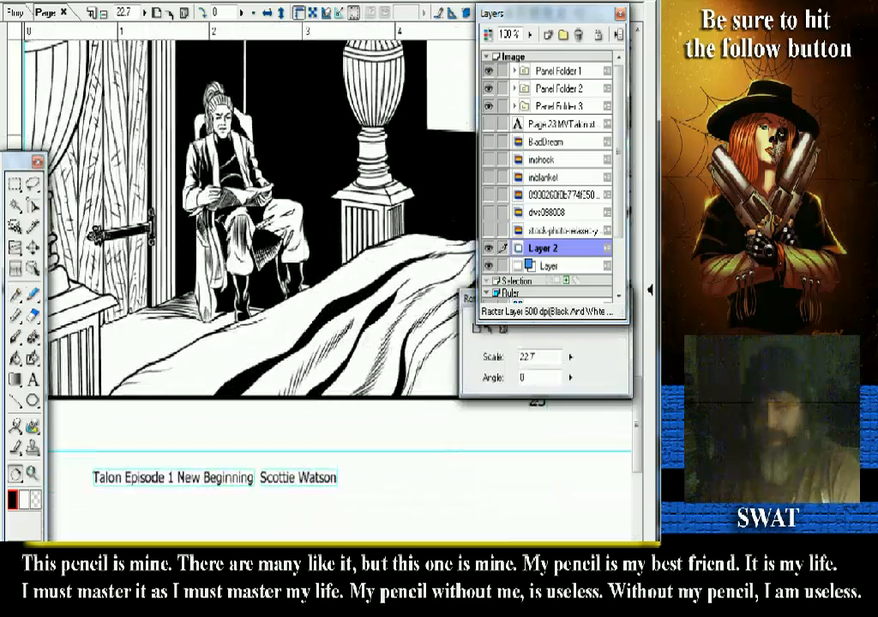
{"action": "left_click_drag", "start_coordinate": [377, 171], "coordinate": [426, 368]}
{"action": "left_click", "coordinate": [15, 294]}
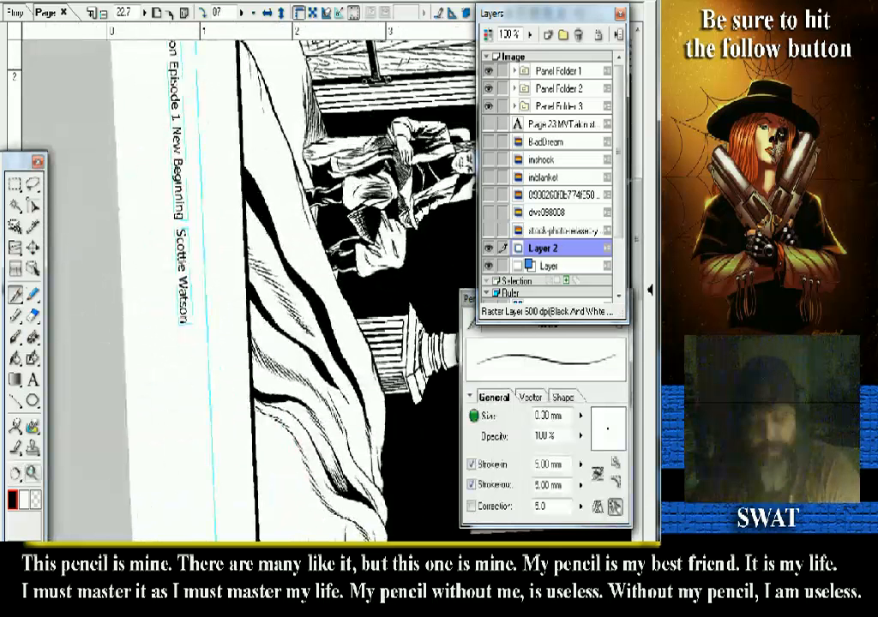
{"action": "key", "text": "z"}
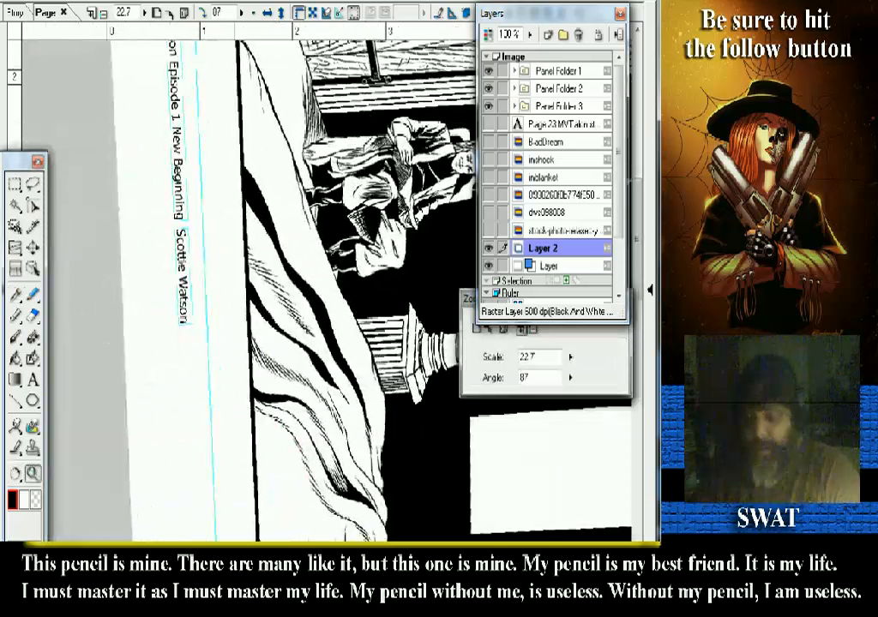
{"action": "key", "text": "ctrl+plus"}
{"action": "key", "text": "p"}
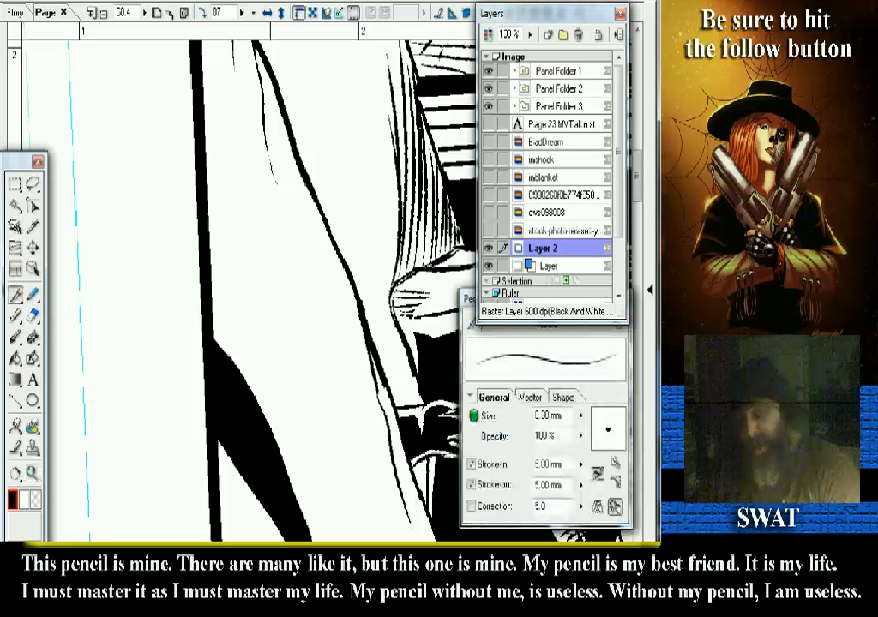
{"action": "scroll", "coordinate": [248, 291], "scroll_direction": "up", "scroll_amount": 2}
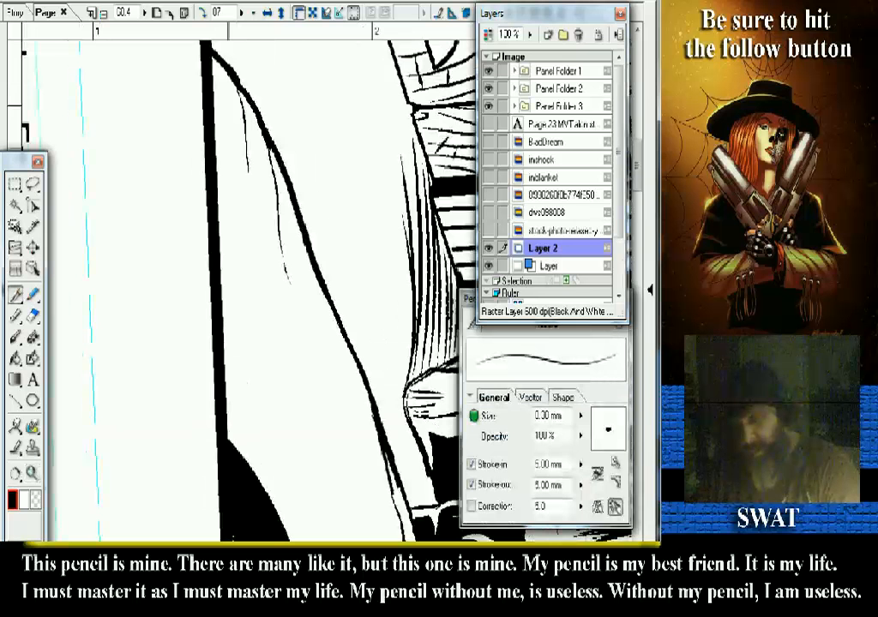
{"action": "left_click_drag", "start_coordinate": [226, 87], "coordinate": [235, 122]}
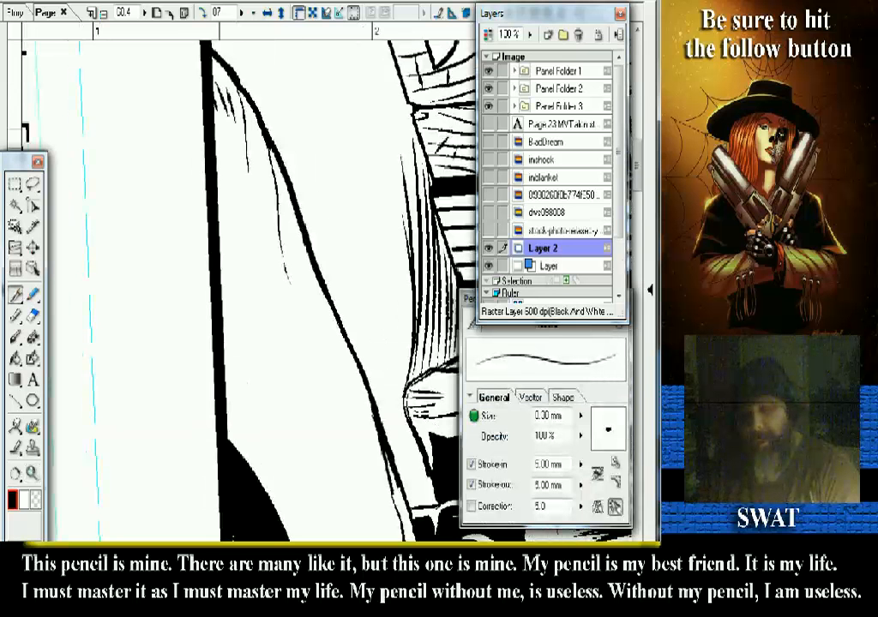
{"action": "left_click_drag", "start_coordinate": [219, 83], "coordinate": [222, 106]}
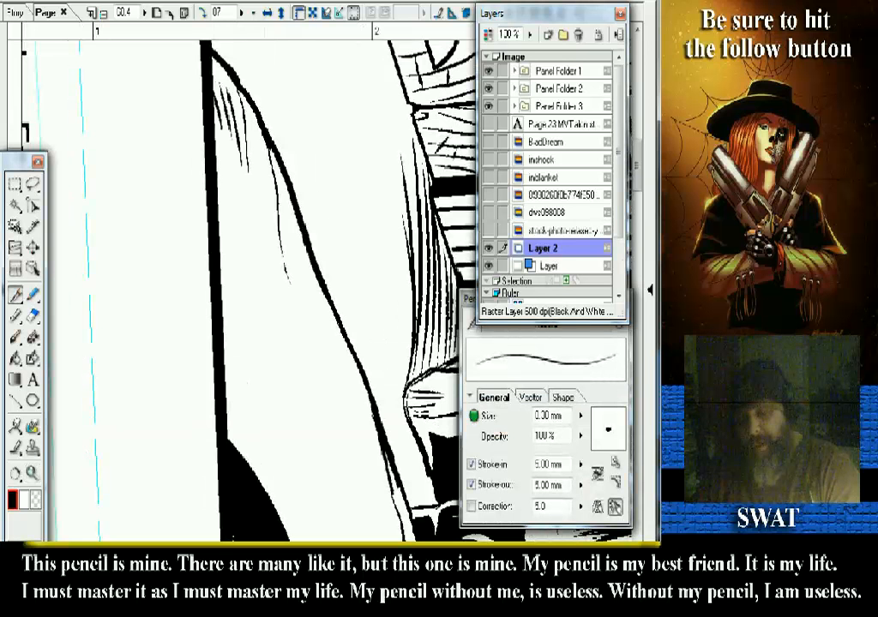
- Draw the first long tapered hatching strokes on the white band beside the border end of the outermost thick black fold
{"action": "left_click_drag", "start_coordinate": [326, 360], "coordinate": [213, 149]}
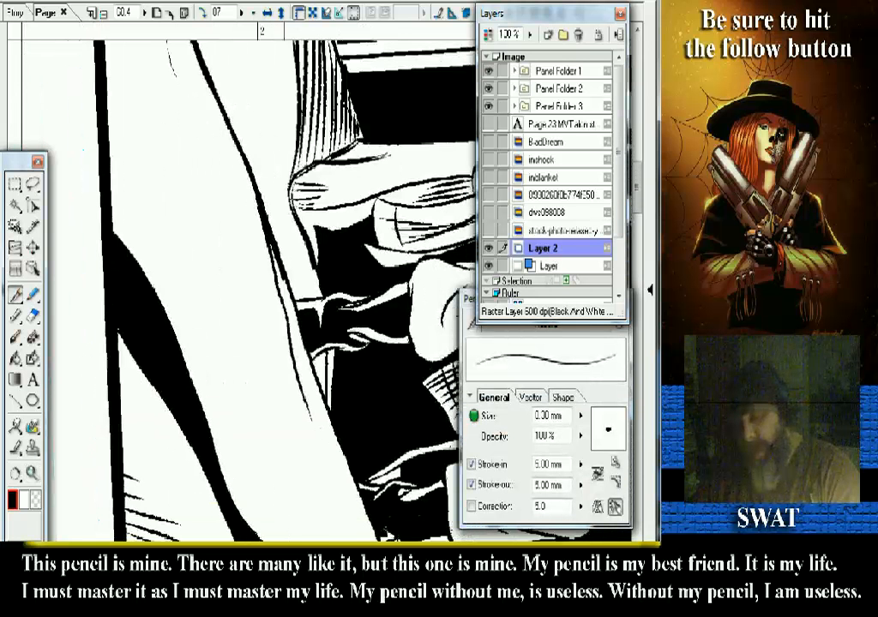
{"action": "left_click_drag", "start_coordinate": [222, 360], "coordinate": [201, 180]}
{"action": "left_click_drag", "start_coordinate": [214, 377], "coordinate": [186, 163]}
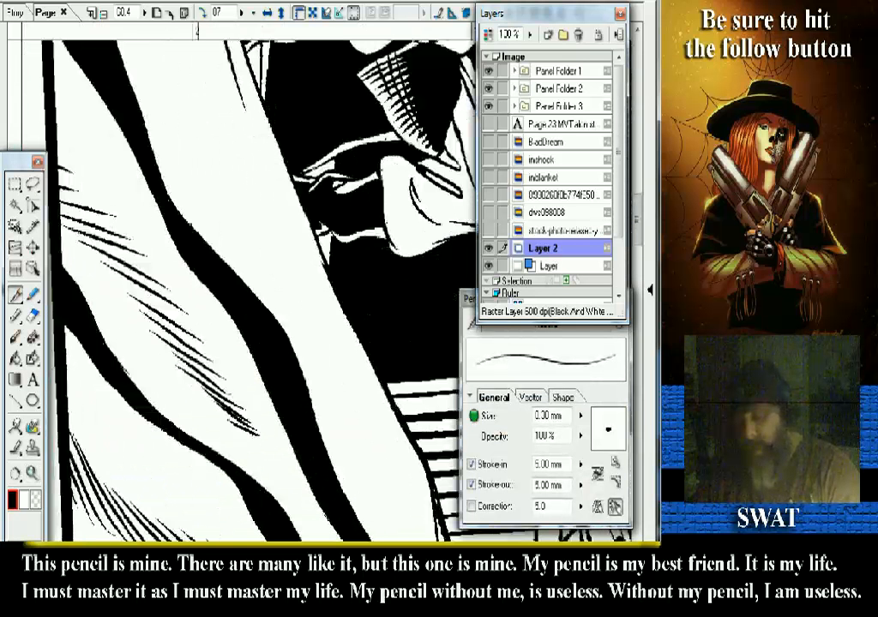
{"action": "left_click_drag", "start_coordinate": [204, 214], "coordinate": [259, 351]}
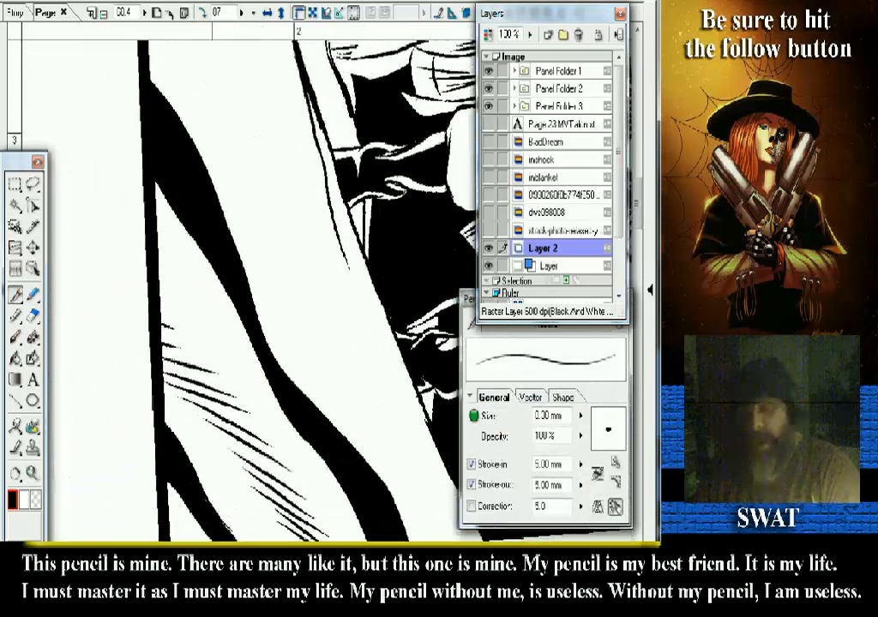
{"action": "left_click_drag", "start_coordinate": [172, 214], "coordinate": [224, 343]}
{"action": "left_click_drag", "start_coordinate": [168, 81], "coordinate": [206, 175]}
{"action": "left_click_drag", "start_coordinate": [201, 134], "coordinate": [225, 237]}
{"action": "left_click_drag", "start_coordinate": [216, 165], "coordinate": [239, 267]}
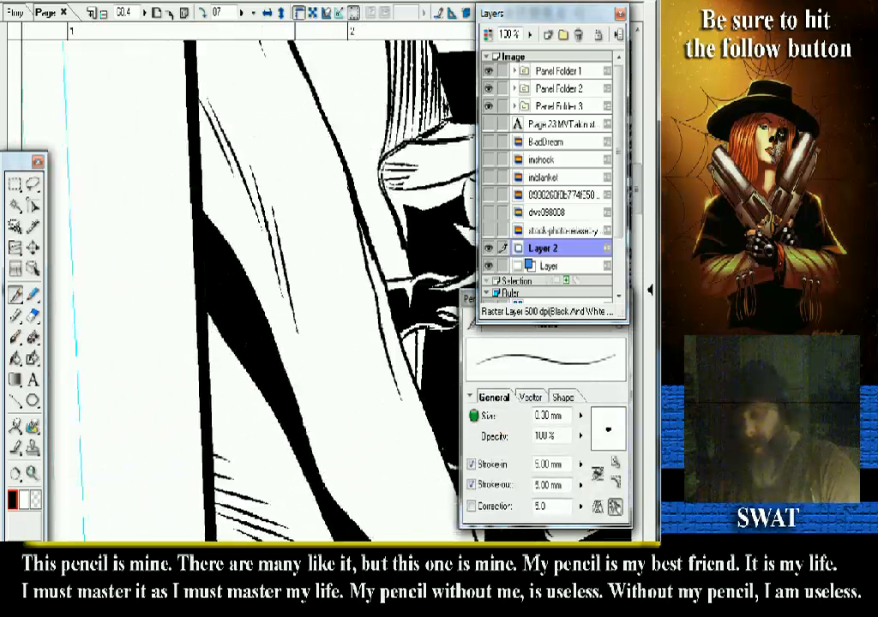
- Extend the tapered hatching along the white band between the outermost thick black fold and the blanket's outer edge
{"action": "left_click_drag", "start_coordinate": [231, 211], "coordinate": [266, 345]}
{"action": "left_click_drag", "start_coordinate": [248, 259], "coordinate": [290, 397]}
{"action": "left_click_drag", "start_coordinate": [289, 263], "coordinate": [332, 431]}
{"action": "left_click_drag", "start_coordinate": [334, 395], "coordinate": [273, 241]}
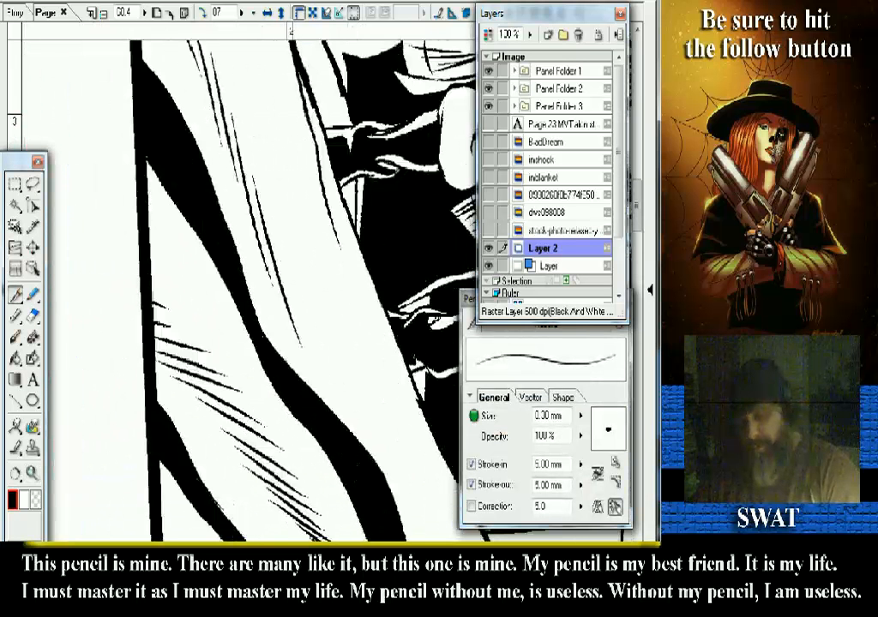
{"action": "left_click_drag", "start_coordinate": [227, 213], "coordinate": [258, 300]}
{"action": "left_click_drag", "start_coordinate": [240, 239], "coordinate": [290, 348]}
{"action": "mouse_move", "coordinate": [267, 283]}
{"action": "left_mouse_down"}
{"action": "mouse_move", "coordinate": [313, 384]}
{"action": "mouse_move", "coordinate": [274, 232]}
{"action": "mouse_move", "coordinate": [289, 316]}
{"action": "left_mouse_up"}
{"action": "mouse_move", "coordinate": [276, 259]}
{"action": "left_mouse_down"}
{"action": "mouse_move", "coordinate": [305, 368]}
{"action": "mouse_move", "coordinate": [274, 232]}
{"action": "mouse_move", "coordinate": [269, 300]}
{"action": "mouse_move", "coordinate": [310, 375]}
{"action": "mouse_move", "coordinate": [308, 292]}
{"action": "mouse_move", "coordinate": [294, 240]}
{"action": "mouse_move", "coordinate": [296, 337]}
{"action": "left_mouse_up"}
- Add fine strokes along the blanket's ridge near the column base, redrawing the last one as a slightly longer line
{"action": "left_click_drag", "start_coordinate": [363, 348], "coordinate": [381, 468]}
{"action": "left_click_drag", "start_coordinate": [380, 417], "coordinate": [390, 504]}
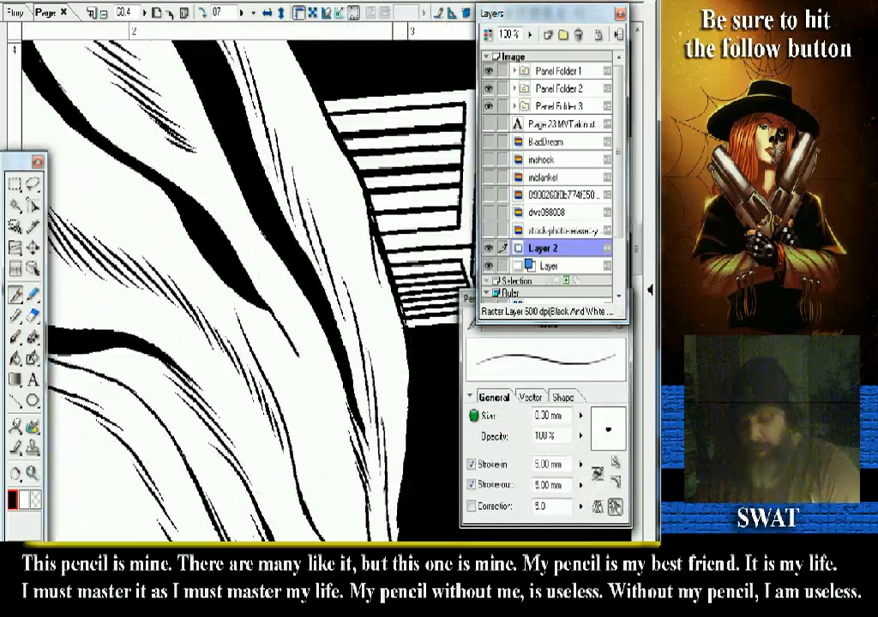
{"action": "key", "text": "ctrl+z"}
{"action": "left_click_drag", "start_coordinate": [380, 417], "coordinate": [386, 517]}
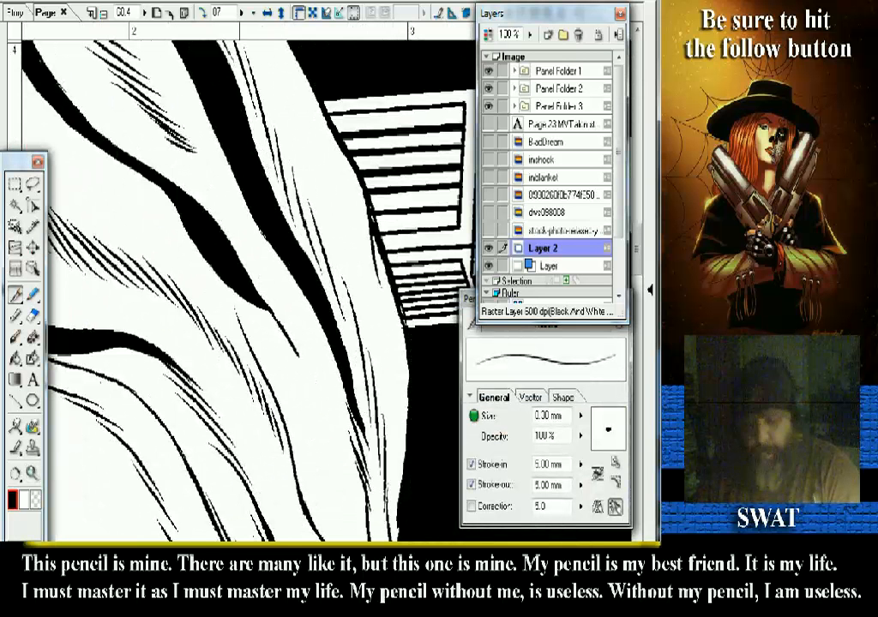
- Examine the newly hatched blanket within the bottom panel, with the page straightened to 0 degrees
{"action": "scroll", "coordinate": [231, 283], "scroll_direction": "up", "scroll_amount": 2}
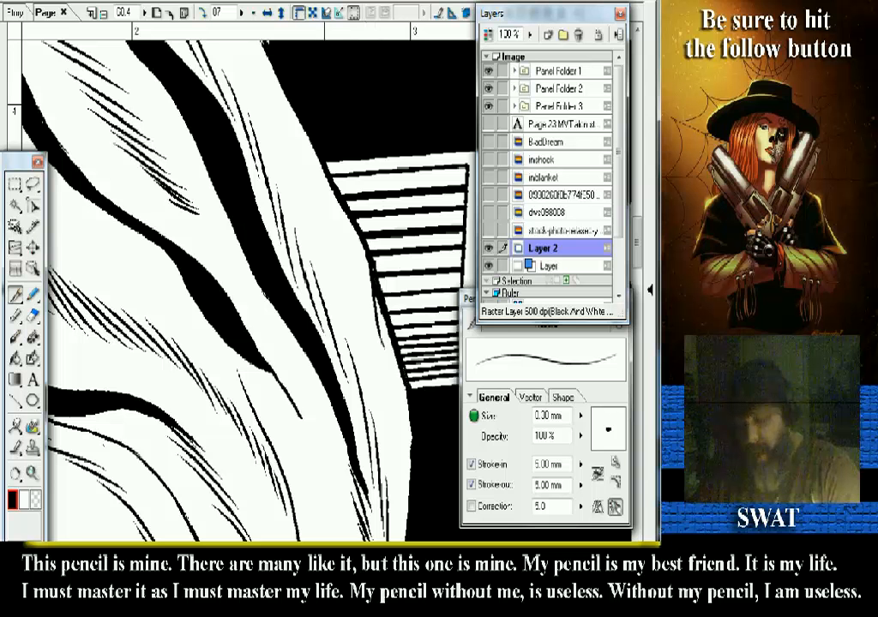
{"action": "key", "text": "r"}
{"action": "left_click_drag", "start_coordinate": [437, 283], "coordinate": [296, 180]}
{"action": "scroll", "coordinate": [325, 283], "scroll_direction": "down", "scroll_amount": 5}
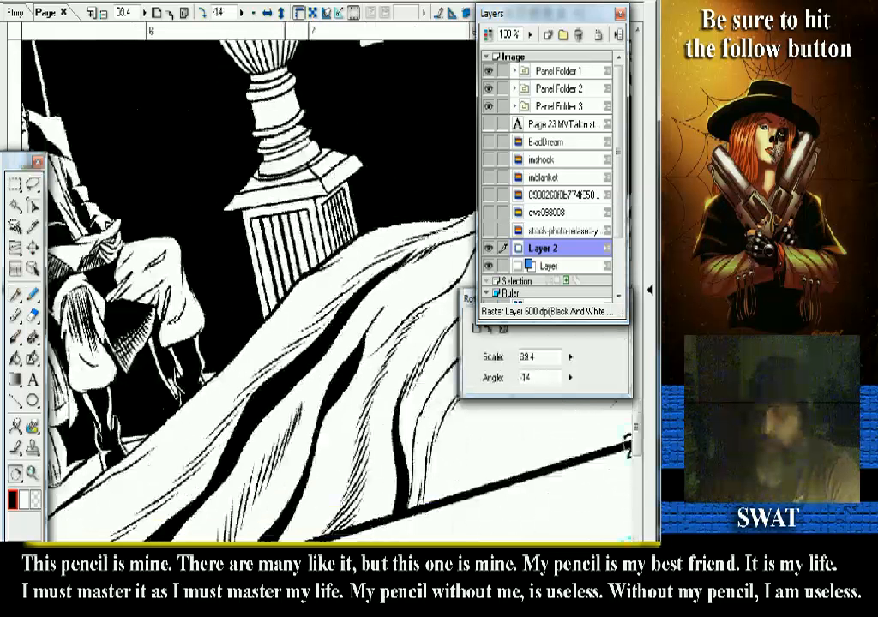
{"action": "scroll", "coordinate": [326, 283], "scroll_direction": "up", "scroll_amount": 1}
{"action": "scroll", "coordinate": [326, 283], "scroll_direction": "down", "scroll_amount": 1}
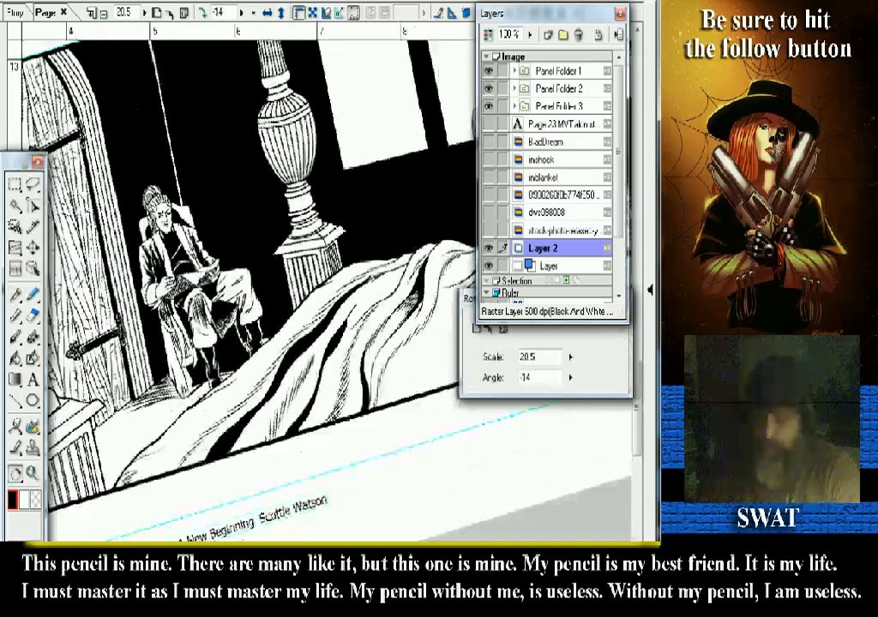
{"action": "left_click_drag", "start_coordinate": [506, 407], "coordinate": [468, 420]}
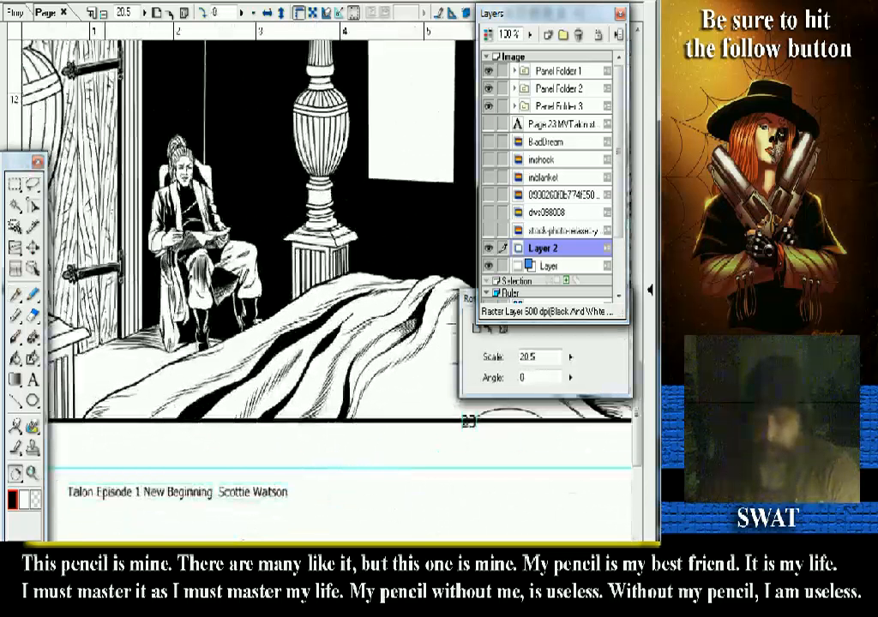
{"action": "key", "text": "slash"}
{"action": "left_click", "coordinate": [461, 417]}
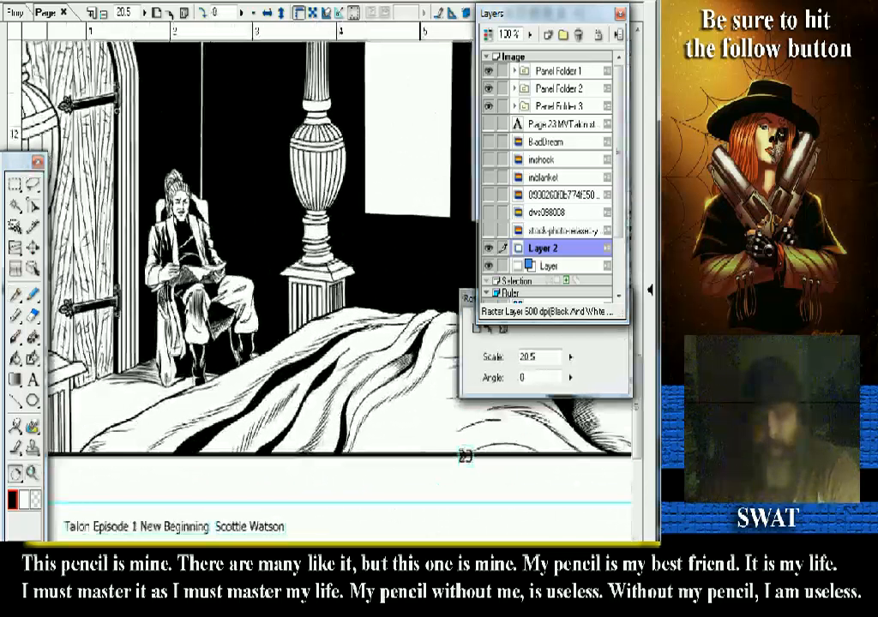
- Examine the hatching between the thick black folds at close range, from the blanket's crest to its foot corner
{"action": "left_click_drag", "start_coordinate": [325, 283], "coordinate": [448, 454]}
{"action": "key", "text": "p"}
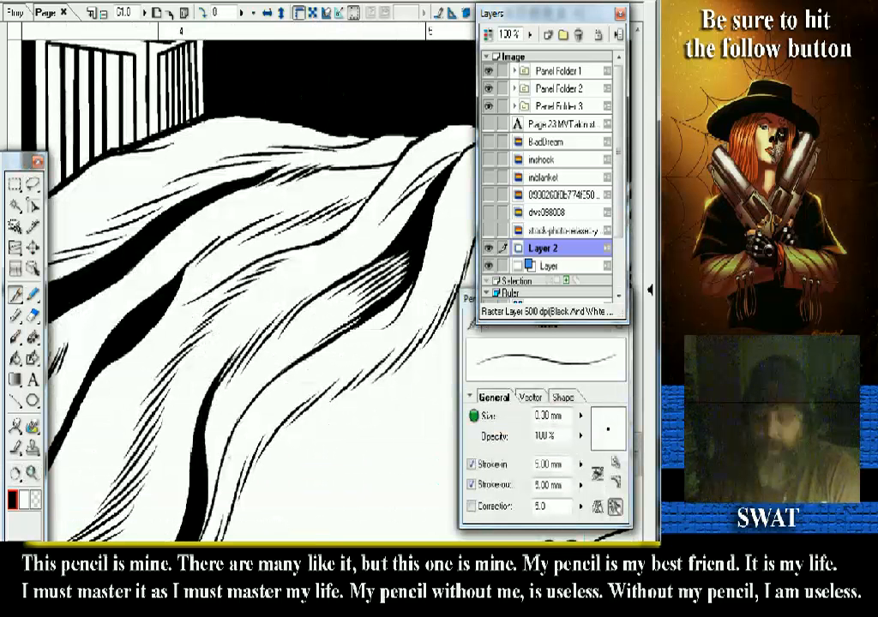
{"action": "scroll", "coordinate": [249, 283], "scroll_direction": "left", "scroll_amount": 3}
{"action": "scroll", "coordinate": [249, 283], "scroll_direction": "left", "scroll_amount": 4}
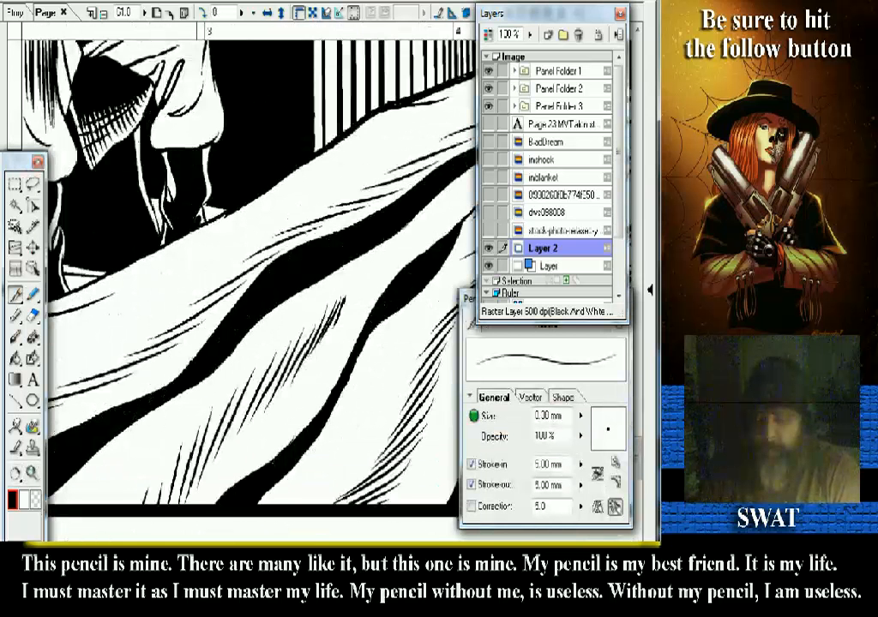
{"action": "scroll", "coordinate": [249, 283], "scroll_direction": "left", "scroll_amount": 1}
{"action": "scroll", "coordinate": [248, 283], "scroll_direction": "up", "scroll_amount": 3}
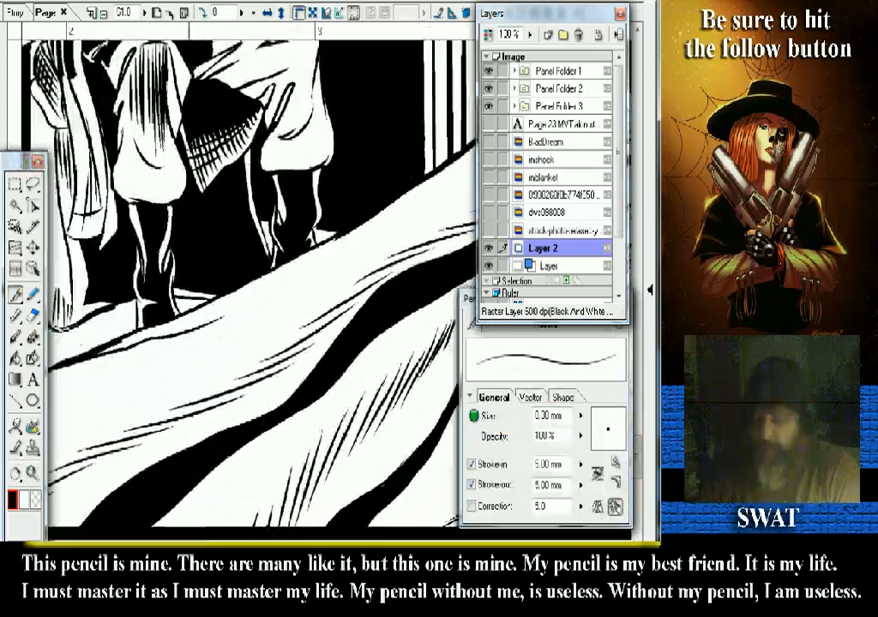
{"action": "scroll", "coordinate": [249, 283], "scroll_direction": "down", "scroll_amount": 3}
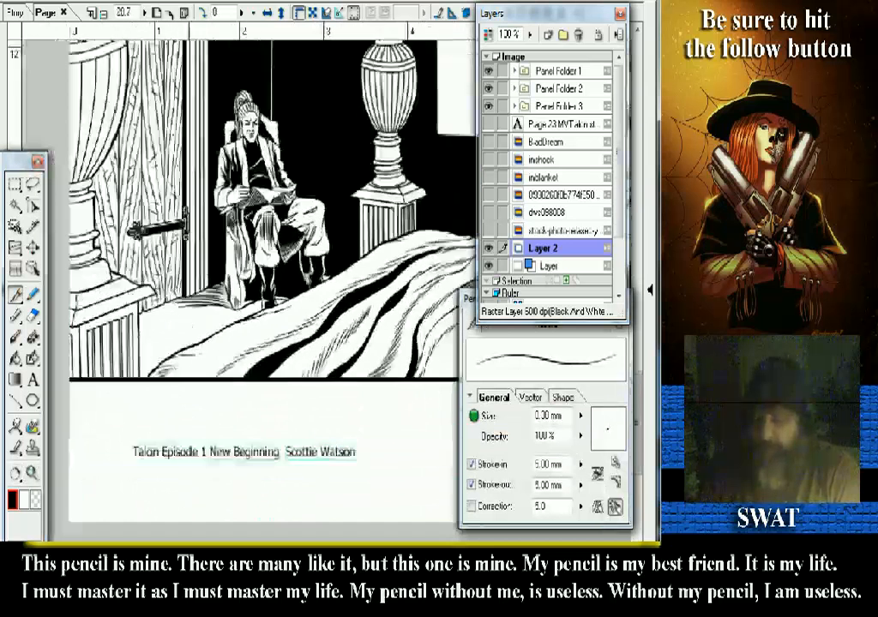
- Examine the whole blanket at reduced scale, from the seated figure across to the woman on the bed
{"action": "scroll", "coordinate": [248, 283], "scroll_direction": "right", "scroll_amount": 2}
{"action": "scroll", "coordinate": [248, 283], "scroll_direction": "down", "scroll_amount": 1}
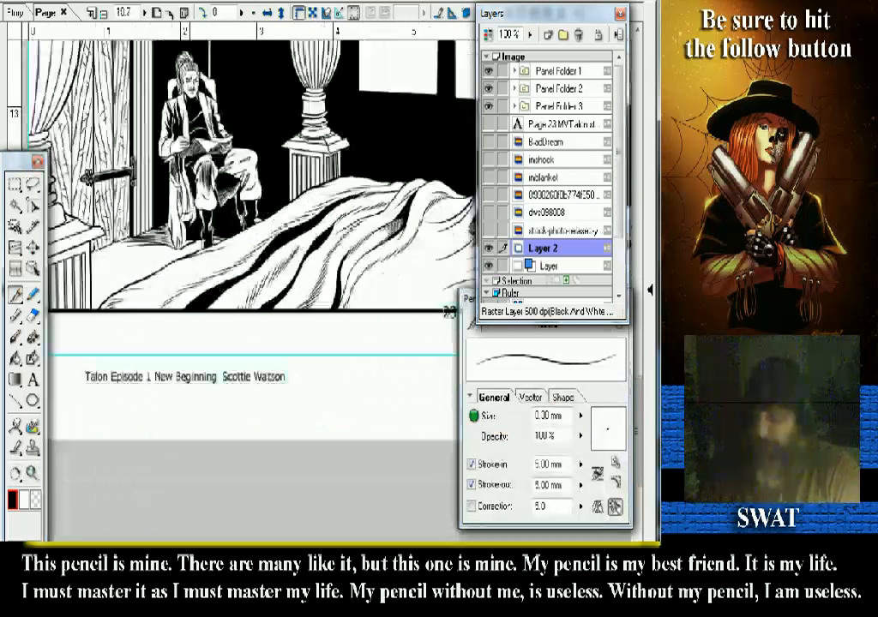
{"action": "scroll", "coordinate": [249, 197], "scroll_direction": "right", "scroll_amount": 4}
{"action": "scroll", "coordinate": [248, 197], "scroll_direction": "up", "scroll_amount": 2}
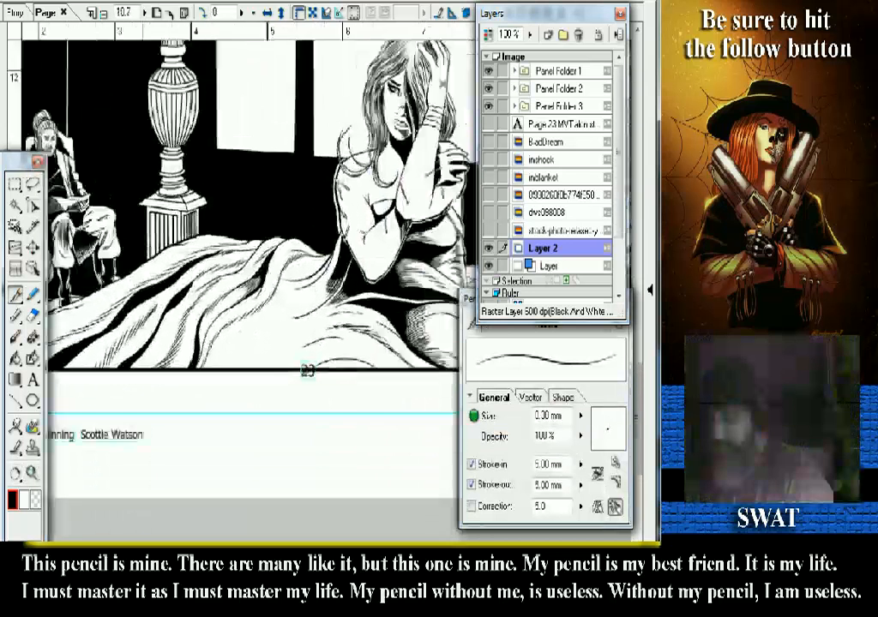
{"action": "scroll", "coordinate": [249, 198], "scroll_direction": "right", "scroll_amount": 1}
{"action": "scroll", "coordinate": [248, 197], "scroll_direction": "up", "scroll_amount": 1}
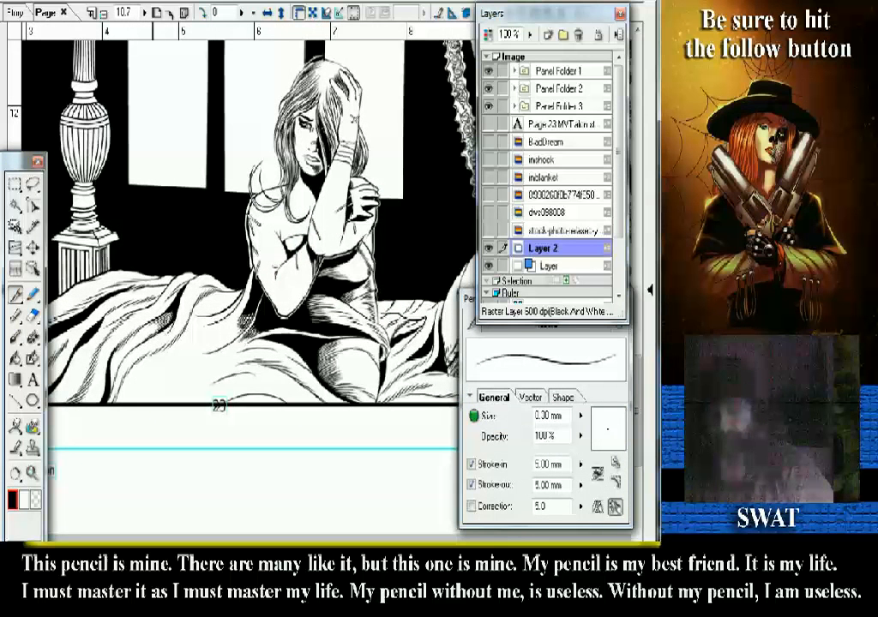
- Rotate the page to 91 degrees and ink a long curved crease beside the blanket fold near the page number, replacing the first attempt
{"action": "left_click", "coordinate": [32, 472]}
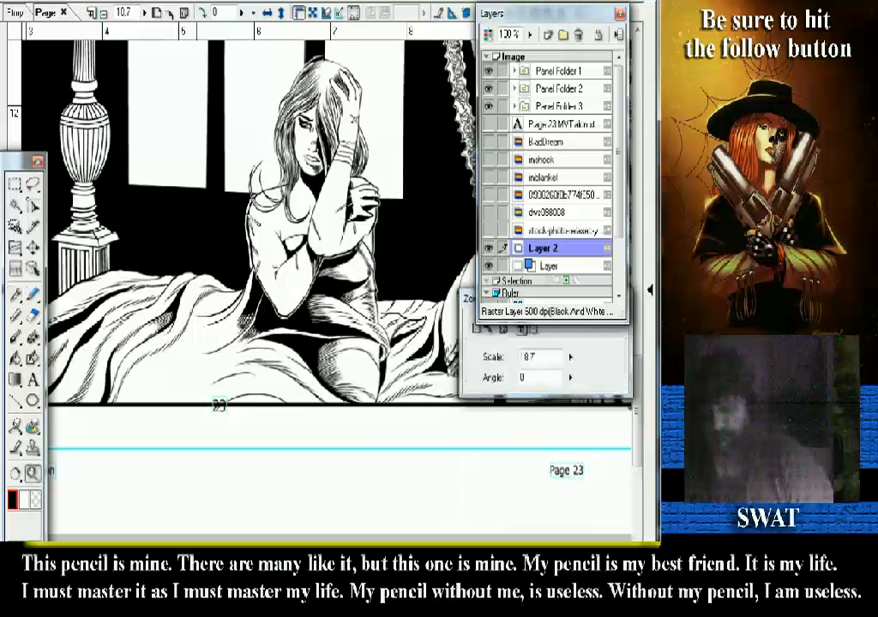
{"action": "left_click_drag", "start_coordinate": [202, 330], "coordinate": [287, 445]}
{"action": "left_click", "coordinate": [15, 472]}
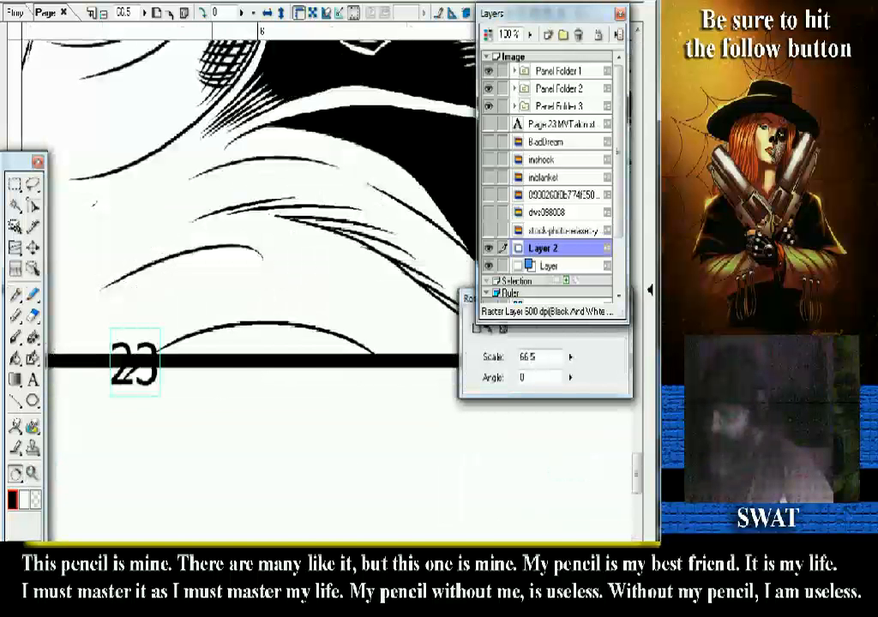
{"action": "left_click_drag", "start_coordinate": [343, 278], "coordinate": [246, 373]}
{"action": "scroll", "coordinate": [248, 282], "scroll_direction": "right", "scroll_amount": 3}
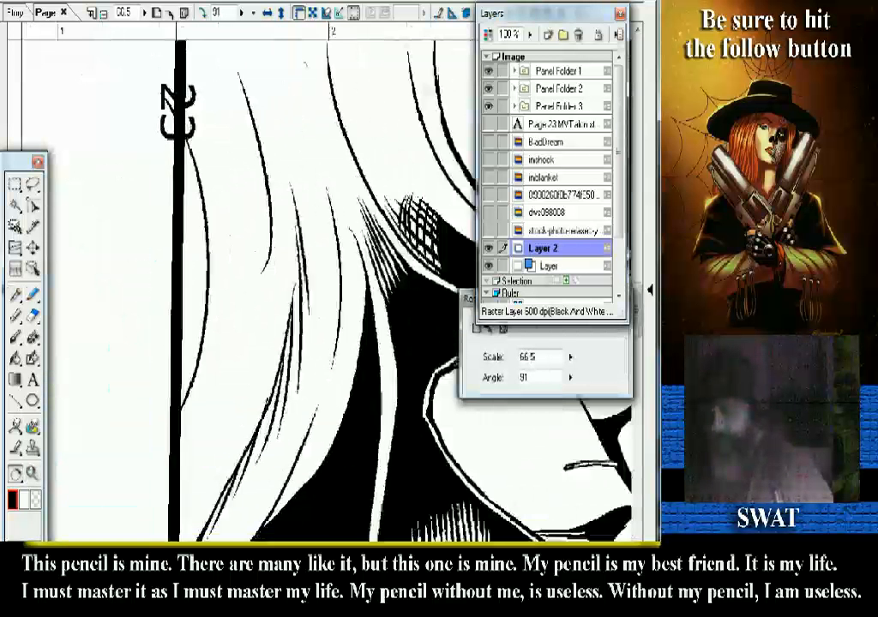
{"action": "key", "text": "p"}
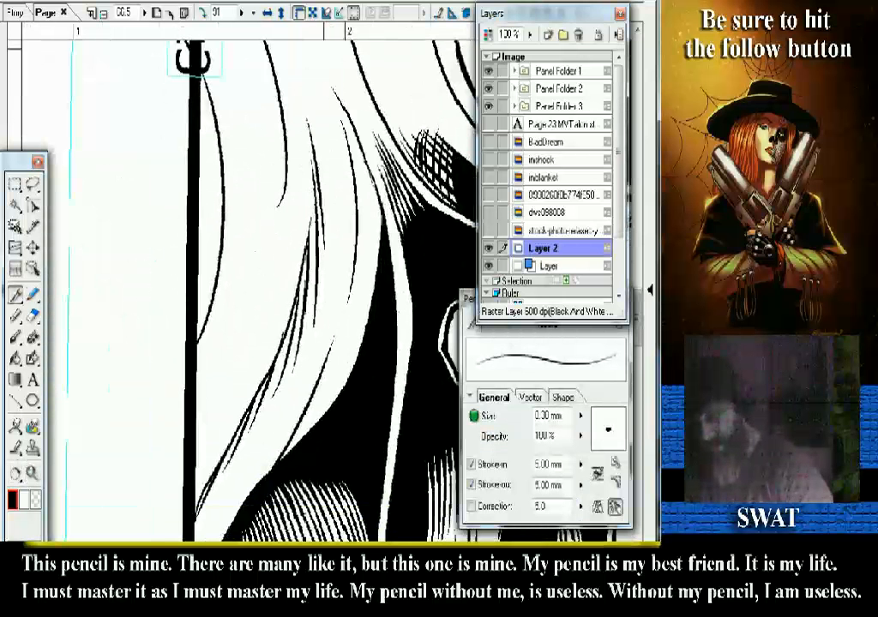
{"action": "scroll", "coordinate": [257, 283], "scroll_direction": "up", "scroll_amount": 3}
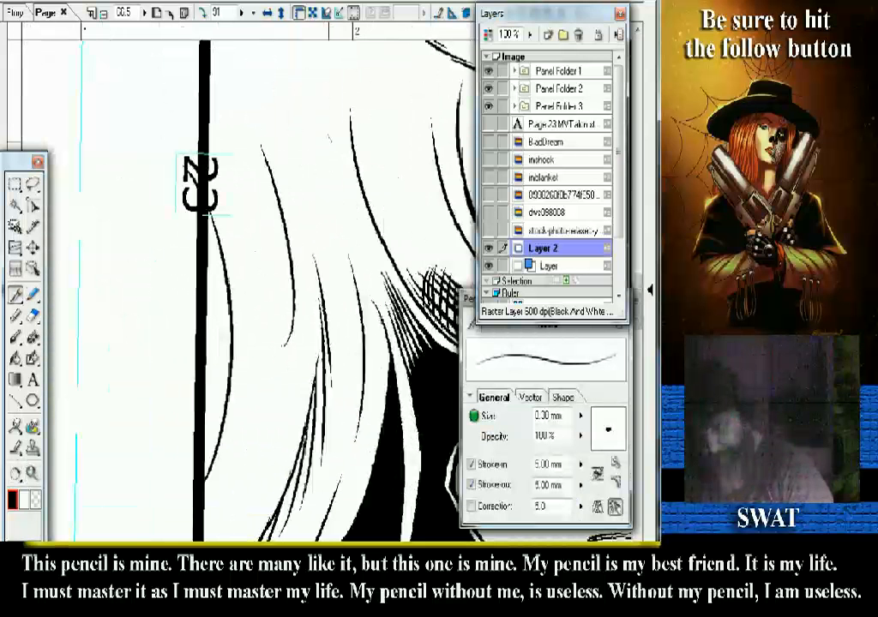
{"action": "left_click_drag", "start_coordinate": [327, 104], "coordinate": [379, 306]}
{"action": "key", "text": "ctrl+z"}
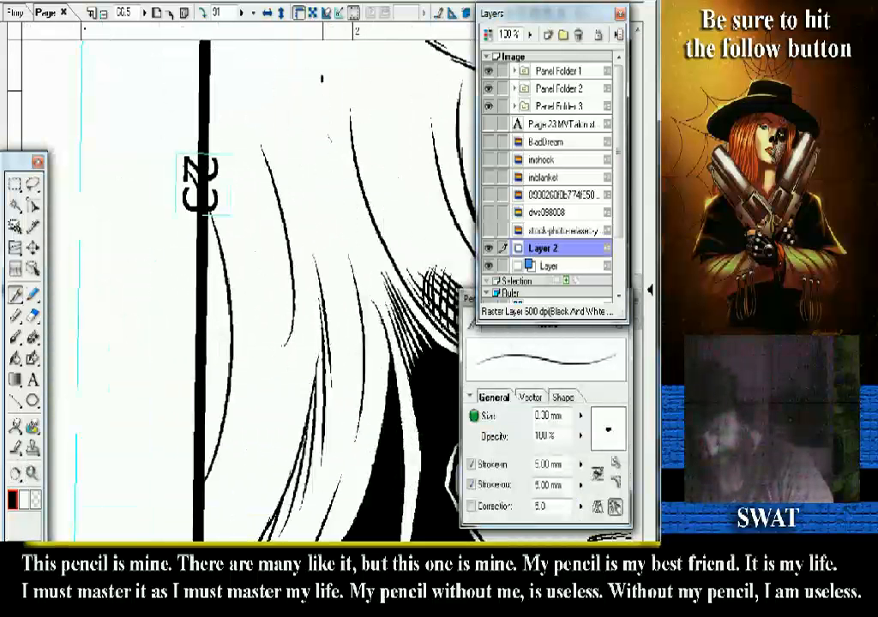
{"action": "left_click_drag", "start_coordinate": [321, 76], "coordinate": [339, 208]}
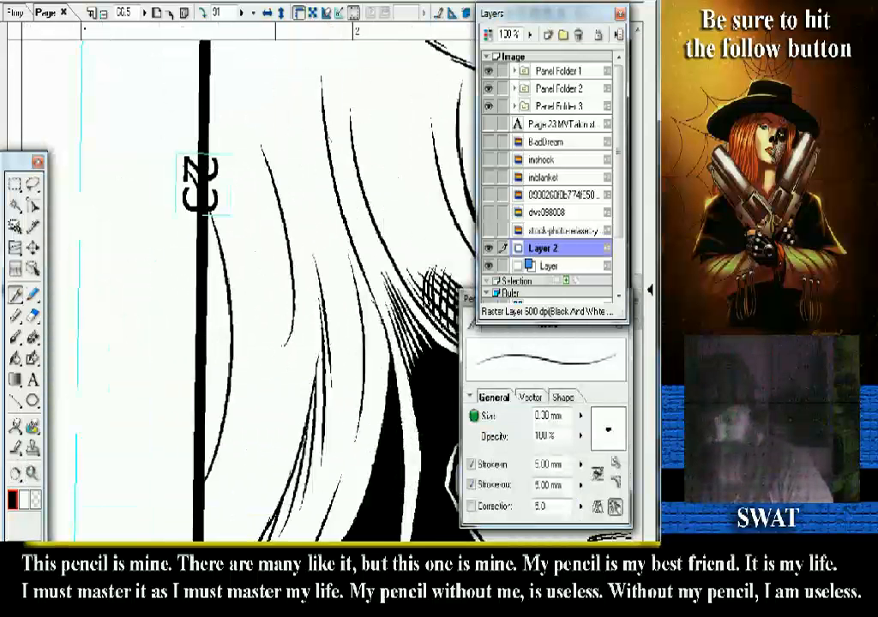
- Ink a second contour along the new crease and fill the narrow gap beside the white fold edge with black
{"action": "key", "text": "shift+space"}
{"action": "left_click_drag", "start_coordinate": [403, 403], "coordinate": [451, 238]}
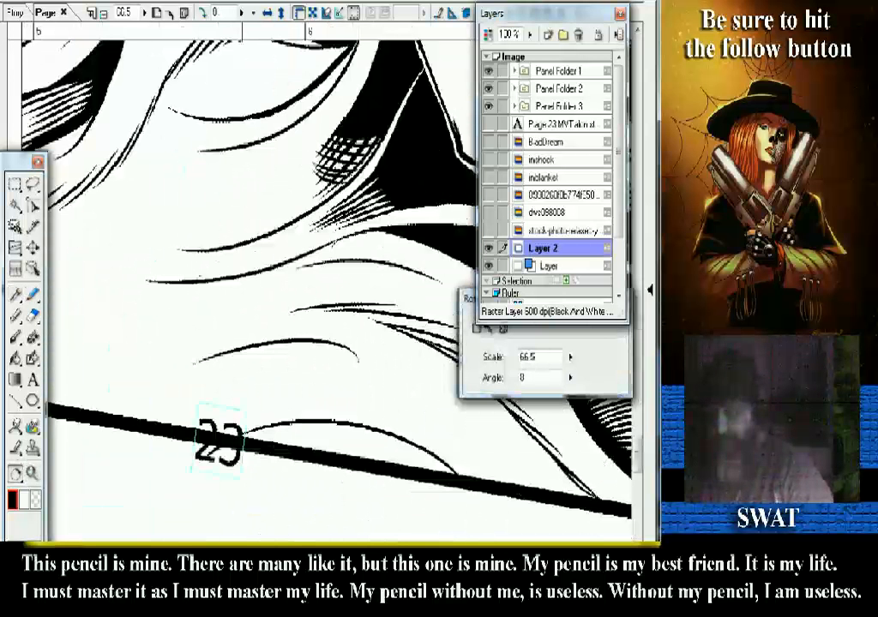
{"action": "left_click_drag", "start_coordinate": [451, 238], "coordinate": [400, 404]}
{"action": "key", "text": "p"}
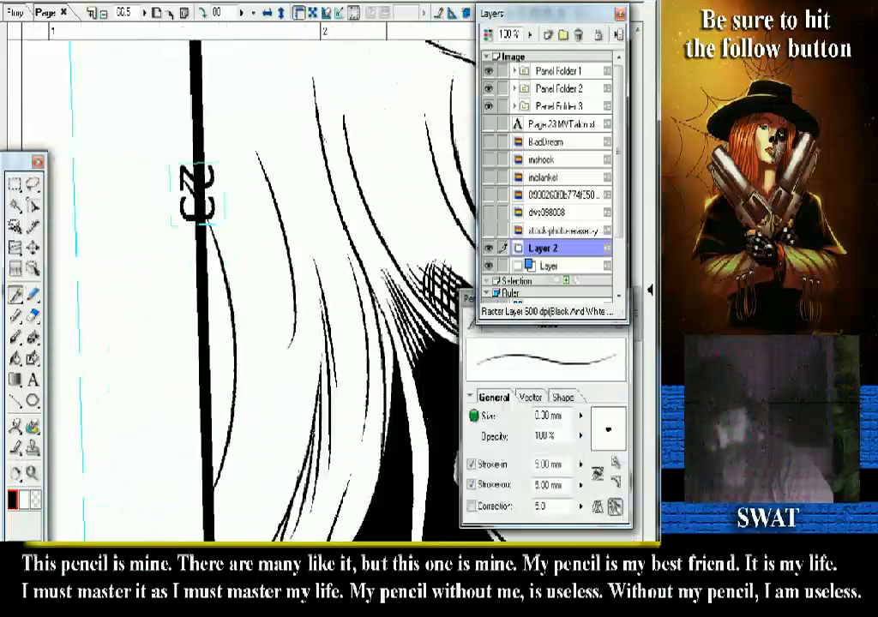
{"action": "key", "text": "g"}
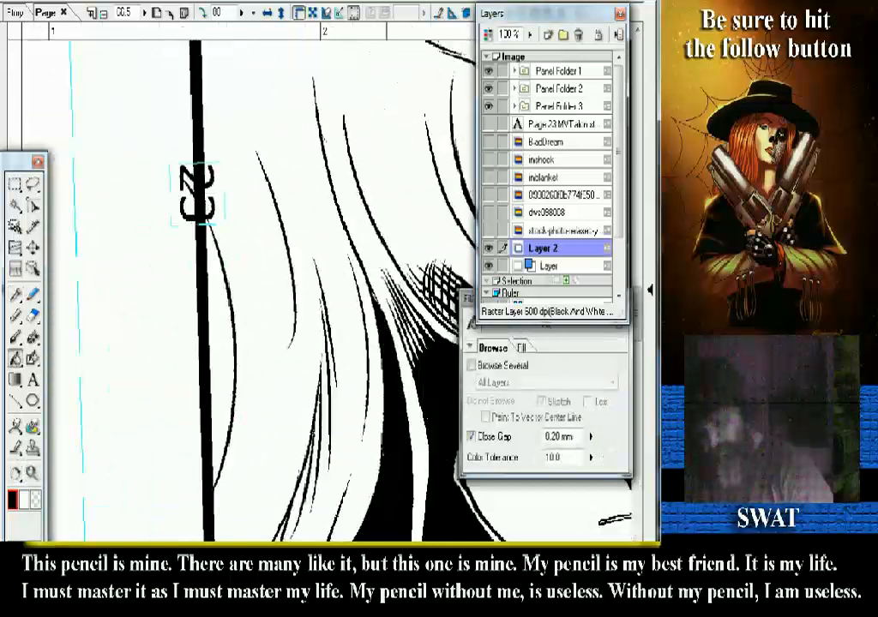
- Turn the page to -7 degrees and add fine tapering strokes to the blanket folds beside the cross-hatched shadow
{"action": "key", "text": "ctrl+minus"}
{"action": "key", "text": "ctrl+minus"}
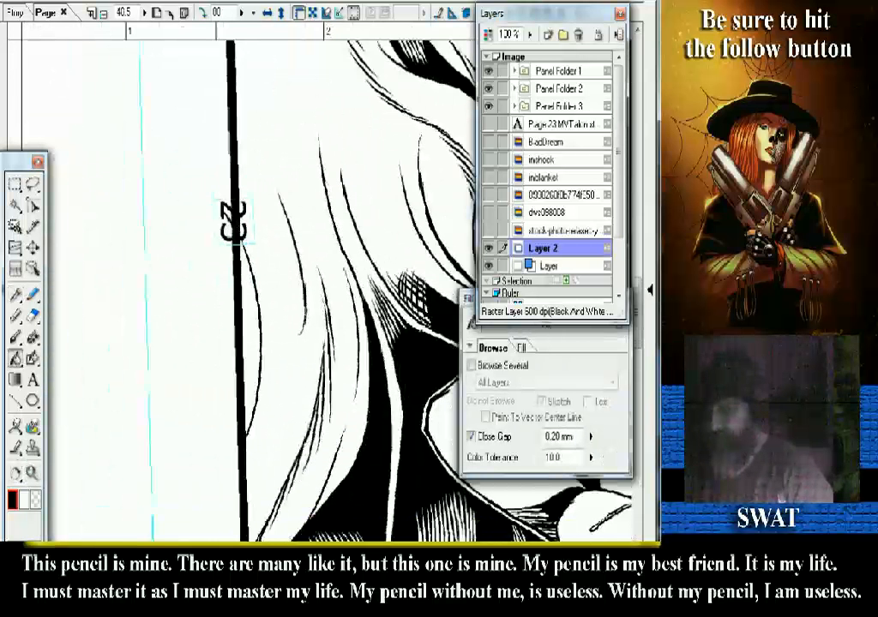
{"action": "key", "text": "r"}
{"action": "left_click_drag", "start_coordinate": [222, 202], "coordinate": [243, 397]}
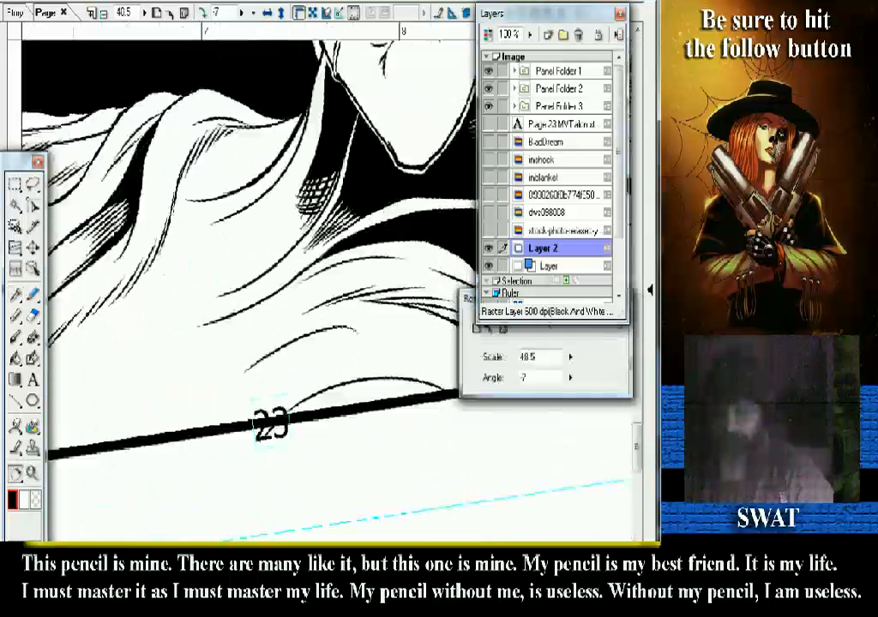
{"action": "key", "text": "p"}
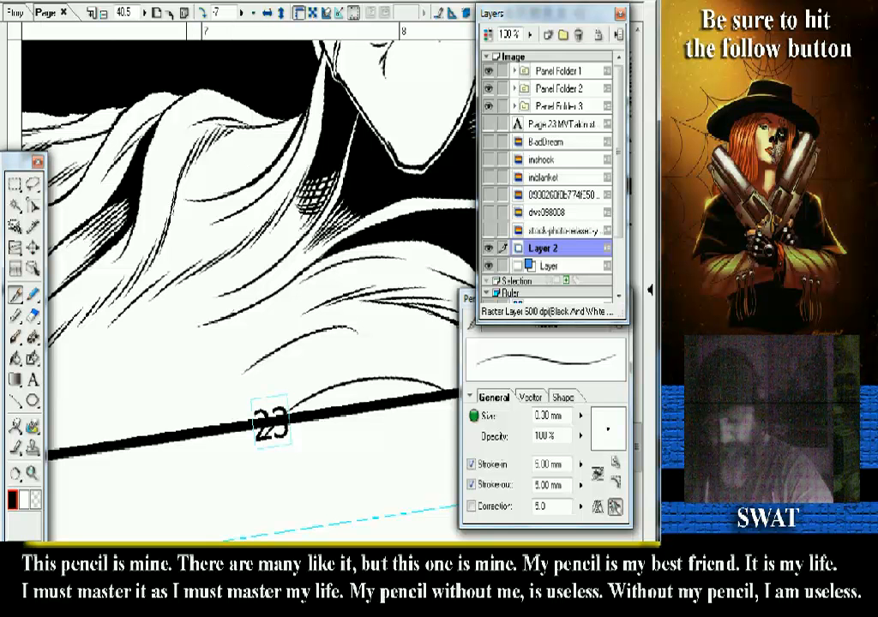
- With the page at 65 degrees, outline a long tapering shadow along the blanket fold beside the thigh and fill it black
{"action": "key", "text": "r"}
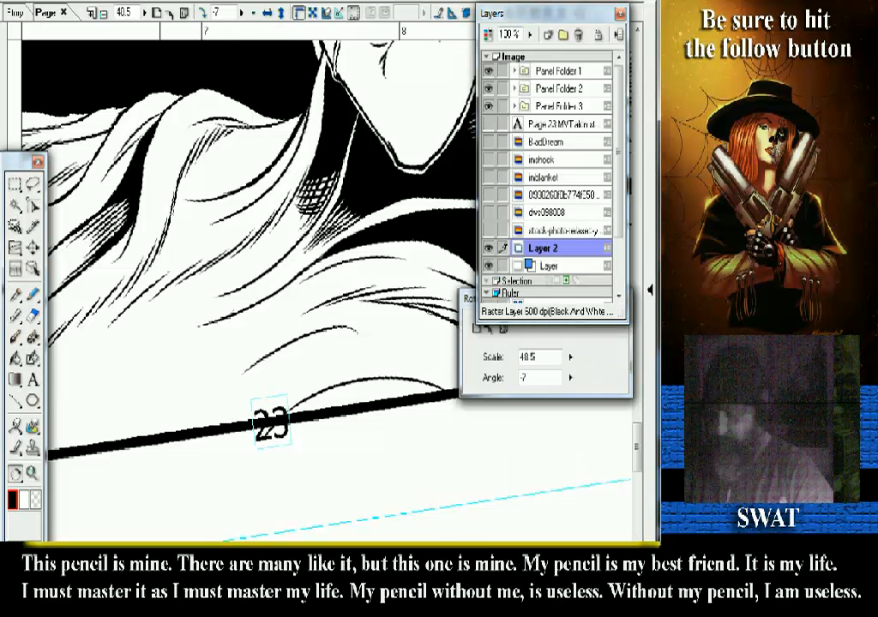
{"action": "mouse_move", "coordinate": [213, 365]}
{"action": "left_mouse_down"}
{"action": "mouse_move", "coordinate": [201, 276]}
{"action": "mouse_move", "coordinate": [146, 163]}
{"action": "mouse_move", "coordinate": [264, 56]}
{"action": "left_mouse_up"}
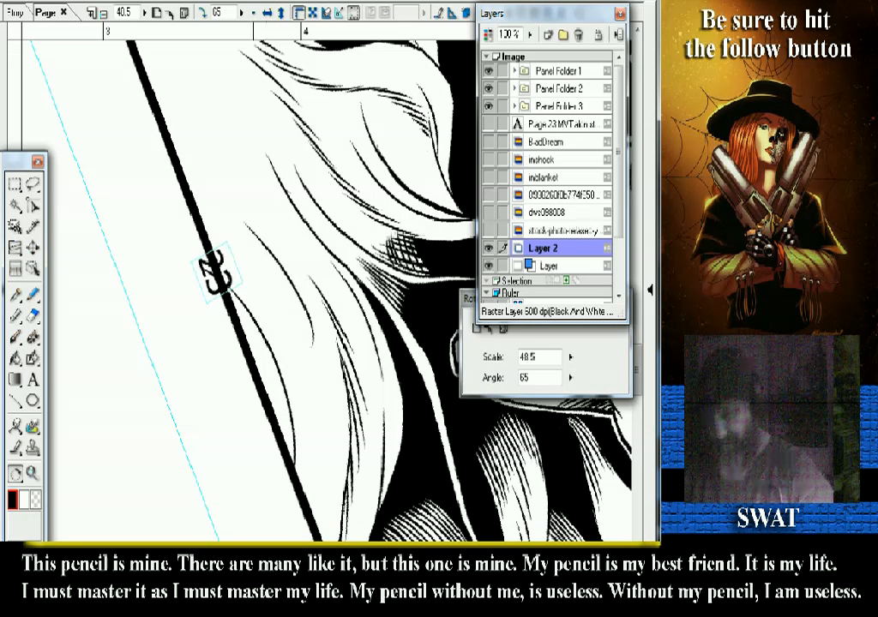
{"action": "scroll", "coordinate": [258, 283], "scroll_direction": "down", "scroll_amount": 2}
{"action": "scroll", "coordinate": [257, 283], "scroll_direction": "down", "scroll_amount": 1}
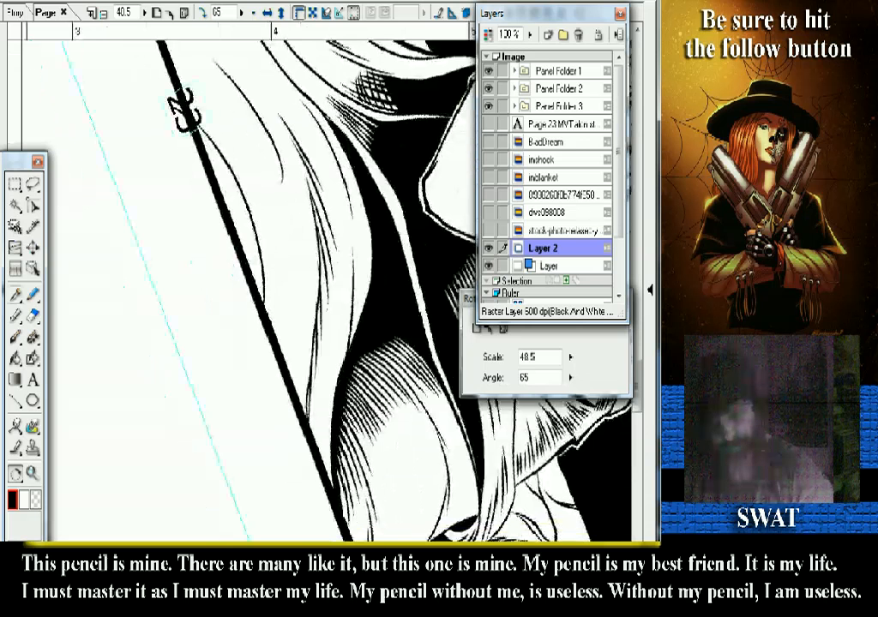
{"action": "key", "text": "p"}
{"action": "scroll", "coordinate": [257, 283], "scroll_direction": "up", "scroll_amount": 1}
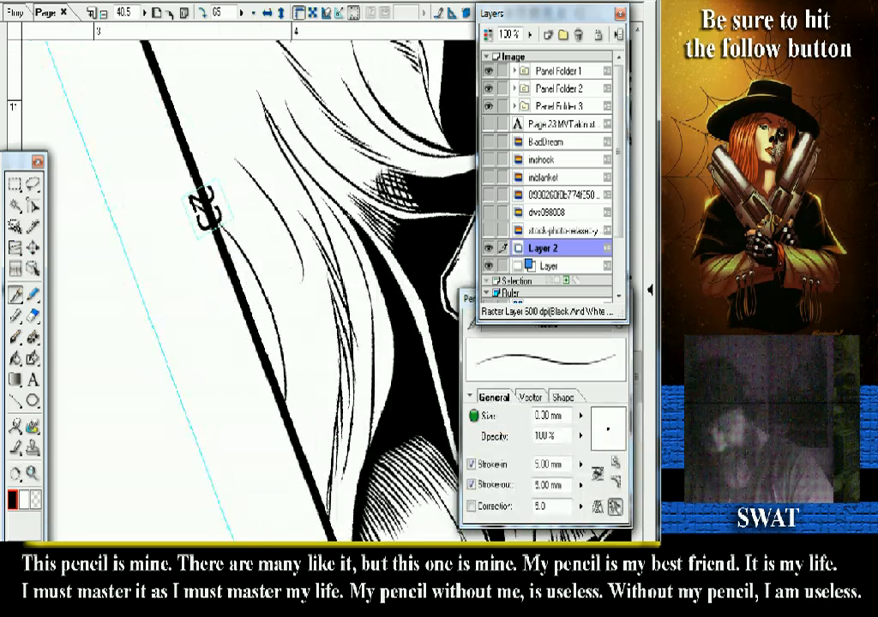
{"action": "left_click_drag", "start_coordinate": [347, 373], "coordinate": [360, 459]}
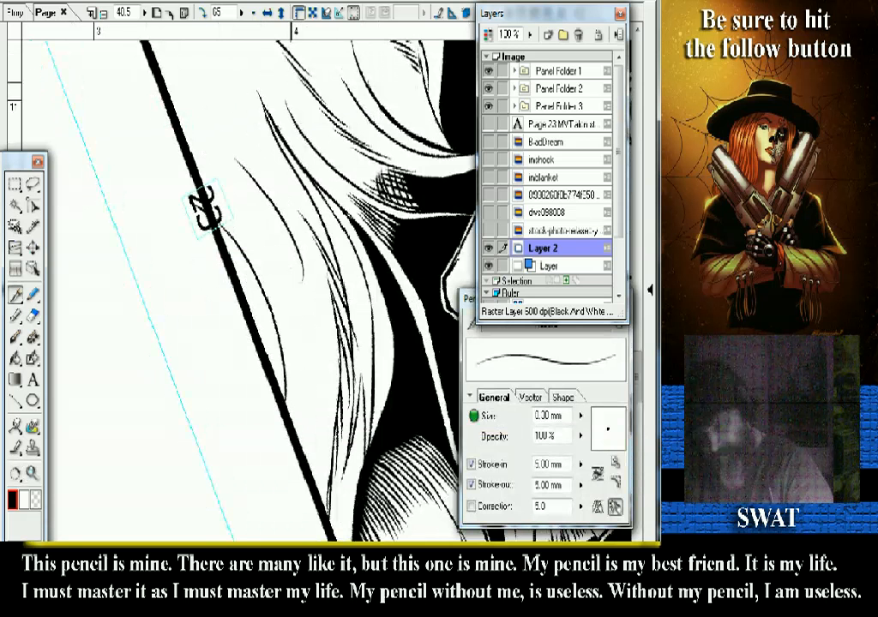
{"action": "key", "text": "g"}
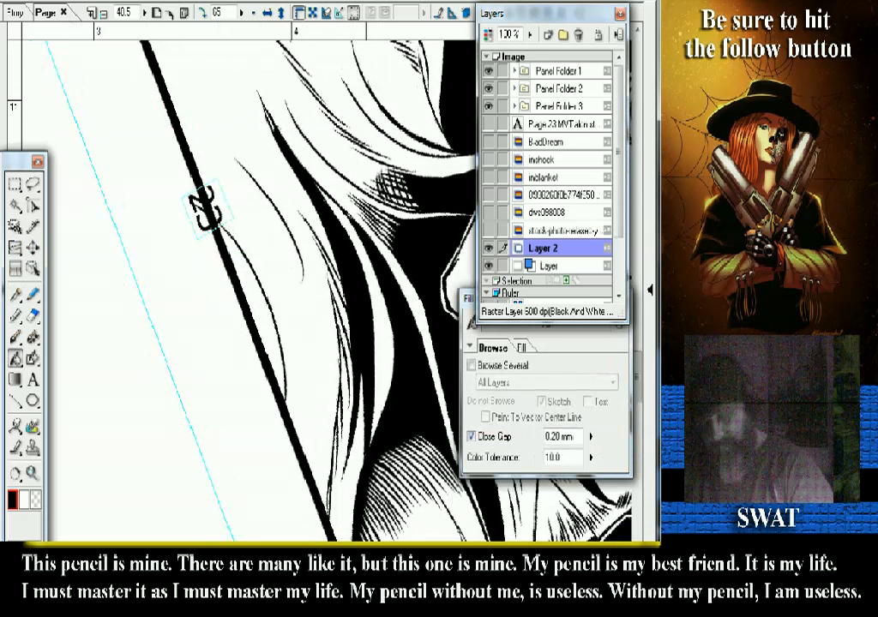
- Feather the edges of the long black fold with fine strokes, then add crease lines with the page at -42 degrees
{"action": "key", "text": "p"}
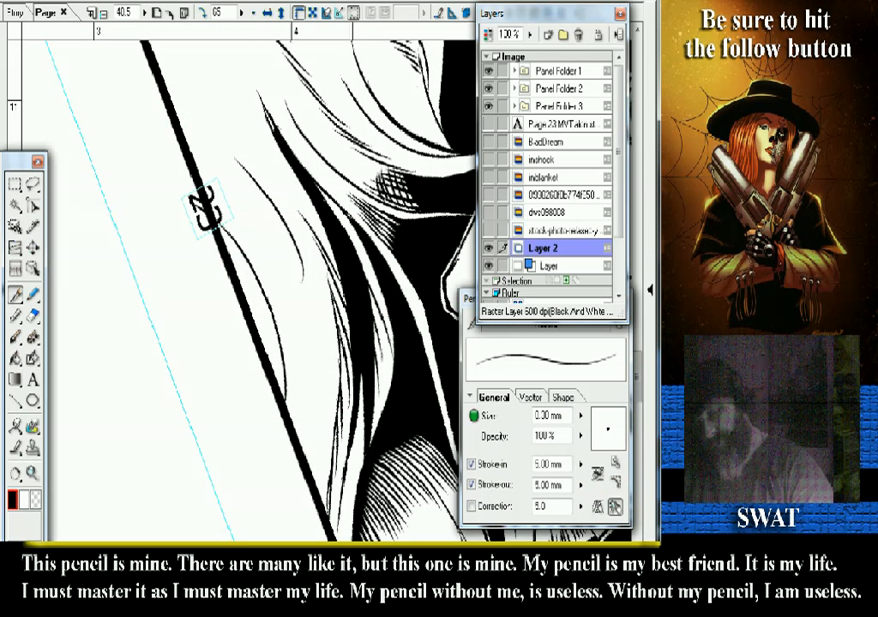
{"action": "key", "text": "r"}
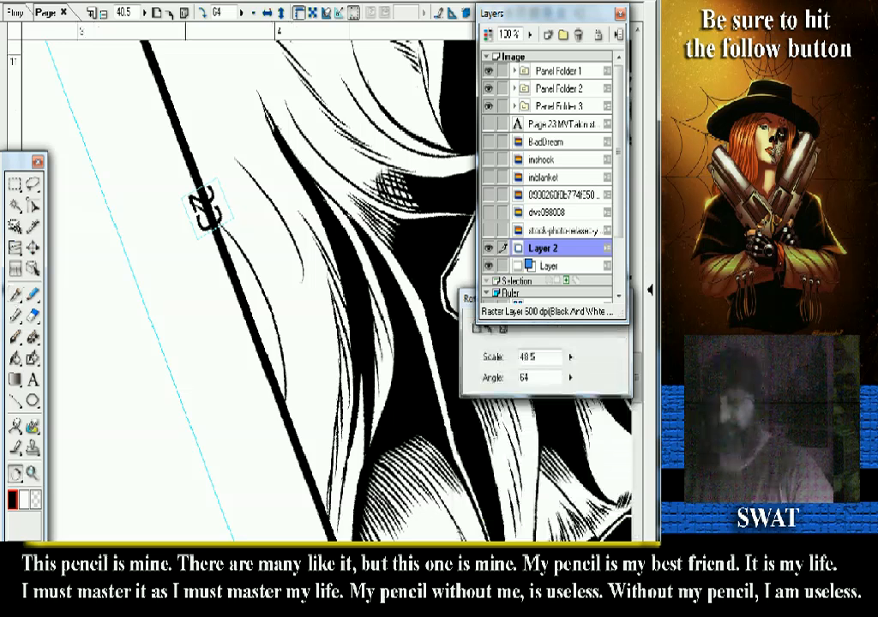
{"action": "left_click_drag", "start_coordinate": [379, 137], "coordinate": [359, 138]}
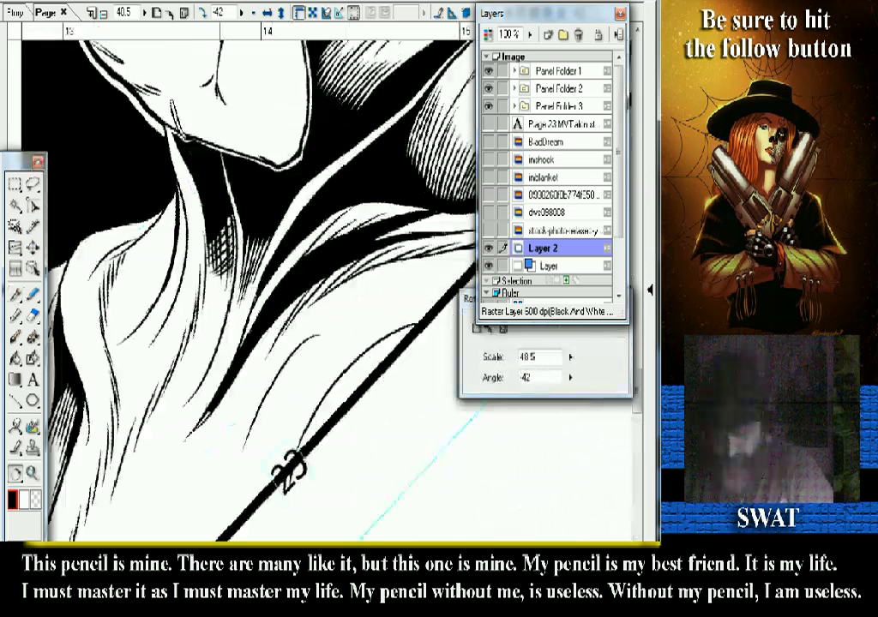
{"action": "key", "text": "p"}
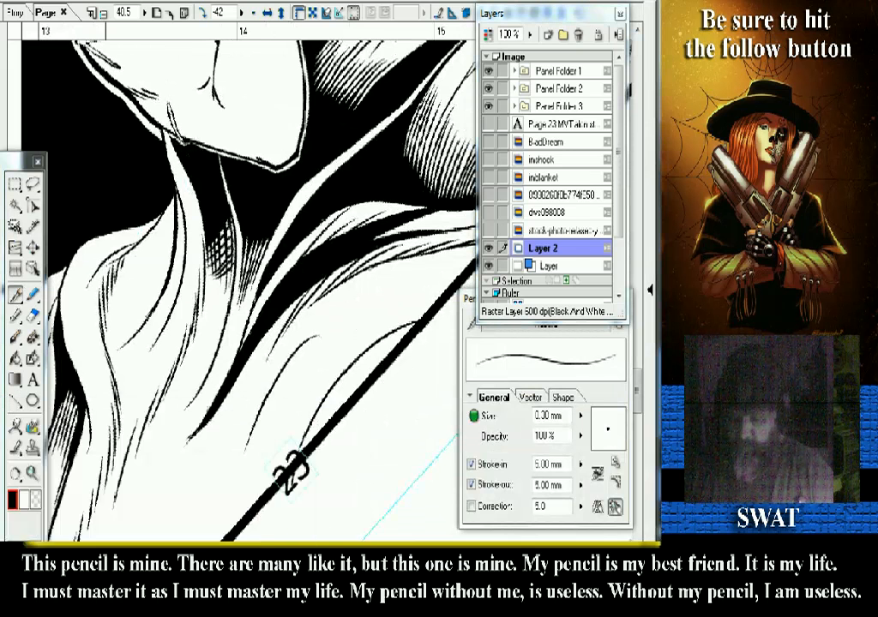
- Switch to the browser, pause and resume the live stream preview, and return to the comic page in Manga Studio
{"action": "key", "text": "alt+Tab"}
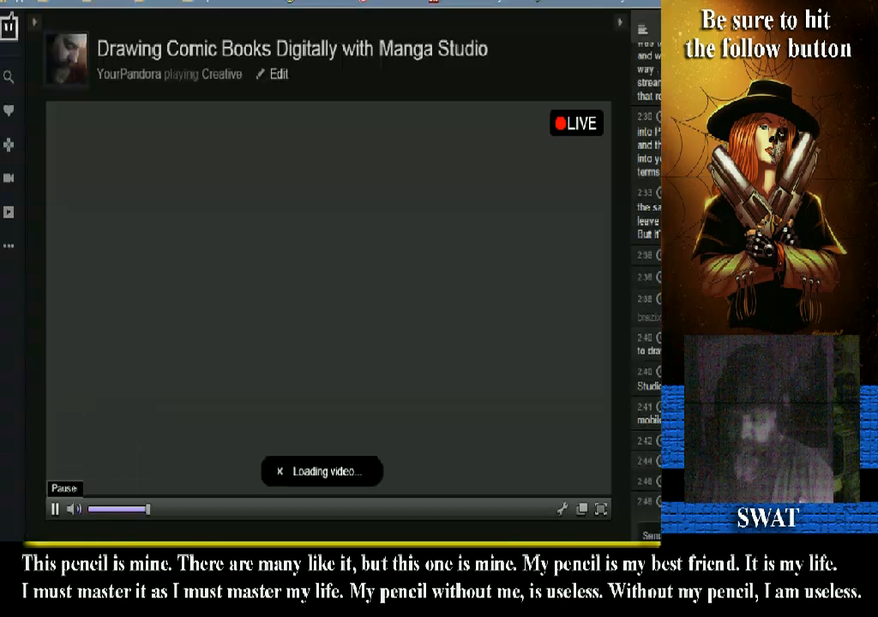
{"action": "left_click", "coordinate": [55, 508]}
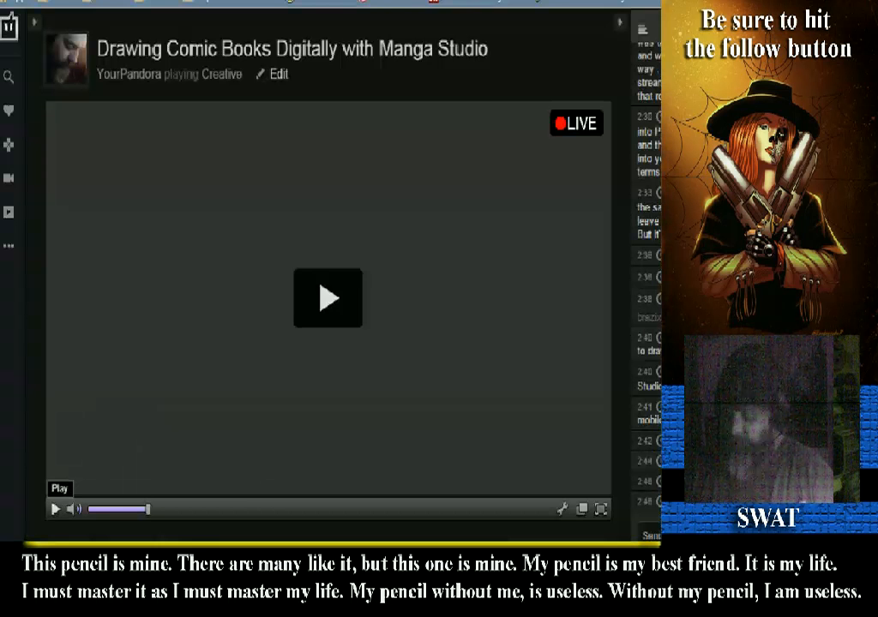
{"action": "left_click", "coordinate": [55, 508]}
{"action": "key", "text": "alt+Tab"}
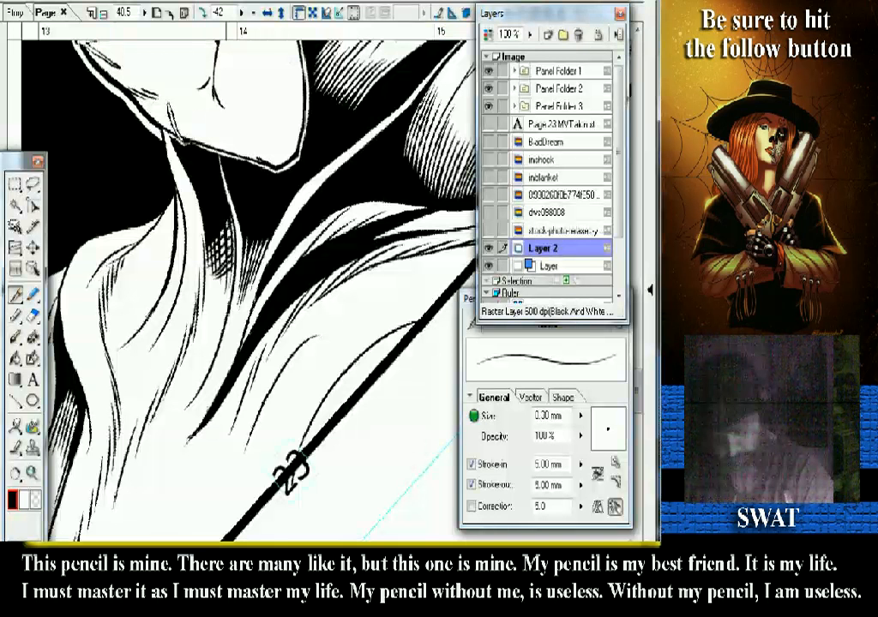
- Ink fine crease strokes down the draped blanket folds between the elbow and the panel's lower border
{"action": "mouse_move", "coordinate": [190, 313]}
{"action": "left_mouse_down"}
{"action": "mouse_move", "coordinate": [163, 378]}
{"action": "mouse_move", "coordinate": [112, 432]}
{"action": "left_mouse_up"}
{"action": "scroll", "coordinate": [257, 283], "scroll_direction": "down", "scroll_amount": 1}
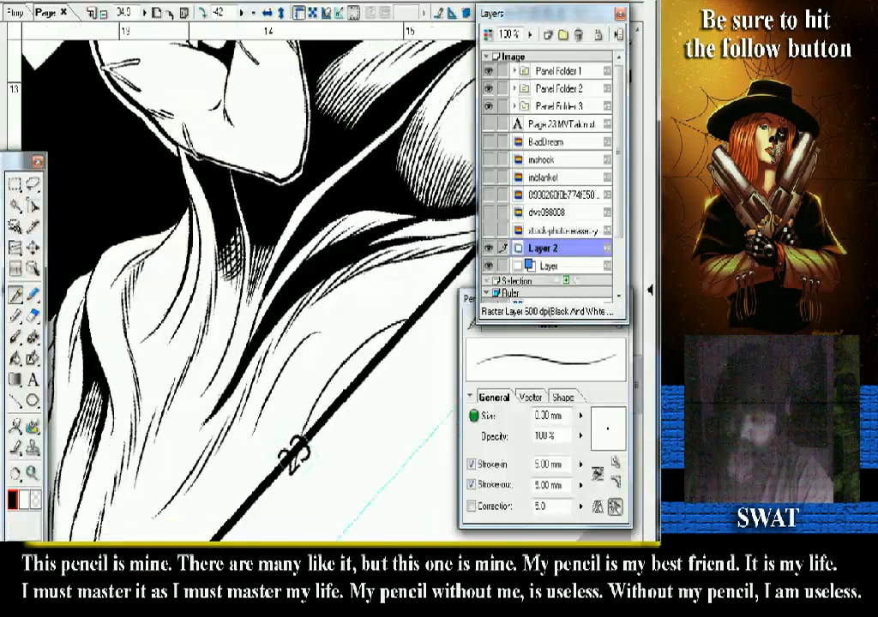
{"action": "scroll", "coordinate": [296, 450], "scroll_direction": "down", "scroll_amount": 1}
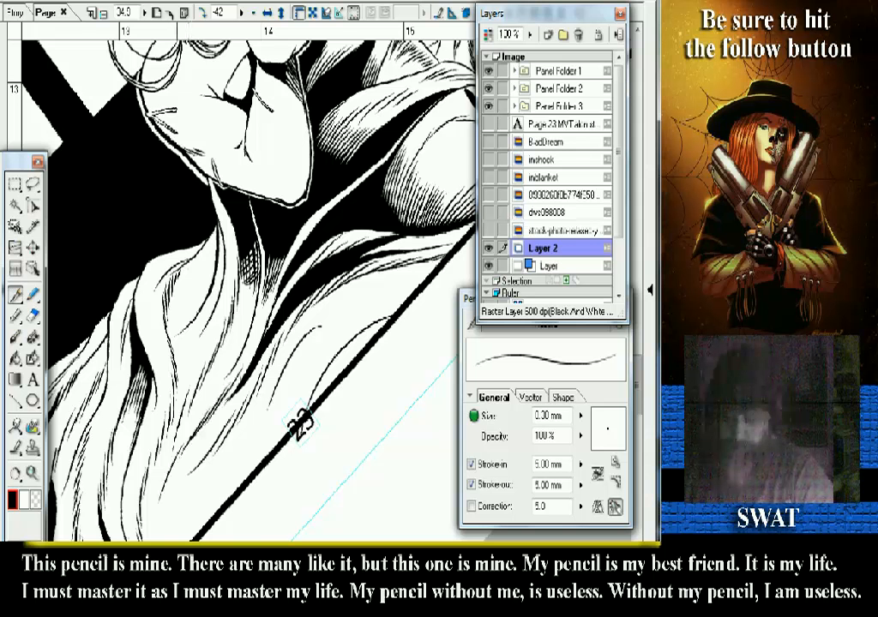
{"action": "scroll", "coordinate": [300, 422], "scroll_direction": "down", "scroll_amount": 3}
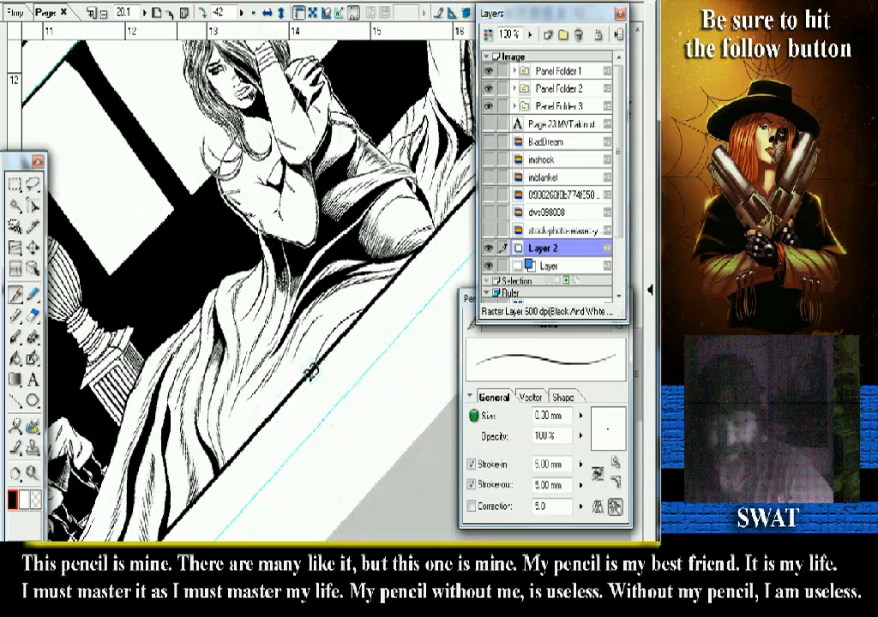
- Add hatching and long tapering strokes to the blanket folds below the elbow and along the ridge against the black background
{"action": "key", "text": "slash"}
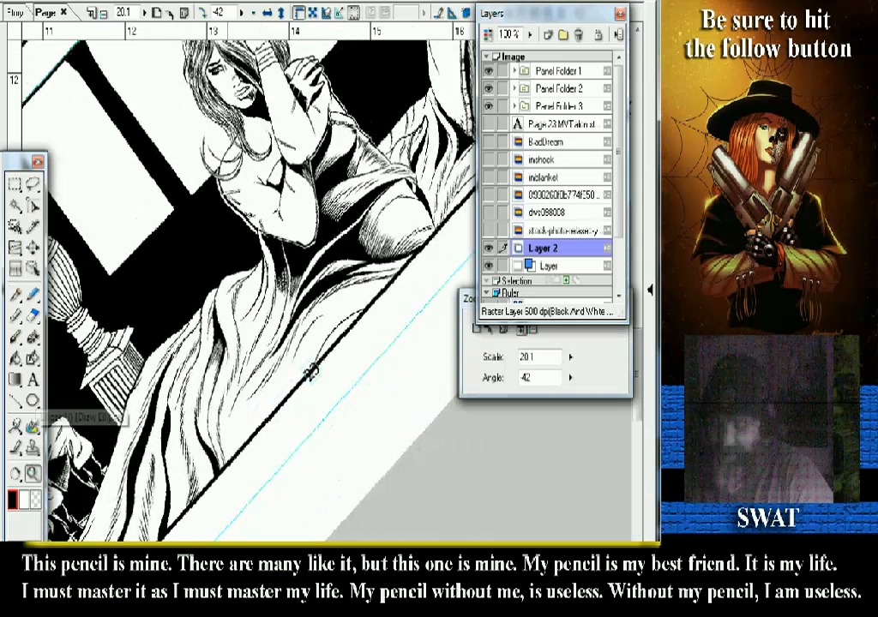
{"action": "left_click", "coordinate": [219, 366]}
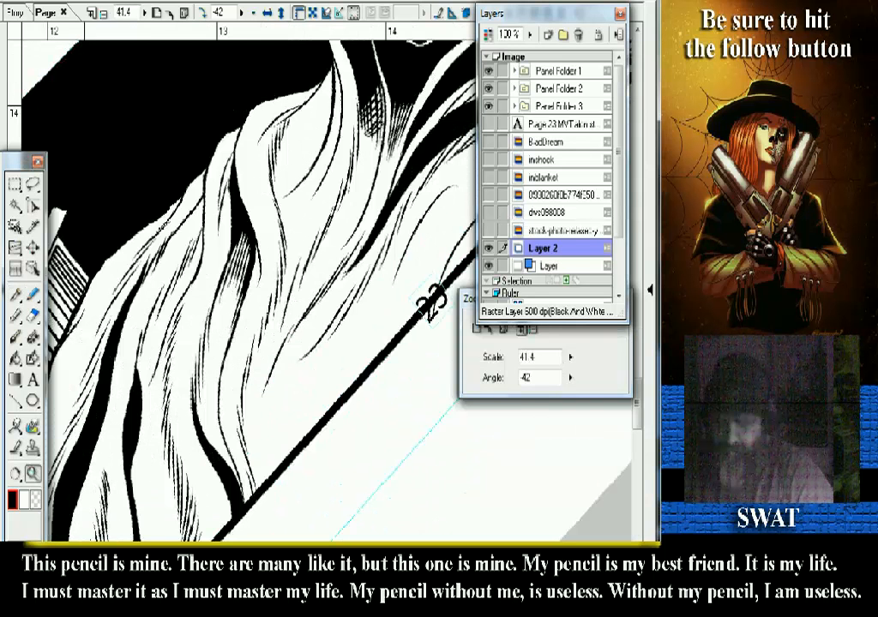
{"action": "key", "text": "p"}
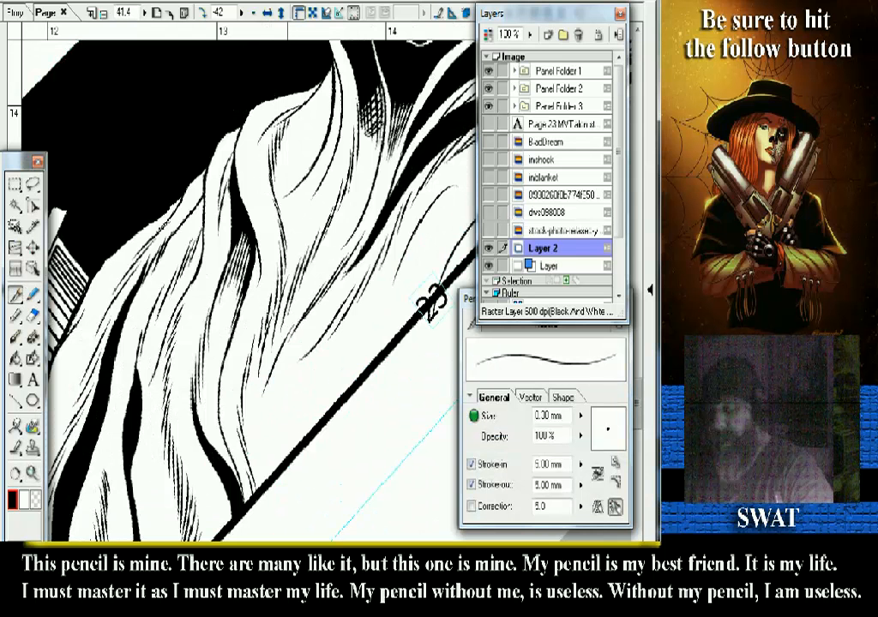
{"action": "scroll", "coordinate": [257, 283], "scroll_direction": "up", "scroll_amount": 3}
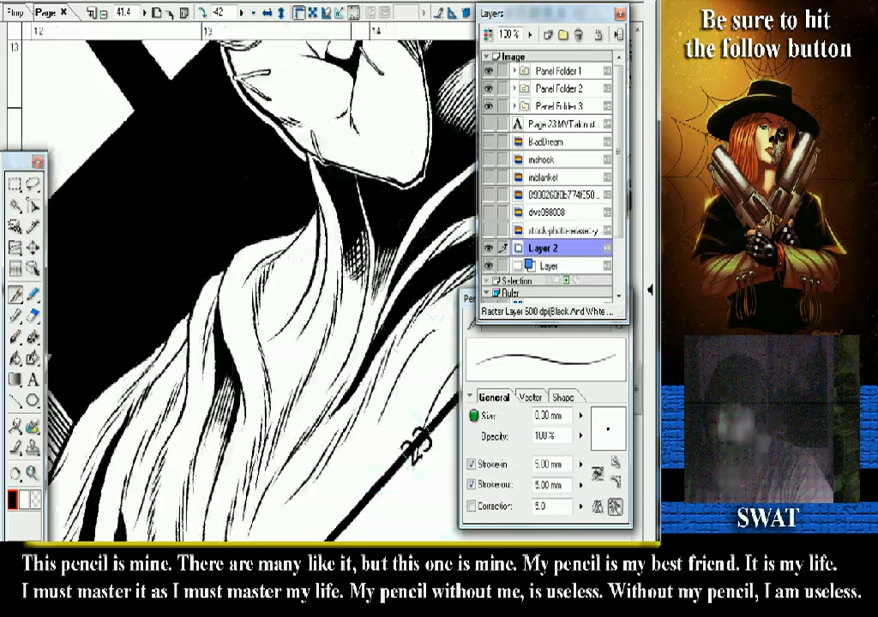
{"action": "scroll", "coordinate": [249, 283], "scroll_direction": "up", "scroll_amount": 1}
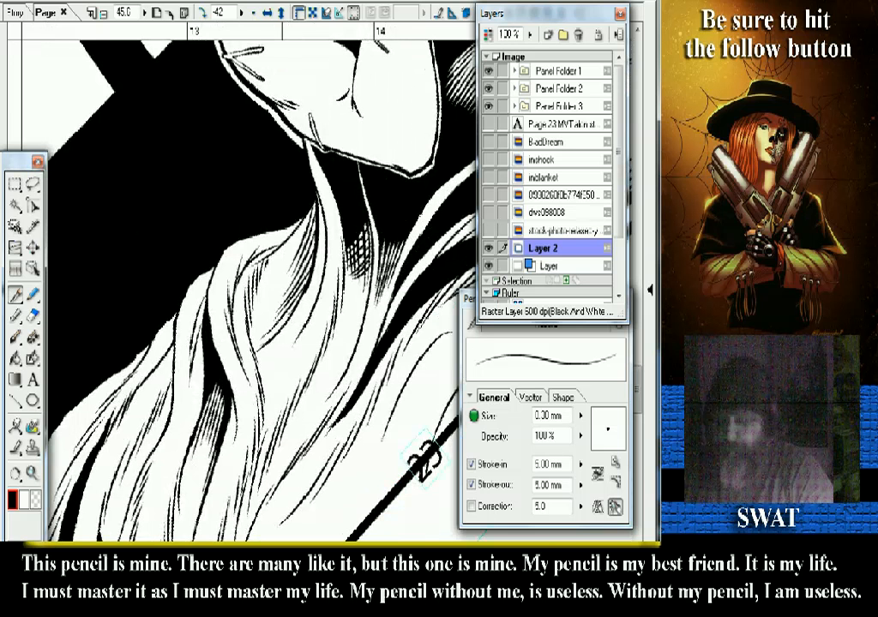
{"action": "left_click_drag", "start_coordinate": [162, 368], "coordinate": [182, 283]}
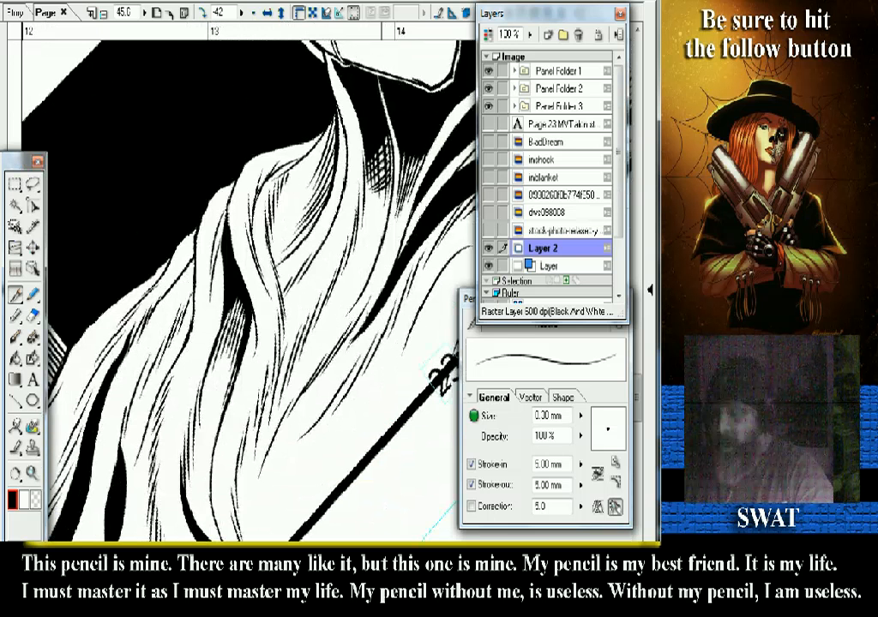
- Ink fine crease strokes on the blanket folds beside the panel's lower border, with the page rotated to 52 and 70 degrees
{"action": "key", "text": "r"}
{"action": "left_click_drag", "start_coordinate": [245, 463], "coordinate": [177, 246]}
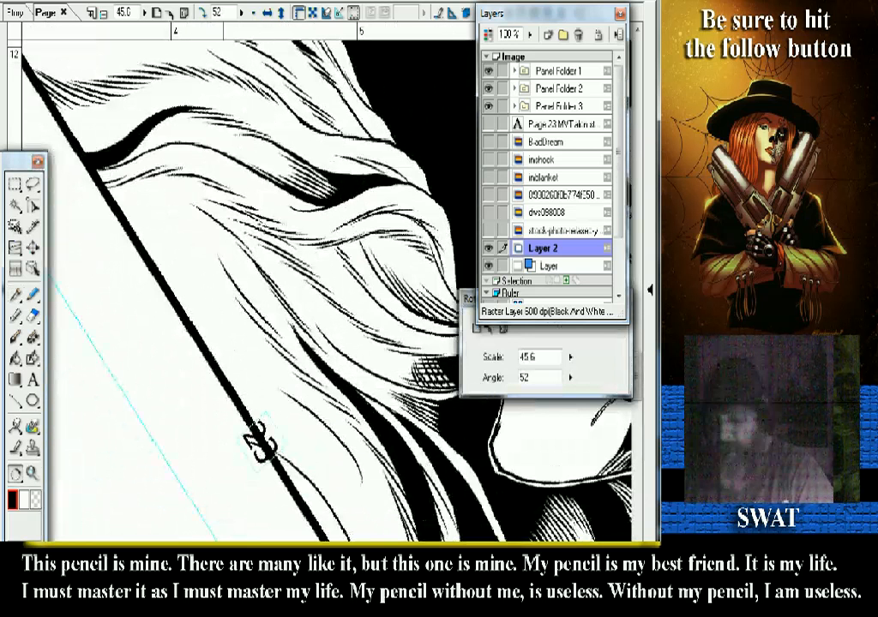
{"action": "key", "text": "p"}
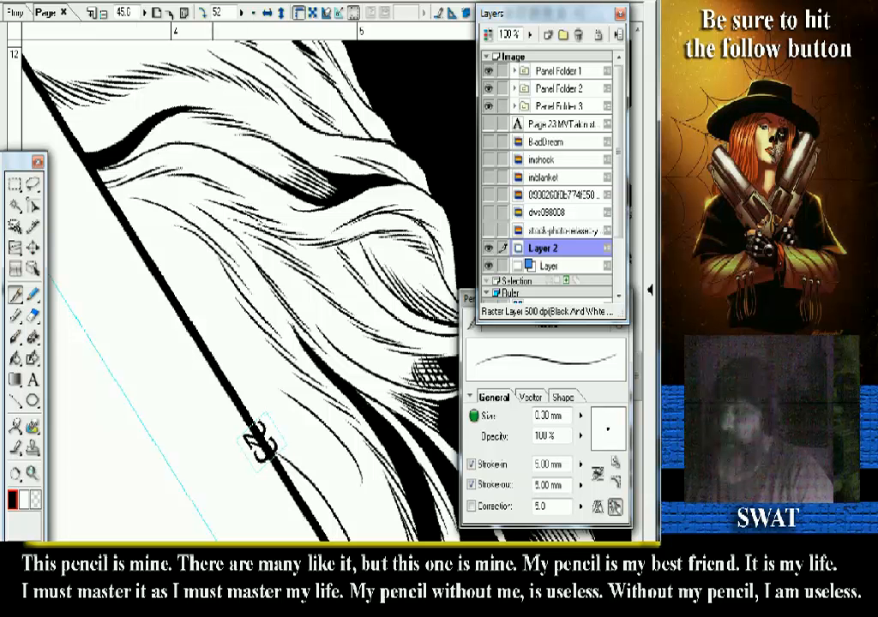
{"action": "left_click_drag", "start_coordinate": [257, 283], "coordinate": [310, 350]}
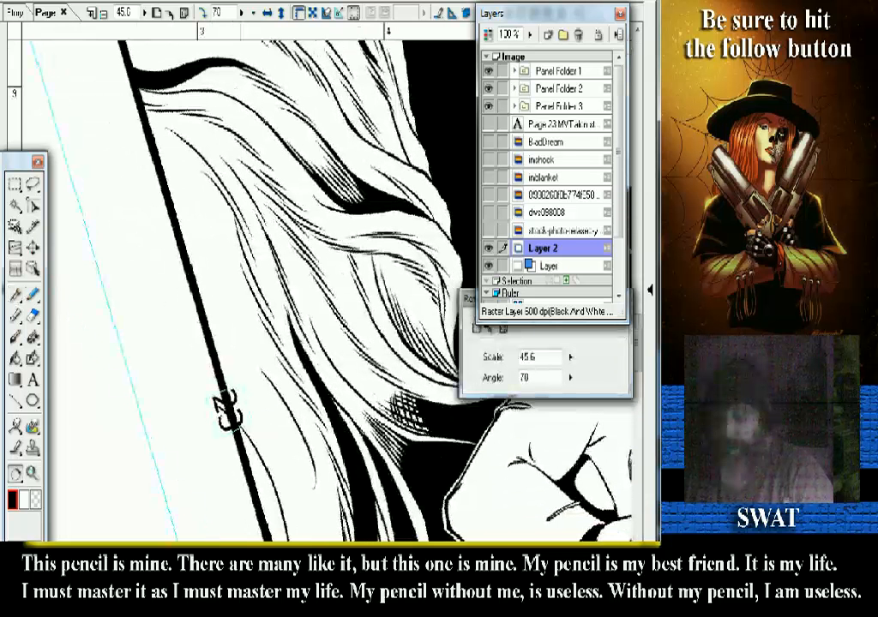
{"action": "key", "text": "p"}
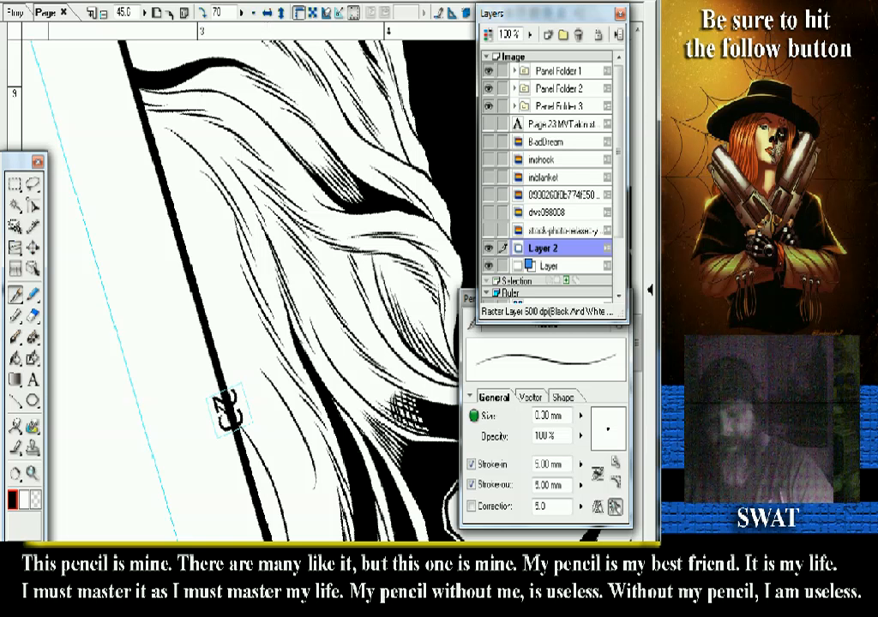
- Refine the tapering tip of the long black fold up close, thickening it with pen strokes at a page angle of -47 degrees
{"action": "key", "text": "slash"}
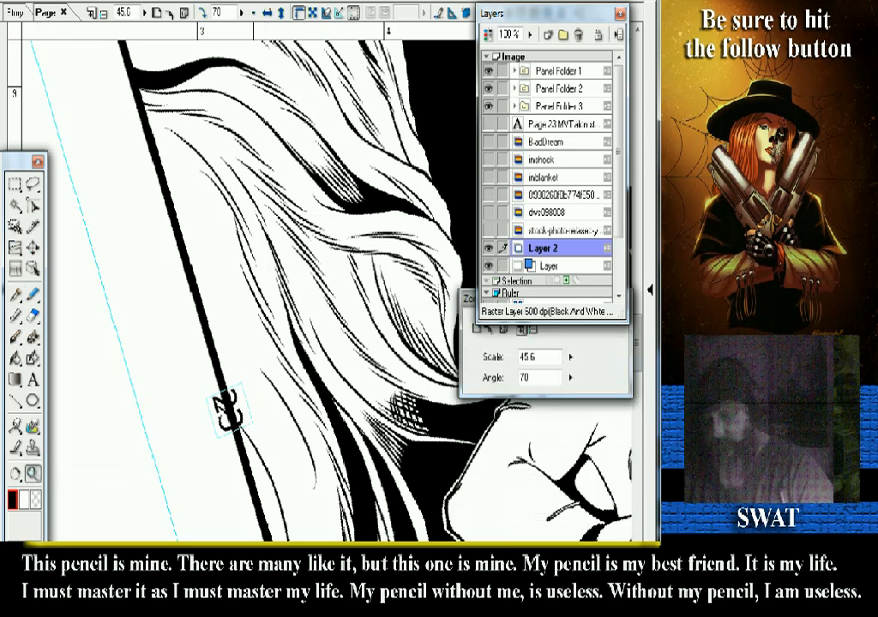
{"action": "left_click_drag", "start_coordinate": [206, 227], "coordinate": [272, 319]}
{"action": "key", "text": "p"}
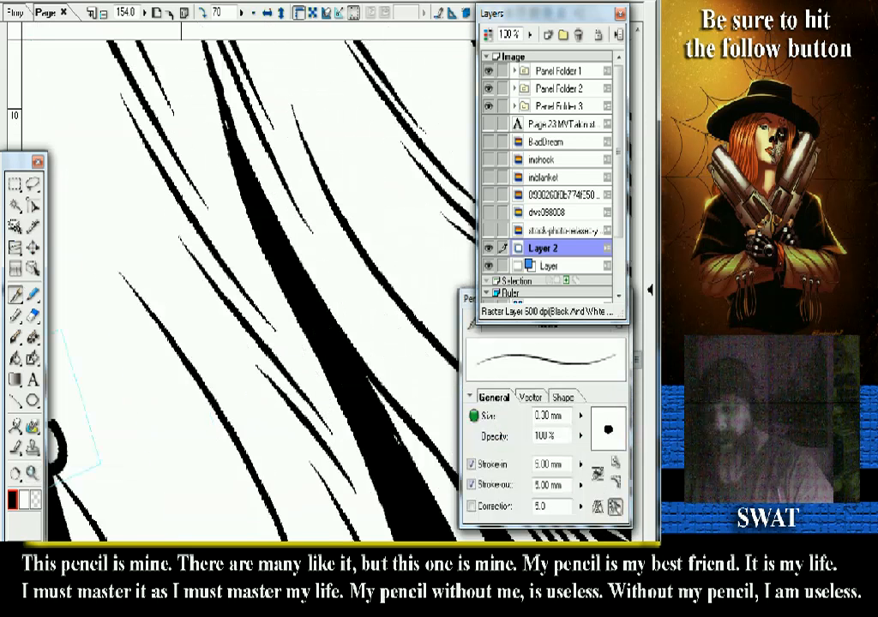
{"action": "scroll", "coordinate": [188, 283], "scroll_direction": "down", "scroll_amount": 3}
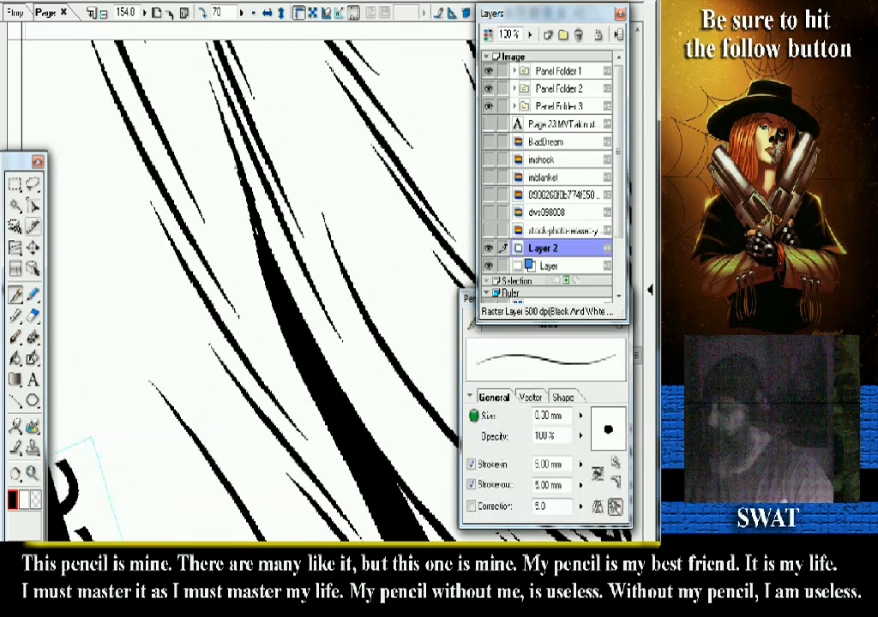
{"action": "key", "text": "r"}
{"action": "left_click_drag", "start_coordinate": [69, 190], "coordinate": [368, 506]}
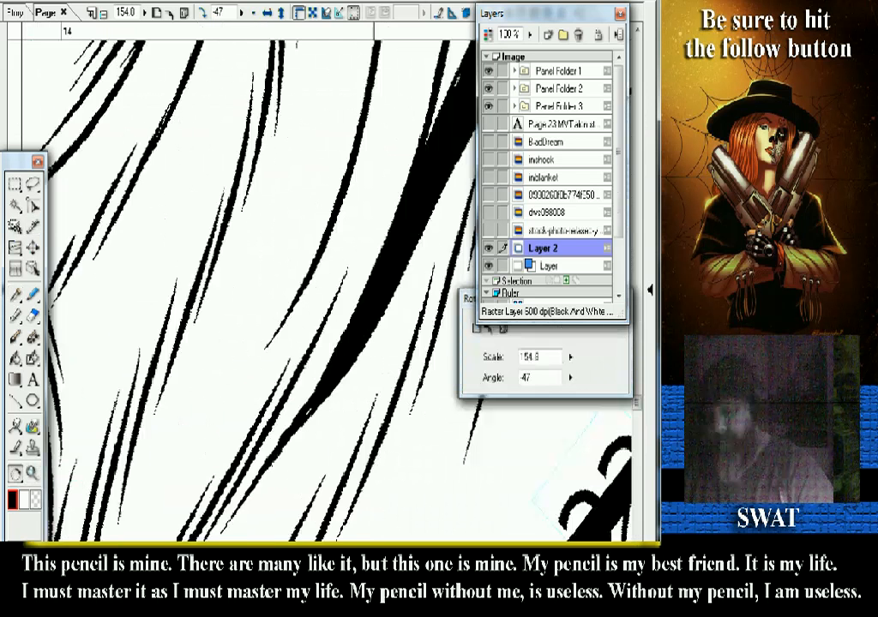
{"action": "key", "text": "p"}
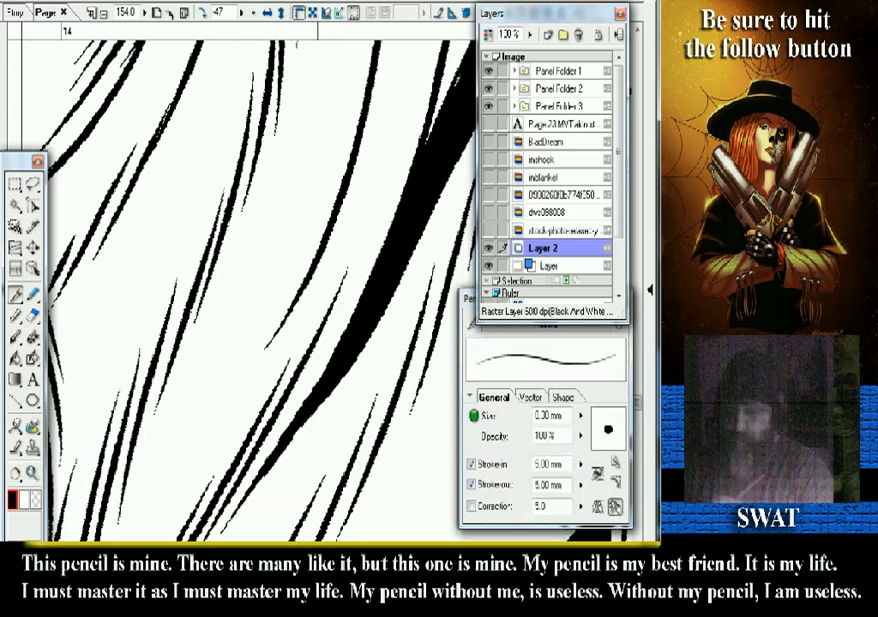
{"action": "left_click_drag", "start_coordinate": [296, 231], "coordinate": [180, 471]}
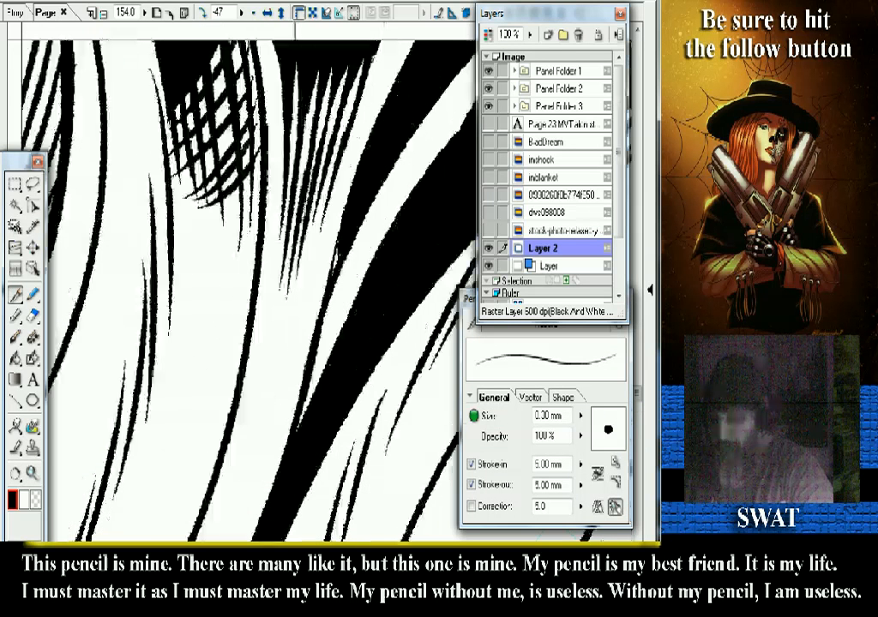
- Examine the inked blanket folds and the seated woman at several magnifications to judge the overall shading
{"action": "key", "text": "ctrl+minus"}
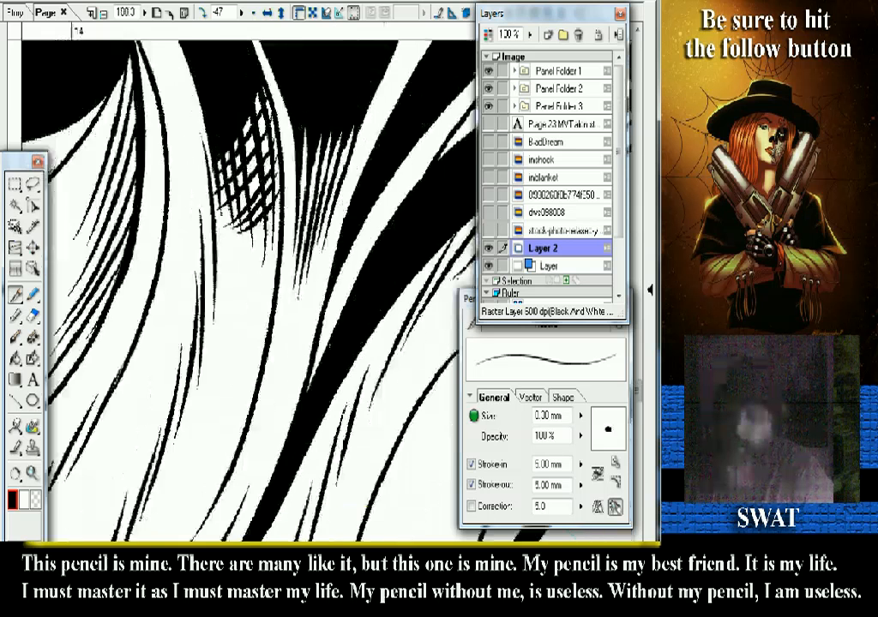
{"action": "key", "text": "ctrl+minus"}
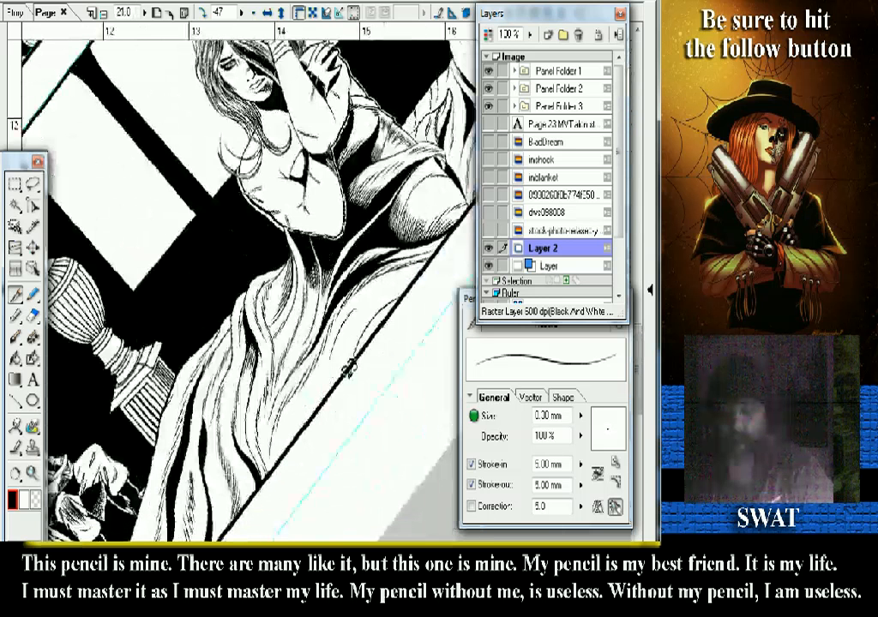
{"action": "key", "text": "ctrl+space"}
{"action": "left_click", "coordinate": [347, 368]}
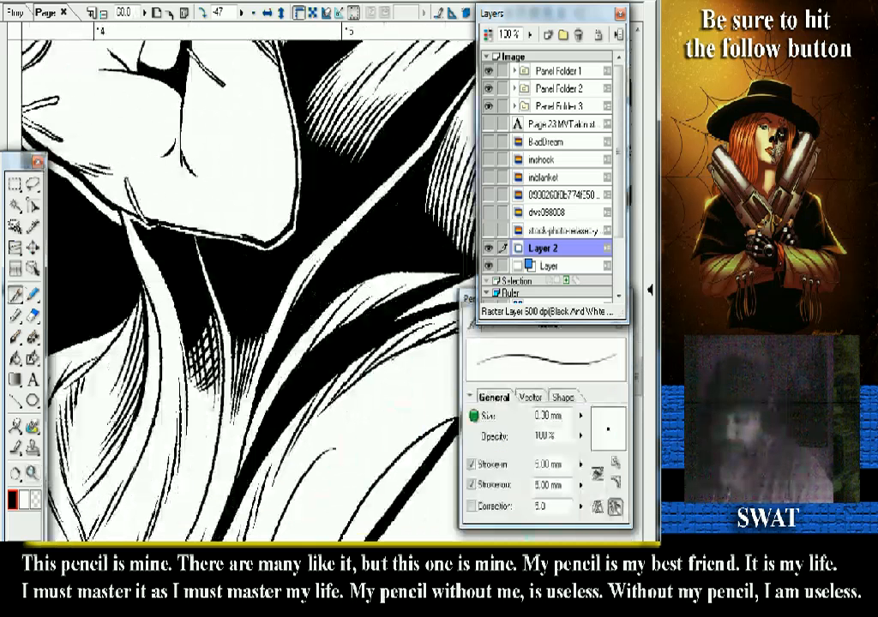
{"action": "scroll", "coordinate": [316, 525], "scroll_direction": "down", "scroll_amount": 2}
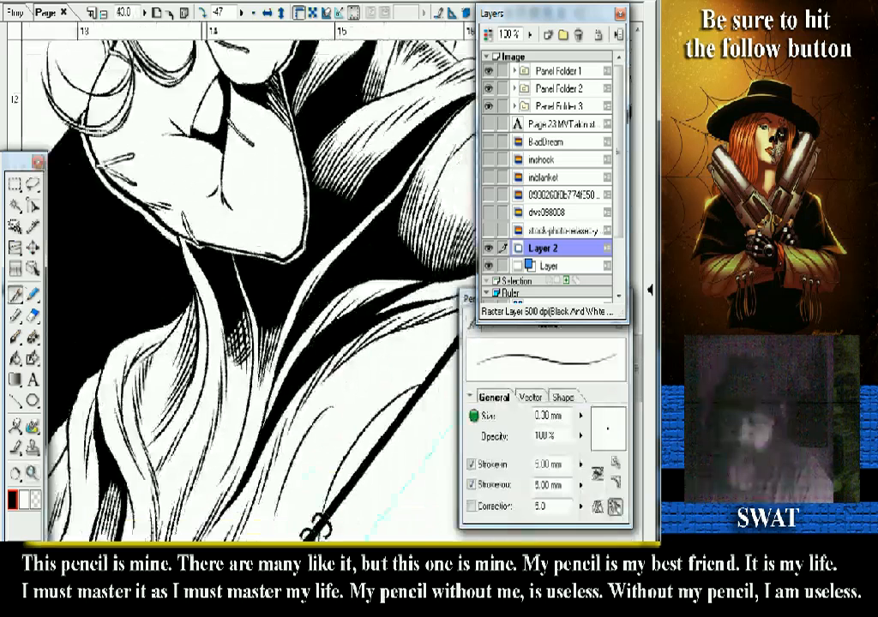
{"action": "scroll", "coordinate": [315, 524], "scroll_direction": "down", "scroll_amount": 1}
{"action": "scroll", "coordinate": [320, 464], "scroll_direction": "down", "scroll_amount": 1}
{"action": "scroll", "coordinate": [320, 451], "scroll_direction": "down", "scroll_amount": 1}
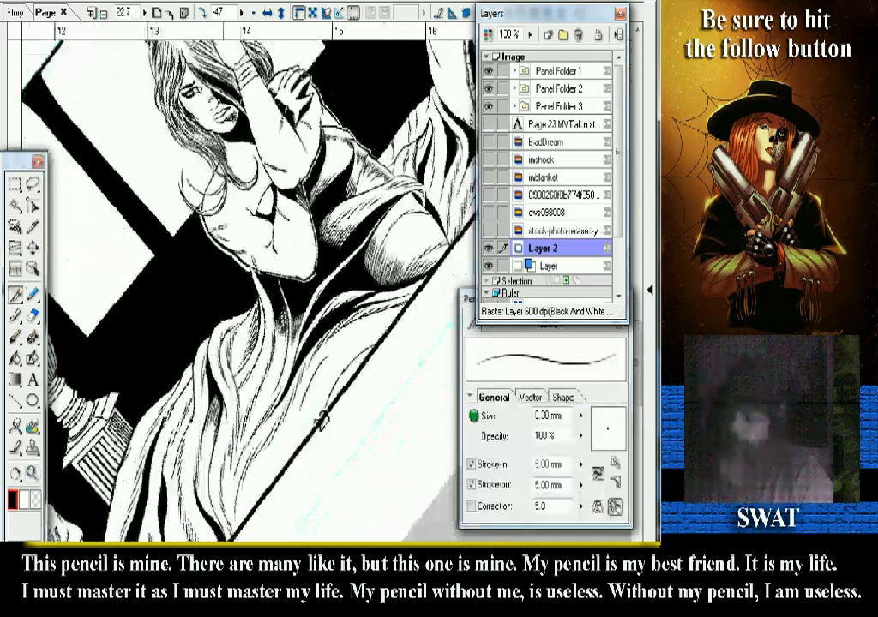
- Ink crease strokes along the pale fold above the page number with the page at 33 degrees, redrawing unsatisfactory strokes
{"action": "key", "text": "shift+space"}
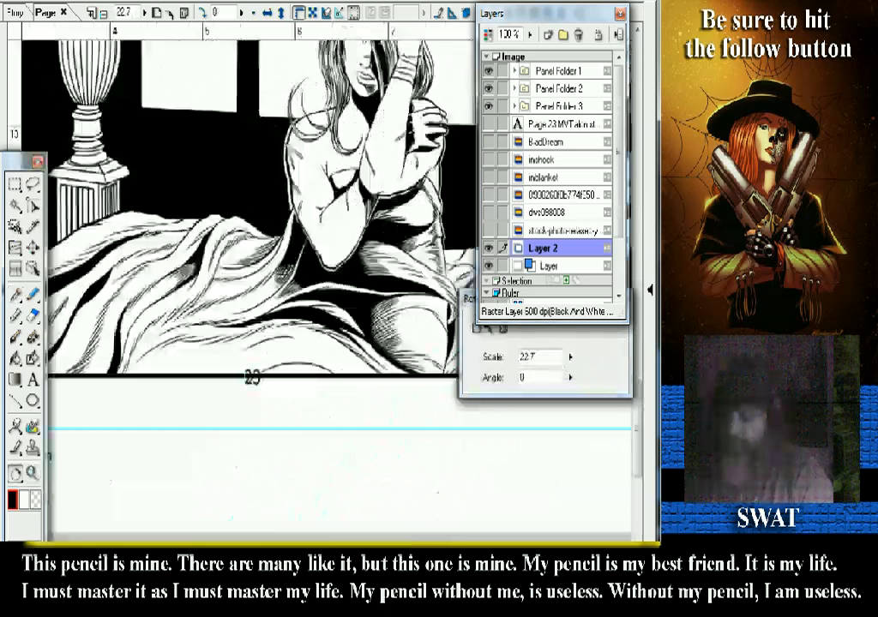
{"action": "left_click_drag", "start_coordinate": [320, 451], "coordinate": [258, 433]}
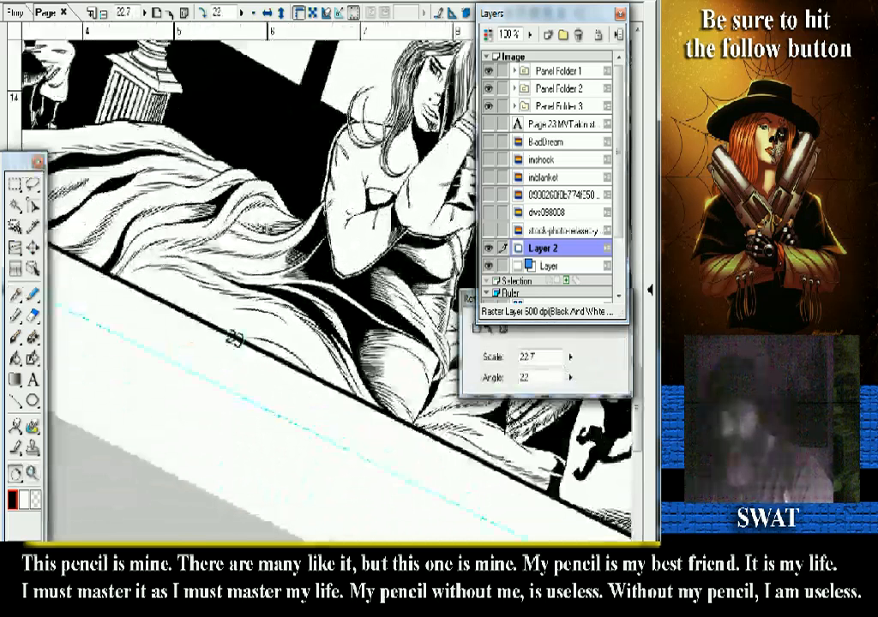
{"action": "left_click_drag", "start_coordinate": [234, 339], "coordinate": [230, 315]}
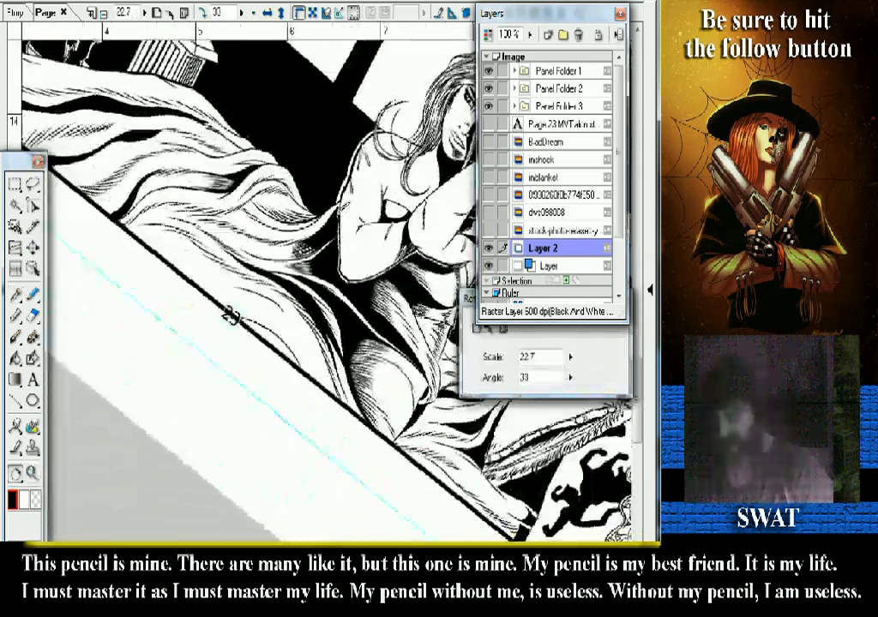
{"action": "key", "text": "p"}
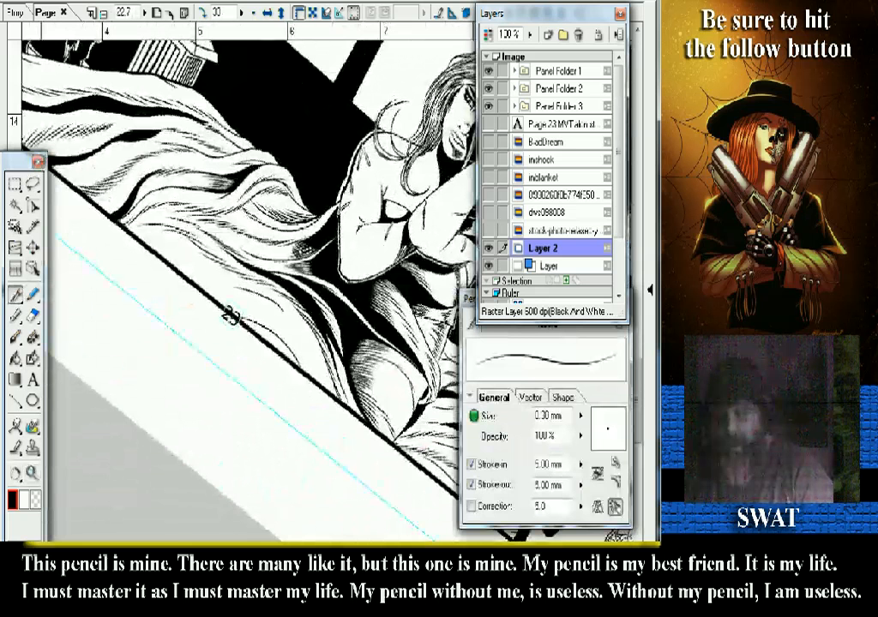
{"action": "left_click", "coordinate": [32, 473]}
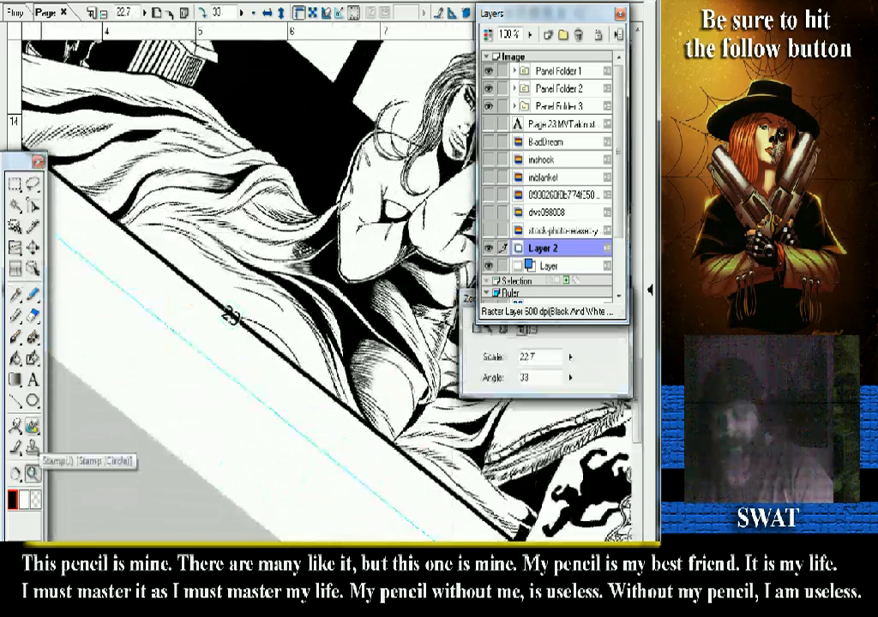
{"action": "left_click", "coordinate": [245, 347]}
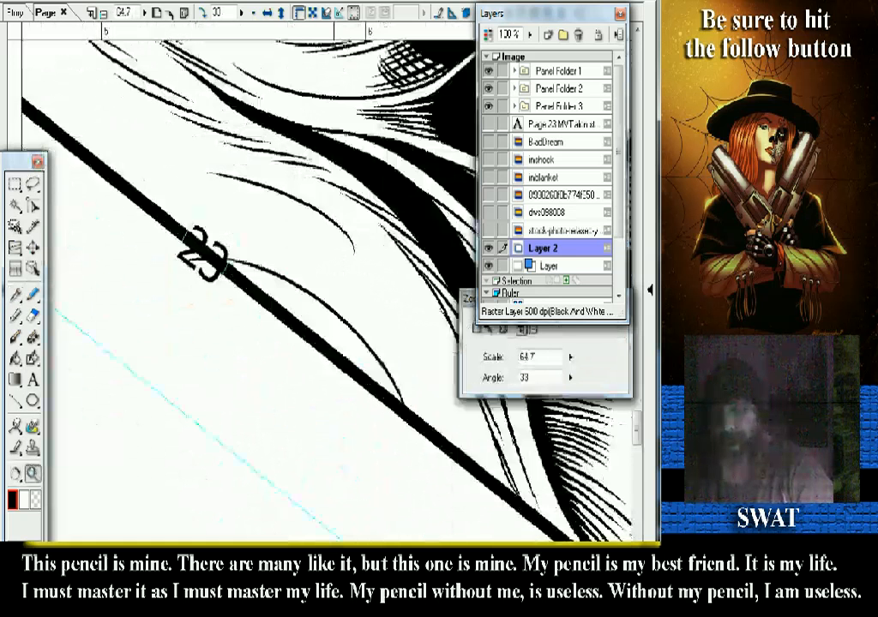
{"action": "left_click", "coordinate": [14, 294]}
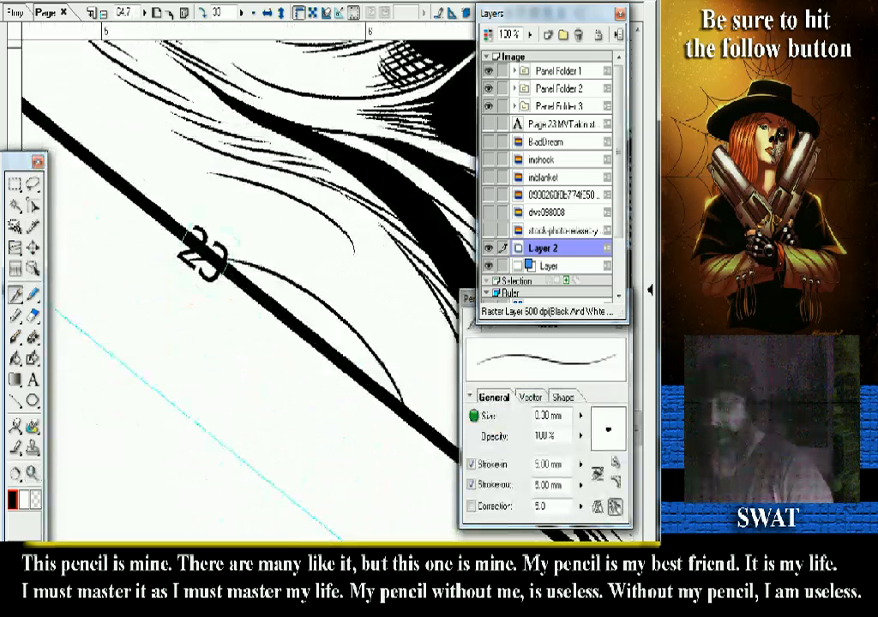
{"action": "key", "text": "ctrl+z"}
{"action": "left_click_drag", "start_coordinate": [244, 134], "coordinate": [280, 151]}
{"action": "left_click_drag", "start_coordinate": [106, 83], "coordinate": [243, 134]}
{"action": "key", "text": "ctrl+z"}
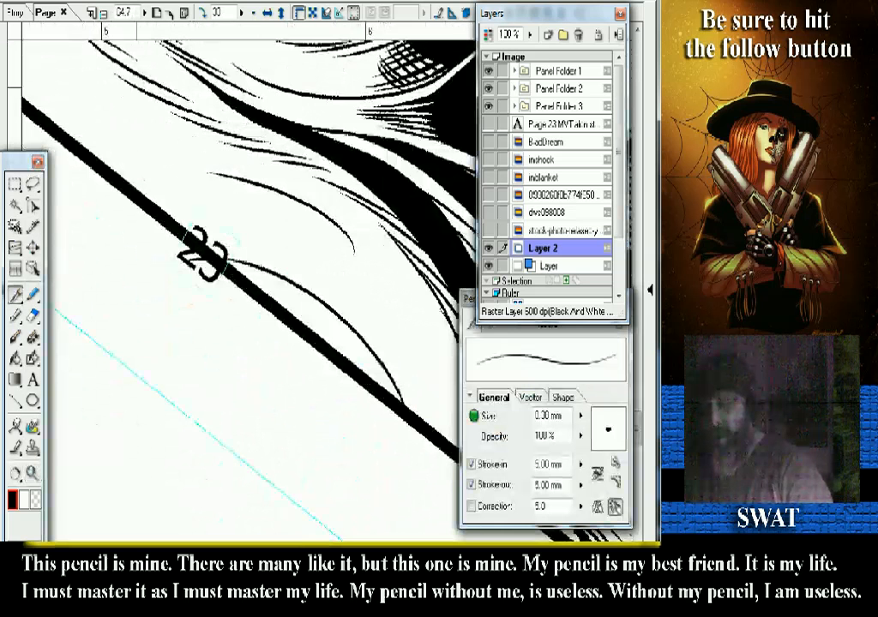
{"action": "left_click_drag", "start_coordinate": [112, 72], "coordinate": [298, 184]}
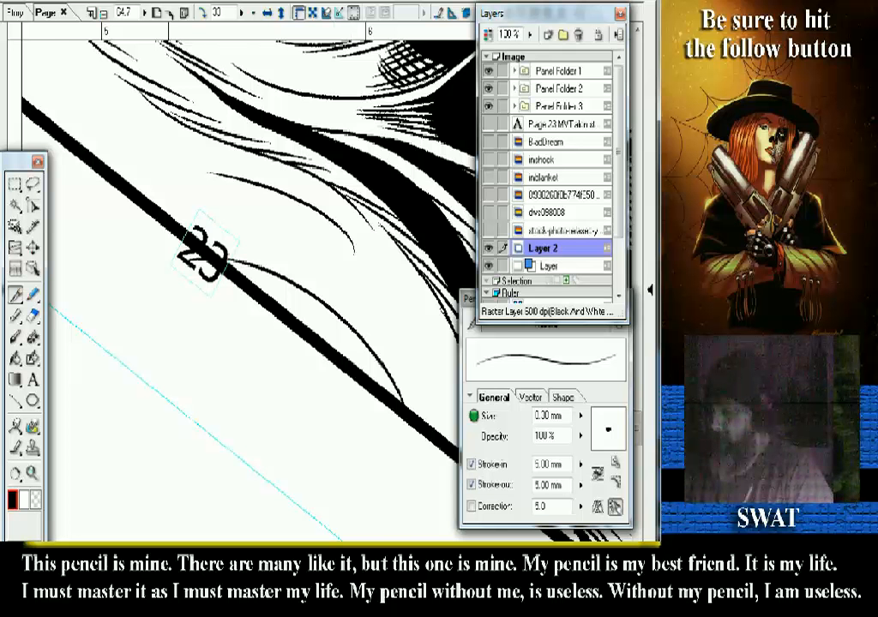
- Rotate the page to 76 degrees, extend the curved crease beside the page number and branch a line into the neighbouring fold
{"action": "key", "text": "r"}
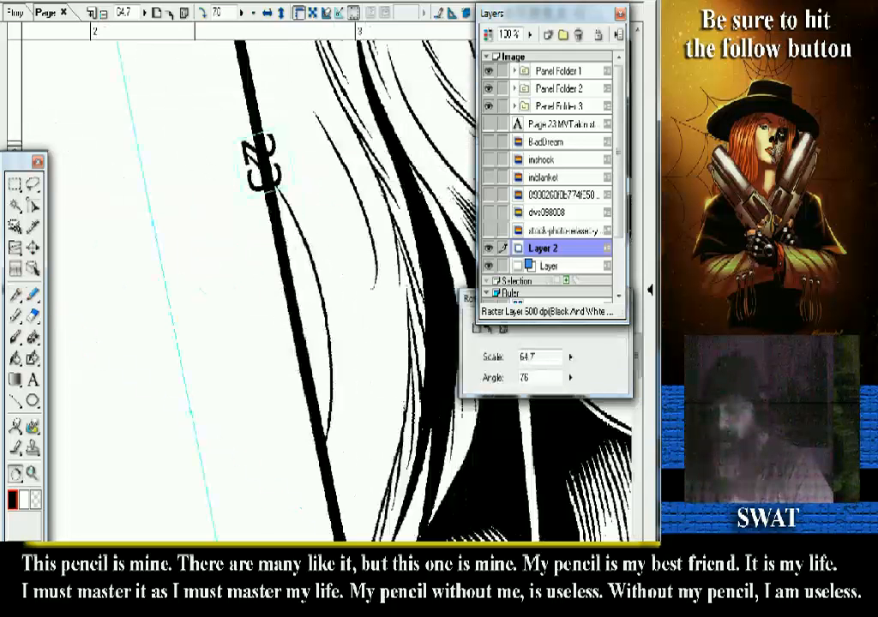
{"action": "key", "text": "p"}
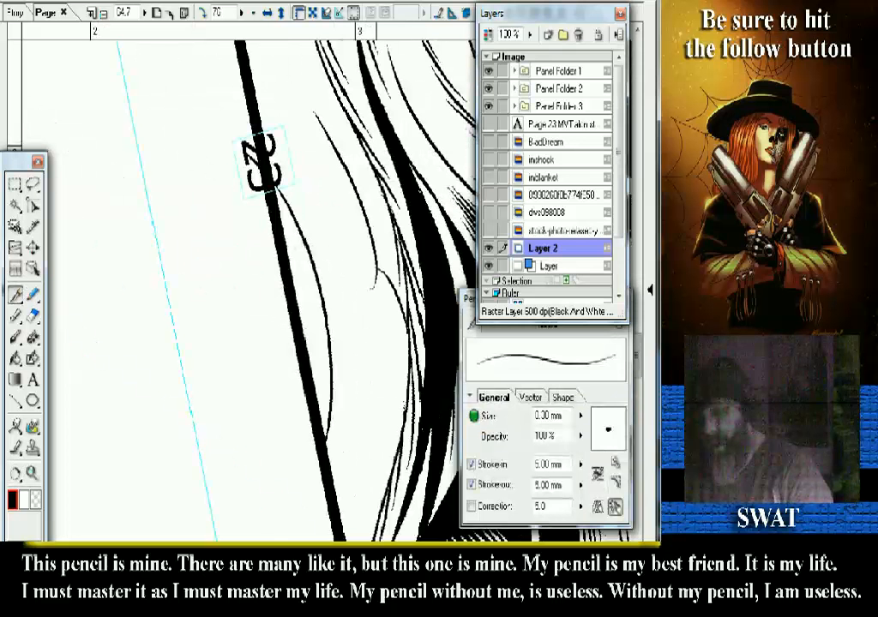
{"action": "left_click_drag", "start_coordinate": [375, 281], "coordinate": [408, 335]}
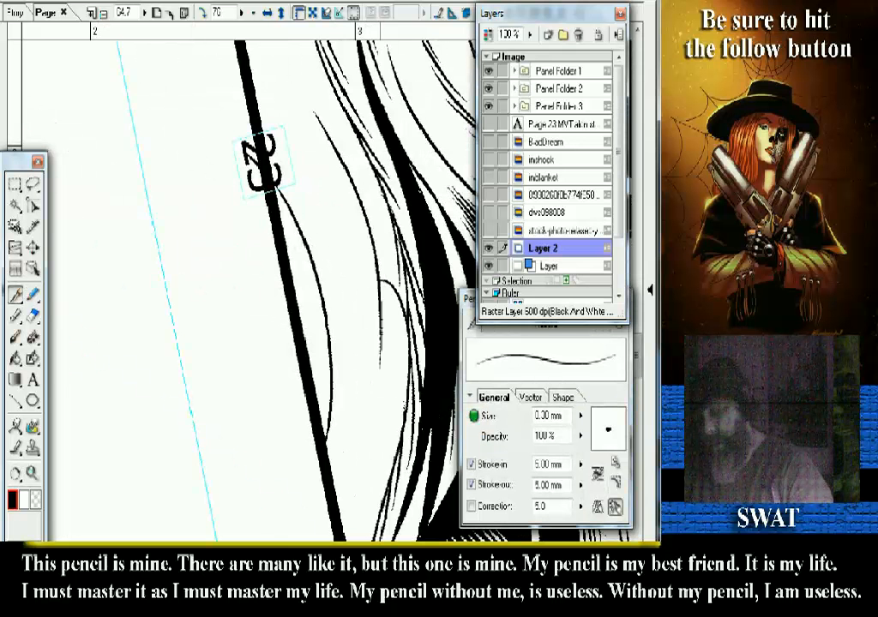
- Draw and rework a long fold contour joining the curved crease above the page number to the panel's lower border
{"action": "scroll", "coordinate": [248, 282], "scroll_direction": "up", "scroll_amount": 3}
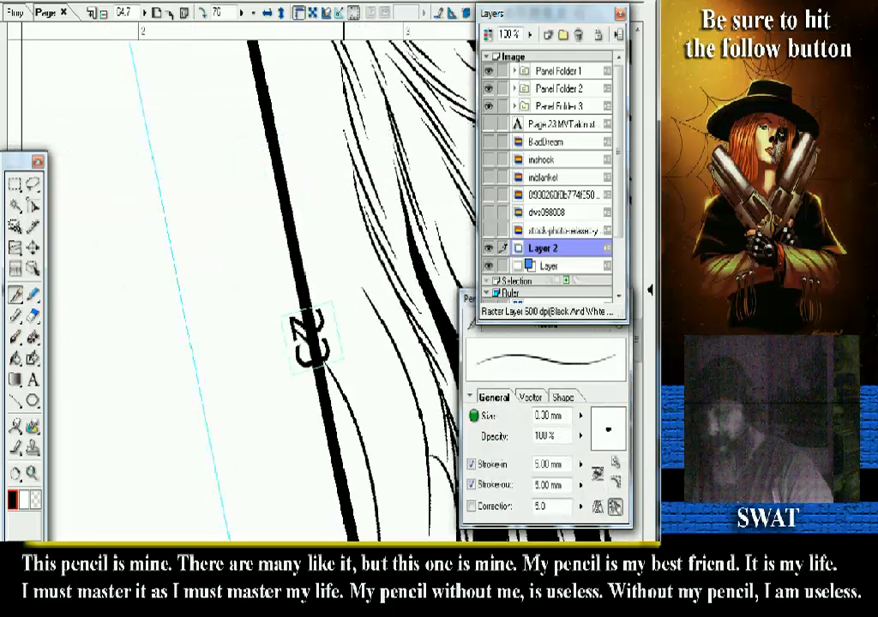
{"action": "left_click_drag", "start_coordinate": [277, 128], "coordinate": [365, 297]}
{"action": "key", "text": "ctrl+z"}
{"action": "left_click_drag", "start_coordinate": [282, 116], "coordinate": [366, 297]}
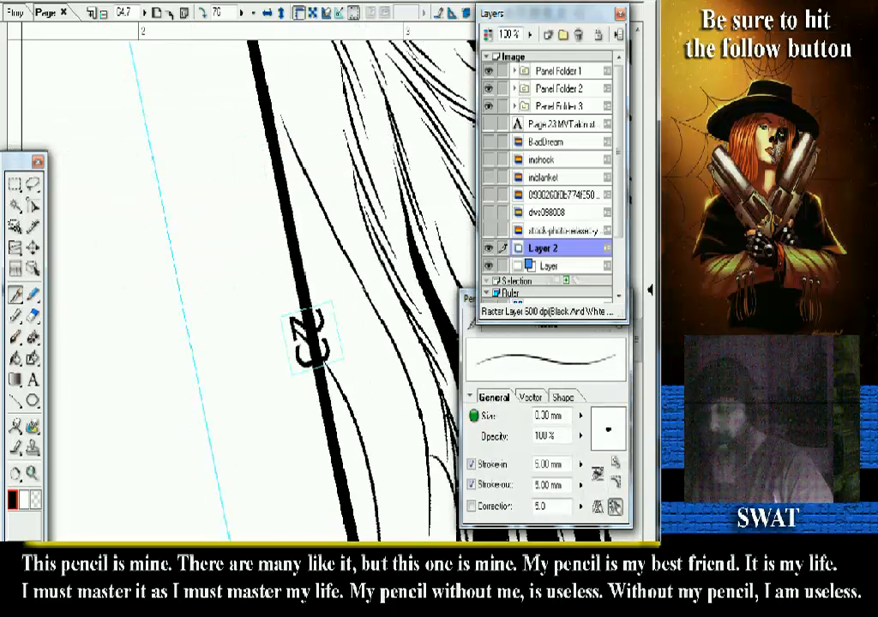
{"action": "mouse_move", "coordinate": [310, 338]}
{"action": "left_mouse_down"}
{"action": "mouse_move", "coordinate": [337, 349]}
{"action": "mouse_move", "coordinate": [340, 450]}
{"action": "left_mouse_up"}
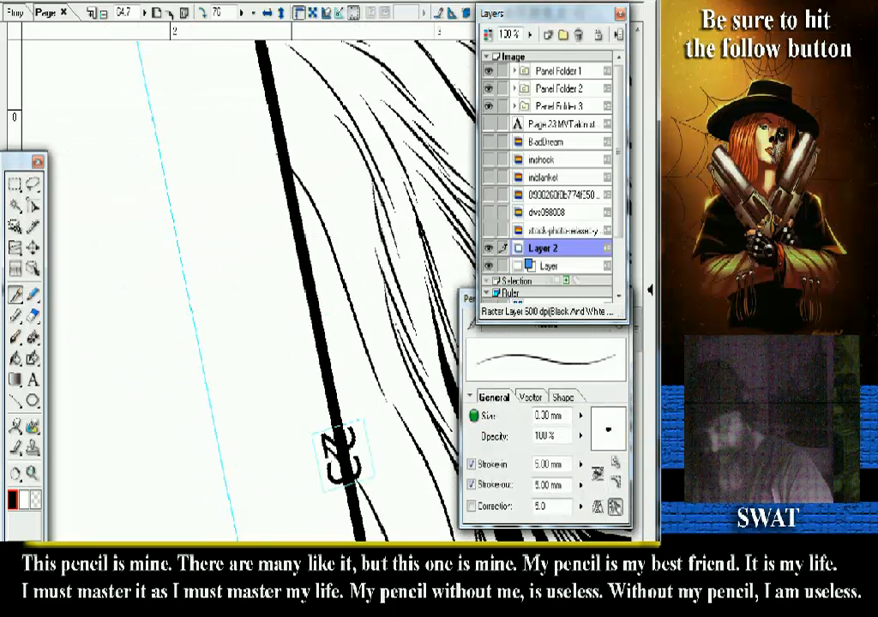
{"action": "left_click_drag", "start_coordinate": [291, 165], "coordinate": [329, 234]}
{"action": "left_click_drag", "start_coordinate": [293, 177], "coordinate": [408, 428]}
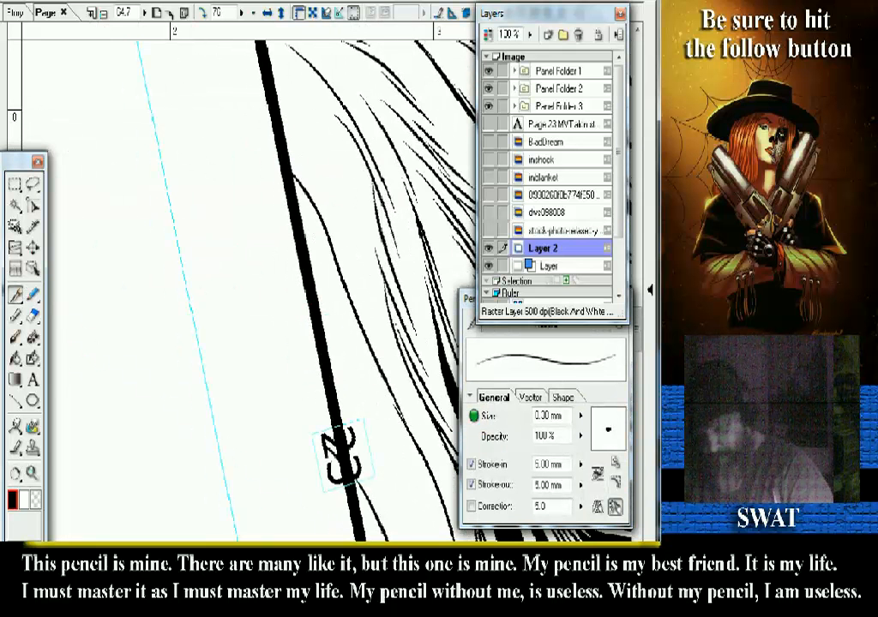
- Ink a second curved fold line from the panel's lower border into the blanket, then check it with the page at -19 degrees
{"action": "left_click_drag", "start_coordinate": [341, 454], "coordinate": [273, 411]}
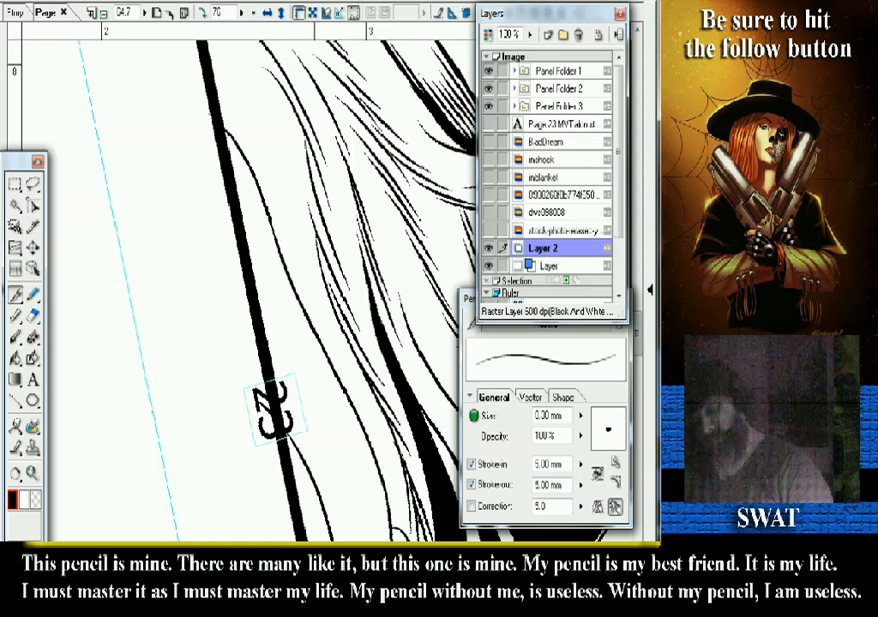
{"action": "mouse_move", "coordinate": [252, 190]}
{"action": "left_mouse_down"}
{"action": "mouse_move", "coordinate": [176, 46]}
{"action": "mouse_move", "coordinate": [191, 173]}
{"action": "left_mouse_up"}
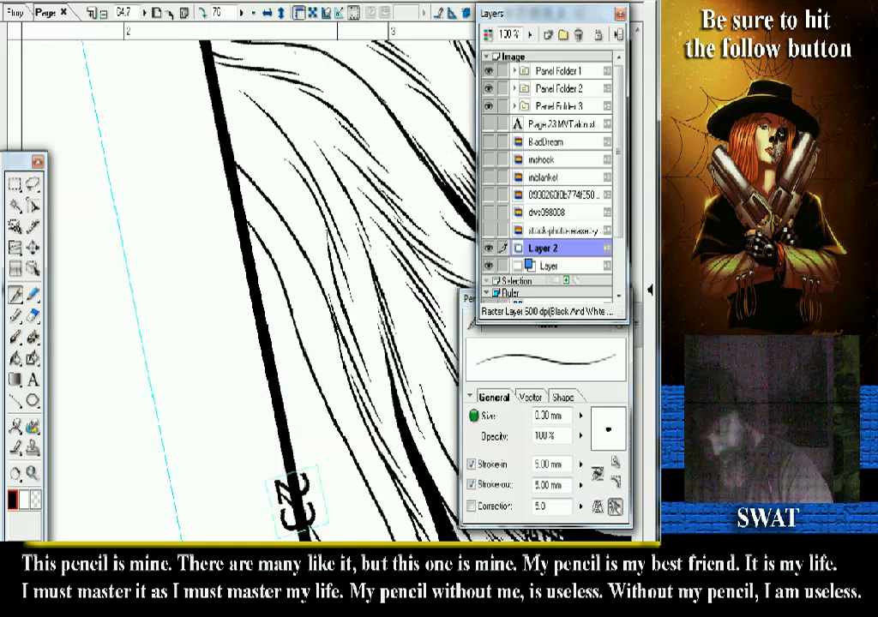
{"action": "key", "text": "r"}
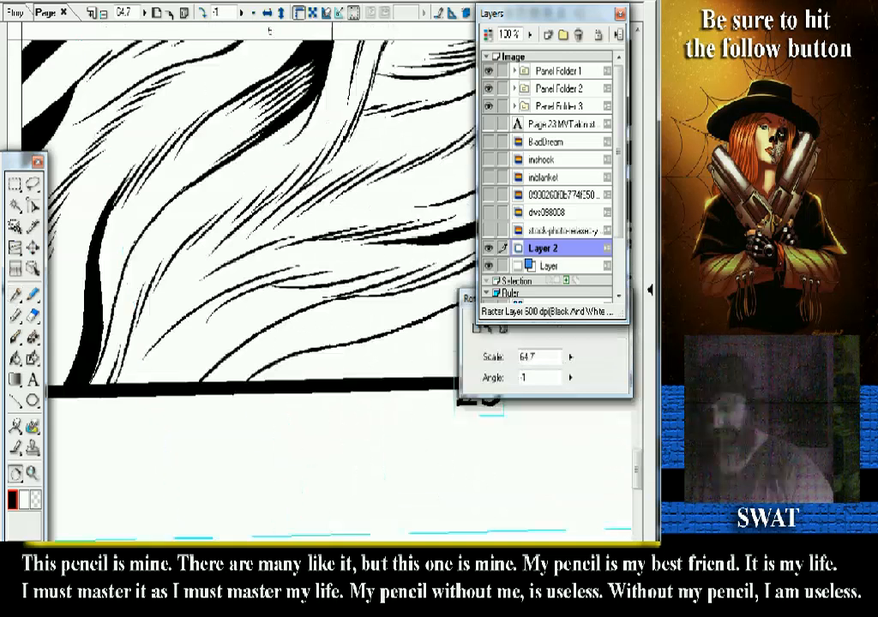
{"action": "key", "text": "ctrl+minus"}
{"action": "key", "text": "ctrl+minus"}
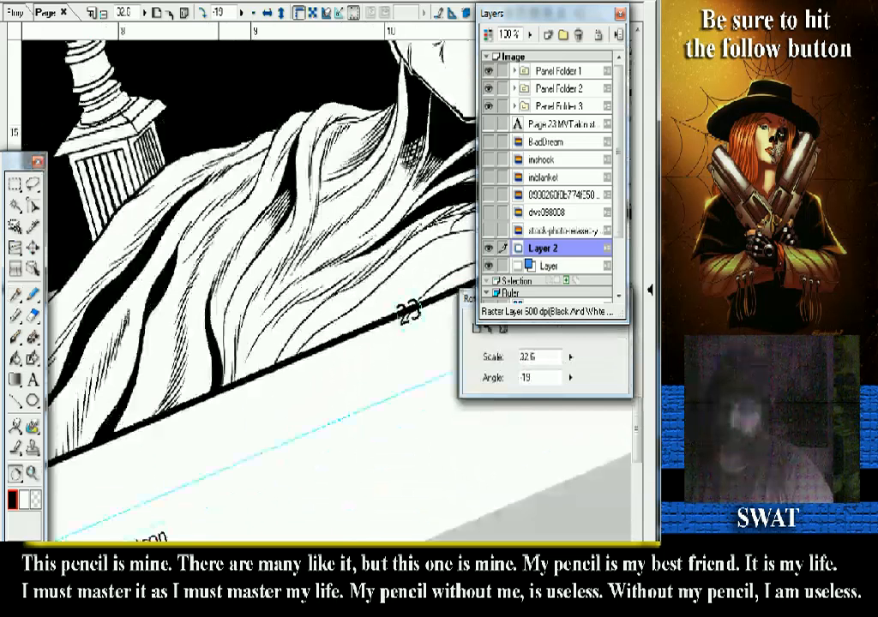
- Try to fill the pale blanket fold above the page number with black and undo the fill
{"action": "key", "text": "ctrl+minus"}
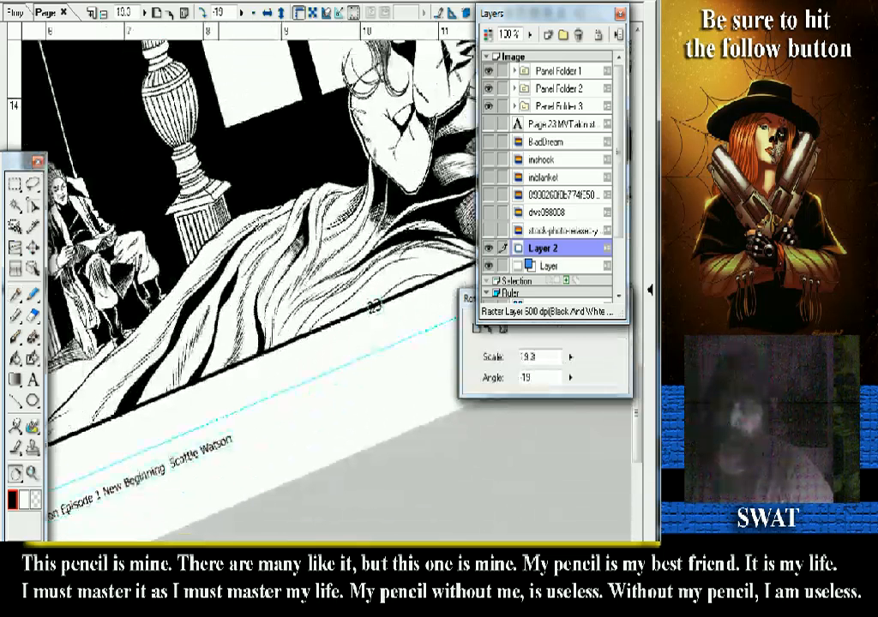
{"action": "key", "text": "g"}
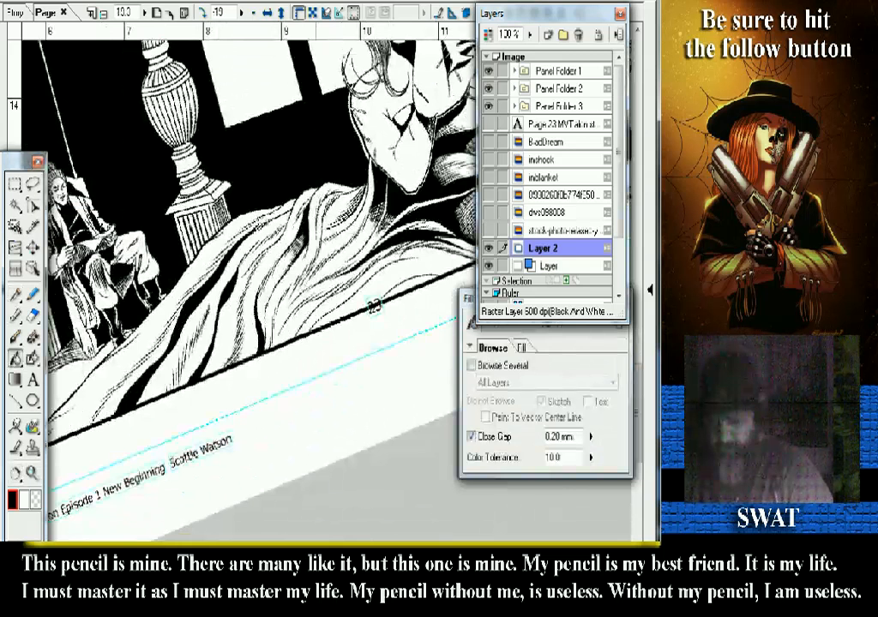
{"action": "left_click", "coordinate": [373, 306]}
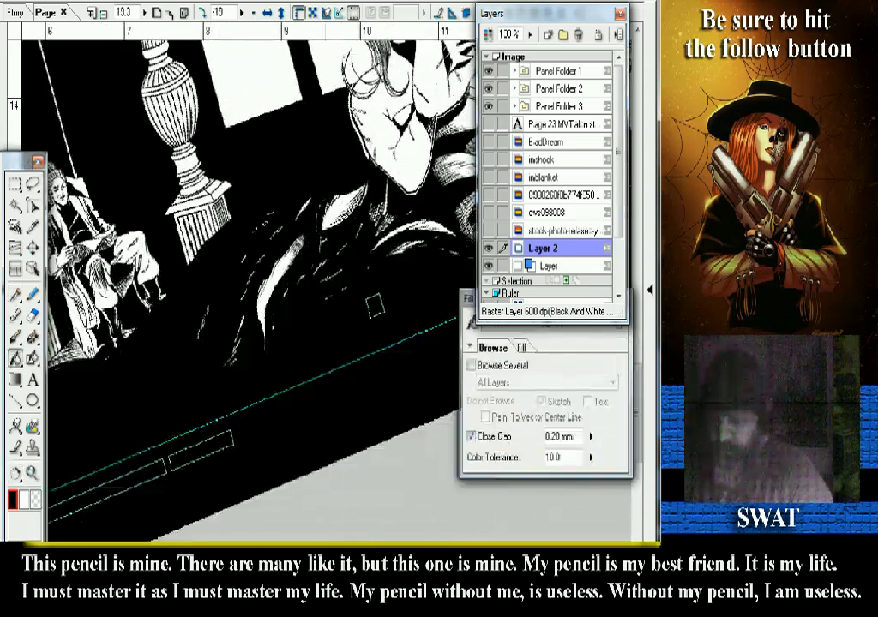
{"action": "key", "text": "ctrl+z"}
{"action": "key", "text": "ctrl+y"}
{"action": "key", "text": "ctrl+z"}
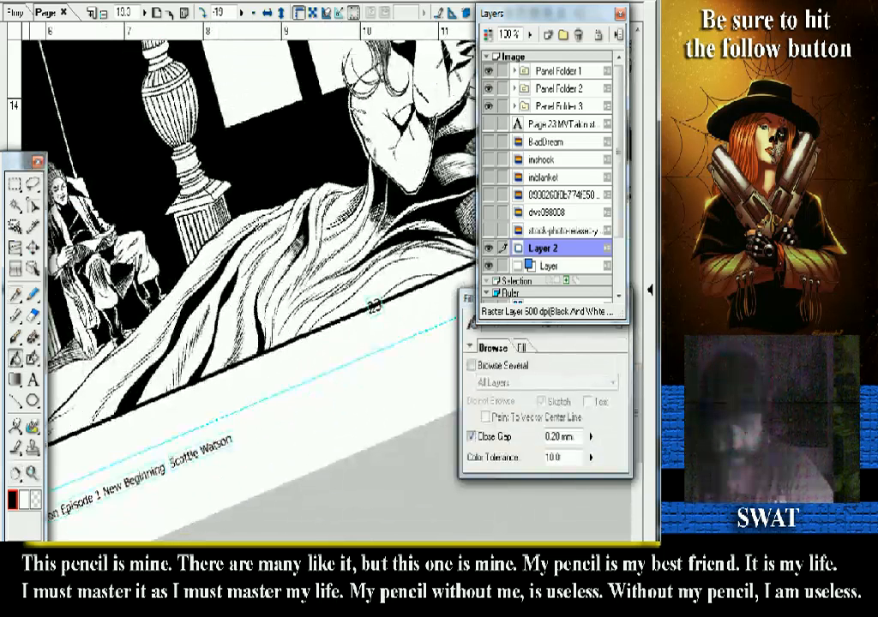
- Check the blanket within the whole panel and remove the curved fold lines meeting the lower border beside the page number
{"action": "key", "text": "p"}
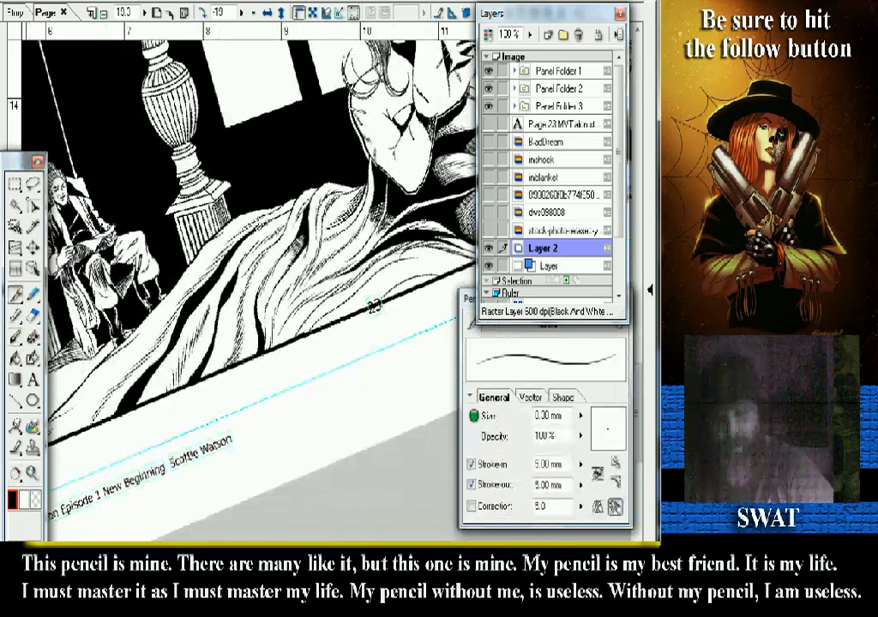
{"action": "key", "text": "g"}
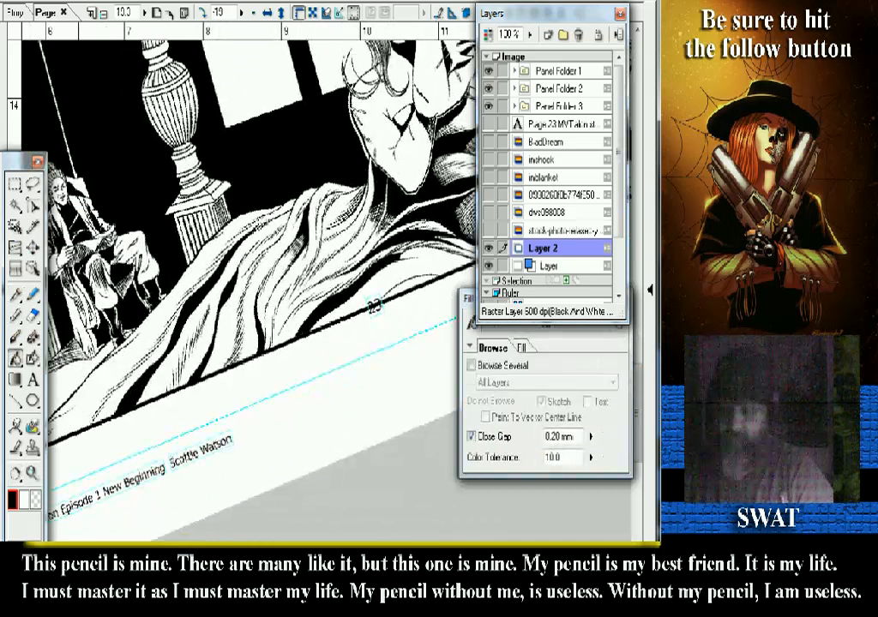
{"action": "scroll", "coordinate": [374, 305], "scroll_direction": "down", "scroll_amount": 3}
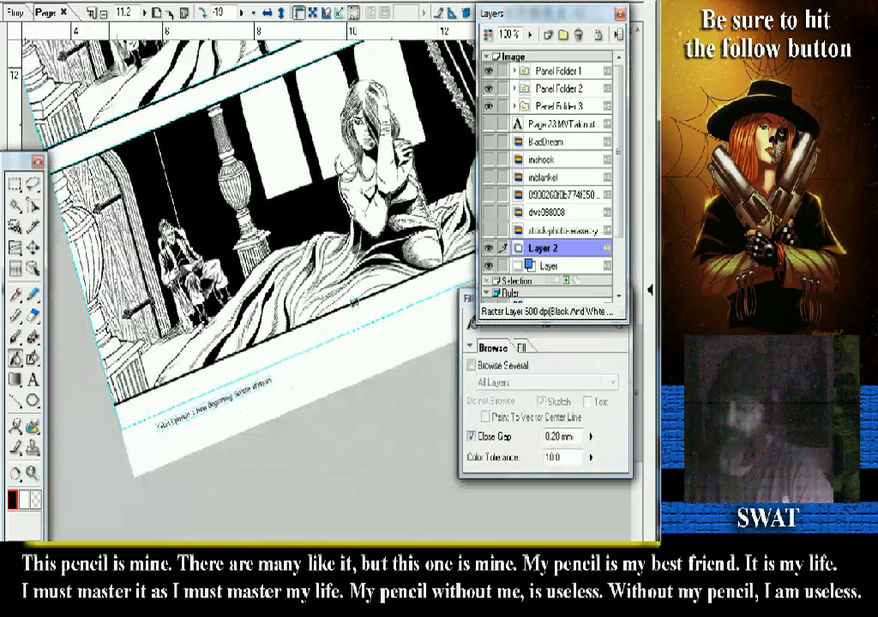
{"action": "key", "text": "/"}
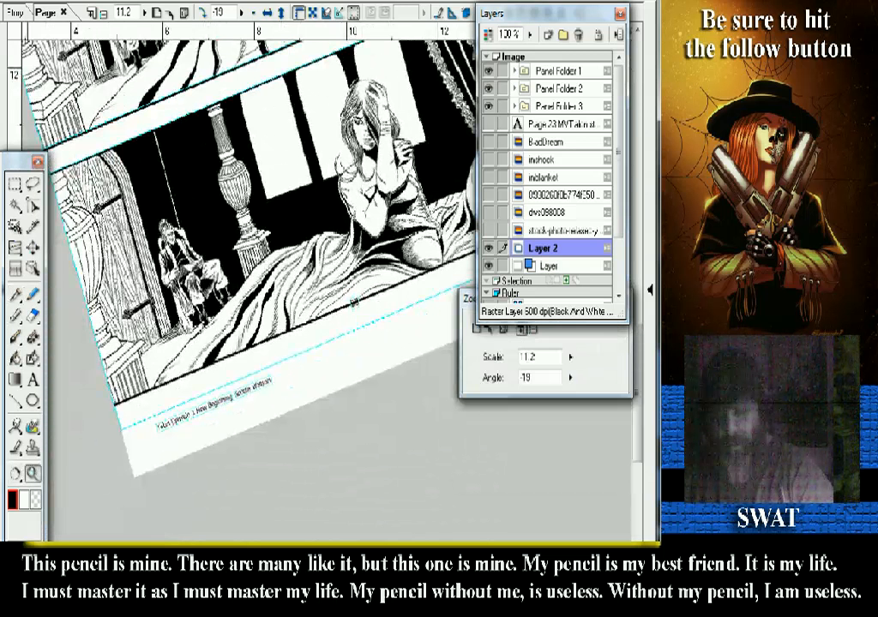
{"action": "left_click", "coordinate": [353, 302]}
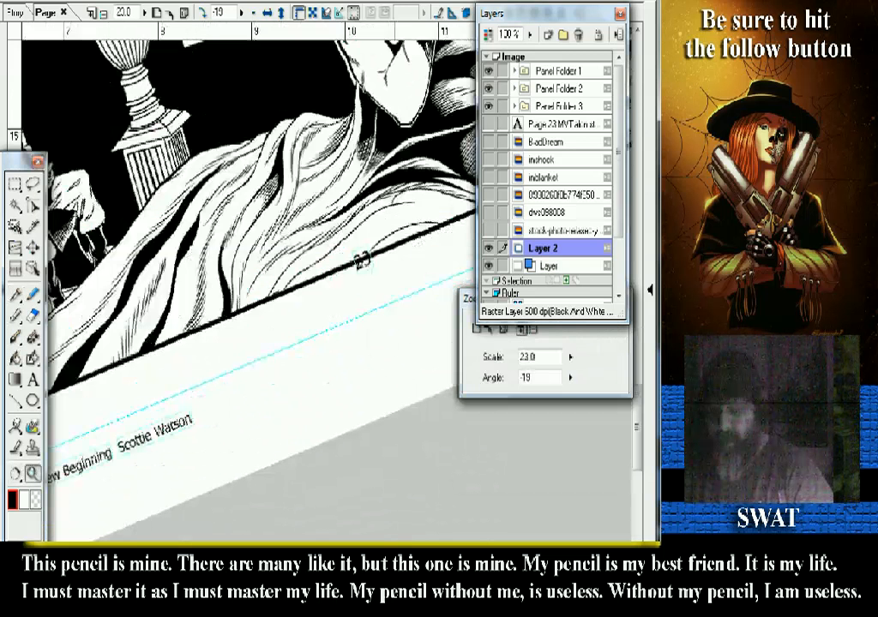
{"action": "left_click", "coordinate": [291, 283]}
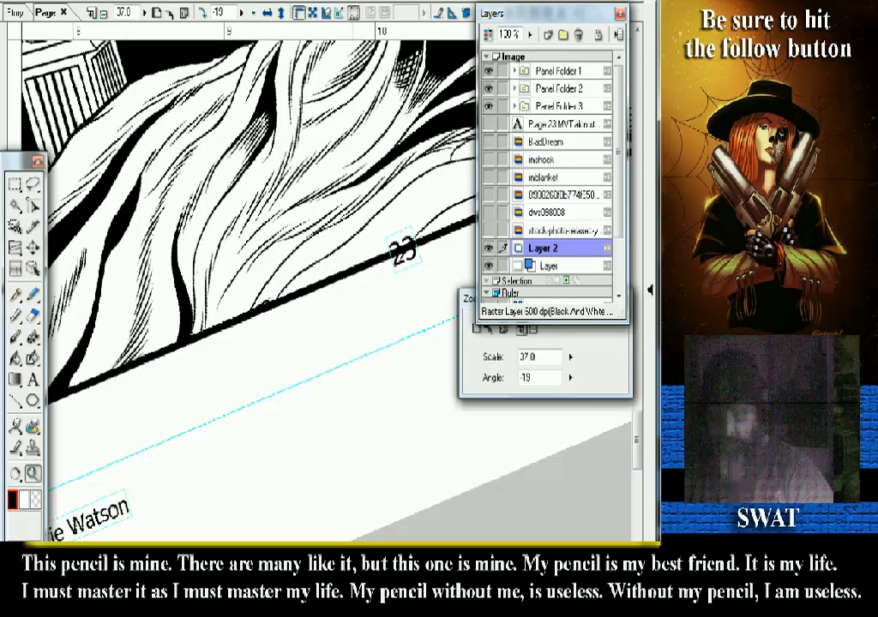
{"action": "key", "text": "p"}
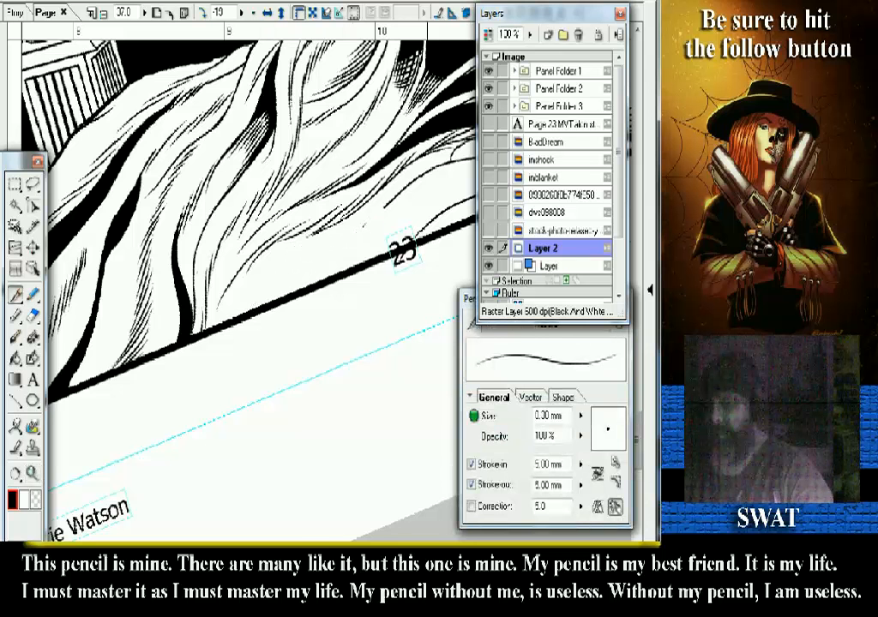
- Rotate the page to 88 degrees and thicken the crease strokes along the black shadow beside the page number
{"action": "key", "text": "r"}
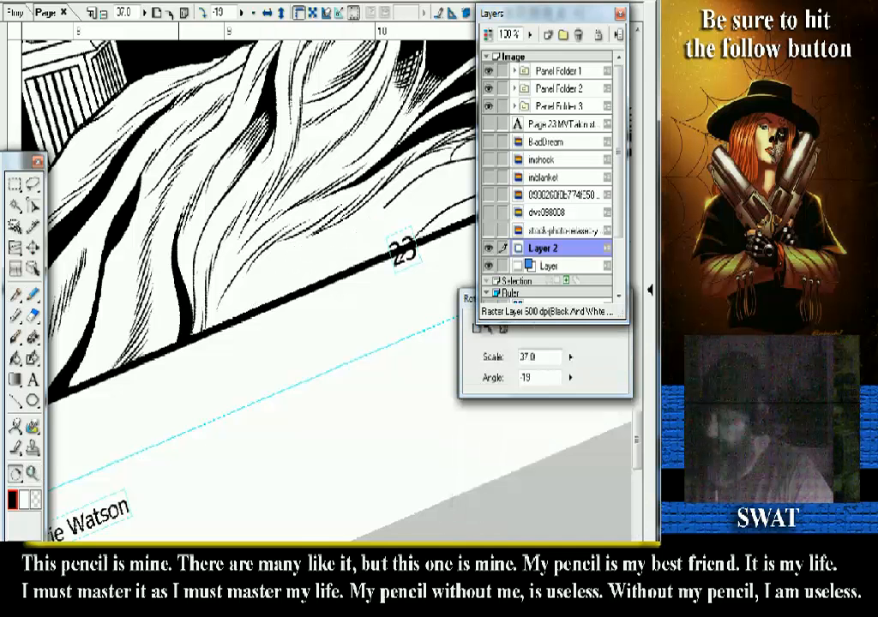
{"action": "left_click_drag", "start_coordinate": [213, 360], "coordinate": [231, 227]}
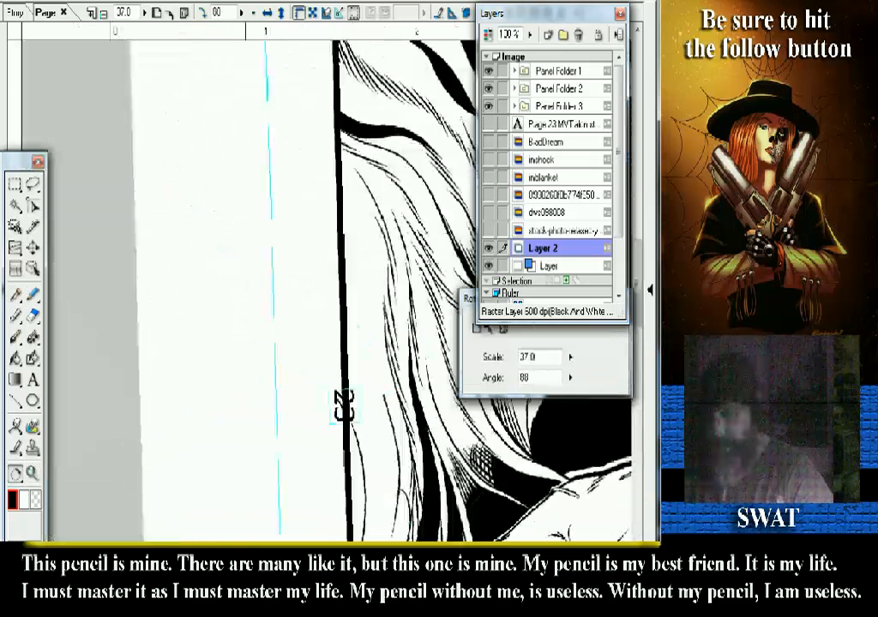
{"action": "left_click_drag", "start_coordinate": [343, 403], "coordinate": [270, 273]}
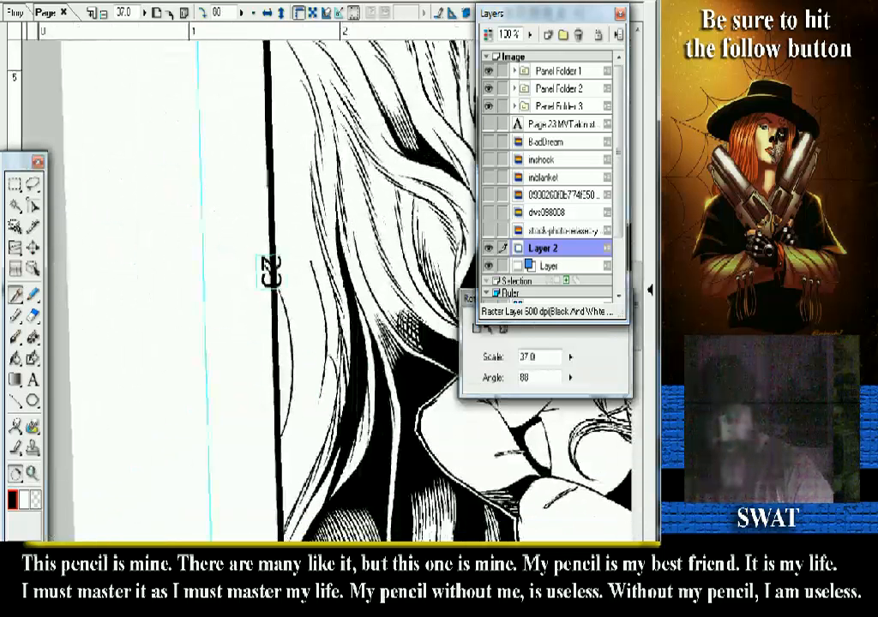
{"action": "key", "text": "p"}
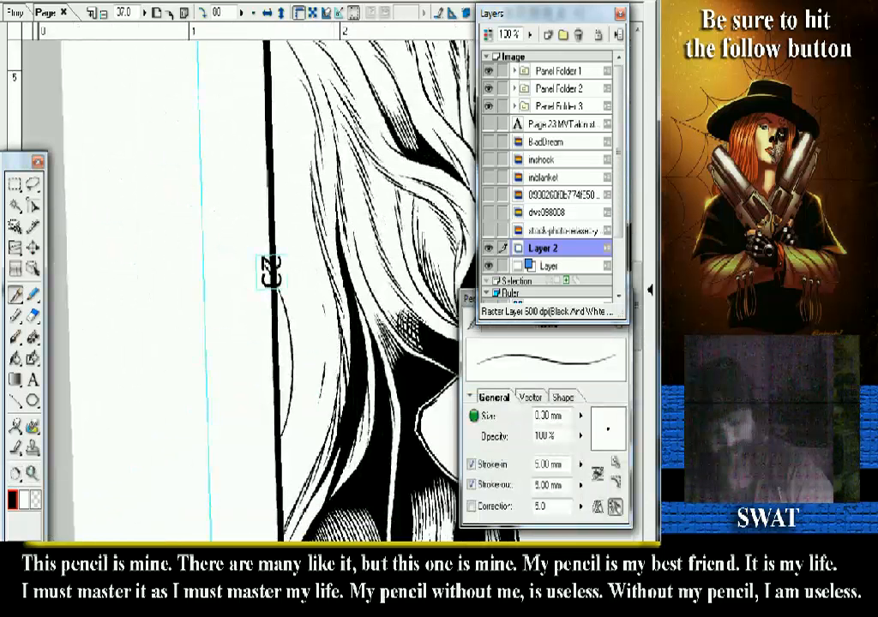
{"action": "key", "text": "ctrl+space"}
{"action": "left_click", "coordinate": [267, 272]}
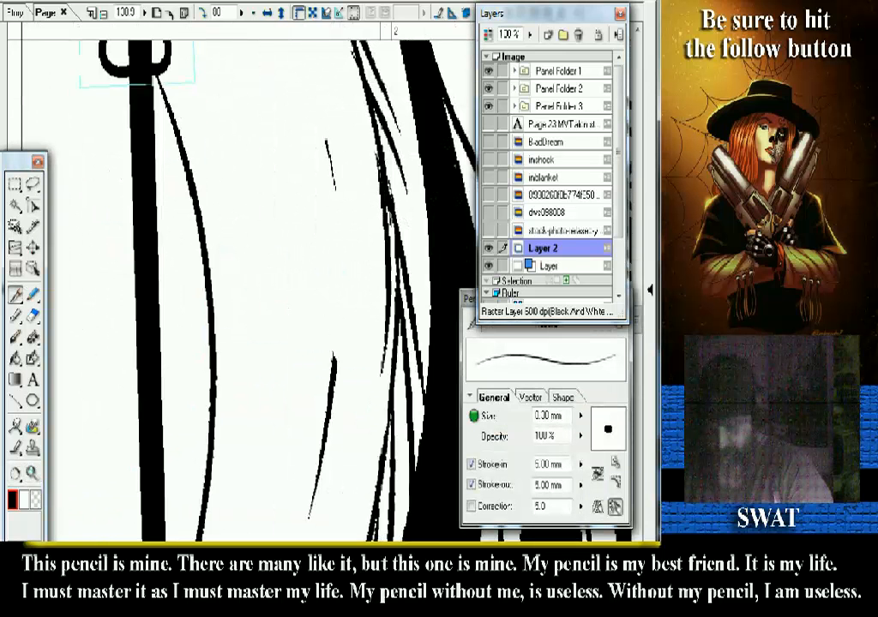
{"action": "left_click_drag", "start_coordinate": [378, 152], "coordinate": [387, 375]}
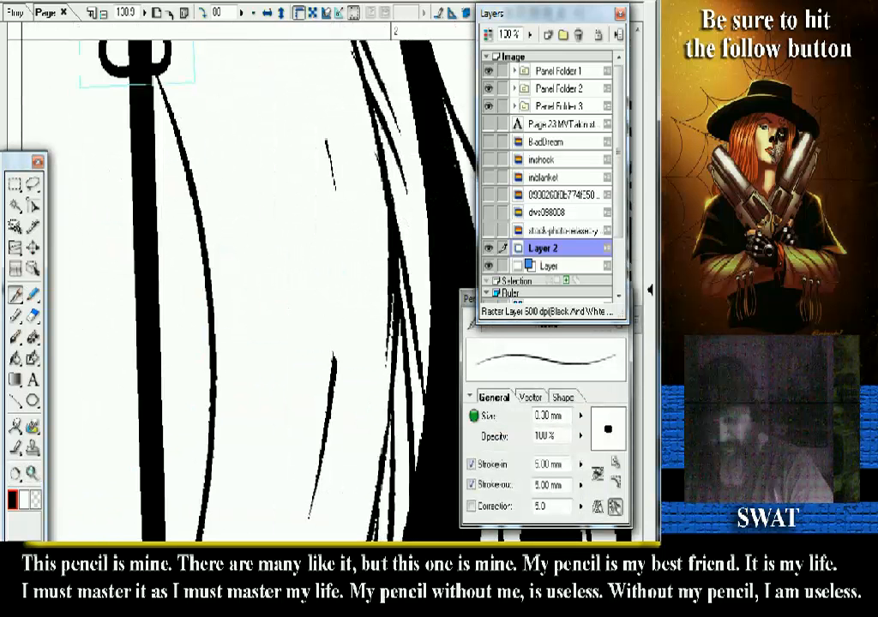
- Redraw the curved fold contour so it runs from the panel's lower border, past the page number, into the blanket
{"action": "scroll", "coordinate": [249, 283], "scroll_direction": "down", "scroll_amount": 5}
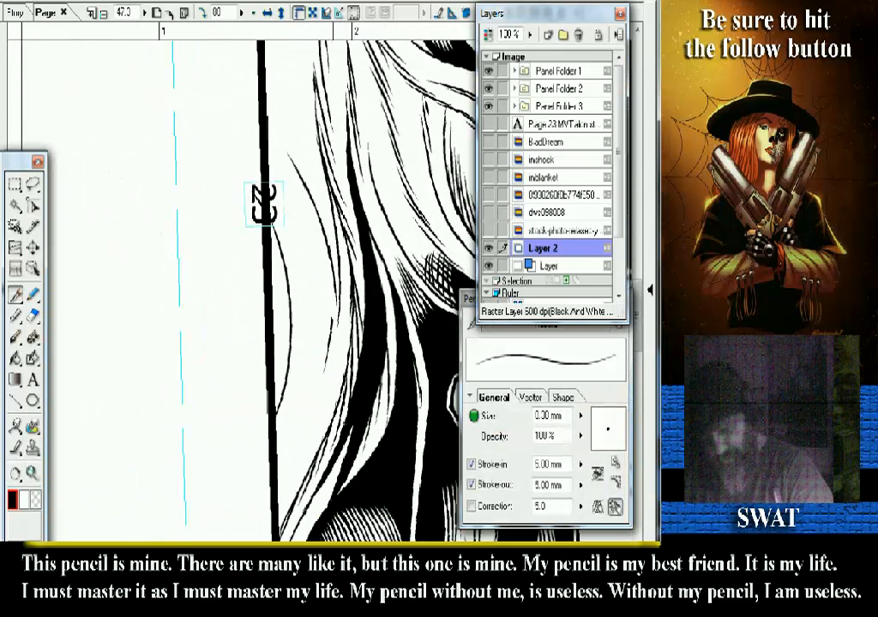
{"action": "key", "text": "ctrl+z"}
{"action": "left_click_drag", "start_coordinate": [268, 134], "coordinate": [334, 305]}
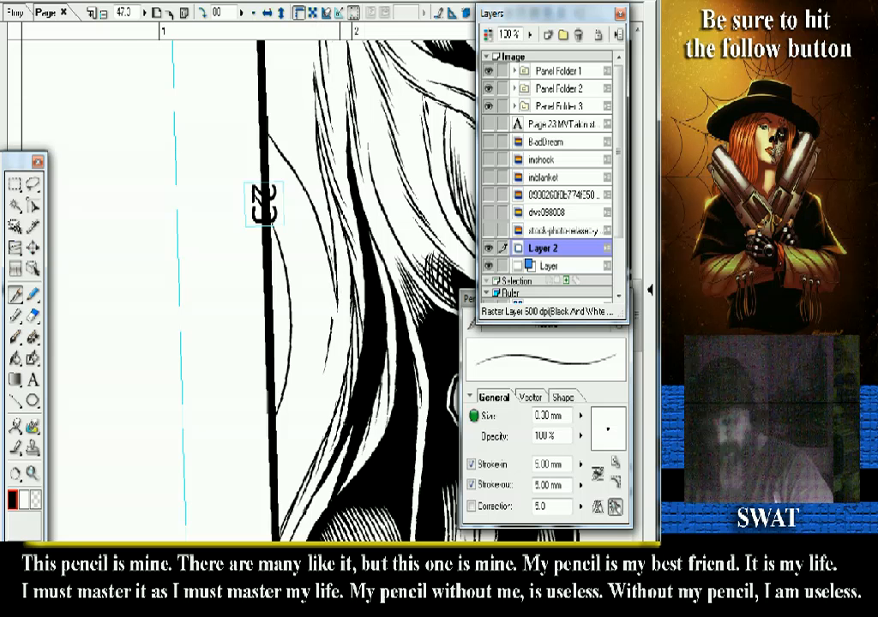
- Clean up the new contour's tip and smooth the rough crease line beside it with the Pen at close zoom
{"action": "key", "text": "/"}
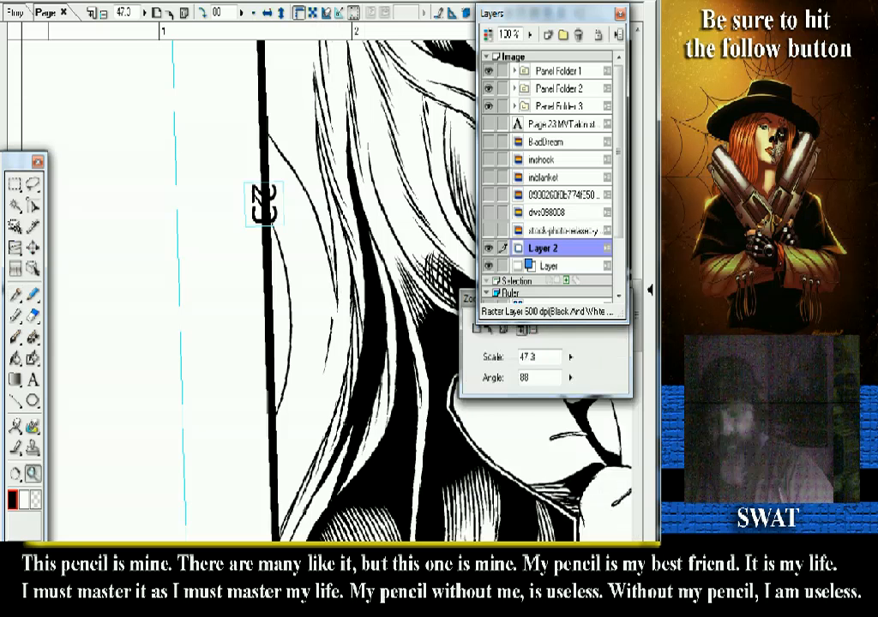
{"action": "left_click", "coordinate": [263, 204]}
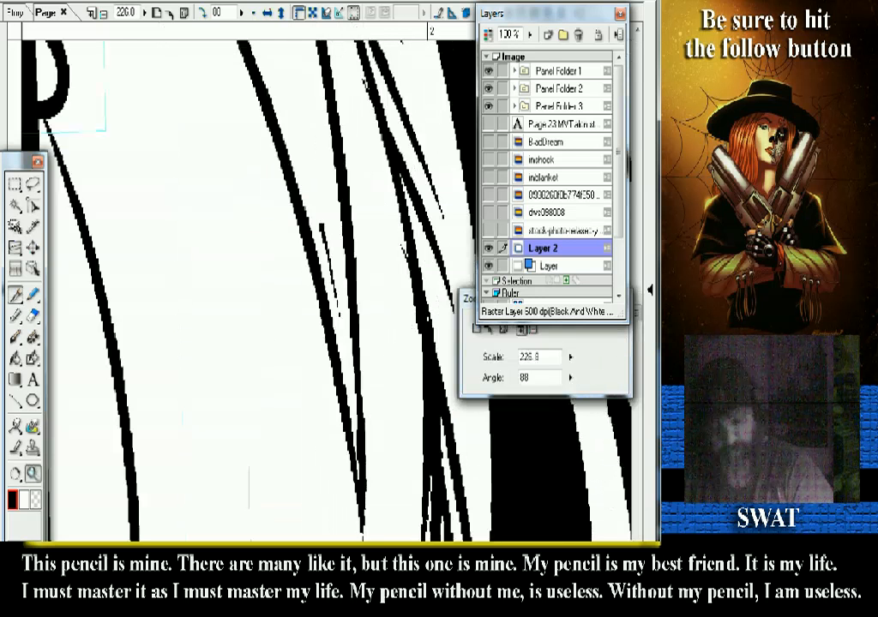
{"action": "key", "text": "p"}
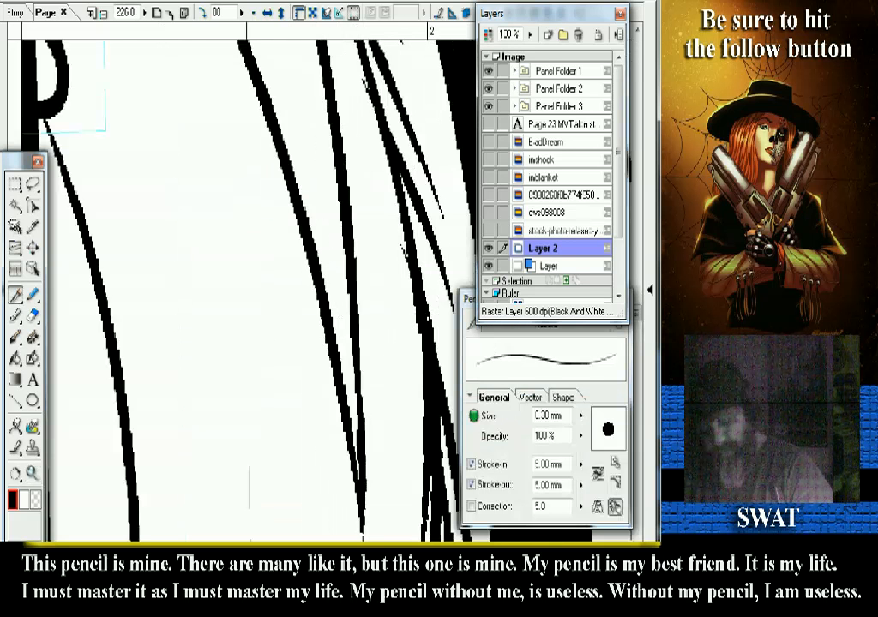
{"action": "left_click_drag", "start_coordinate": [231, 257], "coordinate": [180, 268]}
{"action": "left_click_drag", "start_coordinate": [348, 246], "coordinate": [367, 326]}
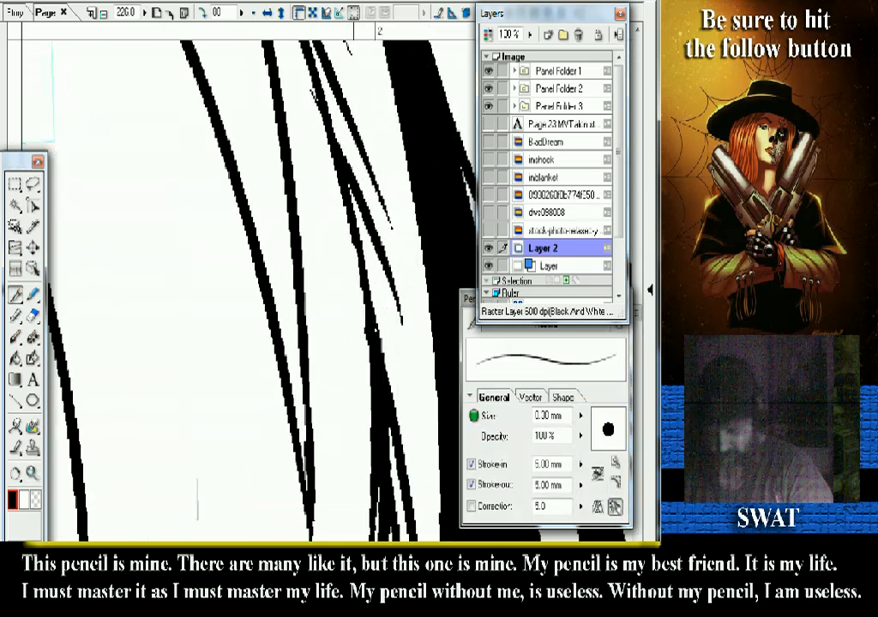
{"action": "key", "text": "ctrl+minus"}
{"action": "key", "text": "ctrl+minus"}
{"action": "key", "text": "ctrl+minus"}
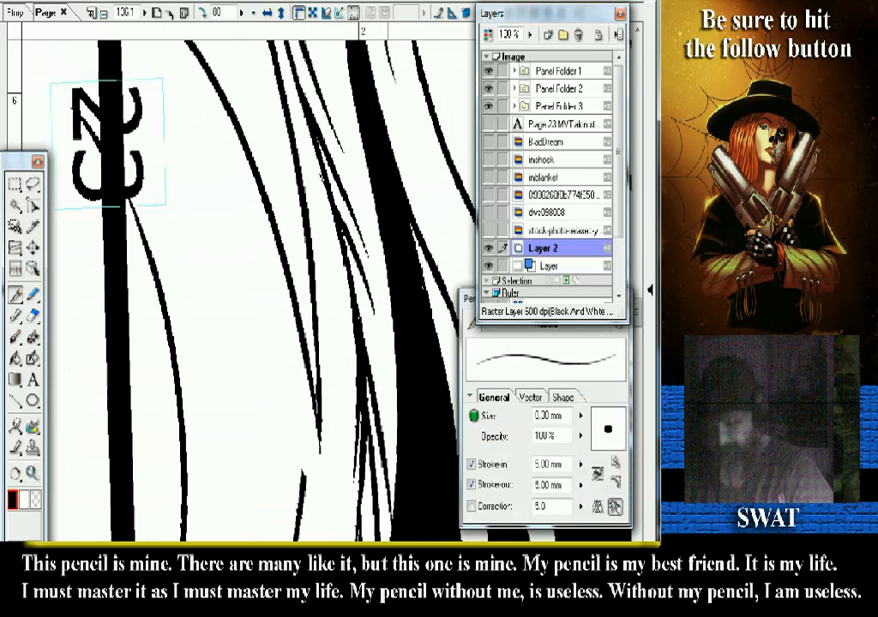
{"action": "key", "text": "ctrl+minus"}
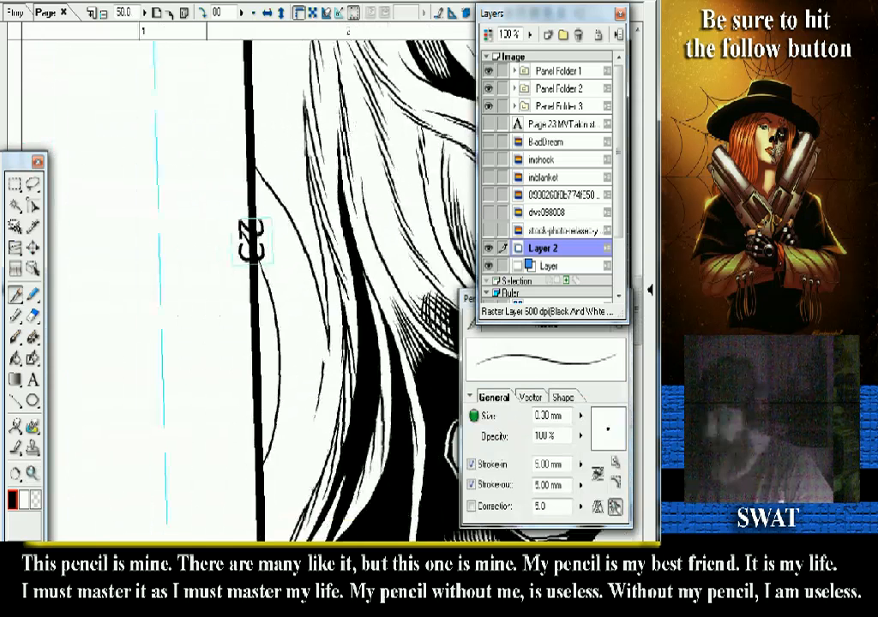
- Rotate the page to 75 degrees and ink curved crease lines from the panel's lower border into the fold beside the page number
{"action": "left_click_drag", "start_coordinate": [360, 257], "coordinate": [417, 44]}
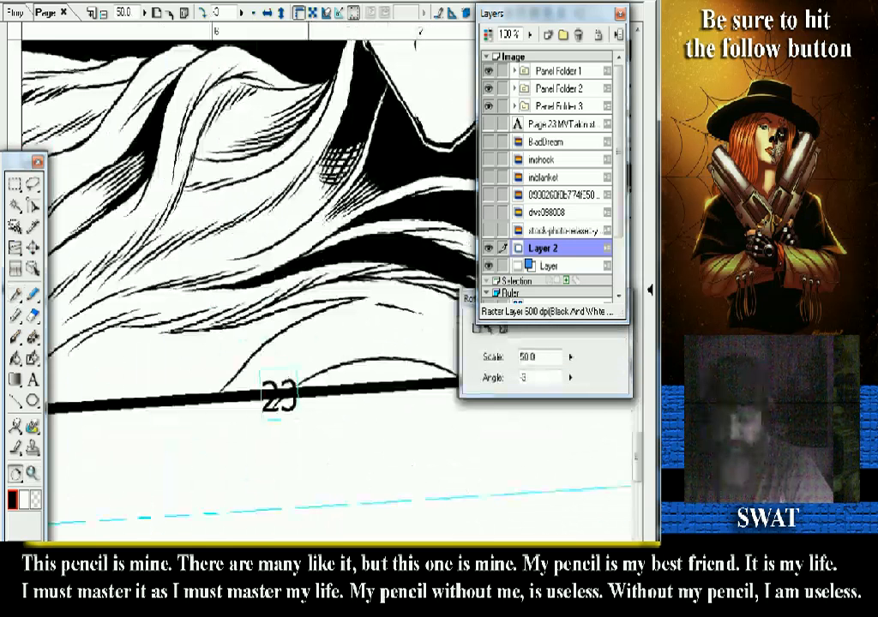
{"action": "scroll", "coordinate": [257, 283], "scroll_direction": "up", "scroll_amount": 1}
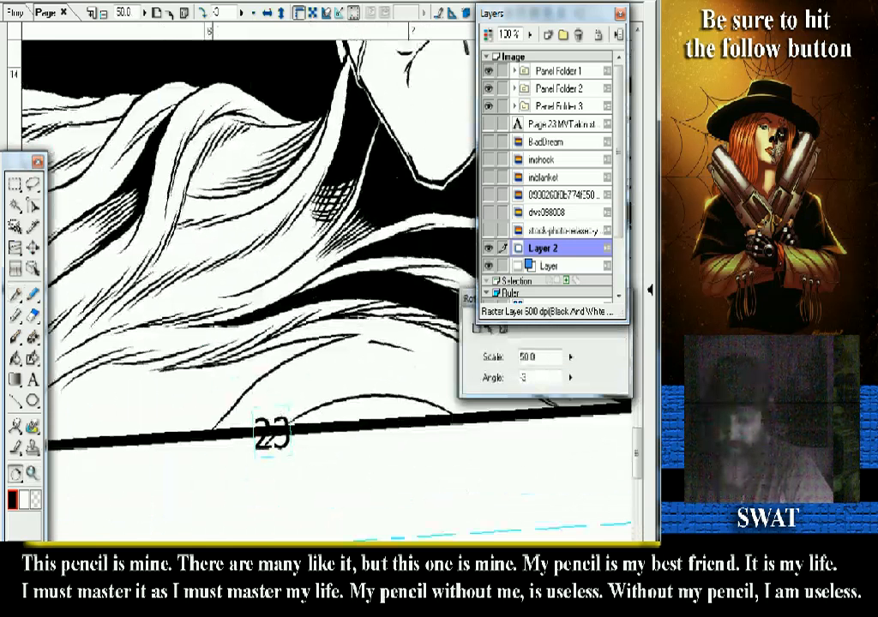
{"action": "left_click_drag", "start_coordinate": [180, 149], "coordinate": [40, 108]}
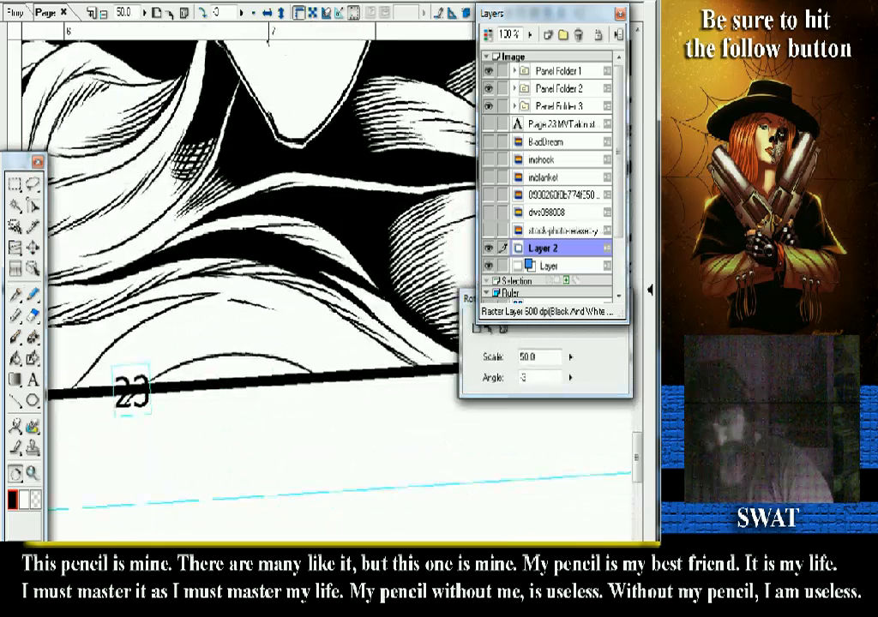
{"action": "key", "text": "p"}
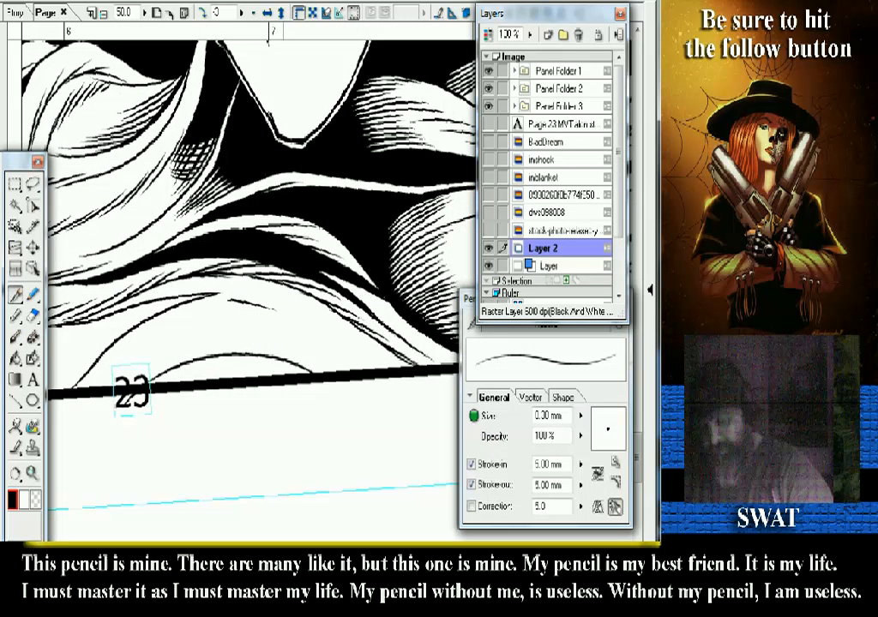
{"action": "key", "text": "r"}
{"action": "left_click_drag", "start_coordinate": [463, 257], "coordinate": [454, 335]}
{"action": "key", "text": "p"}
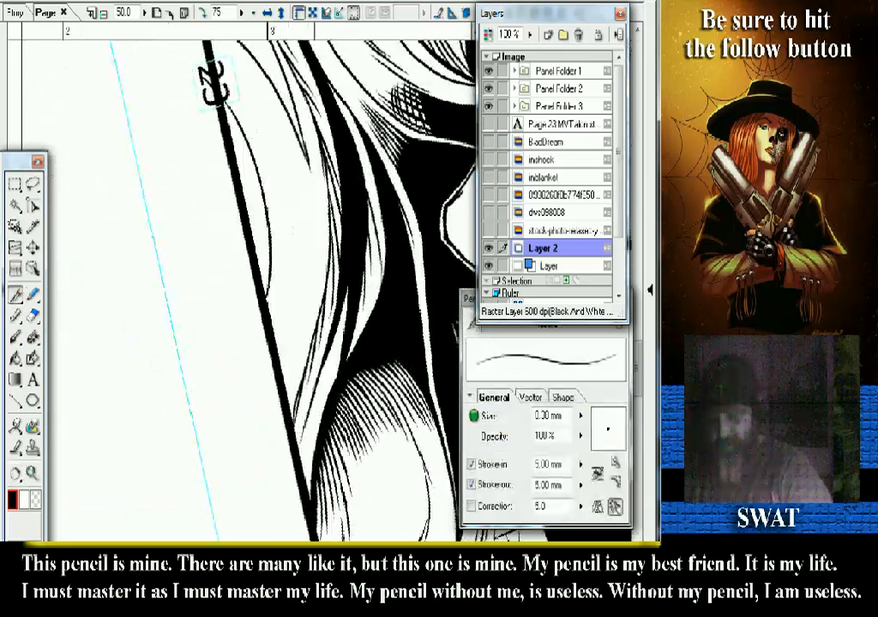
{"action": "left_click_drag", "start_coordinate": [241, 140], "coordinate": [219, 261]}
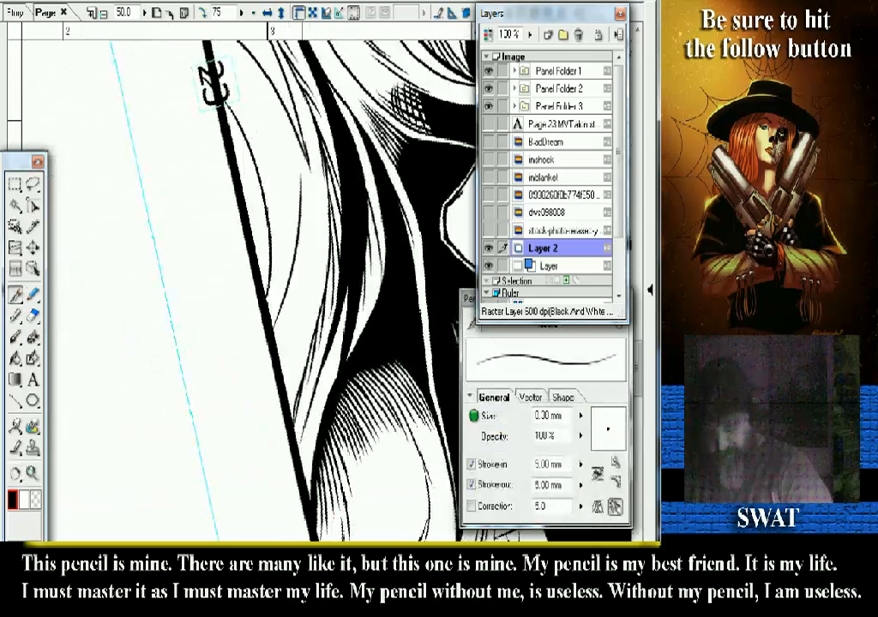
{"action": "left_click_drag", "start_coordinate": [233, 221], "coordinate": [219, 275]}
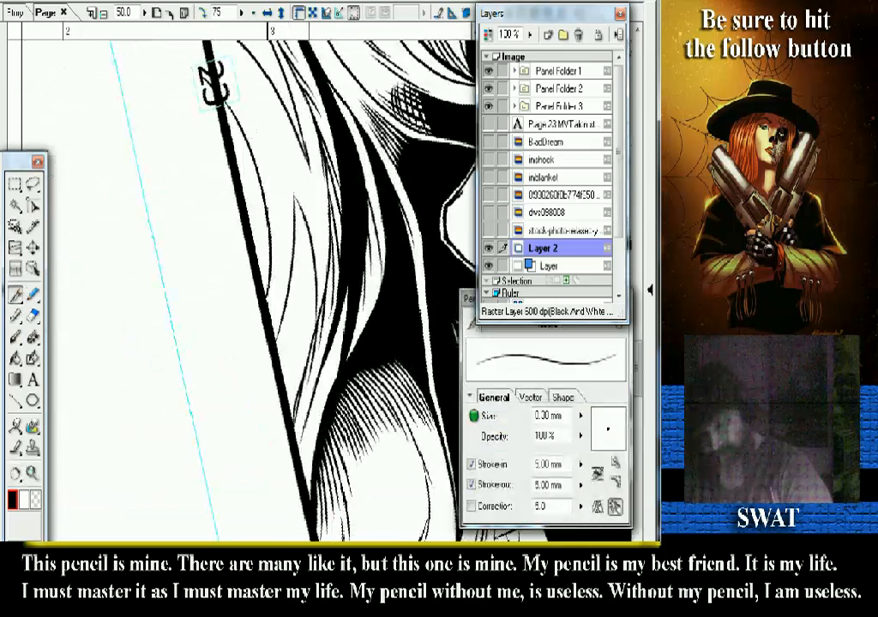
{"action": "left_click_drag", "start_coordinate": [254, 158], "coordinate": [237, 287]}
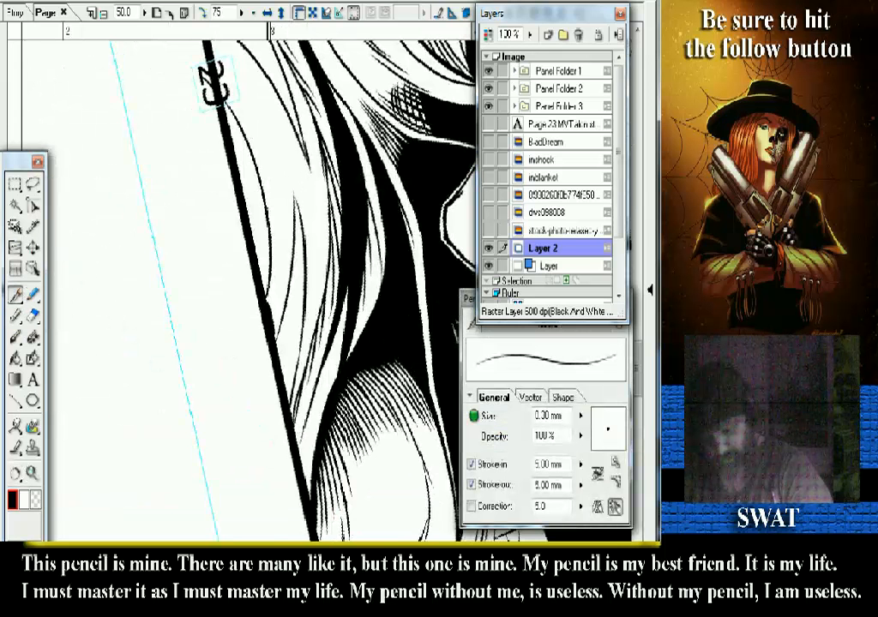
- Fill the fold area between the curved contours beside the page number with solid black on Layer 2
{"action": "left_click_drag", "start_coordinate": [214, 86], "coordinate": [240, 255]}
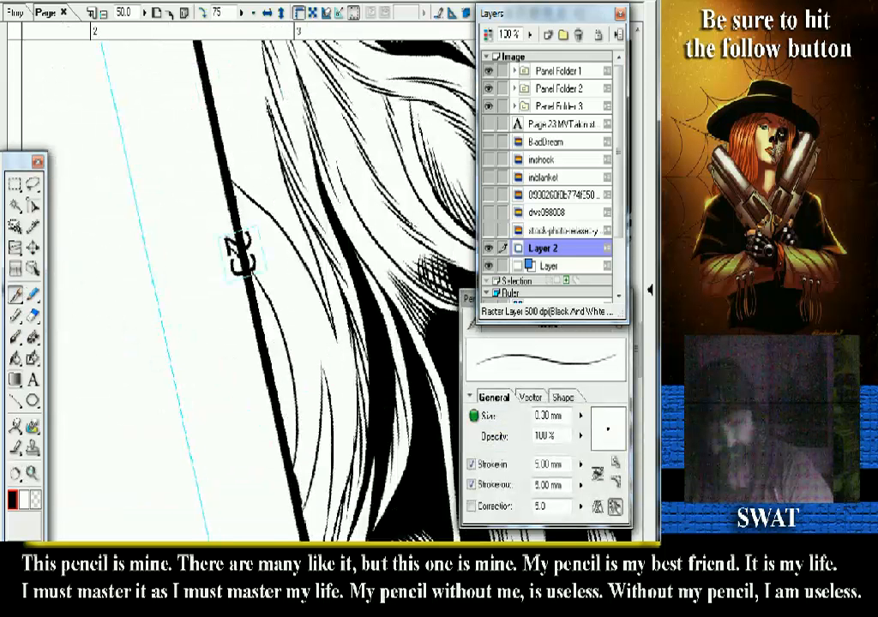
{"action": "key", "text": "g"}
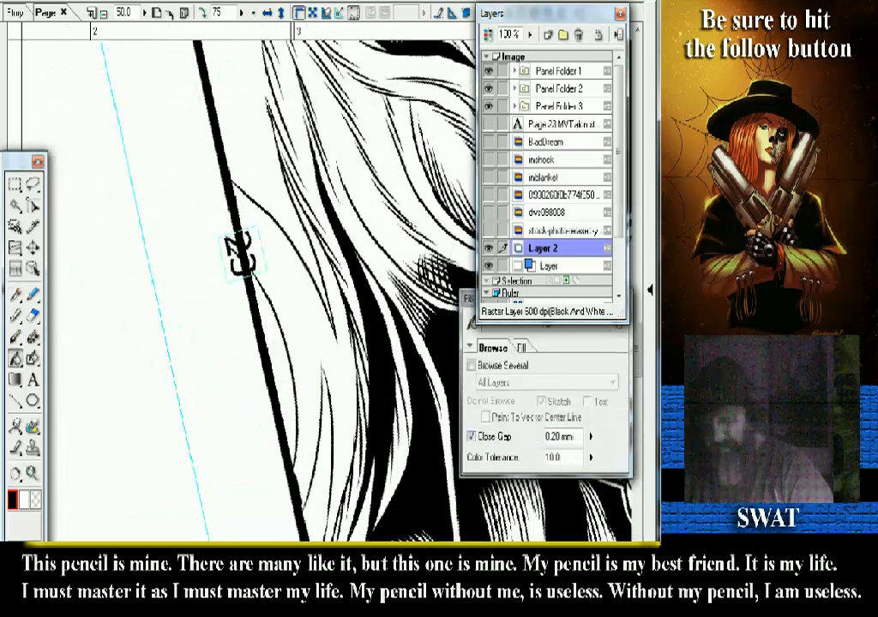
{"action": "left_click", "coordinate": [240, 253]}
{"action": "key", "text": "p"}
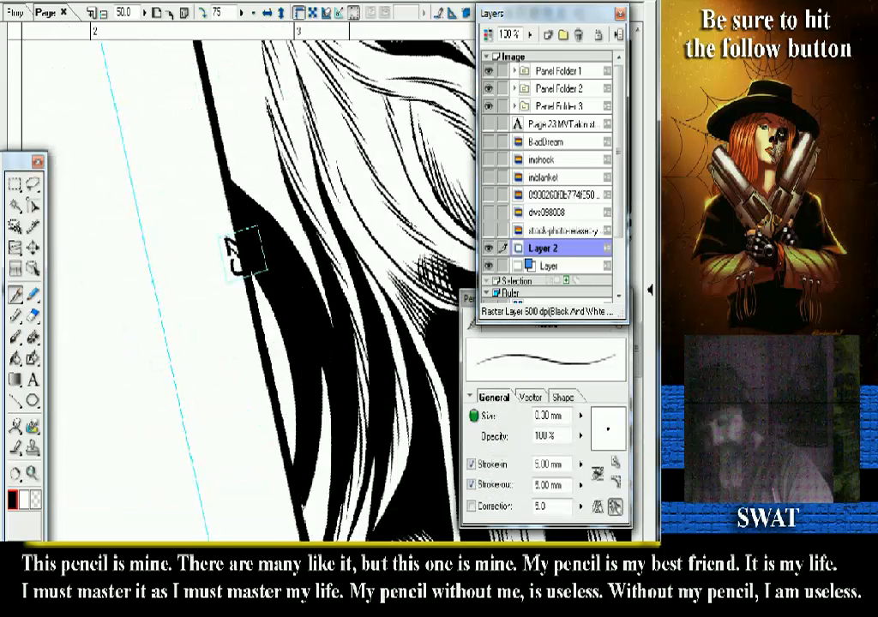
{"action": "left_click_drag", "start_coordinate": [244, 253], "coordinate": [249, 133]}
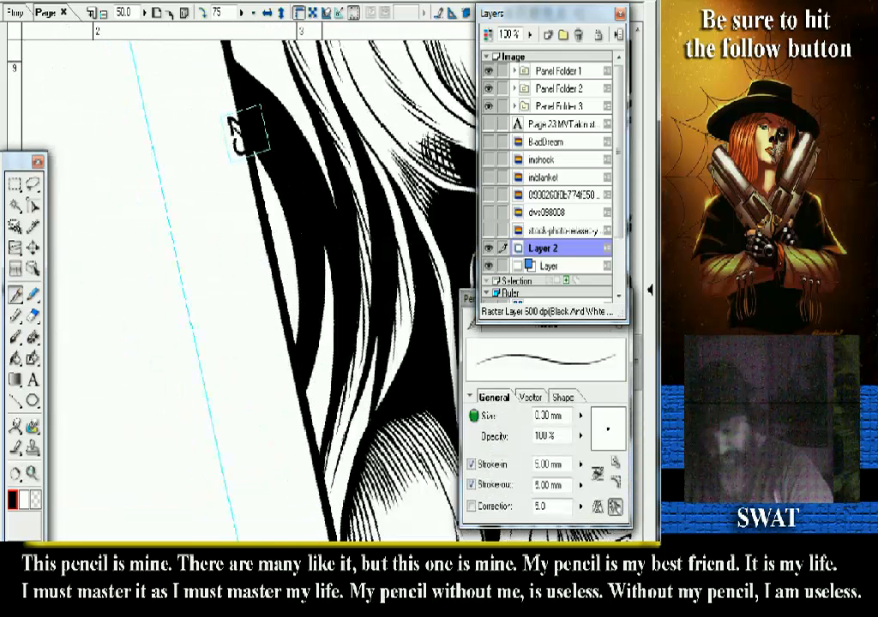
- Rotate the page to 98 degrees and ink thin feathered strokes into the white slivers between the black fold shadows beside the page number
{"action": "scroll", "coordinate": [249, 128], "scroll_direction": "down", "scroll_amount": 2}
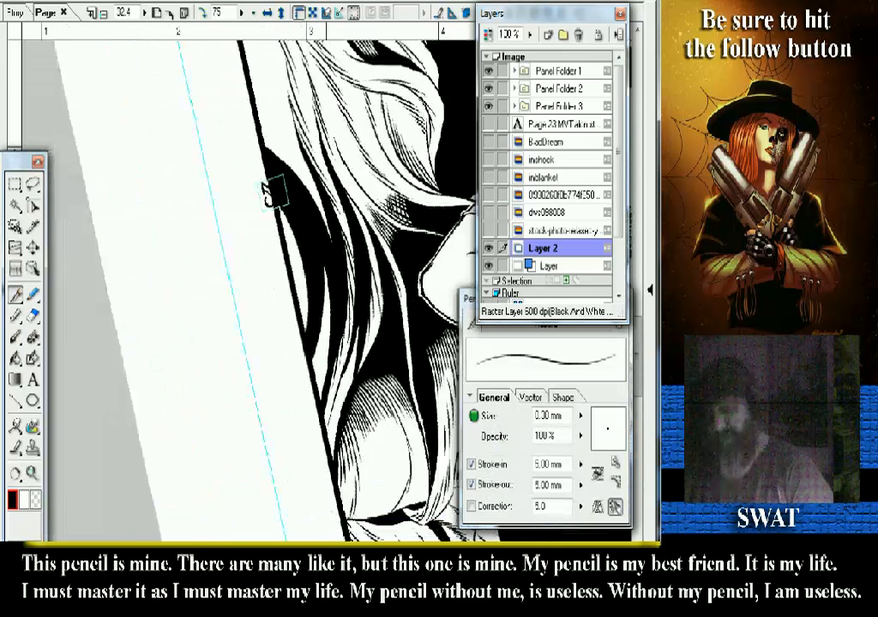
{"action": "scroll", "coordinate": [273, 195], "scroll_direction": "down", "scroll_amount": 1}
{"action": "scroll", "coordinate": [285, 224], "scroll_direction": "down", "scroll_amount": 1}
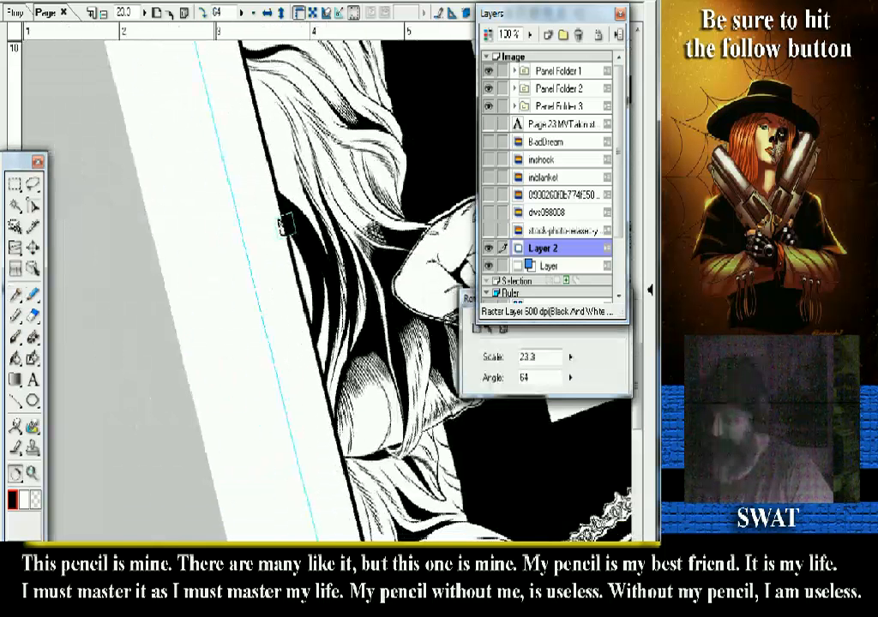
{"action": "left_click_drag", "start_coordinate": [285, 224], "coordinate": [257, 337]}
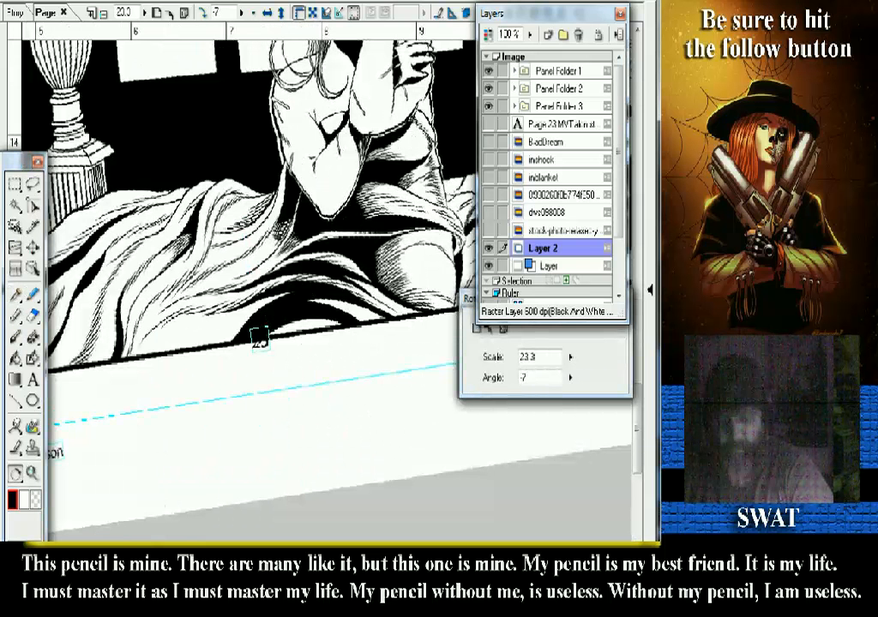
{"action": "key", "text": "p"}
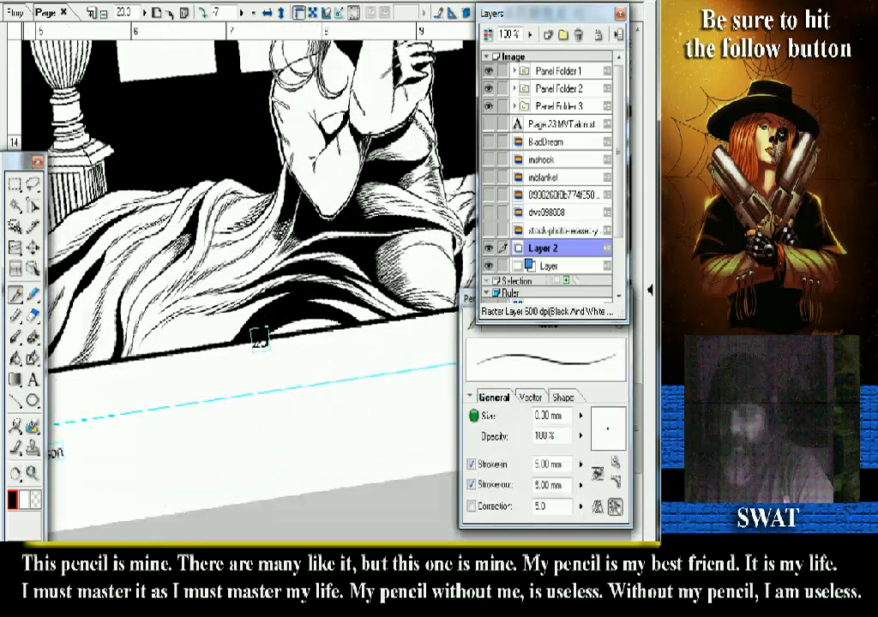
{"action": "key", "text": "shift+space"}
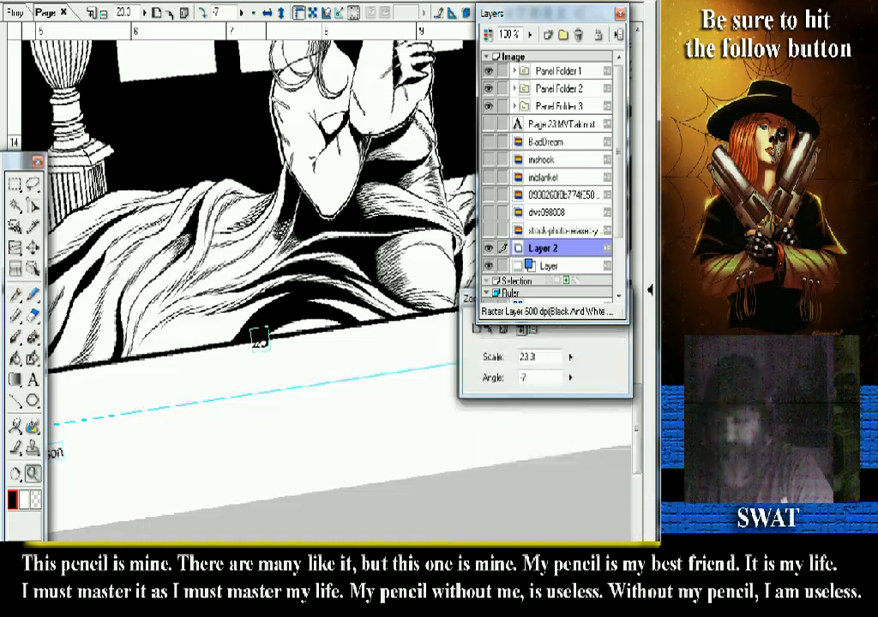
{"action": "left_click_drag", "start_coordinate": [265, 230], "coordinate": [415, 405]}
{"action": "key", "text": "r"}
{"action": "left_click_drag", "start_coordinate": [257, 172], "coordinate": [416, 159]}
{"action": "key", "text": "p"}
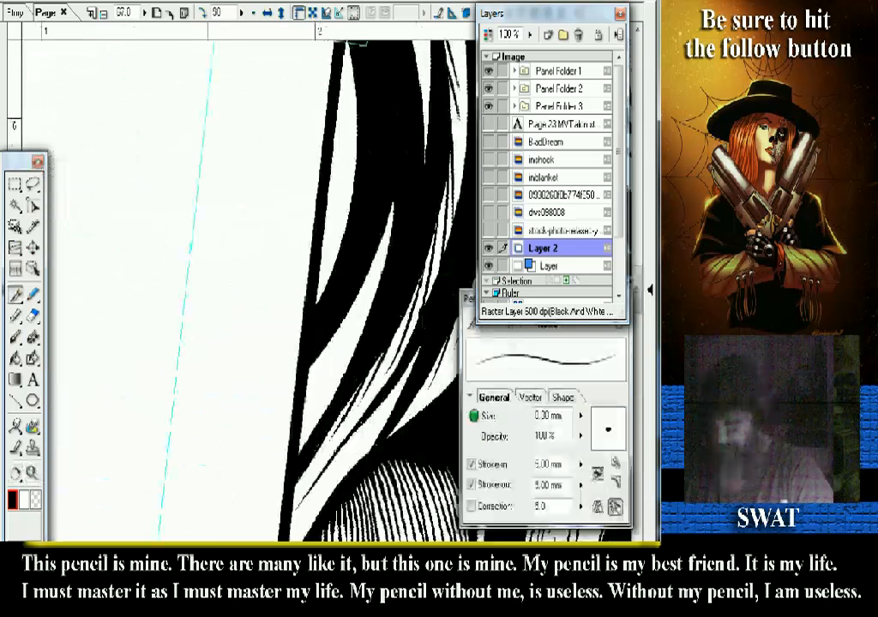
{"action": "left_click_drag", "start_coordinate": [300, 274], "coordinate": [272, 260]}
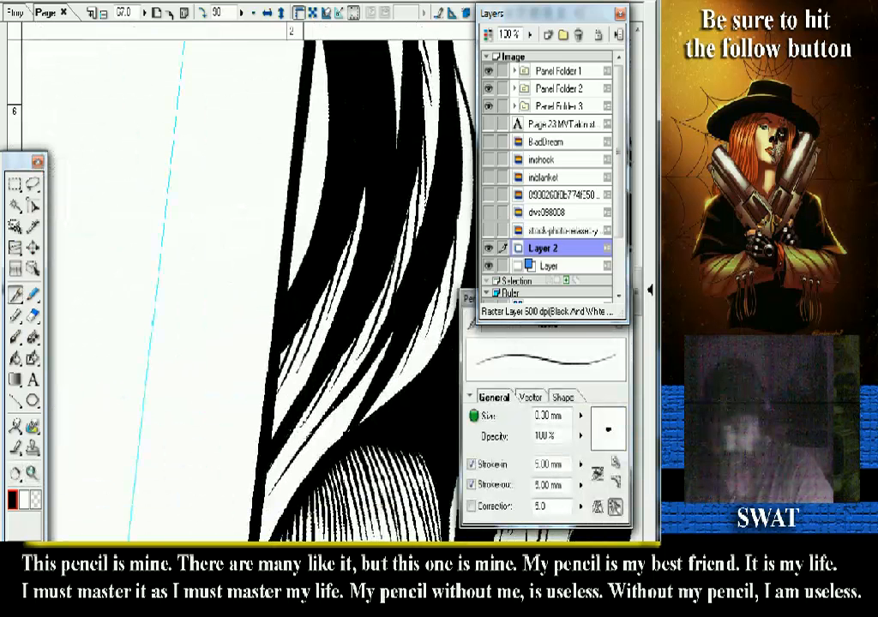
{"action": "left_click_drag", "start_coordinate": [335, 146], "coordinate": [297, 460]}
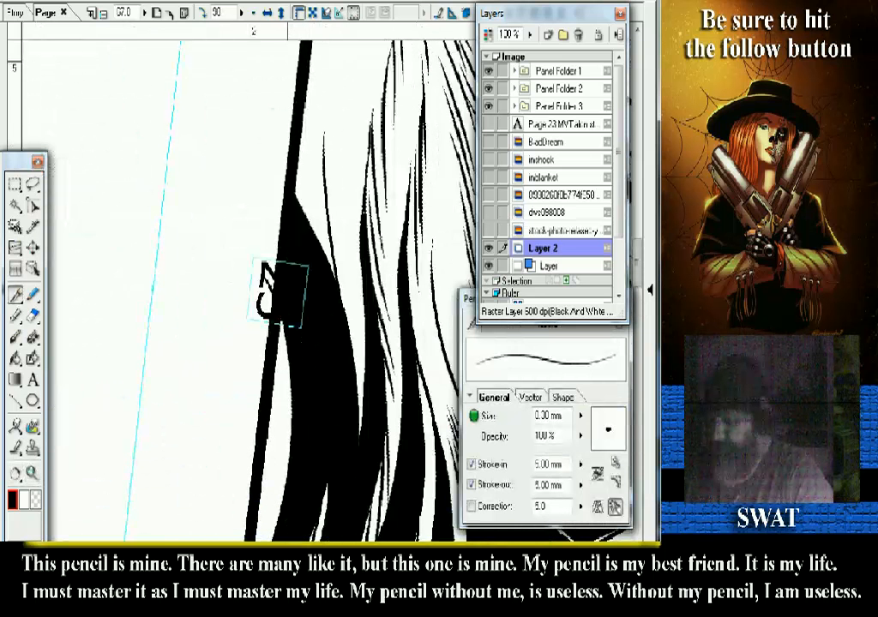
- Rotate the page to -29 degrees and ink short tapered crease strokes along the panel's lower border and the open folds before the page number
{"action": "key", "text": "shift+space"}
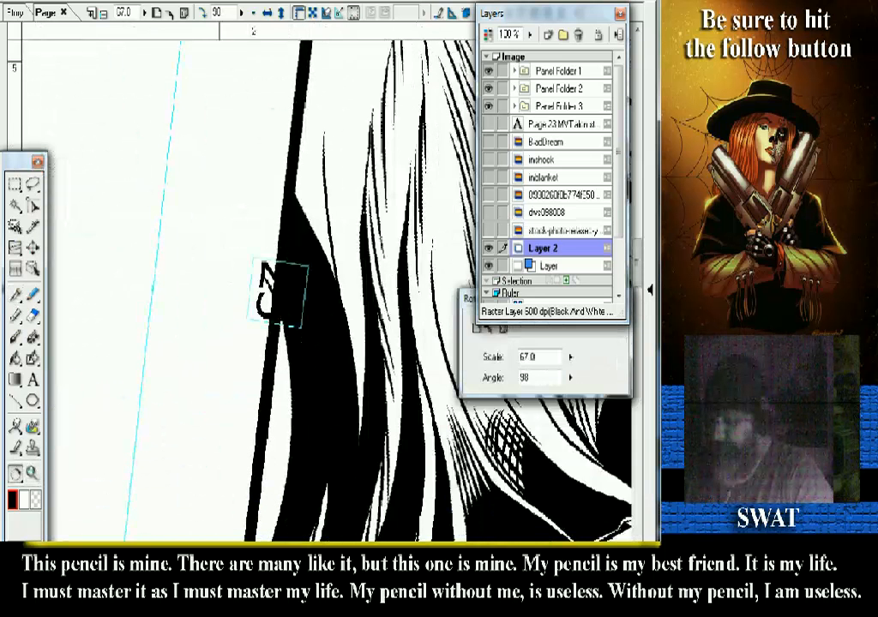
{"action": "mouse_move", "coordinate": [273, 294]}
{"action": "left_mouse_down"}
{"action": "mouse_move", "coordinate": [292, 334]}
{"action": "mouse_move", "coordinate": [315, 350]}
{"action": "mouse_move", "coordinate": [323, 338]}
{"action": "mouse_move", "coordinate": [344, 350]}
{"action": "mouse_move", "coordinate": [457, 296]}
{"action": "mouse_move", "coordinate": [483, 270]}
{"action": "left_mouse_up"}
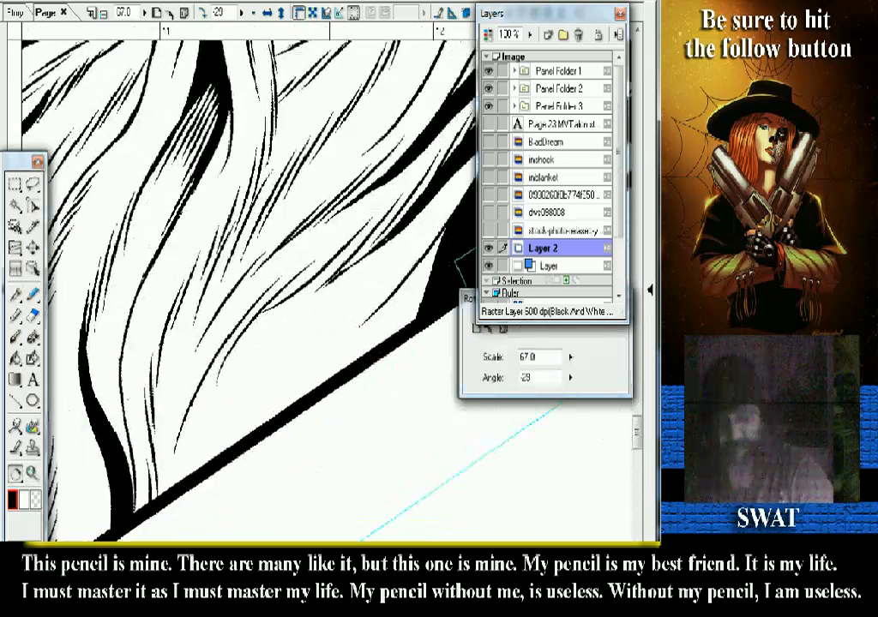
{"action": "key", "text": "p"}
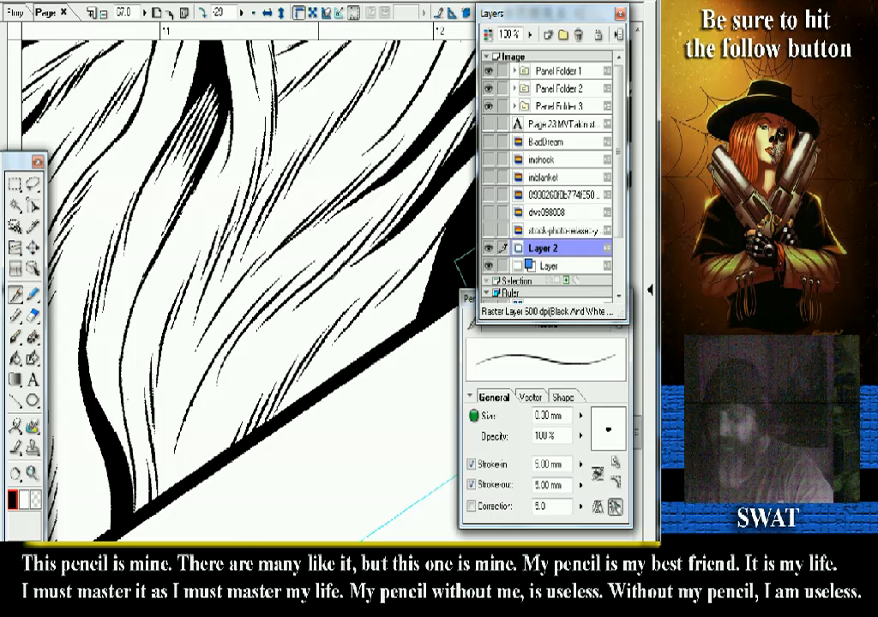
- Rotate the page to 85 degrees and hatch the white sliver between the panel border and the black shadow beside the page number
{"action": "scroll", "coordinate": [441, 283], "scroll_direction": "down", "scroll_amount": 2}
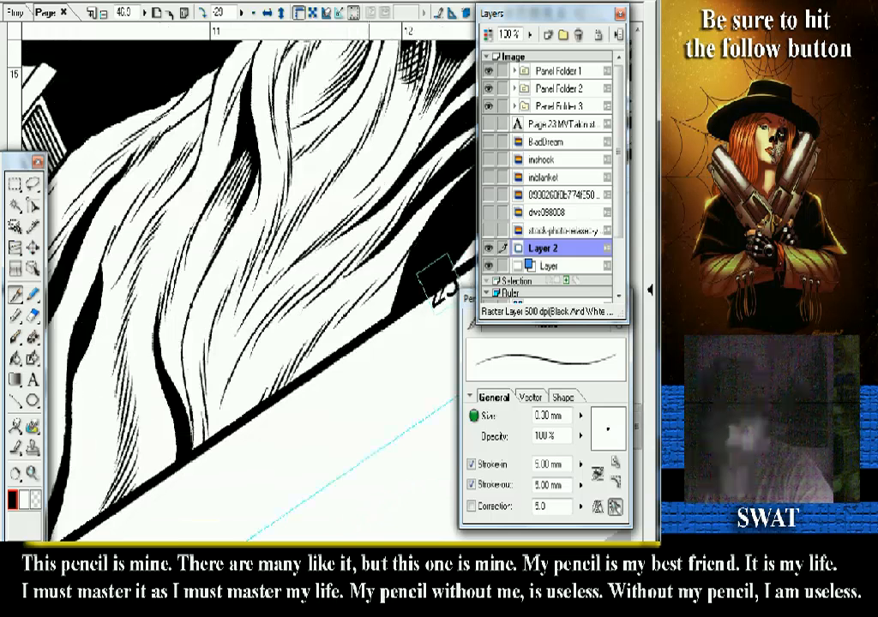
{"action": "scroll", "coordinate": [435, 276], "scroll_direction": "down", "scroll_amount": 3}
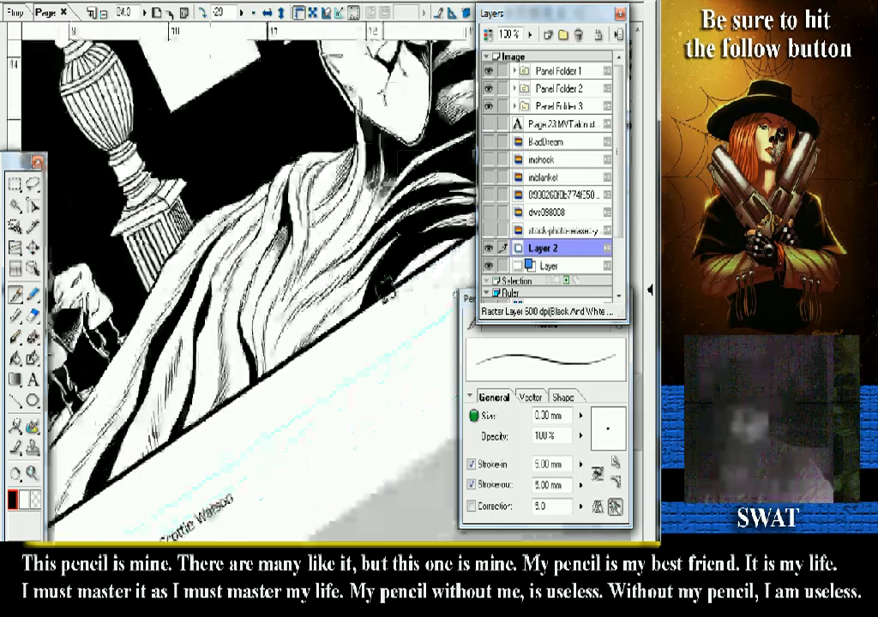
{"action": "scroll", "coordinate": [386, 291], "scroll_direction": "up", "scroll_amount": 1}
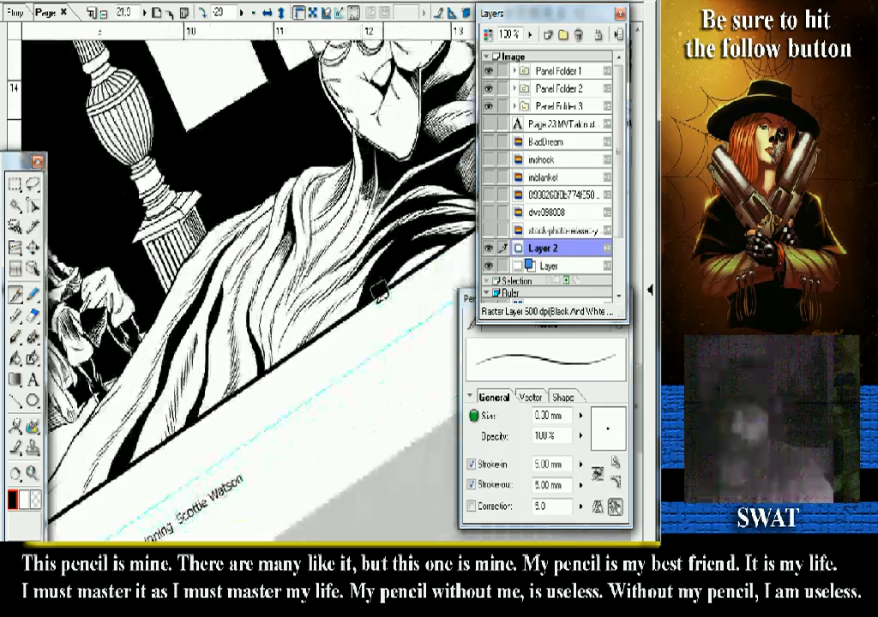
{"action": "key", "text": "r"}
{"action": "mouse_move", "coordinate": [381, 291]}
{"action": "left_mouse_down"}
{"action": "mouse_move", "coordinate": [355, 355]}
{"action": "mouse_move", "coordinate": [311, 364]}
{"action": "left_mouse_up"}
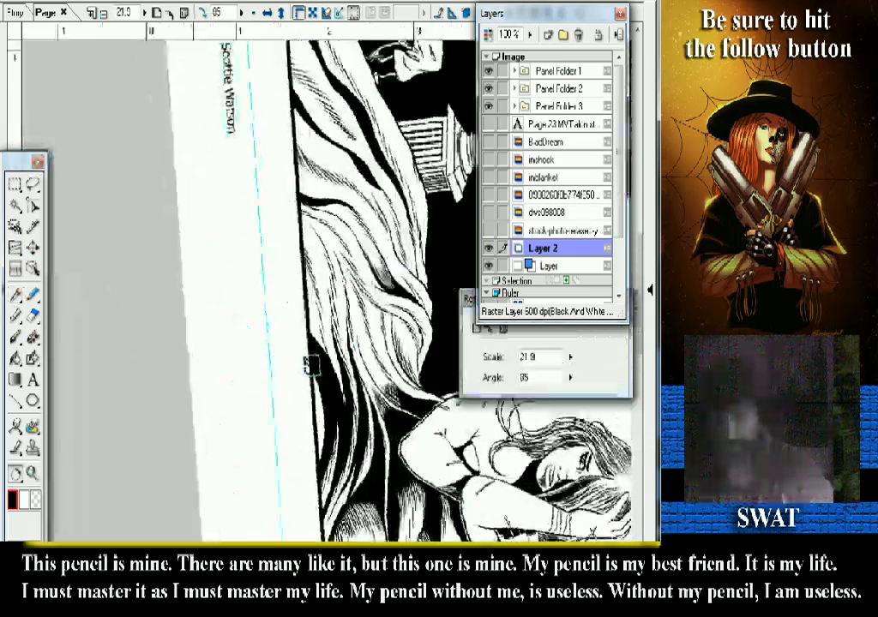
{"action": "key", "text": "z"}
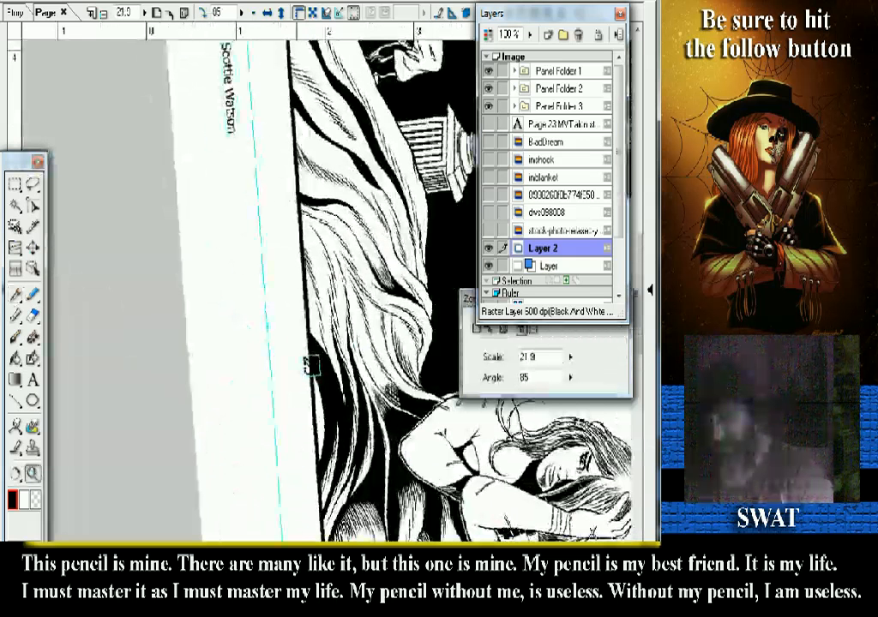
{"action": "left_click", "coordinate": [310, 364]}
{"action": "key", "text": "p"}
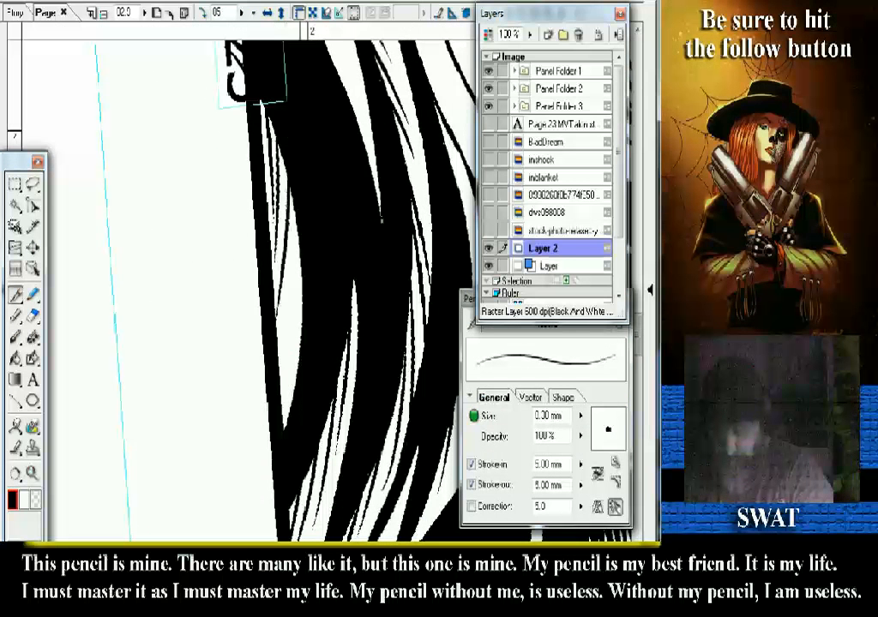
{"action": "scroll", "coordinate": [382, 221], "scroll_direction": "down", "scroll_amount": 2}
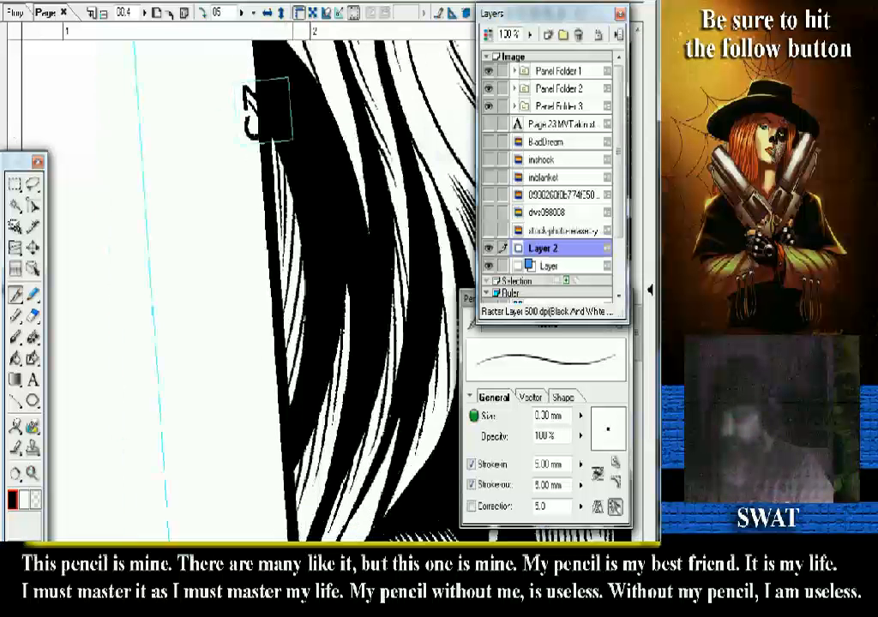
- Straighten the page to 0 degrees and examine the blanket's inked folds up close and across the whole bottom panel
{"action": "left_click_drag", "start_coordinate": [411, 386], "coordinate": [439, 233]}
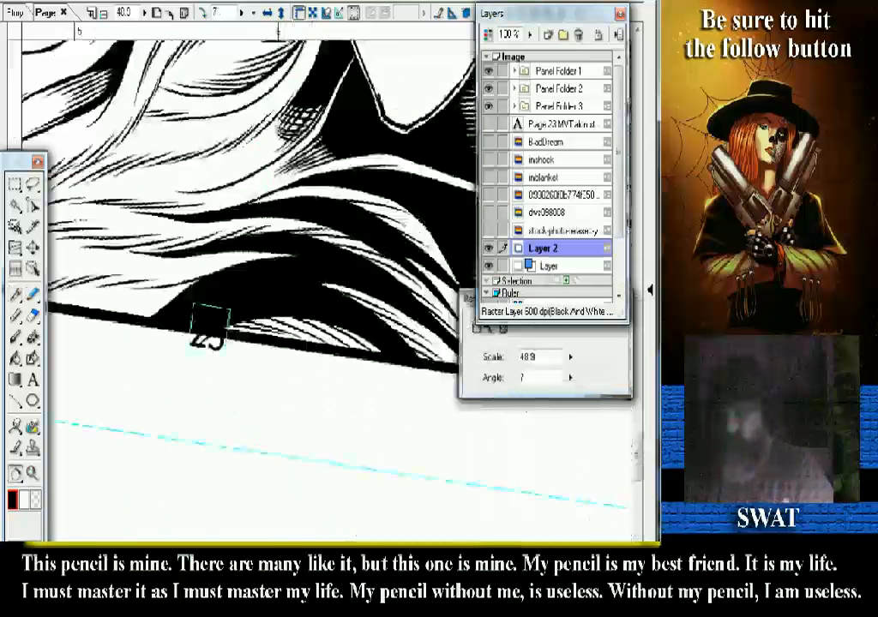
{"action": "scroll", "coordinate": [330, 291], "scroll_direction": "down", "scroll_amount": 2}
{"action": "scroll", "coordinate": [280, 313], "scroll_direction": "down", "scroll_amount": 1}
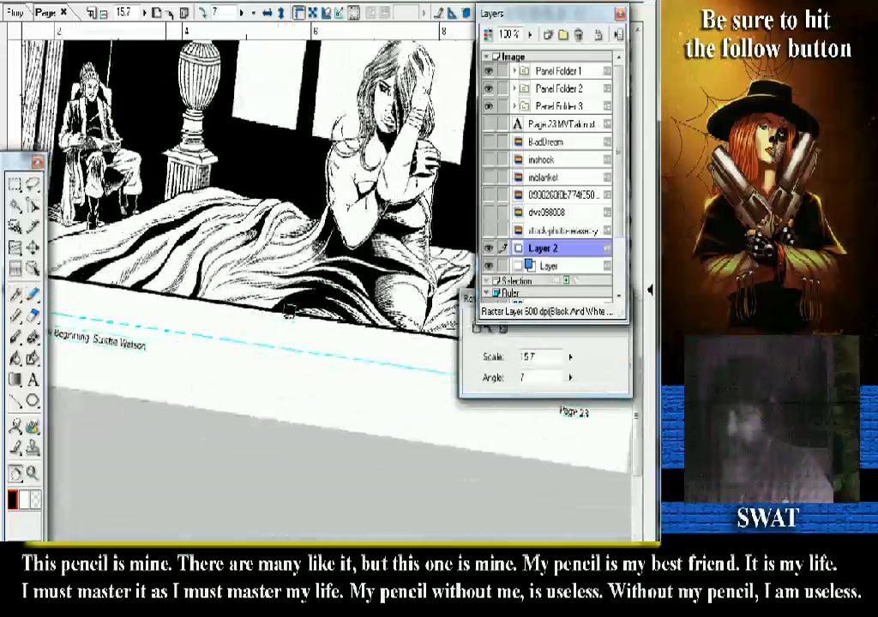
{"action": "left_click_drag", "start_coordinate": [288, 313], "coordinate": [291, 317]}
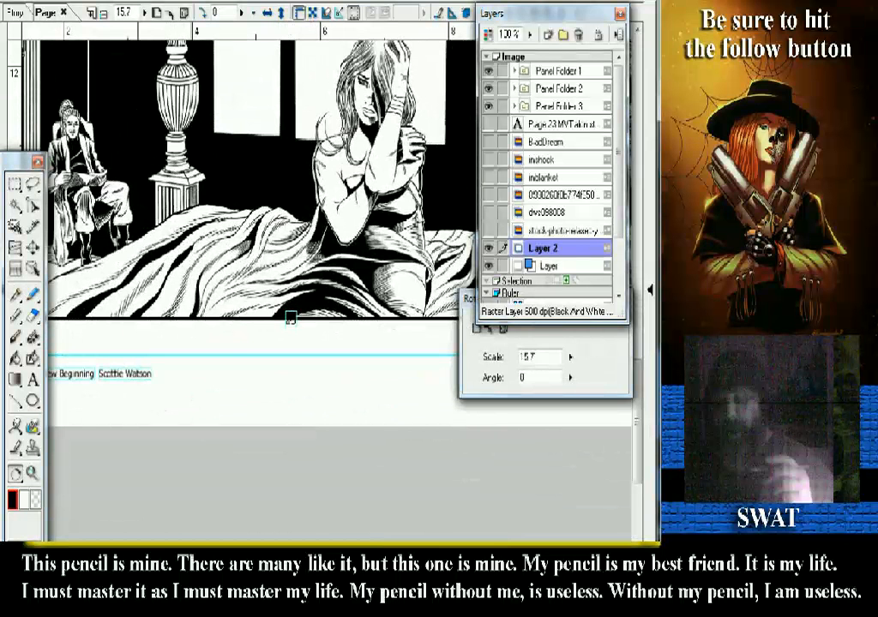
{"action": "key", "text": "/"}
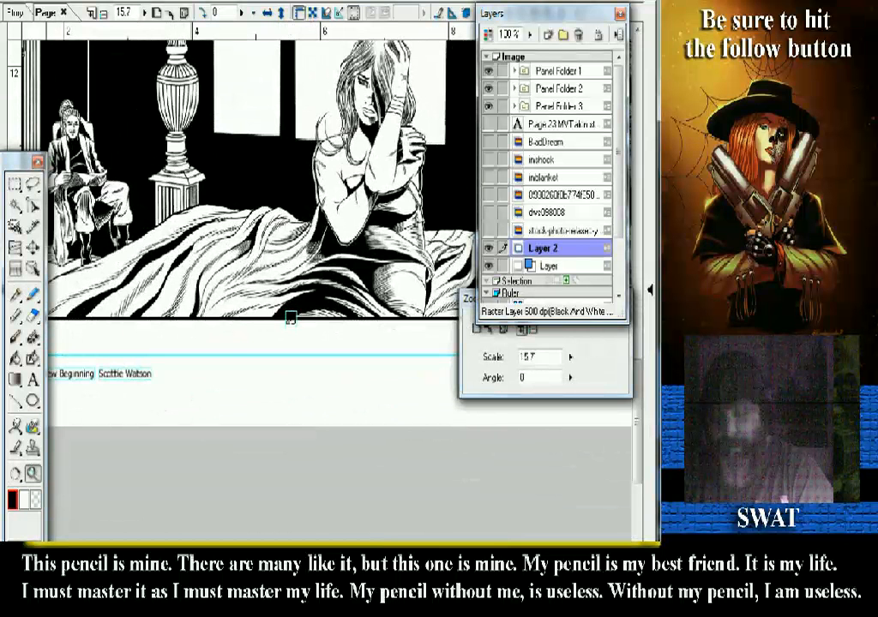
{"action": "left_click", "coordinate": [291, 317]}
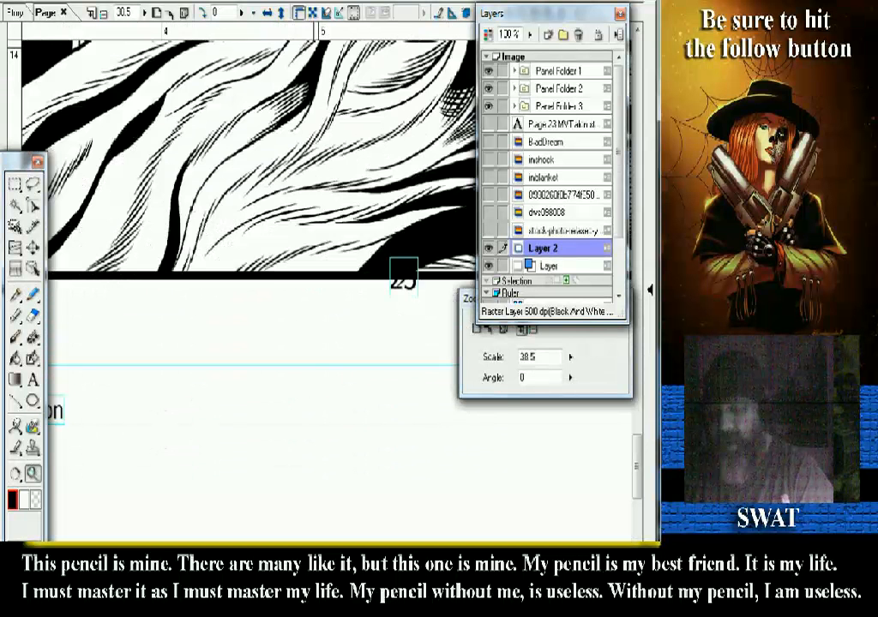
{"action": "key", "text": "p"}
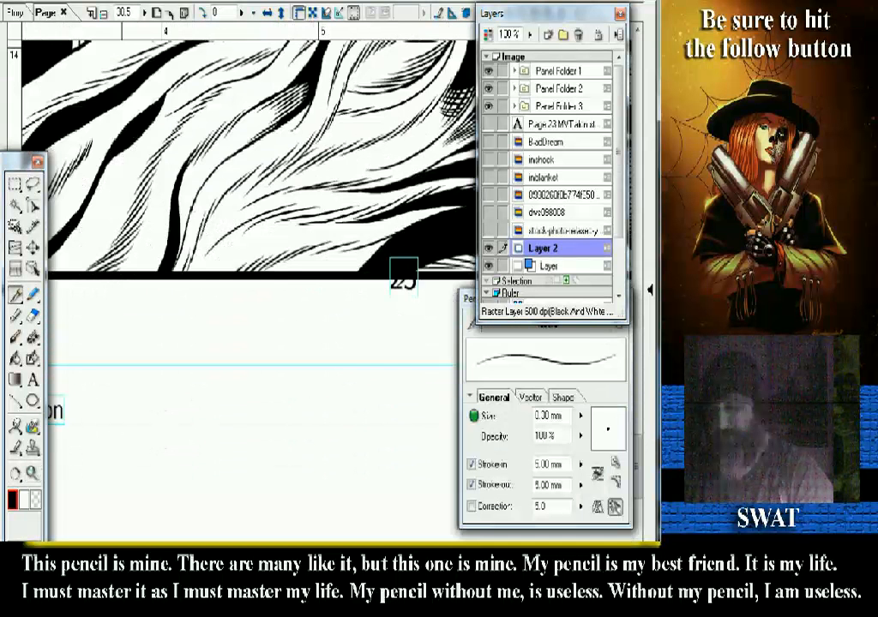
{"action": "left_click_drag", "start_coordinate": [234, 214], "coordinate": [274, 313]}
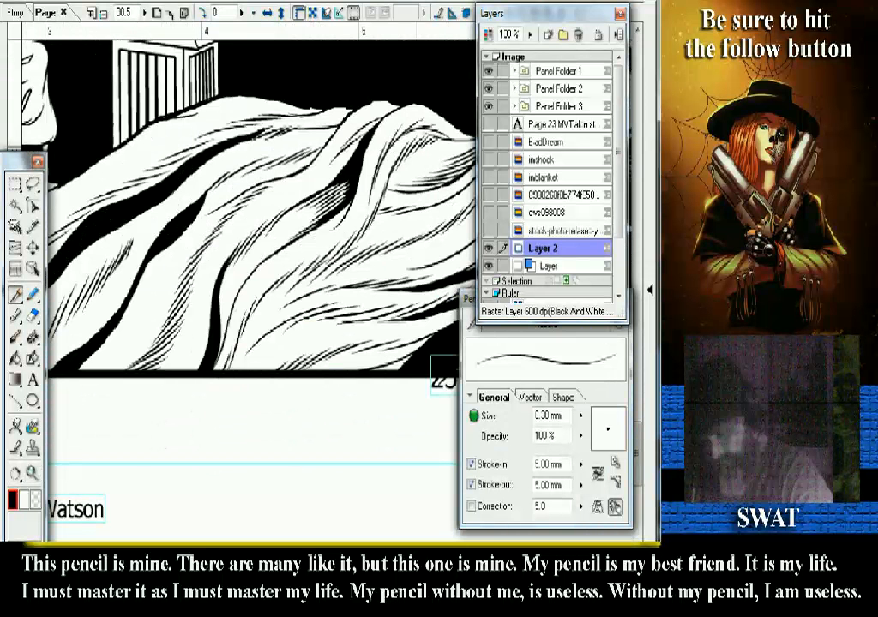
{"action": "key", "text": "g"}
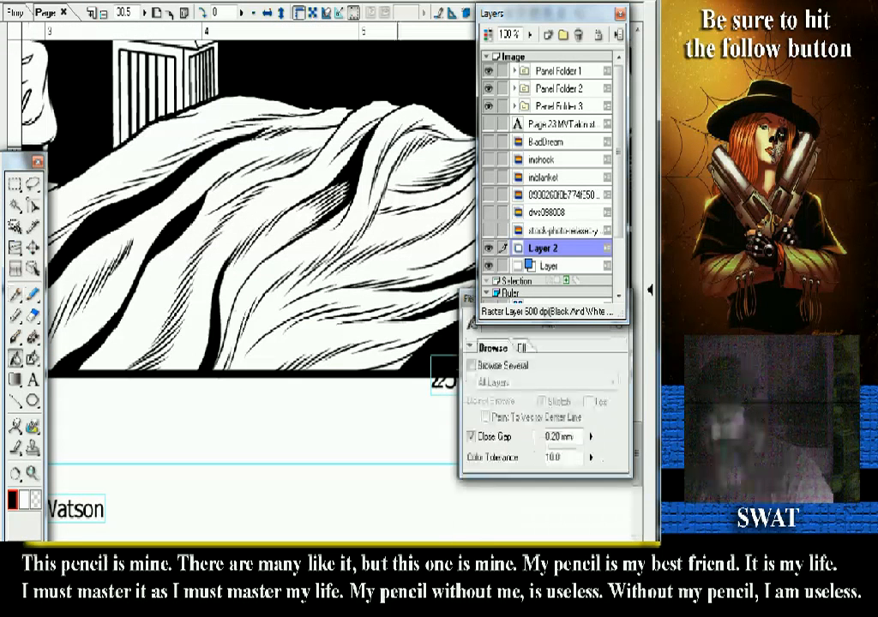
{"action": "scroll", "coordinate": [329, 300], "scroll_direction": "down", "scroll_amount": 2}
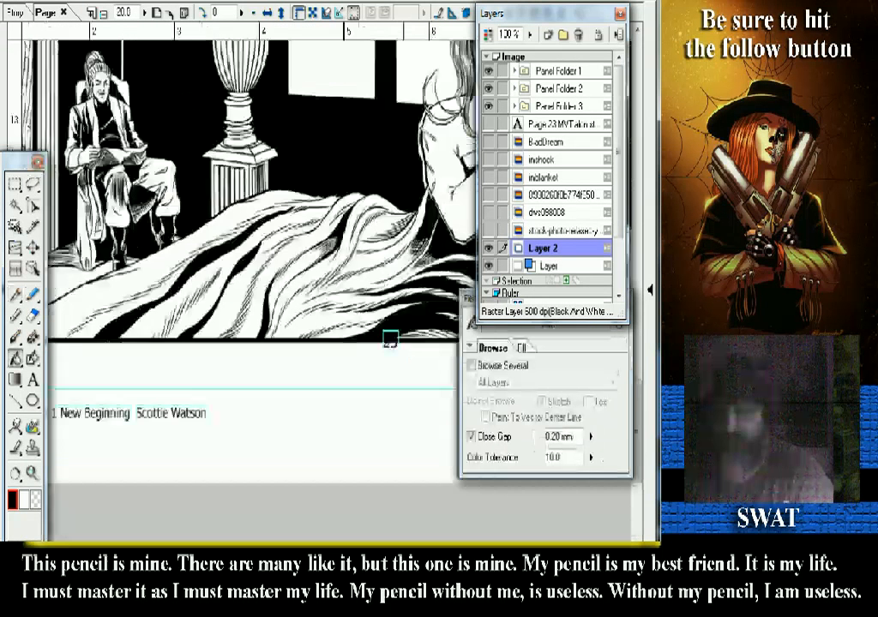
{"action": "scroll", "coordinate": [390, 339], "scroll_direction": "down", "scroll_amount": 1}
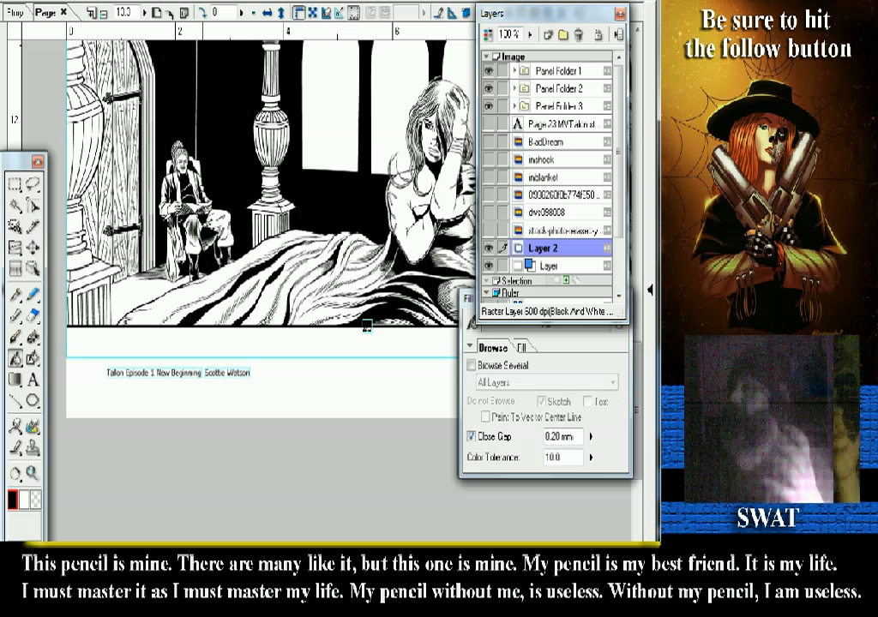
{"action": "key", "text": "p"}
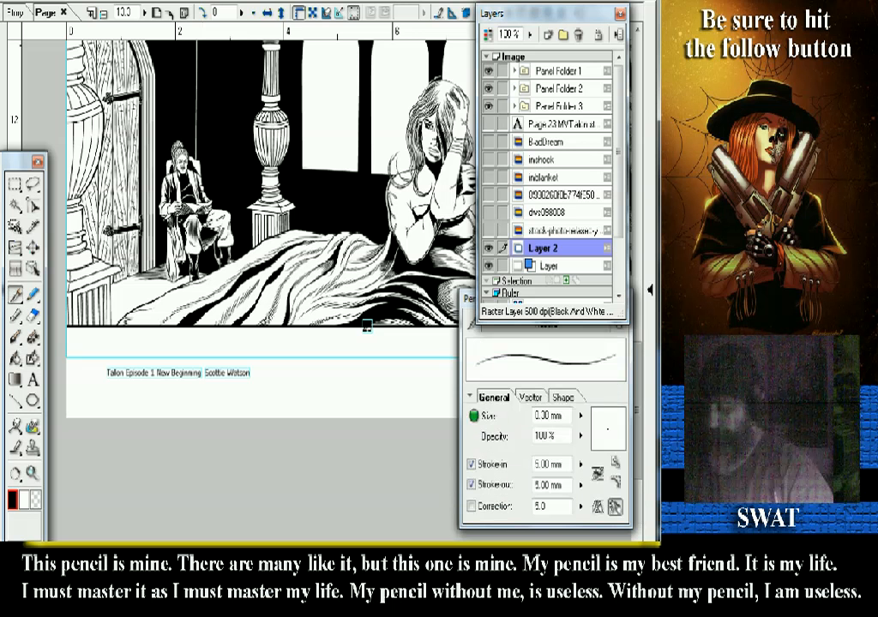
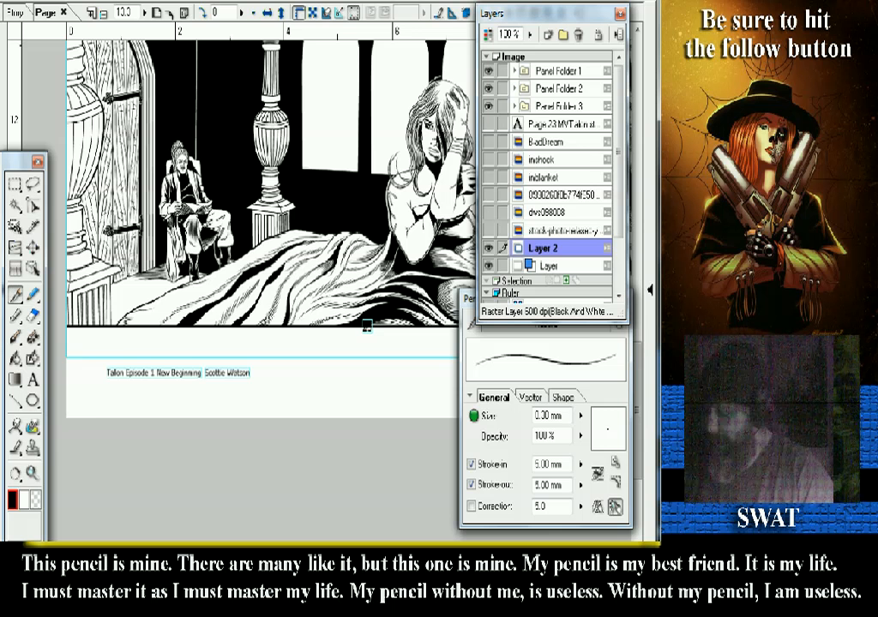
{"action": "scroll", "coordinate": [257, 214], "scroll_direction": "up", "scroll_amount": 3}
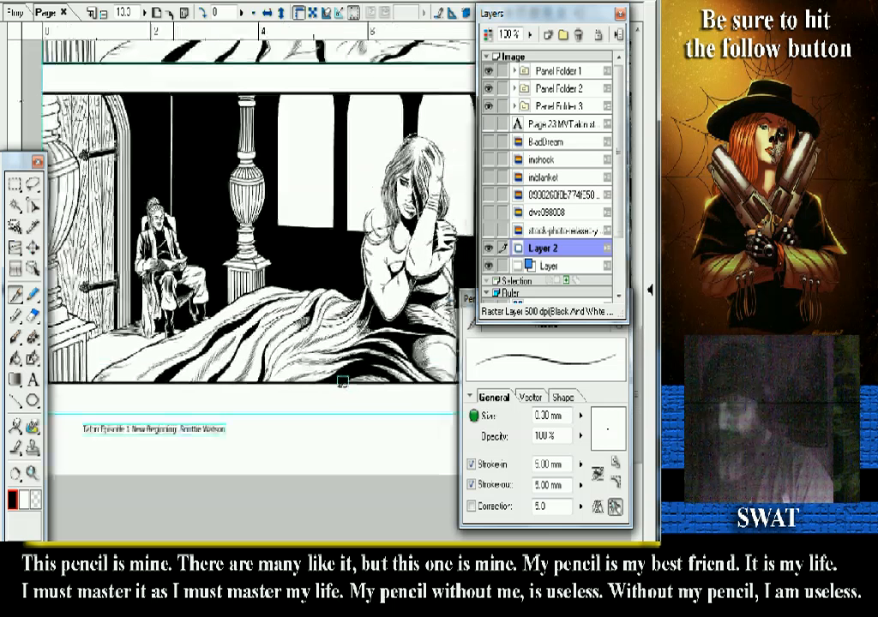
- Examine the inked blanket, the woman and the room across the whole bottom panel
{"action": "left_click_drag", "start_coordinate": [336, 392], "coordinate": [291, 400]}
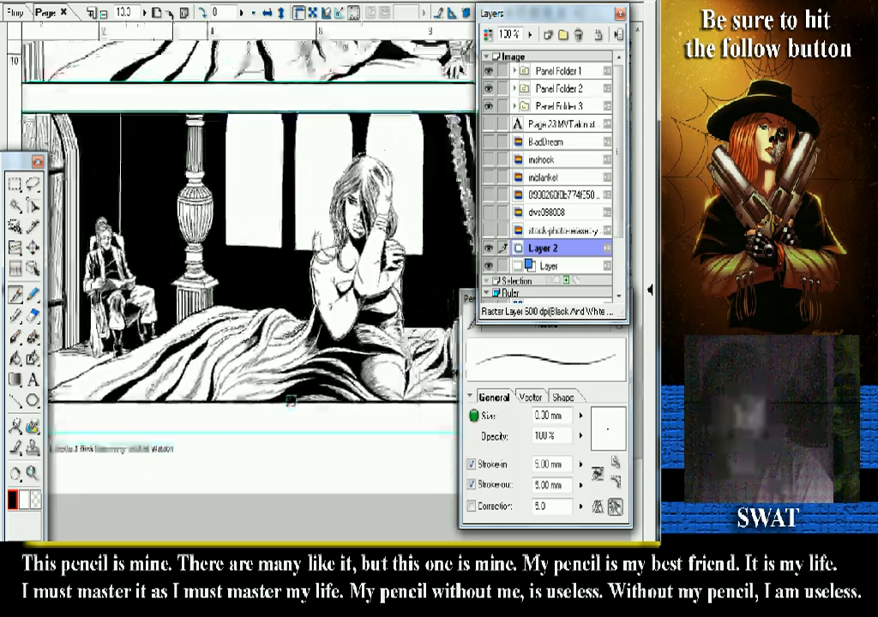
{"action": "key", "text": "/"}
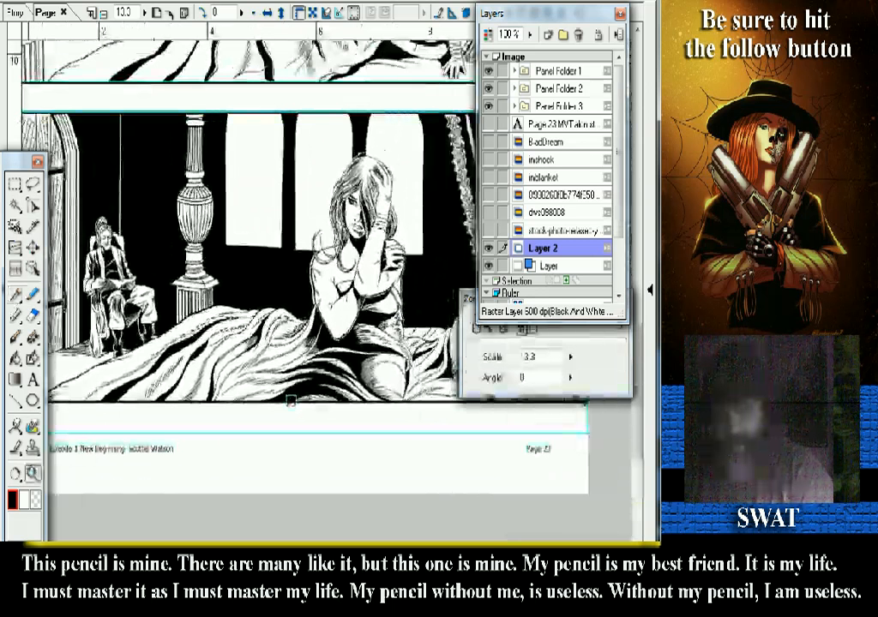
{"action": "key", "text": "p"}
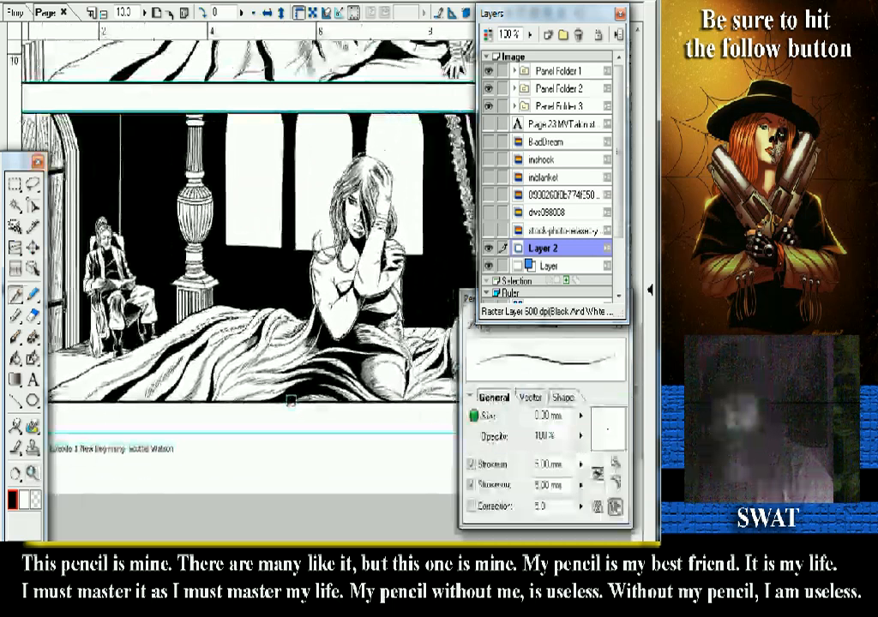
{"action": "key", "text": "/"}
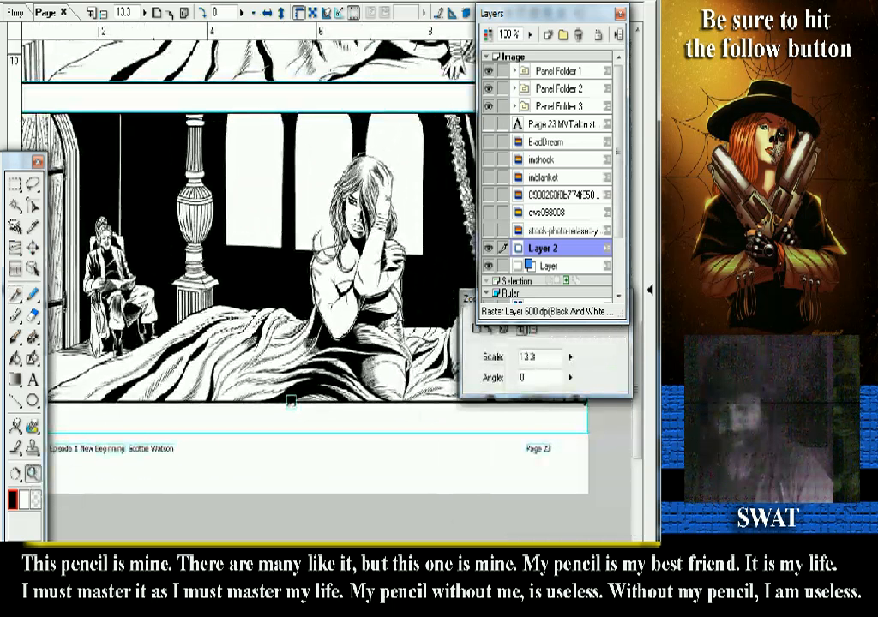
{"action": "key", "text": "p"}
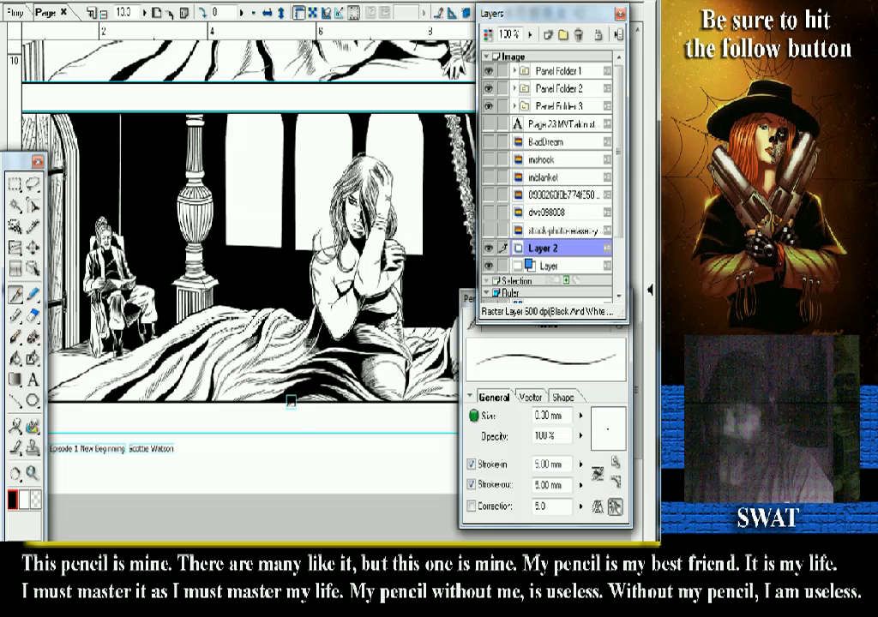
{"action": "left_click_drag", "start_coordinate": [174, 291], "coordinate": [156, 285]}
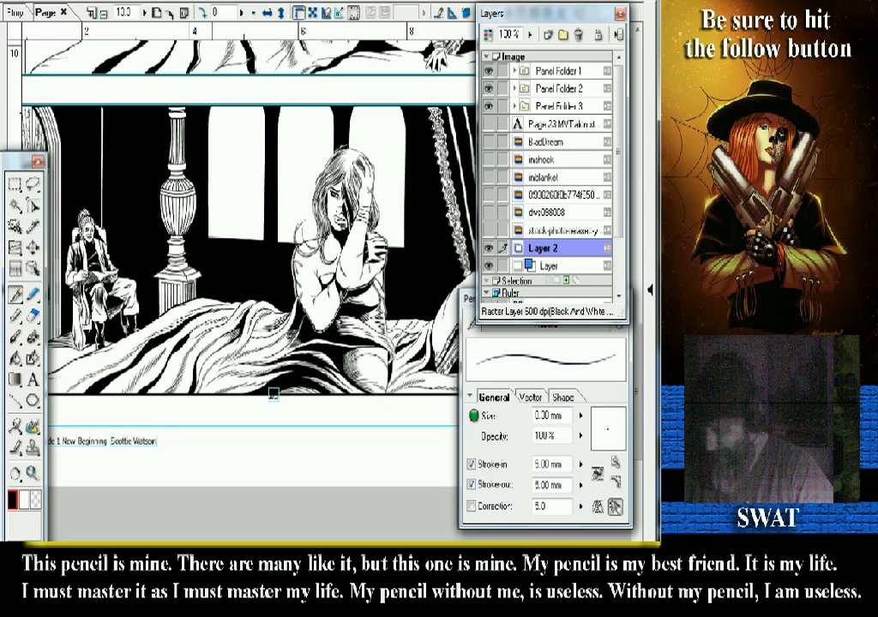
{"action": "left_click_drag", "start_coordinate": [273, 394], "coordinate": [336, 442]}
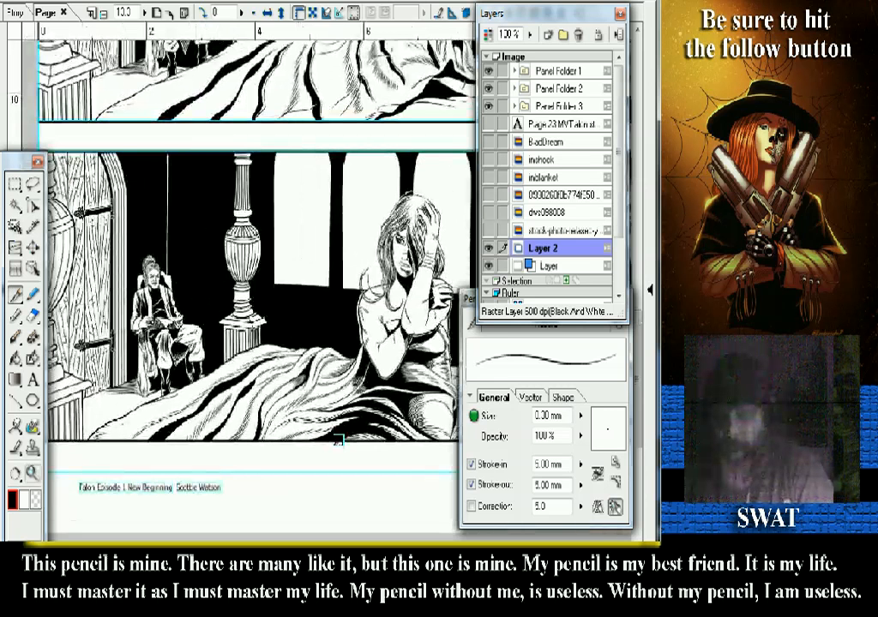
{"action": "key", "text": "/"}
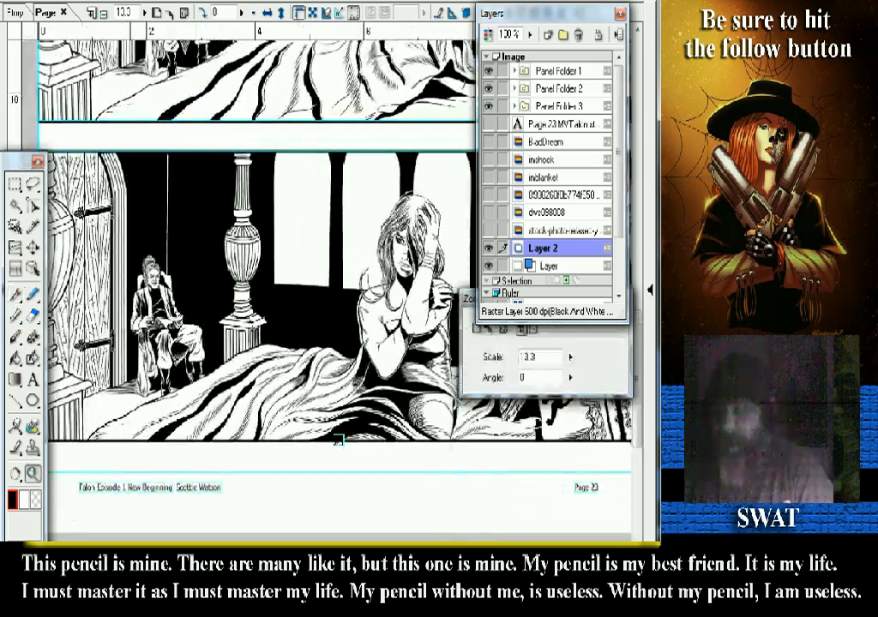
{"action": "left_click_drag", "start_coordinate": [339, 441], "coordinate": [383, 486]}
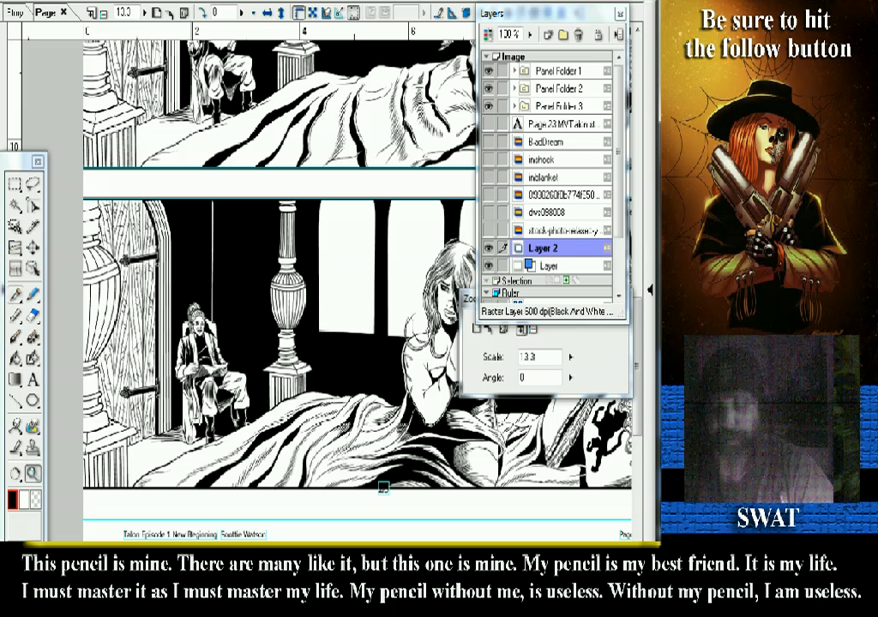
{"action": "key", "text": "p"}
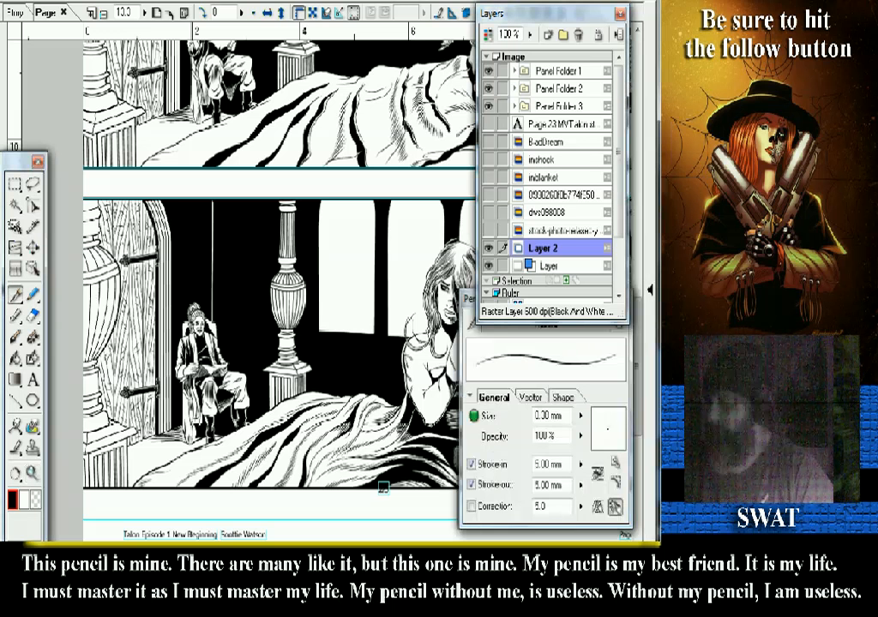
{"action": "left_click_drag", "start_coordinate": [383, 487], "coordinate": [364, 428]}
{"action": "key", "text": "/"}
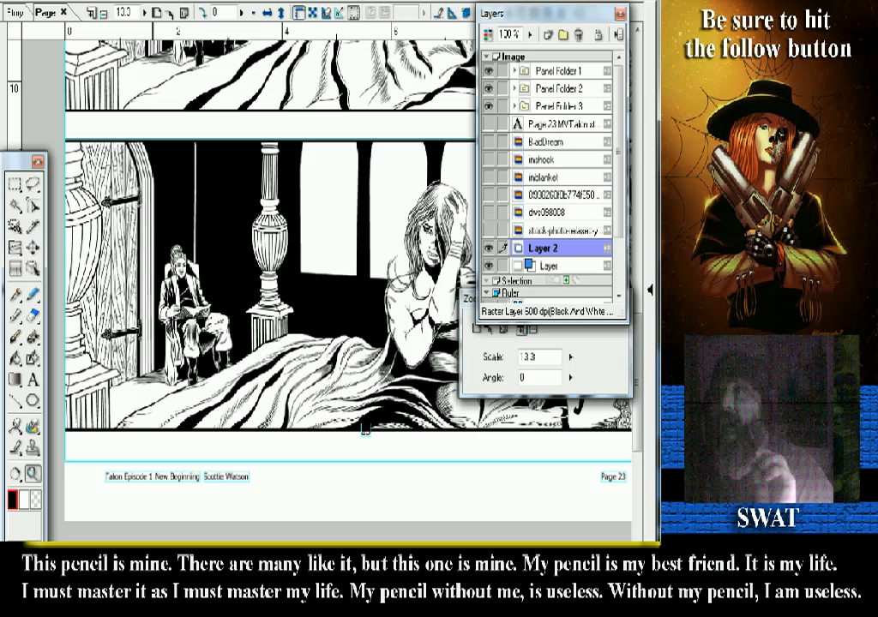
{"action": "key", "text": "p"}
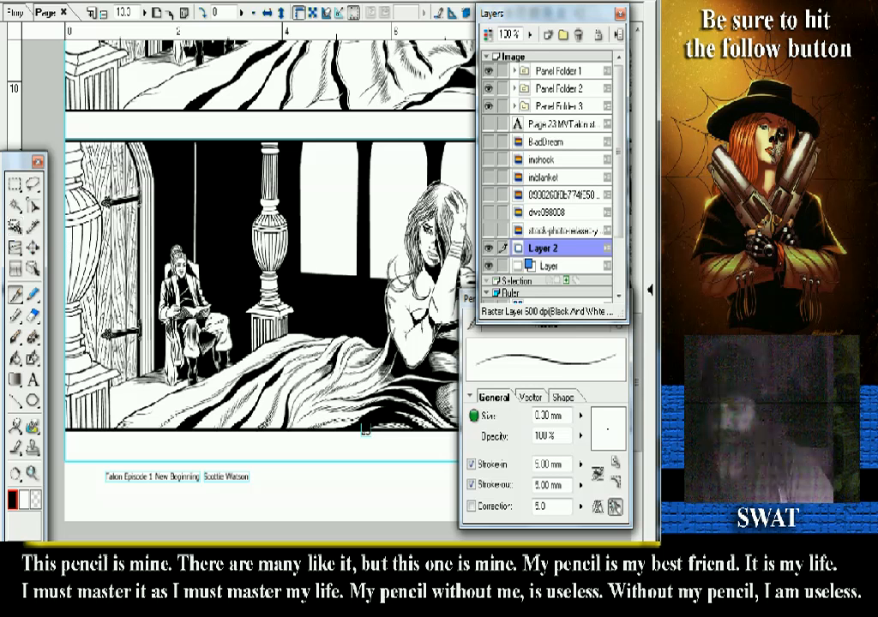
{"action": "key", "text": "slash"}
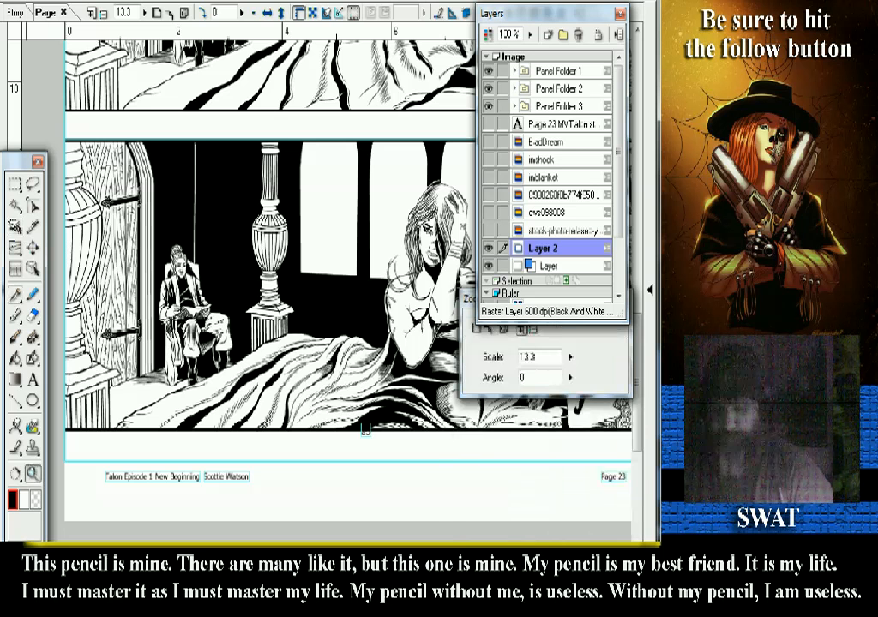
{"action": "key", "text": "p"}
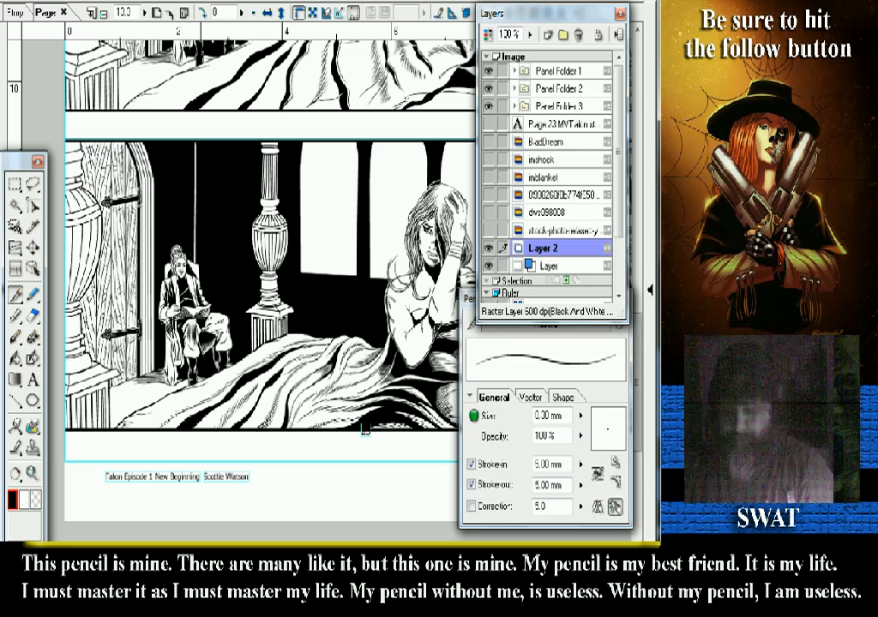
{"action": "key", "text": "/"}
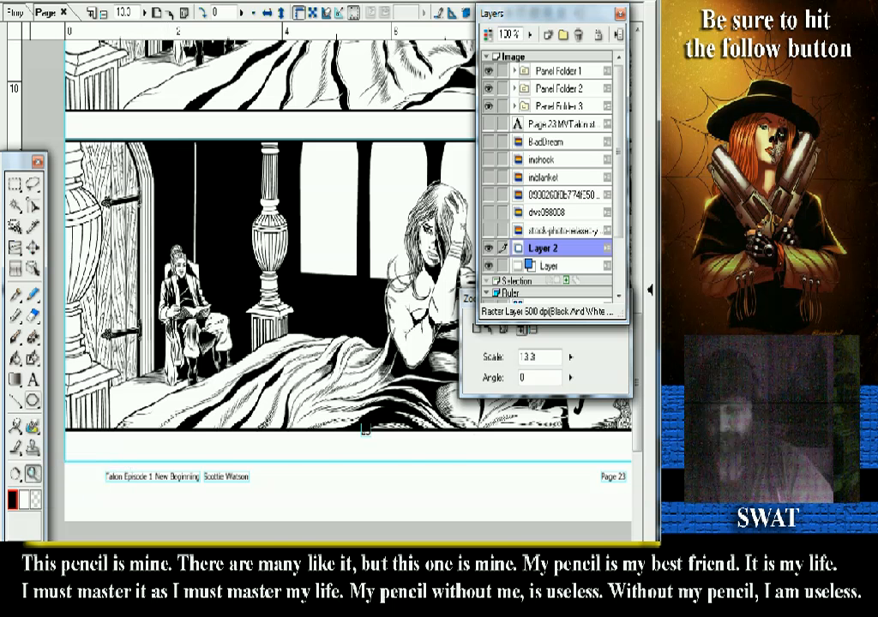
- Examine the seated reader in the chair up close, checking the robe, held paper and trouser-leg hatching
{"action": "left_click_drag", "start_coordinate": [136, 260], "coordinate": [257, 374]}
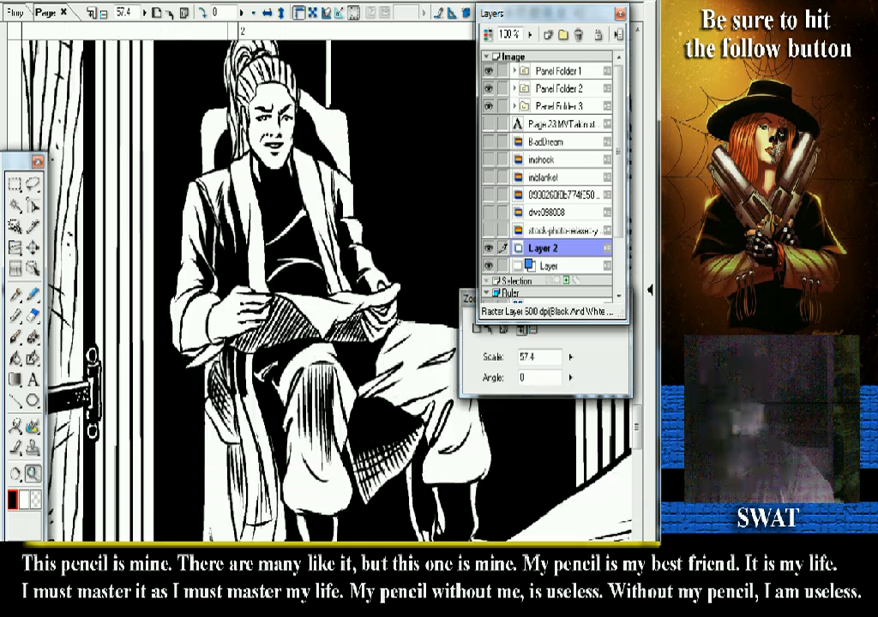
{"action": "key", "text": "p"}
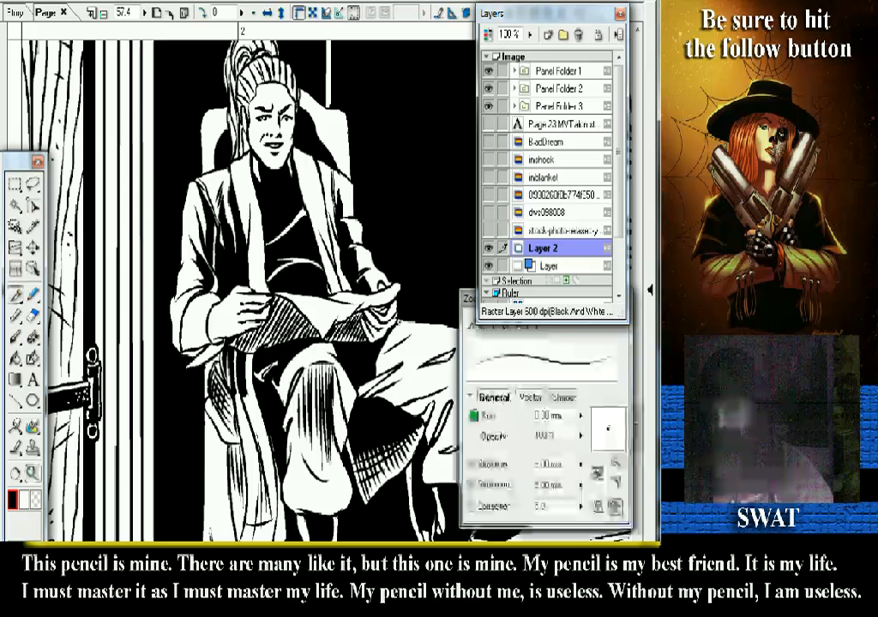
{"action": "left_click_drag", "start_coordinate": [210, 268], "coordinate": [143, 219]}
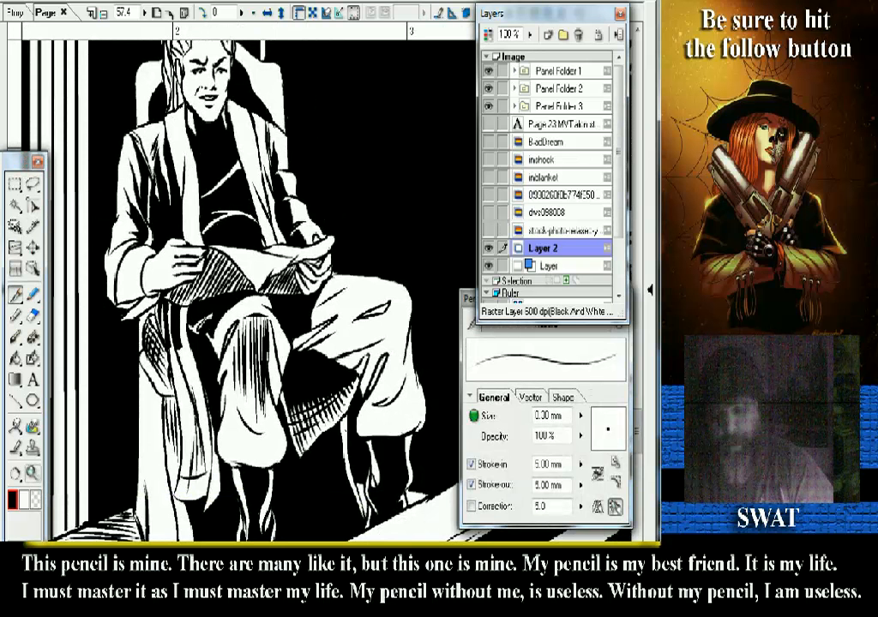
{"action": "key", "text": "z"}
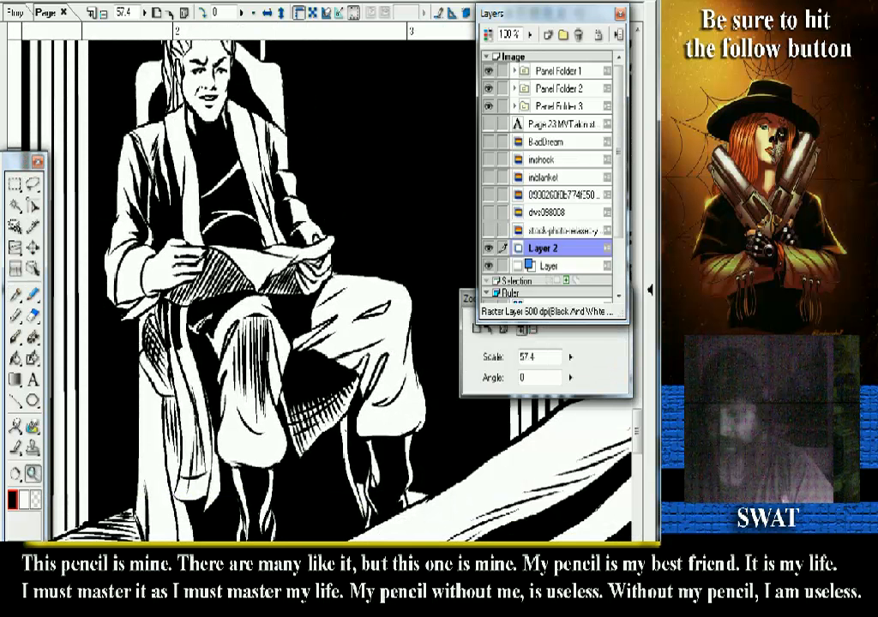
{"action": "key", "text": "ctrl+plus"}
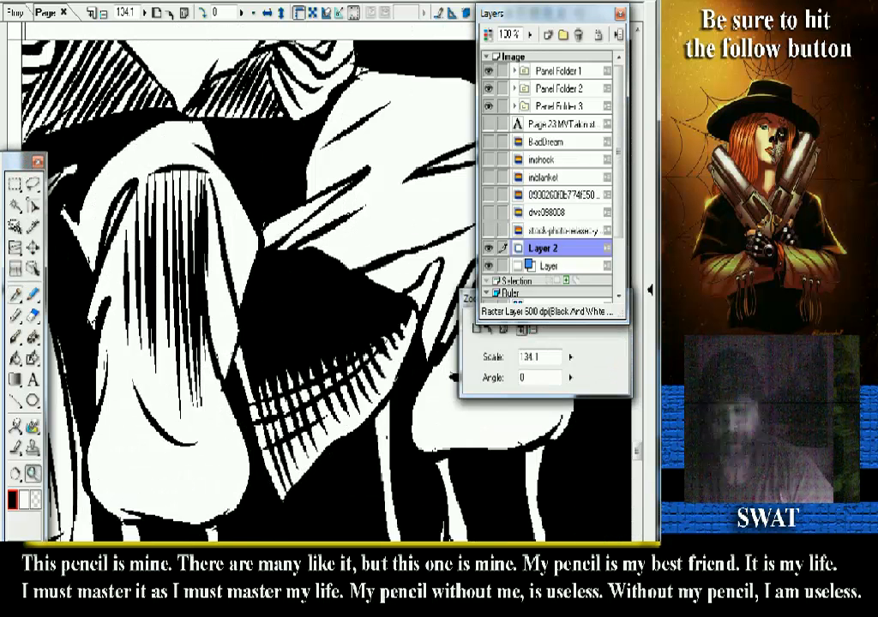
{"action": "key", "text": "p"}
{"action": "scroll", "coordinate": [240, 283], "scroll_direction": "up", "scroll_amount": 5}
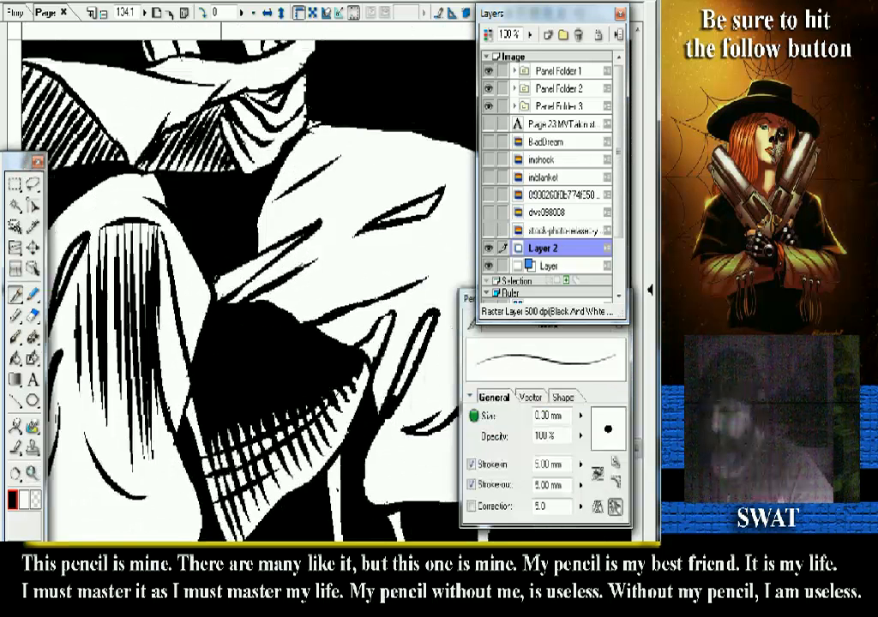
{"action": "scroll", "coordinate": [240, 283], "scroll_direction": "down", "scroll_amount": 5}
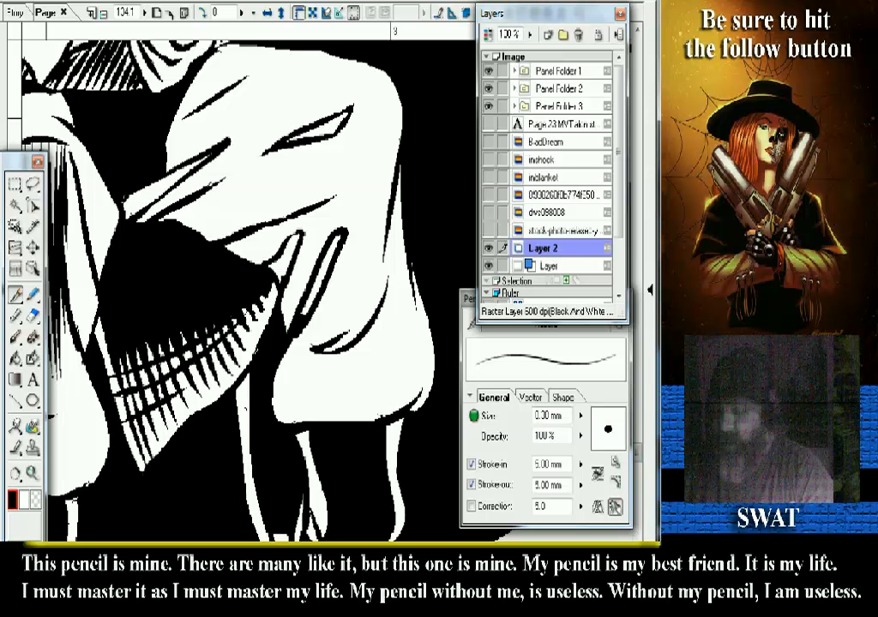
{"action": "scroll", "coordinate": [240, 282], "scroll_direction": "down", "scroll_amount": 5}
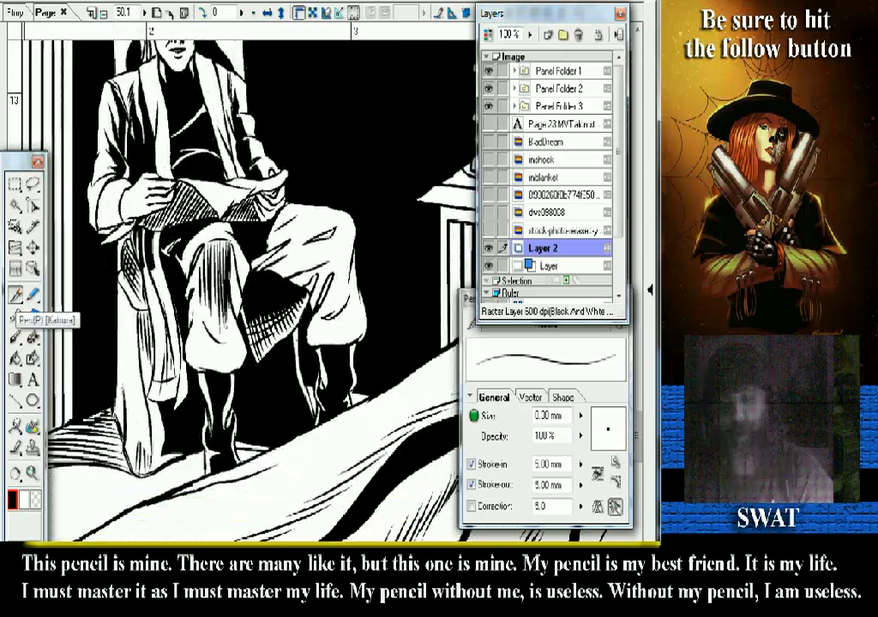
{"action": "left_click", "coordinate": [16, 295]}
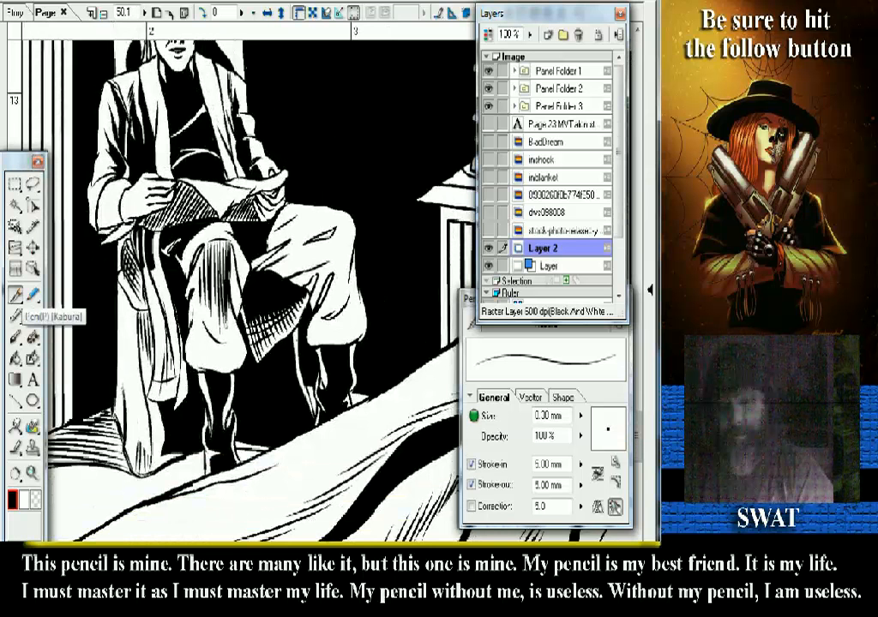
{"action": "left_click", "coordinate": [33, 473]}
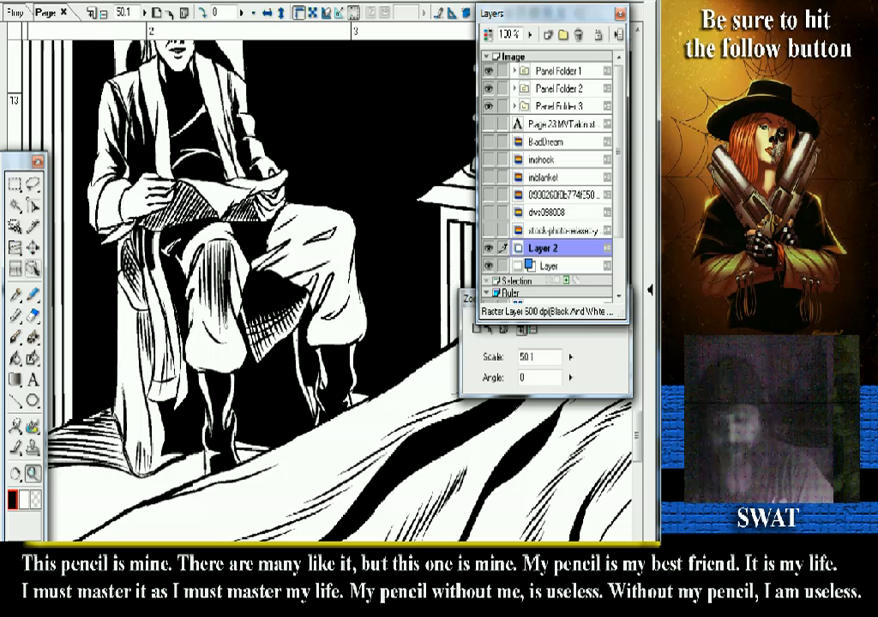
{"action": "left_click", "coordinate": [15, 293]}
{"action": "left_click", "coordinate": [32, 474]}
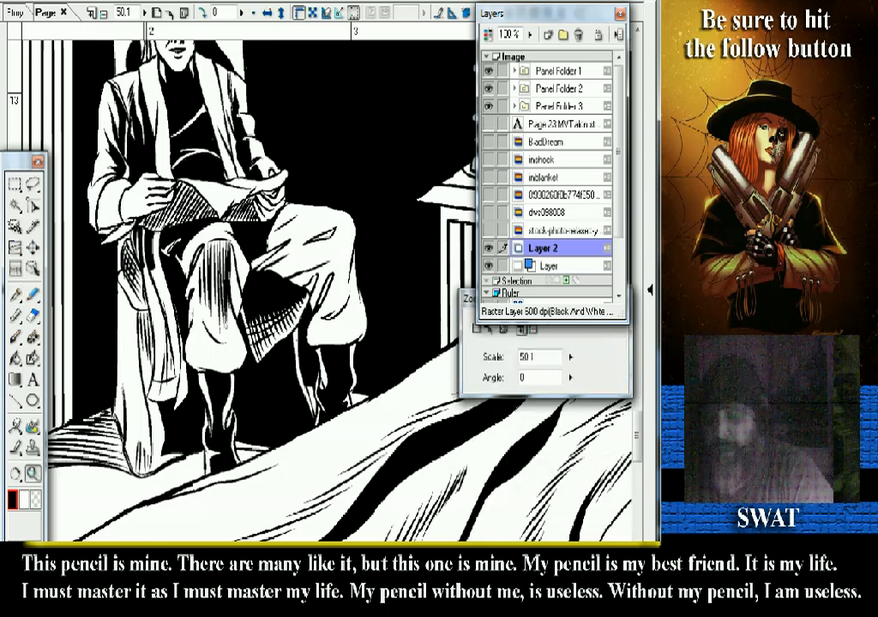
- Examine the black shadow between the reader's hanging robe and the hatched knee beneath the held paper
{"action": "left_click_drag", "start_coordinate": [123, 200], "coordinate": [268, 307]}
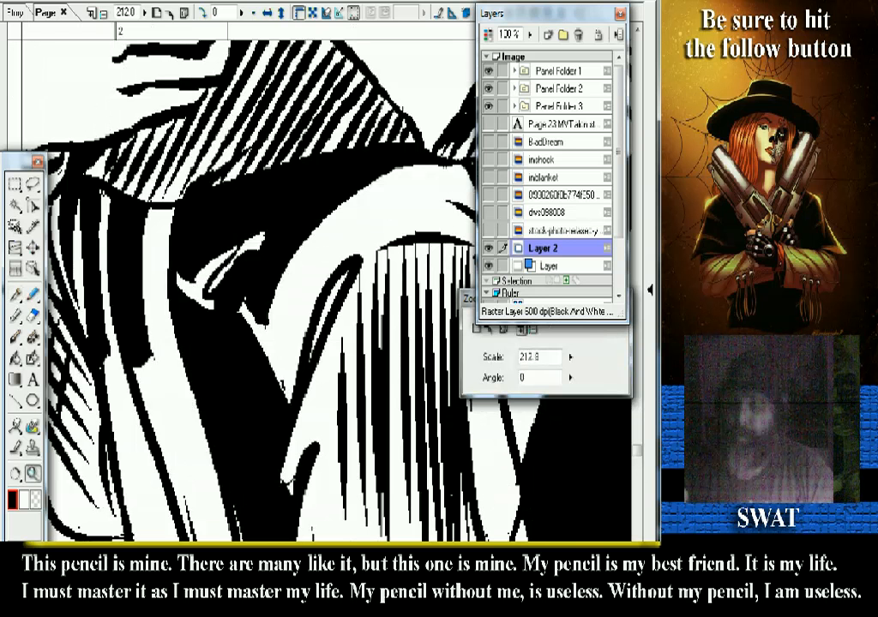
{"action": "left_click", "coordinate": [15, 294]}
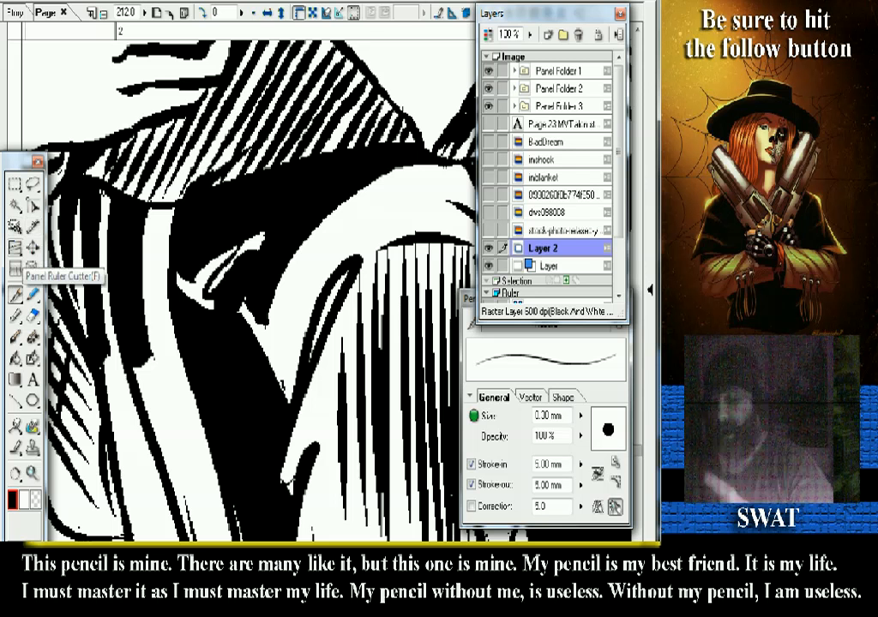
{"action": "left_click_drag", "start_coordinate": [258, 317], "coordinate": [246, 271]}
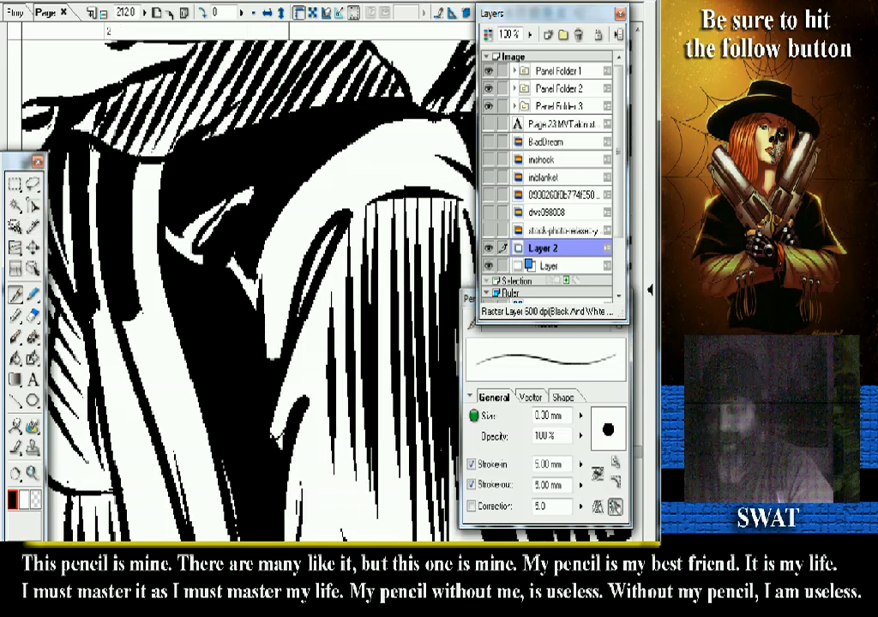
{"action": "scroll", "coordinate": [249, 283], "scroll_direction": "down", "scroll_amount": 1}
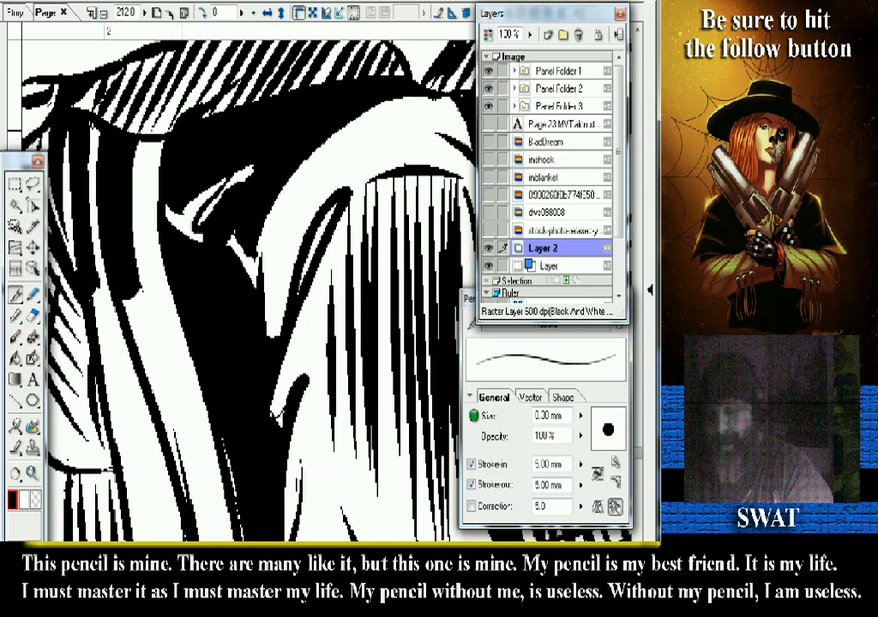
{"action": "key", "text": "ctrl+minus"}
{"action": "key", "text": "ctrl+minus"}
{"action": "key", "text": "ctrl+minus"}
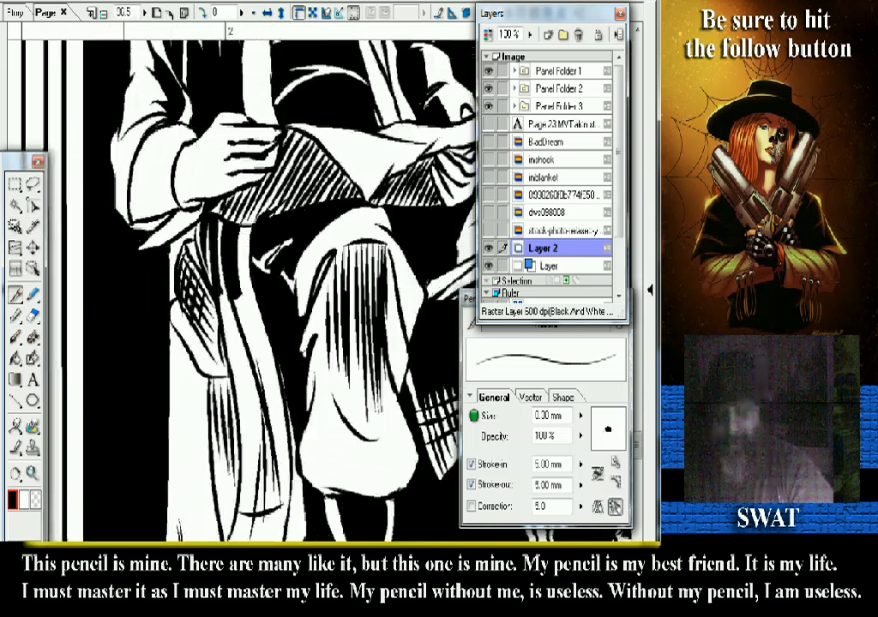
- Ink tapering black shadow strokes down the folds of the reader's hanging robe, beneath its dark bands, with white touch-ups
{"action": "left_click", "coordinate": [32, 473]}
{"action": "left_click_drag", "start_coordinate": [206, 333], "coordinate": [354, 462]}
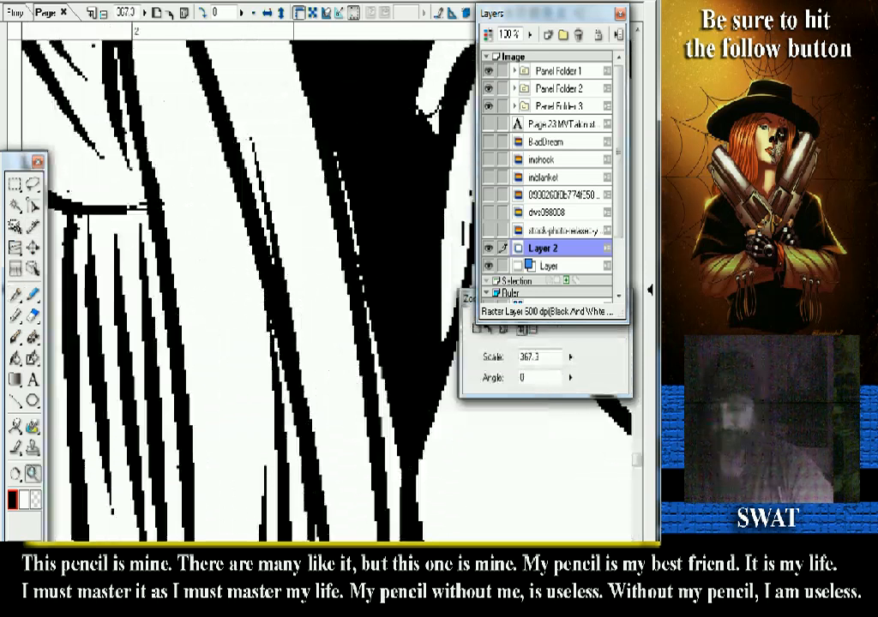
{"action": "key", "text": "ctrl+minus"}
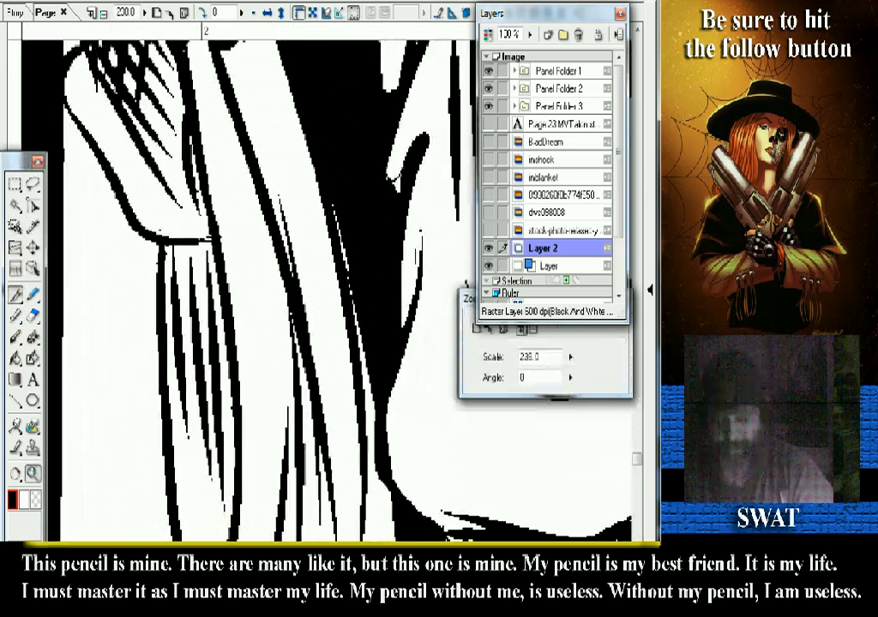
{"action": "key", "text": "p"}
{"action": "scroll", "coordinate": [257, 283], "scroll_direction": "up", "scroll_amount": 3}
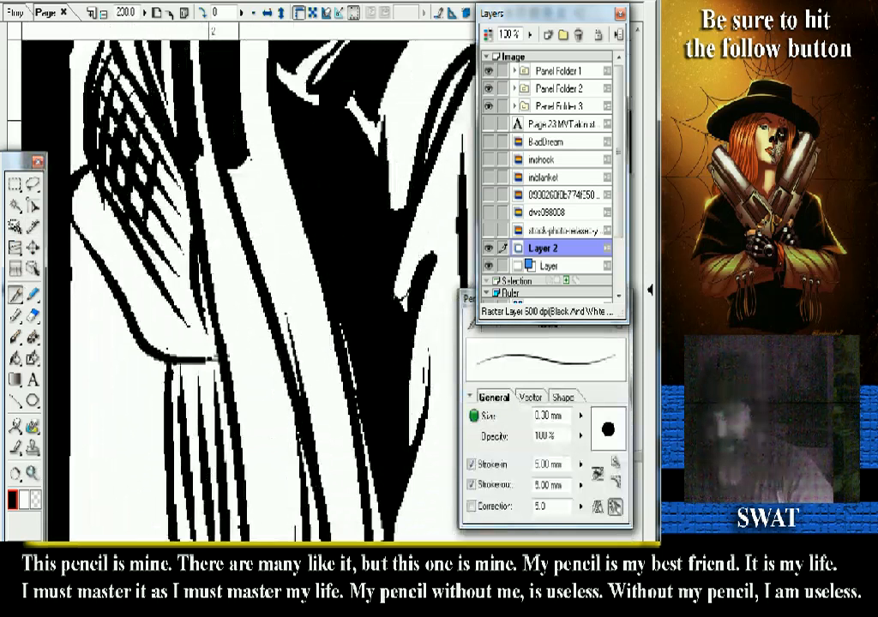
{"action": "left_click_drag", "start_coordinate": [233, 165], "coordinate": [276, 309]}
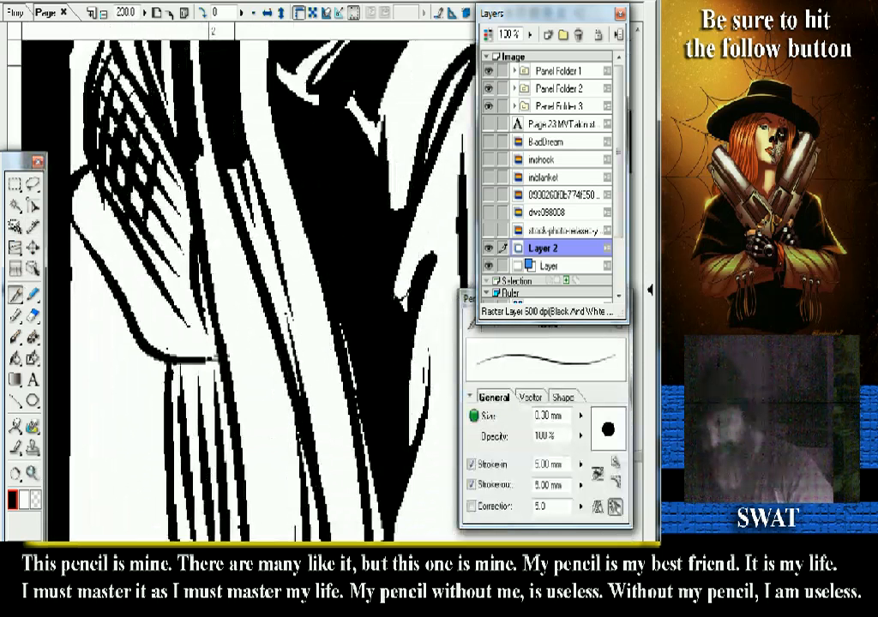
{"action": "mouse_move", "coordinate": [230, 171]}
{"action": "left_mouse_down"}
{"action": "mouse_move", "coordinate": [265, 313]}
{"action": "mouse_move", "coordinate": [281, 318]}
{"action": "left_mouse_up"}
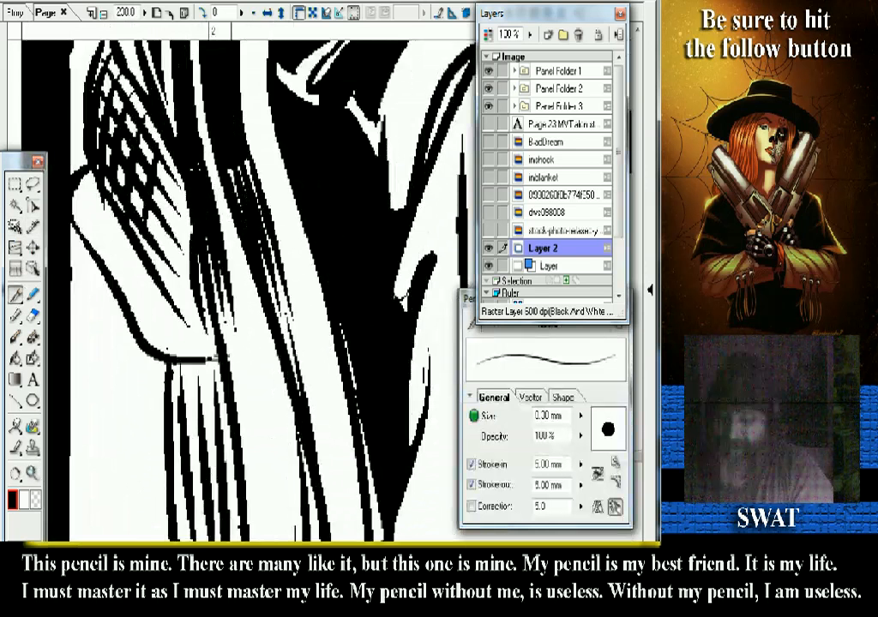
{"action": "key", "text": "ctrl+minus"}
{"action": "key", "text": "x"}
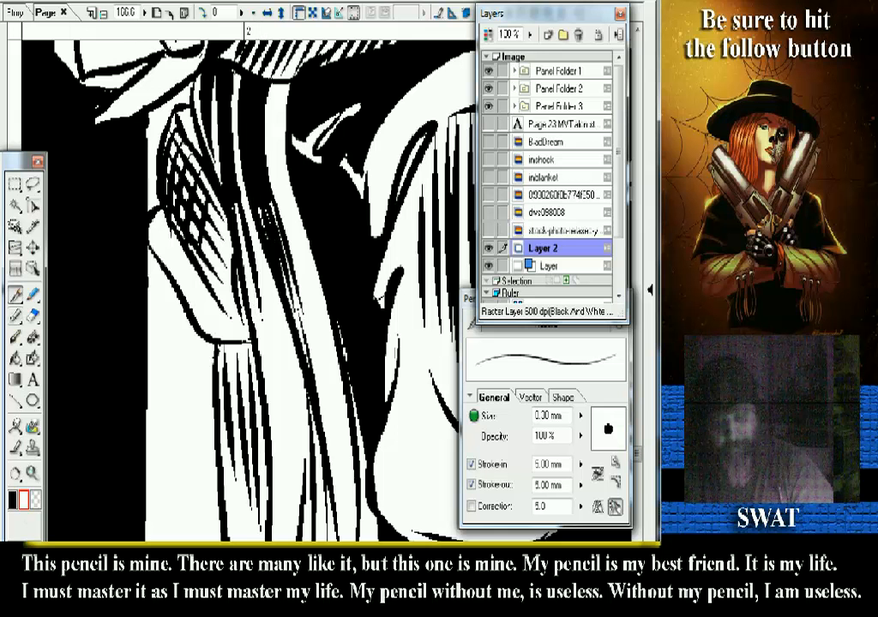
{"action": "key", "text": "x"}
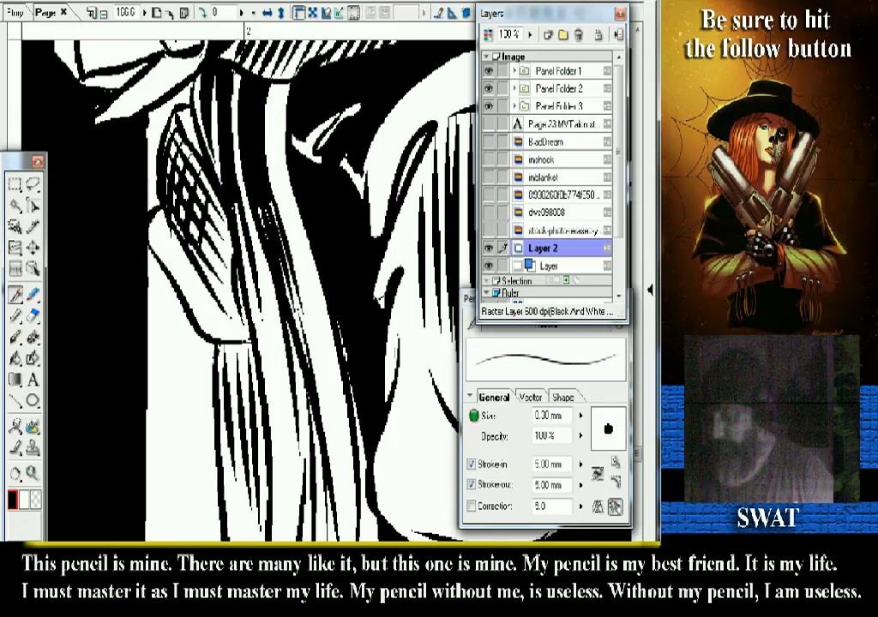
- Examine the seated reader's robe and then compare the inked figures and blankets across the lower two panels
{"action": "scroll", "coordinate": [240, 283], "scroll_direction": "down", "scroll_amount": 2}
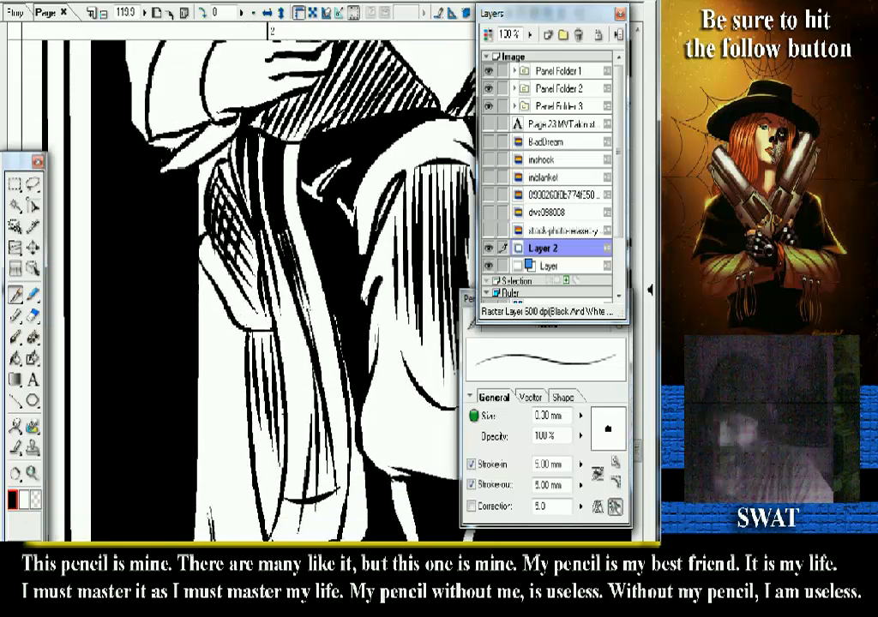
{"action": "scroll", "coordinate": [240, 283], "scroll_direction": "down", "scroll_amount": 6}
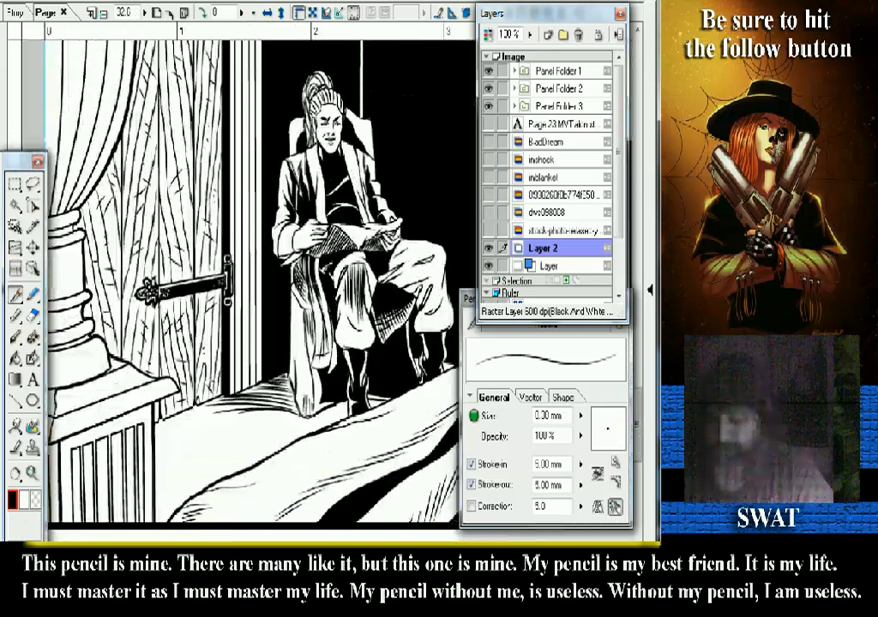
{"action": "scroll", "coordinate": [253, 283], "scroll_direction": "up", "scroll_amount": 1}
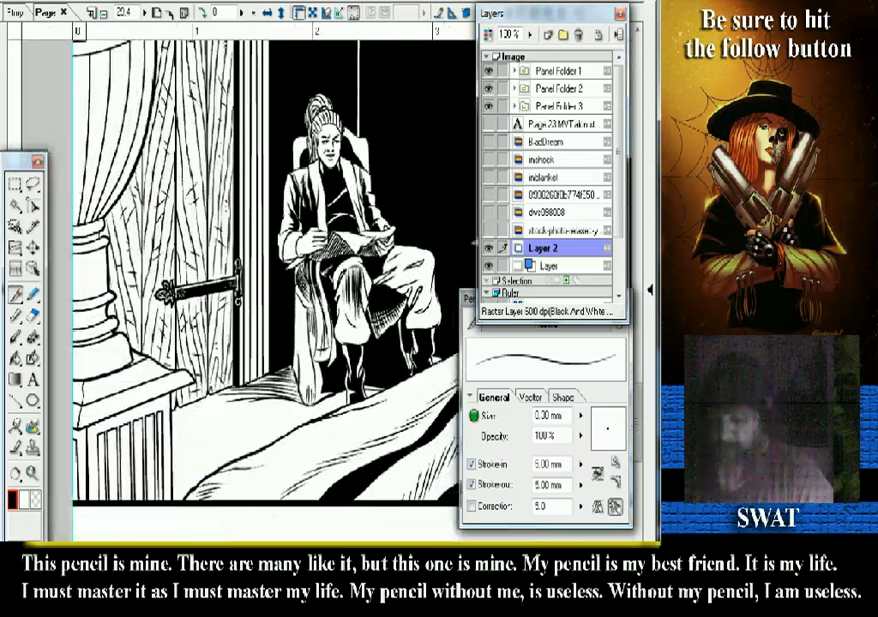
{"action": "scroll", "coordinate": [257, 283], "scroll_direction": "down", "scroll_amount": 2}
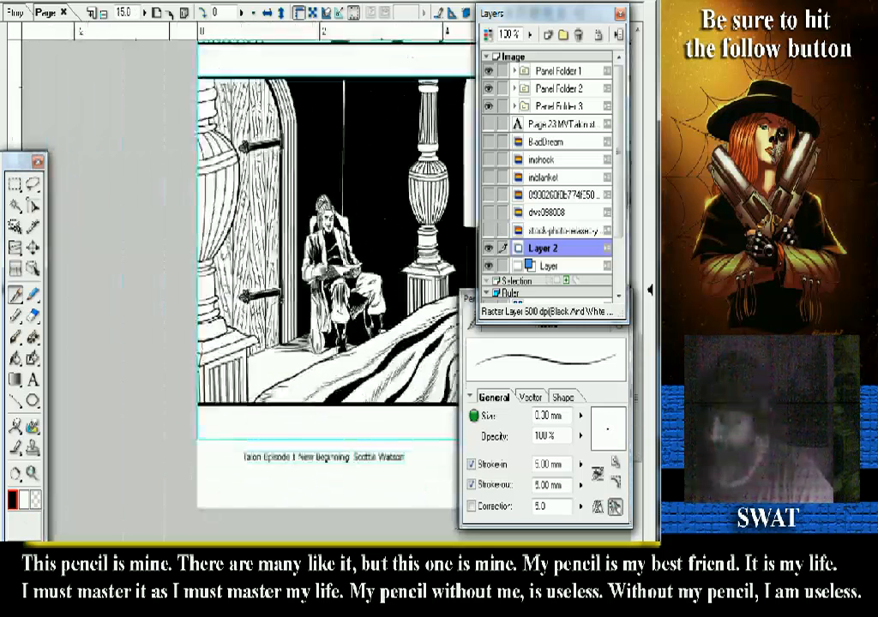
{"action": "left_click_drag", "start_coordinate": [385, 219], "coordinate": [308, 271]}
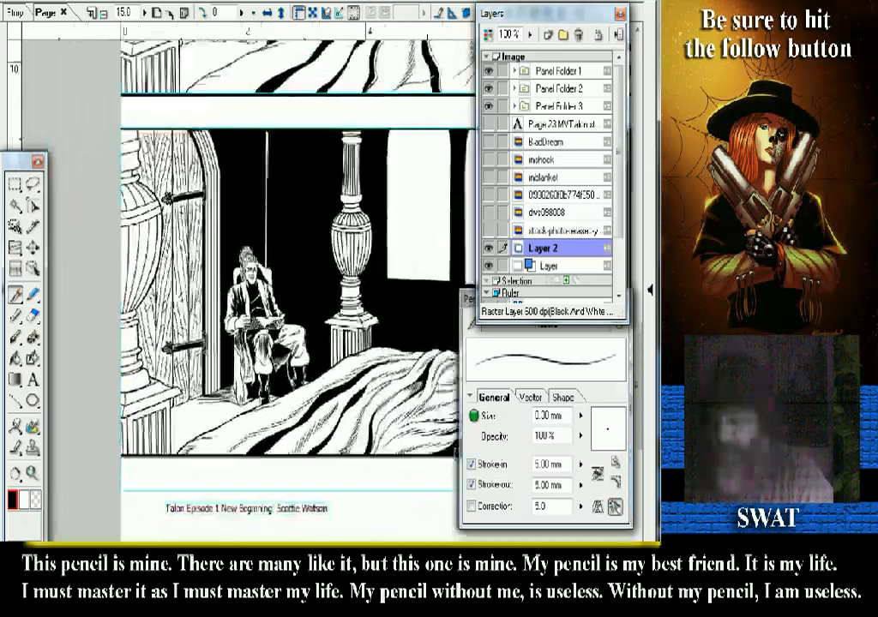
{"action": "scroll", "coordinate": [394, 429], "scroll_direction": "down", "scroll_amount": 3}
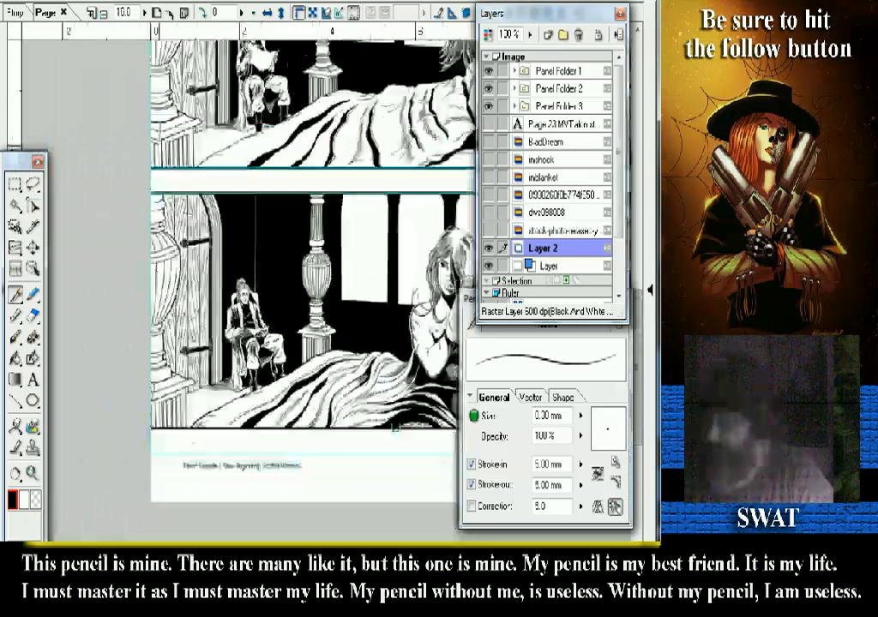
{"action": "scroll", "coordinate": [300, 282], "scroll_direction": "up", "scroll_amount": 1}
{"action": "scroll", "coordinate": [300, 283], "scroll_direction": "down", "scroll_amount": 2}
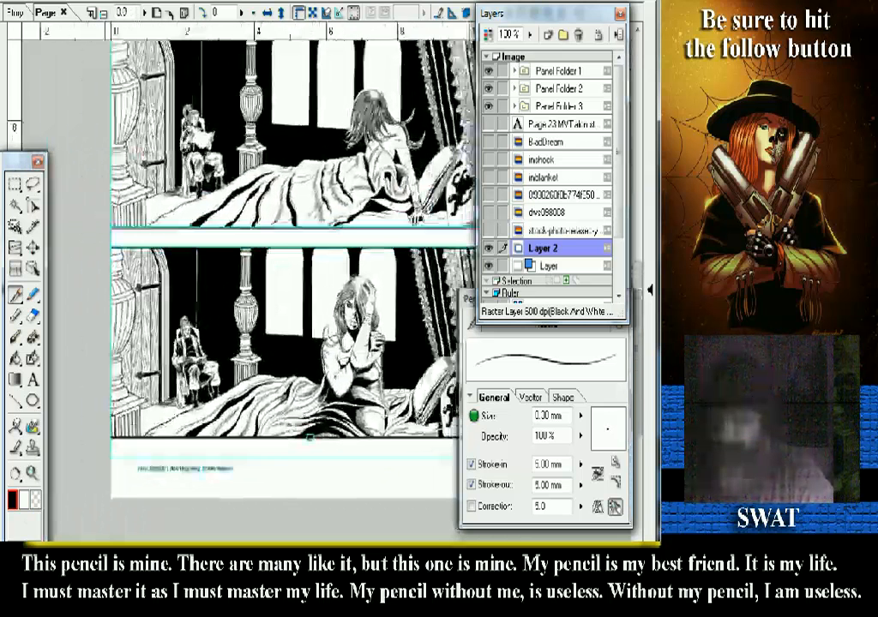
{"action": "scroll", "coordinate": [291, 257], "scroll_direction": "up", "scroll_amount": 1}
{"action": "scroll", "coordinate": [292, 257], "scroll_direction": "down", "scroll_amount": 1}
- Outline the shadow between the woman's chest and raised forearm in the bottom panel and fill it with solid black
{"action": "key", "text": "ctrl+space"}
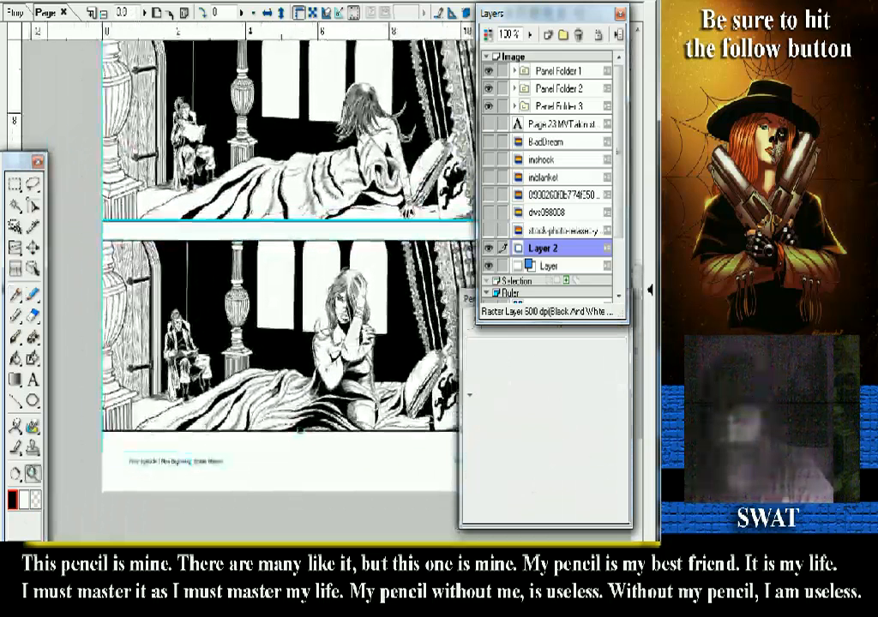
{"action": "left_click_drag", "start_coordinate": [300, 433], "coordinate": [225, 484]}
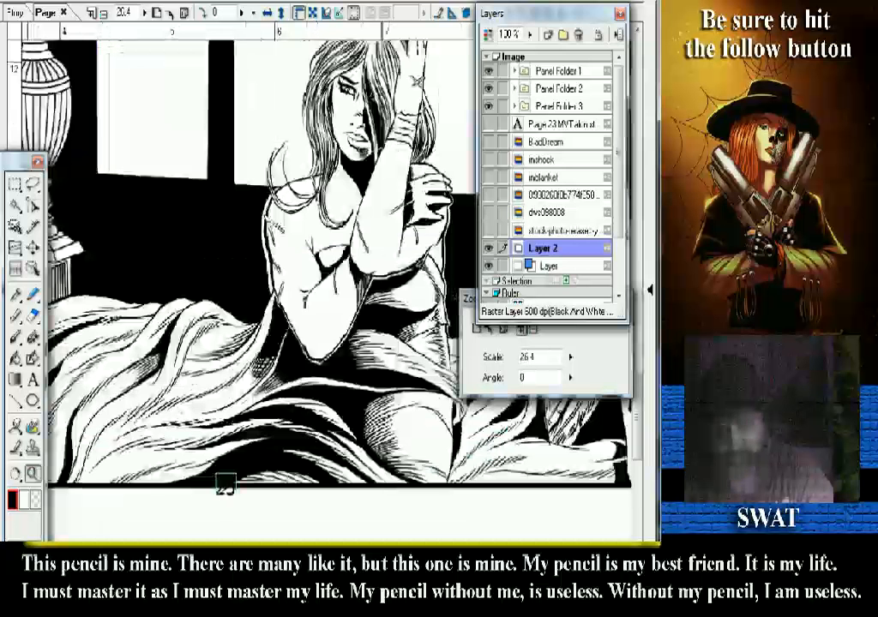
{"action": "left_click_drag", "start_coordinate": [205, 77], "coordinate": [429, 272]}
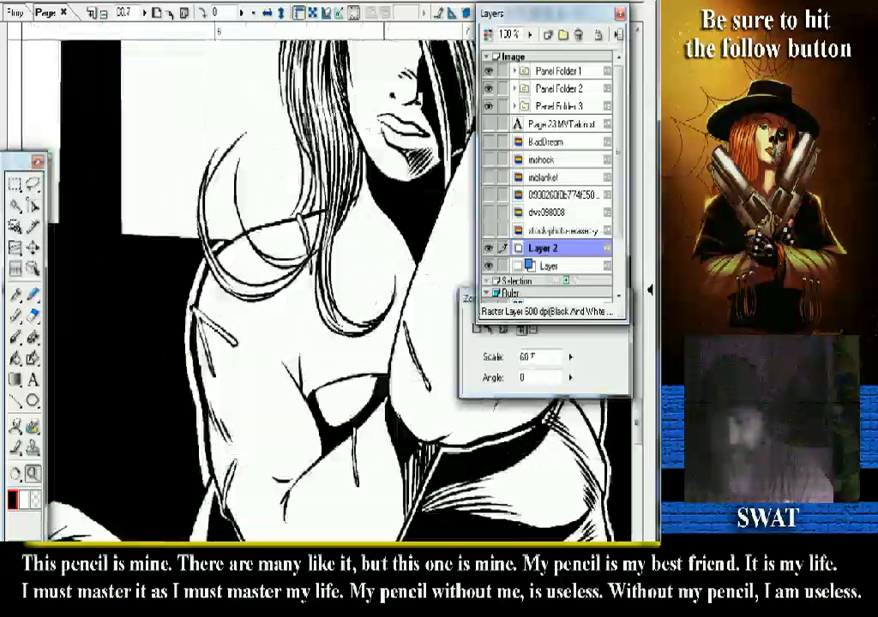
{"action": "key", "text": "p"}
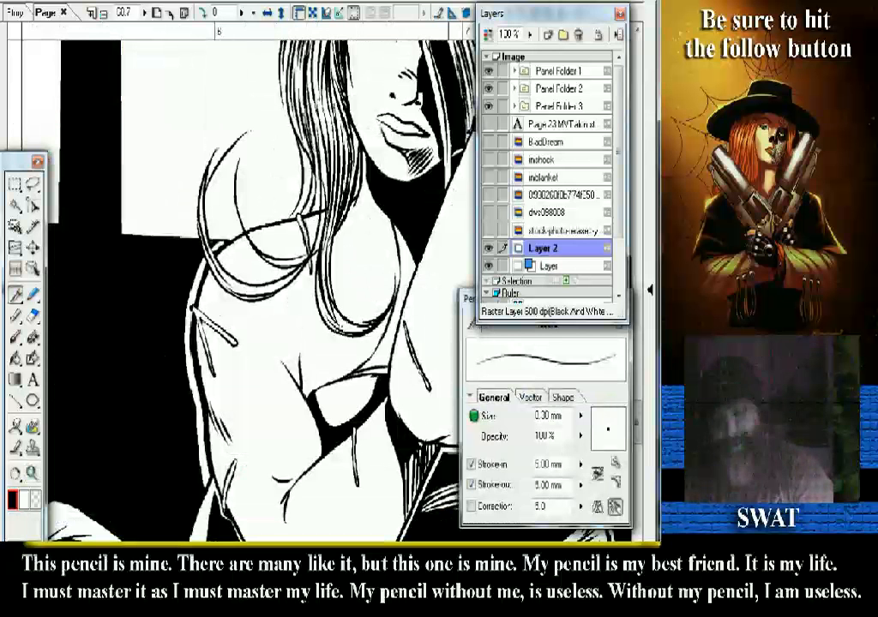
{"action": "key", "text": "g"}
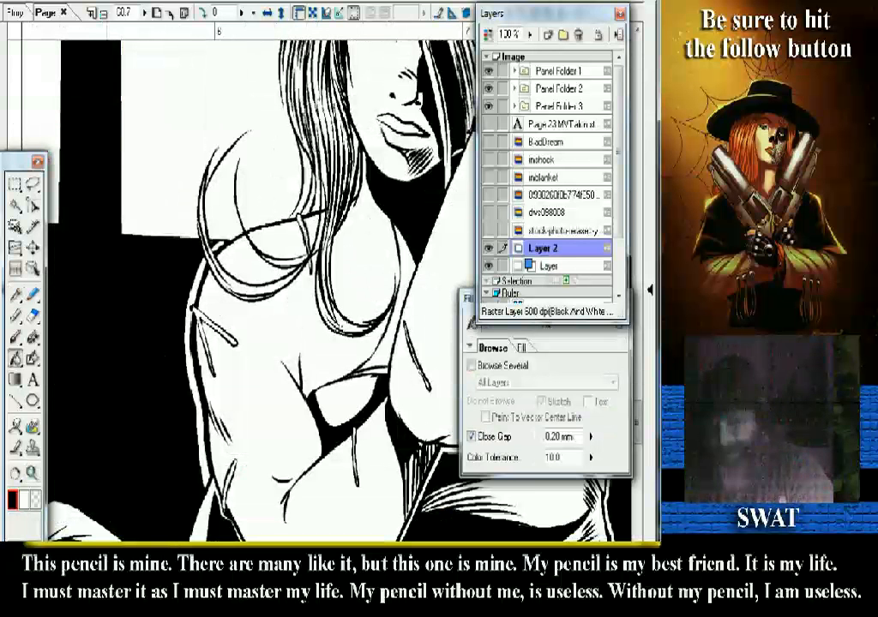
{"action": "key", "text": "ctrl+minus"}
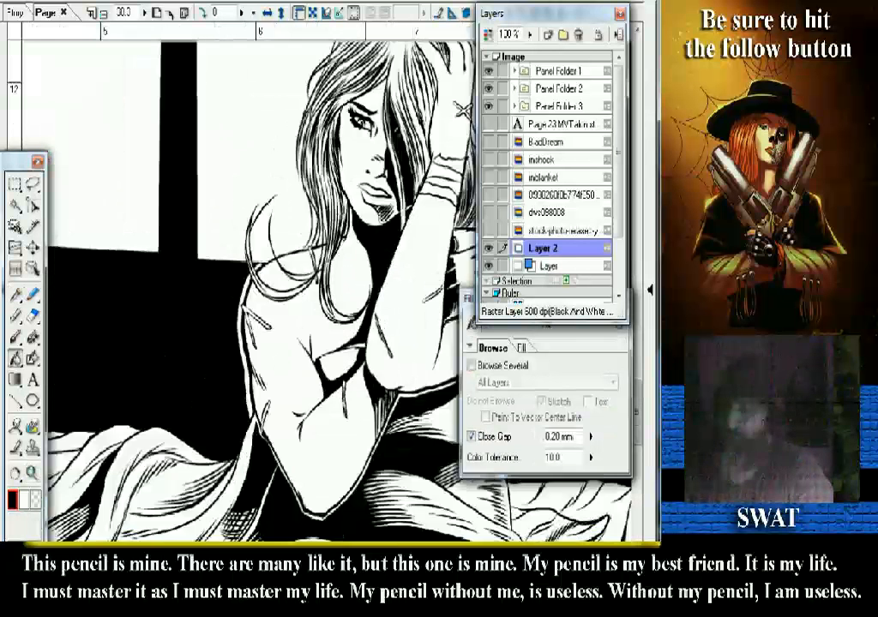
{"action": "key", "text": "shift+space"}
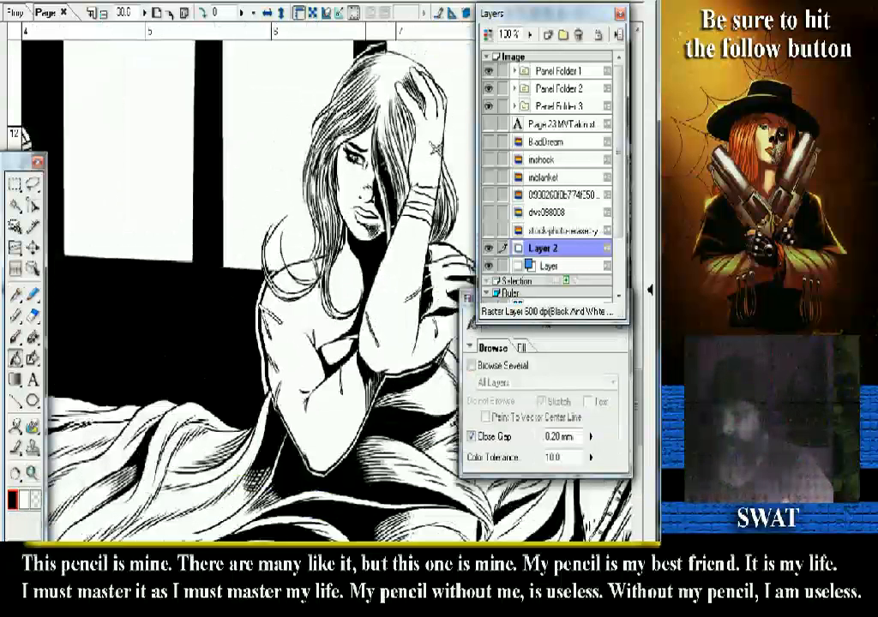
{"action": "key", "text": "ctrl+space"}
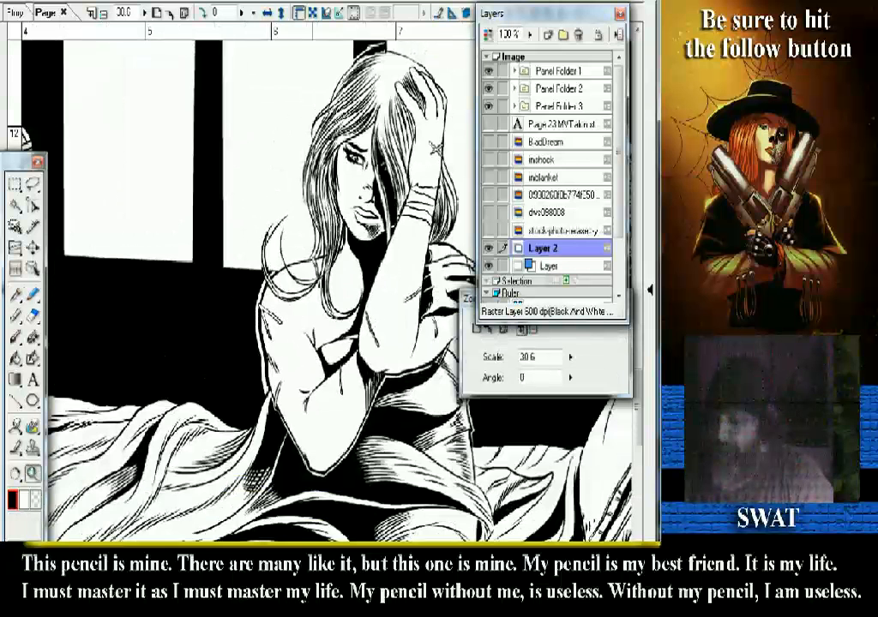
{"action": "left_click", "coordinate": [372, 368]}
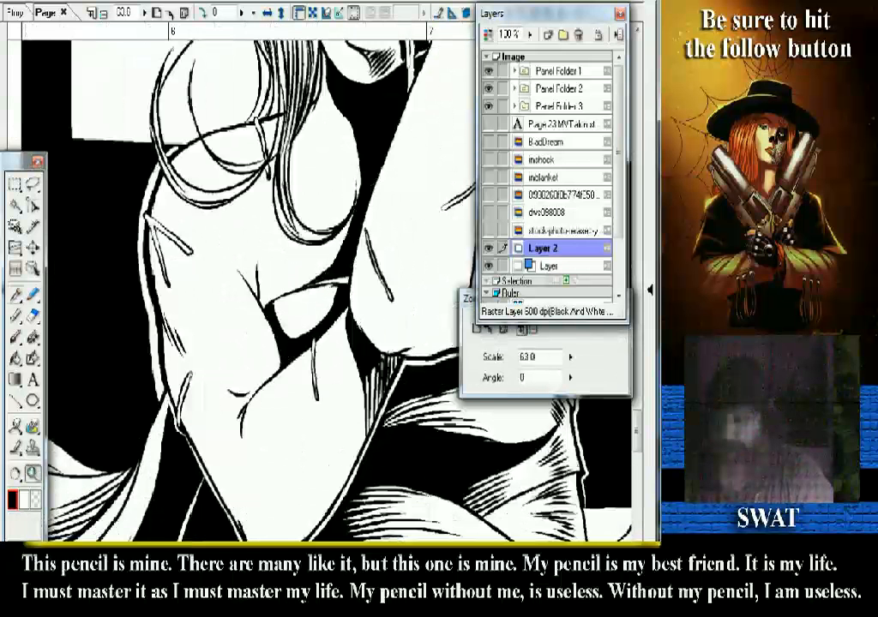